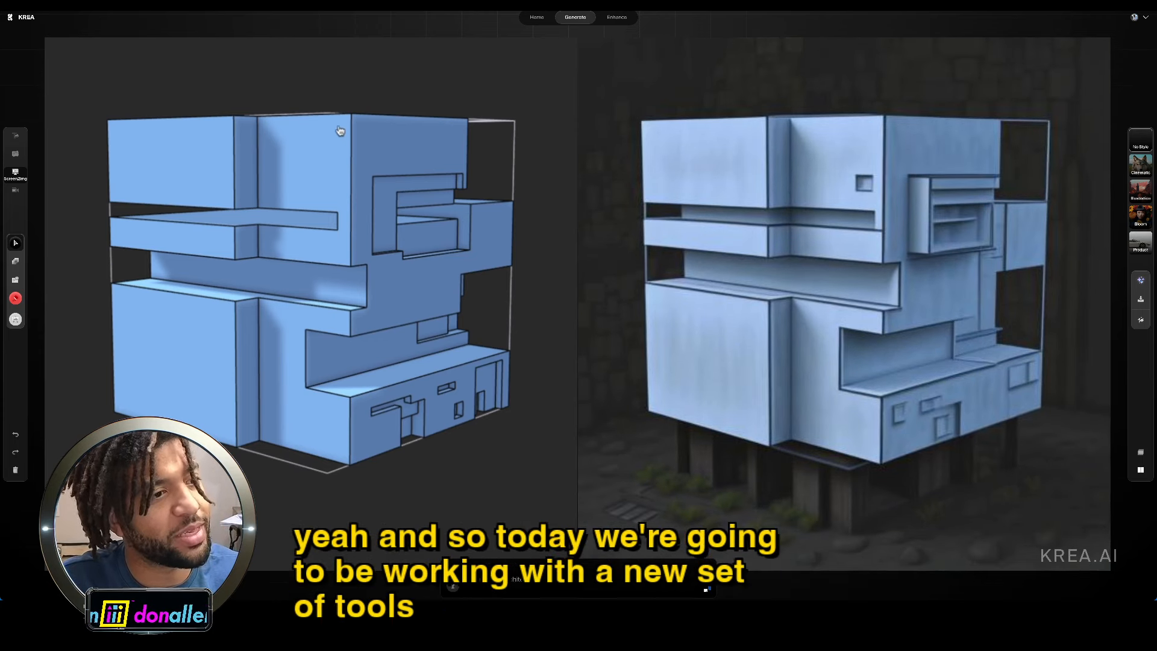
Step: Erase rectangular chunks from the building's upper front corner to form stepped terraces at different depths
{"action": "left_click_drag", "start_coordinate": [343, 52], "coordinate": [345, 82]}
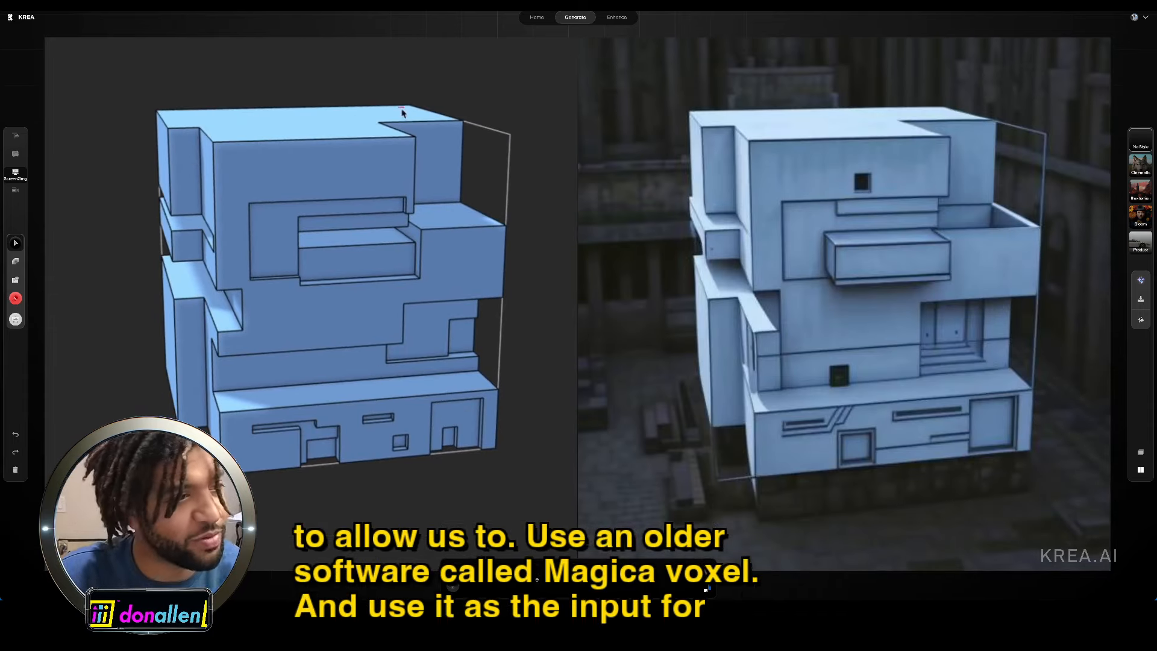
{"action": "left_click_drag", "start_coordinate": [286, 144], "coordinate": [412, 201]}
{"action": "left_click_drag", "start_coordinate": [314, 167], "coordinate": [512, 261]}
{"action": "left_click_drag", "start_coordinate": [428, 196], "coordinate": [469, 117]}
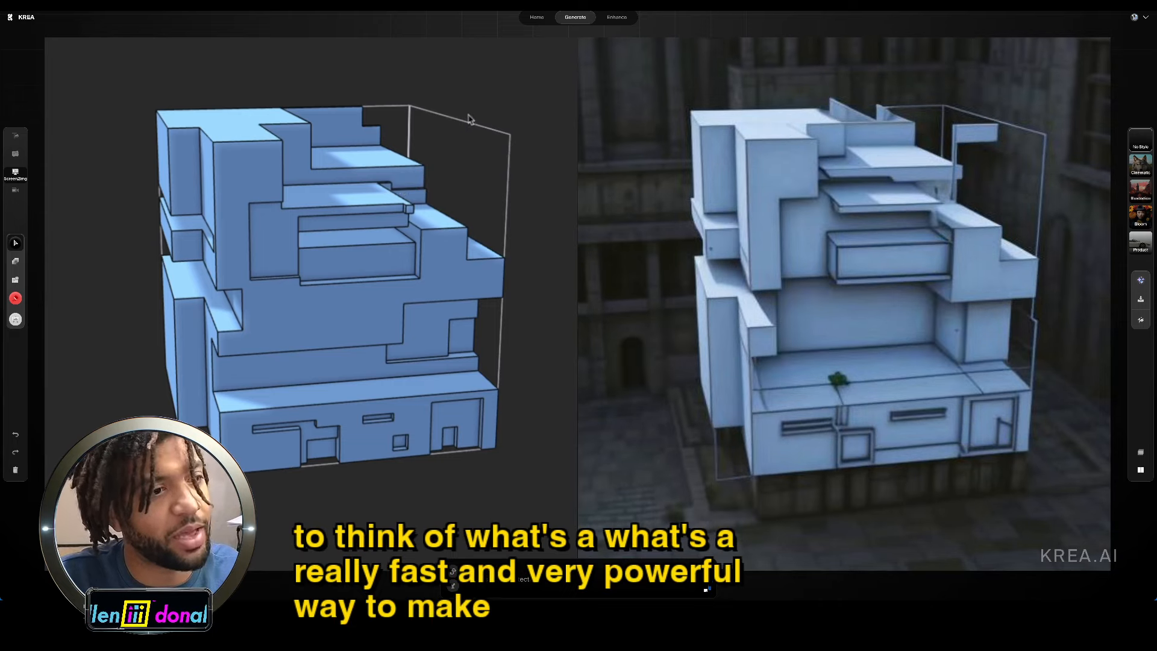
Step: Examine the voxel building from several angles and distances and compare it with the live AI rendering
{"action": "left_click_drag", "start_coordinate": [311, 69], "coordinate": [382, 135]}
{"action": "scroll", "coordinate": [384, 133], "scroll_direction": "down", "scroll_amount": 5}
{"action": "scroll", "coordinate": [385, 133], "scroll_direction": "up", "scroll_amount": 6}
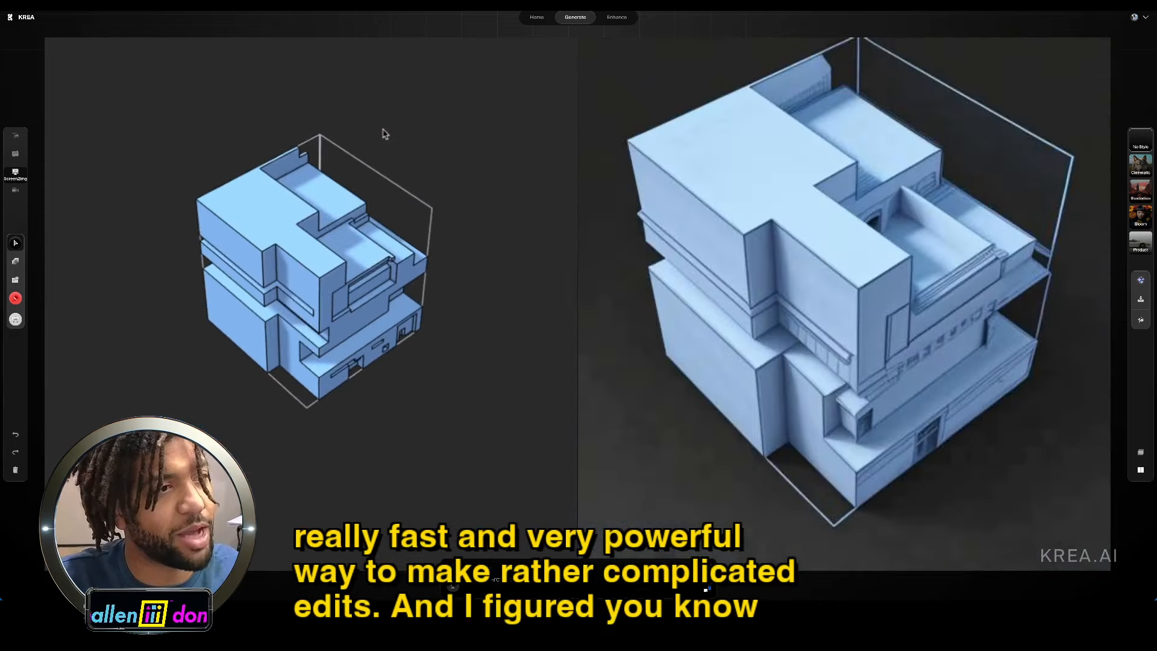
{"action": "scroll", "coordinate": [386, 132], "scroll_direction": "down", "scroll_amount": 3}
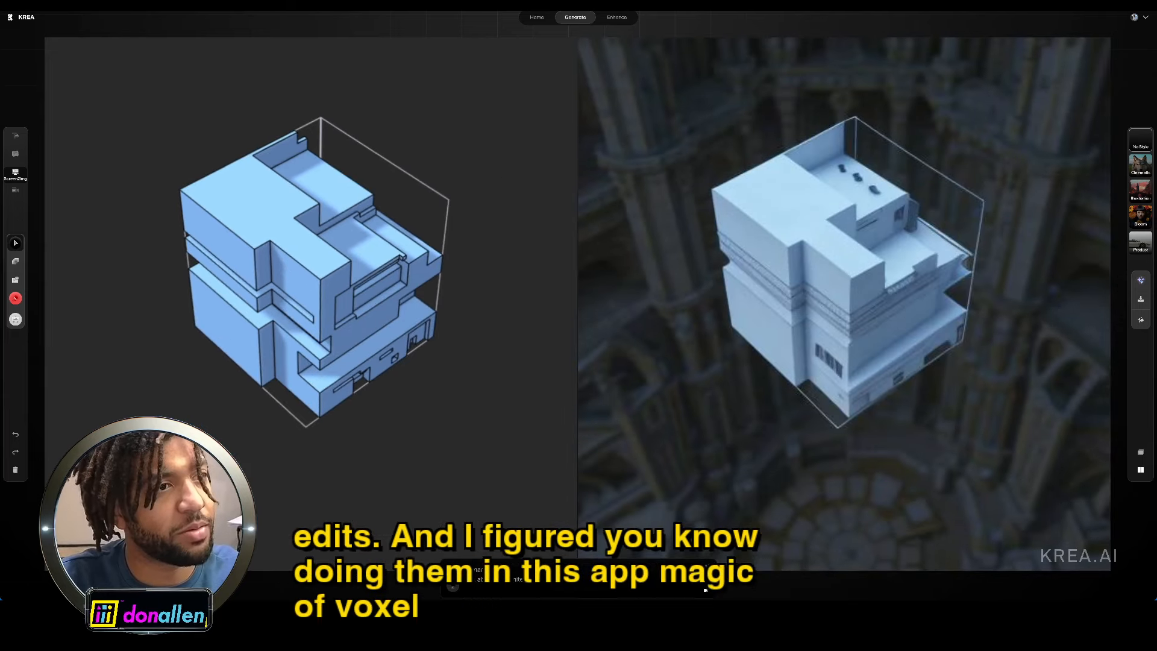
{"action": "scroll", "coordinate": [315, 271], "scroll_direction": "down", "scroll_amount": 2}
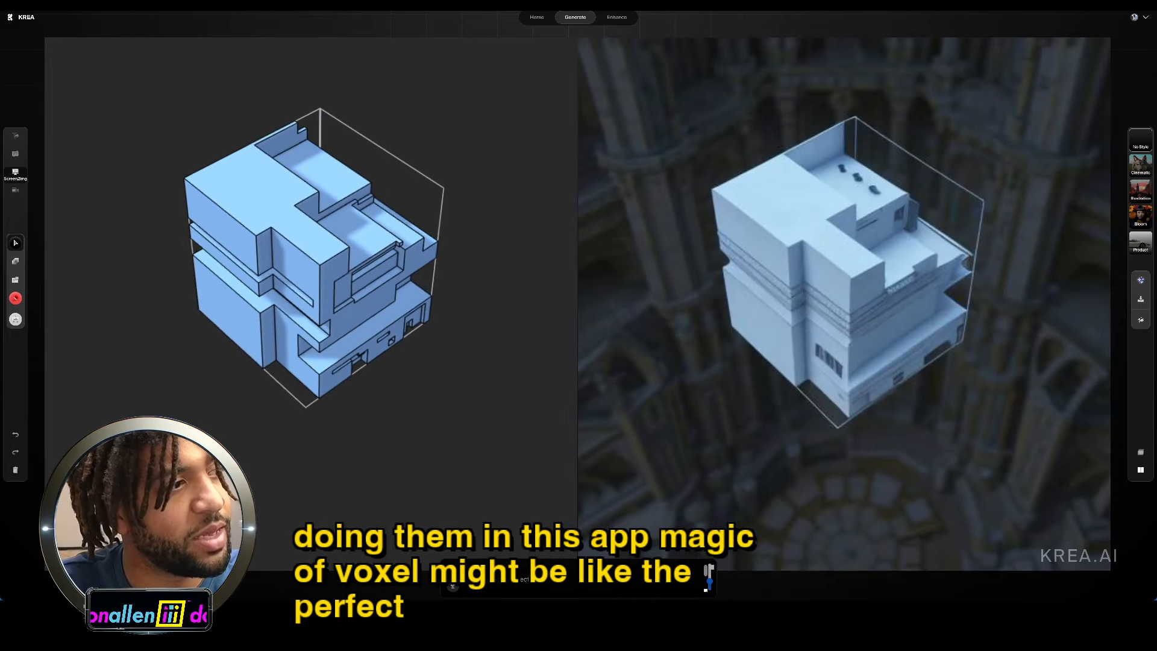
{"action": "left_click_drag", "start_coordinate": [337, 591], "coordinate": [337, 550]}
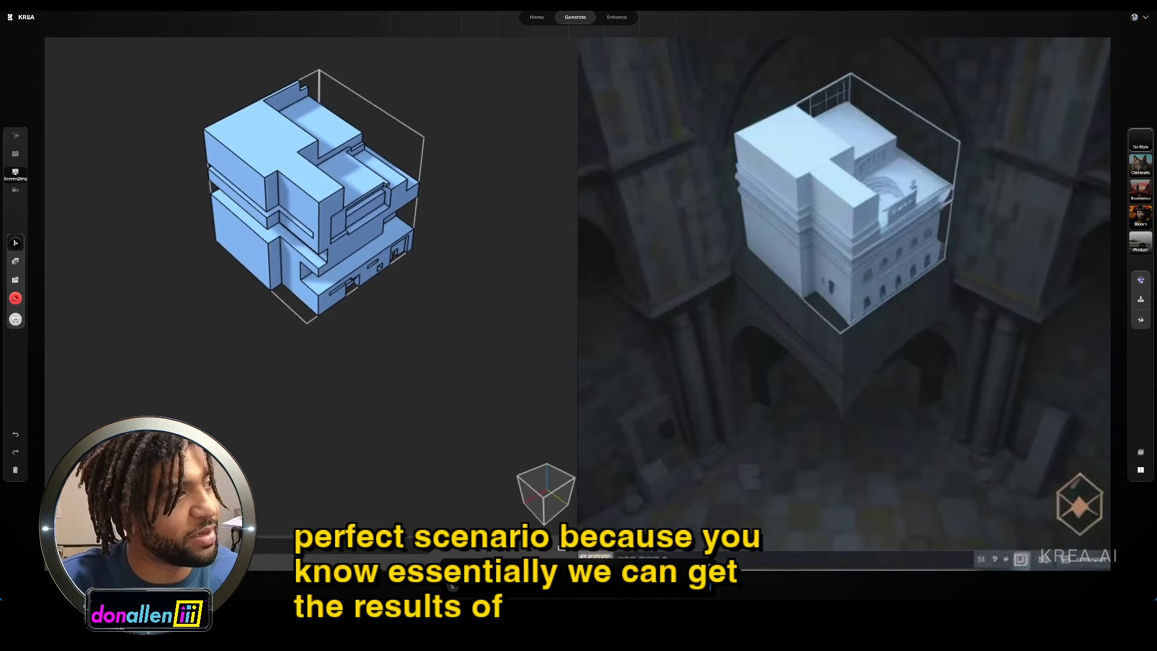
{"action": "left_click_drag", "start_coordinate": [337, 551], "coordinate": [337, 579]}
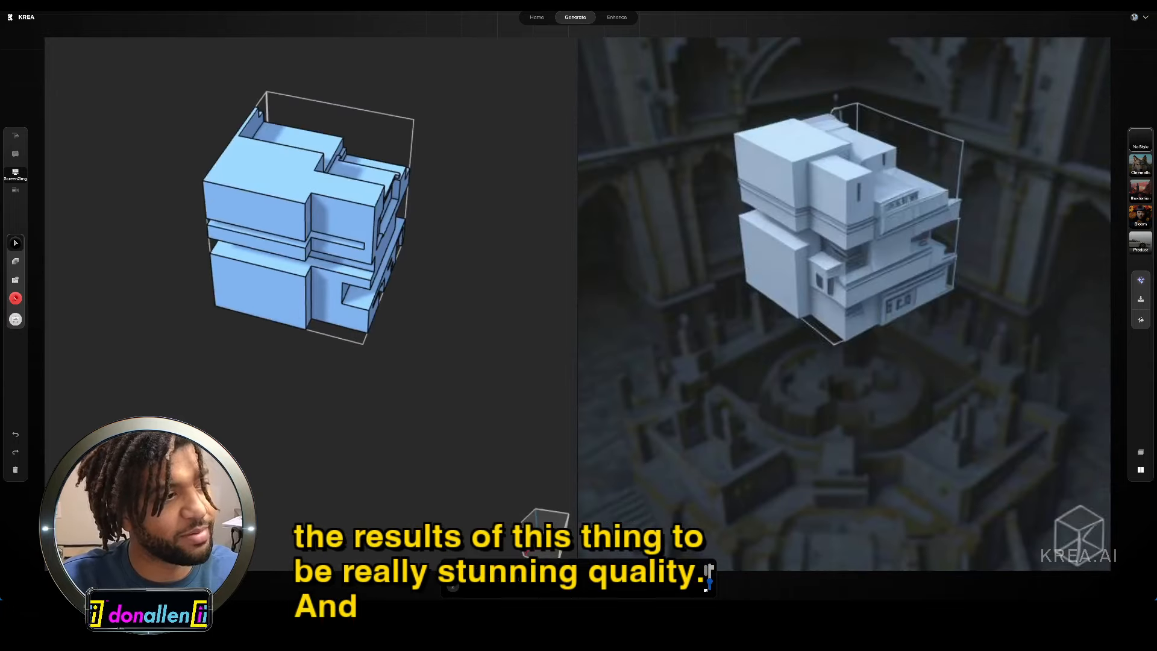
{"action": "right_click_drag", "start_coordinate": [370, 174], "coordinate": [330, 165]}
{"action": "right_click_drag", "start_coordinate": [407, 133], "coordinate": [400, 82]}
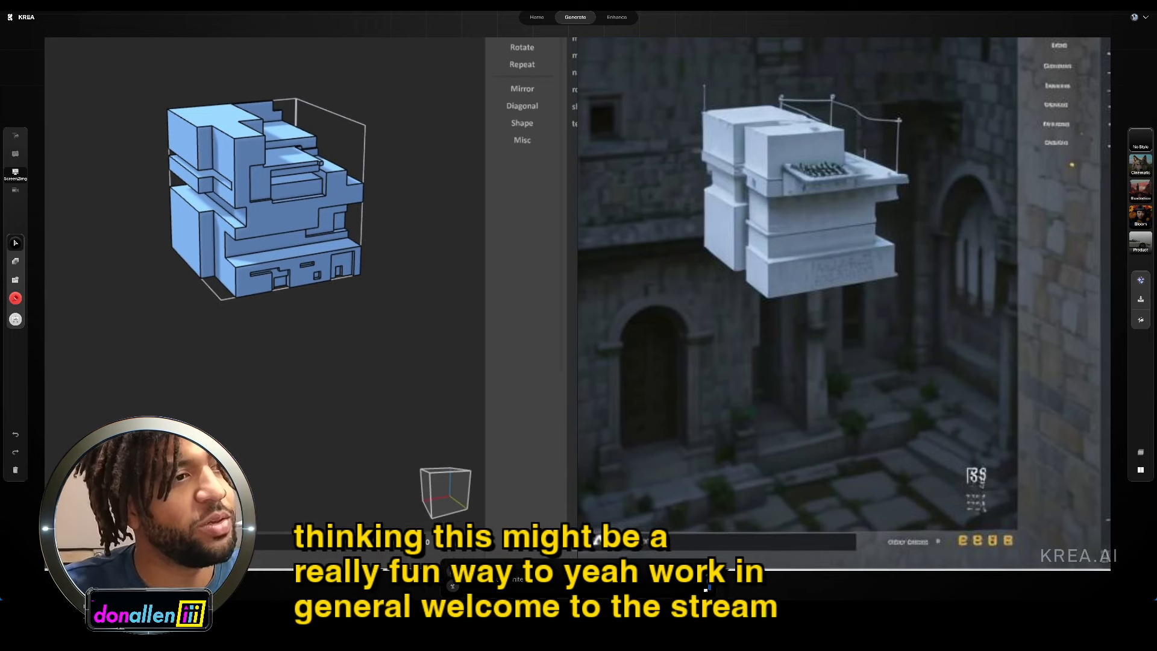
{"action": "right_click_drag", "start_coordinate": [320, 64], "coordinate": [350, 73]}
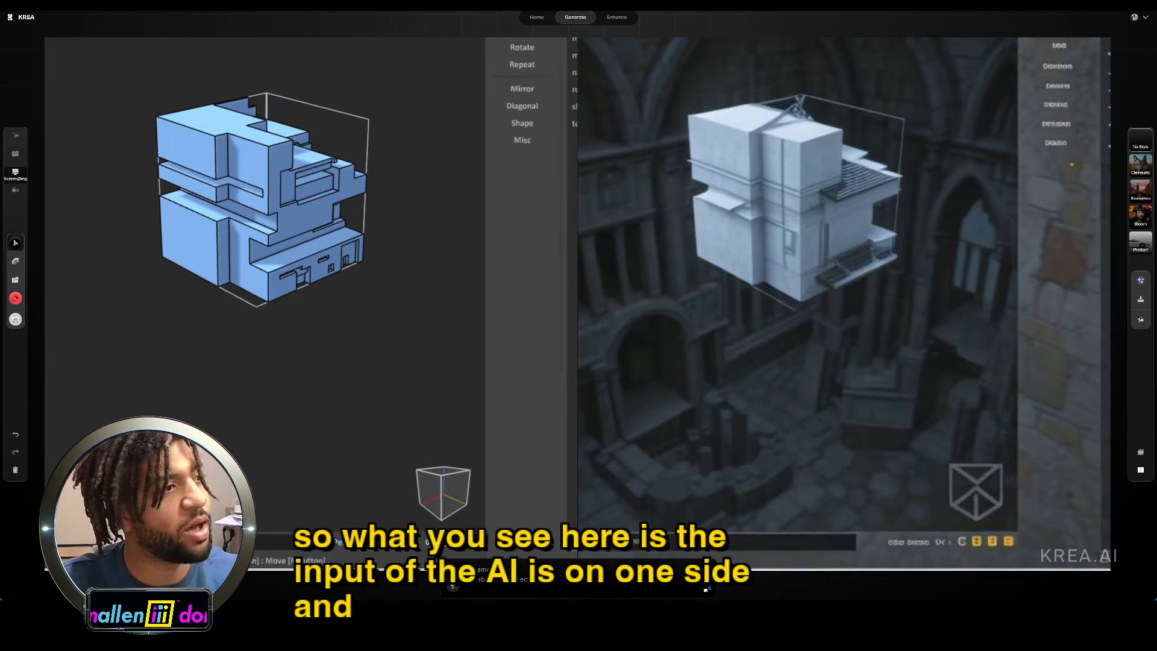
{"action": "left_click_drag", "start_coordinate": [265, 210], "coordinate": [314, 330]}
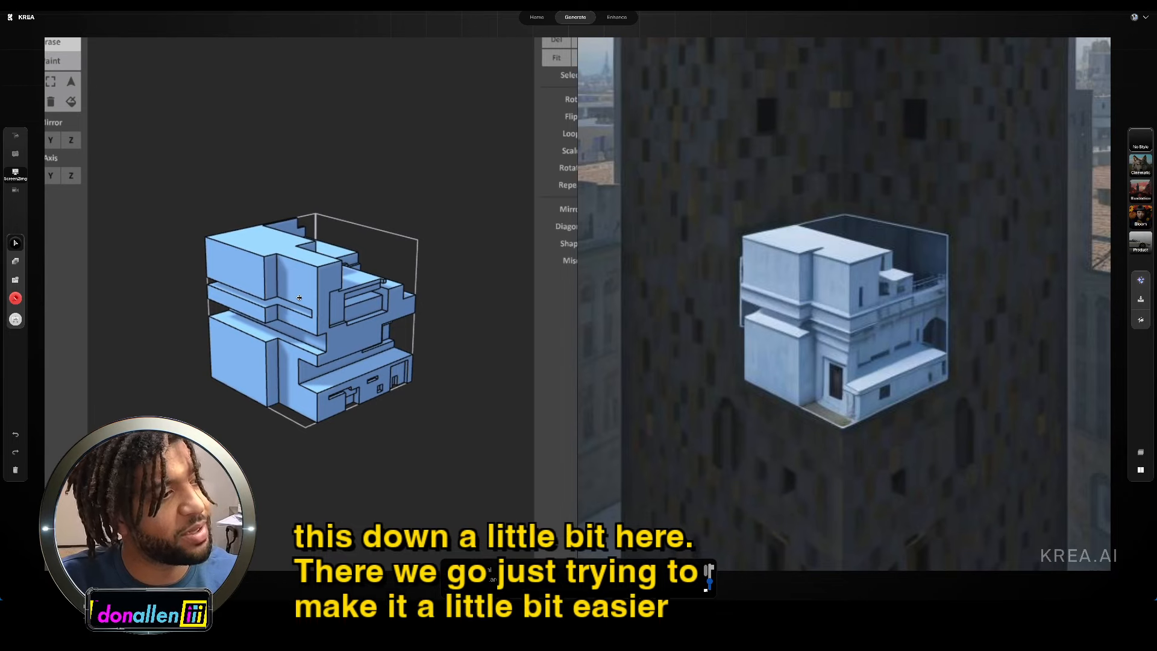
{"action": "mouse_move", "coordinate": [377, 224]}
{"action": "right_mouse_down"}
{"action": "mouse_move", "coordinate": [351, 216]}
{"action": "mouse_move", "coordinate": [390, 217]}
{"action": "right_mouse_up"}
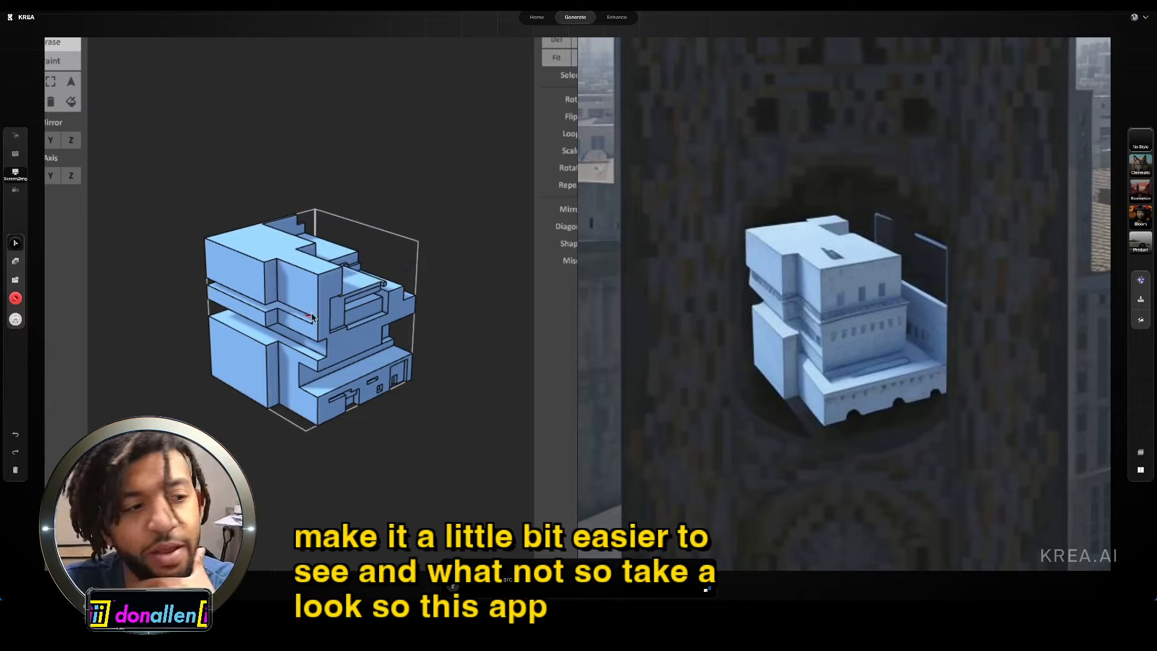
Step: Erase nested rectangular window recesses into the front wall's middle floor and a low opening above the adjoining side ledge
{"action": "scroll", "coordinate": [313, 325], "scroll_direction": "up", "scroll_amount": 6}
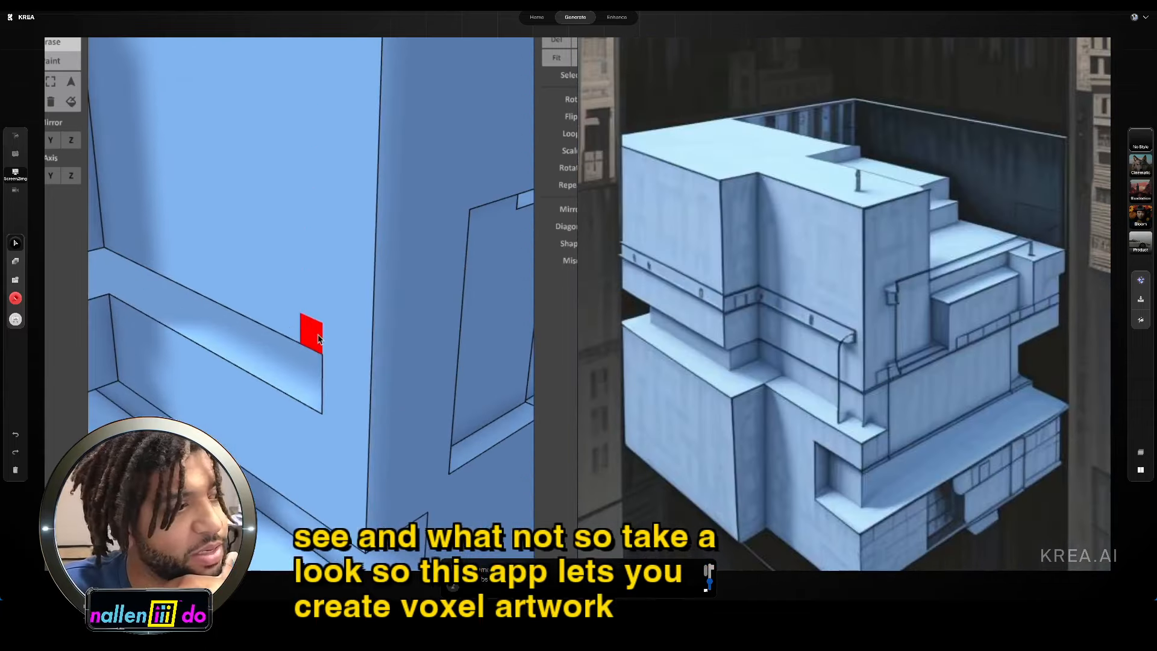
{"action": "scroll", "coordinate": [318, 339], "scroll_direction": "down", "scroll_amount": 6}
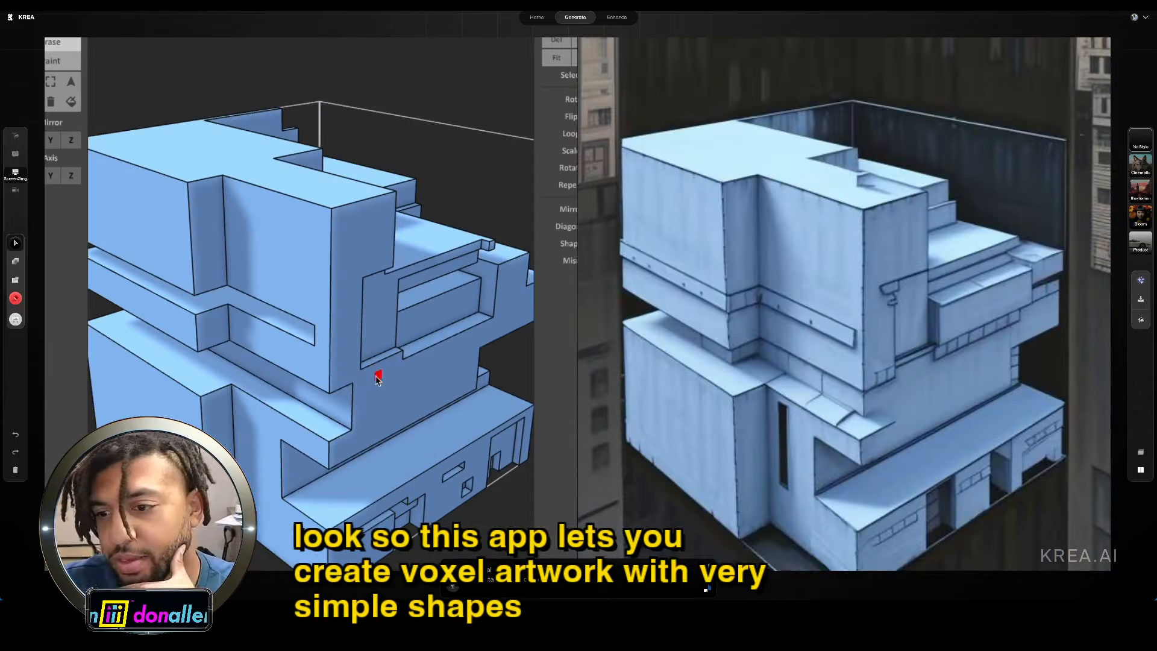
{"action": "mouse_move", "coordinate": [376, 378]}
{"action": "right_mouse_down"}
{"action": "mouse_move", "coordinate": [377, 395]}
{"action": "mouse_move", "coordinate": [377, 361]}
{"action": "right_mouse_up"}
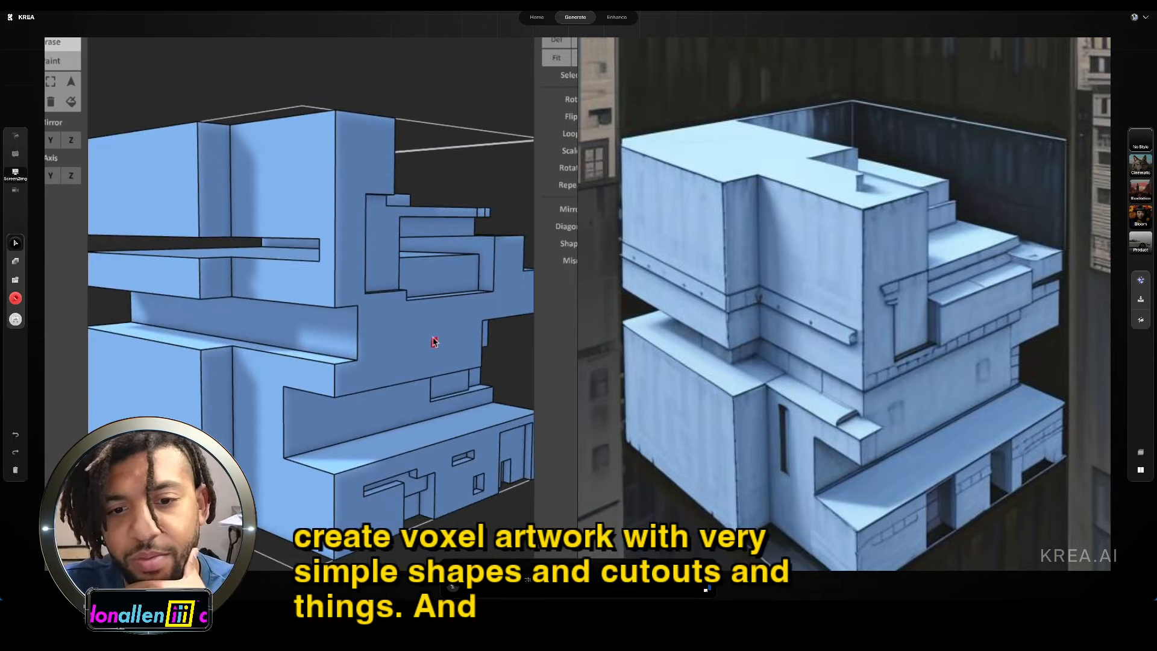
{"action": "left_click_drag", "start_coordinate": [375, 331], "coordinate": [449, 347]}
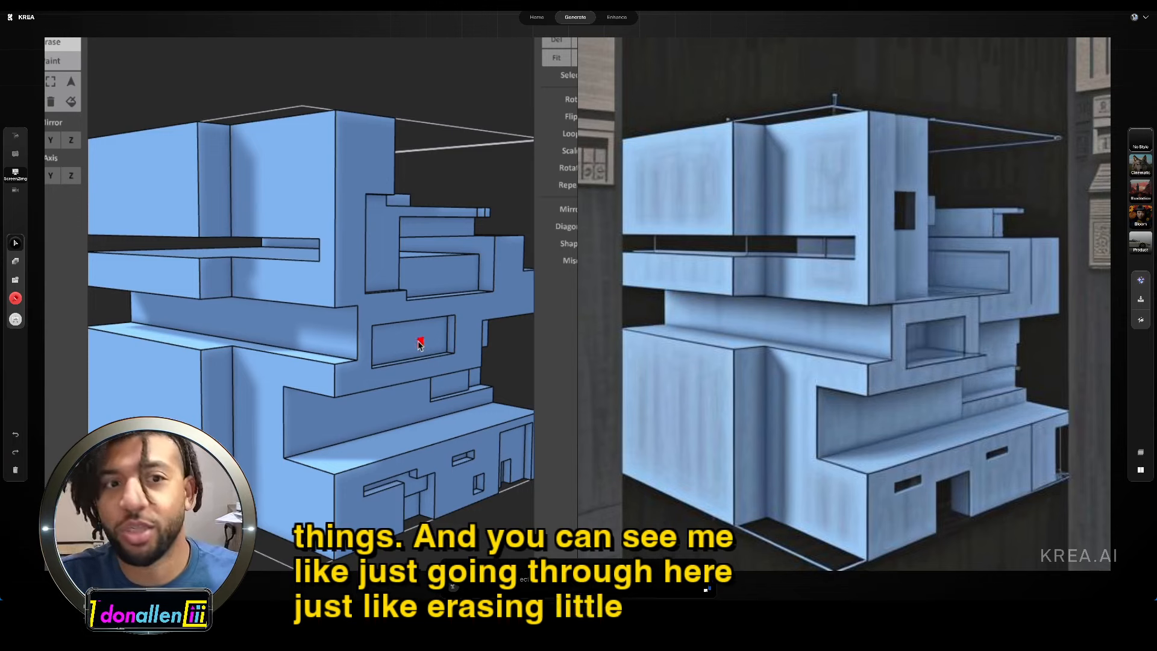
{"action": "left_click_drag", "start_coordinate": [421, 344], "coordinate": [289, 336]}
{"action": "scroll", "coordinate": [286, 336], "scroll_direction": "down", "scroll_amount": 1}
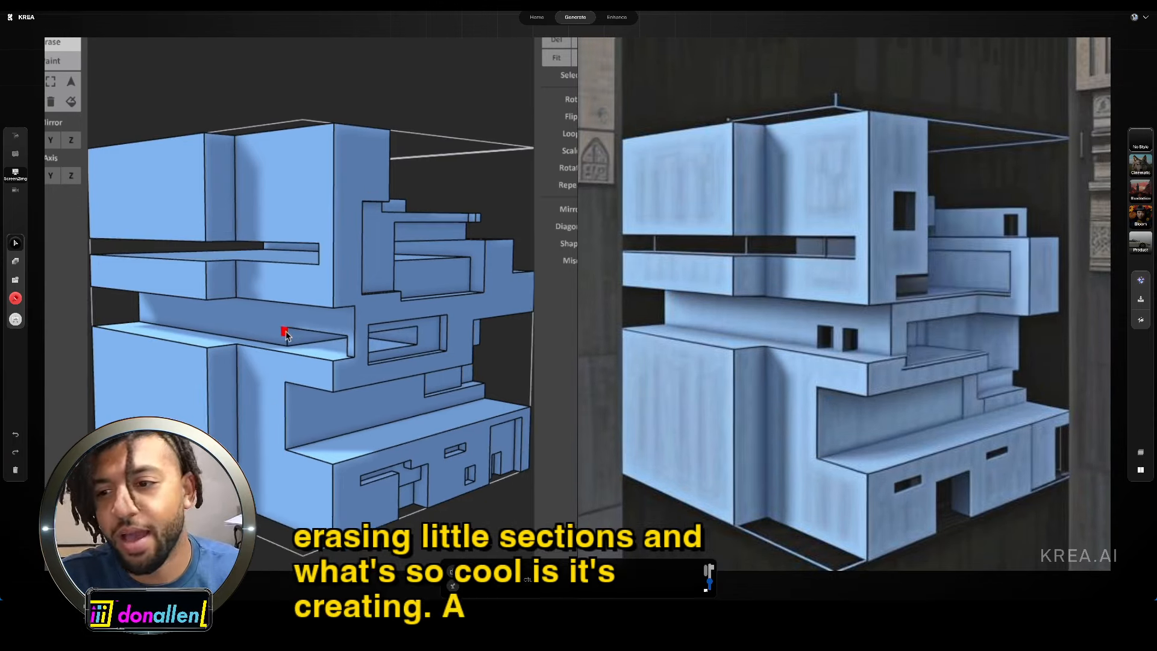
{"action": "left_click", "coordinate": [287, 336]}
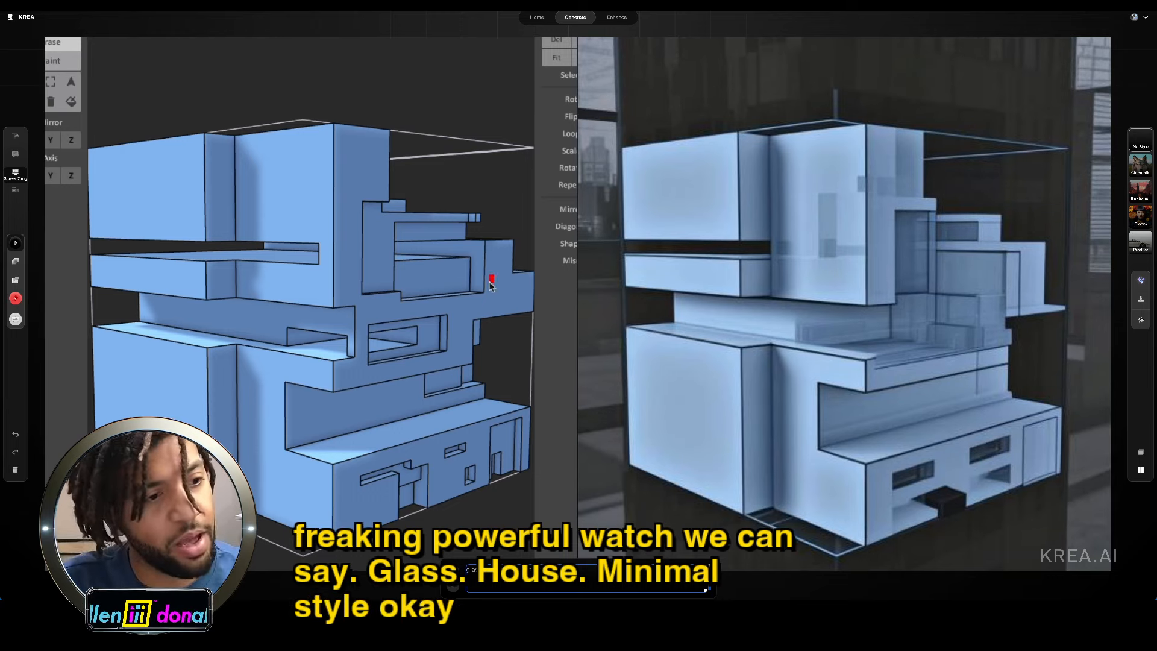
Step: Erase a rectangular recess beside the upper front window so that the opening extends toward the building's corner
{"action": "left_click_drag", "start_coordinate": [491, 285], "coordinate": [433, 194]}
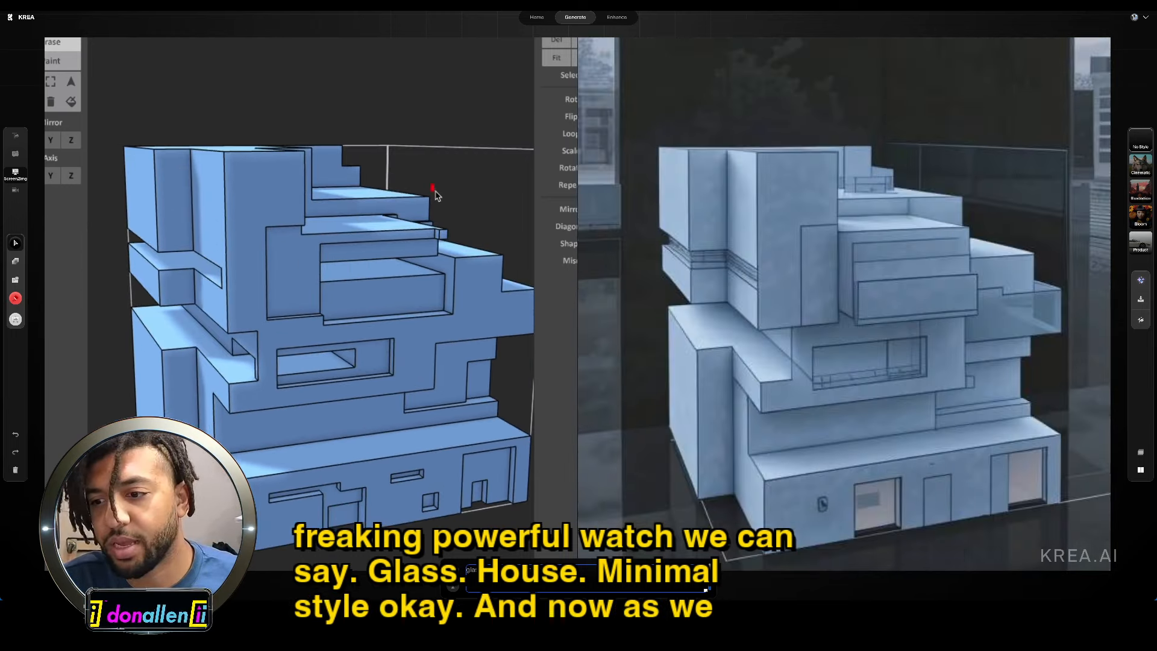
{"action": "left_click_drag", "start_coordinate": [455, 212], "coordinate": [470, 193]}
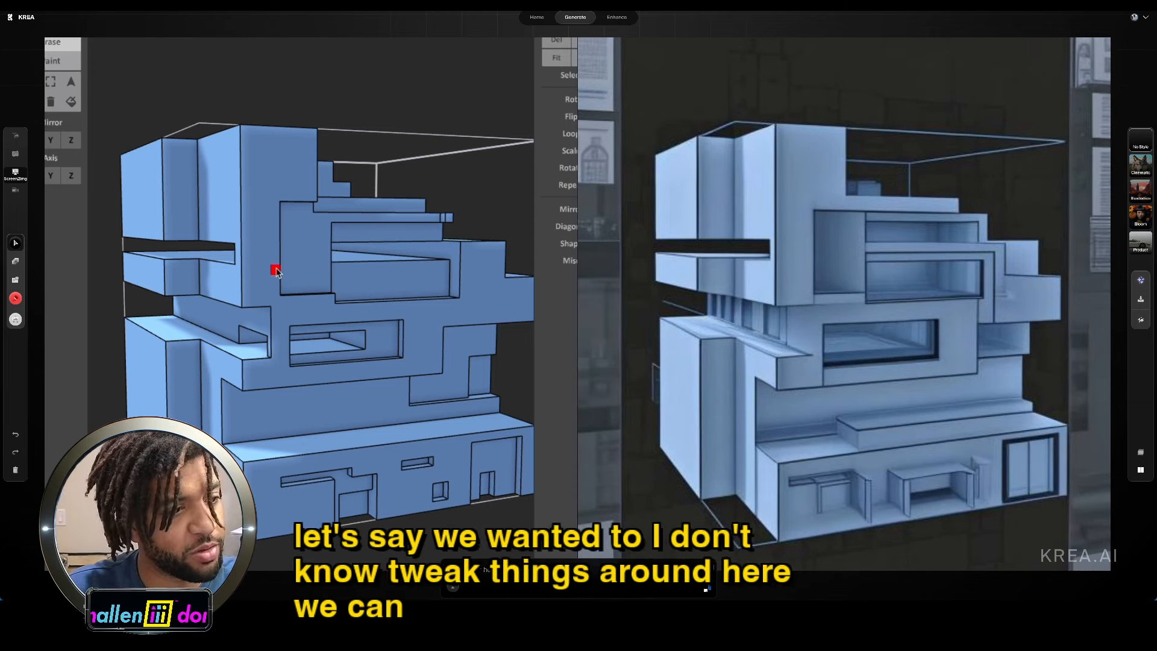
{"action": "left_click_drag", "start_coordinate": [277, 269], "coordinate": [339, 298]}
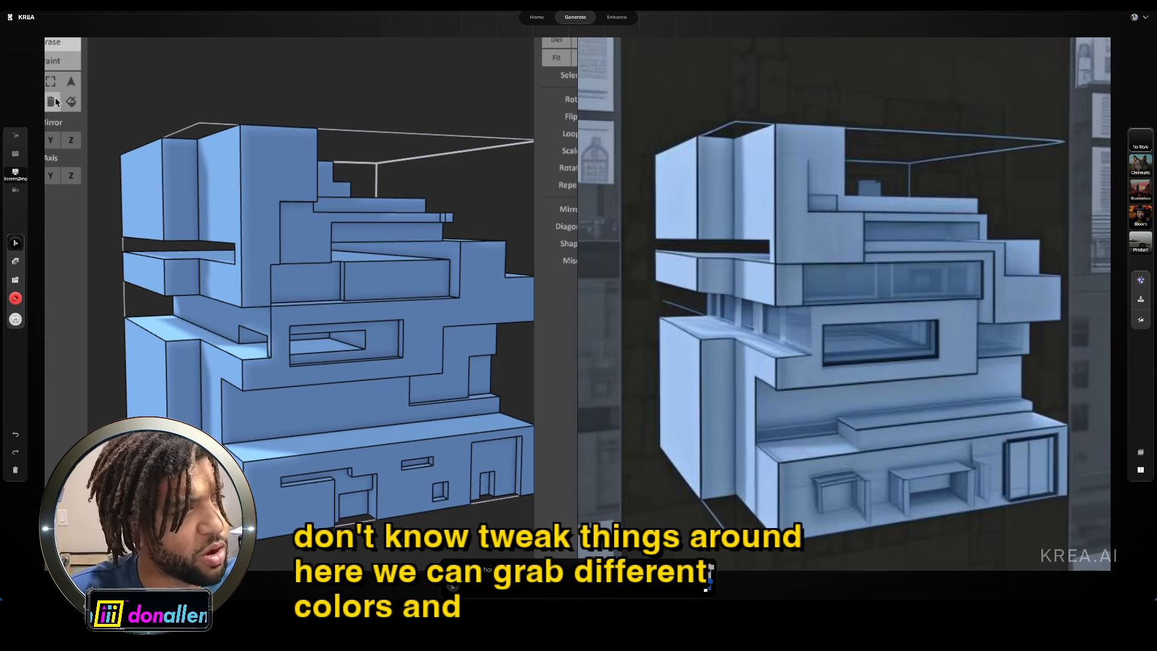
Step: Paint the recessed upper window band, the ground-floor entrance and the small doorway beside it dark blue
{"action": "left_click", "coordinate": [53, 63]}
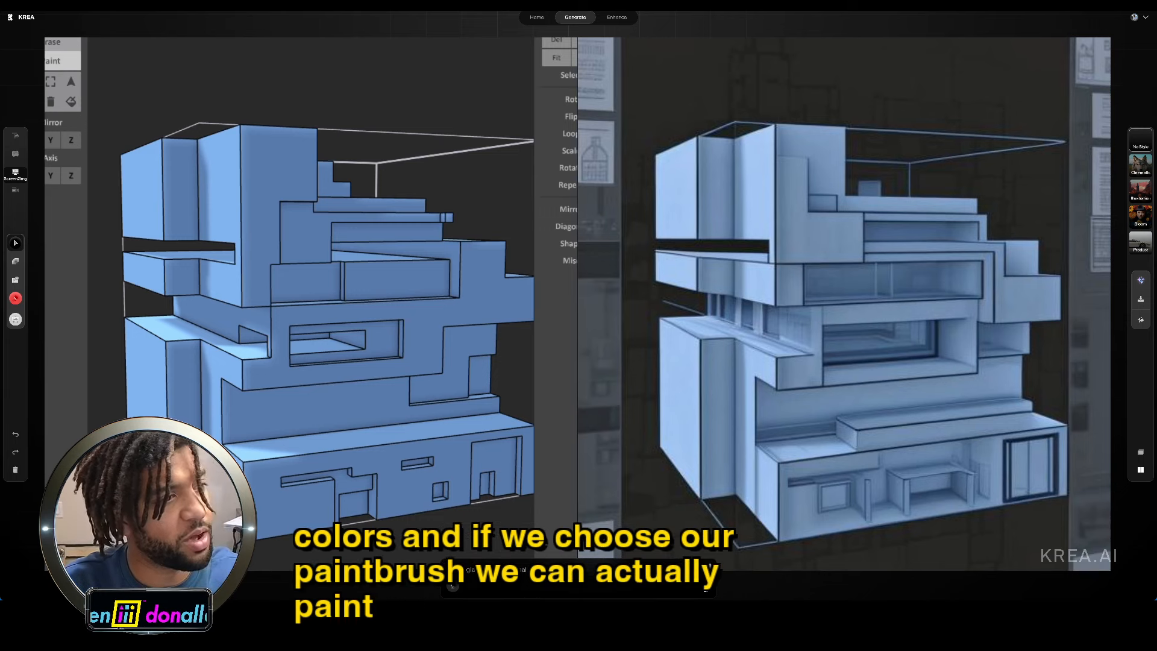
{"action": "left_click_drag", "start_coordinate": [281, 274], "coordinate": [444, 296]}
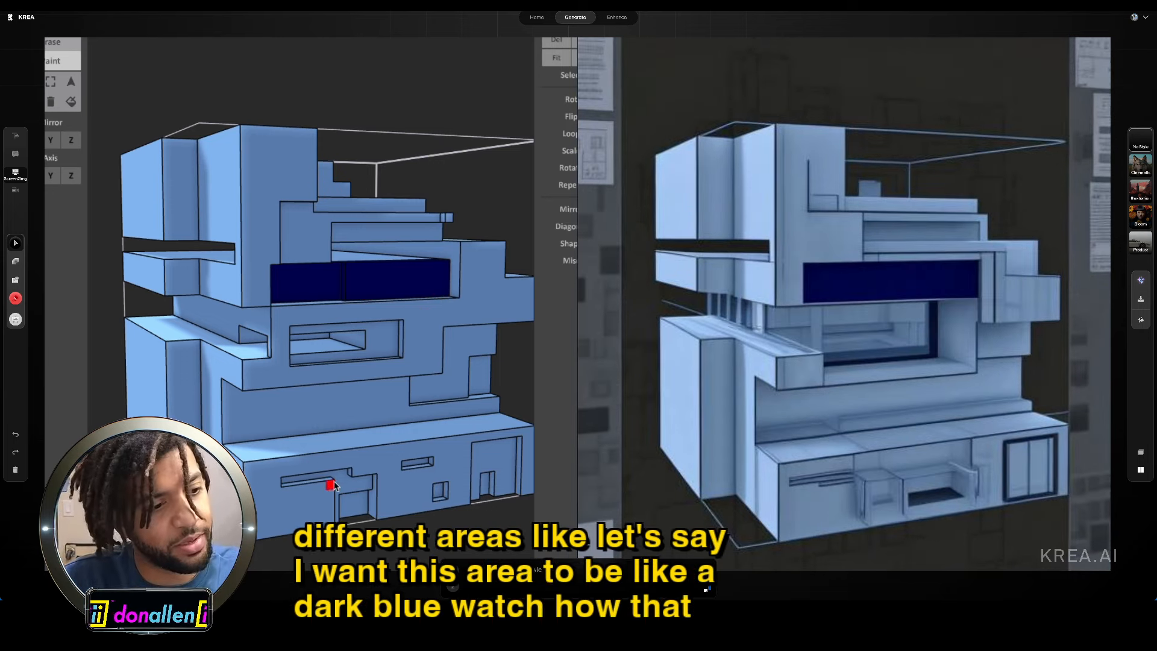
{"action": "left_click_drag", "start_coordinate": [338, 481], "coordinate": [372, 523]}
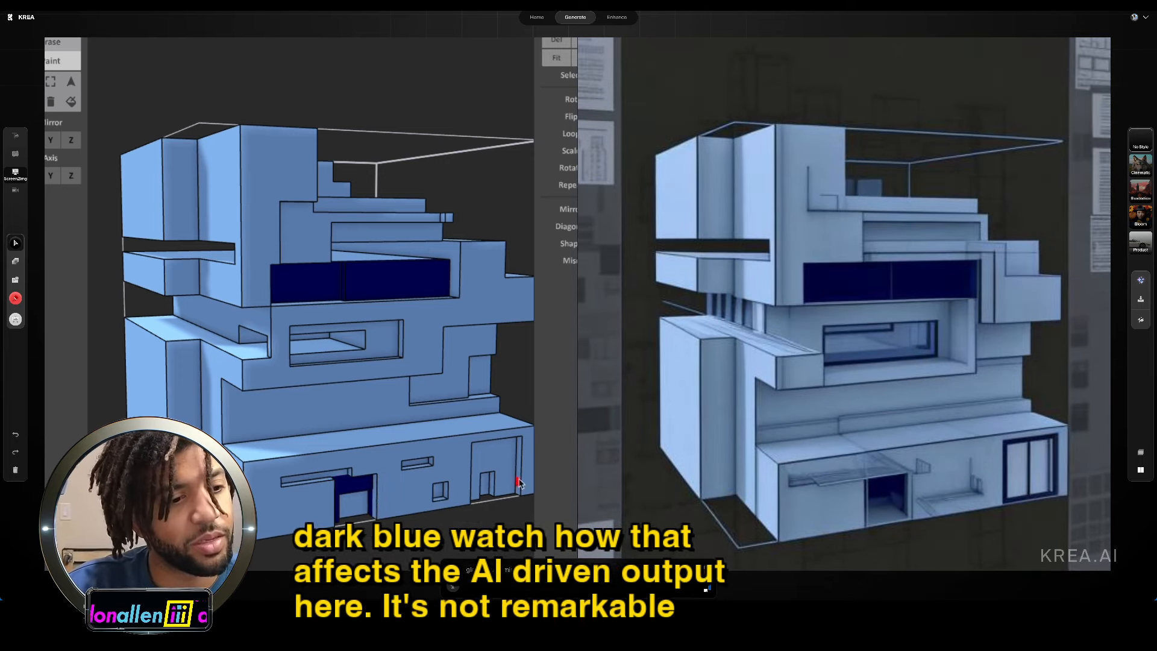
{"action": "right_click_drag", "start_coordinate": [484, 494], "coordinate": [443, 430]}
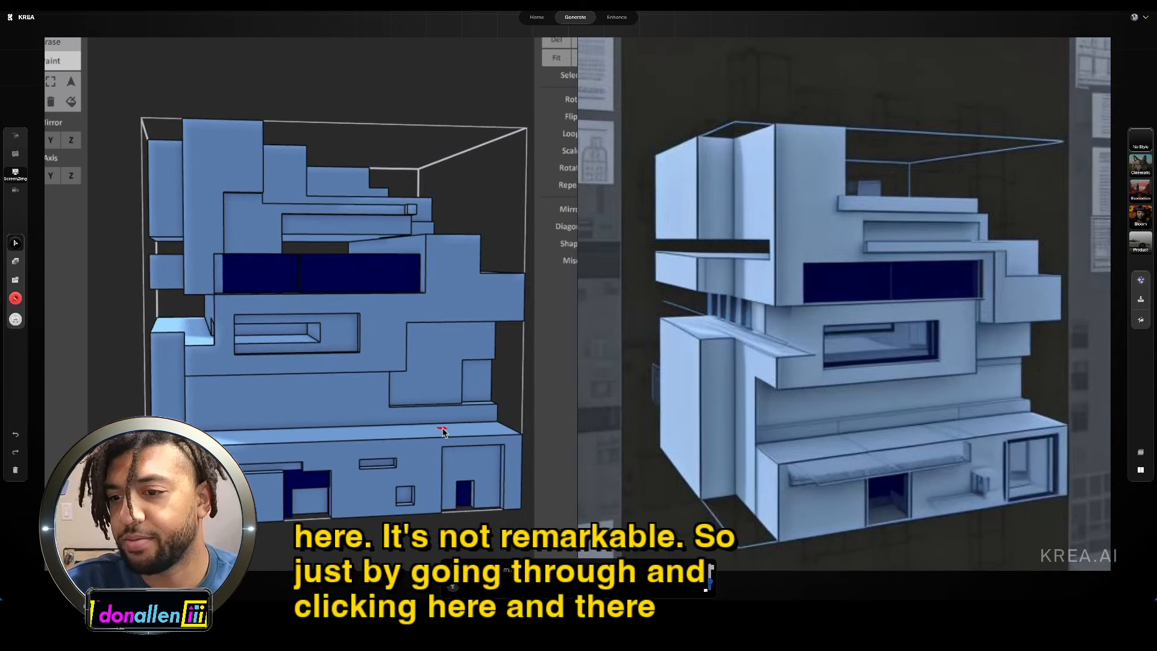
Step: Paint a large dark blue rectangular window on the plain wall on the building's other side
{"action": "right_click_drag", "start_coordinate": [219, 361], "coordinate": [287, 365]}
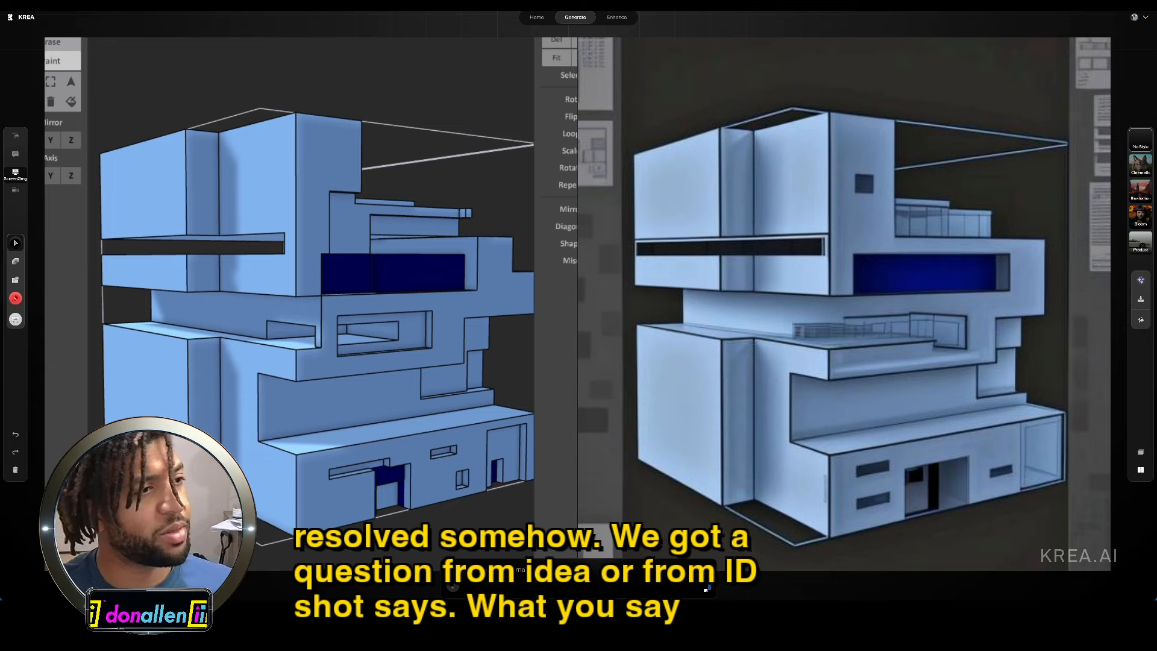
{"action": "right_click_drag", "start_coordinate": [423, 106], "coordinate": [350, 360]}
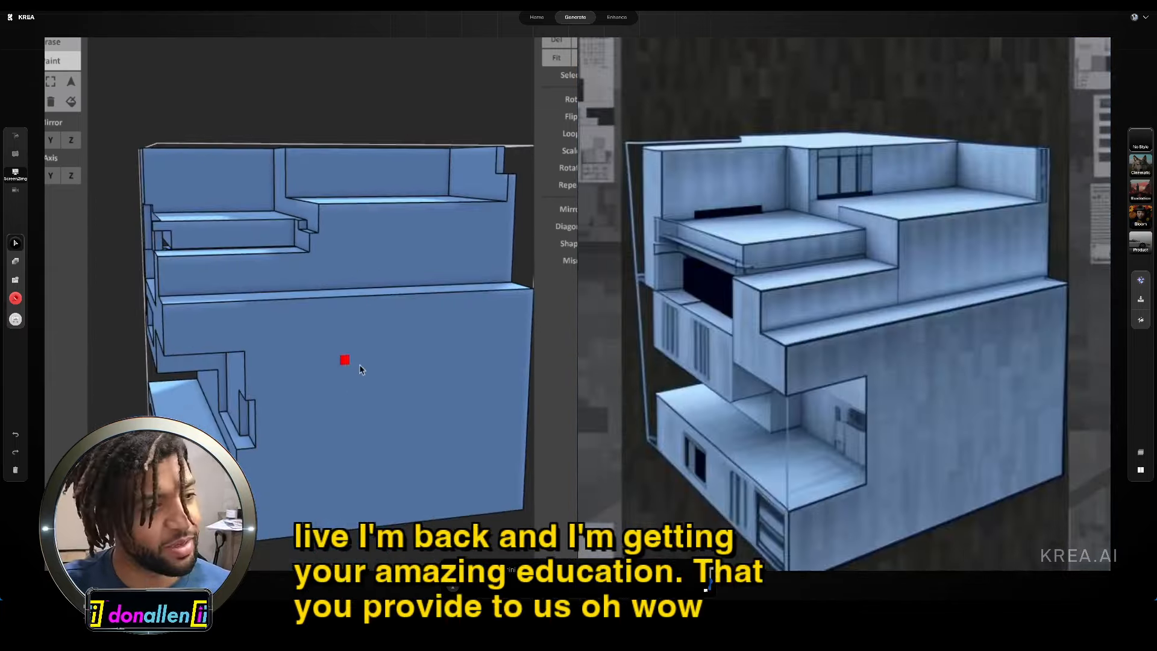
{"action": "left_click_drag", "start_coordinate": [333, 353], "coordinate": [447, 425]}
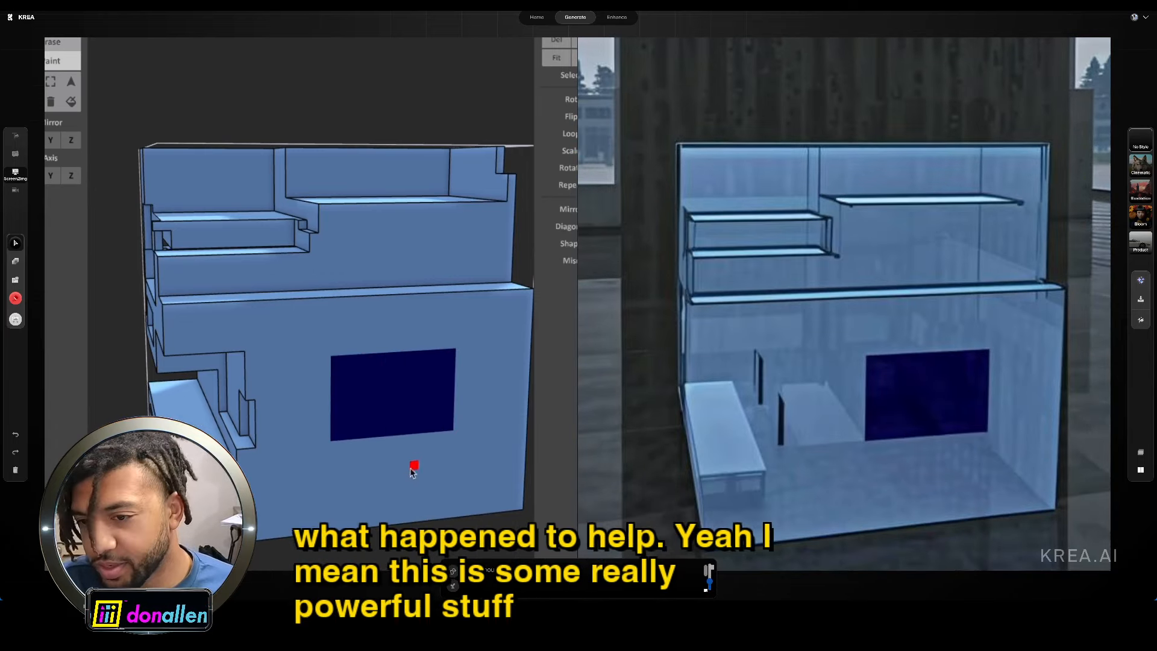
Step: Erase a narrow strip along the outer edge of the side terrace above the blue window to form a stepped ledge
{"action": "right_click_drag", "start_coordinate": [404, 520], "coordinate": [461, 524]}
{"action": "scroll", "coordinate": [412, 461], "scroll_direction": "down", "scroll_amount": 6}
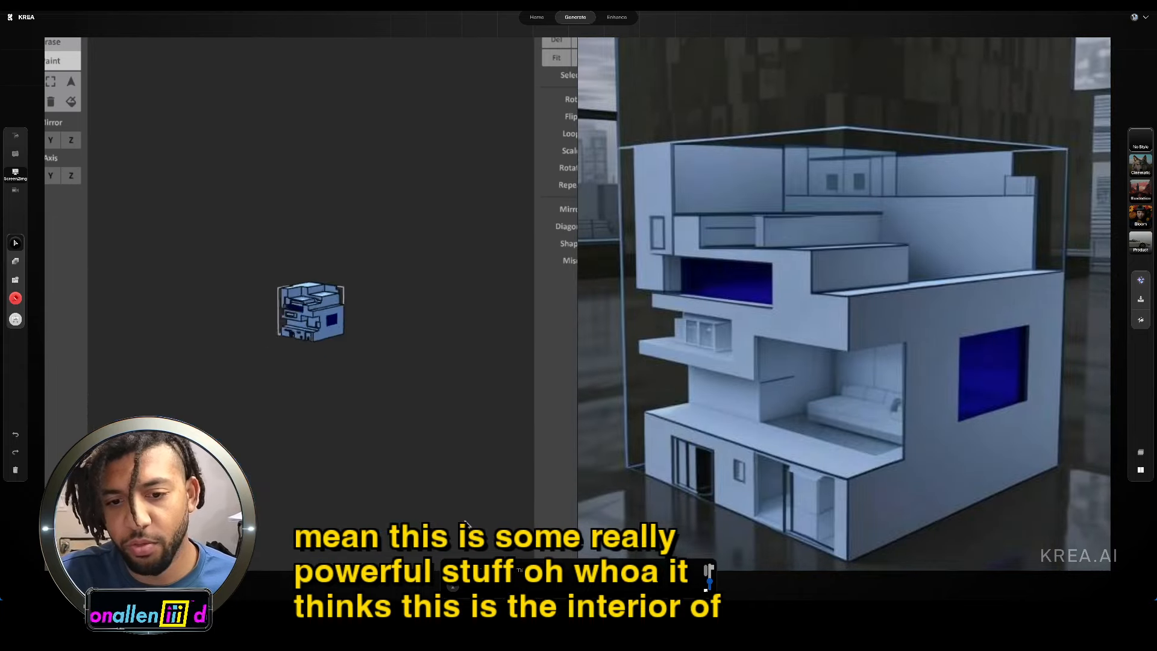
{"action": "scroll", "coordinate": [411, 461], "scroll_direction": "up", "scroll_amount": 5}
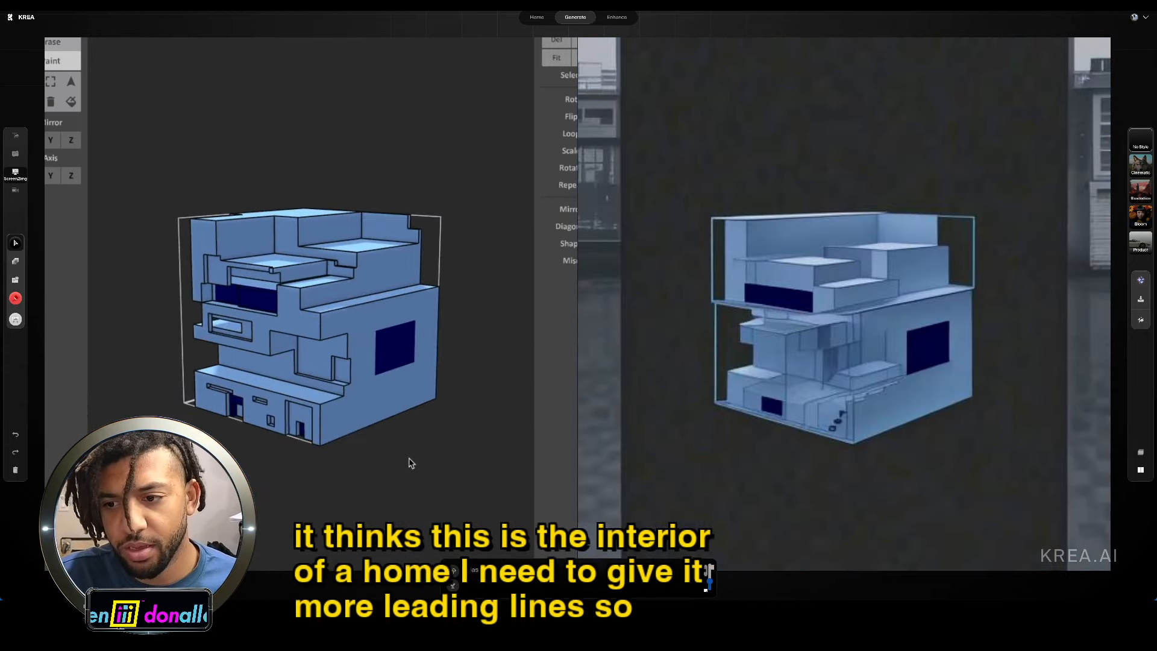
{"action": "scroll", "coordinate": [411, 462], "scroll_direction": "up", "scroll_amount": 3}
{"action": "scroll", "coordinate": [410, 462], "scroll_direction": "down", "scroll_amount": 1}
{"action": "scroll", "coordinate": [411, 462], "scroll_direction": "up", "scroll_amount": 2}
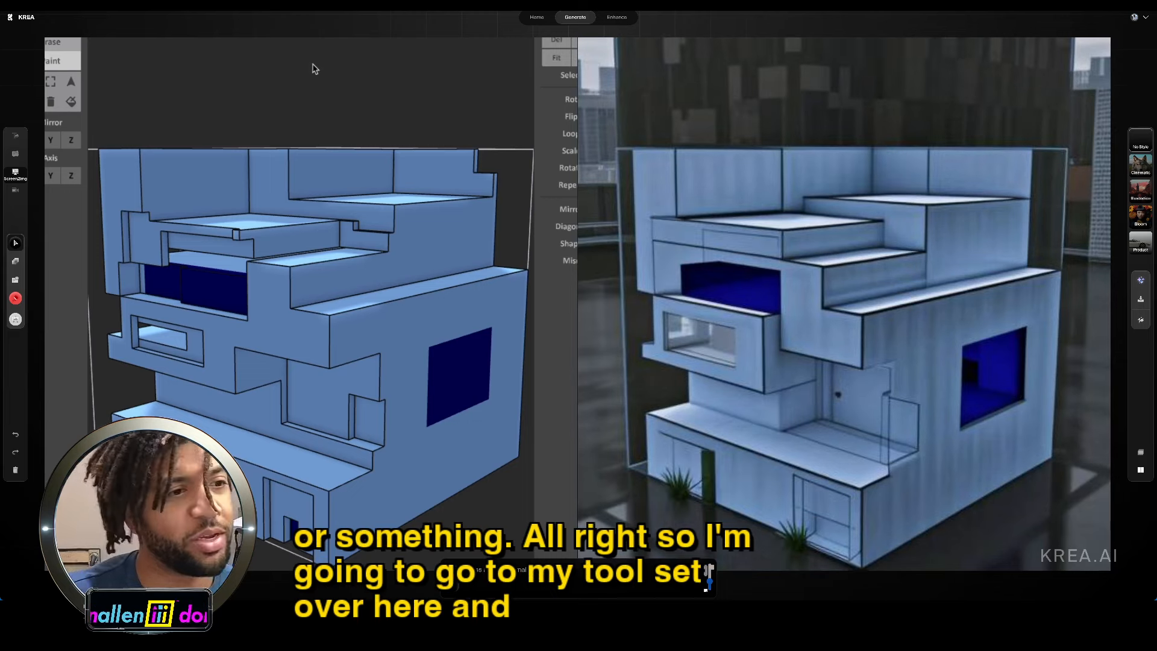
{"action": "left_click", "coordinate": [57, 41]}
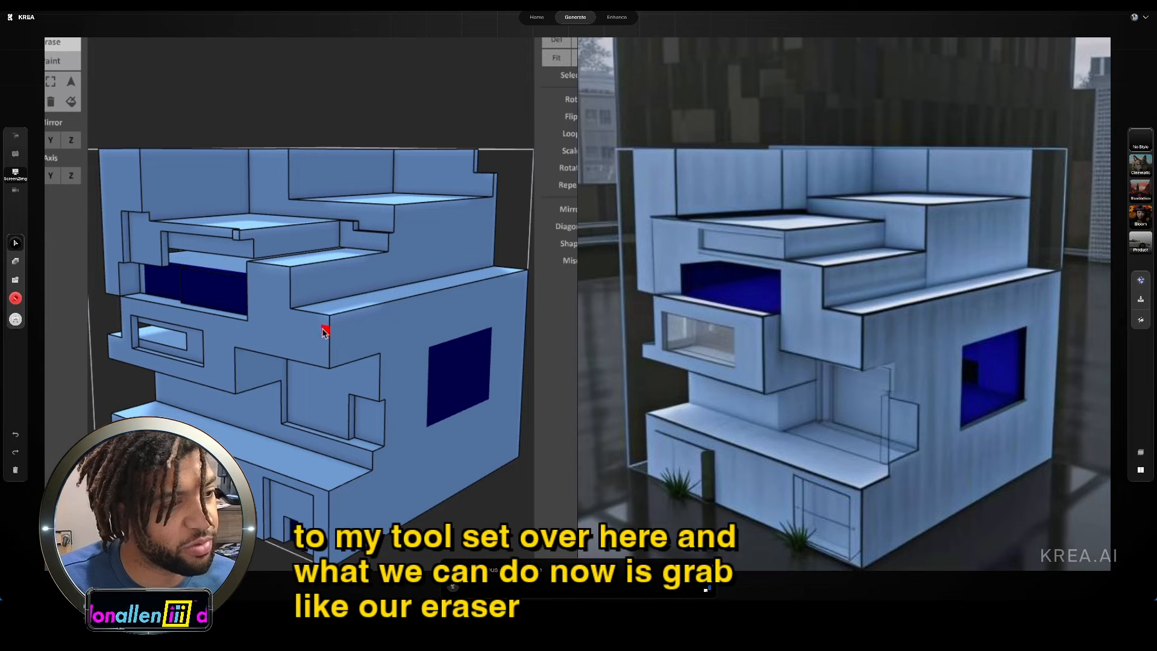
{"action": "left_click_drag", "start_coordinate": [323, 334], "coordinate": [385, 303]}
{"action": "left_click_drag", "start_coordinate": [484, 275], "coordinate": [520, 272]}
{"action": "scroll", "coordinate": [526, 271], "scroll_direction": "down", "scroll_amount": 1}
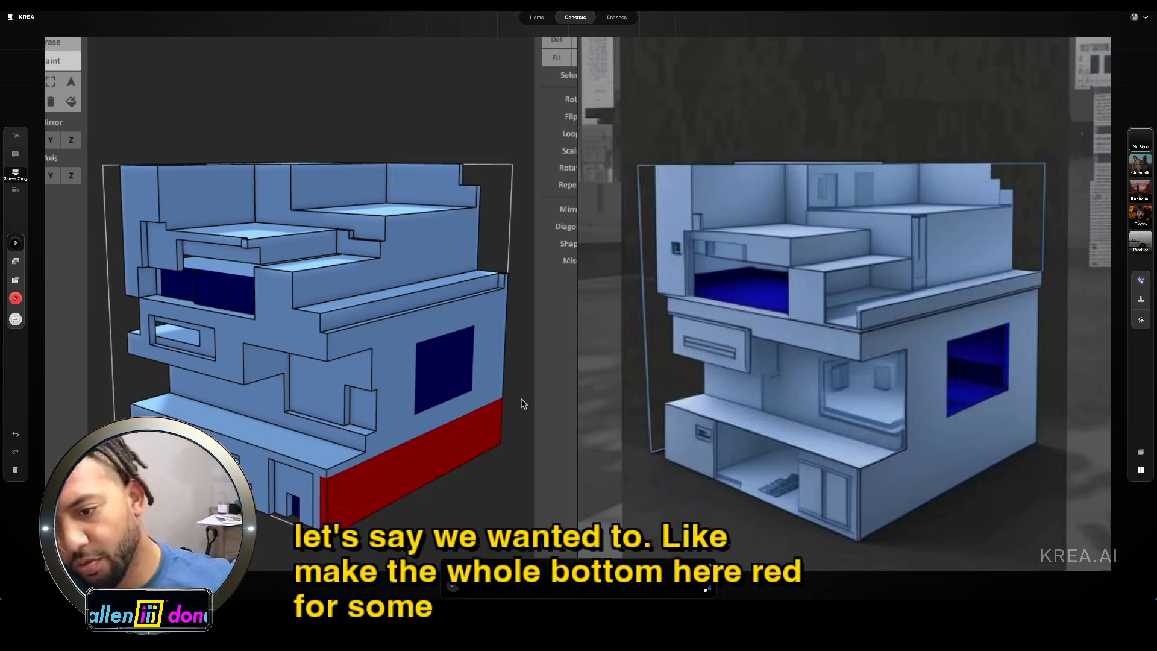
Step: Paint the recessed strip along the side terrace's outer edge red
{"action": "left_click_drag", "start_coordinate": [479, 514], "coordinate": [450, 506]}
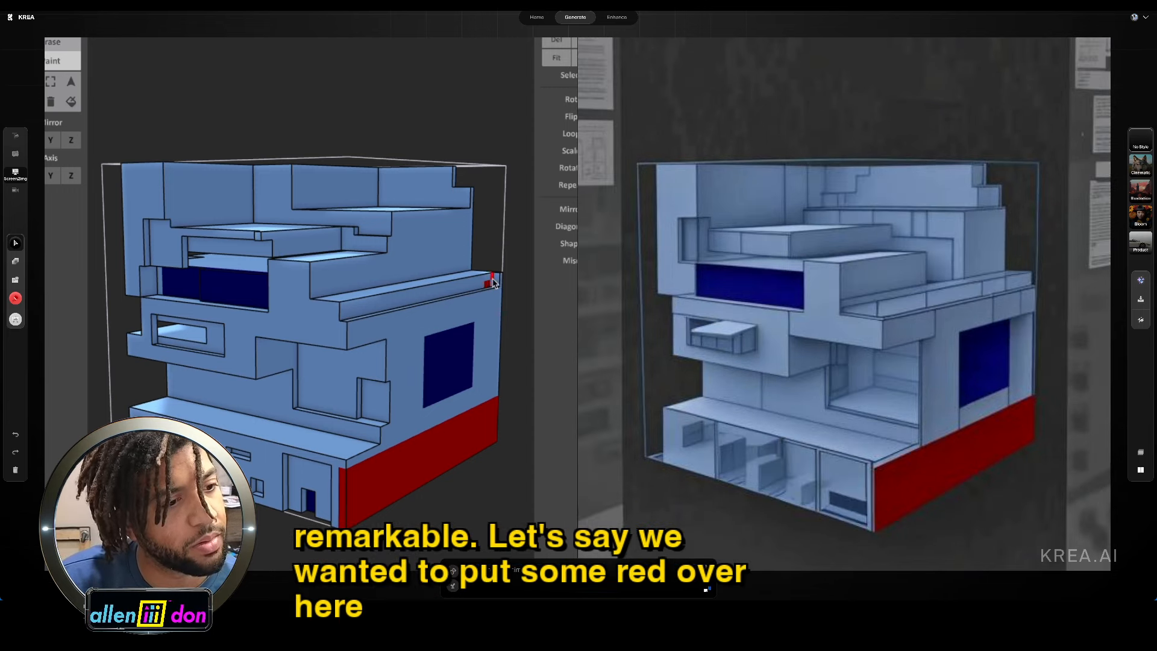
{"action": "left_click_drag", "start_coordinate": [433, 296], "coordinate": [353, 312]}
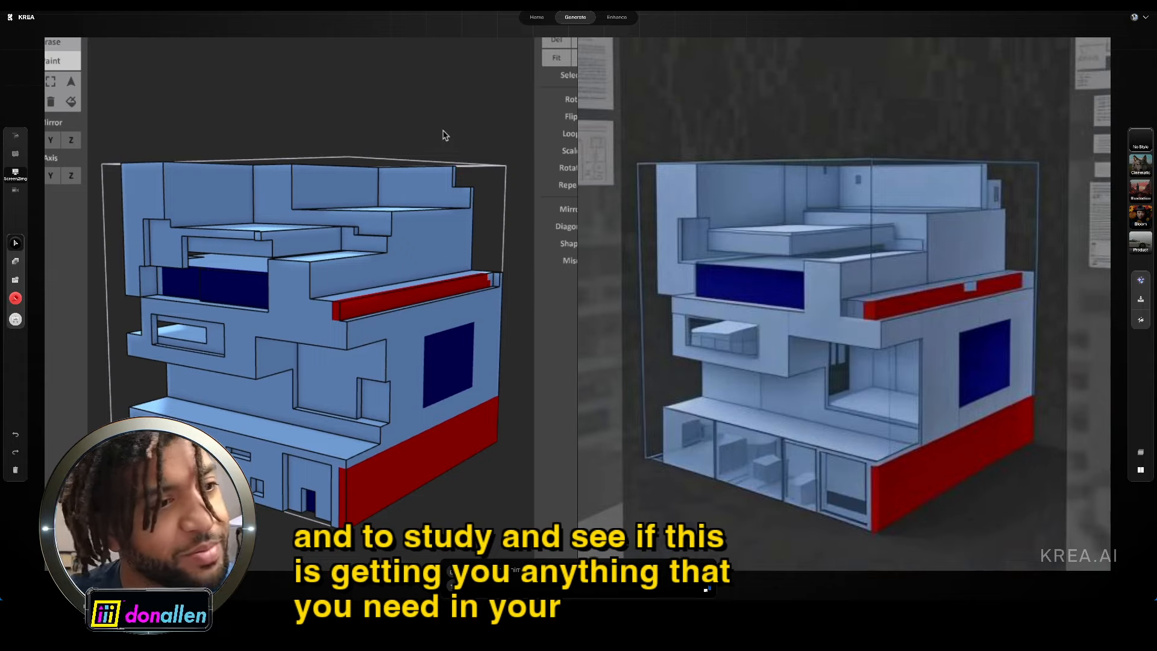
{"action": "right_click_drag", "start_coordinate": [417, 84], "coordinate": [413, 147]}
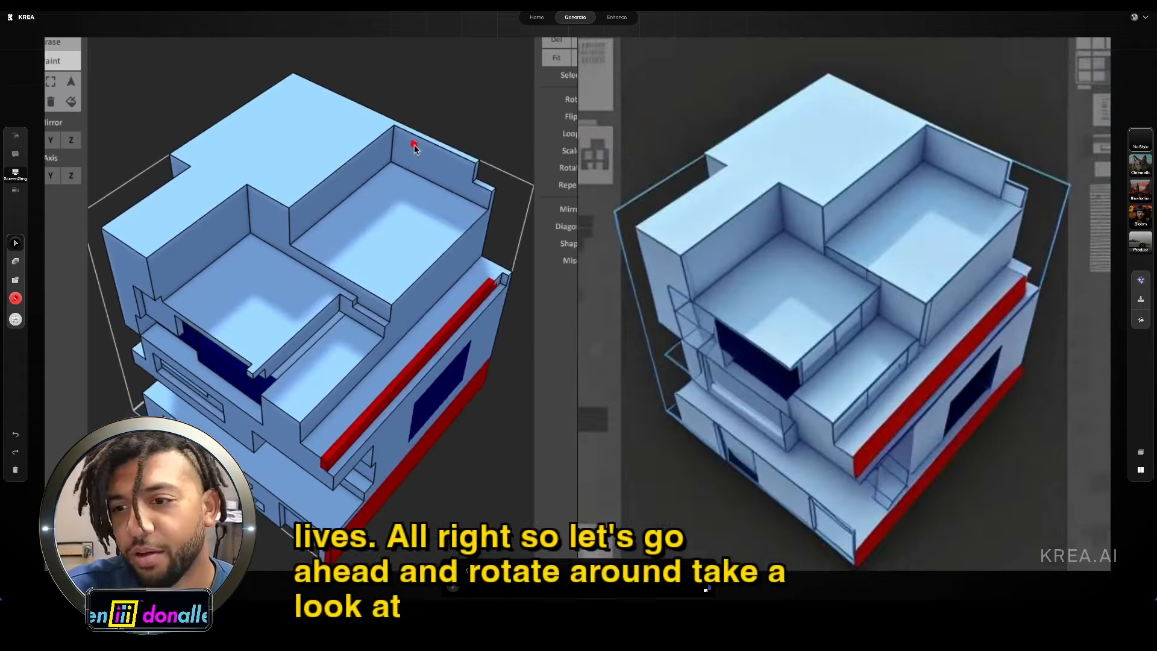
Step: Enlarge the model canvas around the building to 120 x 120 x 120 voxels
{"action": "right_click_drag", "start_coordinate": [414, 147], "coordinate": [399, 51]}
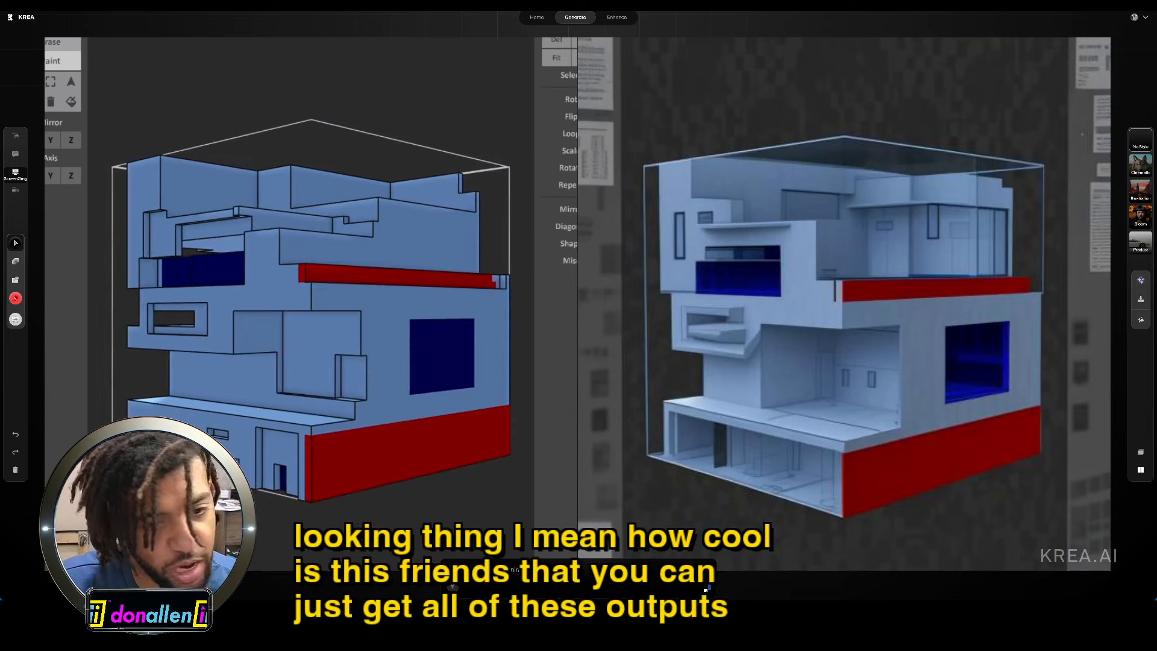
{"action": "right_click_drag", "start_coordinate": [399, 52], "coordinate": [397, 100]}
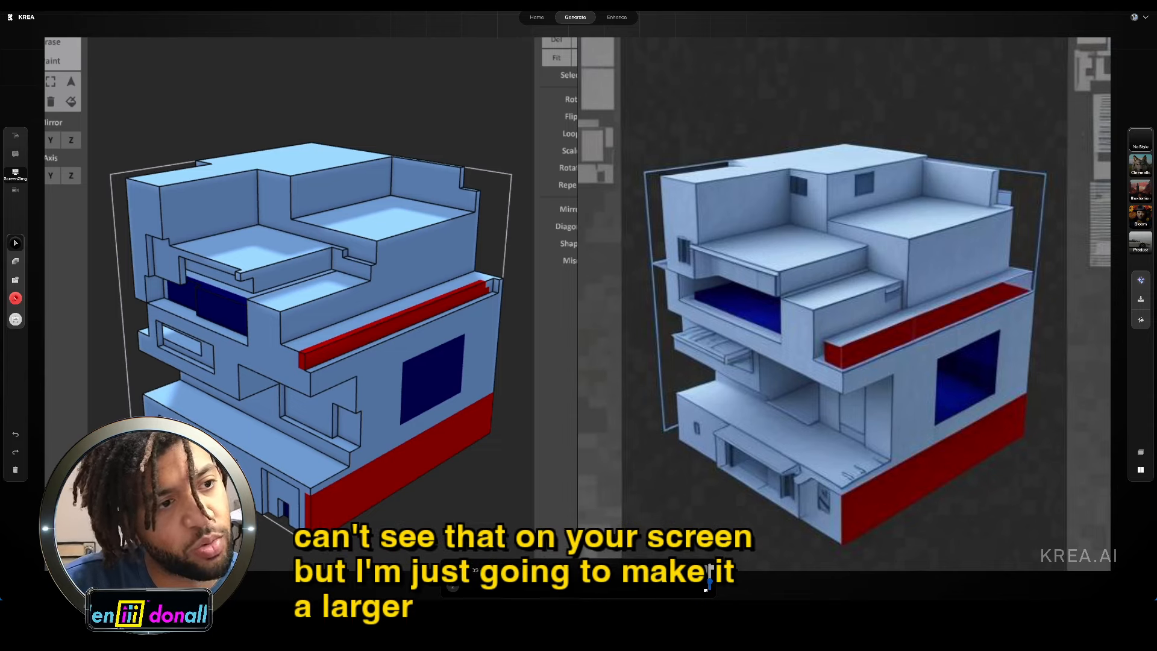
{"action": "key", "text": "Return"}
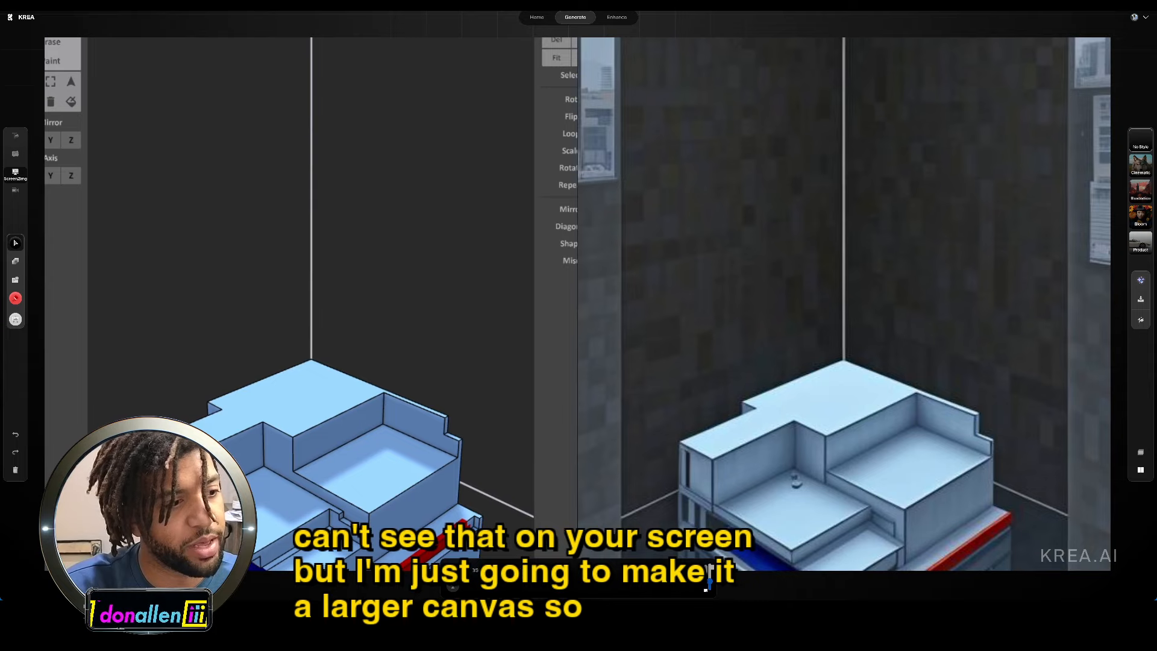
Step: Examine the building inside the enlarged canvas from several distances and angles to find a well-centered view
{"action": "scroll", "coordinate": [420, 219], "scroll_direction": "down", "scroll_amount": 10}
{"action": "scroll", "coordinate": [418, 221], "scroll_direction": "up", "scroll_amount": 5}
{"action": "scroll", "coordinate": [386, 344], "scroll_direction": "up", "scroll_amount": 5}
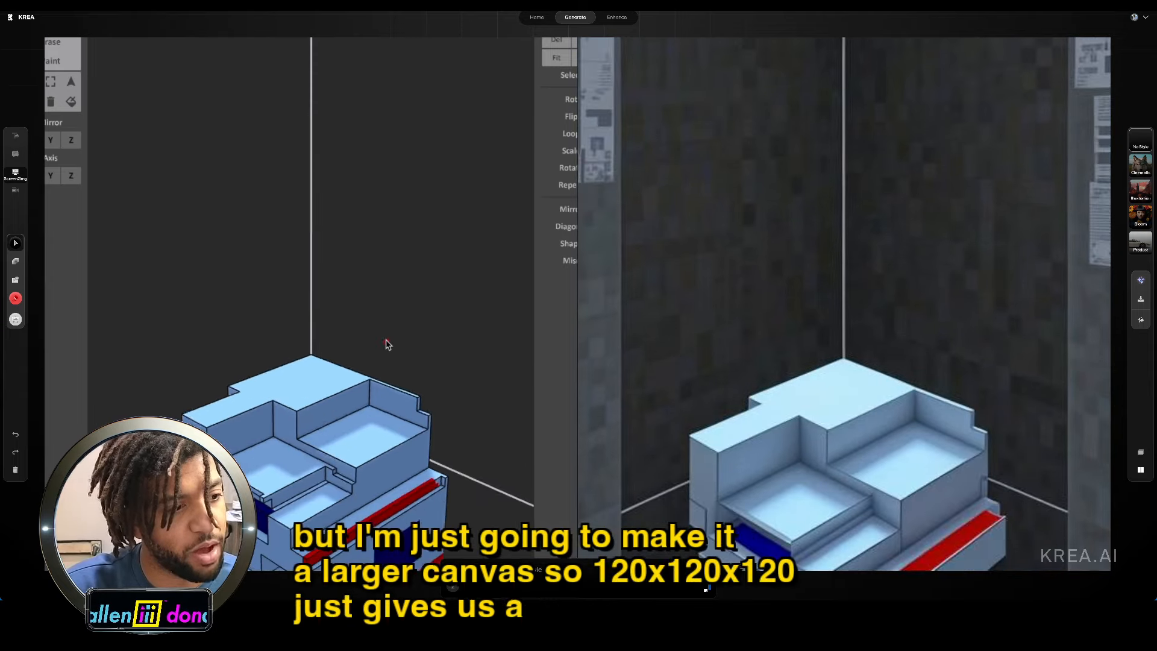
{"action": "scroll", "coordinate": [385, 323], "scroll_direction": "down", "scroll_amount": 10}
{"action": "scroll", "coordinate": [387, 325], "scroll_direction": "up", "scroll_amount": 10}
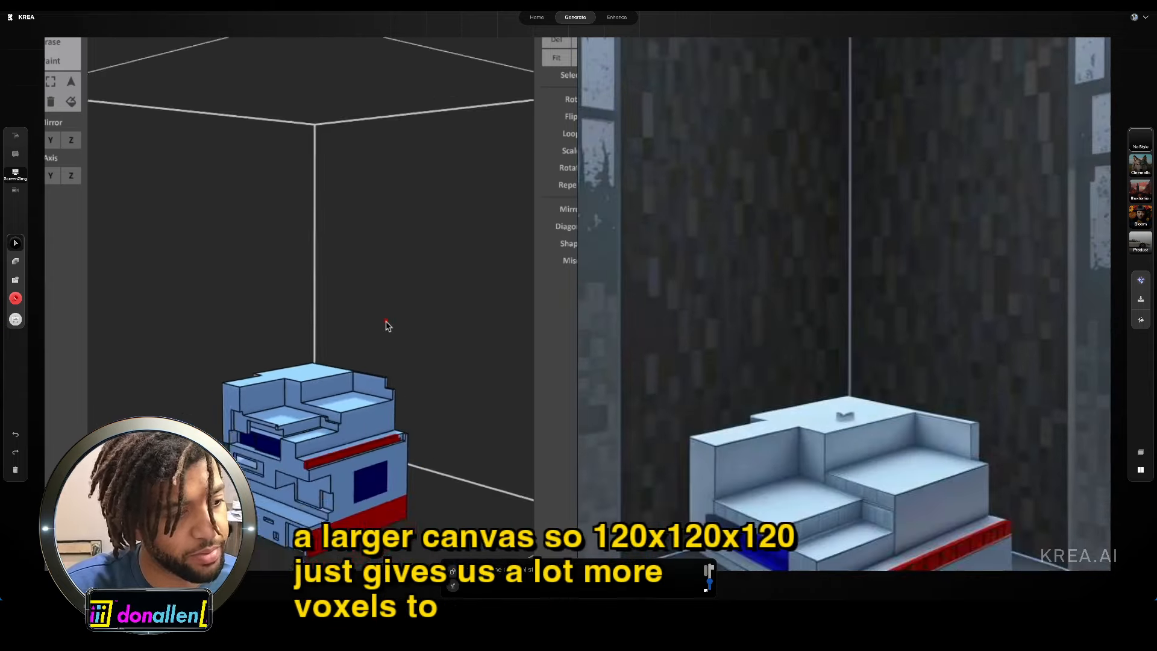
{"action": "scroll", "coordinate": [387, 325], "scroll_direction": "up", "scroll_amount": 3}
{"action": "right_click_drag", "start_coordinate": [369, 217], "coordinate": [403, 271]}
{"action": "left_click_drag", "start_coordinate": [462, 231], "coordinate": [468, 171]}
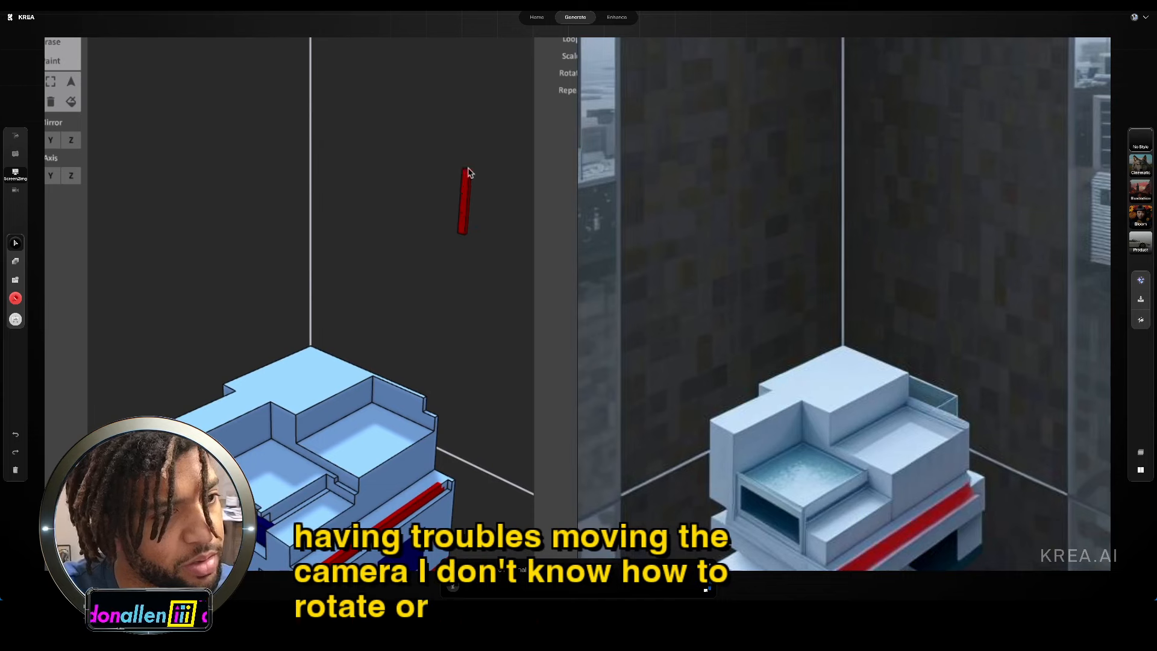
{"action": "mouse_move", "coordinate": [461, 247]}
{"action": "right_mouse_down"}
{"action": "mouse_move", "coordinate": [454, 308]}
{"action": "mouse_move", "coordinate": [464, 265]}
{"action": "right_mouse_up"}
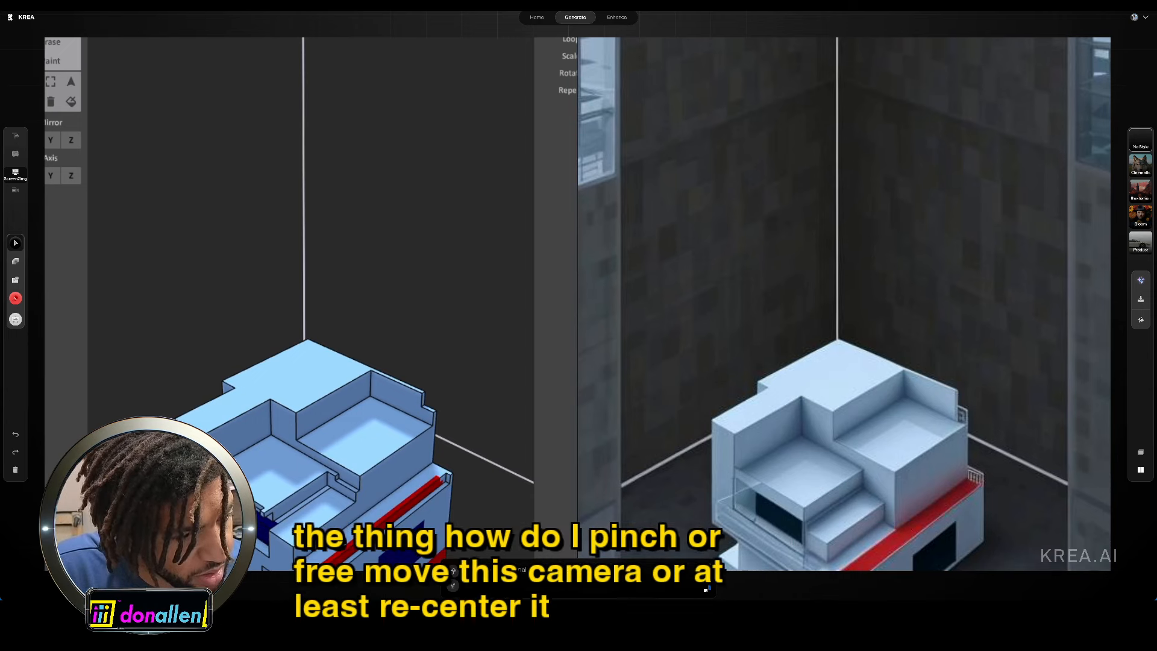
{"action": "scroll", "coordinate": [443, 523], "scroll_direction": "down", "scroll_amount": 5}
{"action": "right_click_drag", "start_coordinate": [444, 509], "coordinate": [452, 441]}
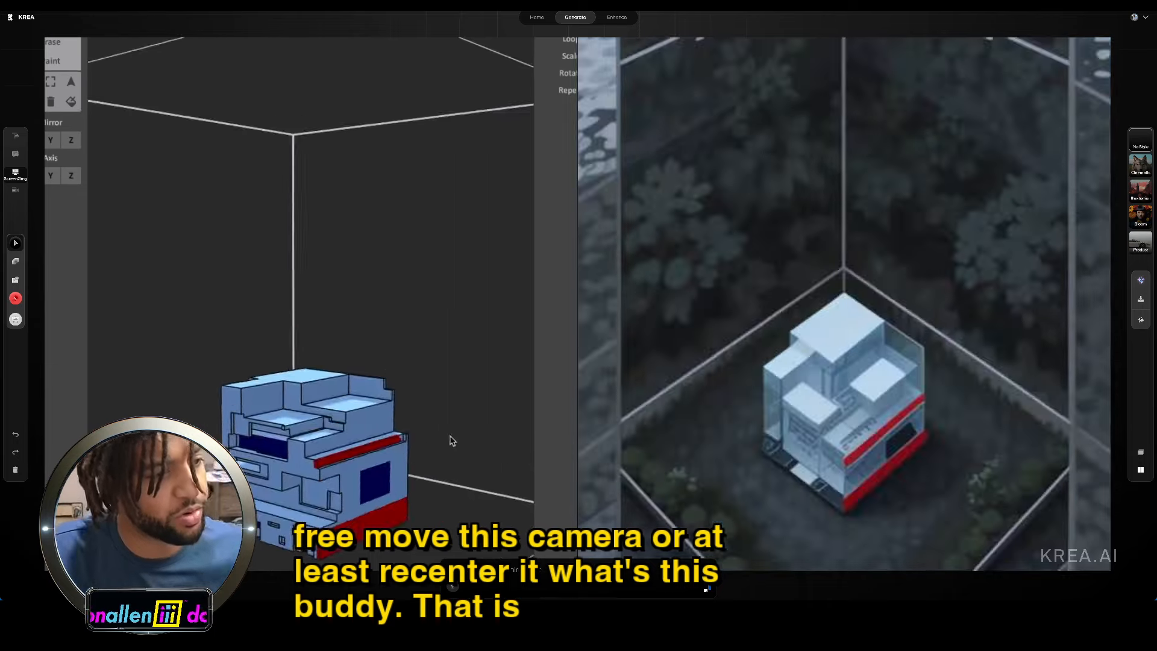
{"action": "scroll", "coordinate": [416, 466], "scroll_direction": "up", "scroll_amount": 3}
{"action": "scroll", "coordinate": [416, 466], "scroll_direction": "down", "scroll_amount": 1}
{"action": "scroll", "coordinate": [416, 466], "scroll_direction": "down", "scroll_amount": 1}
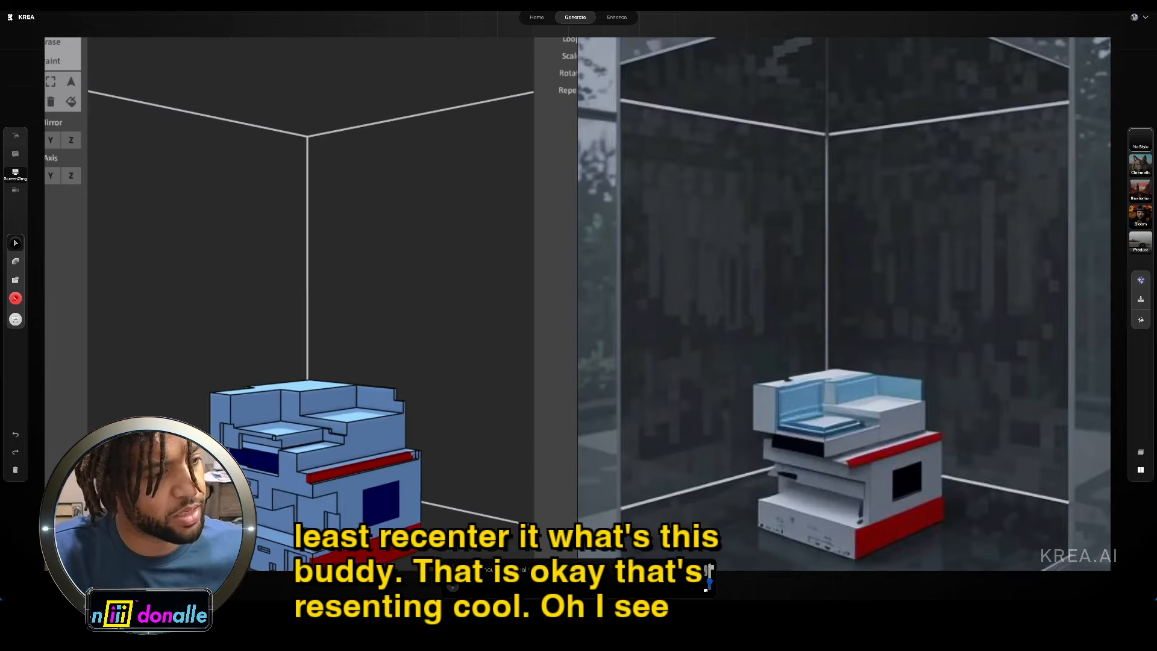
{"action": "scroll", "coordinate": [415, 466], "scroll_direction": "down", "scroll_amount": 1}
{"action": "right_click_drag", "start_coordinate": [420, 314], "coordinate": [433, 346]}
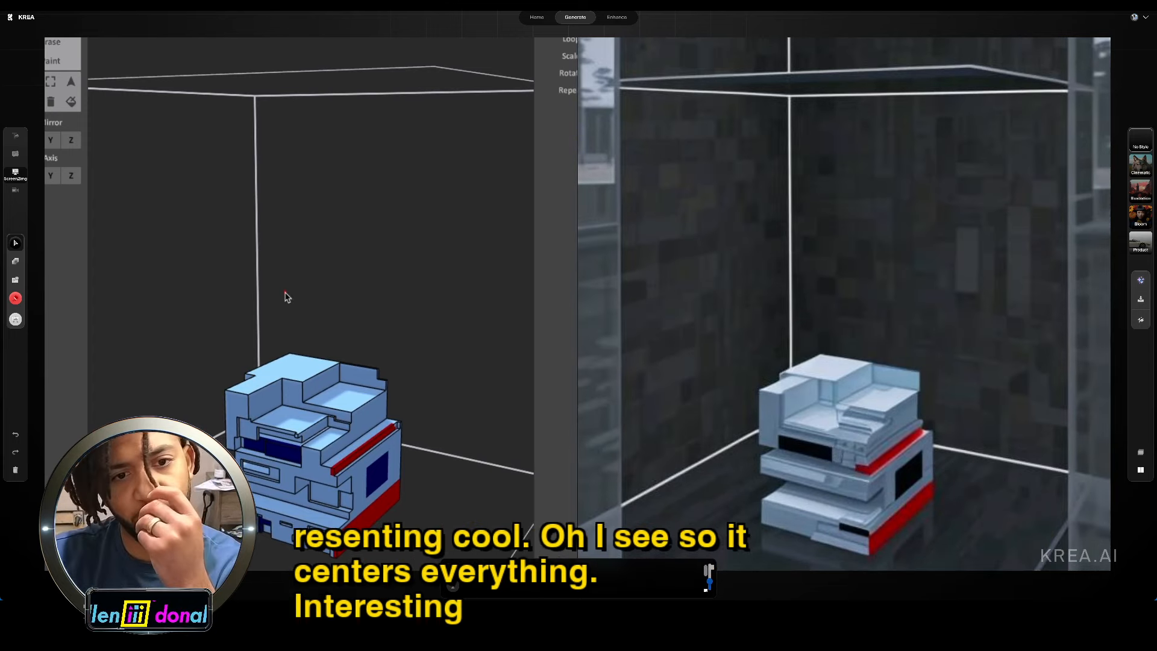
{"action": "left_click_drag", "start_coordinate": [326, 281], "coordinate": [323, 169]}
{"action": "scroll", "coordinate": [327, 413], "scroll_direction": "up", "scroll_amount": 5}
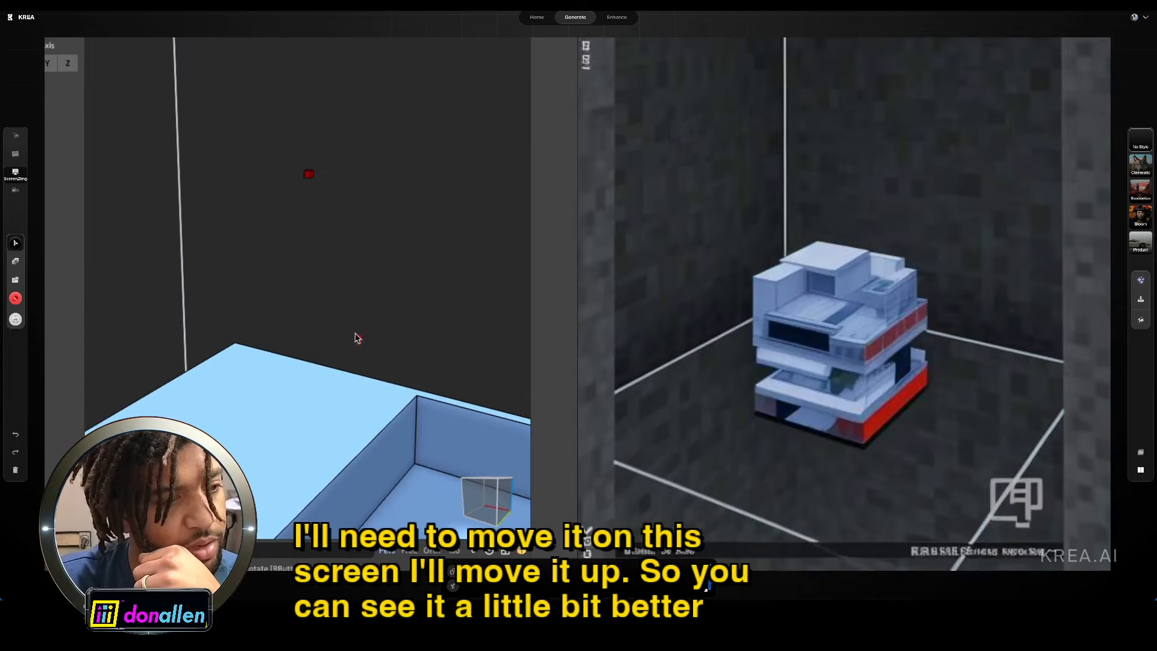
{"action": "right_click_drag", "start_coordinate": [356, 336], "coordinate": [347, 300]}
{"action": "scroll", "coordinate": [346, 301], "scroll_direction": "down", "scroll_amount": 5}
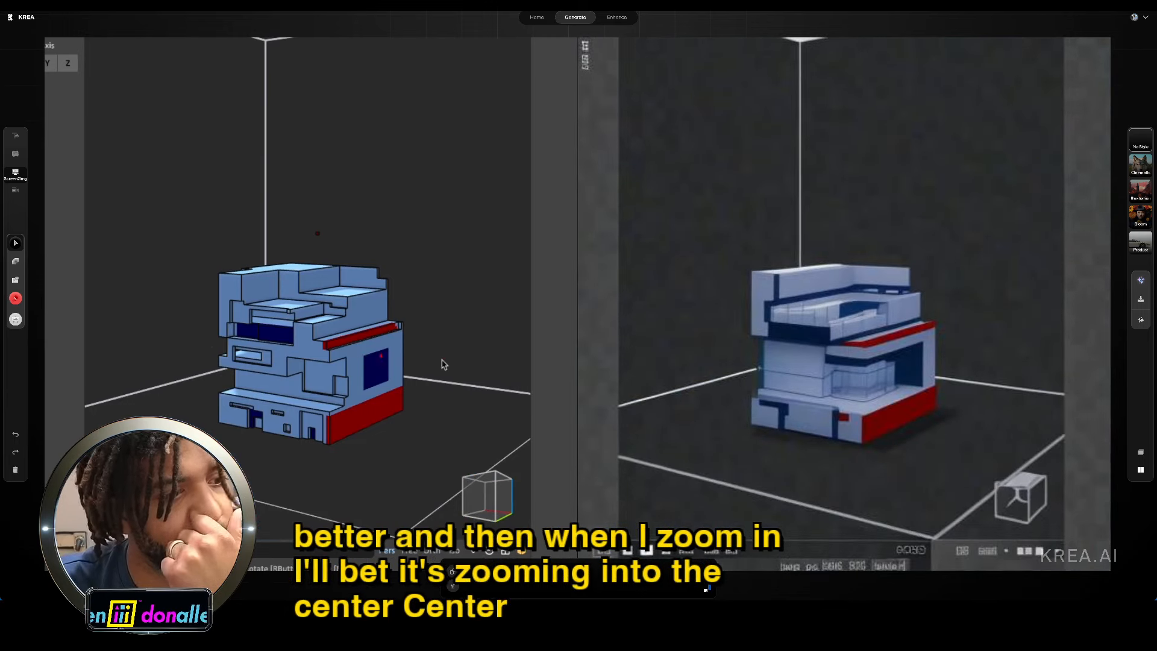
{"action": "right_click_drag", "start_coordinate": [443, 361], "coordinate": [404, 405]}
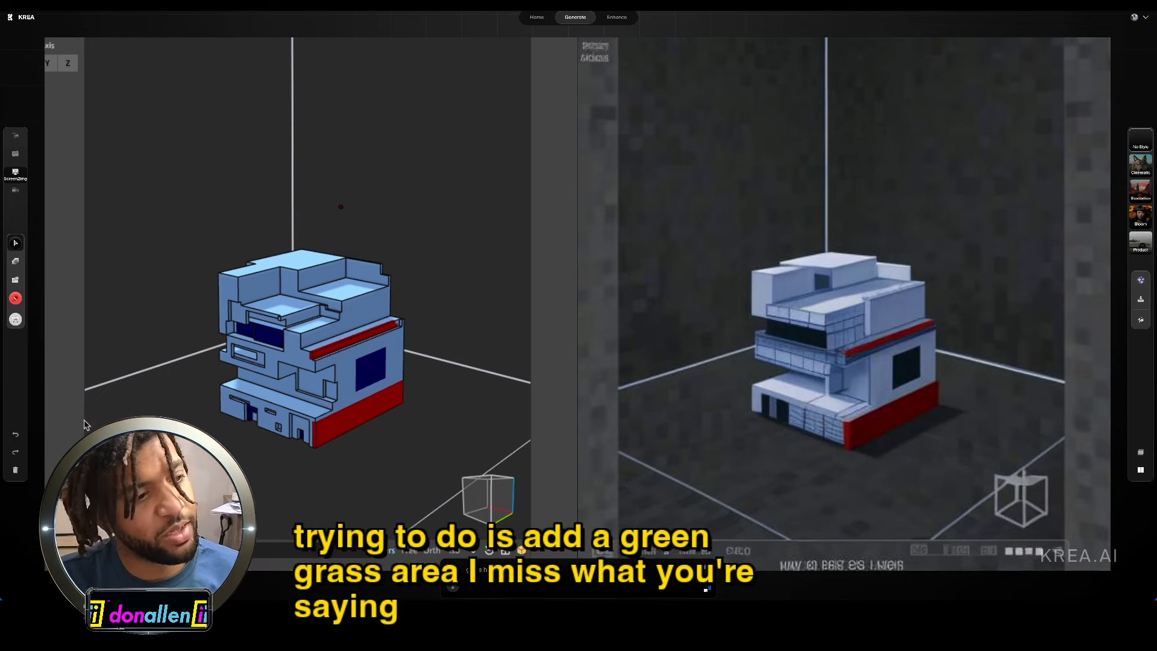
Step: Add a thin green lawn slab on the canvas floor, extending from the area before the building to all around it
{"action": "left_click_drag", "start_coordinate": [85, 426], "coordinate": [356, 469]}
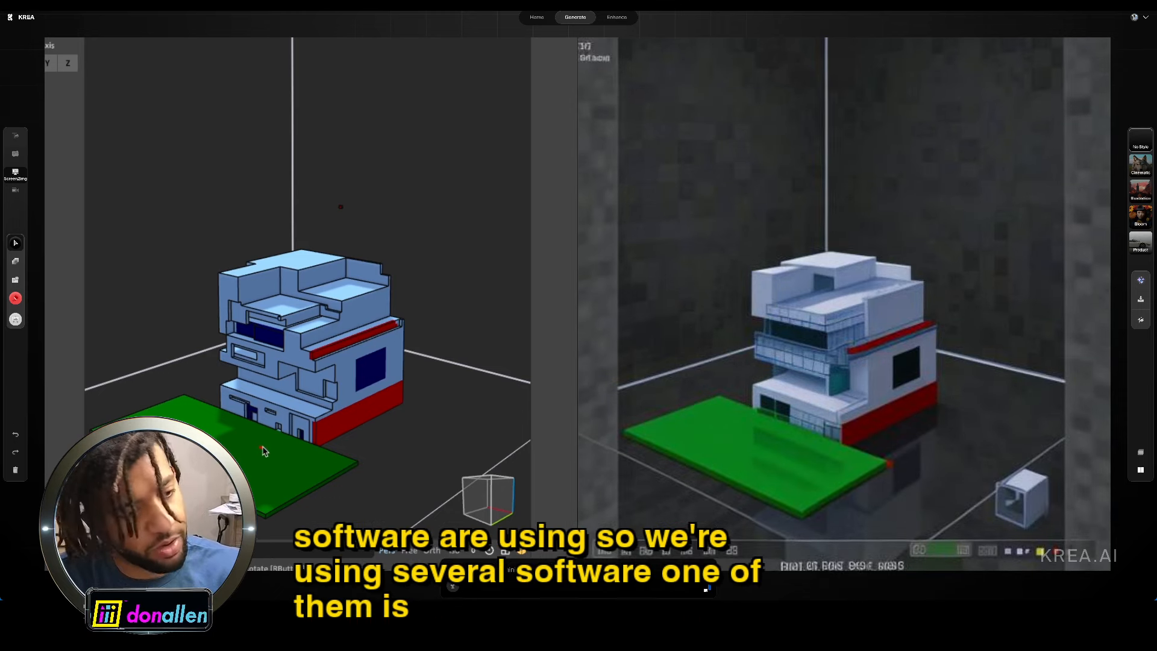
{"action": "left_click_drag", "start_coordinate": [186, 397], "coordinate": [535, 395]}
{"action": "right_click_drag", "start_coordinate": [443, 290], "coordinate": [567, 297]}
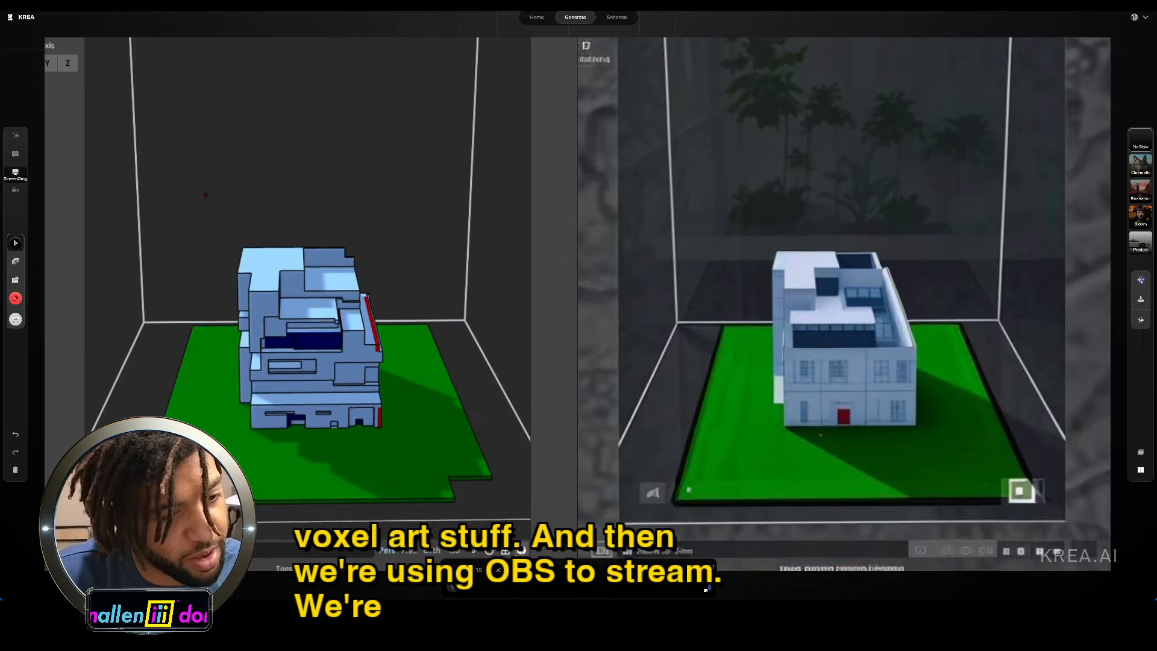
Step: Inspect the building on its green lawn from the front and from the side
{"action": "left_click", "coordinate": [508, 554]}
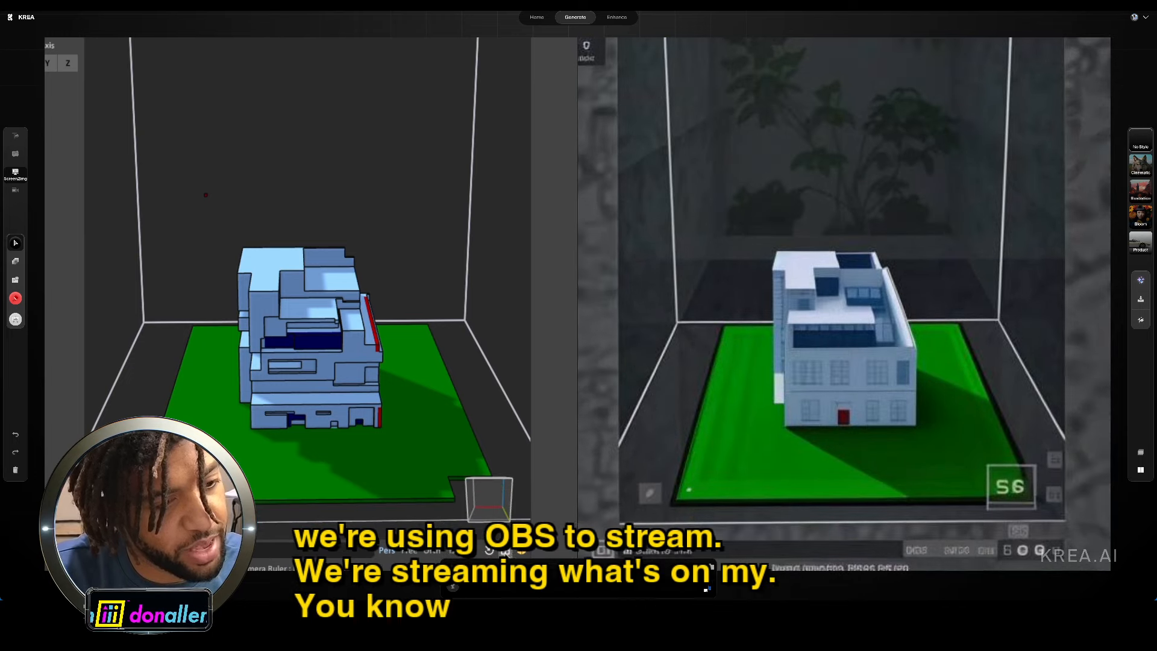
{"action": "left_click", "coordinate": [489, 553]}
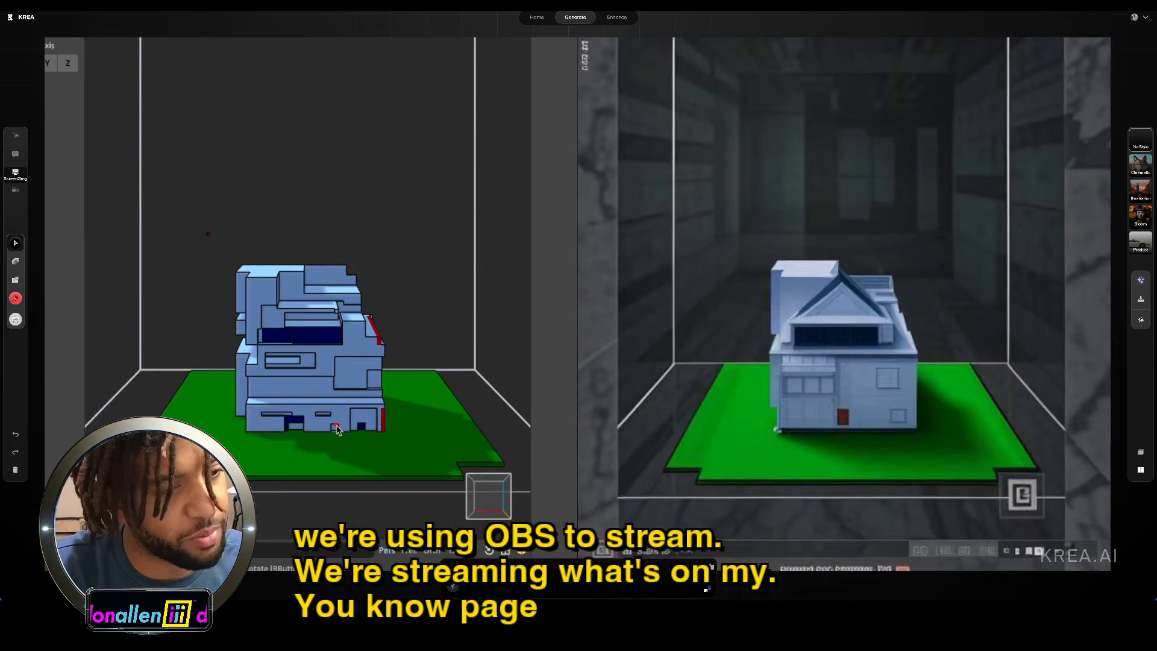
{"action": "scroll", "coordinate": [337, 427], "scroll_direction": "up", "scroll_amount": 5}
{"action": "right_click_drag", "start_coordinate": [338, 427], "coordinate": [347, 422]}
{"action": "scroll", "coordinate": [348, 423], "scroll_direction": "down", "scroll_amount": 7}
{"action": "scroll", "coordinate": [347, 424], "scroll_direction": "up", "scroll_amount": 4}
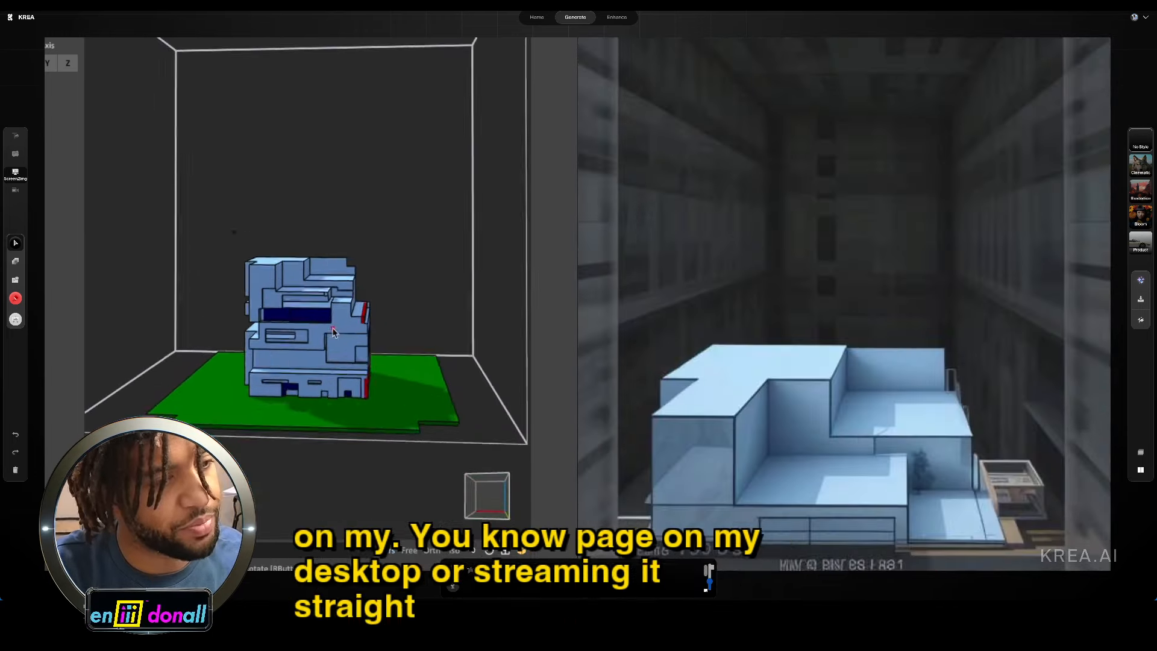
{"action": "mouse_move", "coordinate": [379, 175]}
{"action": "right_mouse_down"}
{"action": "mouse_move", "coordinate": [311, 289]}
{"action": "mouse_move", "coordinate": [237, 261]}
{"action": "mouse_move", "coordinate": [218, 308]}
{"action": "mouse_move", "coordinate": [241, 250]}
{"action": "right_mouse_up"}
{"action": "mouse_move", "coordinate": [274, 274]}
{"action": "left_mouse_down"}
{"action": "mouse_move", "coordinate": [294, 160]}
{"action": "mouse_move", "coordinate": [251, 109]}
{"action": "mouse_move", "coordinate": [301, 178]}
{"action": "mouse_move", "coordinate": [331, 248]}
{"action": "mouse_move", "coordinate": [322, 240]}
{"action": "left_mouse_up"}
{"action": "key", "text": "ctrl+z"}
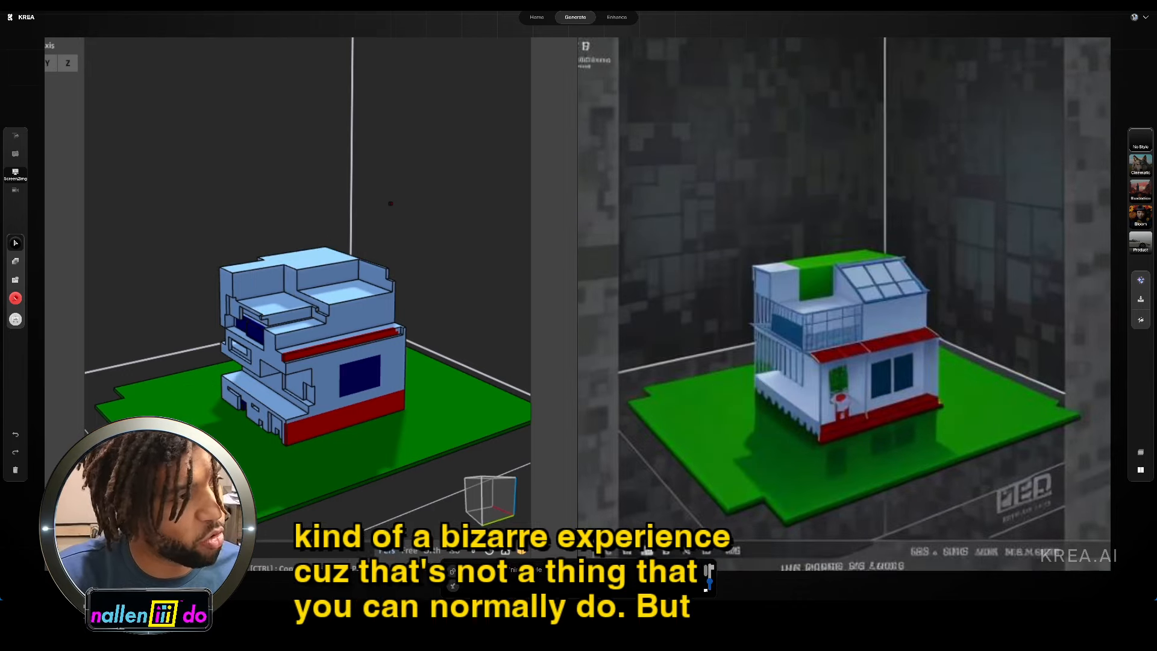
Step: Raise a tall, thin blue wall on the lawn behind the building
{"action": "right_click_drag", "start_coordinate": [391, 204], "coordinate": [379, 407]}
{"action": "left_click_drag", "start_coordinate": [355, 423], "coordinate": [450, 70]}
{"action": "right_click_drag", "start_coordinate": [450, 69], "coordinate": [277, 199]}
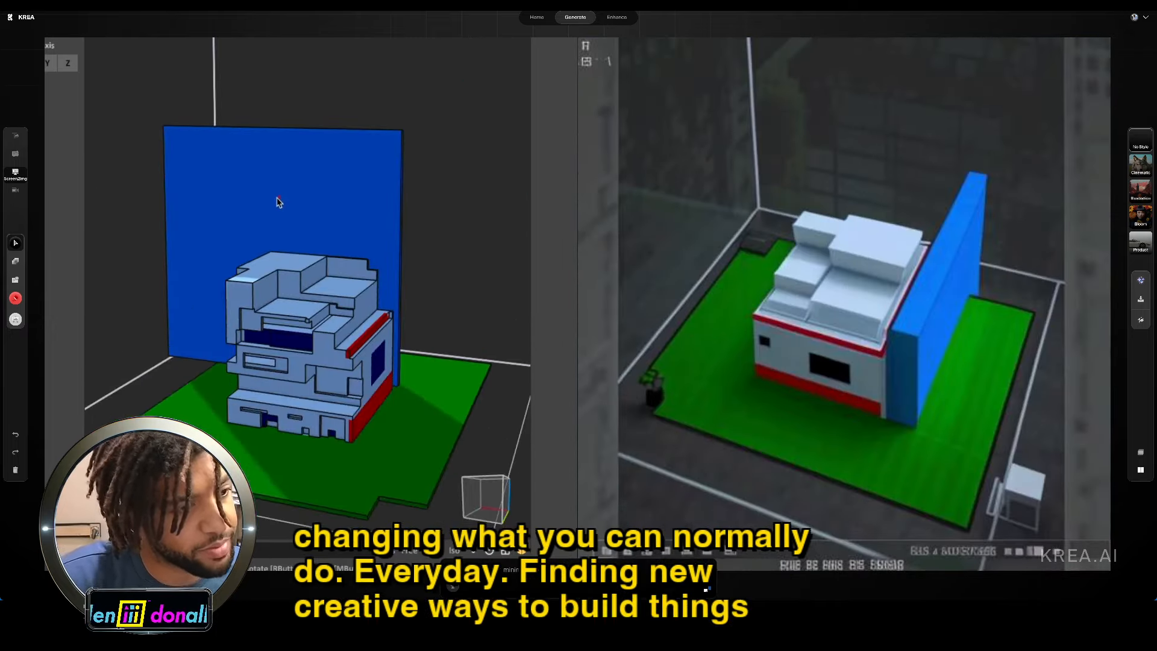
Step: Examine the building's roof terraces against the blue wall at close and medium range
{"action": "scroll", "coordinate": [279, 200], "scroll_direction": "up", "scroll_amount": 5}
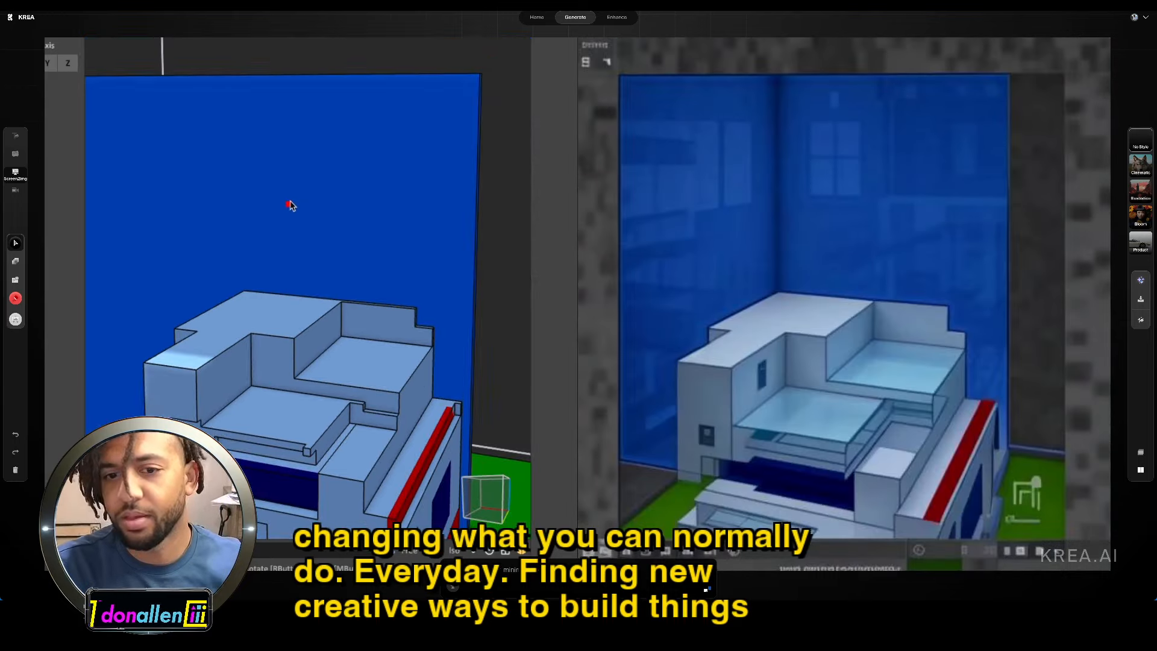
{"action": "scroll", "coordinate": [289, 202], "scroll_direction": "up", "scroll_amount": 2}
{"action": "scroll", "coordinate": [291, 200], "scroll_direction": "down", "scroll_amount": 4}
{"action": "scroll", "coordinate": [293, 204], "scroll_direction": "up", "scroll_amount": 5}
{"action": "scroll", "coordinate": [292, 201], "scroll_direction": "up", "scroll_amount": 1}
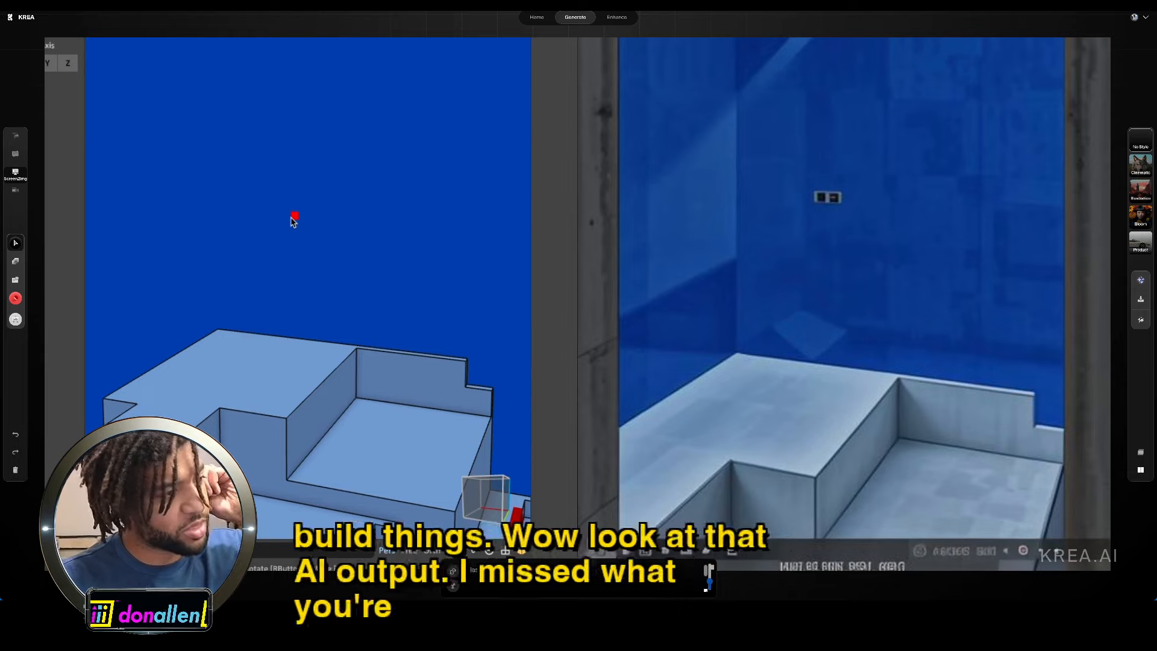
{"action": "right_click_drag", "start_coordinate": [281, 222], "coordinate": [274, 220]}
{"action": "scroll", "coordinate": [307, 240], "scroll_direction": "down", "scroll_amount": 4}
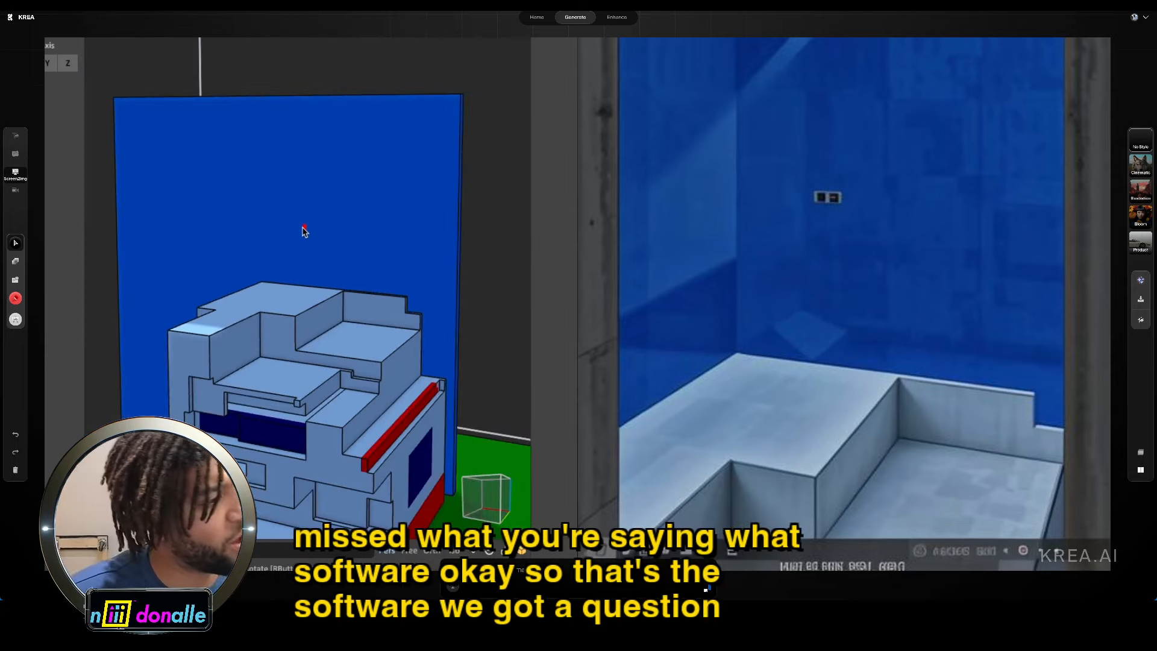
Step: Build black blocks around the house: a low one behind it, a tall one at its far side and a mid-height one beside it
{"action": "right_click_drag", "start_coordinate": [352, 269], "coordinate": [356, 376]}
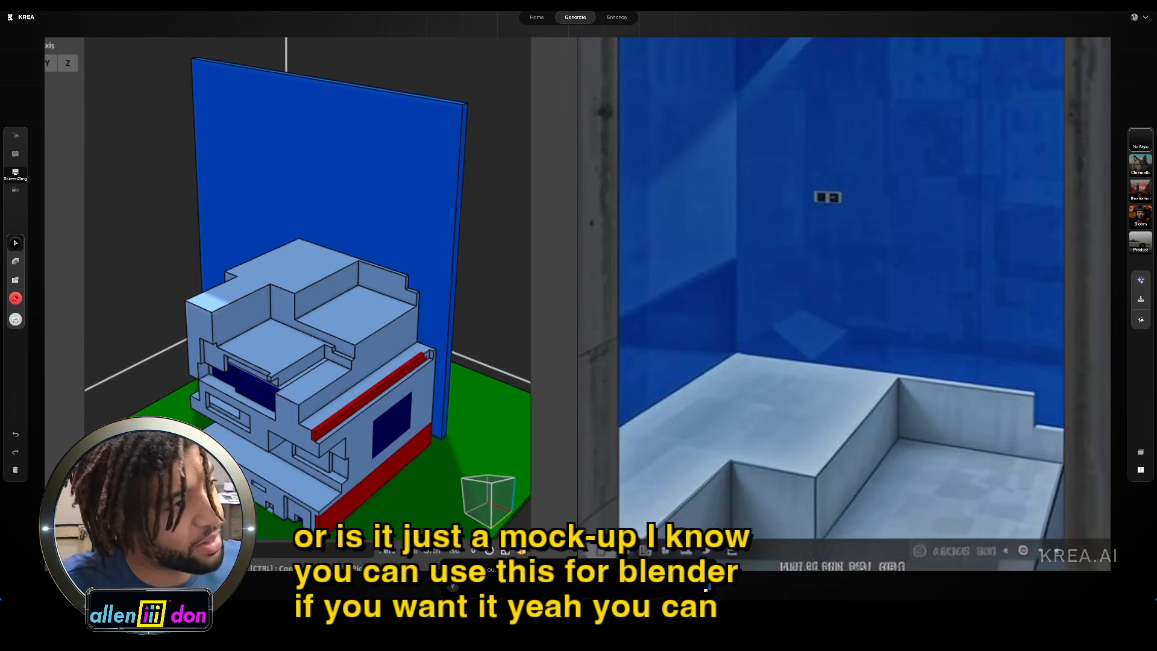
{"action": "left_click_drag", "start_coordinate": [195, 225], "coordinate": [518, 397]}
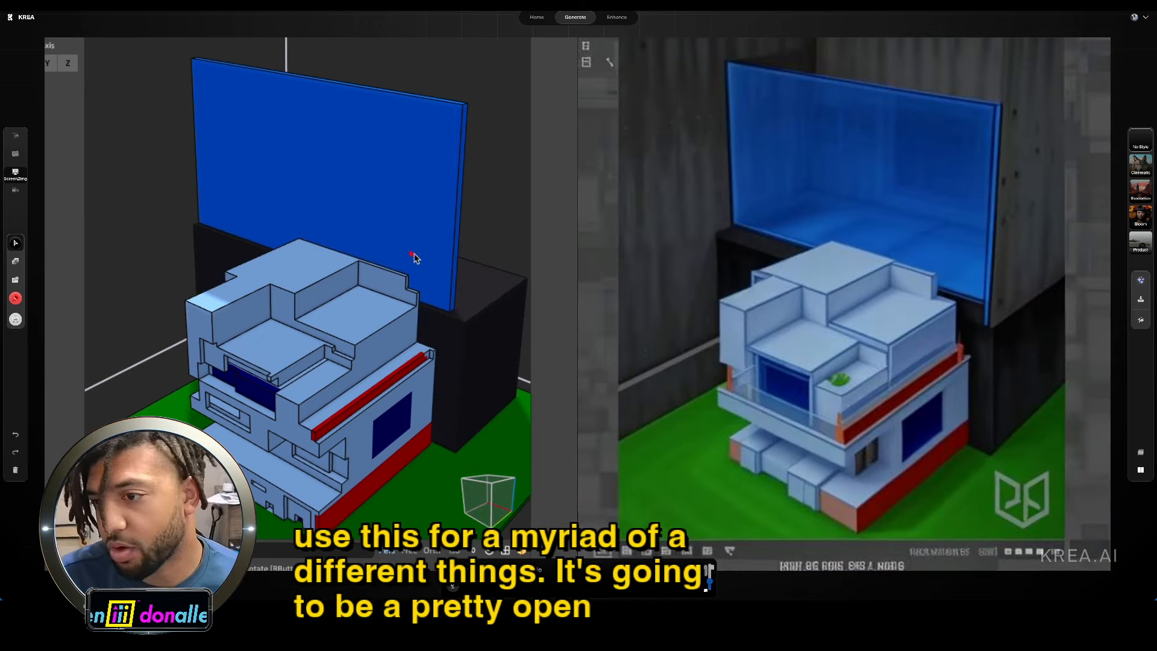
{"action": "mouse_move", "coordinate": [177, 395]}
{"action": "left_mouse_down"}
{"action": "mouse_move", "coordinate": [181, 234]}
{"action": "mouse_move", "coordinate": [246, 40]}
{"action": "left_mouse_up"}
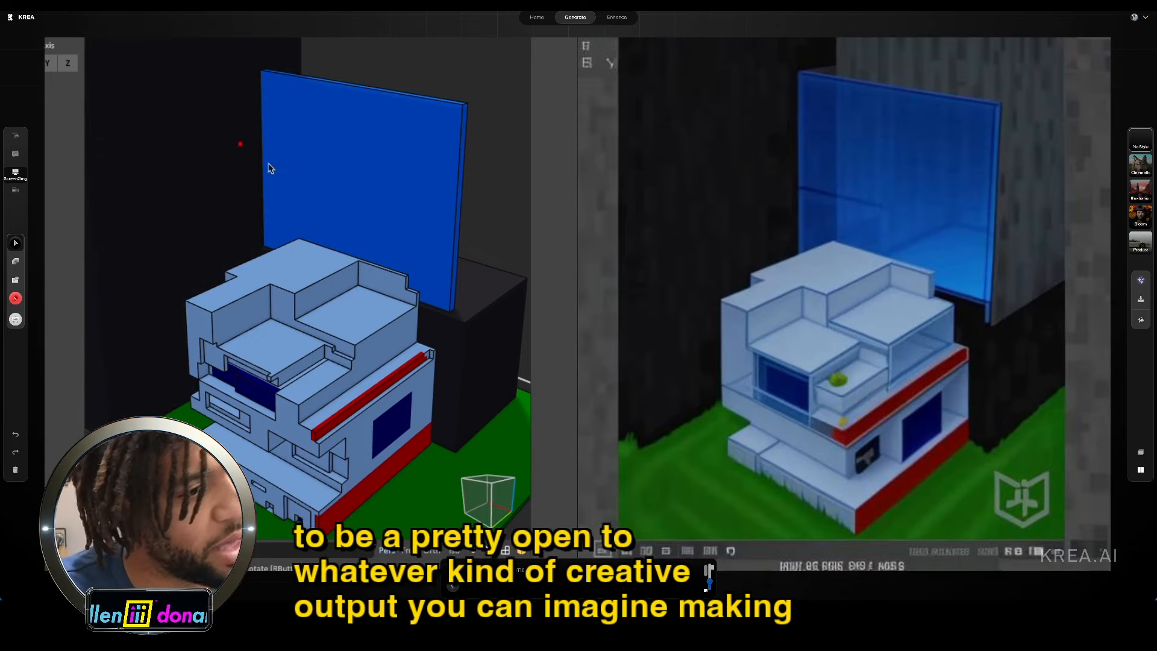
{"action": "left_click_drag", "start_coordinate": [205, 385], "coordinate": [119, 141]}
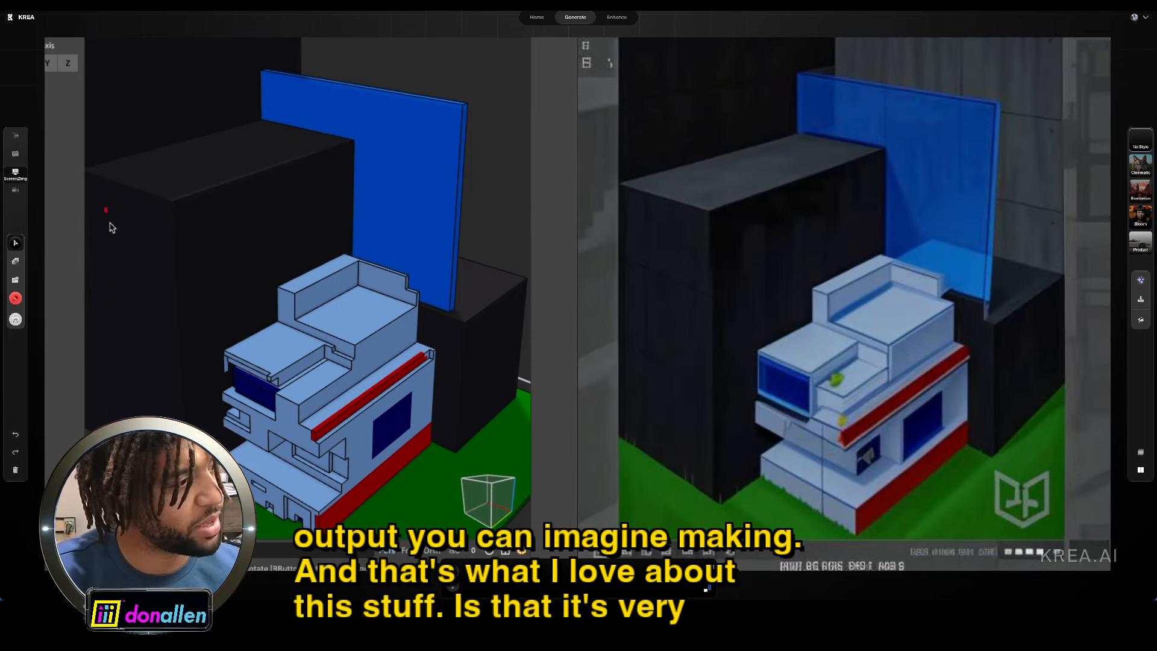
Step: Add a dark grey box at the top of the mid-height black block and a large dark grey volume beneath it
{"action": "left_click_drag", "start_coordinate": [103, 150], "coordinate": [260, 212]}
{"action": "mouse_move", "coordinate": [363, 221]}
{"action": "left_mouse_down"}
{"action": "mouse_move", "coordinate": [384, 210]}
{"action": "mouse_move", "coordinate": [353, 332]}
{"action": "mouse_move", "coordinate": [365, 218]}
{"action": "left_mouse_up"}
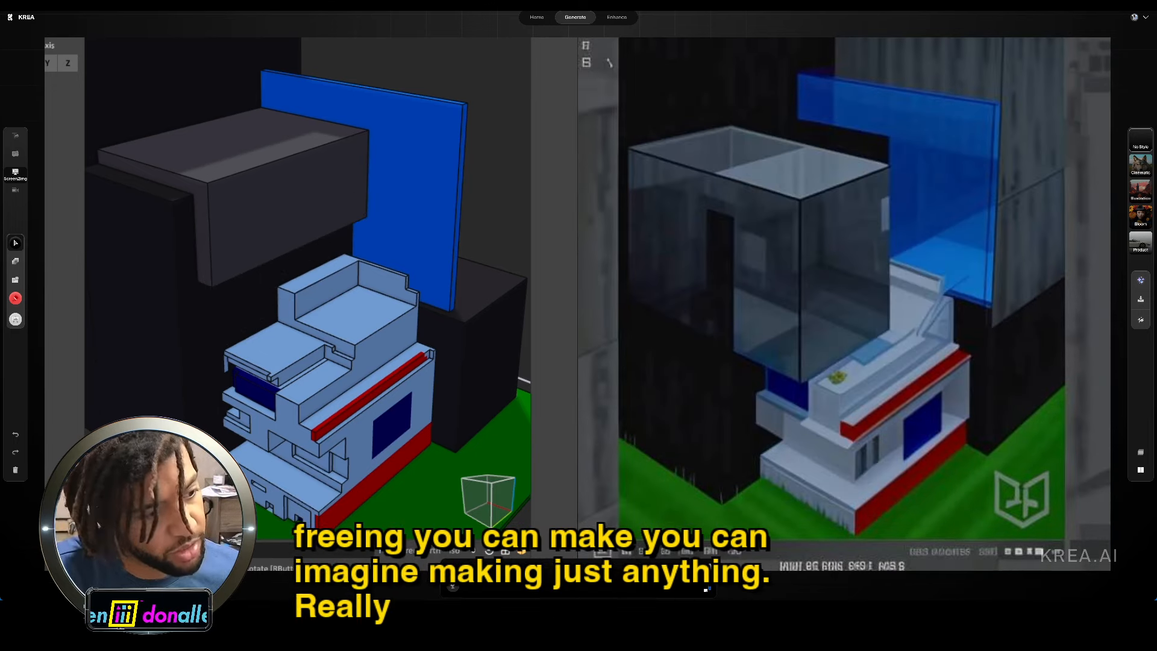
{"action": "left_click_drag", "start_coordinate": [179, 443], "coordinate": [375, 182]}
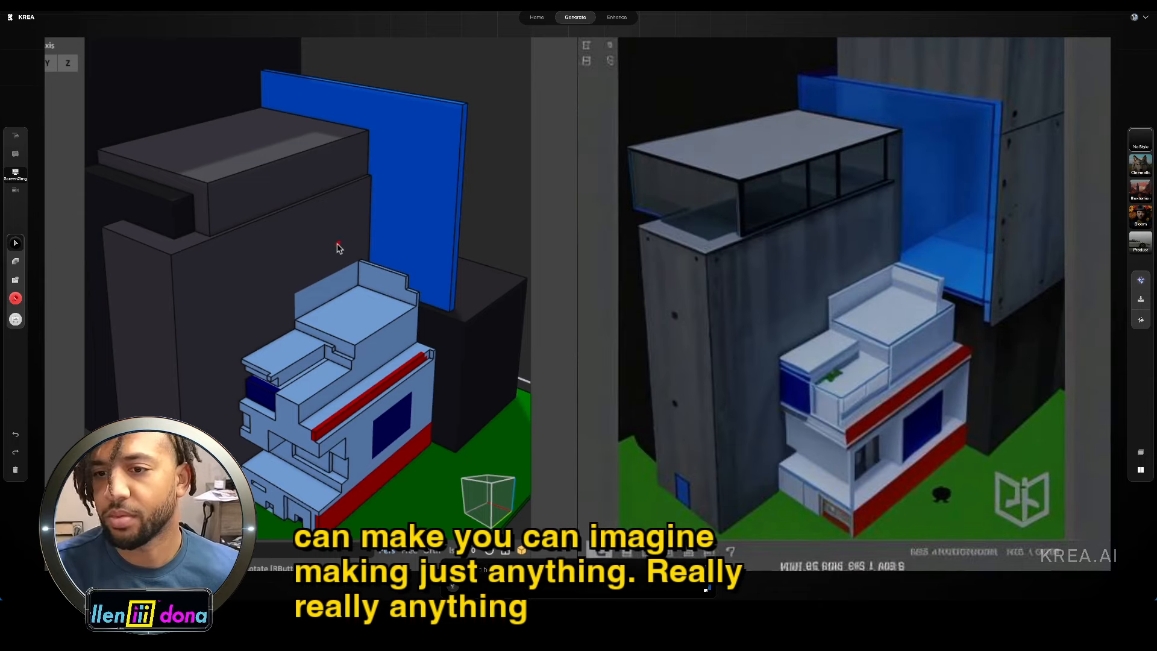
Step: Add a projecting grey ledge, a light green strip above it and small light green boxes at the grey tower's edges
{"action": "right_click_drag", "start_coordinate": [337, 246], "coordinate": [337, 234]}
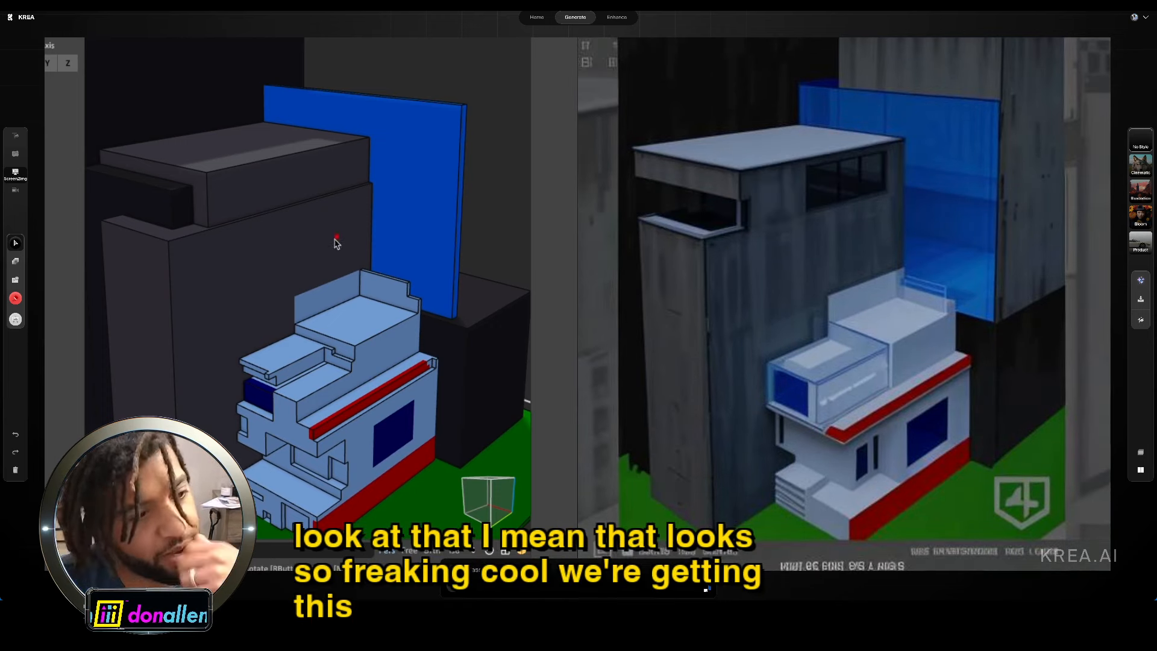
{"action": "left_click_drag", "start_coordinate": [269, 278], "coordinate": [387, 279]}
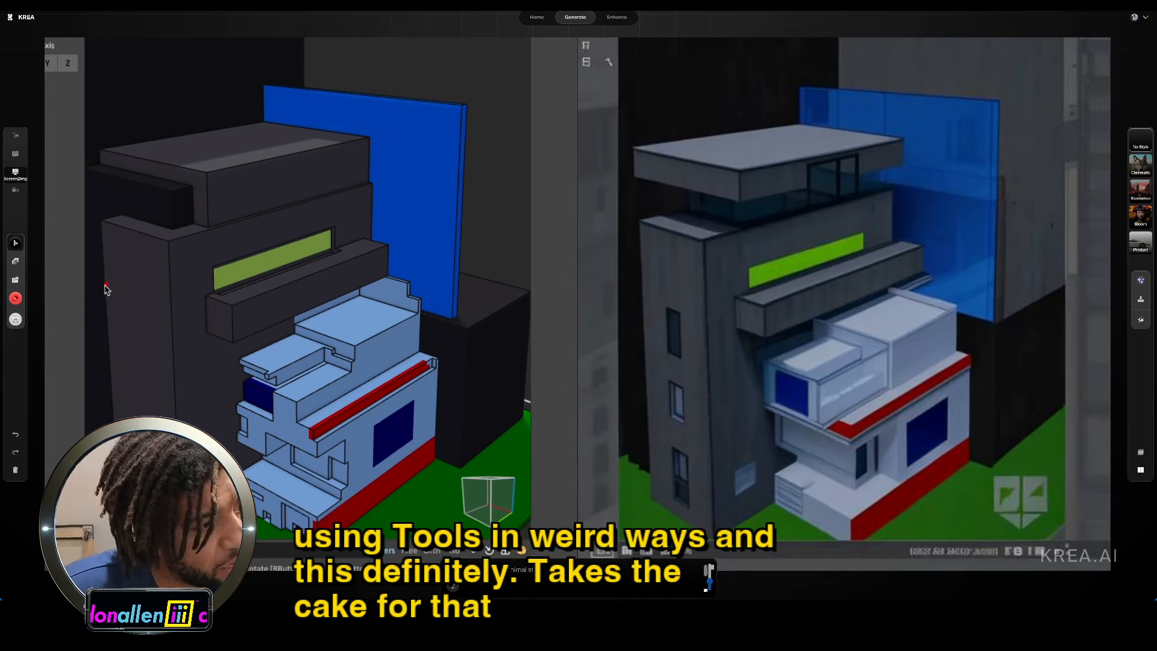
{"action": "left_click_drag", "start_coordinate": [192, 326], "coordinate": [225, 298]}
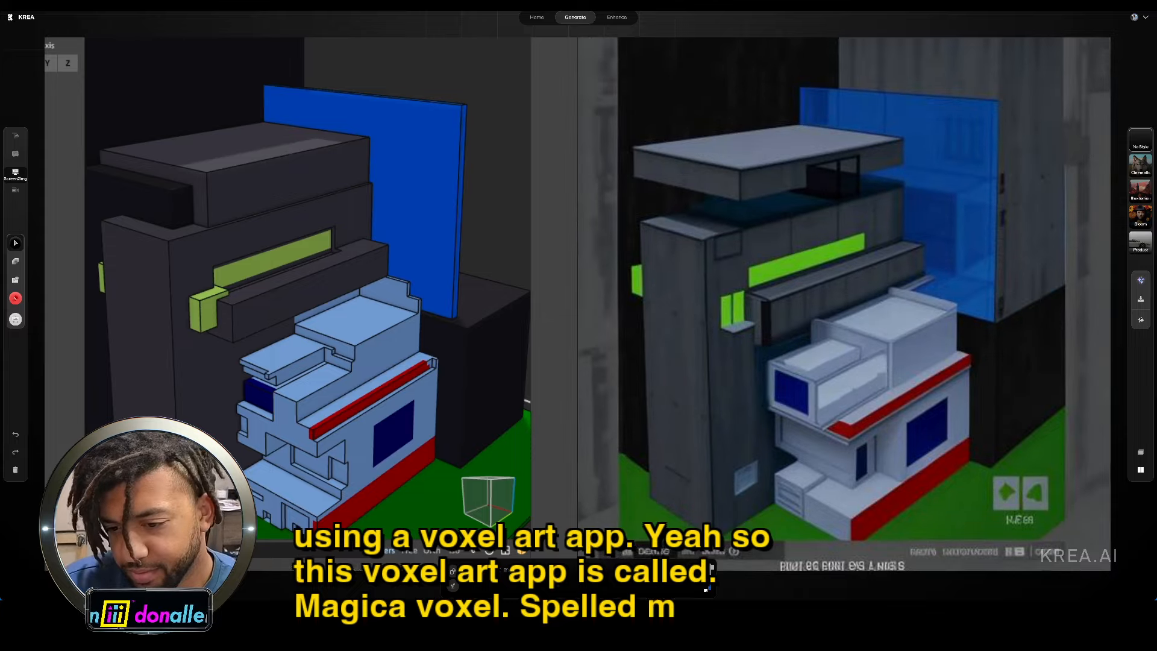
Step: Add a light green box wrapping the grey tower's lower corner and carve out the tower volume beneath it
{"action": "mouse_move", "coordinate": [757, 587]}
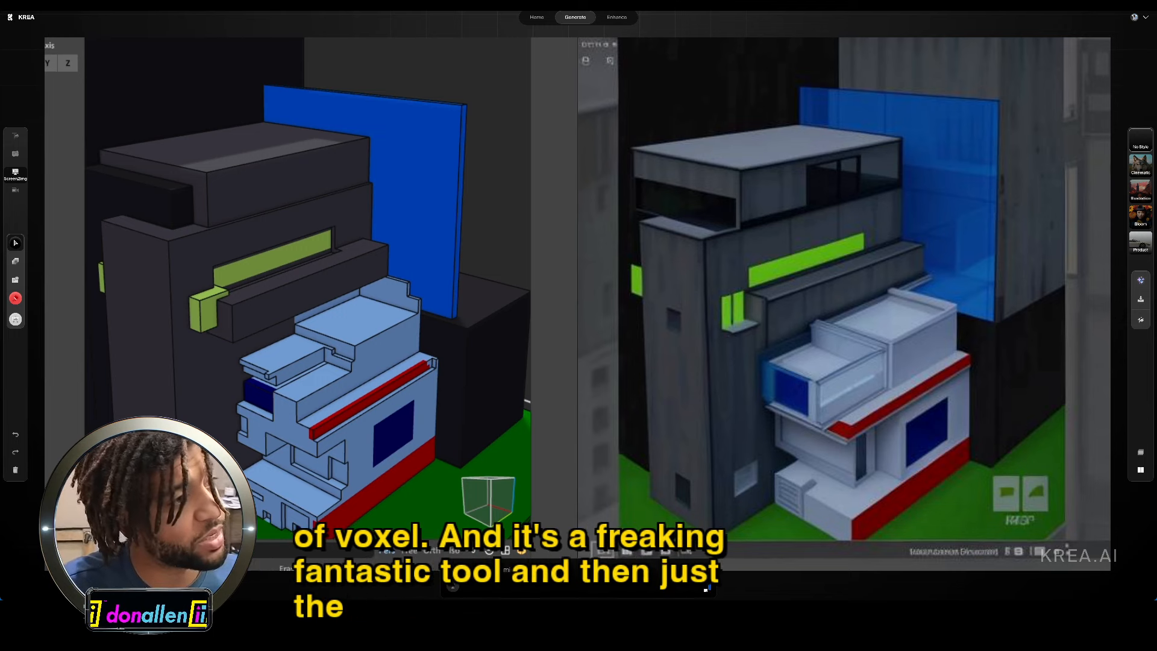
{"action": "left_click_drag", "start_coordinate": [117, 355], "coordinate": [197, 379]}
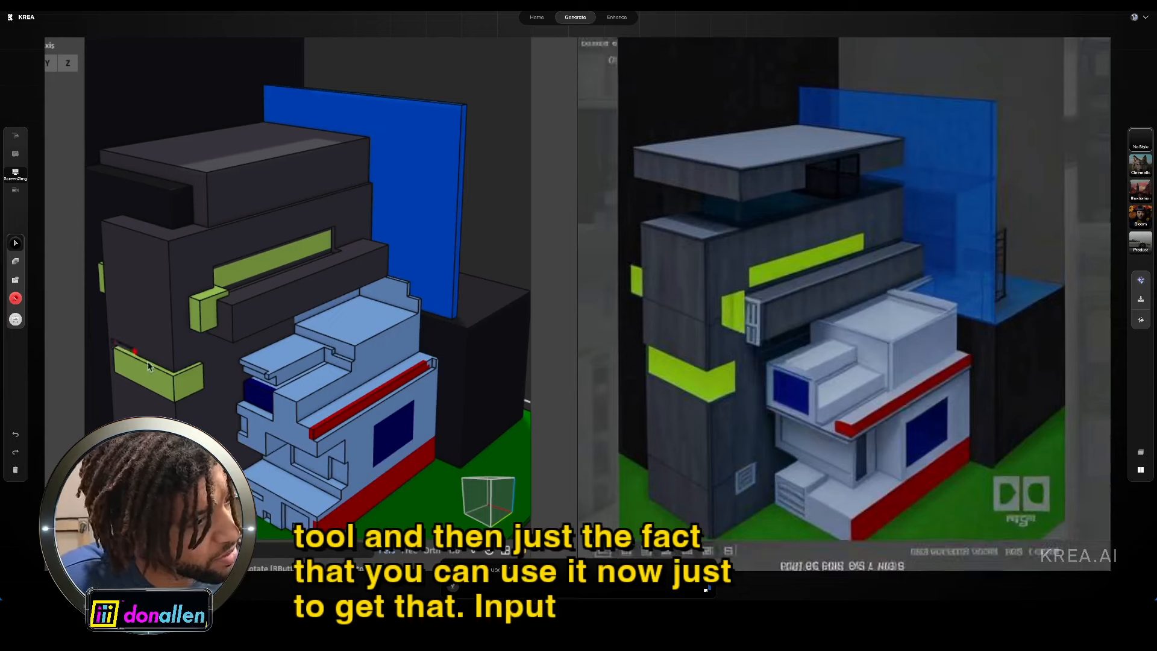
{"action": "left_click_drag", "start_coordinate": [229, 421], "coordinate": [202, 503]}
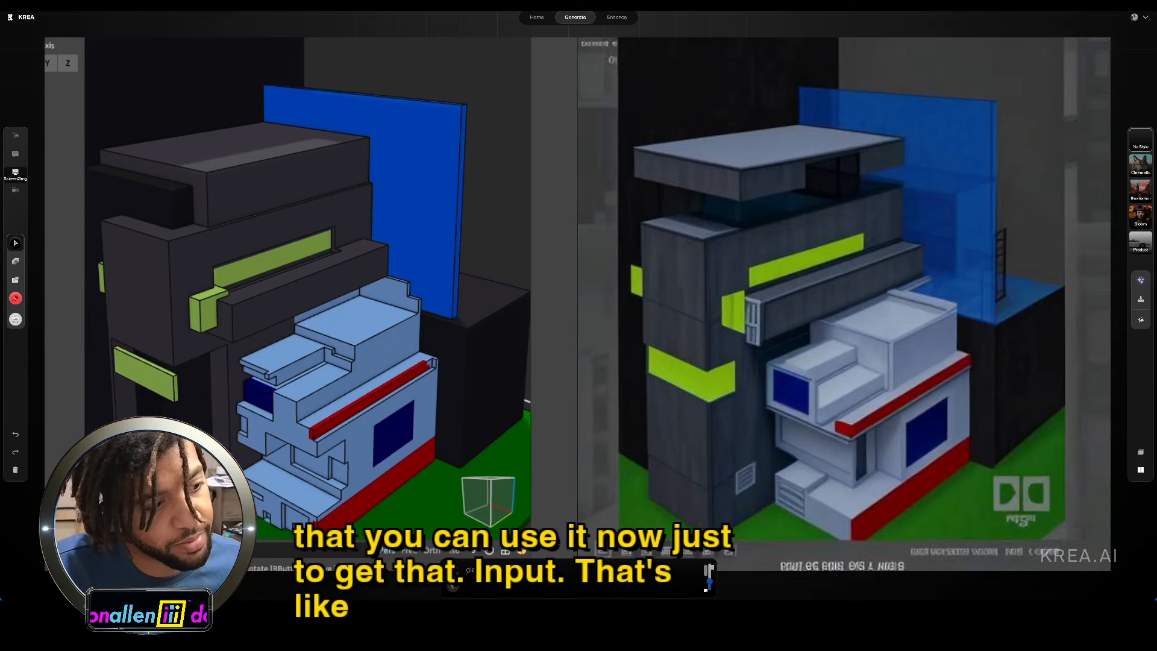
{"action": "key", "text": "ctrl+z"}
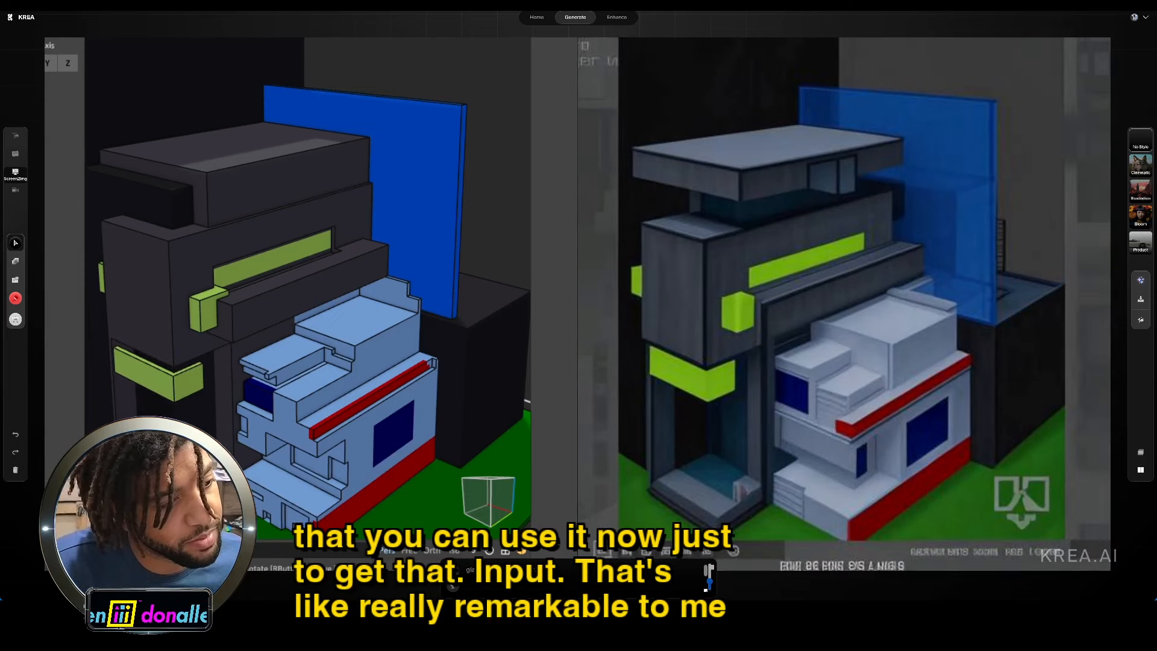
Step: Cut the blue wall down to its upper strip, and carve a rectangular pool into the lawn filled with blue
{"action": "scroll", "coordinate": [257, 417], "scroll_direction": "down", "scroll_amount": 2}
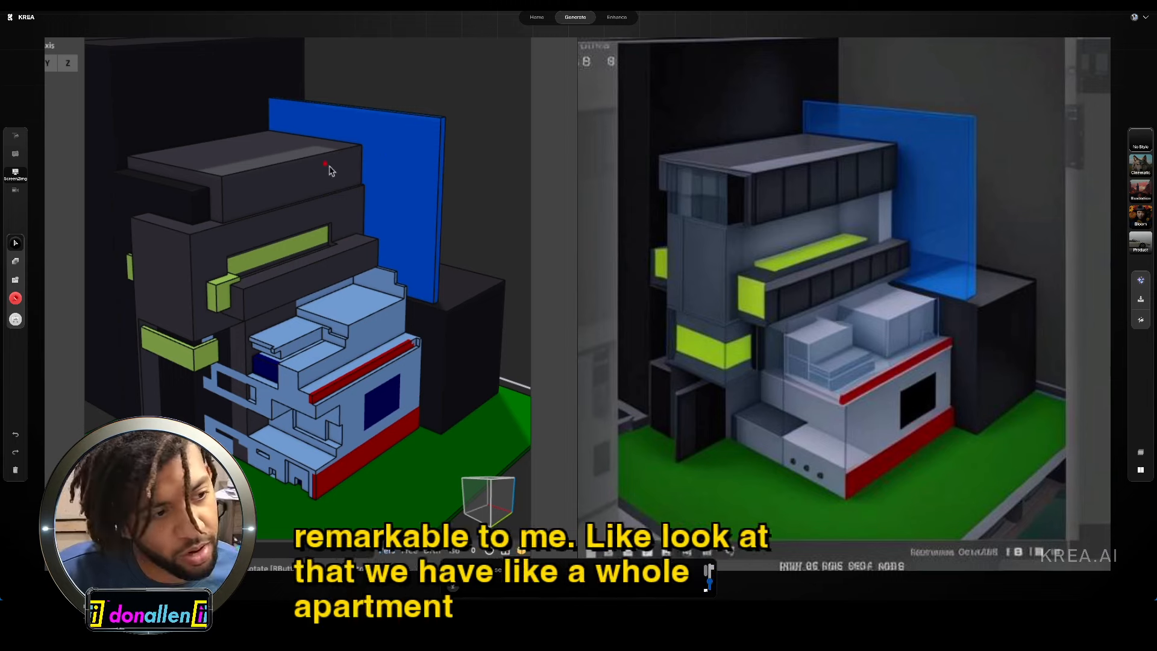
{"action": "mouse_move", "coordinate": [261, 136]}
{"action": "left_mouse_down"}
{"action": "mouse_move", "coordinate": [378, 87]}
{"action": "mouse_move", "coordinate": [512, 229]}
{"action": "mouse_move", "coordinate": [459, 333]}
{"action": "mouse_move", "coordinate": [457, 375]}
{"action": "left_mouse_up"}
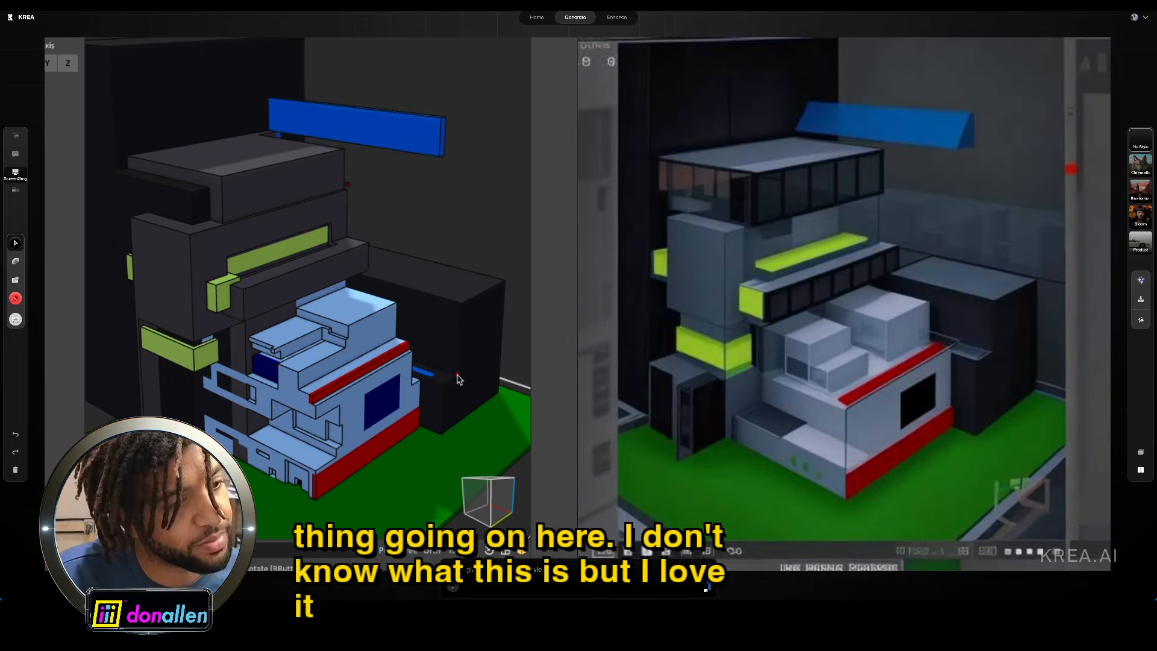
{"action": "left_click_drag", "start_coordinate": [365, 497], "coordinate": [494, 451]}
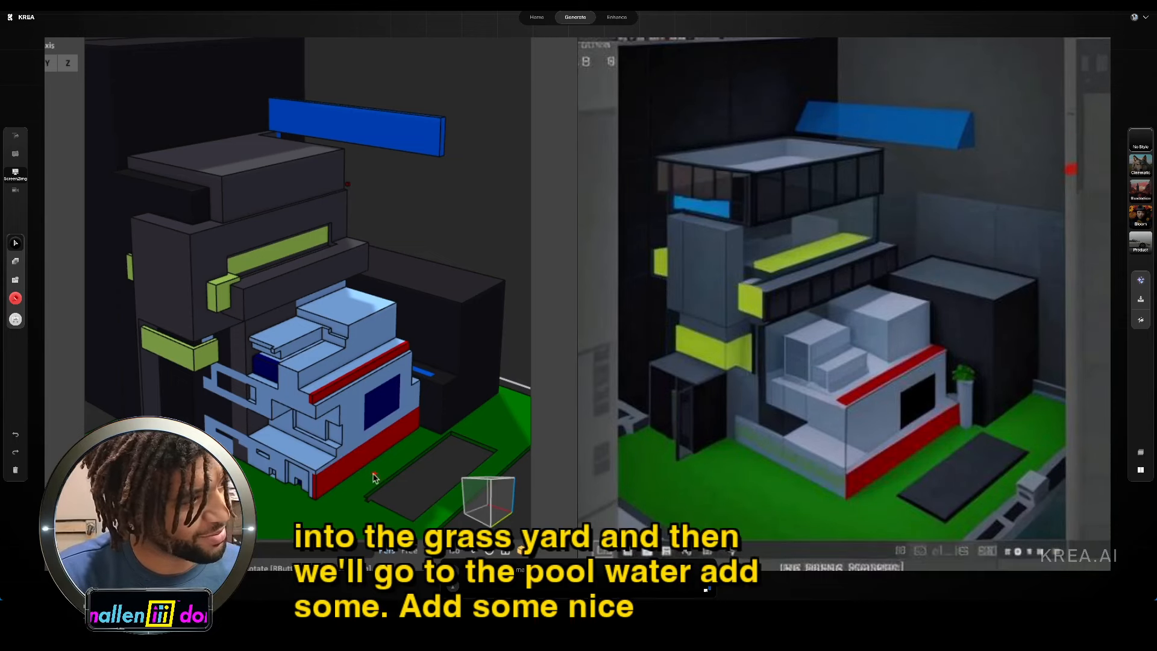
{"action": "left_click_drag", "start_coordinate": [427, 464], "coordinate": [494, 443]}
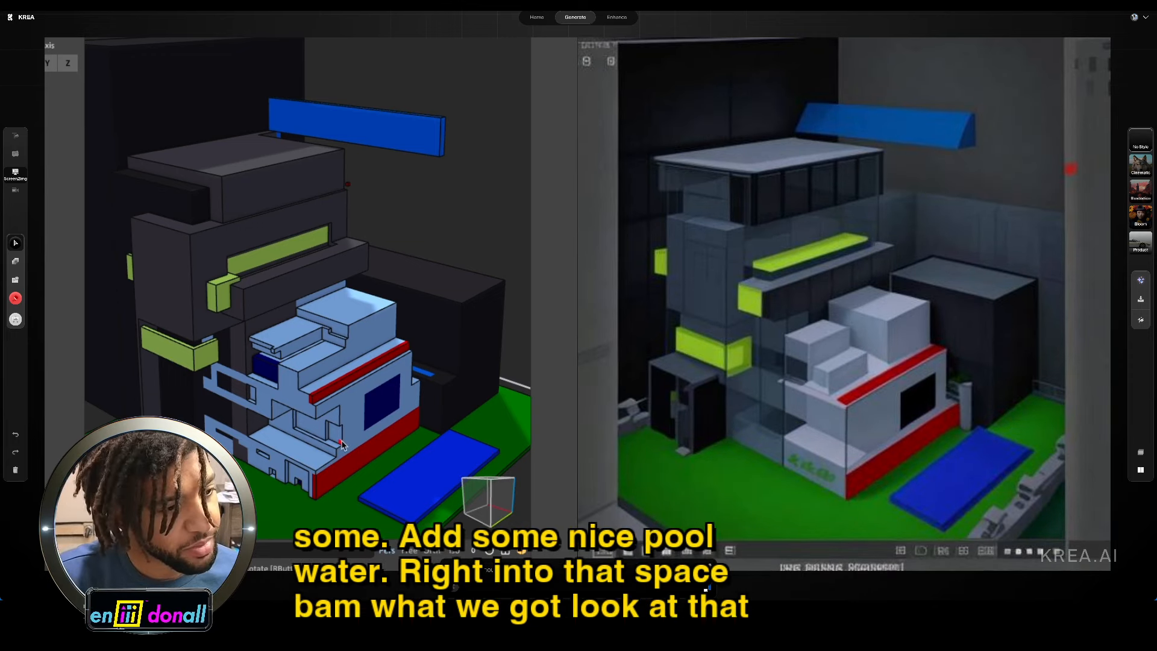
Step: Examine the grey tower's ledge, green strip and the house roof close up from several camera angles
{"action": "scroll", "coordinate": [341, 444], "scroll_direction": "up", "scroll_amount": 5}
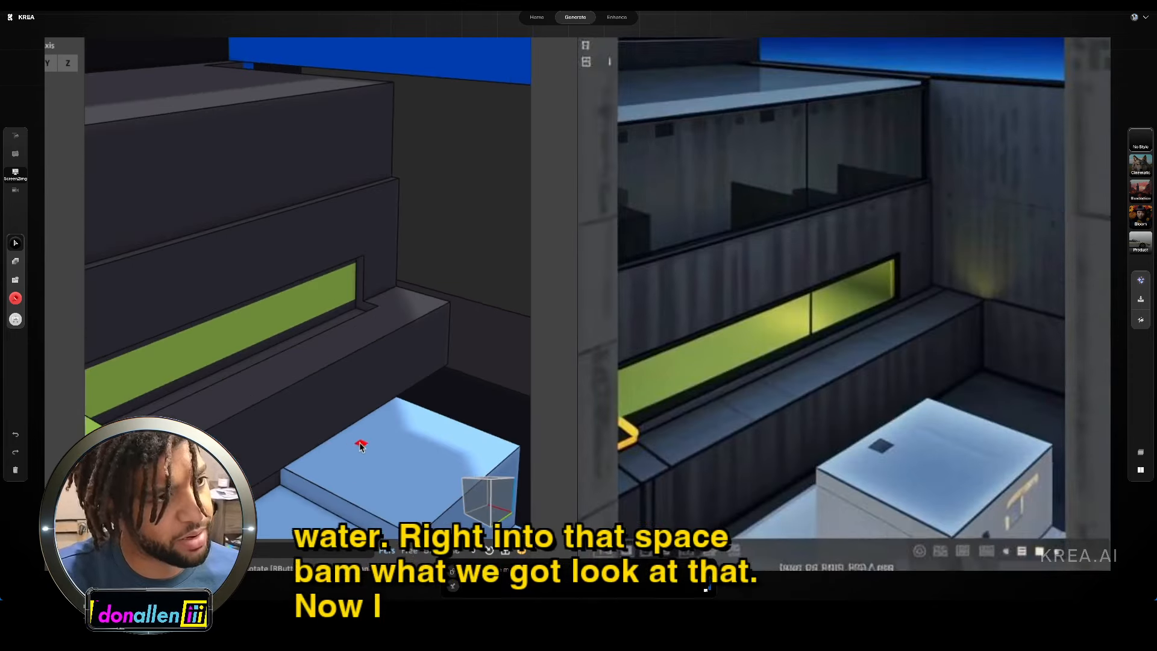
{"action": "scroll", "coordinate": [360, 445], "scroll_direction": "down", "scroll_amount": 8}
{"action": "scroll", "coordinate": [360, 445], "scroll_direction": "up", "scroll_amount": 6}
{"action": "mouse_move", "coordinate": [356, 426]}
{"action": "right_mouse_down"}
{"action": "mouse_move", "coordinate": [347, 282]}
{"action": "mouse_move", "coordinate": [361, 436]}
{"action": "mouse_move", "coordinate": [362, 396]}
{"action": "mouse_move", "coordinate": [373, 424]}
{"action": "mouse_move", "coordinate": [370, 344]}
{"action": "mouse_move", "coordinate": [374, 400]}
{"action": "mouse_move", "coordinate": [390, 323]}
{"action": "mouse_move", "coordinate": [375, 413]}
{"action": "right_mouse_up"}
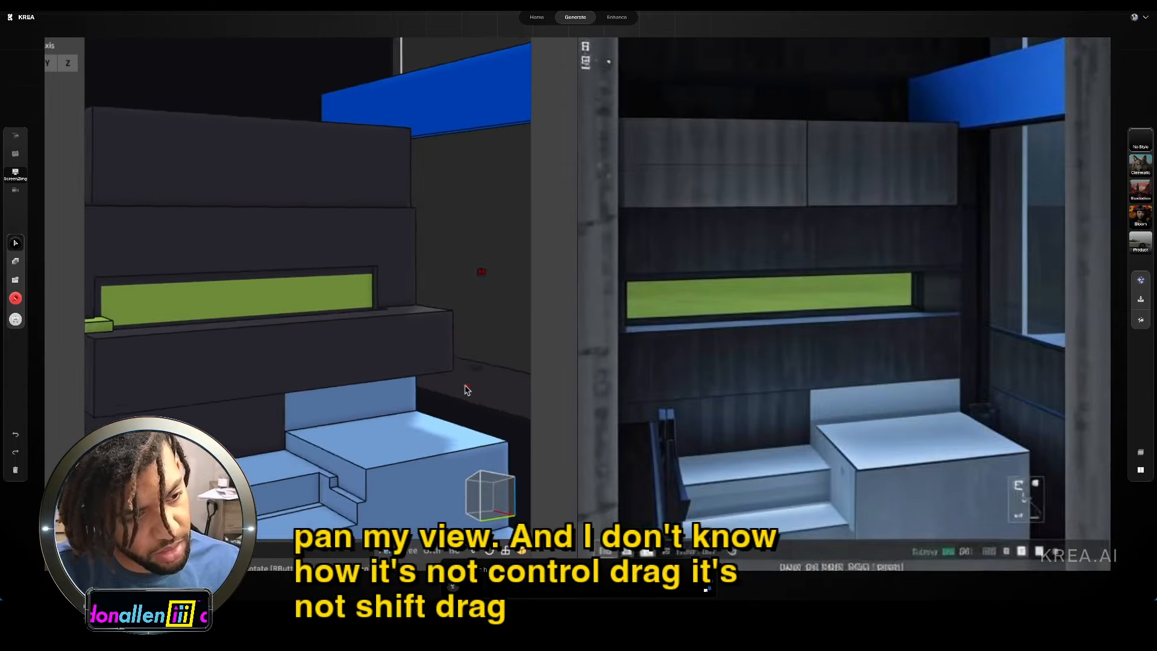
{"action": "right_click_drag", "start_coordinate": [467, 392], "coordinate": [244, 417]}
{"action": "key", "text": "w"}
{"action": "key", "text": "s"}
{"action": "key", "text": "w"}
{"action": "key", "text": "s"}
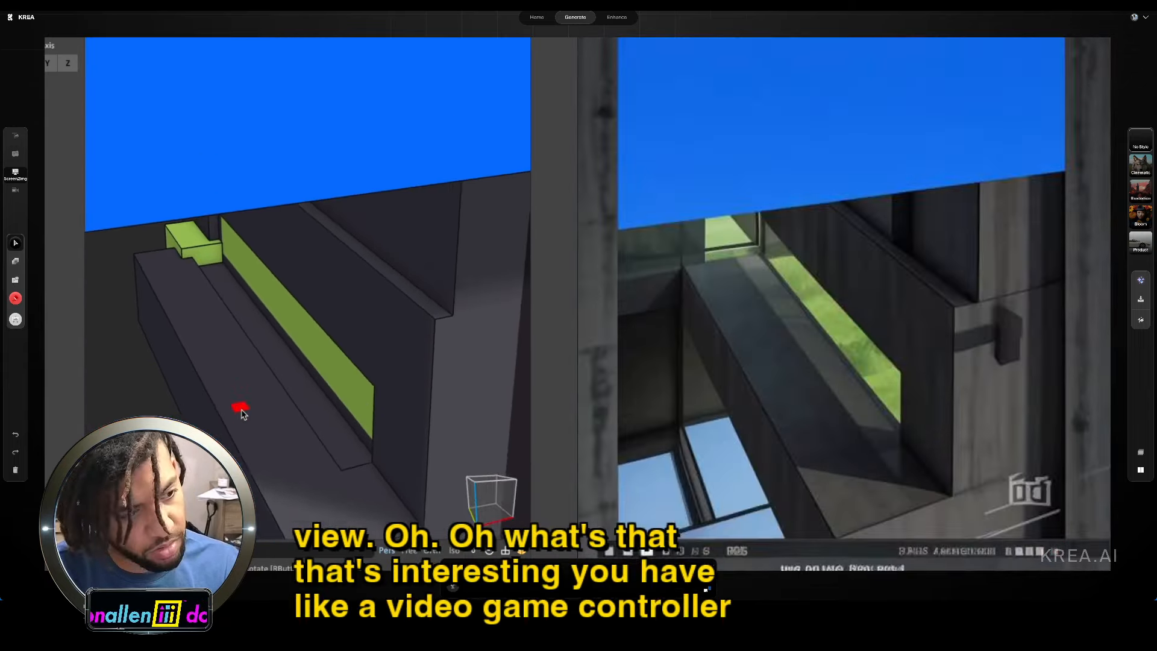
{"action": "key", "text": "s"}
{"action": "key", "text": "a"}
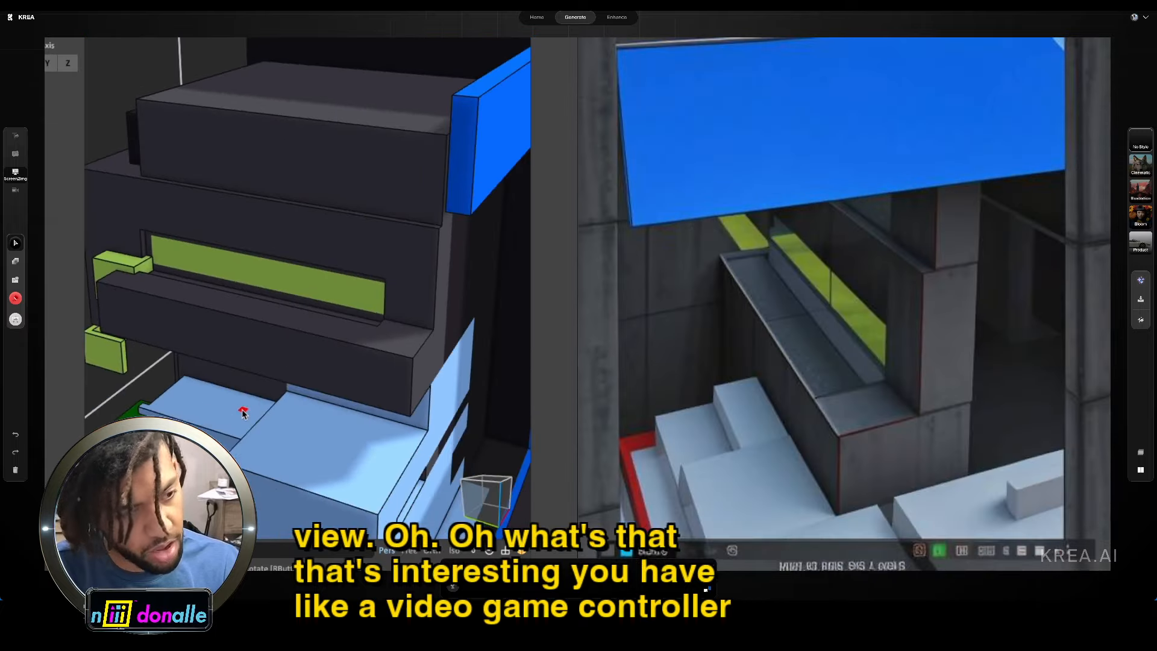
{"action": "key", "text": "s"}
{"action": "key", "text": "w"}
{"action": "key", "text": "s"}
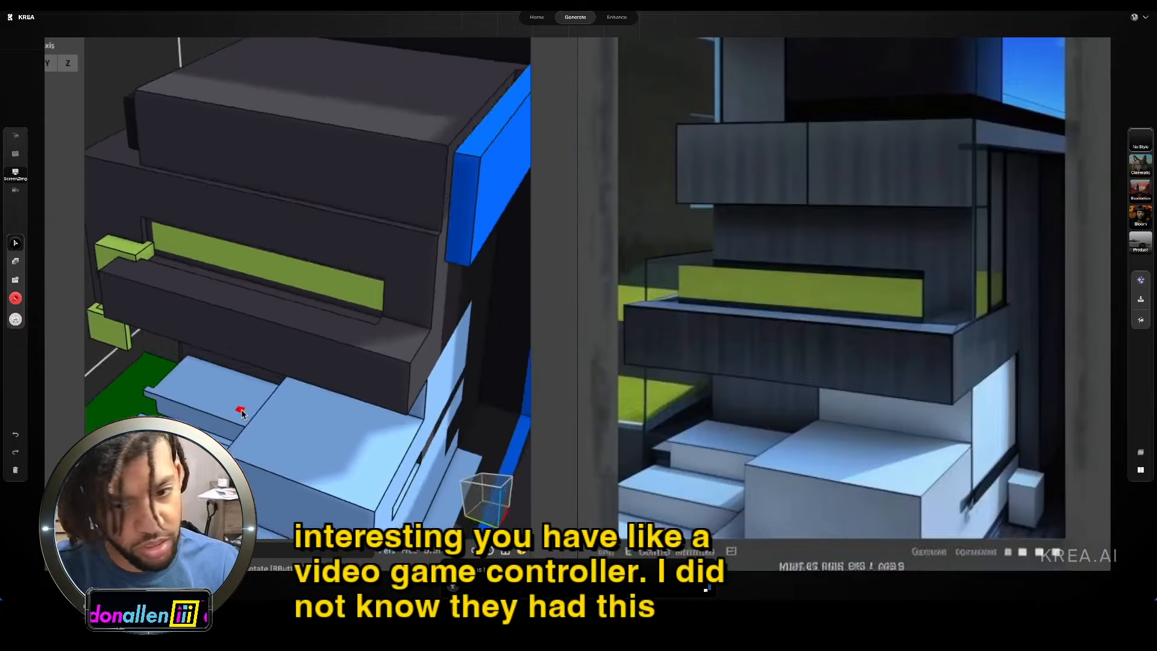
{"action": "key", "text": "s"}
{"action": "key", "text": "w"}
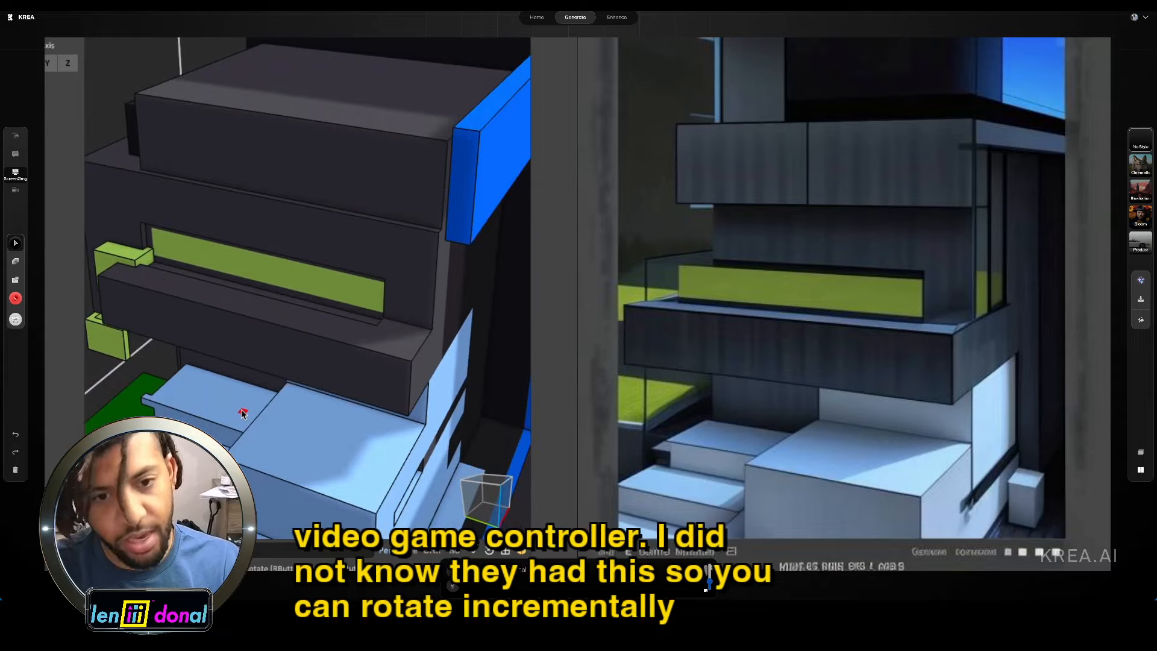
Step: View the building from rotated angles, going between a close-up of the ledge and the whole scene with pool
{"action": "key", "text": "e"}
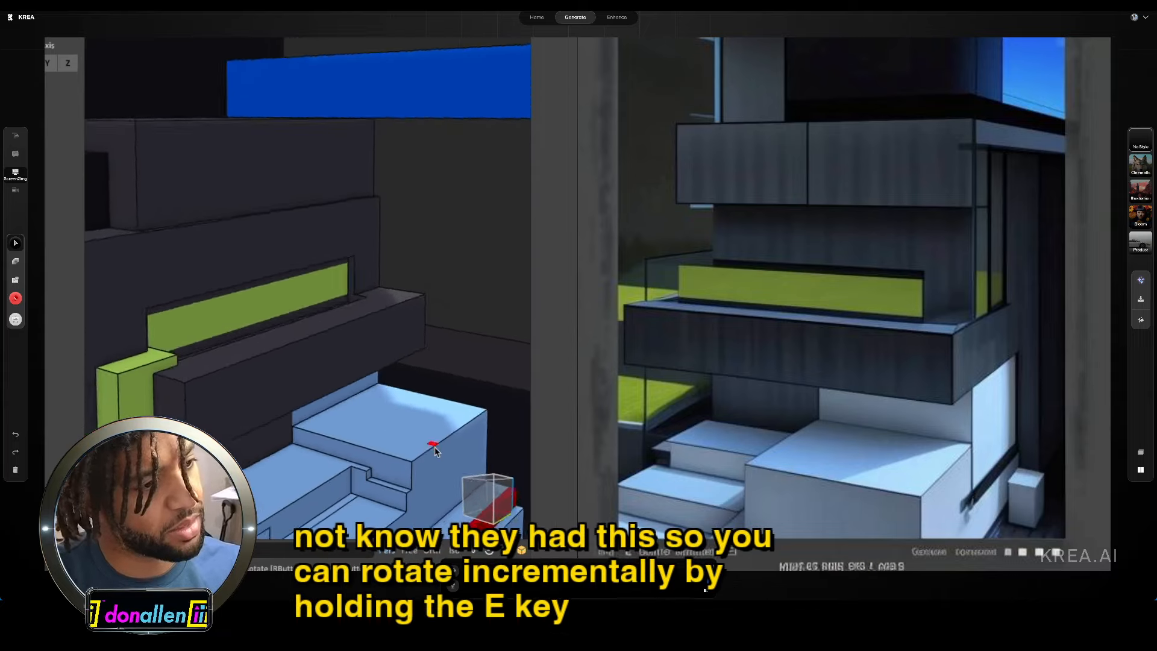
{"action": "scroll", "coordinate": [435, 449], "scroll_direction": "up", "scroll_amount": 2}
{"action": "scroll", "coordinate": [433, 450], "scroll_direction": "down", "scroll_amount": 10}
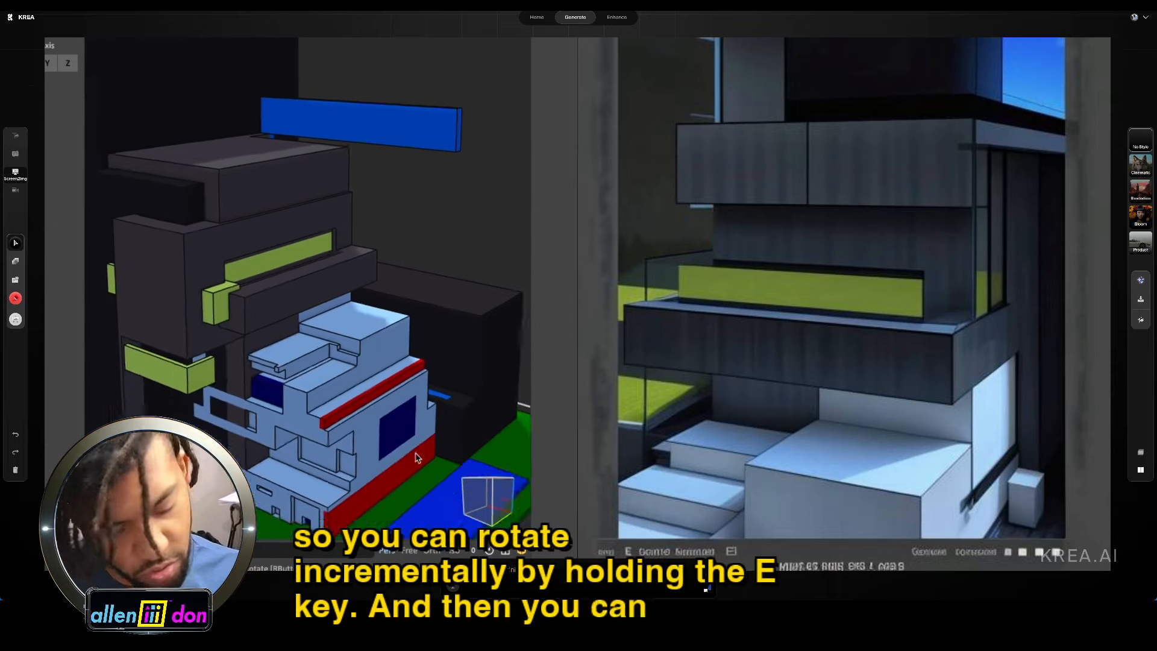
{"action": "scroll", "coordinate": [415, 457], "scroll_direction": "down", "scroll_amount": 5}
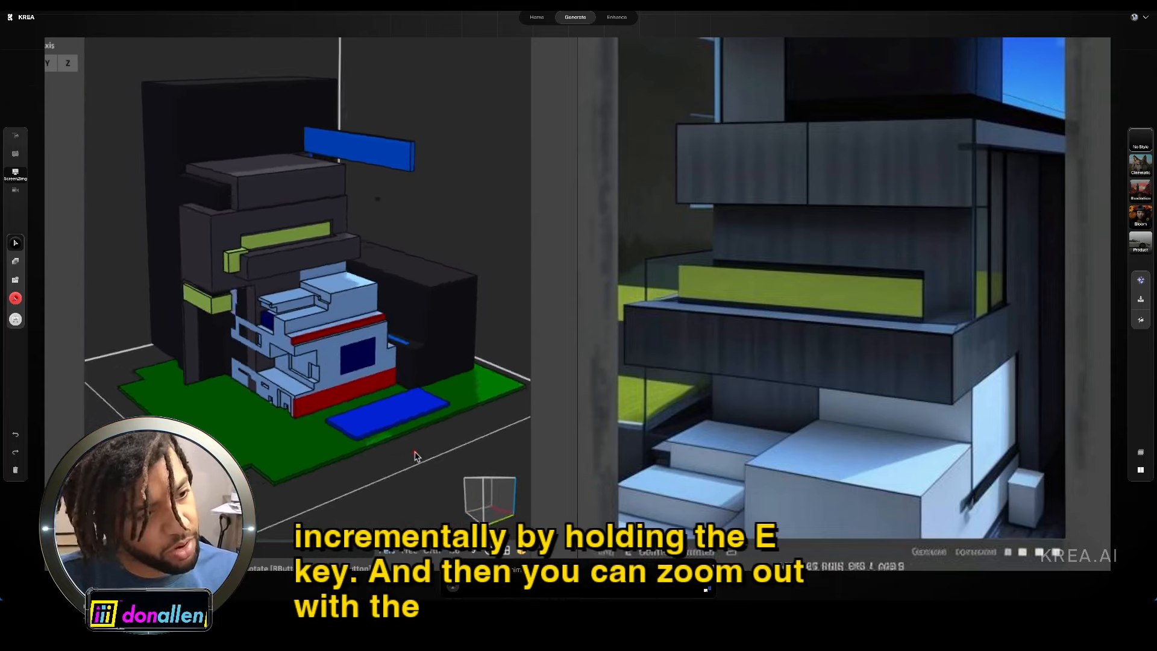
{"action": "key", "text": "e"}
{"action": "key", "text": "q"}
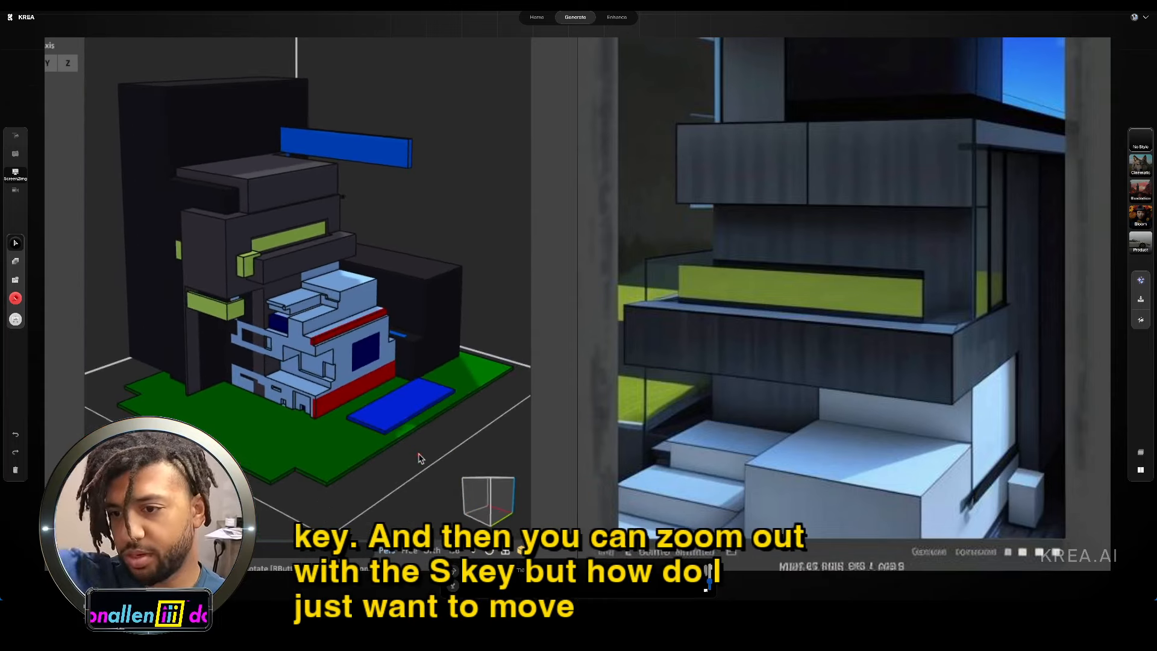
{"action": "mouse_move", "coordinate": [374, 345]}
{"action": "right_mouse_down"}
{"action": "mouse_move", "coordinate": [416, 333]}
{"action": "mouse_move", "coordinate": [382, 345]}
{"action": "right_mouse_up"}
{"action": "scroll", "coordinate": [319, 390], "scroll_direction": "up", "scroll_amount": 8}
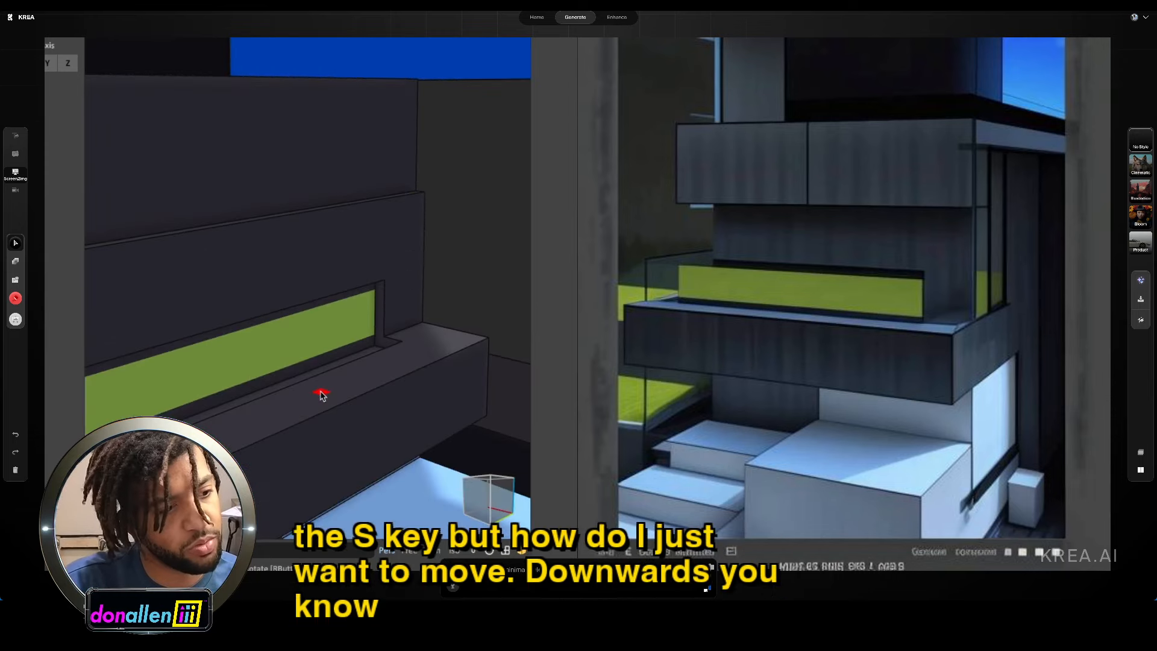
{"action": "scroll", "coordinate": [320, 390], "scroll_direction": "down", "scroll_amount": 3}
{"action": "scroll", "coordinate": [320, 389], "scroll_direction": "down", "scroll_amount": 5}
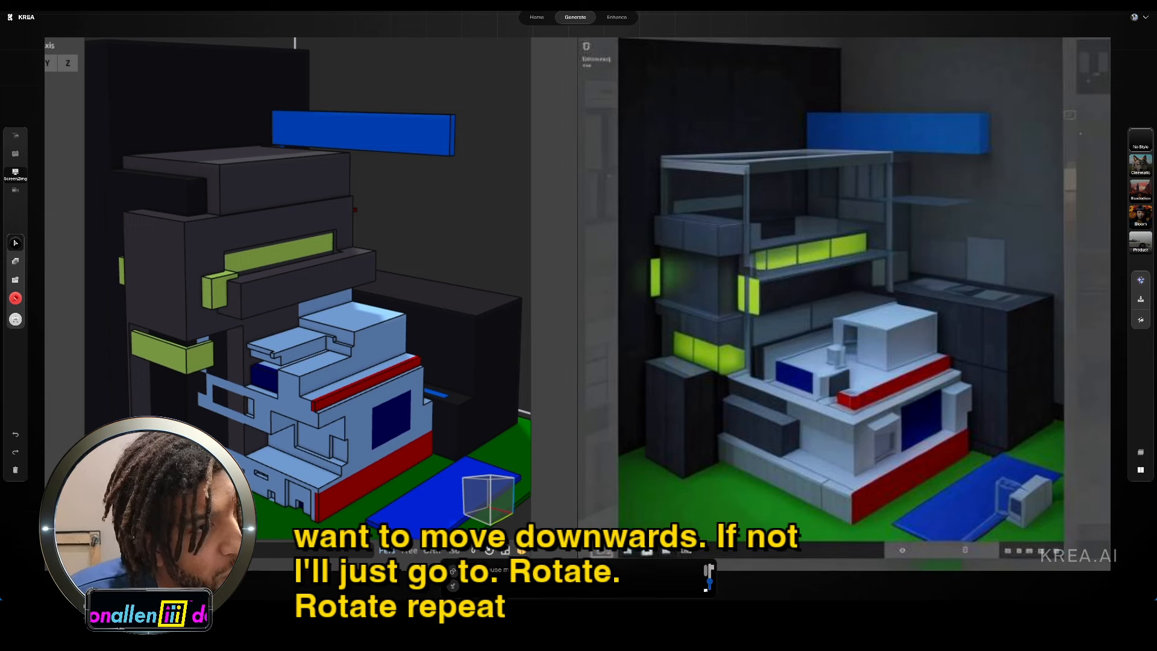
Step: Add two small blue boxes side by side on the house terrace above the upper red strip
{"action": "left_click_drag", "start_coordinate": [389, 340], "coordinate": [352, 308]}
{"action": "left_click_drag", "start_coordinate": [381, 353], "coordinate": [397, 339]}
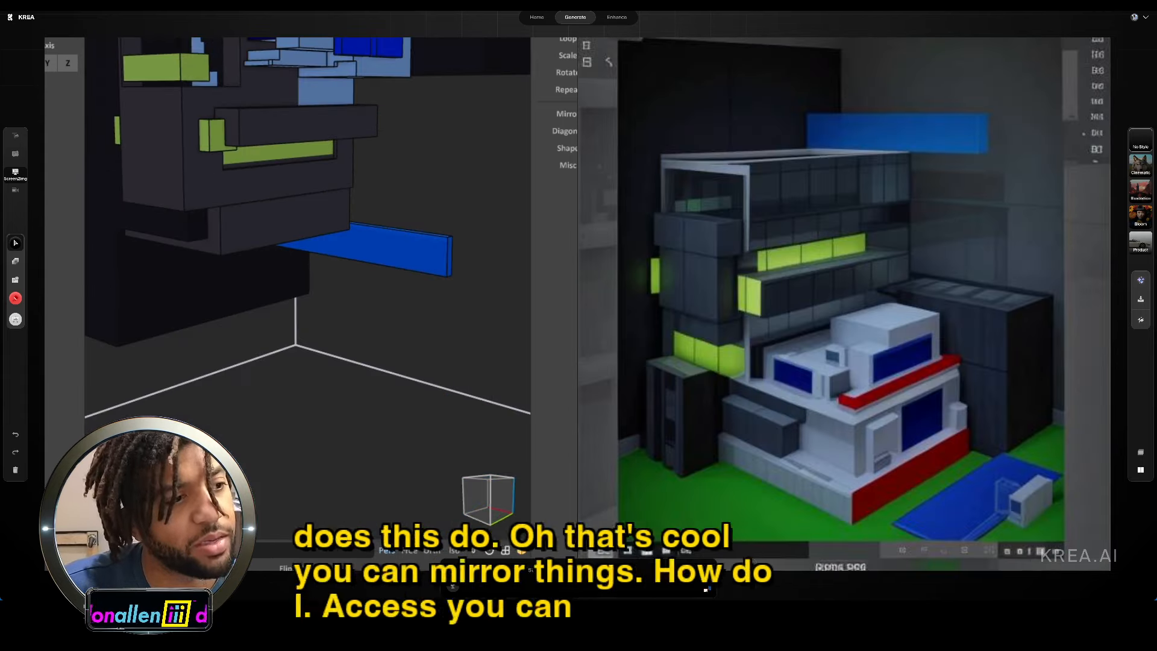
Step: Try flipping the whole model along its axes and view the result
{"action": "scroll", "coordinate": [324, 98], "scroll_direction": "up", "scroll_amount": 5}
{"action": "scroll", "coordinate": [325, 98], "scroll_direction": "down", "scroll_amount": 5}
{"action": "right_click_drag", "start_coordinate": [382, 92], "coordinate": [381, 77]}
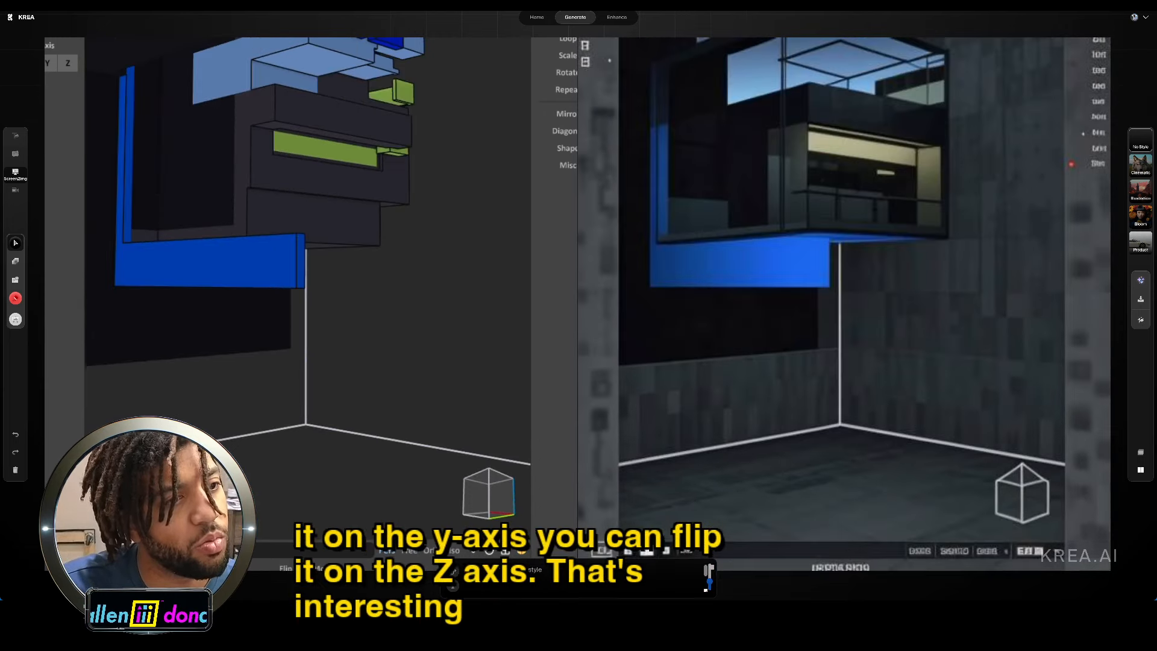
{"action": "mouse_move", "coordinate": [365, 240]}
{"action": "right_mouse_down"}
{"action": "mouse_move", "coordinate": [365, 210]}
{"action": "mouse_move", "coordinate": [399, 211]}
{"action": "mouse_move", "coordinate": [319, 219]}
{"action": "mouse_move", "coordinate": [434, 224]}
{"action": "mouse_move", "coordinate": [359, 240]}
{"action": "mouse_move", "coordinate": [384, 233]}
{"action": "right_mouse_up"}
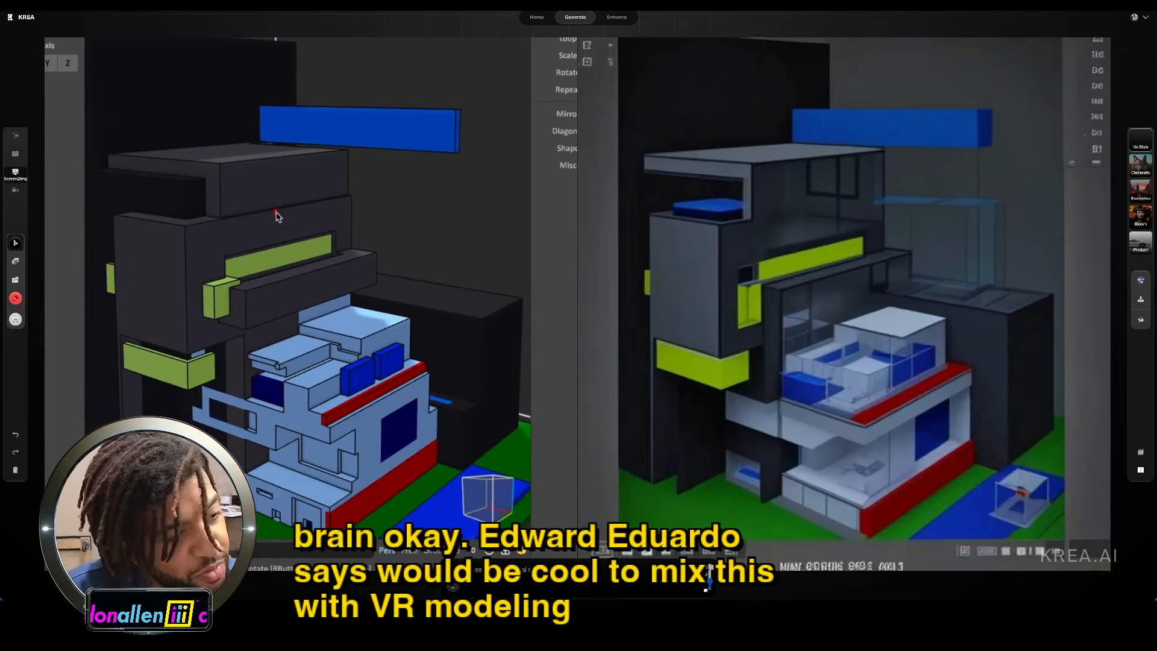
Step: Add a large blue box over the grey tower's projecting ledge, above the house roof
{"action": "left_click_drag", "start_coordinate": [304, 243], "coordinate": [362, 284]}
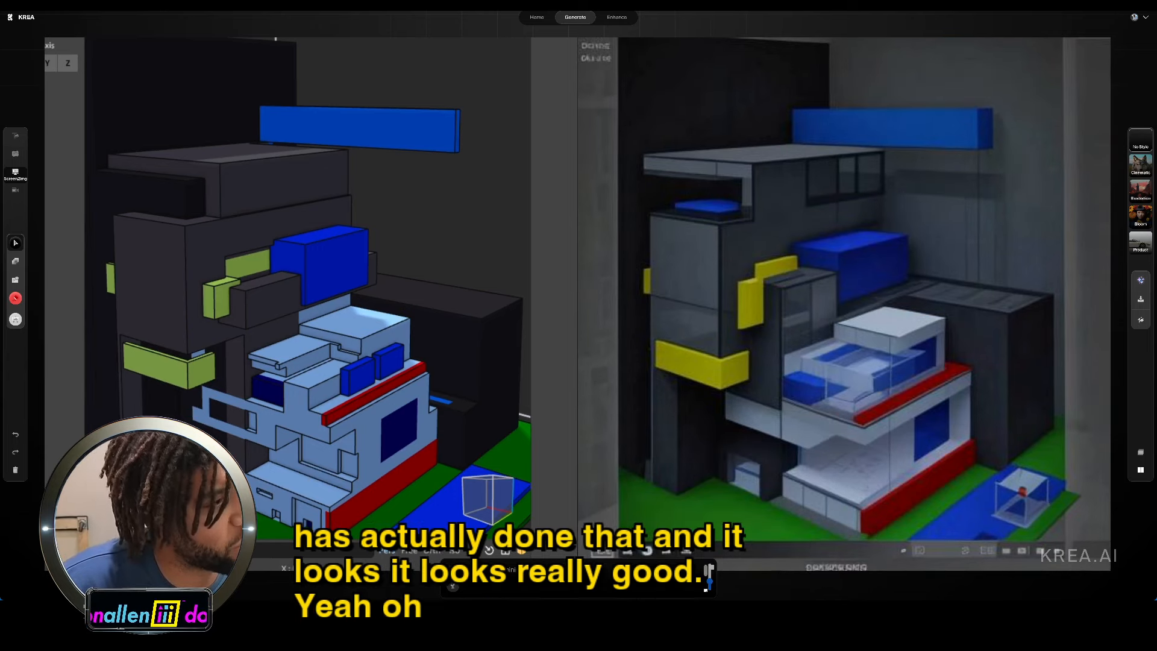
{"action": "right_click_drag", "start_coordinate": [445, 301], "coordinate": [415, 279]}
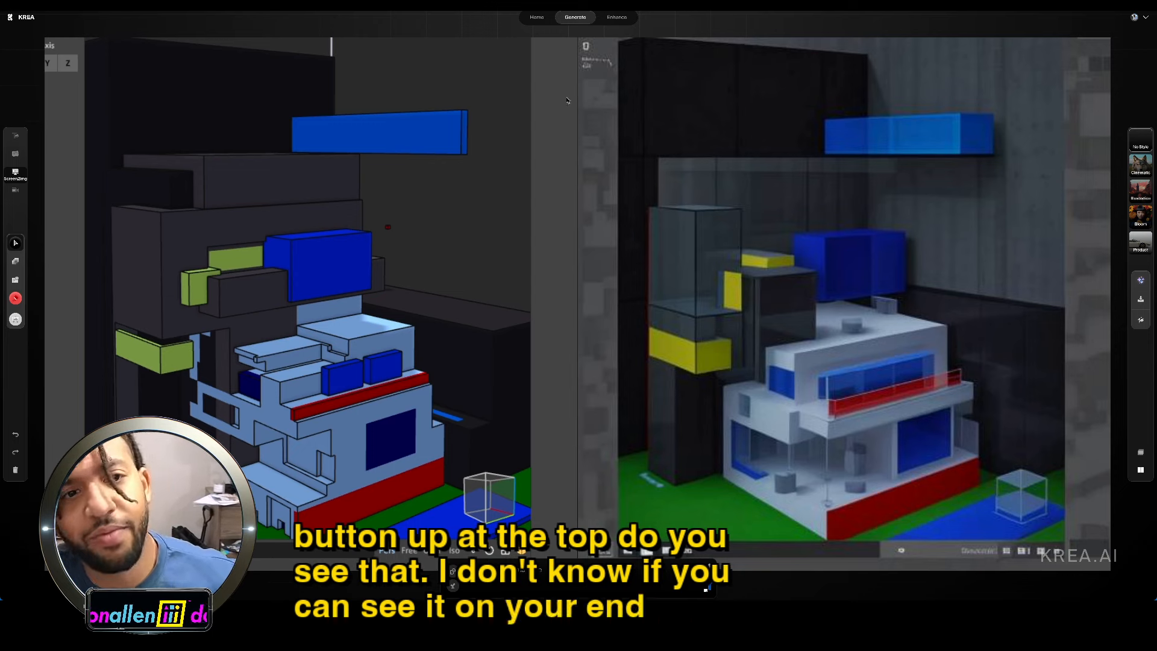
{"action": "right_click", "coordinate": [884, 417]}
{"action": "left_click", "coordinate": [843, 411]}
{"action": "right_click", "coordinate": [423, 373]}
{"action": "left_click", "coordinate": [326, 349]}
Step: Look for an appealing shot of the model, from the full scene bounds to a medium view of the house
{"action": "scroll", "coordinate": [361, 435], "scroll_direction": "up", "scroll_amount": 2}
{"action": "scroll", "coordinate": [361, 436], "scroll_direction": "down", "scroll_amount": 10}
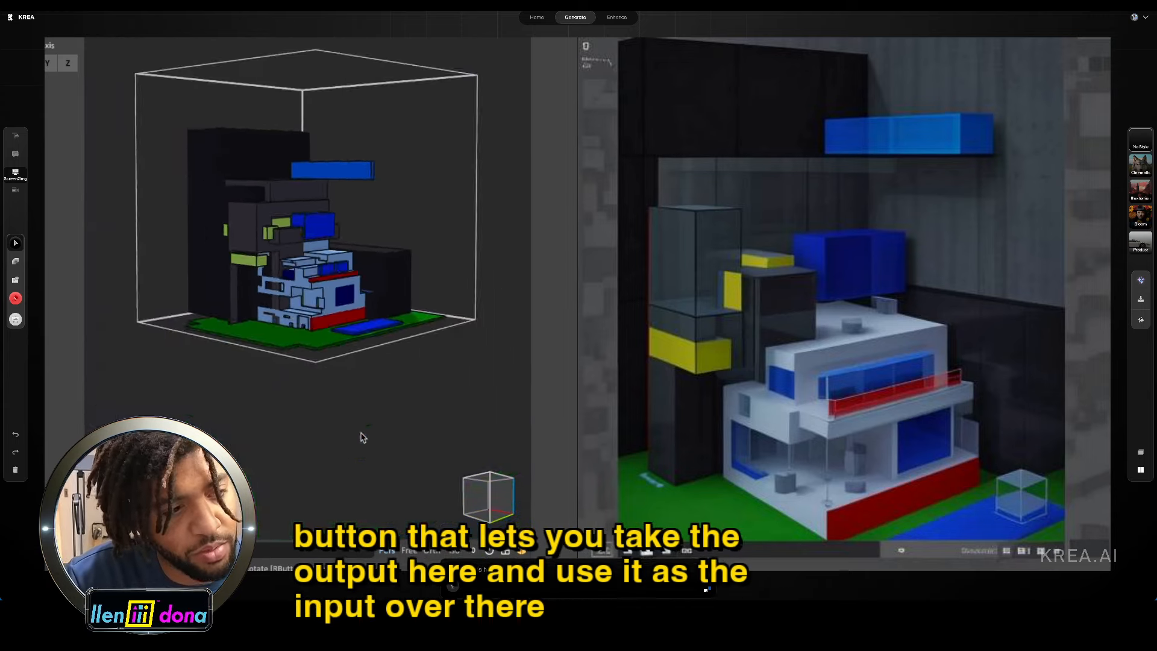
{"action": "scroll", "coordinate": [362, 436], "scroll_direction": "up", "scroll_amount": 10}
{"action": "mouse_move", "coordinate": [361, 433]}
{"action": "right_mouse_down"}
{"action": "mouse_move", "coordinate": [370, 377]}
{"action": "mouse_move", "coordinate": [363, 425]}
{"action": "mouse_move", "coordinate": [361, 406]}
{"action": "mouse_move", "coordinate": [377, 439]}
{"action": "mouse_move", "coordinate": [362, 423]}
{"action": "right_mouse_up"}
{"action": "scroll", "coordinate": [362, 425], "scroll_direction": "down", "scroll_amount": 10}
{"action": "scroll", "coordinate": [362, 426], "scroll_direction": "up", "scroll_amount": 8}
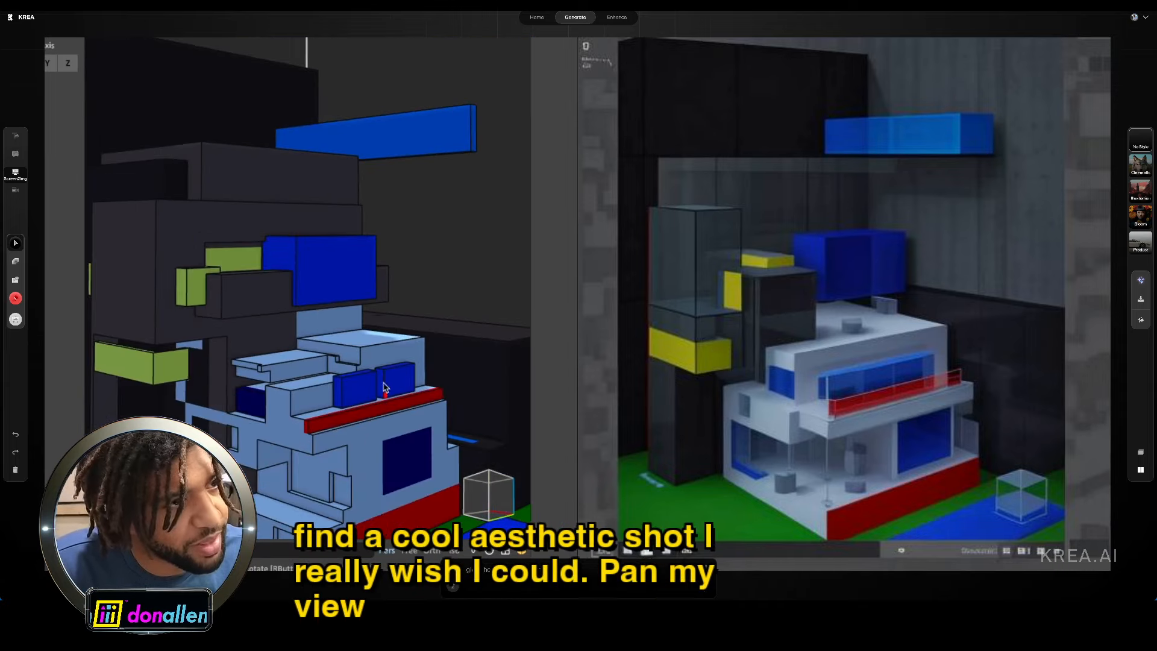
{"action": "scroll", "coordinate": [361, 366], "scroll_direction": "up", "scroll_amount": 2}
{"action": "scroll", "coordinate": [355, 368], "scroll_direction": "up", "scroll_amount": 5}
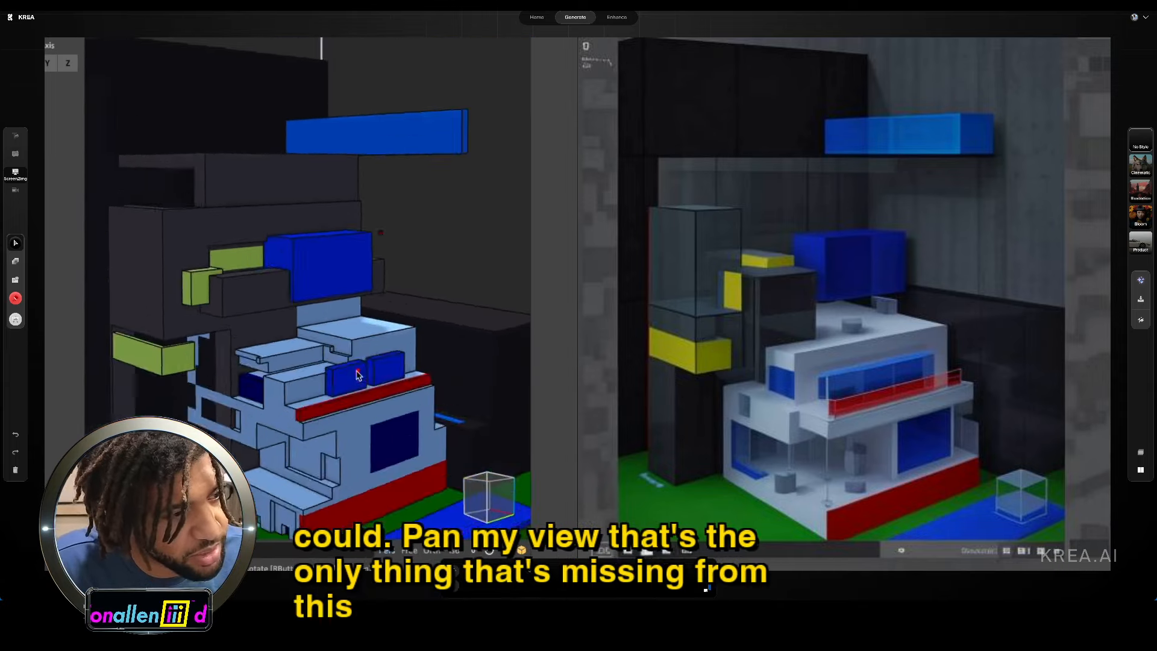
{"action": "scroll", "coordinate": [346, 369], "scroll_direction": "down", "scroll_amount": 3}
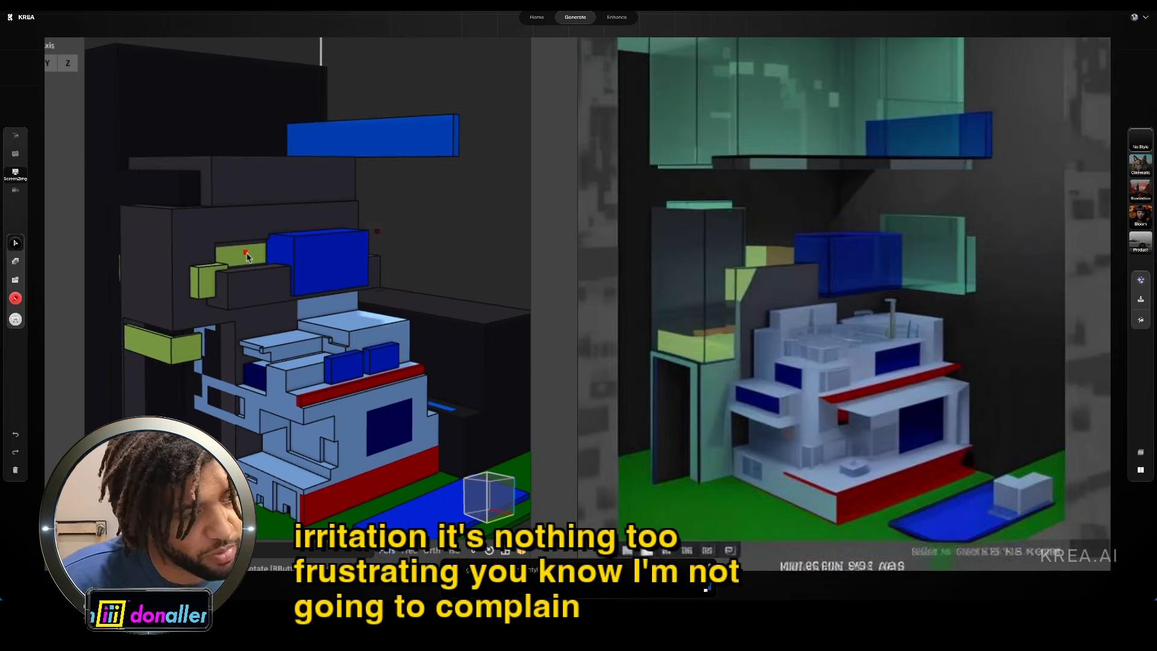
Step: Add a tall dark green block enclosing the upper part of the grey tower behind the house
{"action": "left_click_drag", "start_coordinate": [379, 104], "coordinate": [434, 38]}
{"action": "right_click_drag", "start_coordinate": [340, 142], "coordinate": [315, 145]}
{"action": "scroll", "coordinate": [261, 170], "scroll_direction": "up", "scroll_amount": 5}
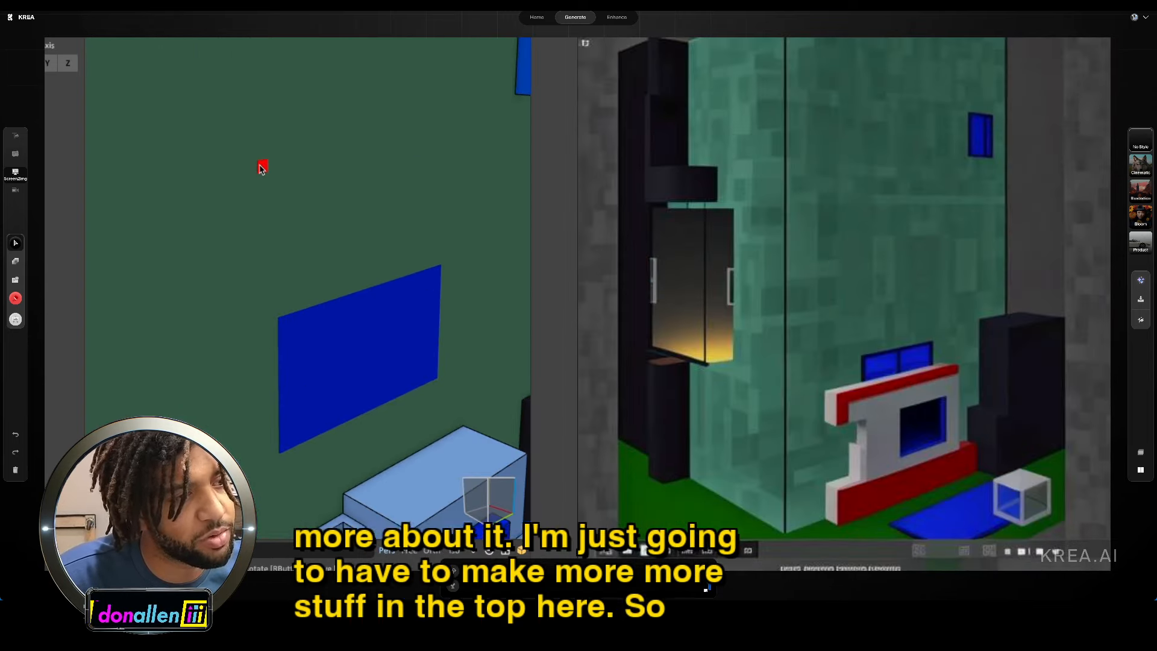
Step: Cut a wide rectangular opening through the green block above the house and hollow out the volume behind it
{"action": "scroll", "coordinate": [259, 166], "scroll_direction": "down", "scroll_amount": 5}
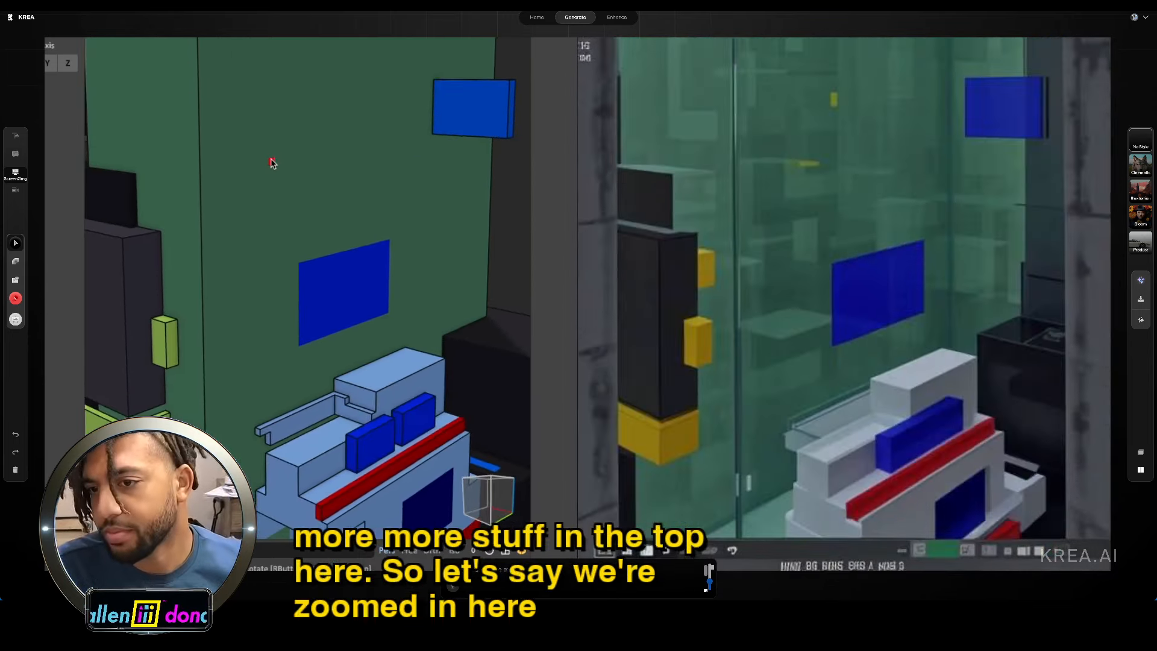
{"action": "scroll", "coordinate": [271, 160], "scroll_direction": "down", "scroll_amount": 3}
{"action": "scroll", "coordinate": [271, 160], "scroll_direction": "up", "scroll_amount": 6}
{"action": "scroll", "coordinate": [271, 160], "scroll_direction": "down", "scroll_amount": 3}
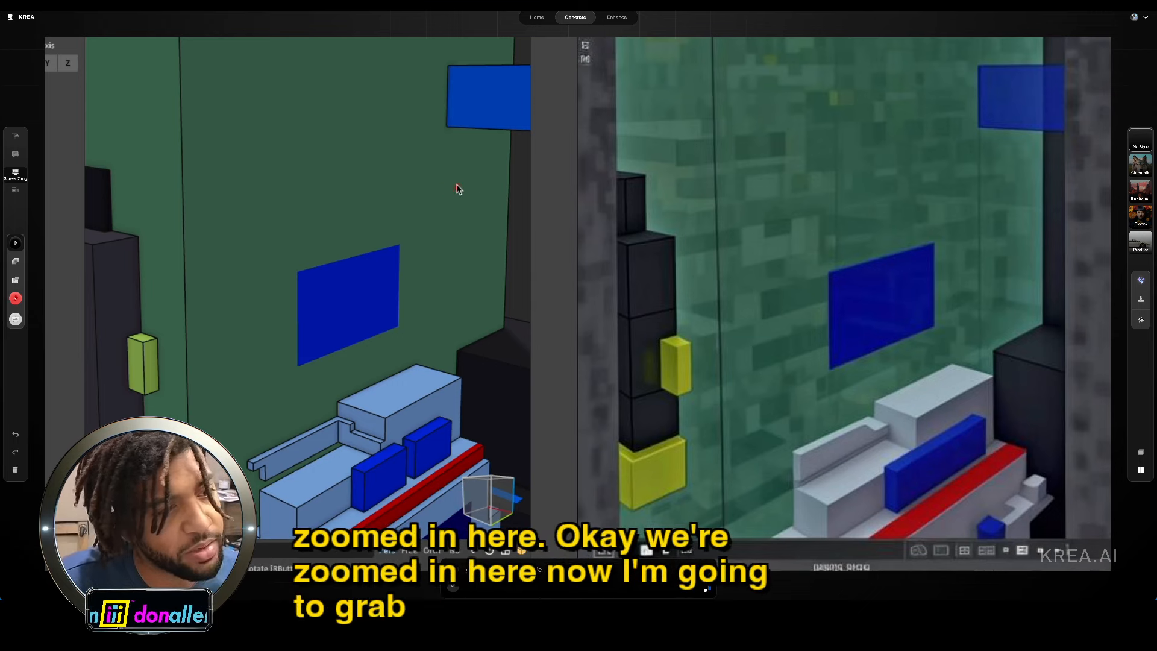
{"action": "mouse_move", "coordinate": [444, 218]}
{"action": "left_mouse_down"}
{"action": "mouse_move", "coordinate": [279, 328]}
{"action": "mouse_move", "coordinate": [276, 374]}
{"action": "mouse_move", "coordinate": [131, 319]}
{"action": "left_mouse_up"}
{"action": "mouse_move", "coordinate": [277, 363]}
{"action": "left_mouse_down"}
{"action": "mouse_move", "coordinate": [362, 269]}
{"action": "mouse_move", "coordinate": [460, 186]}
{"action": "mouse_move", "coordinate": [470, 193]}
{"action": "left_mouse_up"}
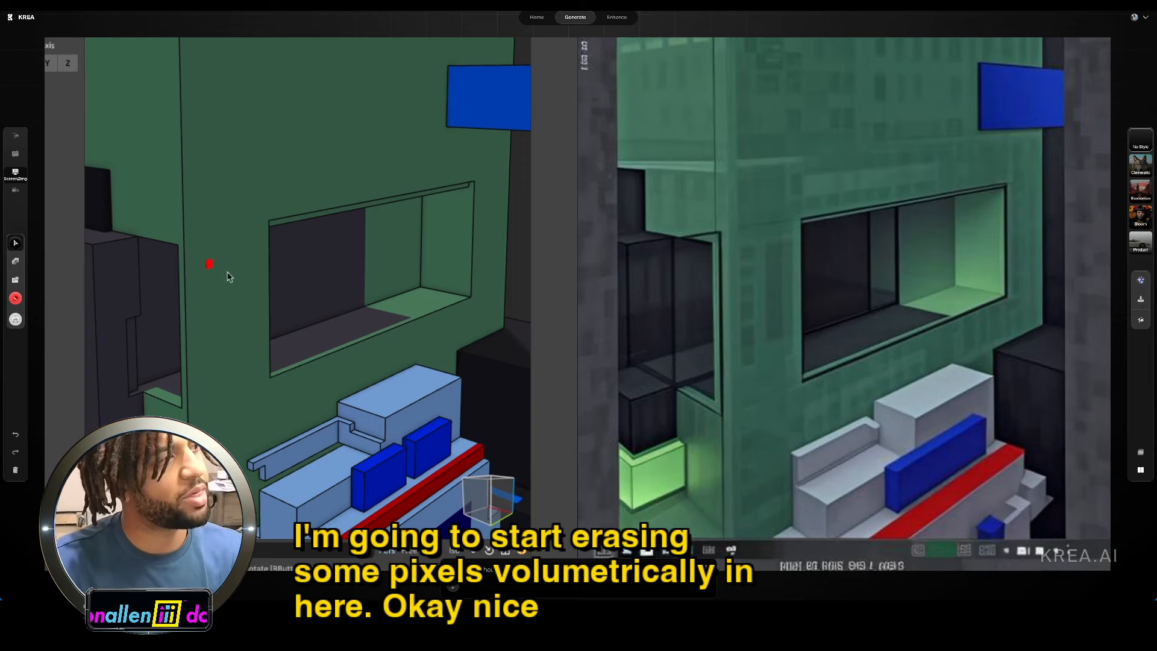
{"action": "mouse_move", "coordinate": [457, 300]}
{"action": "left_mouse_down"}
{"action": "mouse_move", "coordinate": [175, 385]}
{"action": "mouse_move", "coordinate": [160, 423]}
{"action": "mouse_move", "coordinate": [135, 365]}
{"action": "mouse_move", "coordinate": [141, 341]}
{"action": "mouse_move", "coordinate": [162, 360]}
{"action": "mouse_move", "coordinate": [398, 274]}
{"action": "left_mouse_up"}
Step: Recess a panel above the first opening in the green block and cut a second opening through it
{"action": "mouse_move", "coordinate": [263, 193]}
{"action": "left_mouse_down"}
{"action": "mouse_move", "coordinate": [456, 89]}
{"action": "mouse_move", "coordinate": [464, 39]}
{"action": "left_mouse_up"}
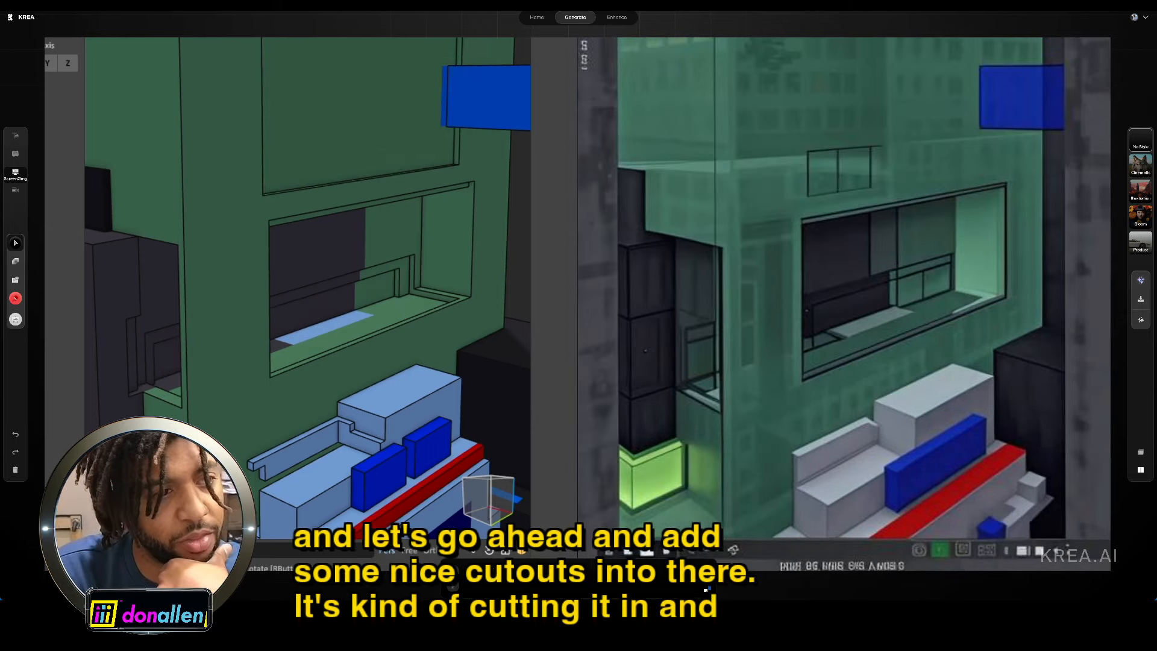
{"action": "left_click_drag", "start_coordinate": [323, 37], "coordinate": [444, 46]}
{"action": "left_click_drag", "start_coordinate": [288, 50], "coordinate": [430, 137]}
{"action": "left_click_drag", "start_coordinate": [431, 60], "coordinate": [96, 227]}
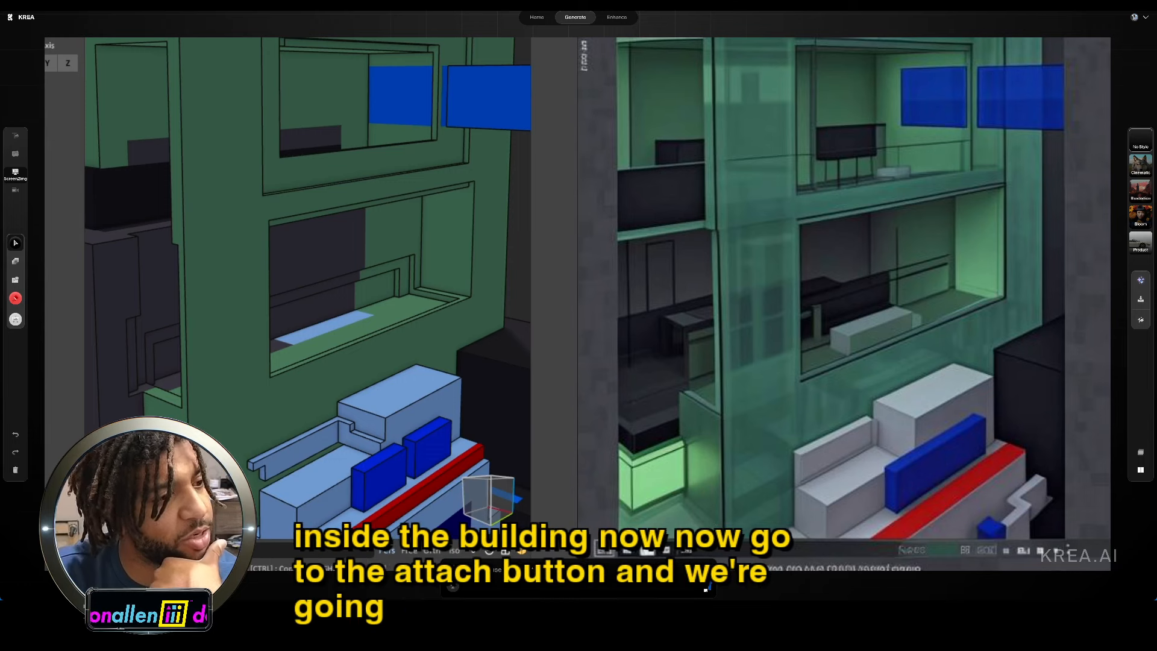
Step: Attach a long purple-blue box and a small chair-shaped block as furniture on the floor inside the green block's lower opening
{"action": "left_click_drag", "start_coordinate": [358, 307], "coordinate": [427, 277]}
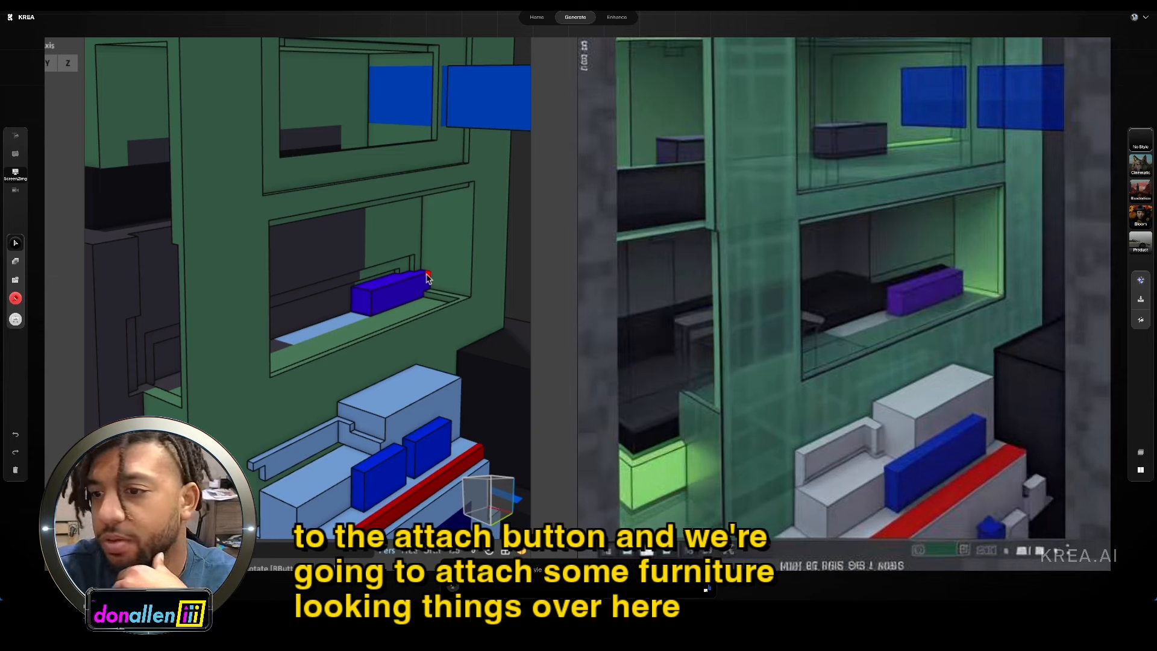
{"action": "mouse_move", "coordinate": [282, 332]}
{"action": "left_mouse_down"}
{"action": "mouse_move", "coordinate": [351, 320]}
{"action": "mouse_move", "coordinate": [295, 340]}
{"action": "left_mouse_up"}
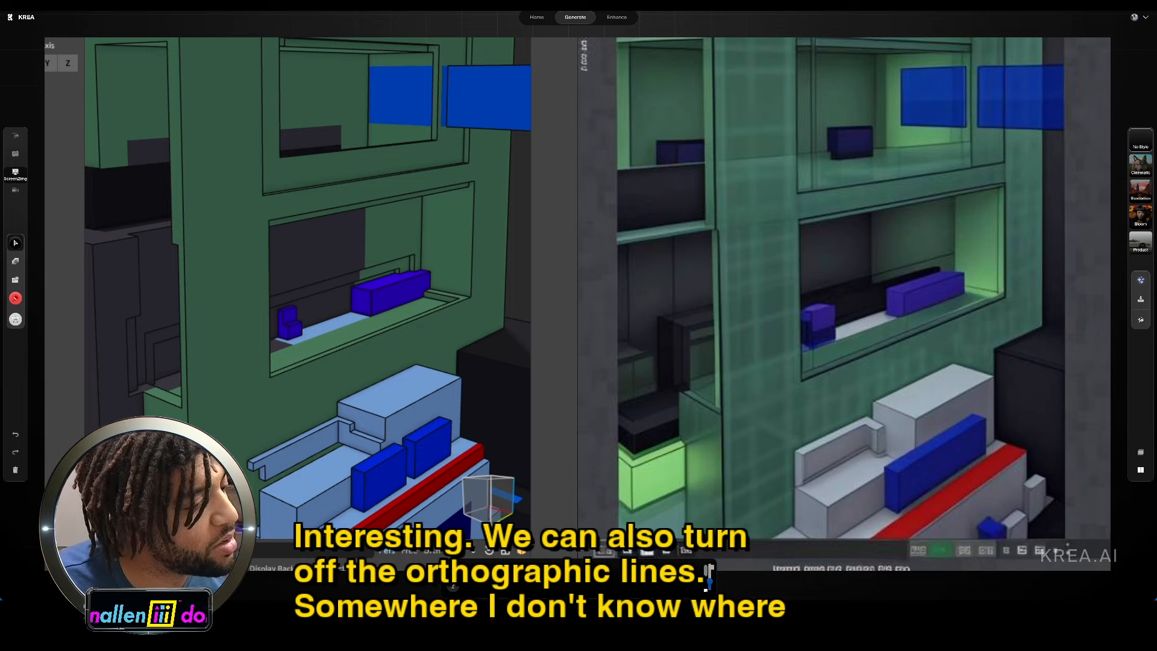
Step: Try the model display with edges hidden and with the fine voxel grid shown, restoring each setting
{"action": "left_click", "coordinate": [114, 550]}
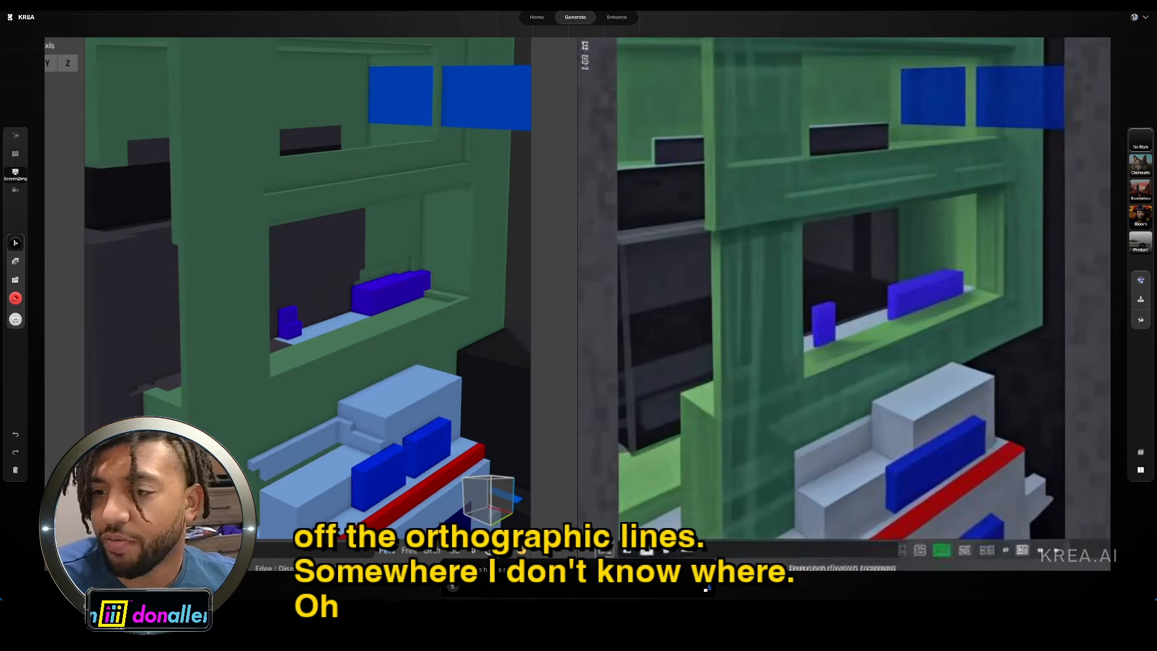
{"action": "left_click", "coordinate": [114, 550]}
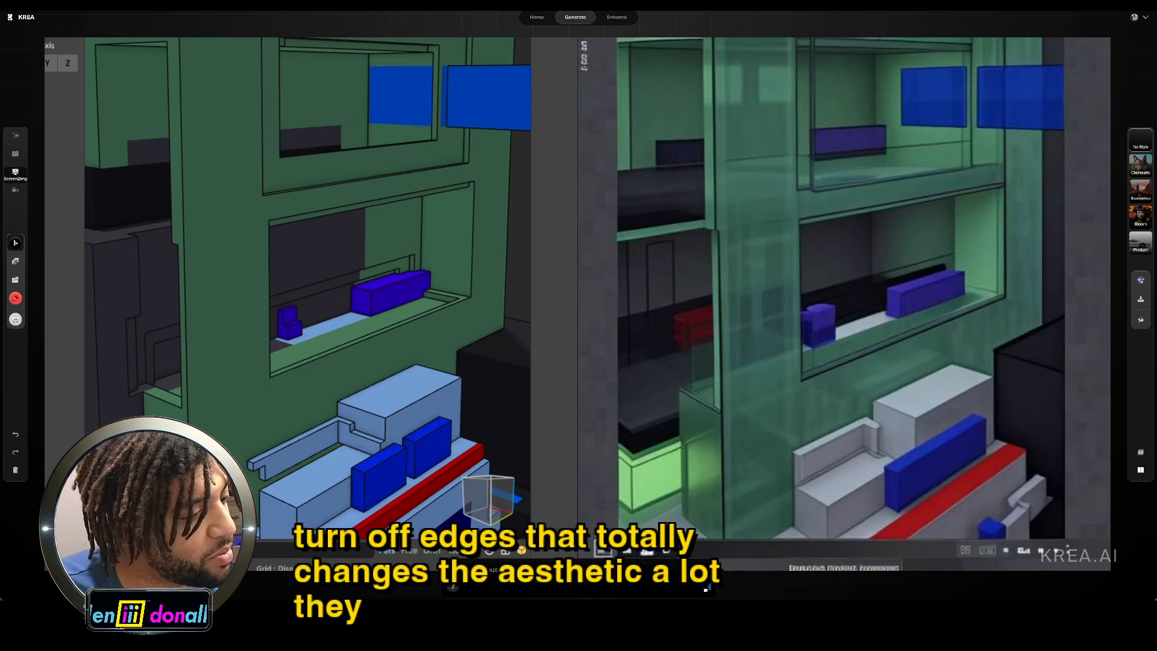
{"action": "left_click", "coordinate": [137, 551]}
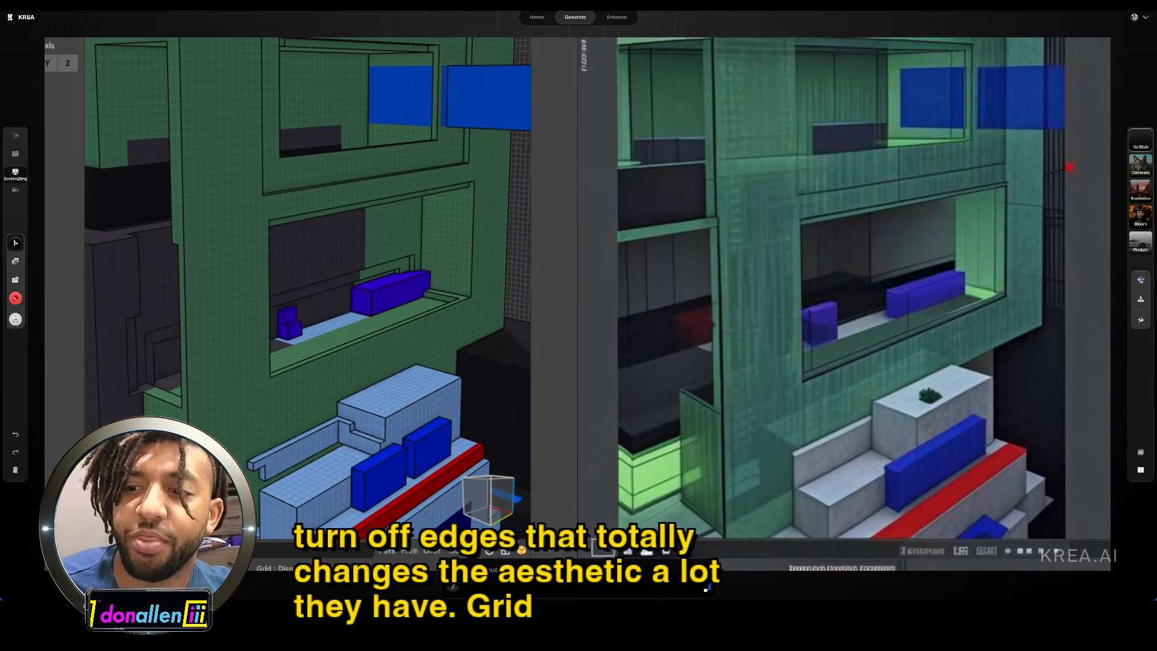
{"action": "left_click", "coordinate": [137, 551]}
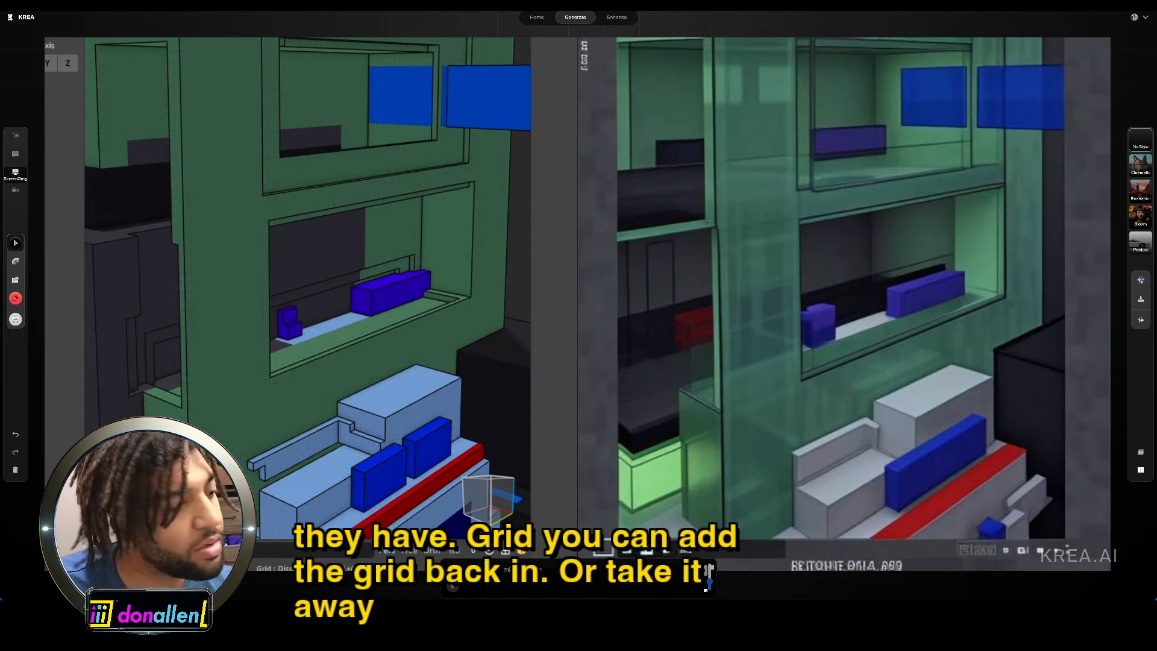
Step: Show the coarse grid lines over the model so the render reads them as glass panes
{"action": "left_click", "coordinate": [159, 551]}
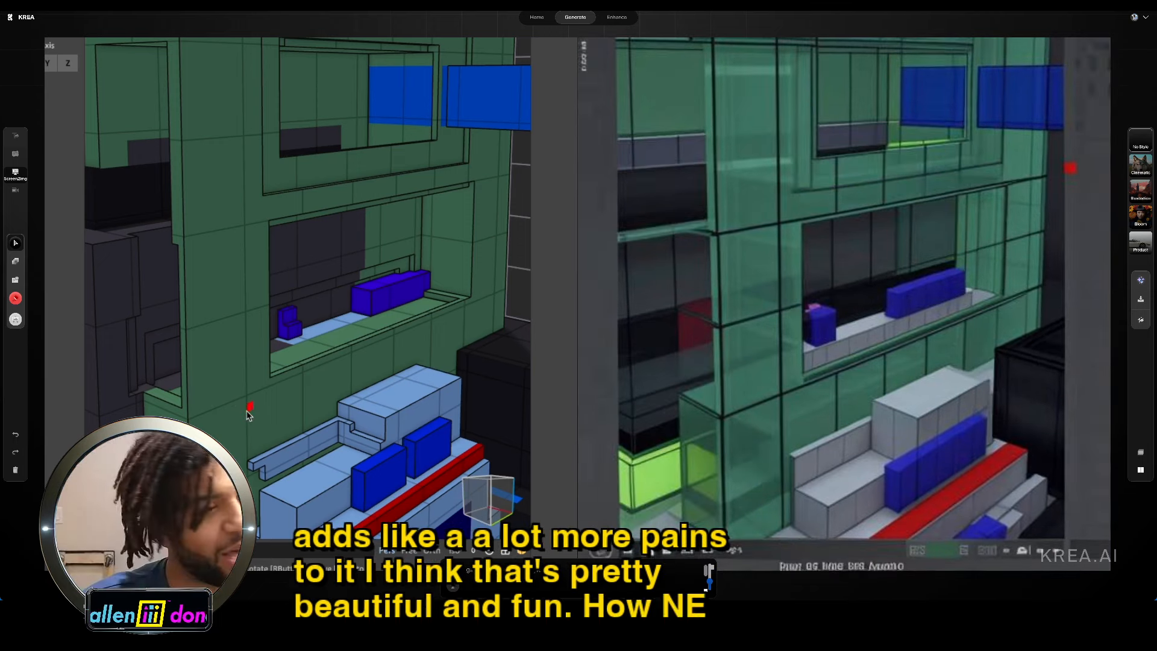
{"action": "right_click_drag", "start_coordinate": [309, 399], "coordinate": [439, 466]}
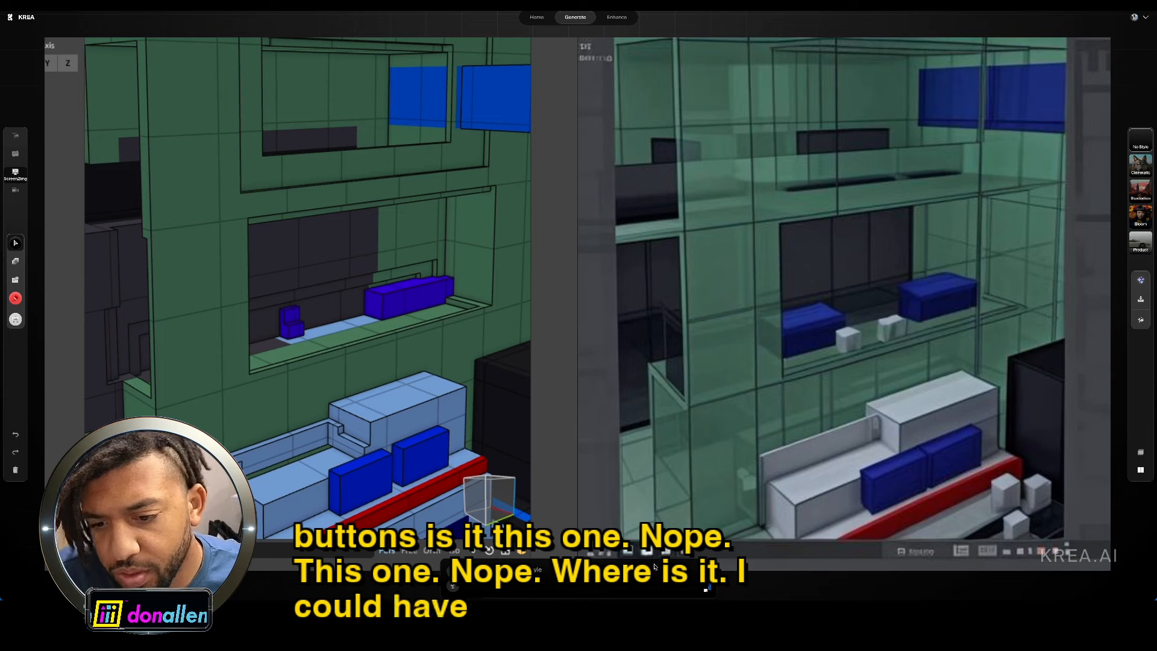
Step: Try Quick Enhance on the close-up render, and try the single view before restoring the side-by-side view
{"action": "left_click", "coordinate": [1141, 282]}
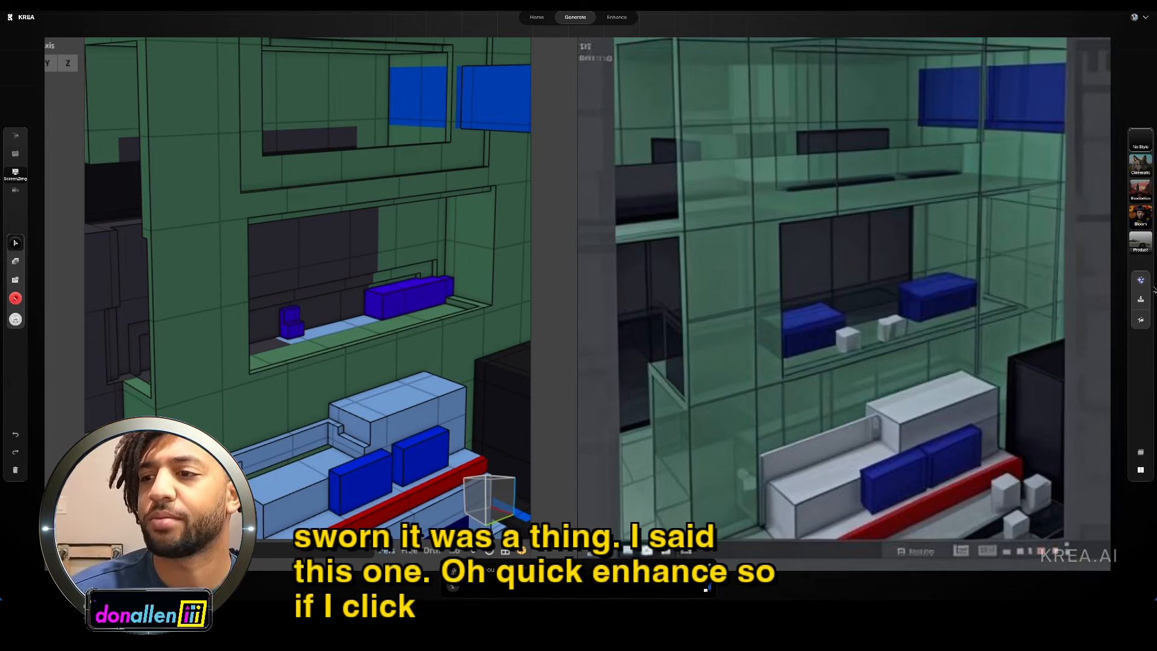
{"action": "left_click", "coordinate": [1140, 282]}
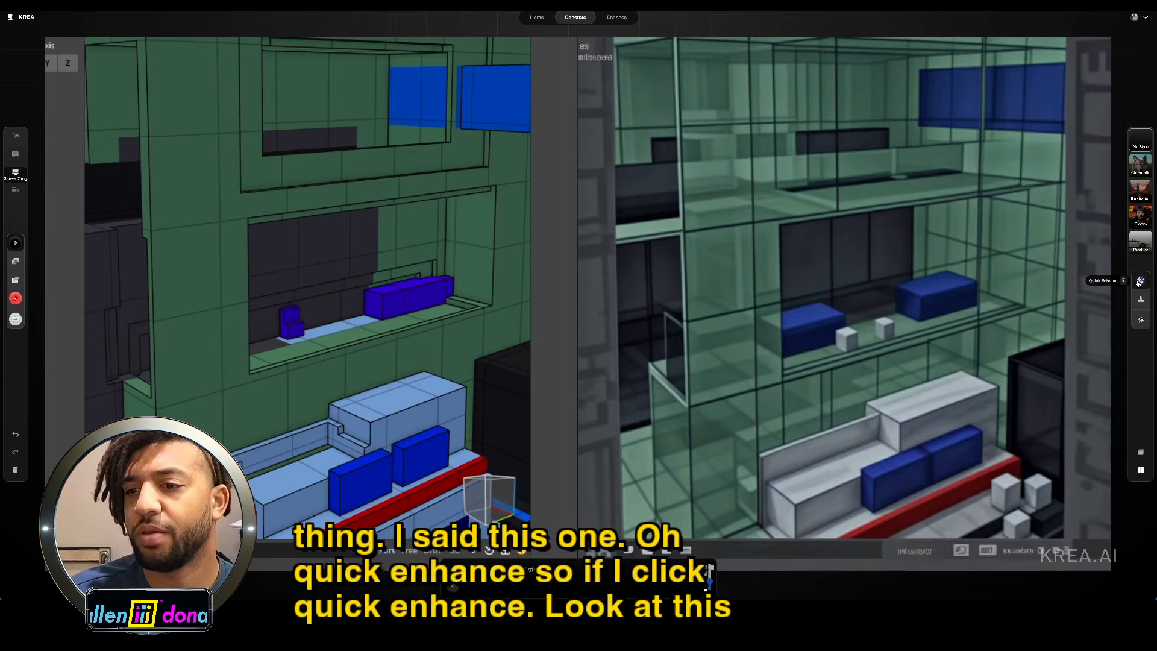
{"action": "left_click", "coordinate": [1139, 281]}
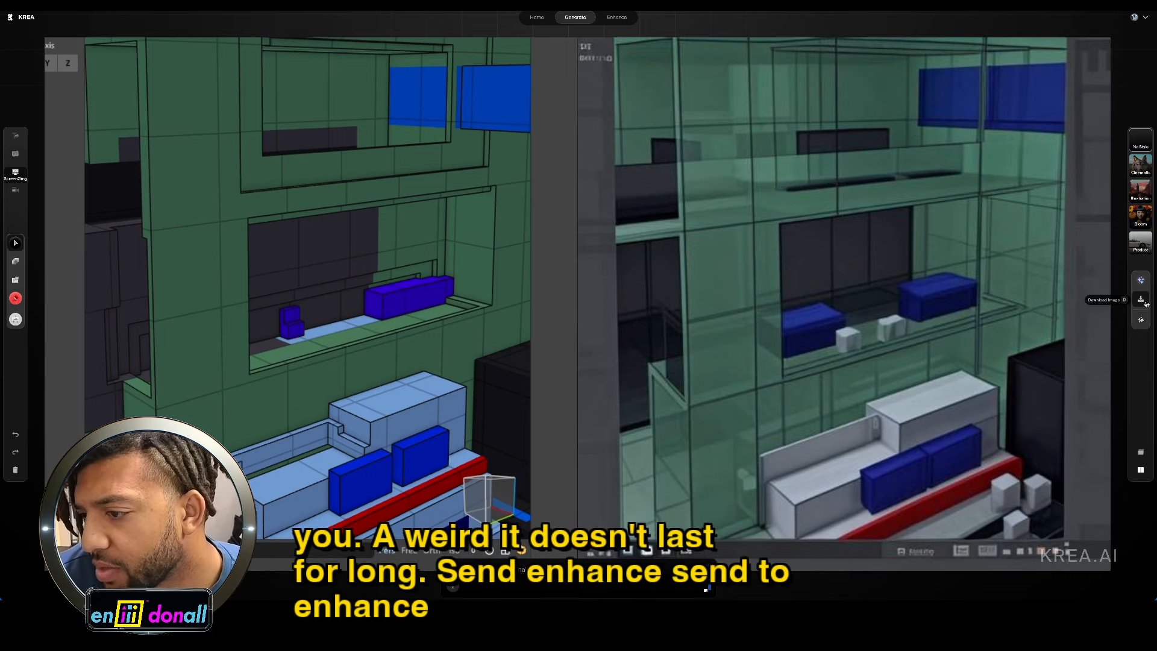
{"action": "left_click", "coordinate": [1141, 453]}
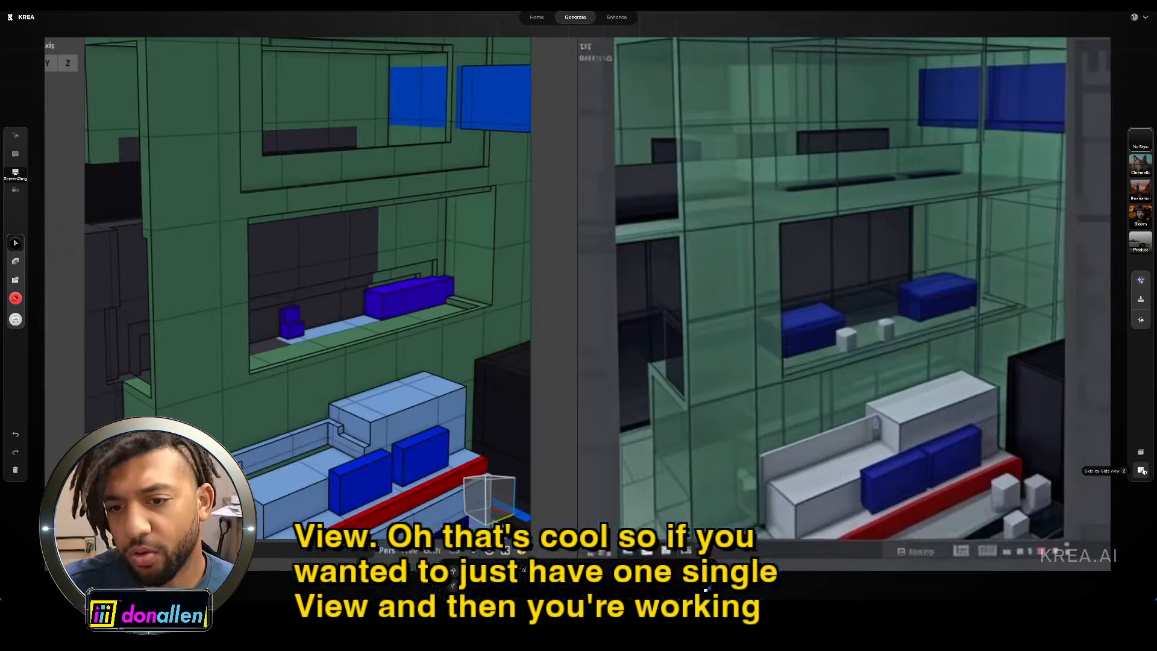
{"action": "left_click", "coordinate": [1141, 470]}
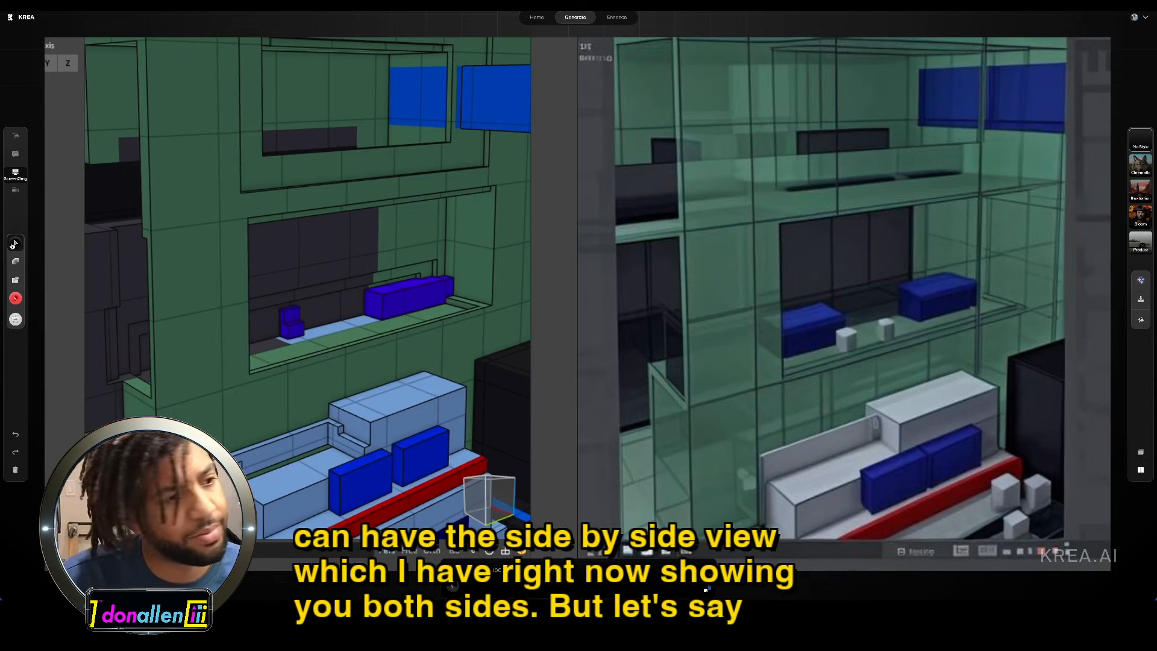
Step: Quick-enhance the render of the whole house with its green tower, lawn and pool
{"action": "right_click_drag", "start_coordinate": [462, 367], "coordinate": [400, 350]}
{"action": "scroll", "coordinate": [399, 355], "scroll_direction": "down", "scroll_amount": 5}
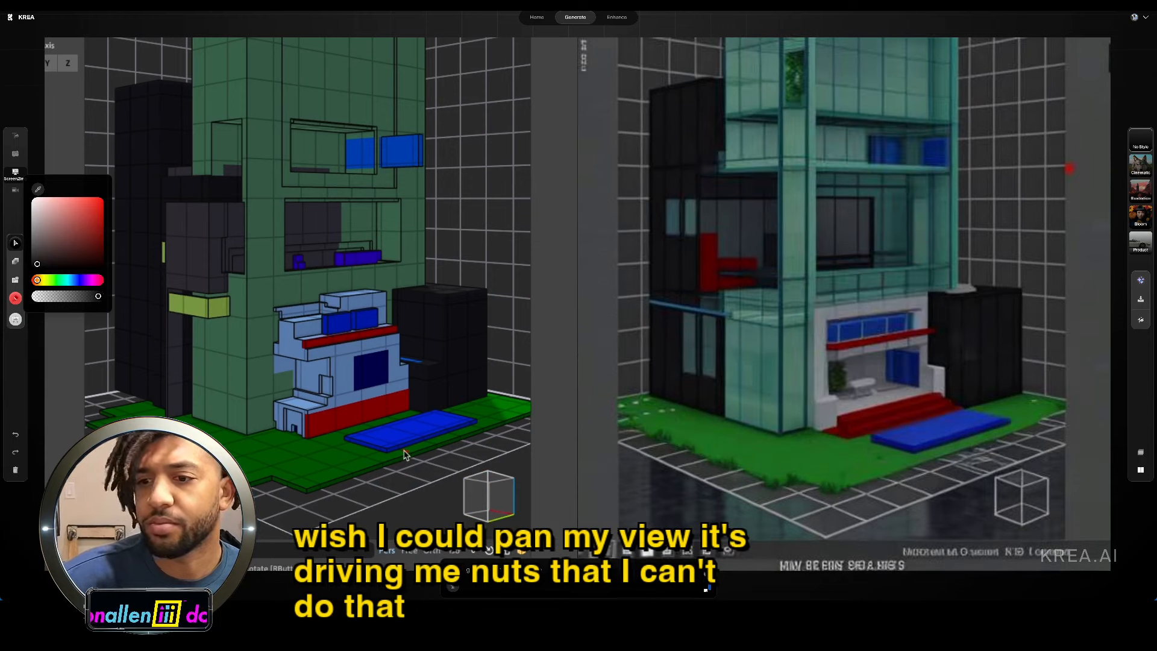
{"action": "left_click", "coordinate": [1140, 280]}
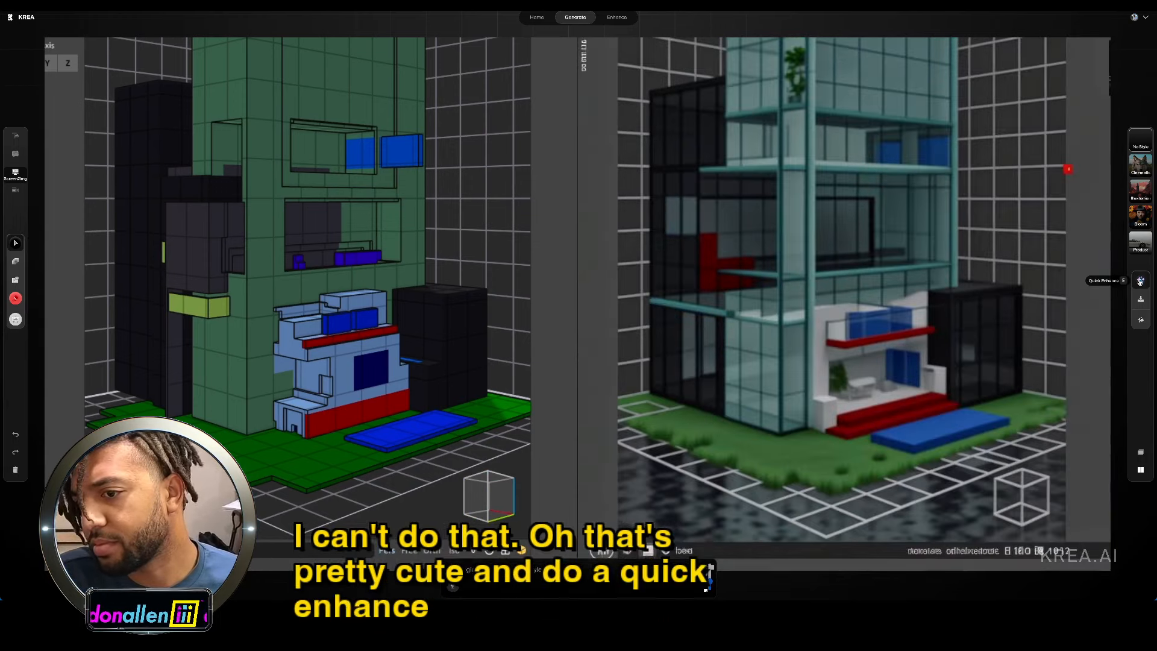
{"action": "left_click", "coordinate": [1140, 282]}
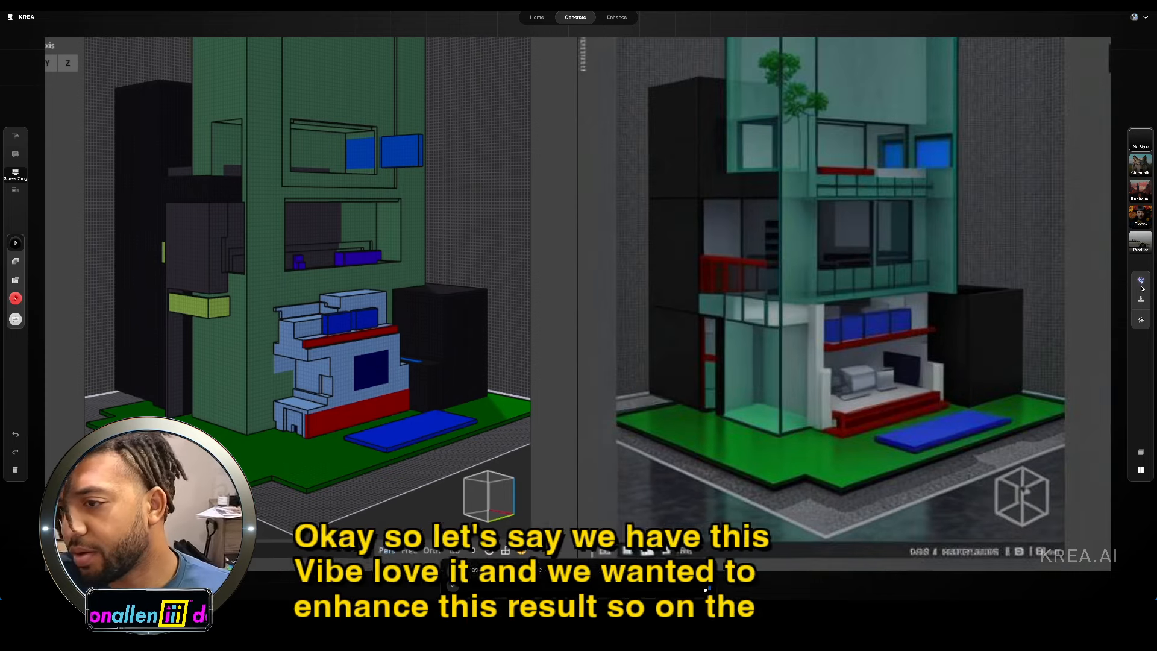
Step: Try sending the full-house render to Krea's Enhance page, and return to the Generate page
{"action": "left_click", "coordinate": [1141, 322]}
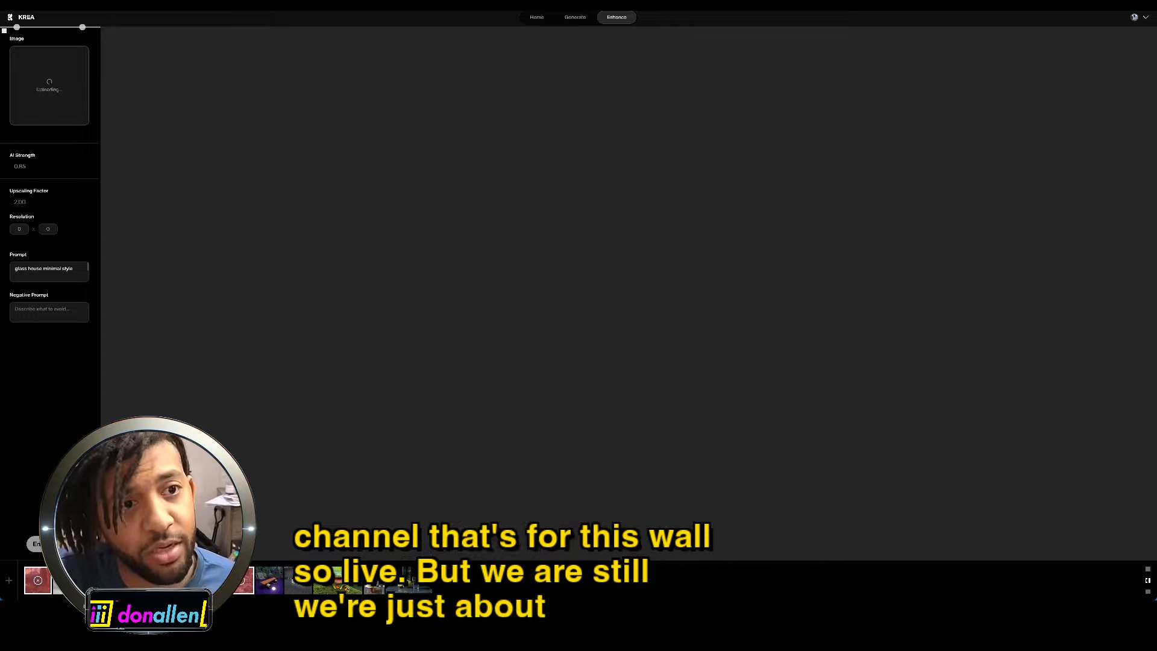
{"action": "mouse_move", "coordinate": [0, 2]}
{"action": "left_mouse_down"}
{"action": "mouse_move", "coordinate": [536, 36]}
{"action": "mouse_move", "coordinate": [1, 2]}
{"action": "left_mouse_up"}
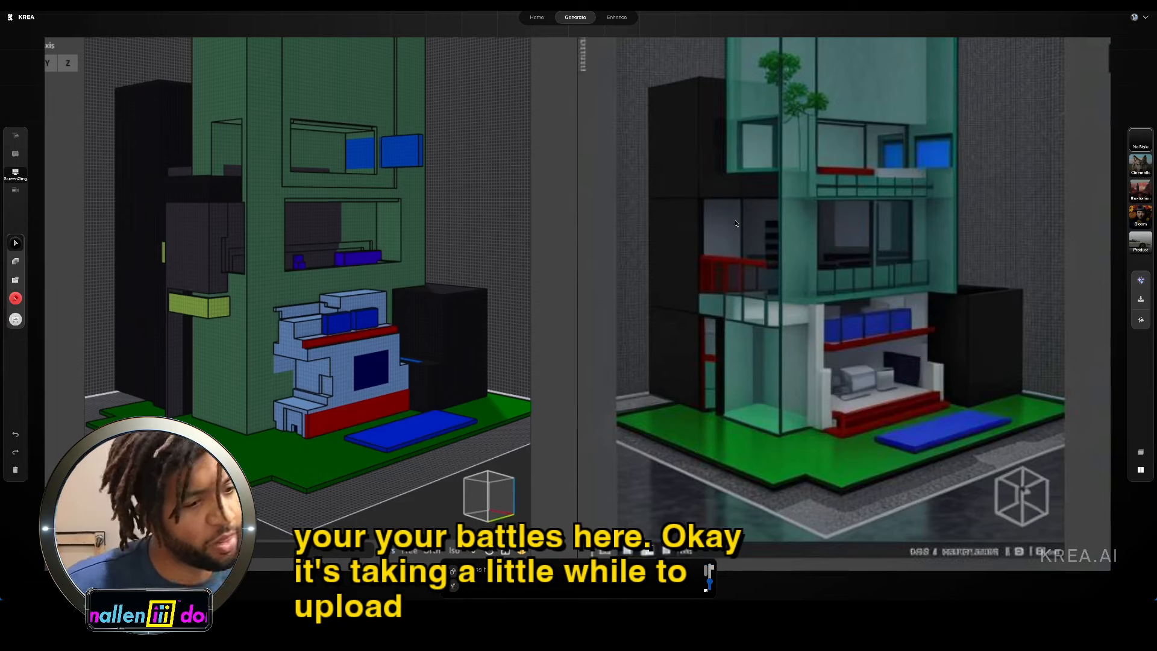
Step: Download the render to the Downloads folder as downloadedimage (1) and show the file in Finder
{"action": "left_click", "coordinate": [1140, 299]}
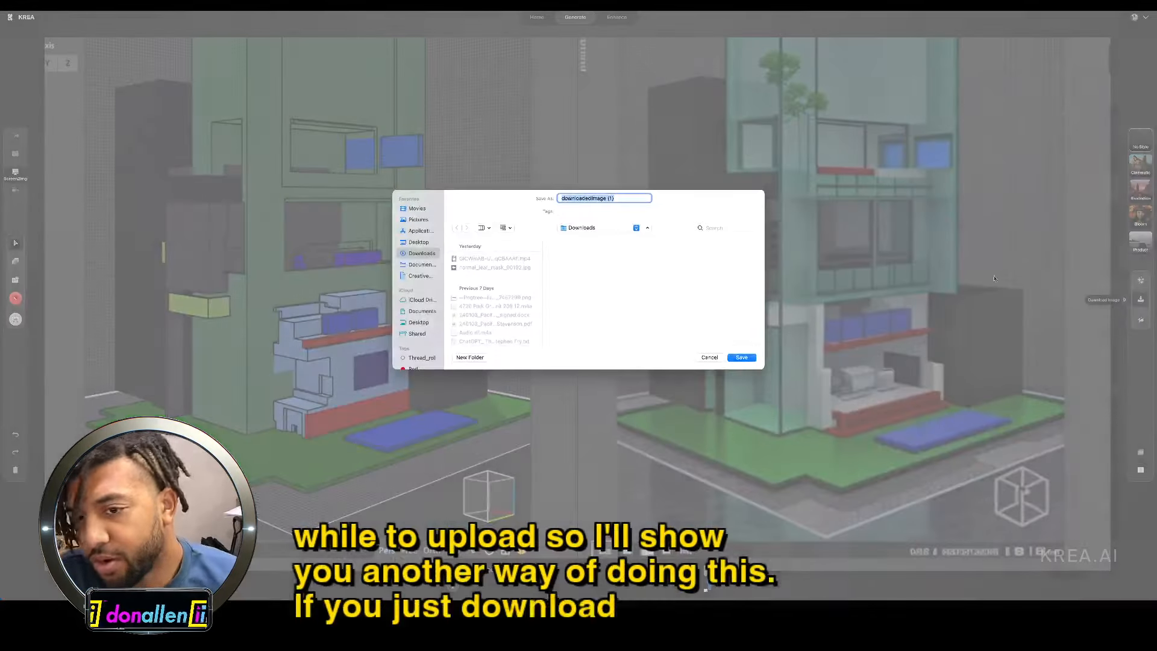
{"action": "left_click", "coordinate": [740, 358]}
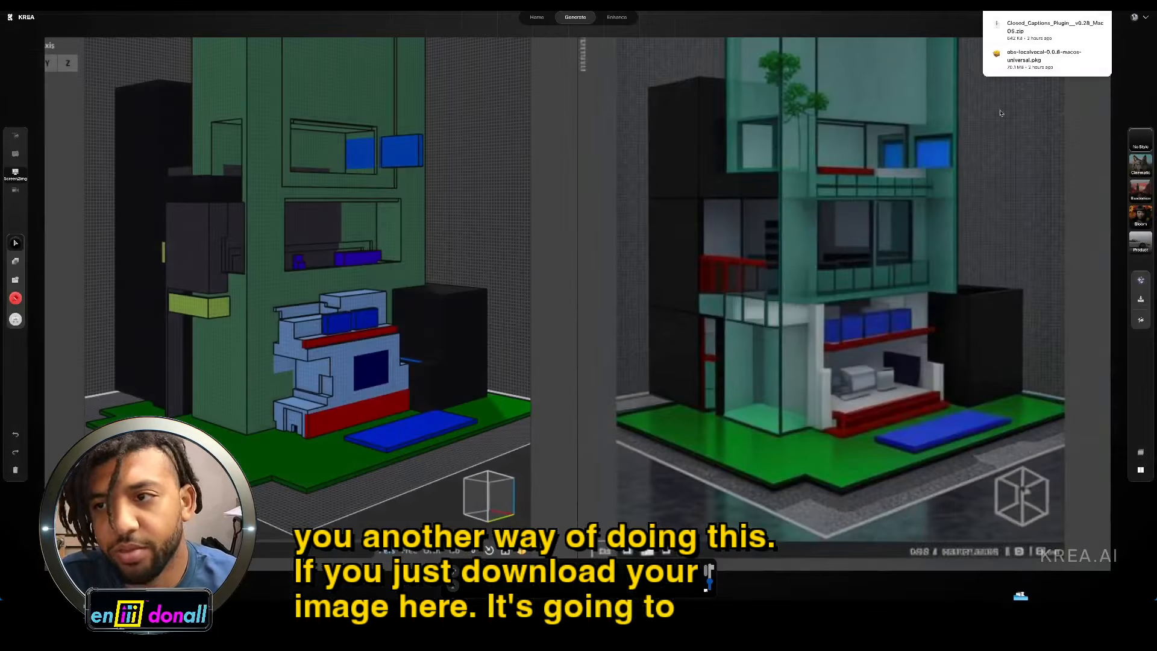
{"action": "left_click", "coordinate": [1087, 4]}
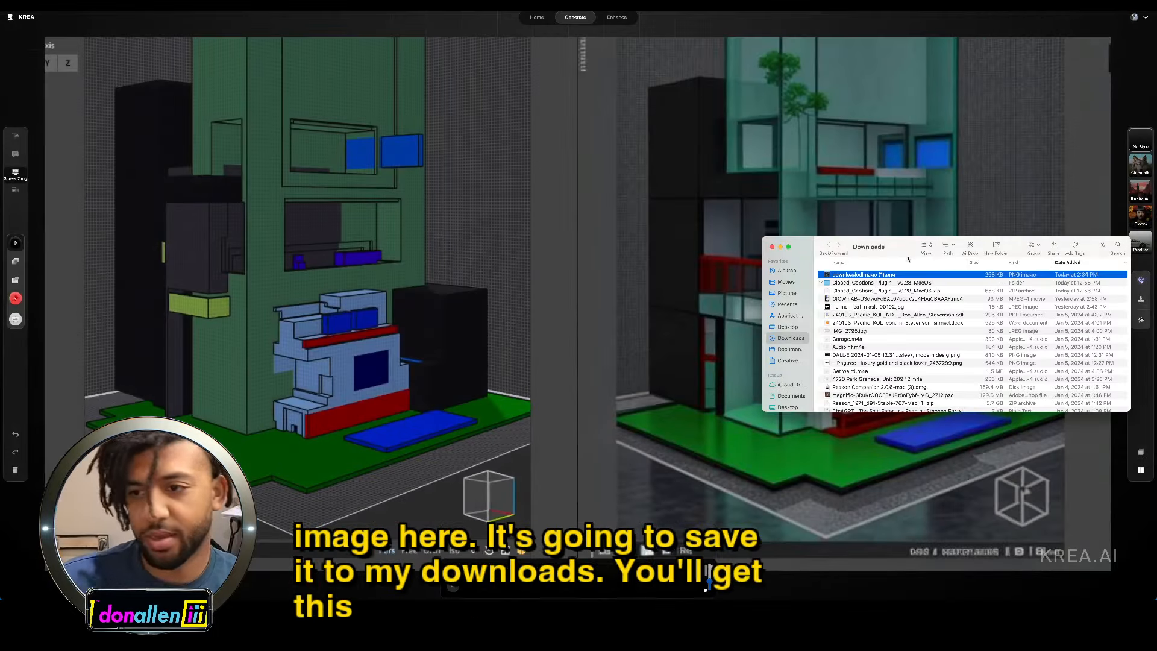
Step: Preview the downloaded render at a larger size from the Downloads folder, and close the preview
{"action": "left_click_drag", "start_coordinate": [906, 253], "coordinate": [717, 207]}
{"action": "key", "text": "space"}
{"action": "left_click_drag", "start_coordinate": [681, 392], "coordinate": [673, 529]}
{"action": "key", "text": "space"}
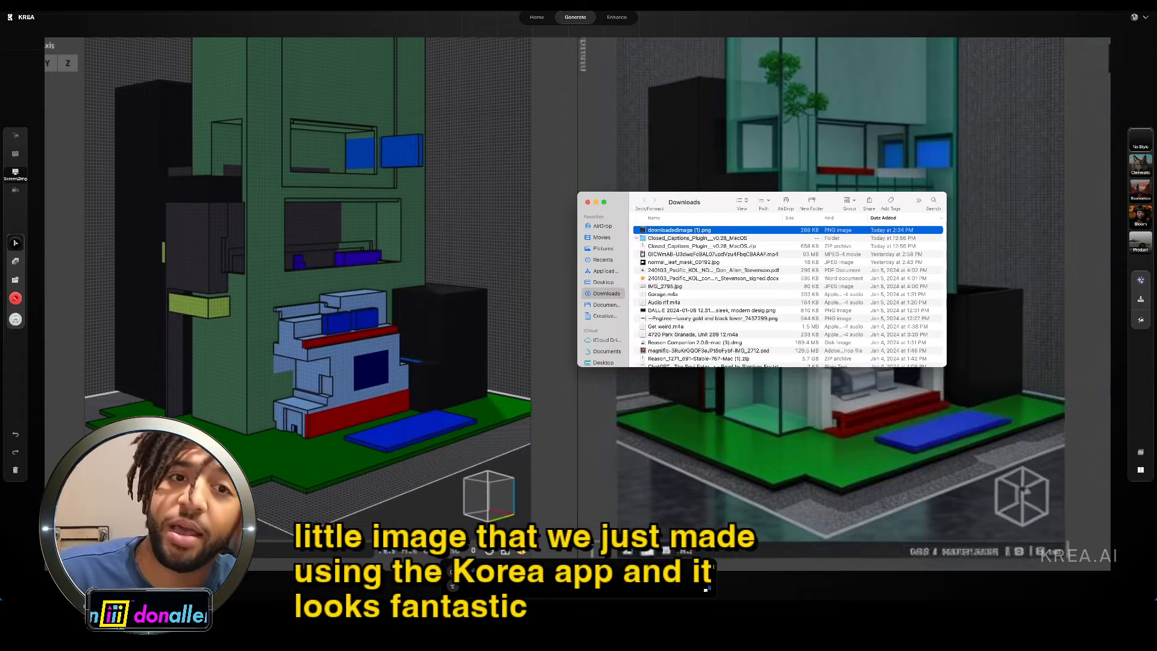
Step: Open the Magnific website in a new browser tab and go to its image upscaler
{"action": "key", "text": "super+Tab"}
{"action": "key", "text": "super+t"}
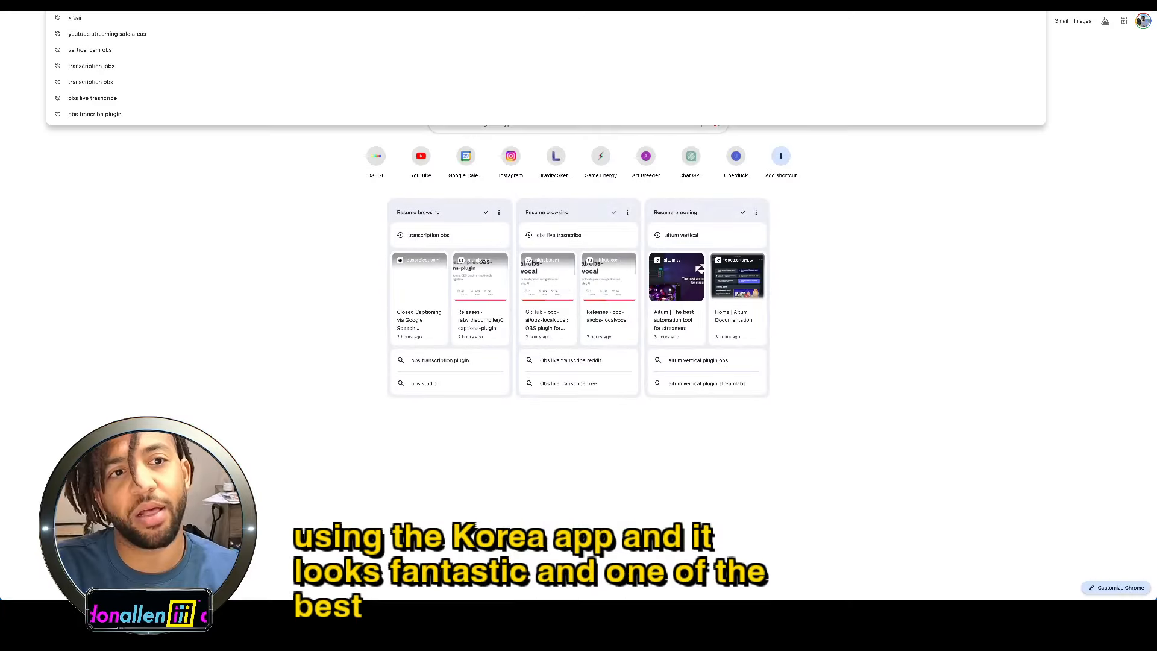
{"action": "type", "text": "magnif"}
{"action": "key", "text": "Return"}
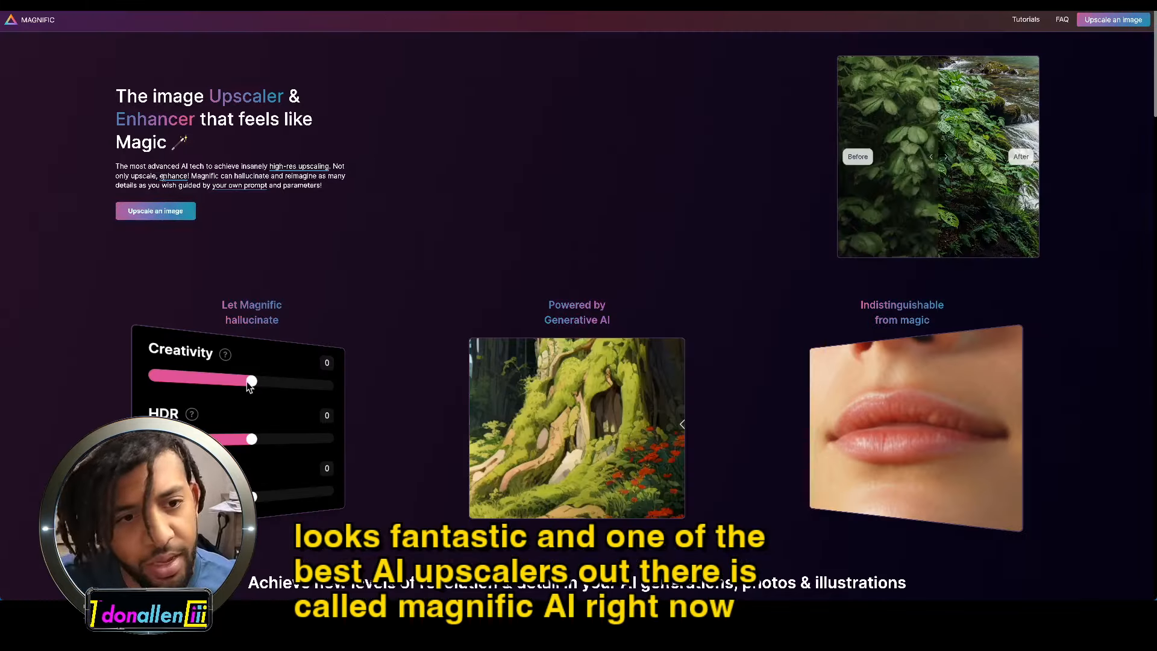
{"action": "left_click", "coordinate": [146, 214]}
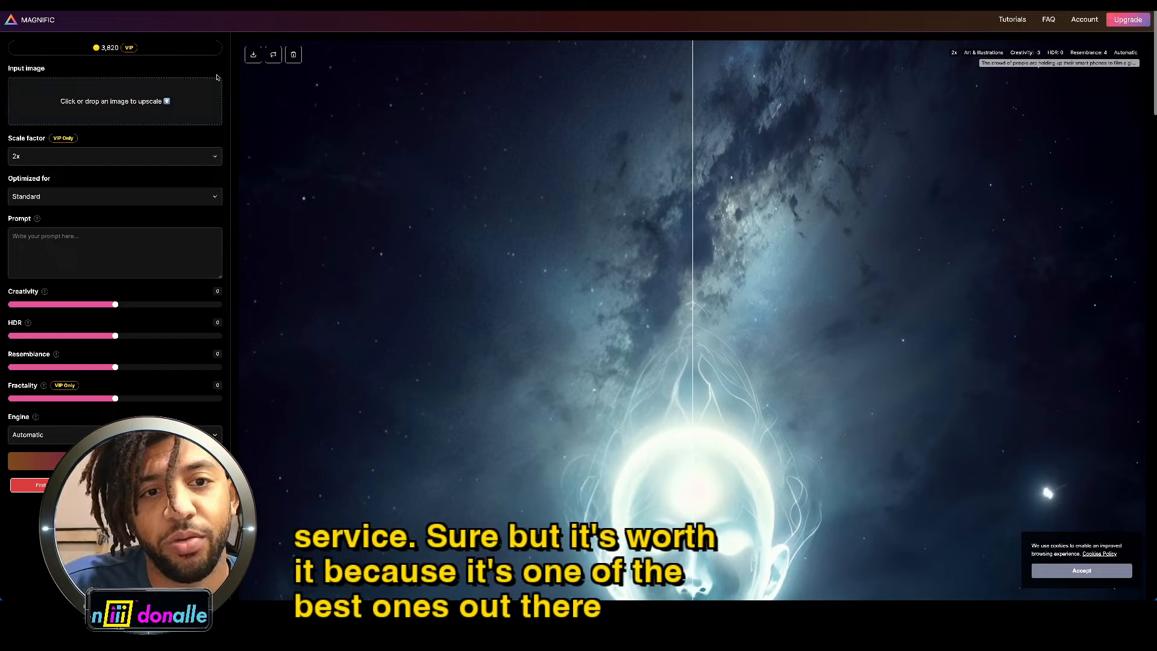
Step: Load downloadedimage (1).png from the Downloads folder as the input image, checking it in a preview first
{"action": "left_click", "coordinate": [165, 108]}
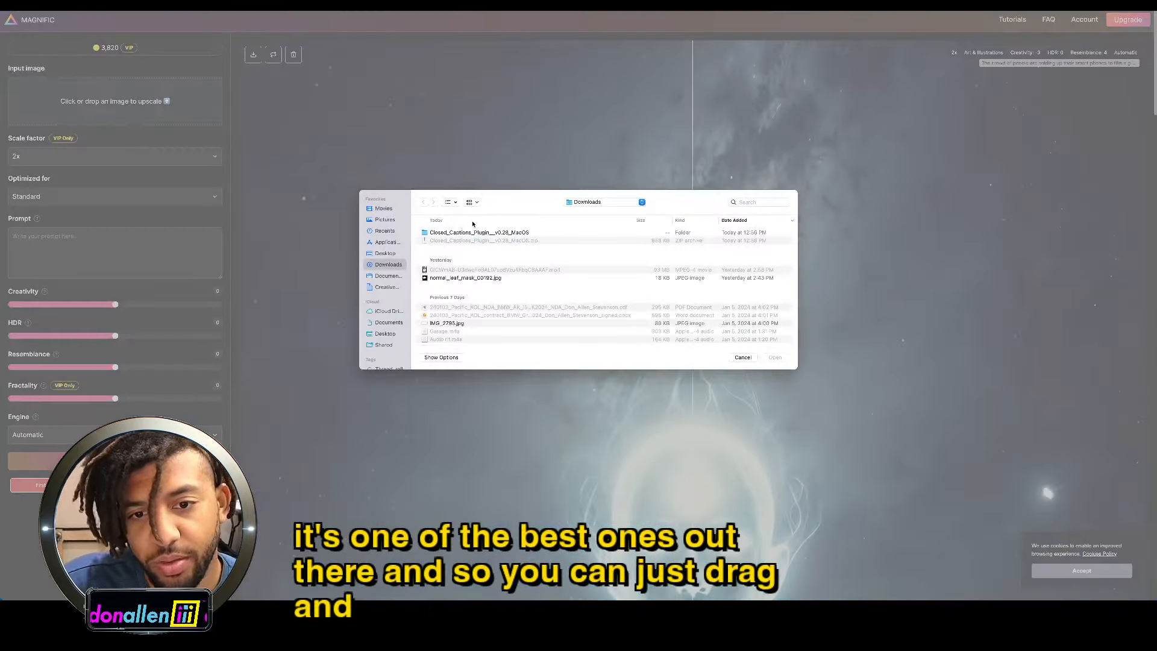
{"action": "left_click", "coordinate": [443, 232]}
{"action": "key", "text": "space"}
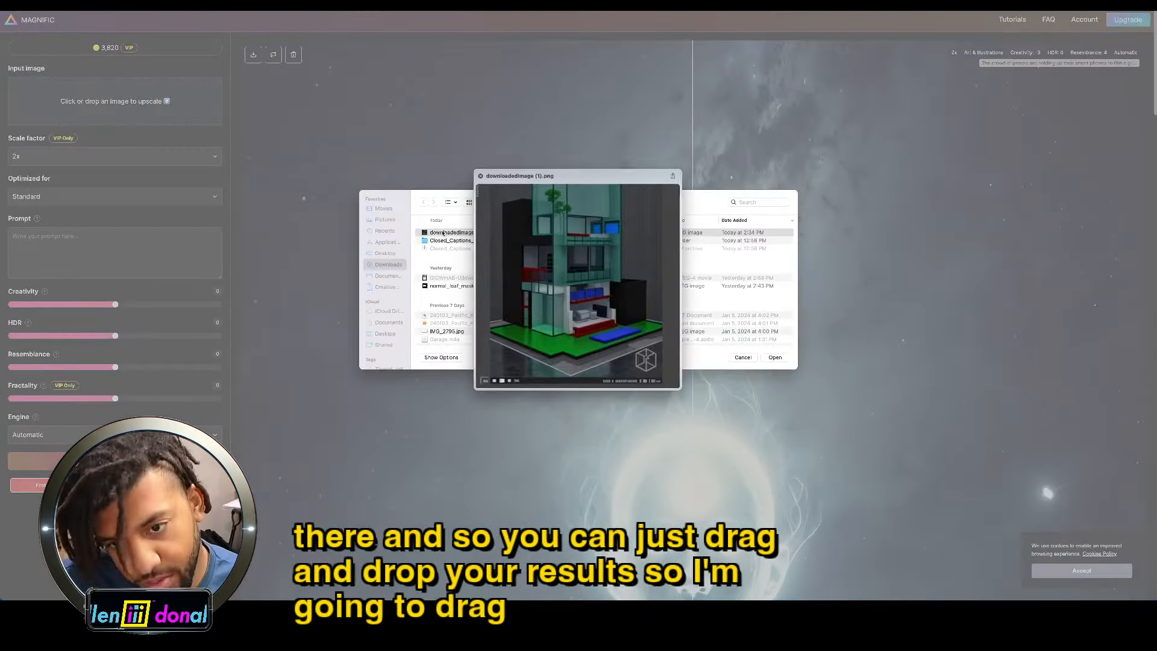
{"action": "key", "text": "space"}
{"action": "left_click", "coordinate": [776, 358]}
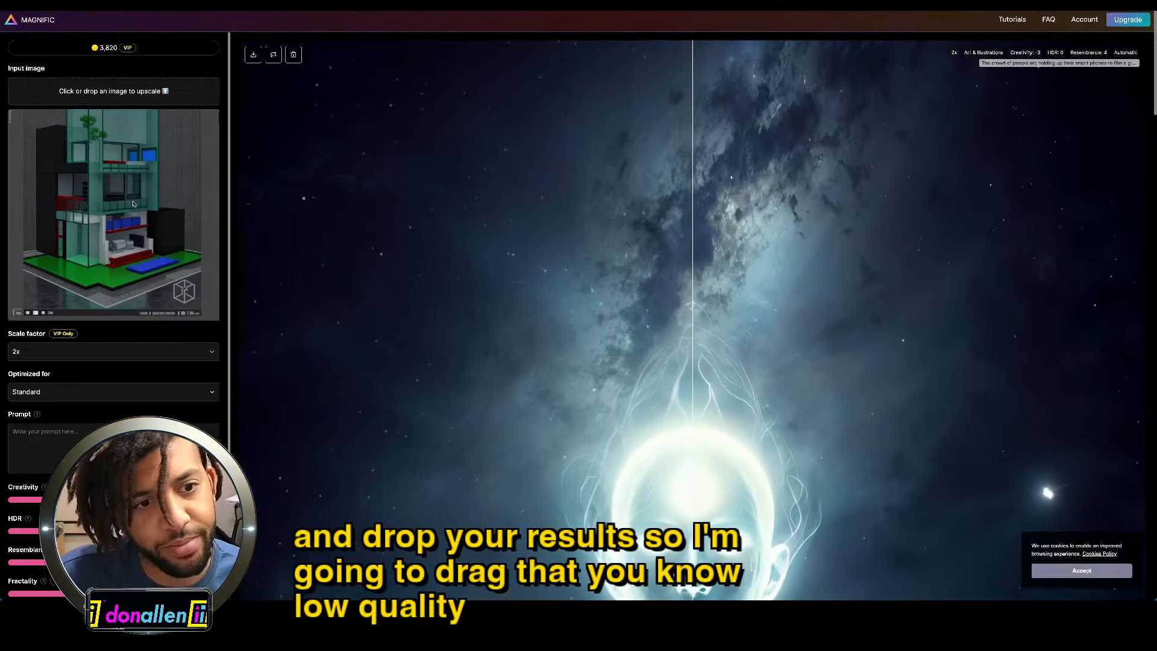
Step: Set the scale factor to 4x and enter the prompt "Industrial design of simple, minimal architecture with glass building beautiful home"
{"action": "left_click", "coordinate": [33, 352]}
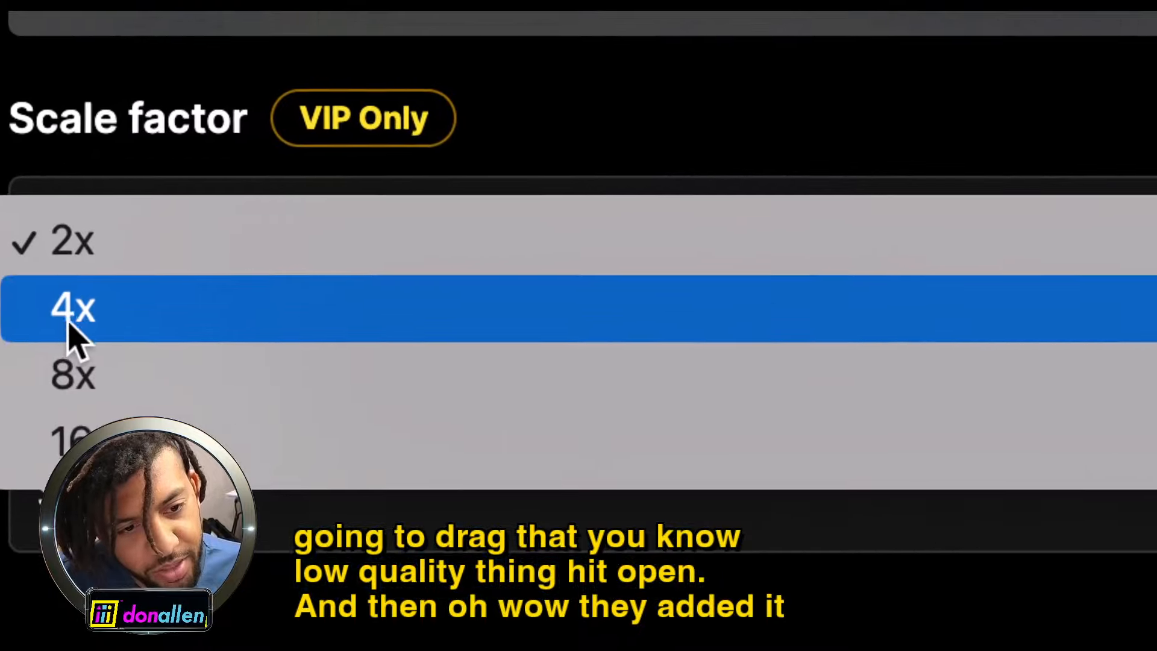
{"action": "left_click", "coordinate": [70, 323]}
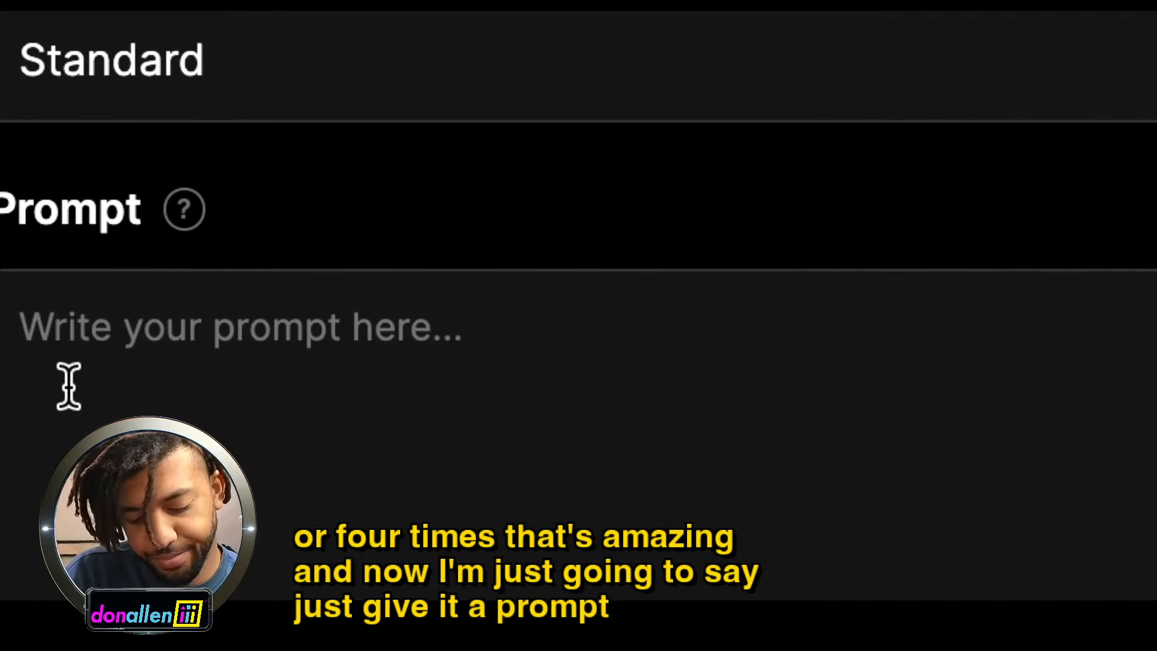
{"action": "left_click", "coordinate": [68, 386]}
{"action": "key", "text": "F5"}
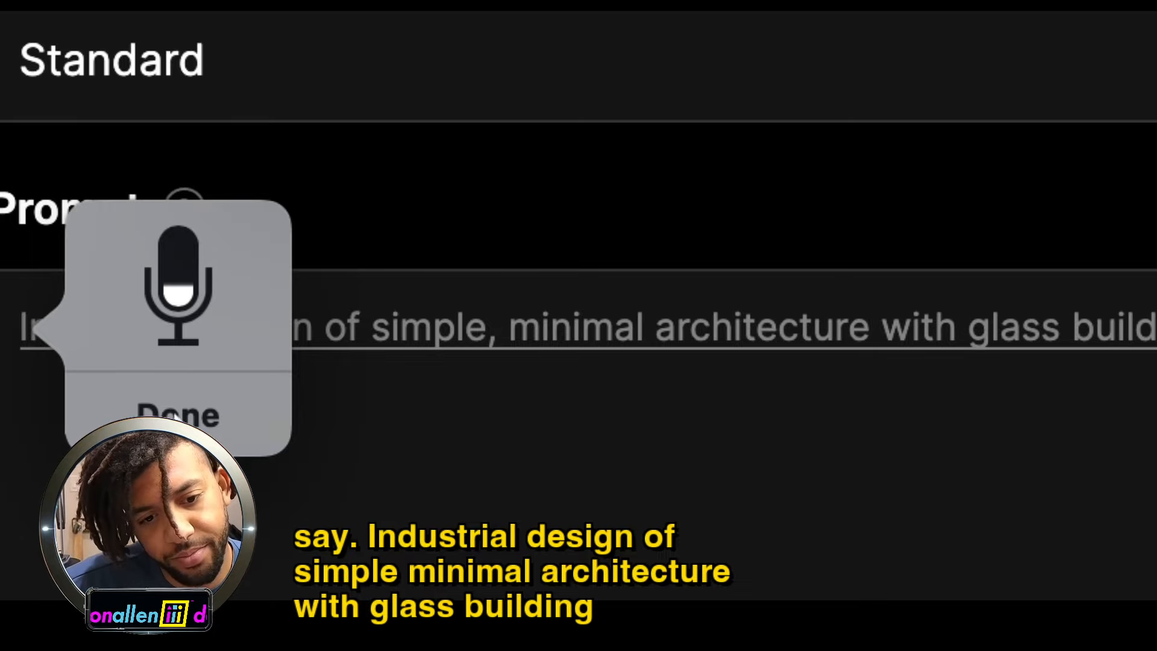
{"action": "left_click", "coordinate": [284, 395]}
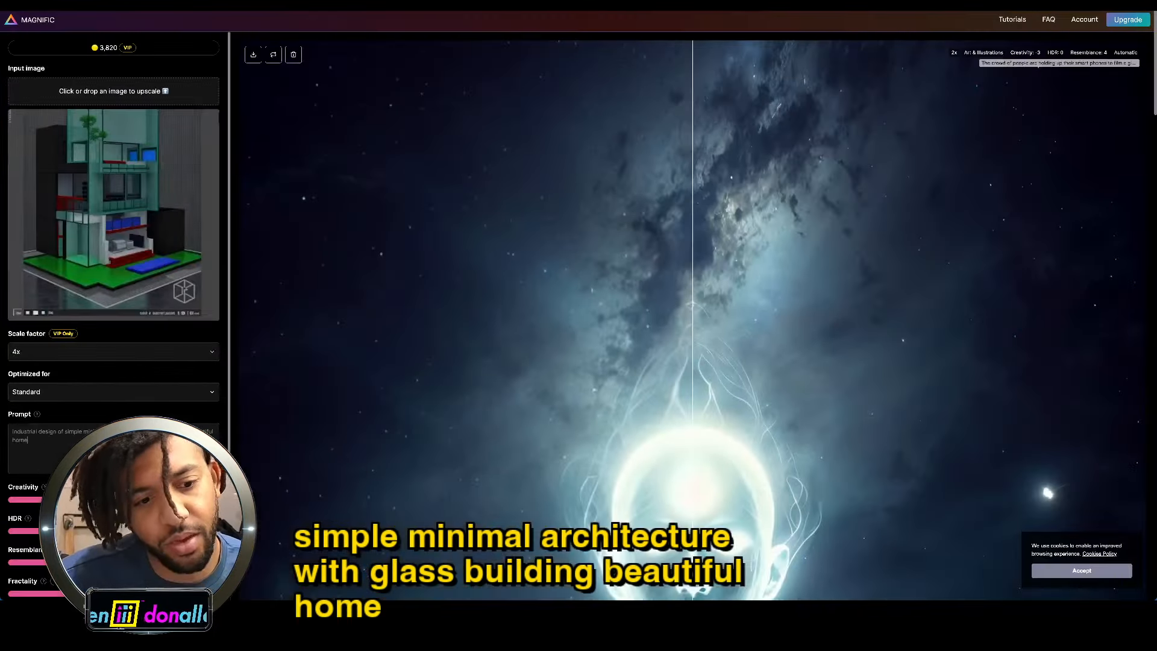
Step: Set Creativity to 4 and start upscaling the house image
{"action": "scroll", "coordinate": [140, 415], "scroll_direction": "down", "scroll_amount": 2}
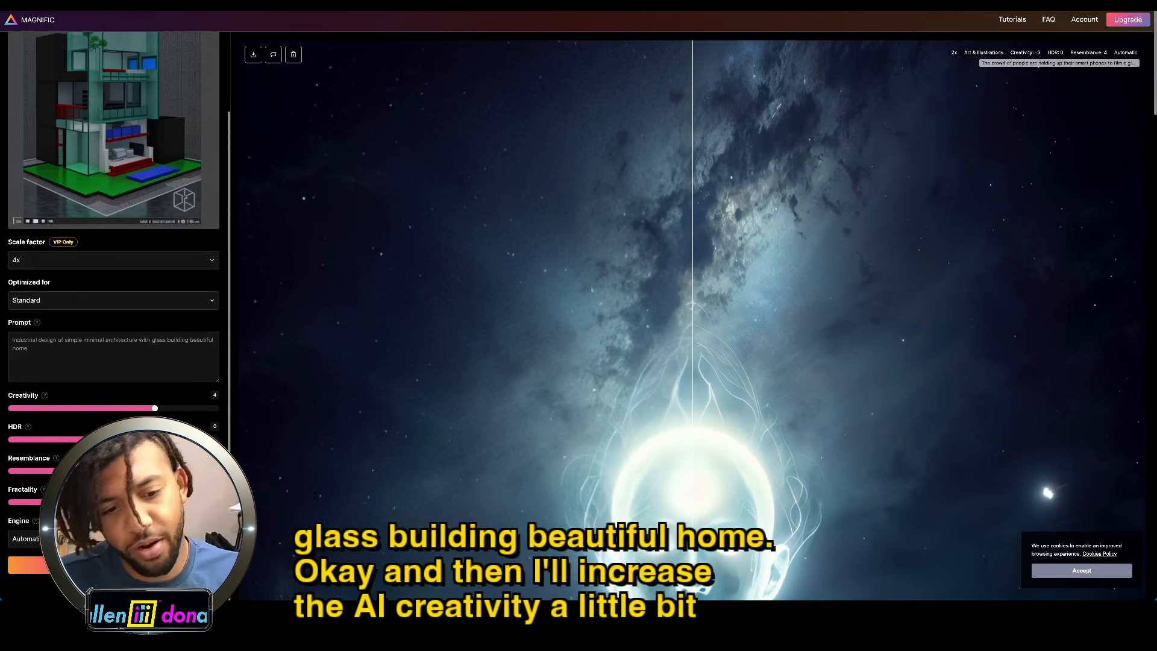
{"action": "left_click", "coordinate": [27, 565]}
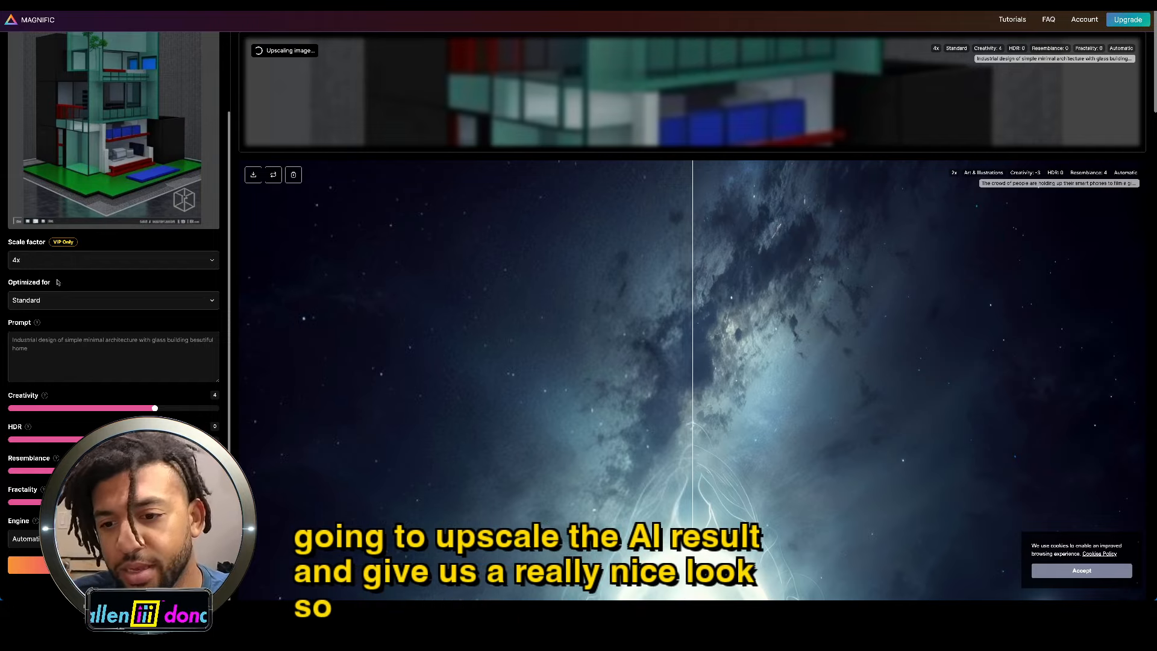
{"action": "scroll", "coordinate": [406, 335], "scroll_direction": "down", "scroll_amount": 5}
{"action": "scroll", "coordinate": [406, 335], "scroll_direction": "down", "scroll_amount": 4}
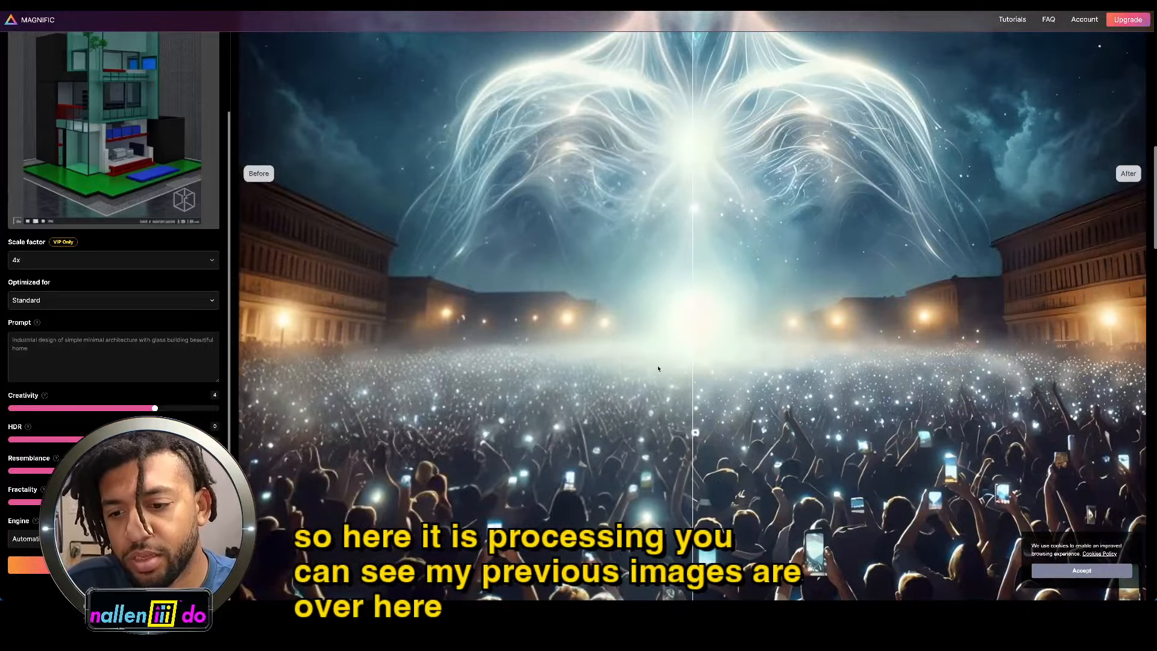
Step: Look through the before-and-after comparisons of the earlier upscales while the house image is processing
{"action": "scroll", "coordinate": [612, 379], "scroll_direction": "down", "scroll_amount": 6}
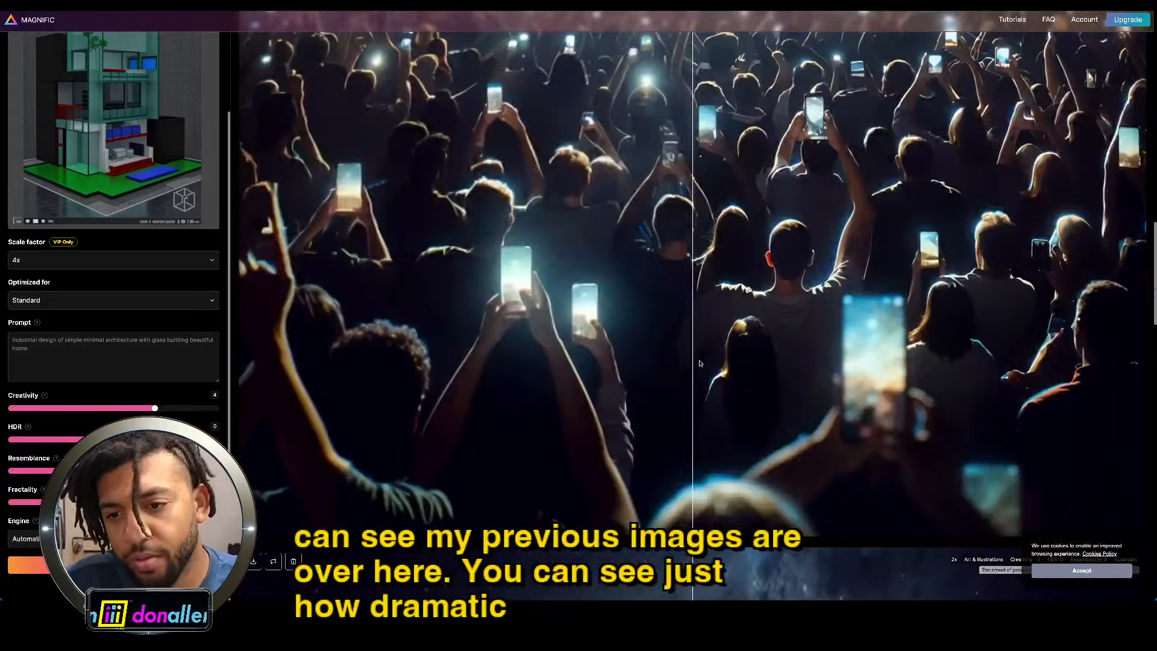
{"action": "scroll", "coordinate": [693, 363], "scroll_direction": "down", "scroll_amount": 5}
{"action": "scroll", "coordinate": [687, 364], "scroll_direction": "up", "scroll_amount": 15}
{"action": "scroll", "coordinate": [681, 366], "scroll_direction": "down", "scroll_amount": 12}
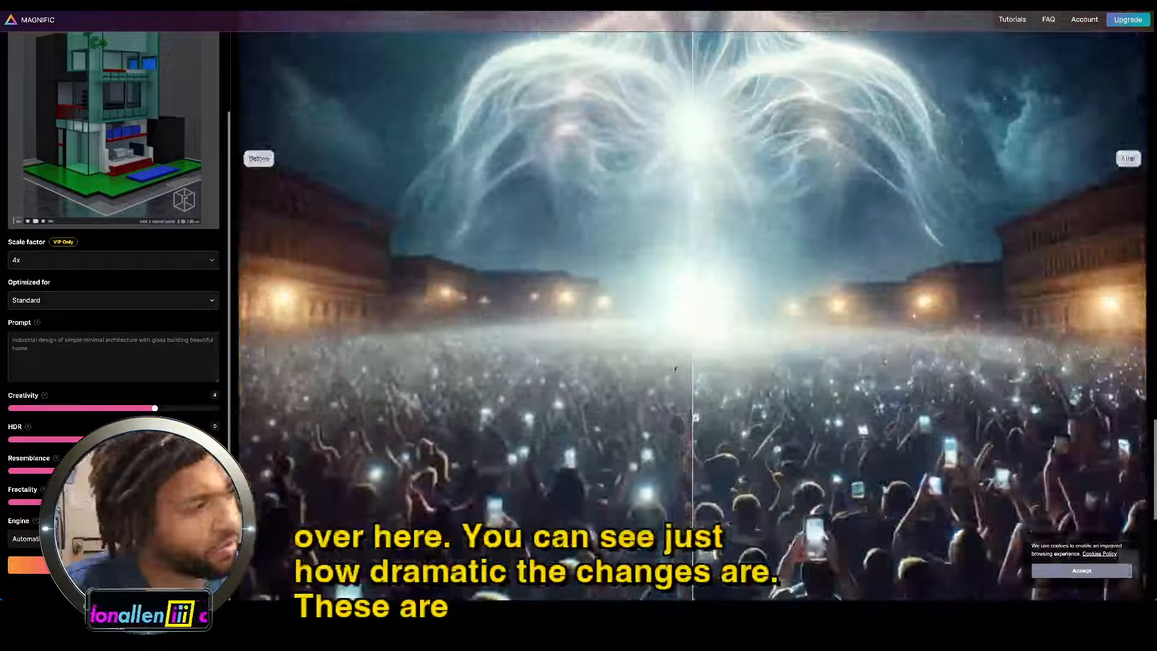
{"action": "scroll", "coordinate": [674, 369], "scroll_direction": "up", "scroll_amount": 15}
{"action": "scroll", "coordinate": [674, 369], "scroll_direction": "down", "scroll_amount": 15}
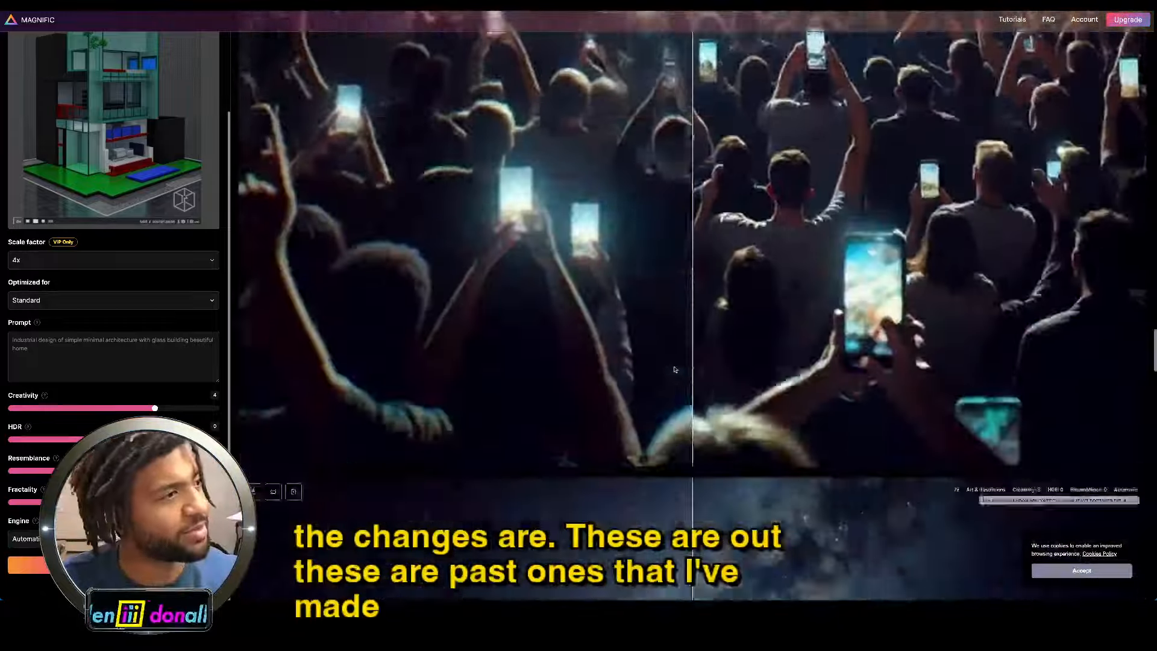
{"action": "scroll", "coordinate": [675, 369], "scroll_direction": "up", "scroll_amount": 20}
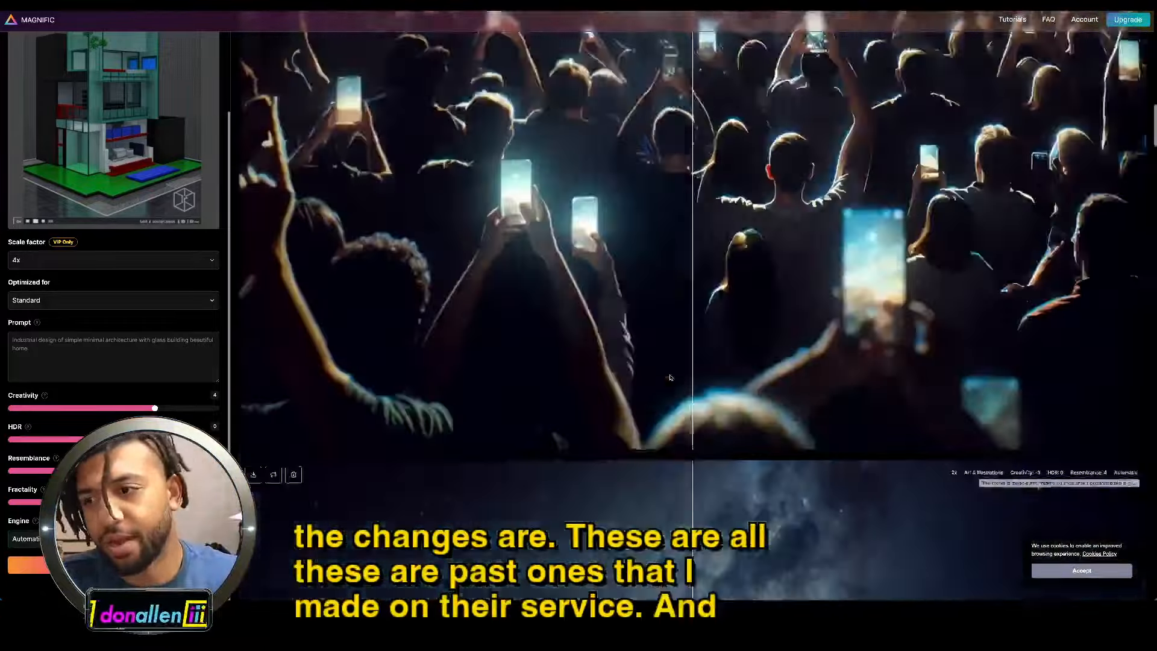
{"action": "scroll", "coordinate": [670, 377], "scroll_direction": "down", "scroll_amount": 1}
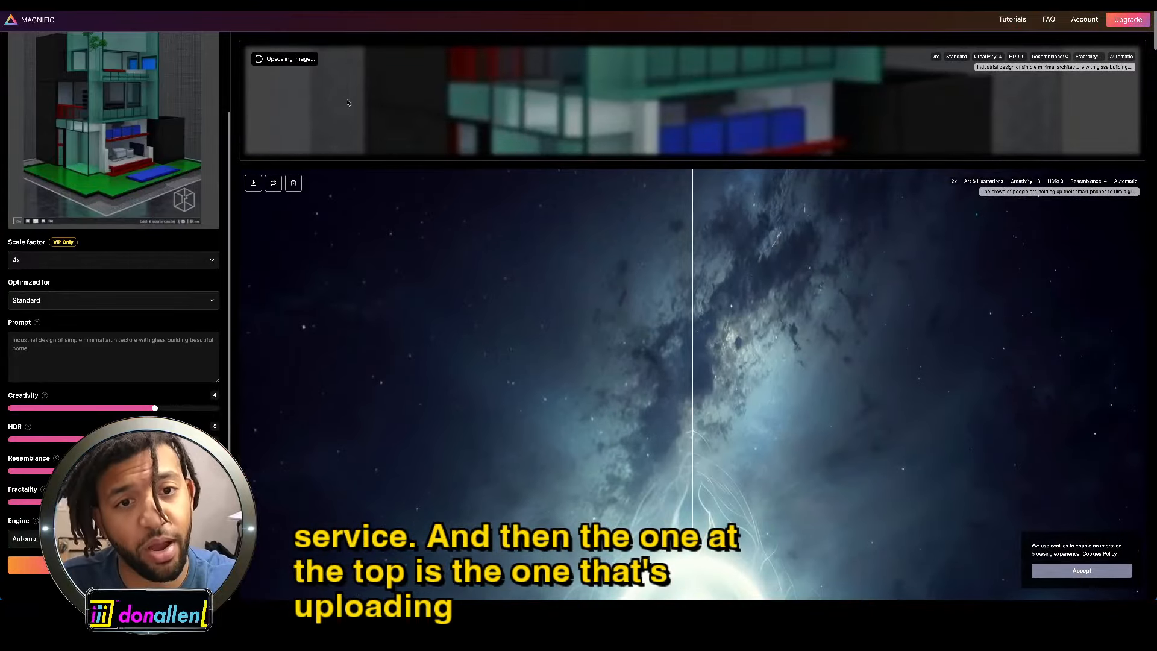
{"action": "scroll", "coordinate": [514, 190], "scroll_direction": "down", "scroll_amount": 12}
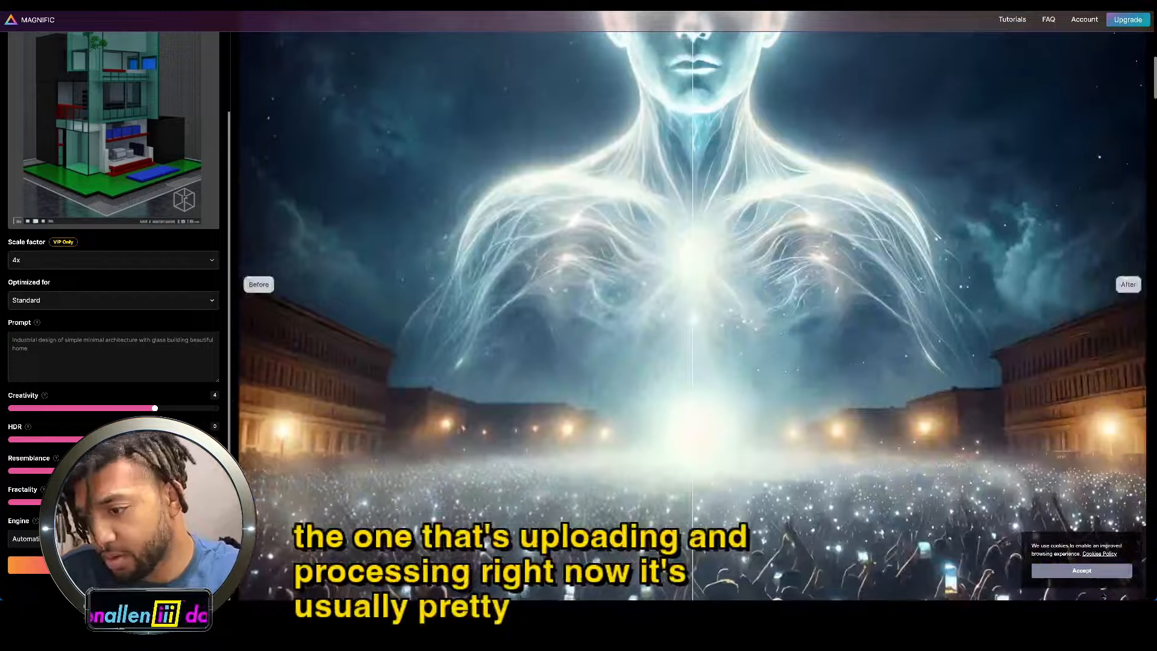
{"action": "scroll", "coordinate": [876, 506], "scroll_direction": "down", "scroll_amount": 20}
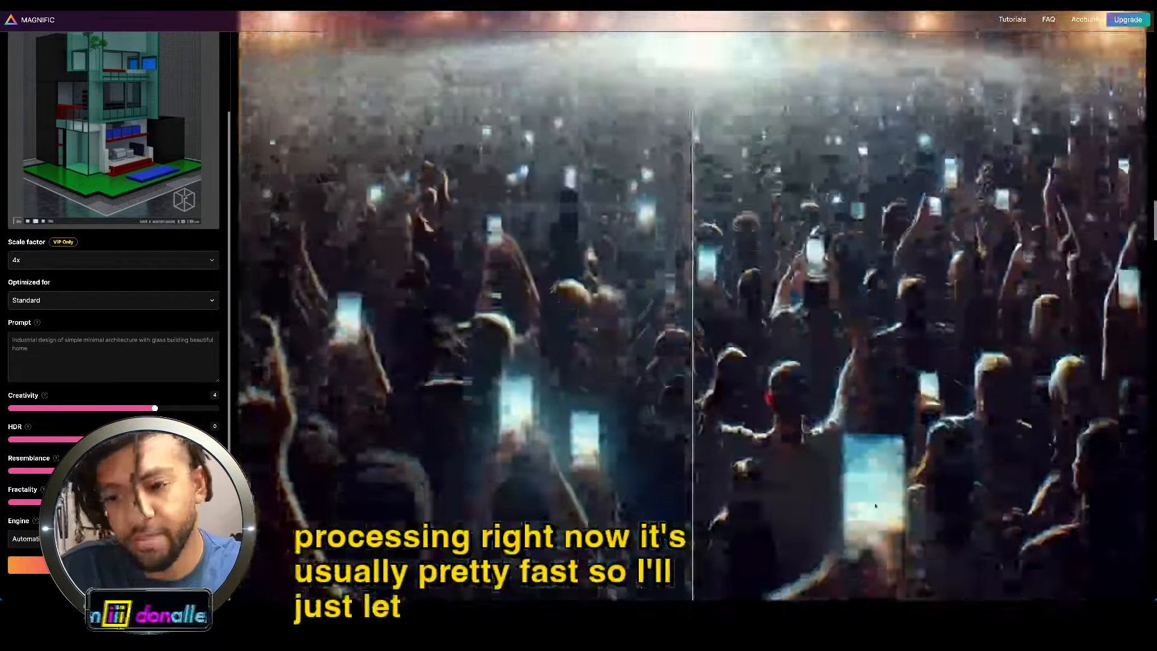
{"action": "scroll", "coordinate": [875, 506], "scroll_direction": "up", "scroll_amount": 20}
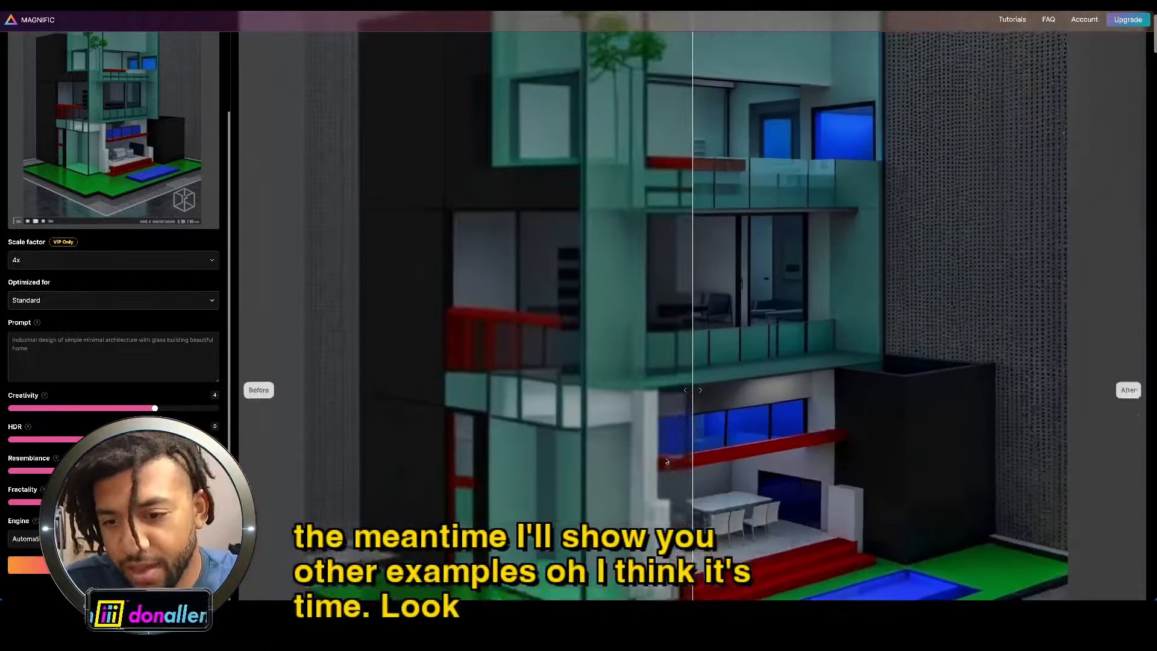
Step: Compare the upscaled house before and after, from the glass balconies down to the gravel and caption strip at its base
{"action": "scroll", "coordinate": [667, 462], "scroll_direction": "down", "scroll_amount": 1}
{"action": "left_click_drag", "start_coordinate": [691, 370], "coordinate": [768, 497]}
{"action": "left_click_drag", "start_coordinate": [678, 502], "coordinate": [627, 501]}
{"action": "scroll", "coordinate": [753, 506], "scroll_direction": "down", "scroll_amount": 5}
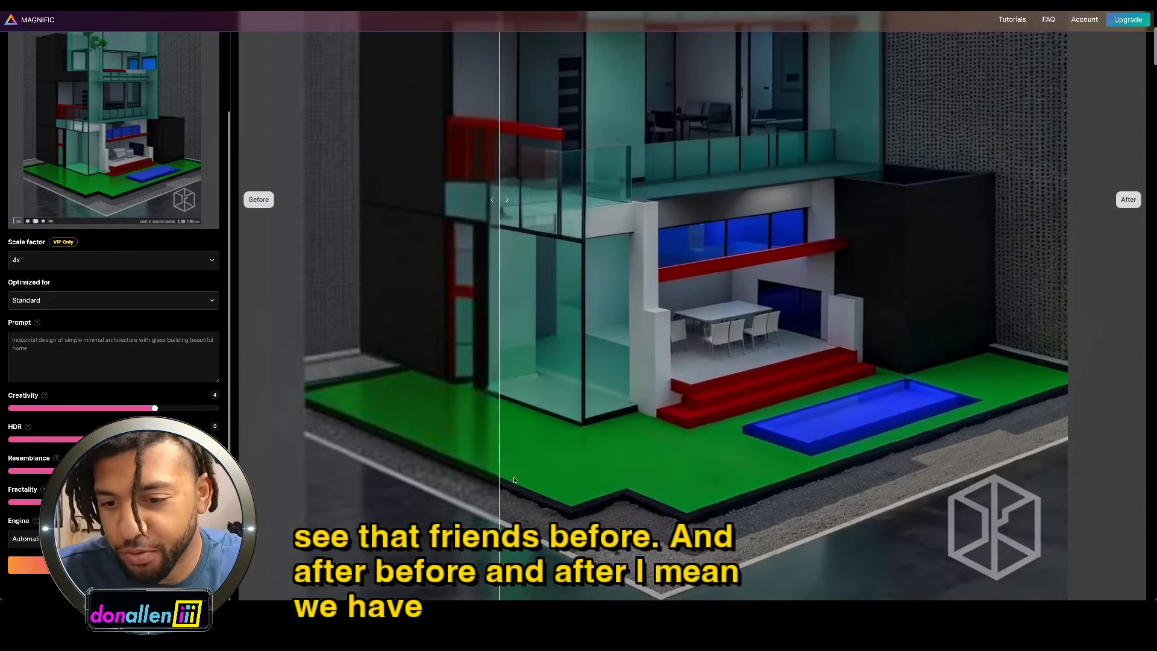
{"action": "left_click_drag", "start_coordinate": [514, 480], "coordinate": [404, 501]}
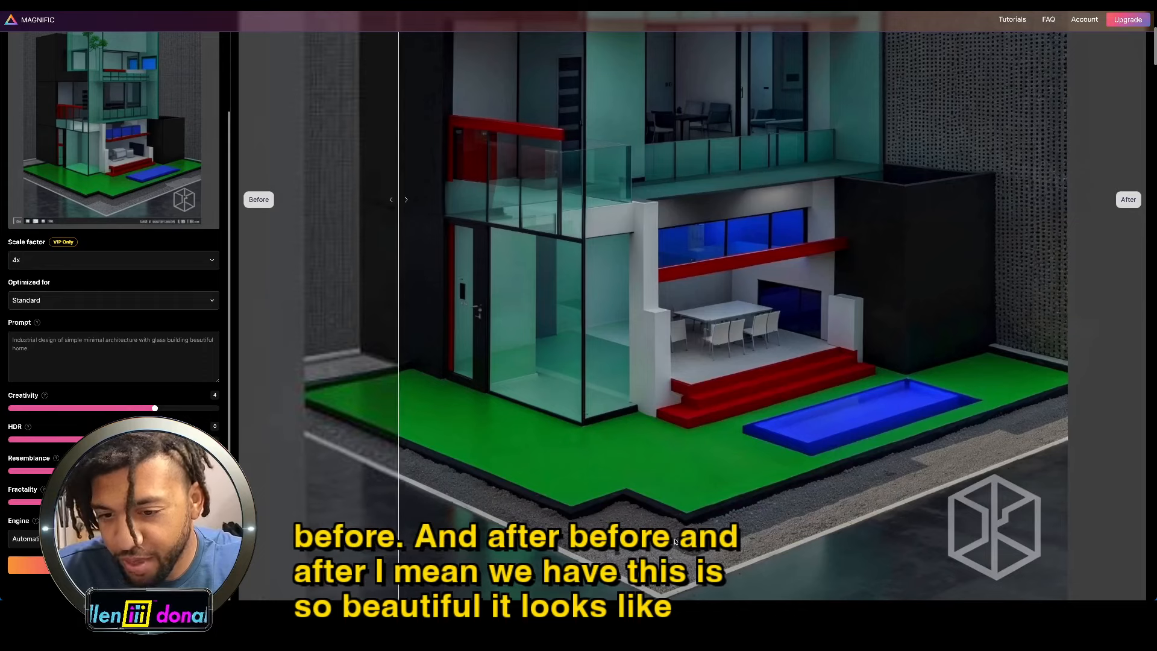
{"action": "scroll", "coordinate": [675, 541], "scroll_direction": "down", "scroll_amount": 3}
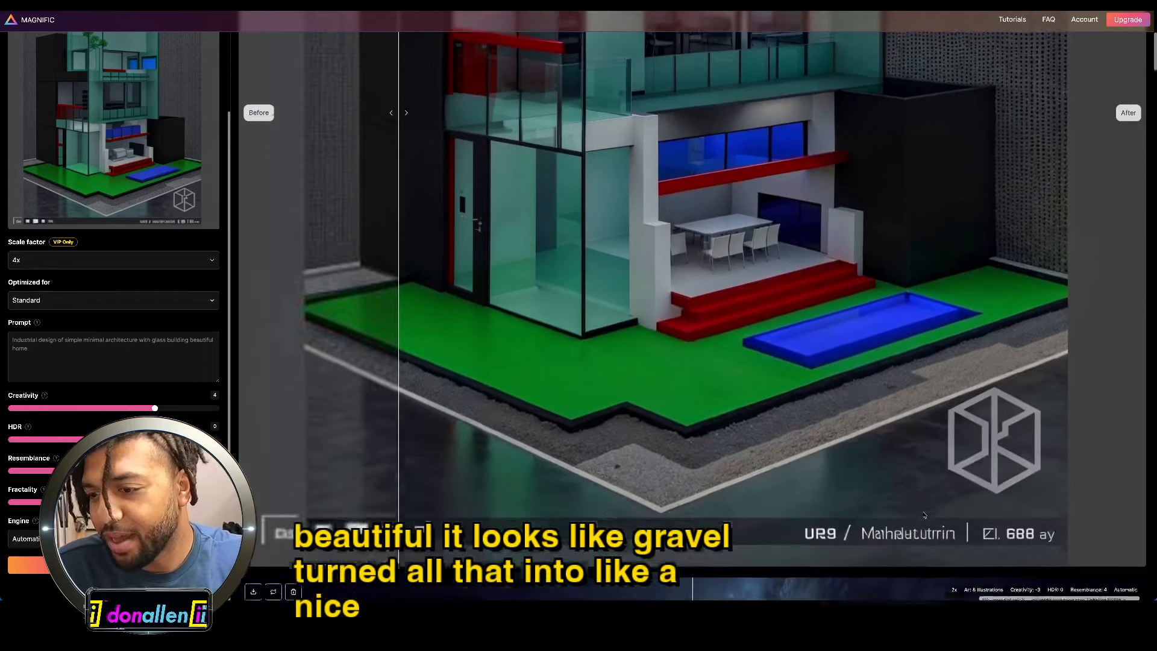
{"action": "scroll", "coordinate": [924, 515], "scroll_direction": "down", "scroll_amount": 4}
{"action": "scroll", "coordinate": [922, 513], "scroll_direction": "up", "scroll_amount": 10}
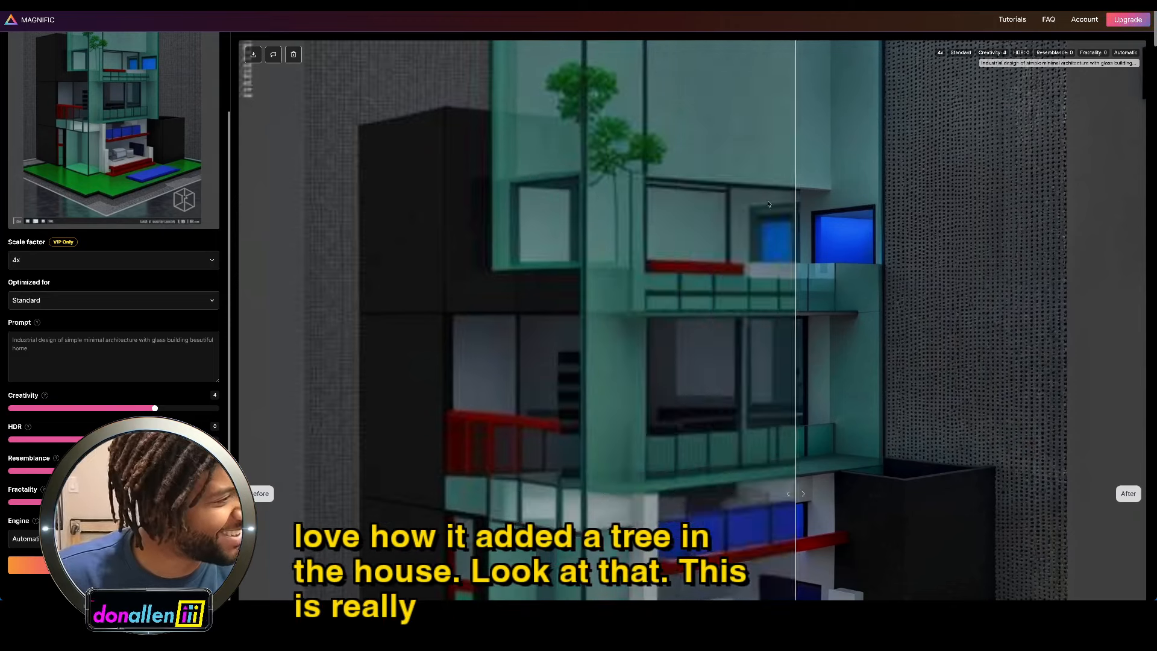
Step: Examine the tree, glass, tables and chairs on the floors of the upscaled house against the original
{"action": "scroll", "coordinate": [726, 219], "scroll_direction": "down", "scroll_amount": 1}
{"action": "scroll", "coordinate": [726, 219], "scroll_direction": "down", "scroll_amount": 1}
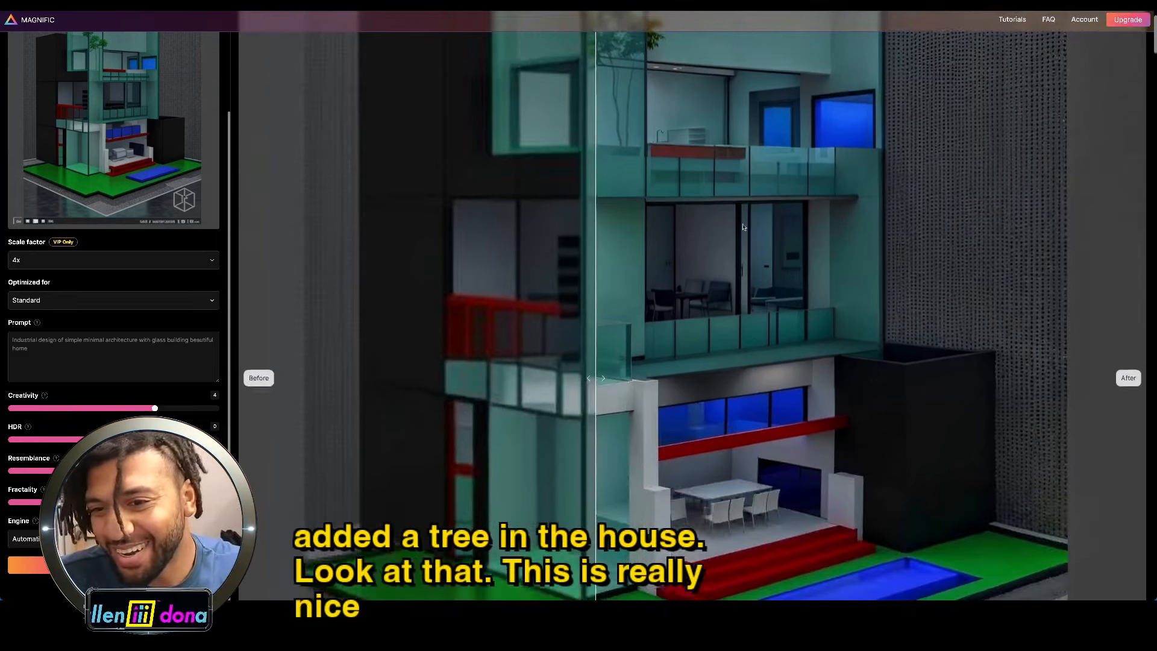
{"action": "scroll", "coordinate": [737, 354], "scroll_direction": "down", "scroll_amount": 1}
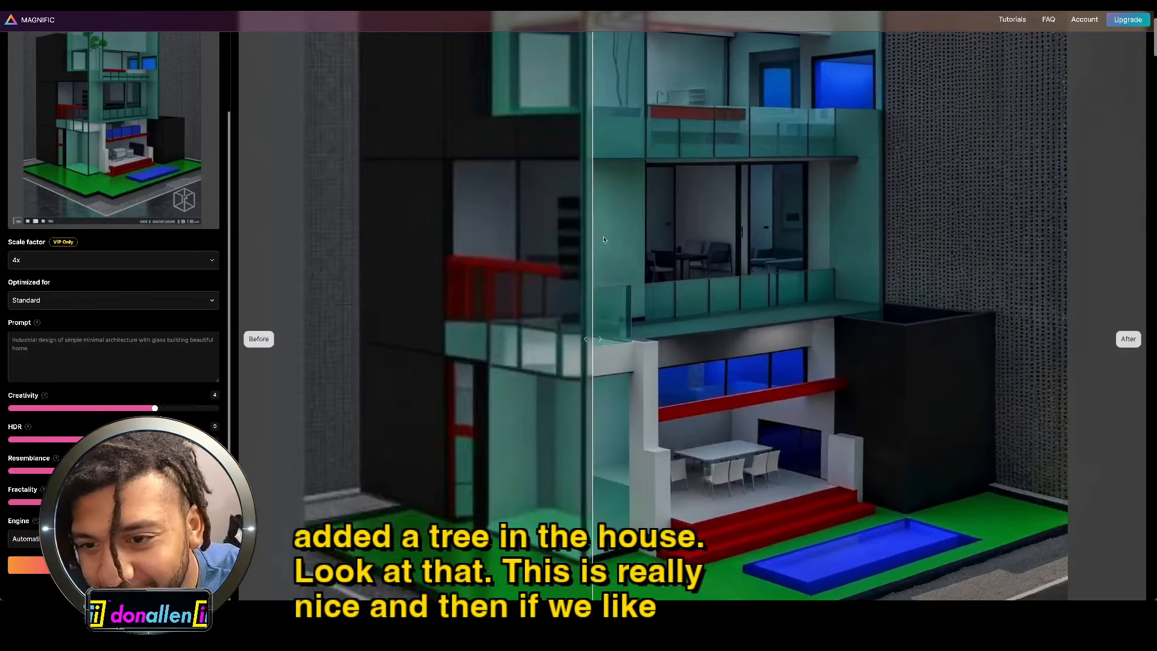
{"action": "scroll", "coordinate": [669, 236], "scroll_direction": "up", "scroll_amount": 1}
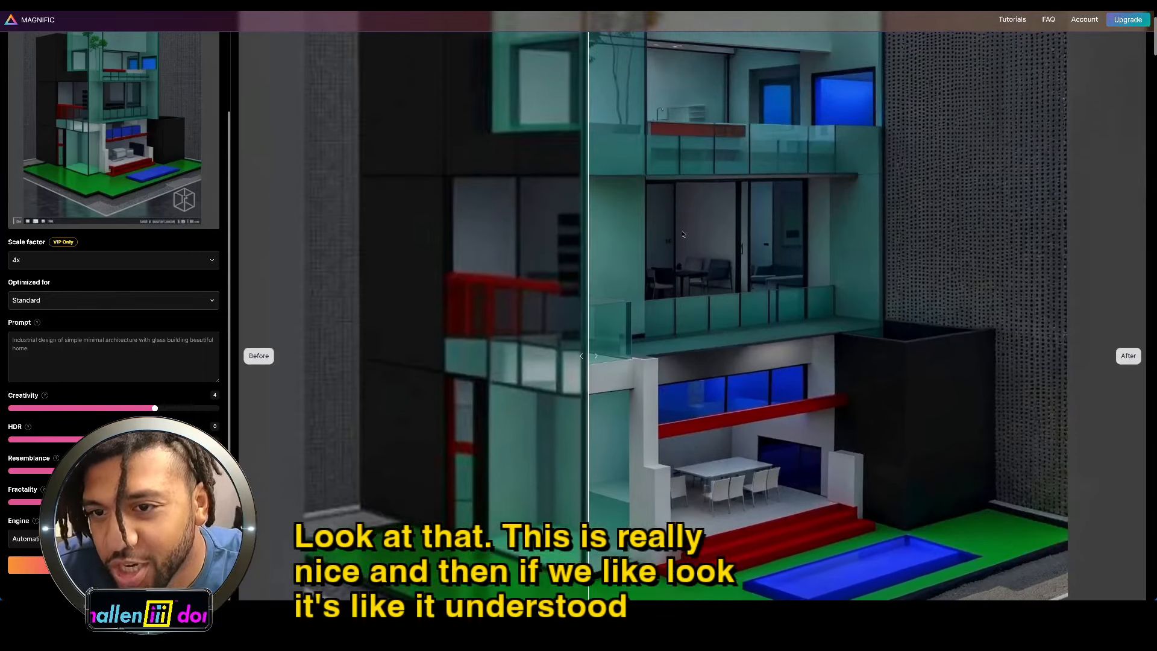
{"action": "scroll", "coordinate": [712, 378], "scroll_direction": "down", "scroll_amount": 2}
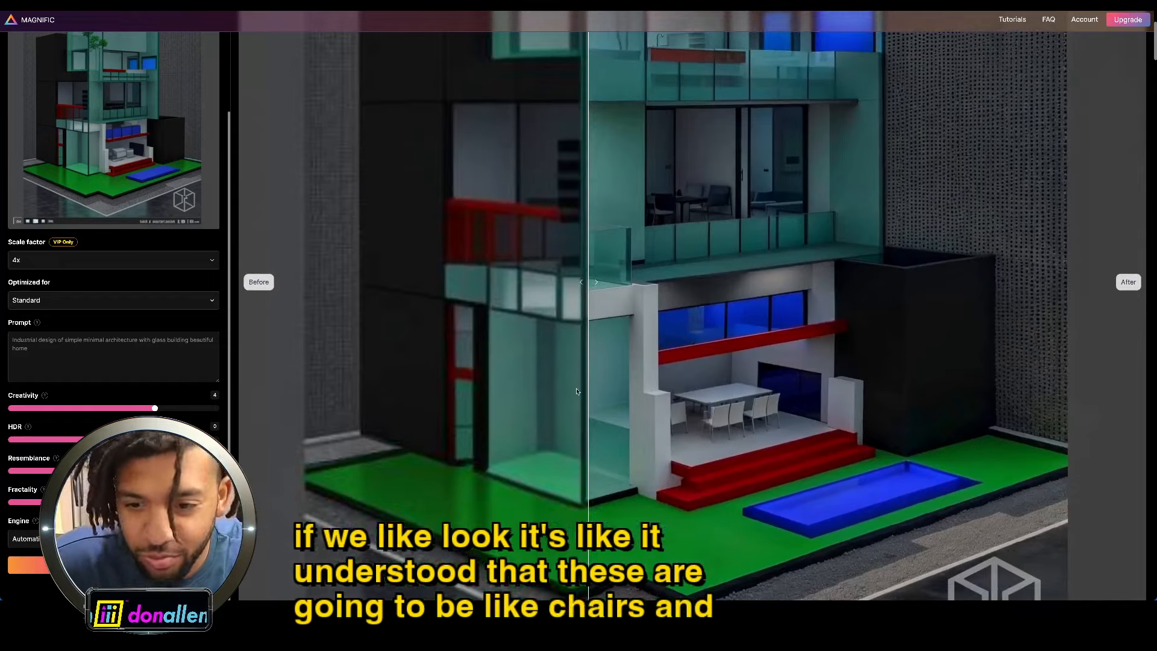
{"action": "scroll", "coordinate": [761, 403], "scroll_direction": "down", "scroll_amount": 3}
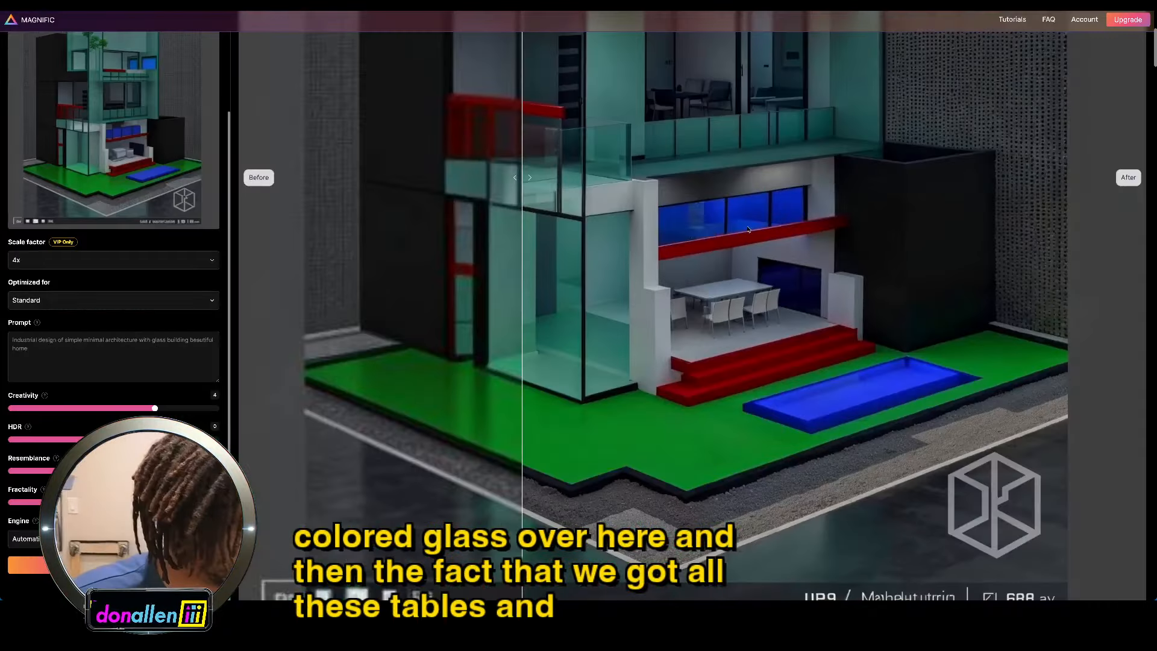
{"action": "scroll", "coordinate": [612, 234], "scroll_direction": "down", "scroll_amount": 2}
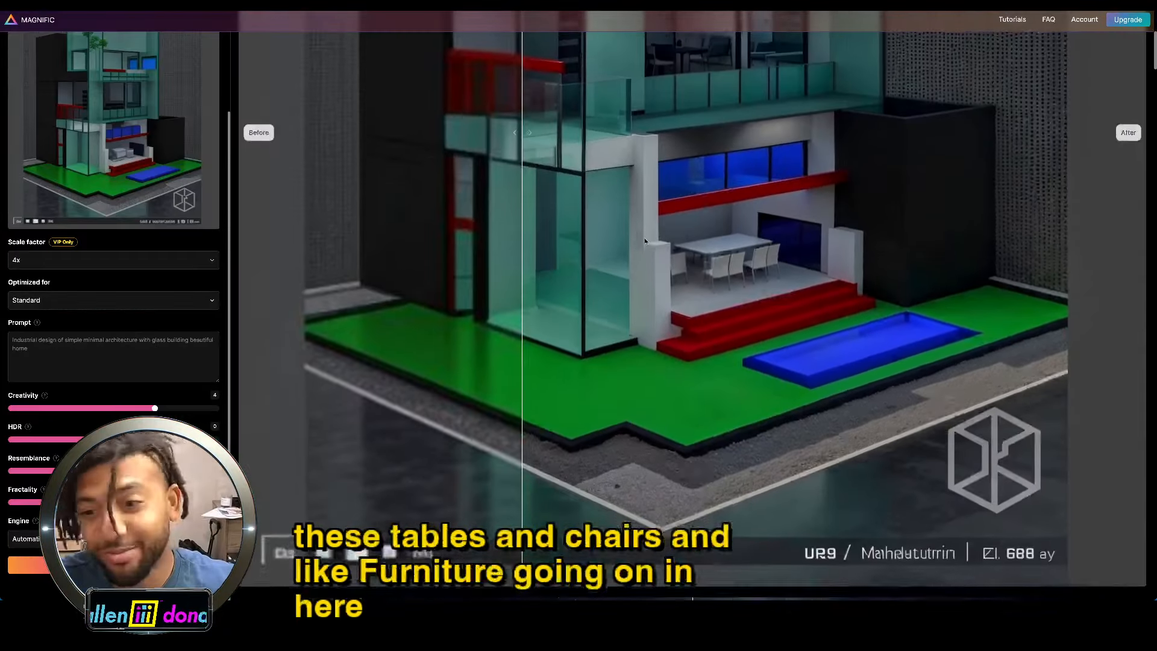
{"action": "scroll", "coordinate": [641, 242], "scroll_direction": "down", "scroll_amount": 1}
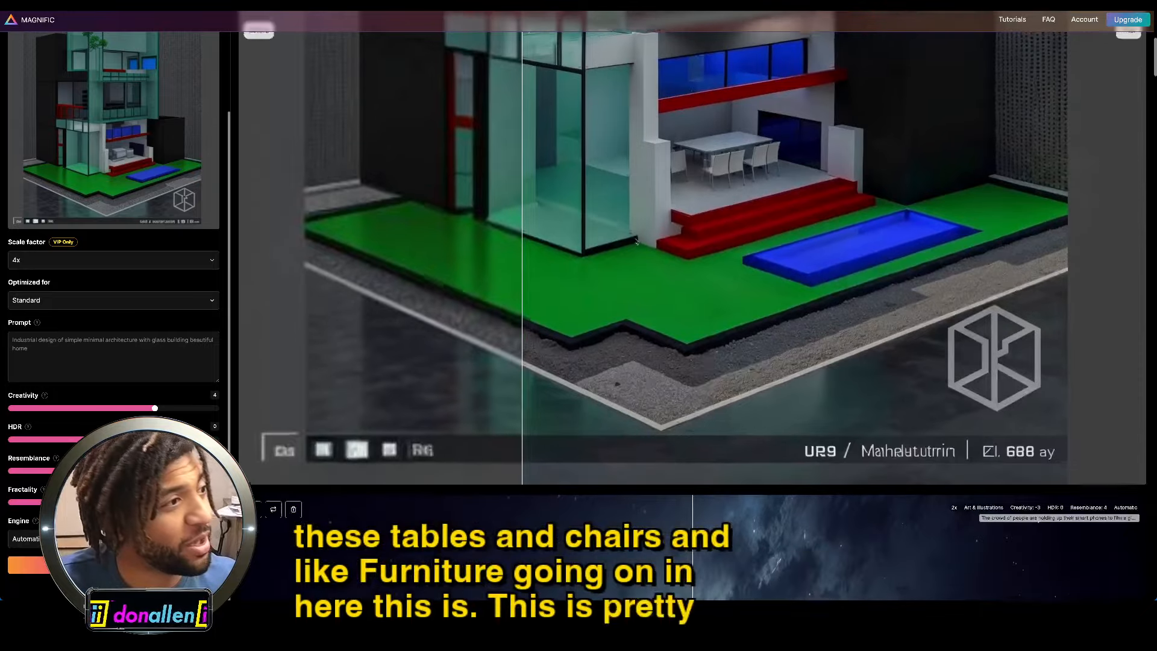
{"action": "scroll", "coordinate": [640, 243], "scroll_direction": "up", "scroll_amount": 3}
{"action": "scroll", "coordinate": [640, 243], "scroll_direction": "down", "scroll_amount": 1}
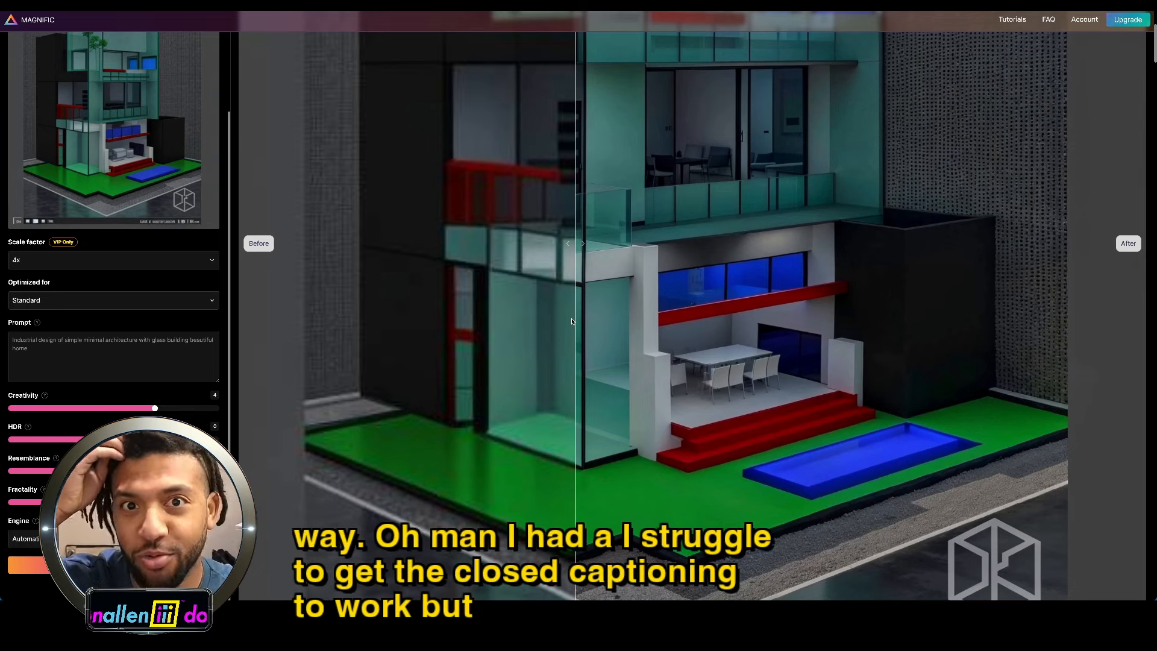
Step: Sweep the before-and-after divider across the house's glass entrance and upper floors to check the added detail
{"action": "left_click_drag", "start_coordinate": [573, 321], "coordinate": [690, 371]}
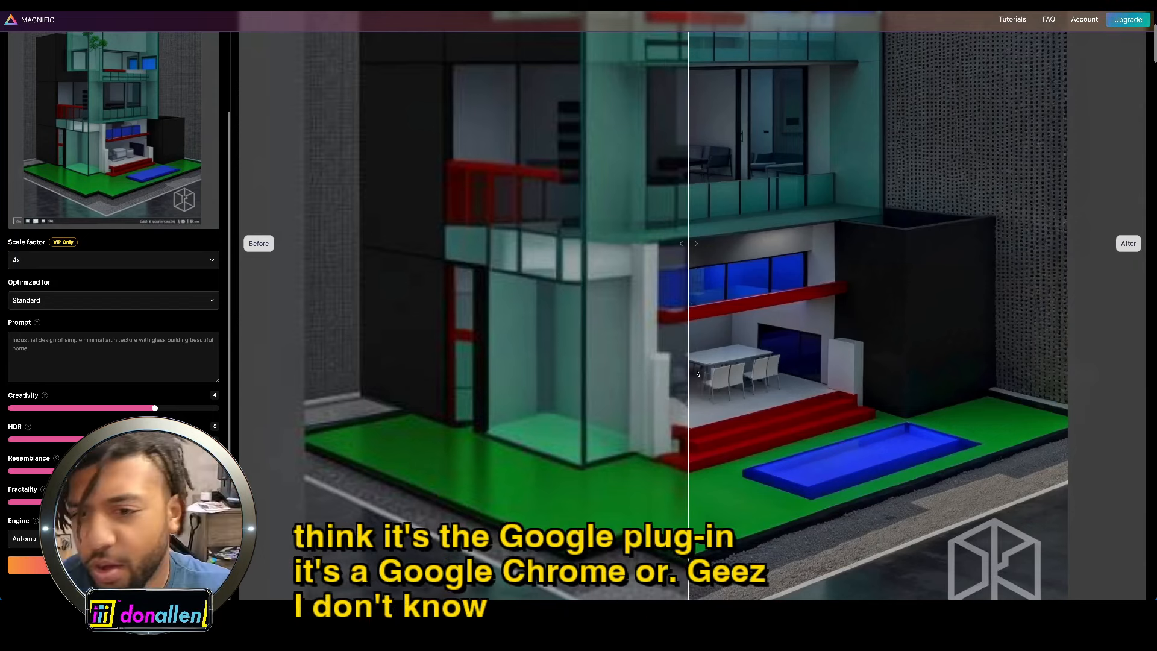
{"action": "left_click_drag", "start_coordinate": [688, 357], "coordinate": [565, 385]}
{"action": "scroll", "coordinate": [565, 384], "scroll_direction": "up", "scroll_amount": 5}
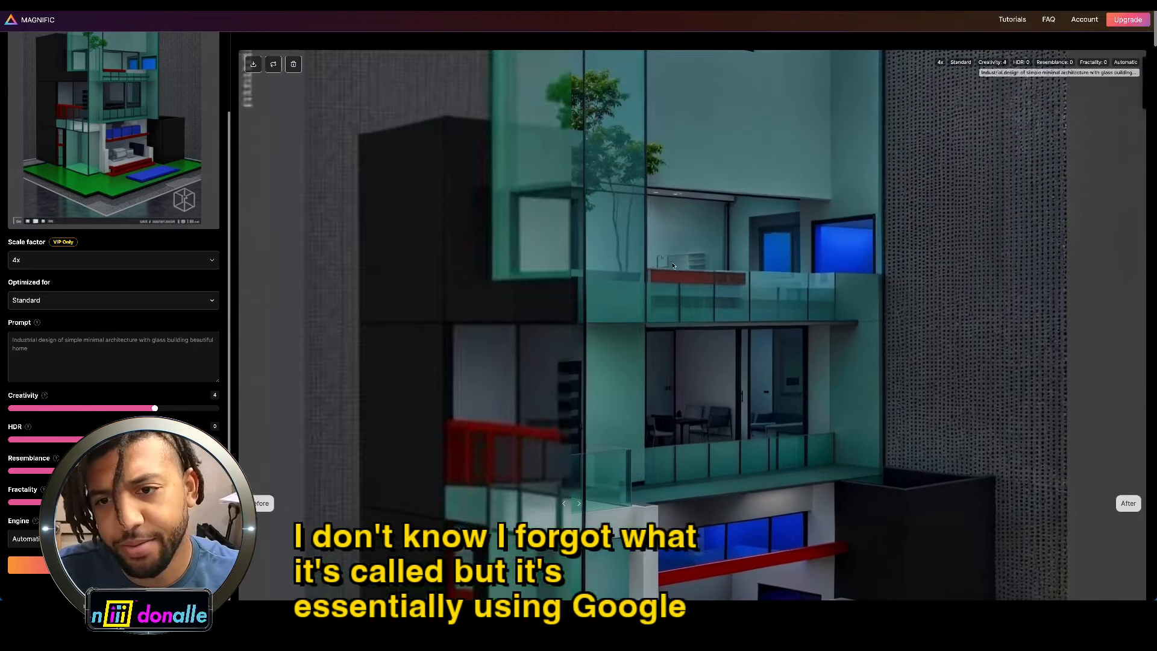
{"action": "left_click_drag", "start_coordinate": [568, 301], "coordinate": [703, 329]}
{"action": "scroll", "coordinate": [756, 332], "scroll_direction": "down", "scroll_amount": 5}
{"action": "scroll", "coordinate": [755, 332], "scroll_direction": "down", "scroll_amount": 2}
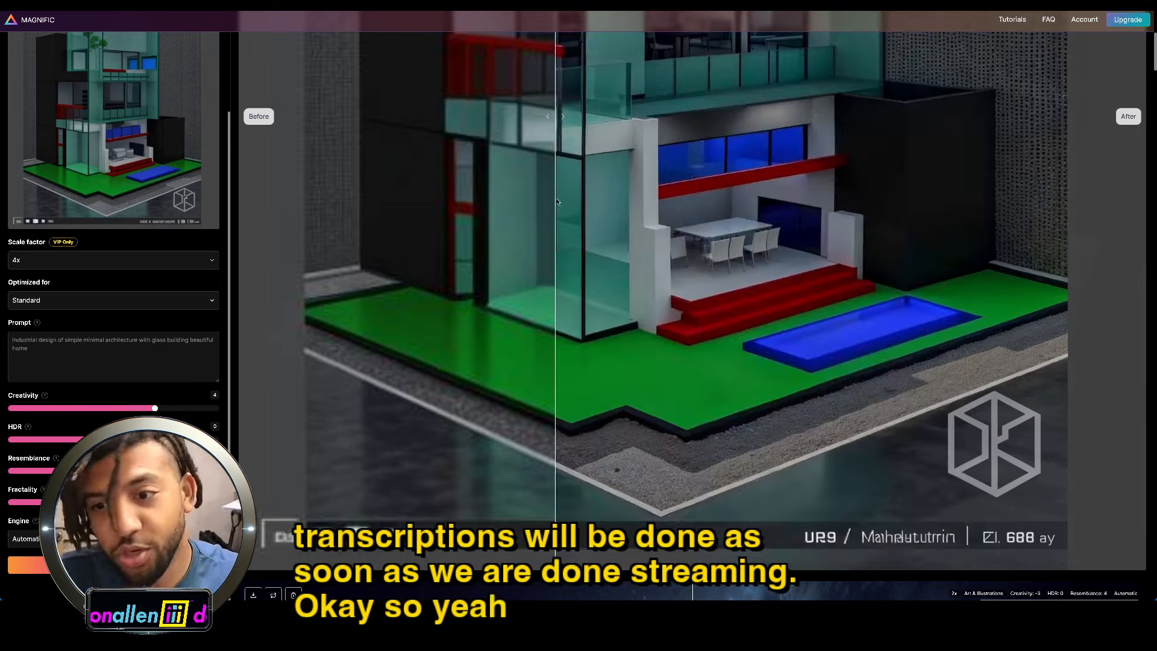
{"action": "scroll", "coordinate": [593, 200], "scroll_direction": "up", "scroll_amount": 1}
{"action": "scroll", "coordinate": [593, 200], "scroll_direction": "up", "scroll_amount": 5}
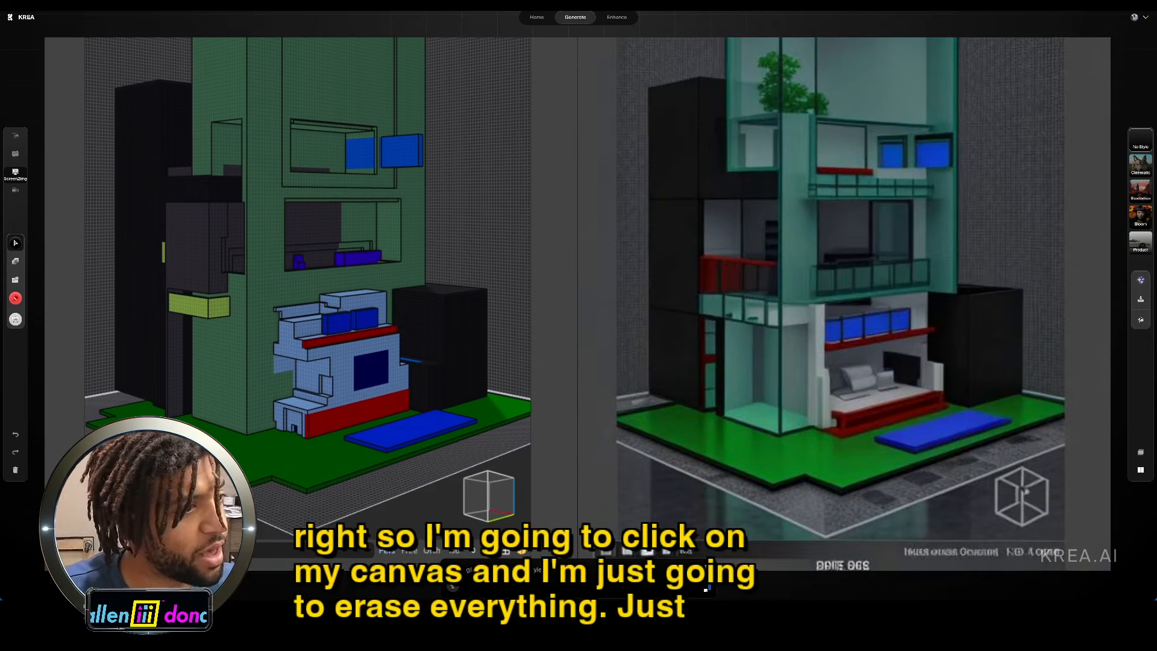
Step: Switch to the Krea and MagicaVoxel setup and erase all the house's voxel shapes, leaving an empty canvas
{"action": "left_click", "coordinate": [264, 469]}
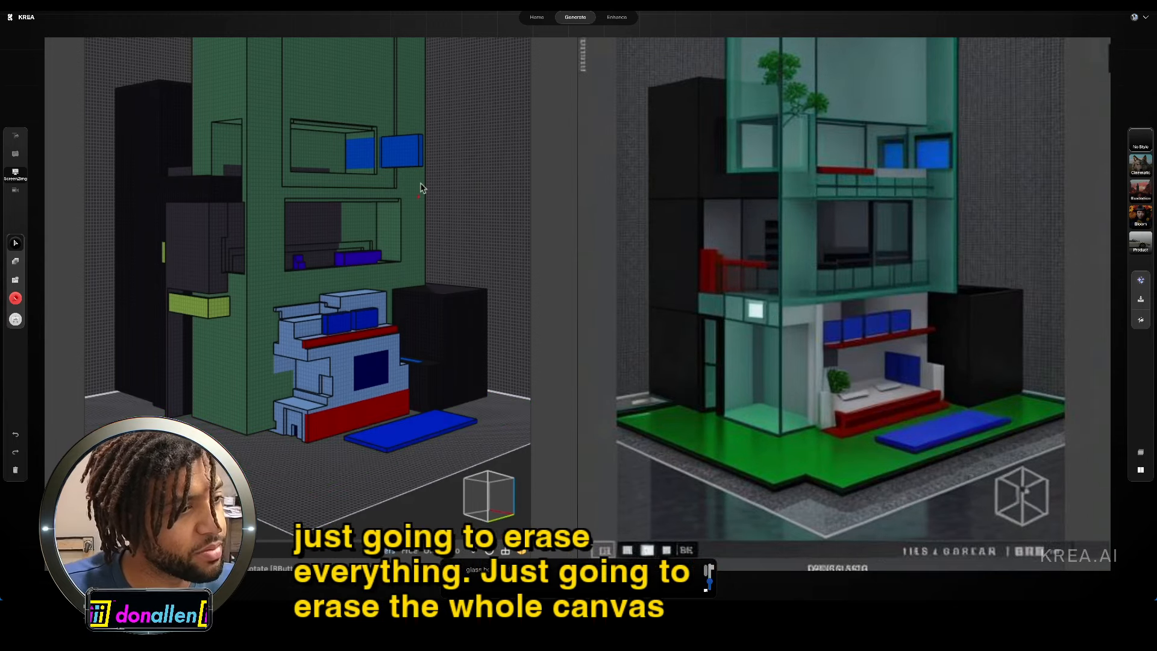
{"action": "left_click", "coordinate": [377, 203]}
{"action": "left_click", "coordinate": [369, 336]}
{"action": "left_click", "coordinate": [307, 328]}
{"action": "left_click", "coordinate": [323, 329]}
{"action": "left_click", "coordinate": [307, 352]}
{"action": "left_click", "coordinate": [265, 373]}
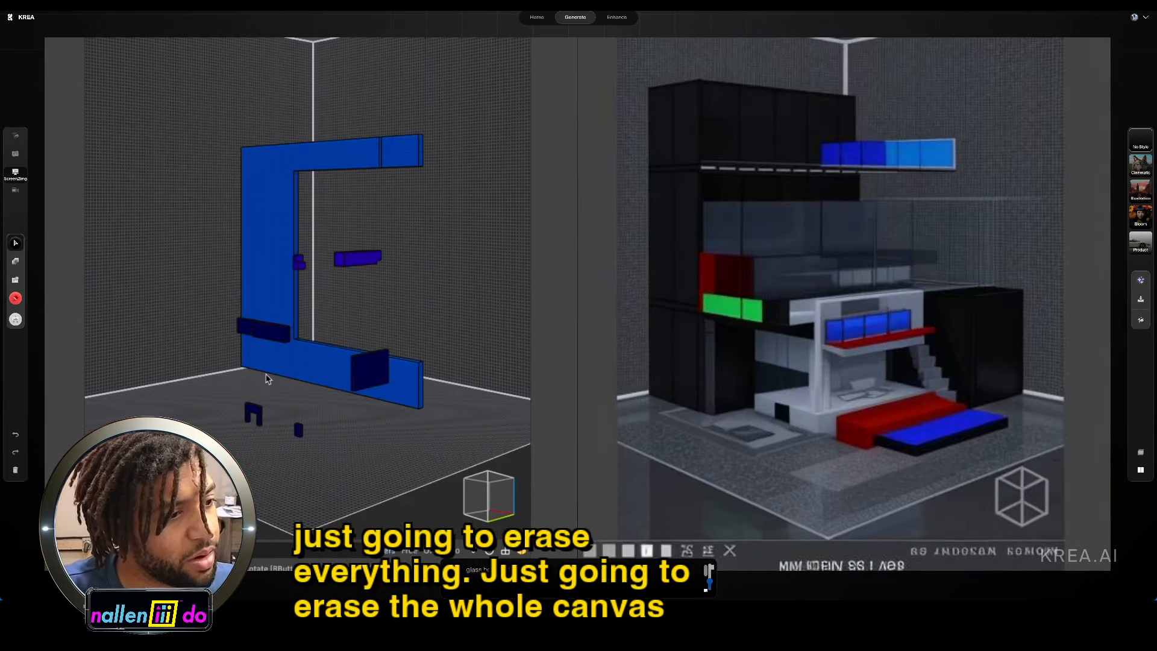
{"action": "left_click", "coordinate": [262, 416]}
{"action": "left_click", "coordinate": [323, 368]}
{"action": "left_click", "coordinate": [298, 263]}
{"action": "left_click", "coordinate": [348, 260]}
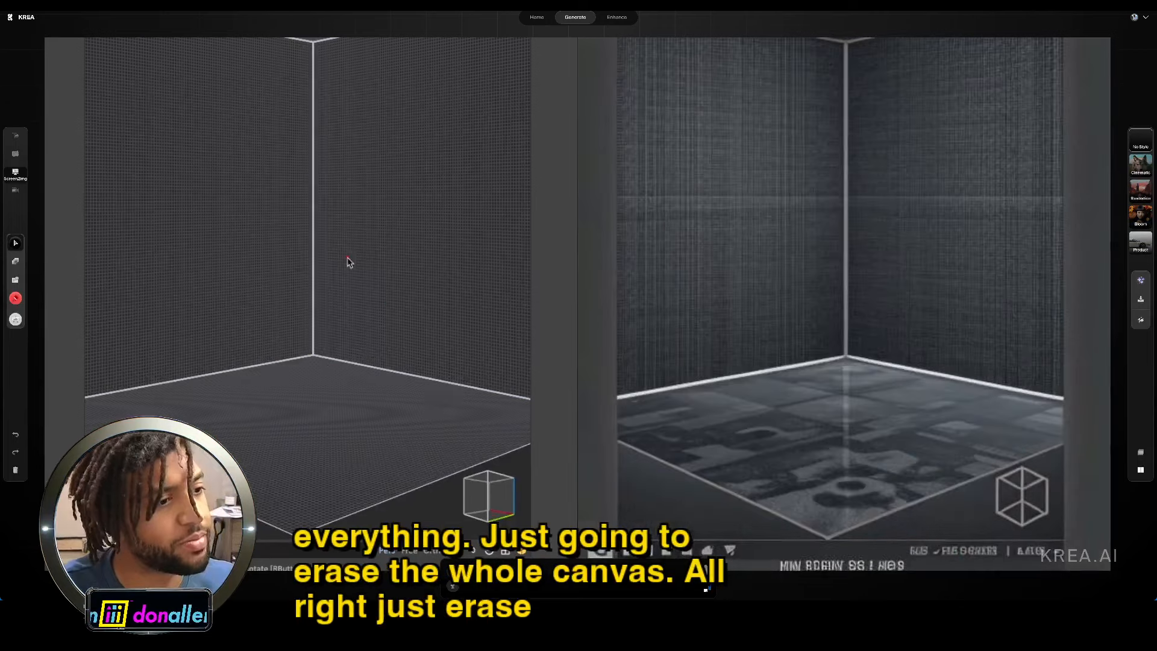
Step: Replace the Krea prompt with "futuristic factory building interior design"
{"action": "mouse_move", "coordinate": [363, 216]}
{"action": "right_mouse_down"}
{"action": "mouse_move", "coordinate": [364, 236]}
{"action": "mouse_move", "coordinate": [373, 221]}
{"action": "mouse_move", "coordinate": [355, 211]}
{"action": "right_mouse_up"}
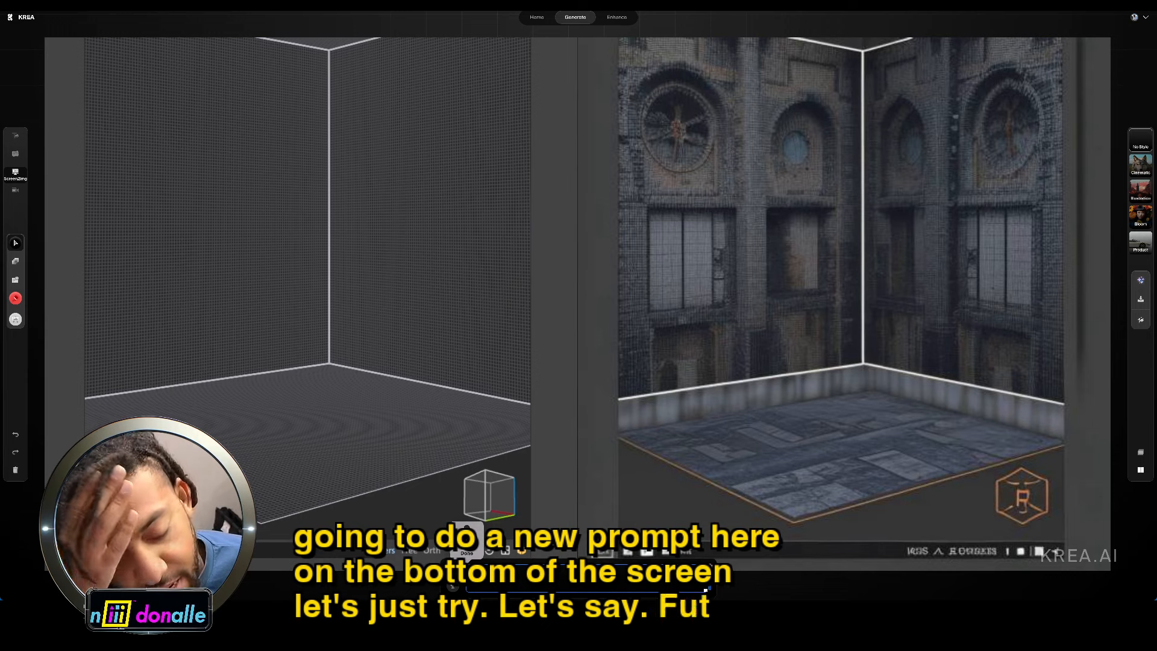
{"action": "type", "text": "f"}
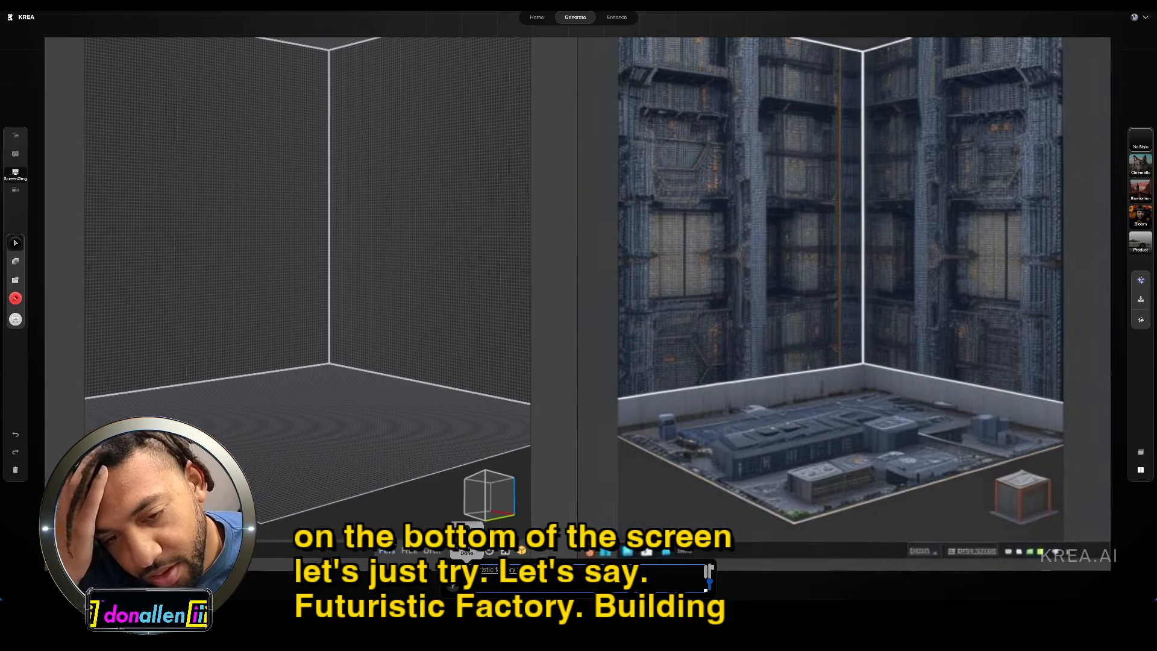
{"action": "type", "text": "gn"}
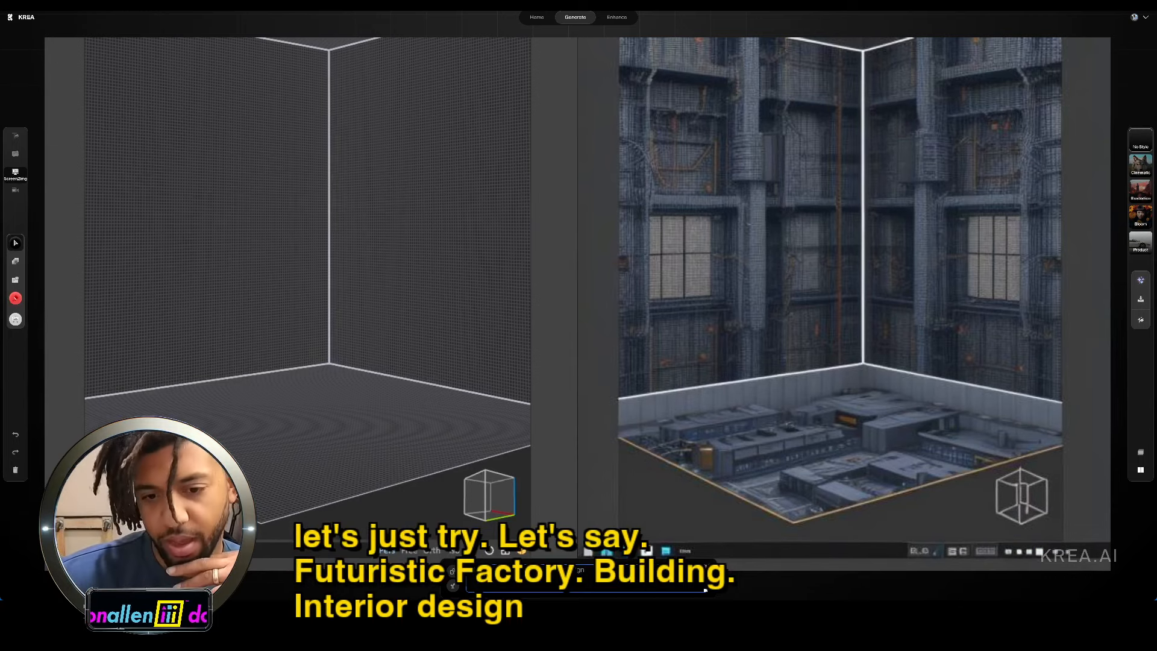
Step: Turn off the grid and build a tall dark block and a lower one beside it, raised from floor slabs
{"action": "left_click_drag", "start_coordinate": [290, 361], "coordinate": [301, 291]}
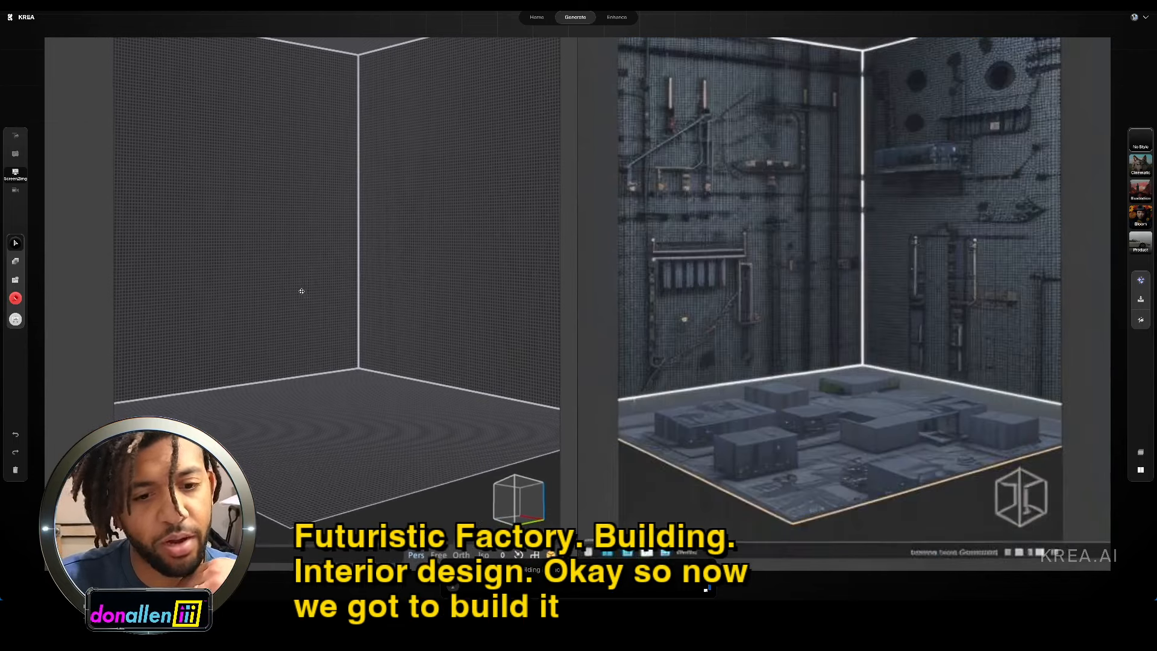
{"action": "left_click_drag", "start_coordinate": [374, 255], "coordinate": [287, 245]}
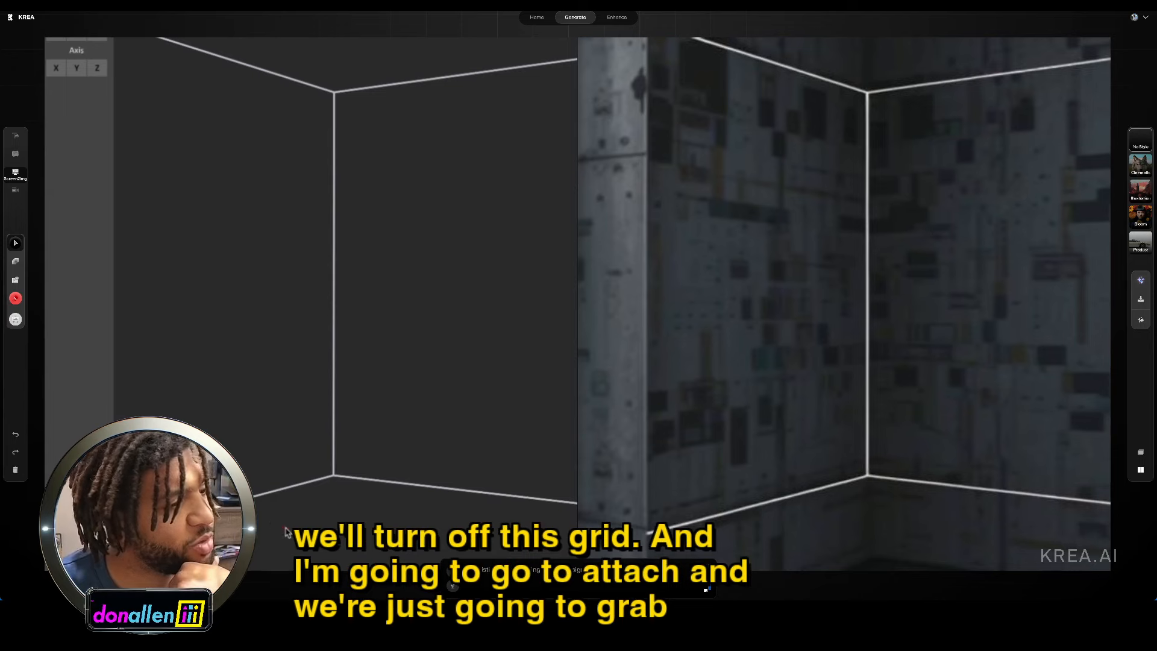
{"action": "left_click_drag", "start_coordinate": [268, 558], "coordinate": [499, 519]}
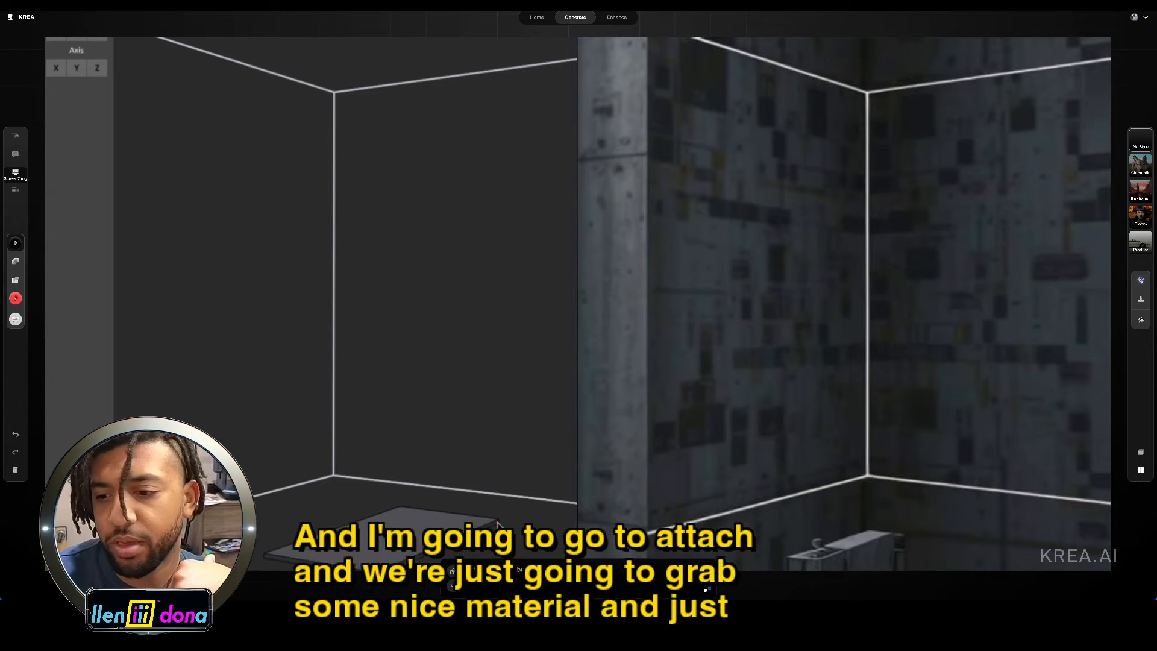
{"action": "left_click_drag", "start_coordinate": [281, 546], "coordinate": [564, 528]}
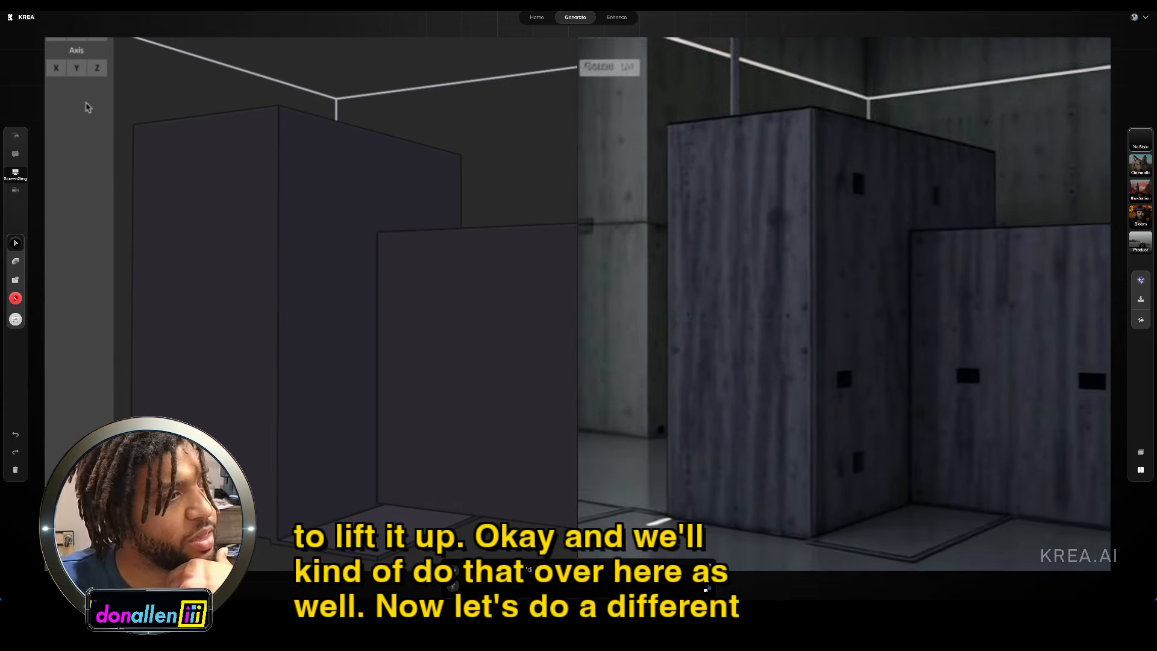
Step: Attach a flat roof slab in a lighter color on top of the tall block, overhanging the lower one, and view it all around
{"action": "mouse_move", "coordinate": [124, 126]}
{"action": "left_mouse_down"}
{"action": "mouse_move", "coordinate": [376, 28]}
{"action": "mouse_move", "coordinate": [572, 25]}
{"action": "mouse_move", "coordinate": [545, 26]}
{"action": "mouse_move", "coordinate": [545, 71]}
{"action": "left_mouse_up"}
{"action": "middle_click_drag", "start_coordinate": [393, 219], "coordinate": [392, 258]}
{"action": "scroll", "coordinate": [397, 251], "scroll_direction": "down", "scroll_amount": 6}
{"action": "scroll", "coordinate": [400, 248], "scroll_direction": "up", "scroll_amount": 3}
{"action": "scroll", "coordinate": [257, 290], "scroll_direction": "up", "scroll_amount": 3}
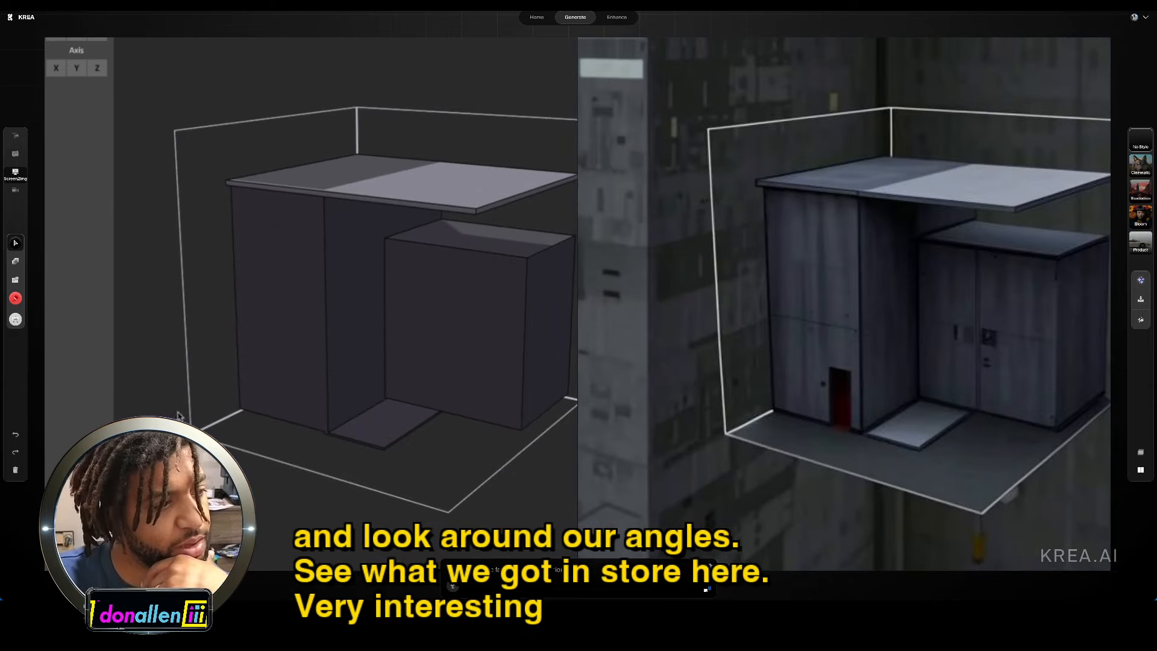
Step: Add a small low box at the front corner of the tall block and a long thin slab along the front floor edge
{"action": "left_click_drag", "start_coordinate": [214, 401], "coordinate": [262, 430]}
{"action": "right_click_drag", "start_coordinate": [315, 439], "coordinate": [278, 440]}
{"action": "mouse_move", "coordinate": [278, 444]}
{"action": "left_mouse_down"}
{"action": "mouse_move", "coordinate": [416, 491]}
{"action": "mouse_move", "coordinate": [405, 482]}
{"action": "left_mouse_up"}
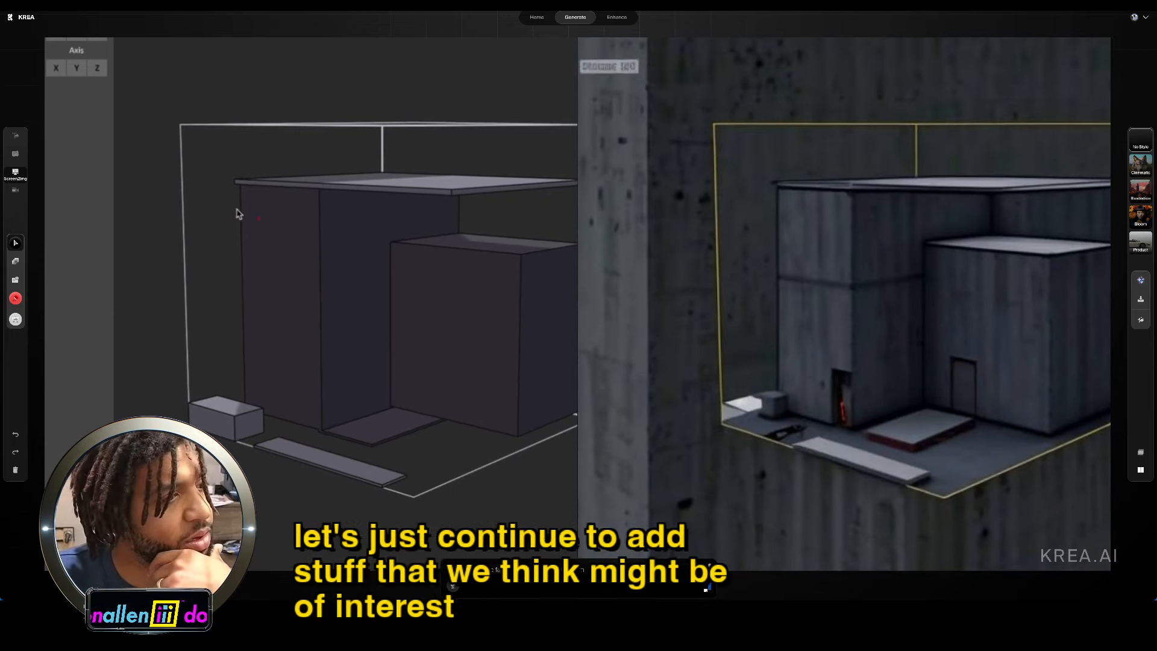
Step: Attach light panels to the tall block's front and the lower block's side, plus a narrow strip high on the lower block's front
{"action": "mouse_move", "coordinate": [247, 207]}
{"action": "left_mouse_down"}
{"action": "mouse_move", "coordinate": [301, 362]}
{"action": "mouse_move", "coordinate": [302, 437]}
{"action": "mouse_move", "coordinate": [312, 430]}
{"action": "left_mouse_up"}
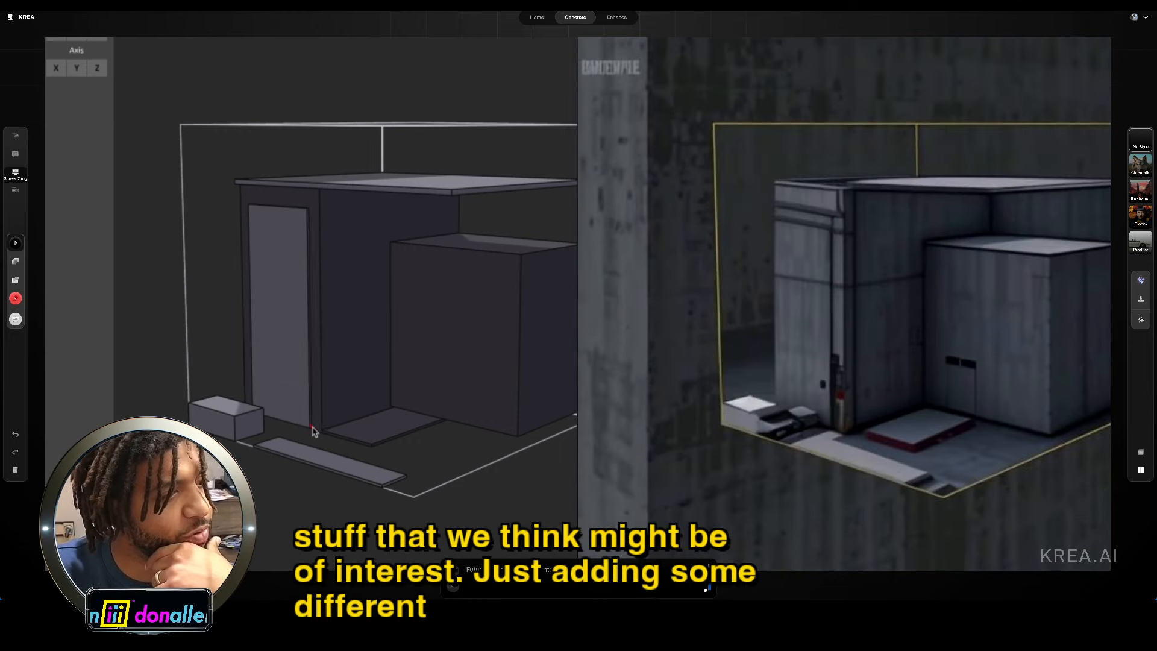
{"action": "mouse_move", "coordinate": [403, 250]}
{"action": "left_mouse_down"}
{"action": "mouse_move", "coordinate": [544, 281]}
{"action": "mouse_move", "coordinate": [555, 413]}
{"action": "mouse_move", "coordinate": [573, 415]}
{"action": "left_mouse_up"}
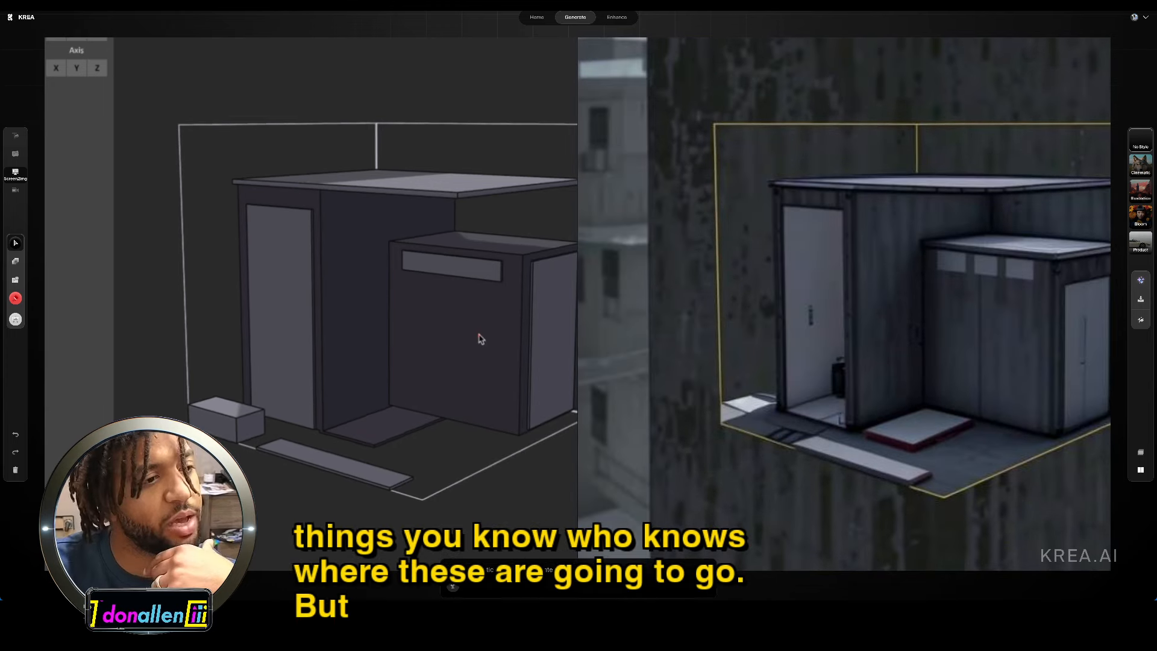
{"action": "right_click_drag", "start_coordinate": [485, 336], "coordinate": [590, 335]}
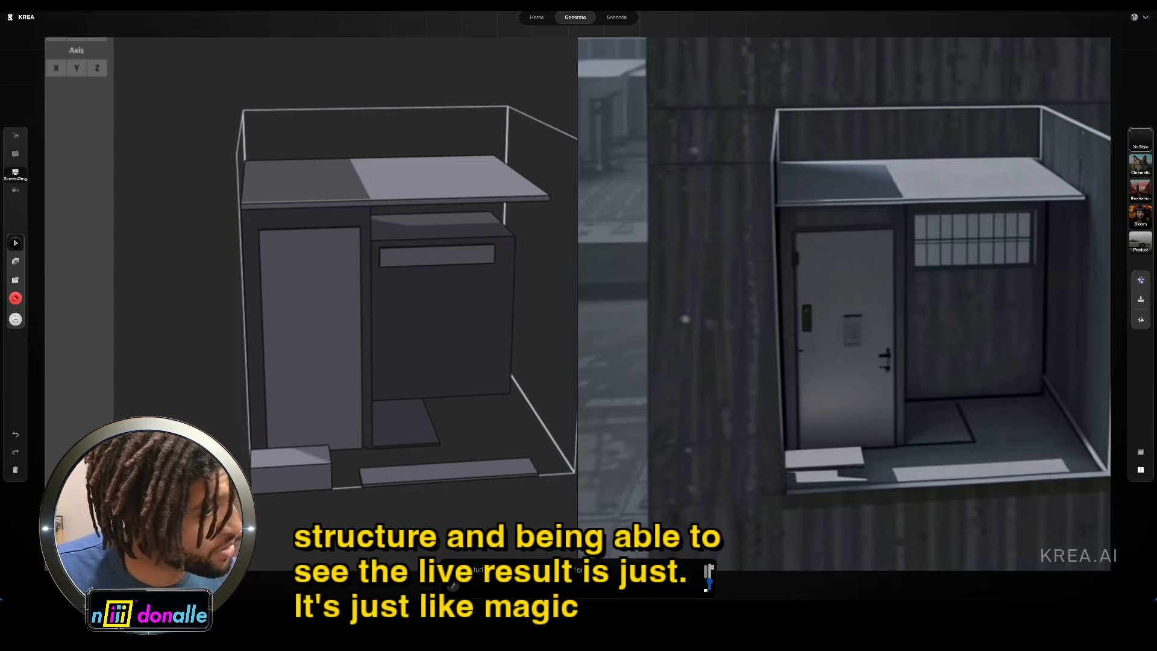
{"action": "right_click_drag", "start_coordinate": [446, 420], "coordinate": [382, 406]}
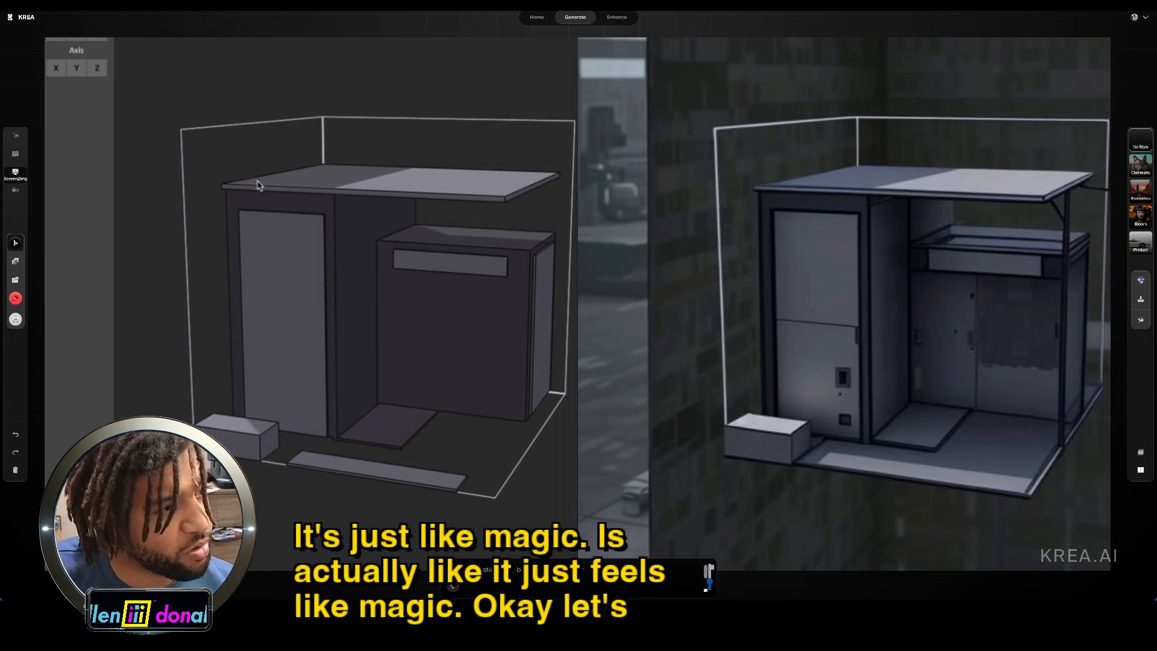
Step: Build a thick block in a darker color on top of the roof slab, inset from its edges
{"action": "right_click_drag", "start_coordinate": [257, 186], "coordinate": [250, 218]}
{"action": "left_click_drag", "start_coordinate": [239, 189], "coordinate": [548, 129]}
{"action": "right_click_drag", "start_coordinate": [259, 262], "coordinate": [245, 196]}
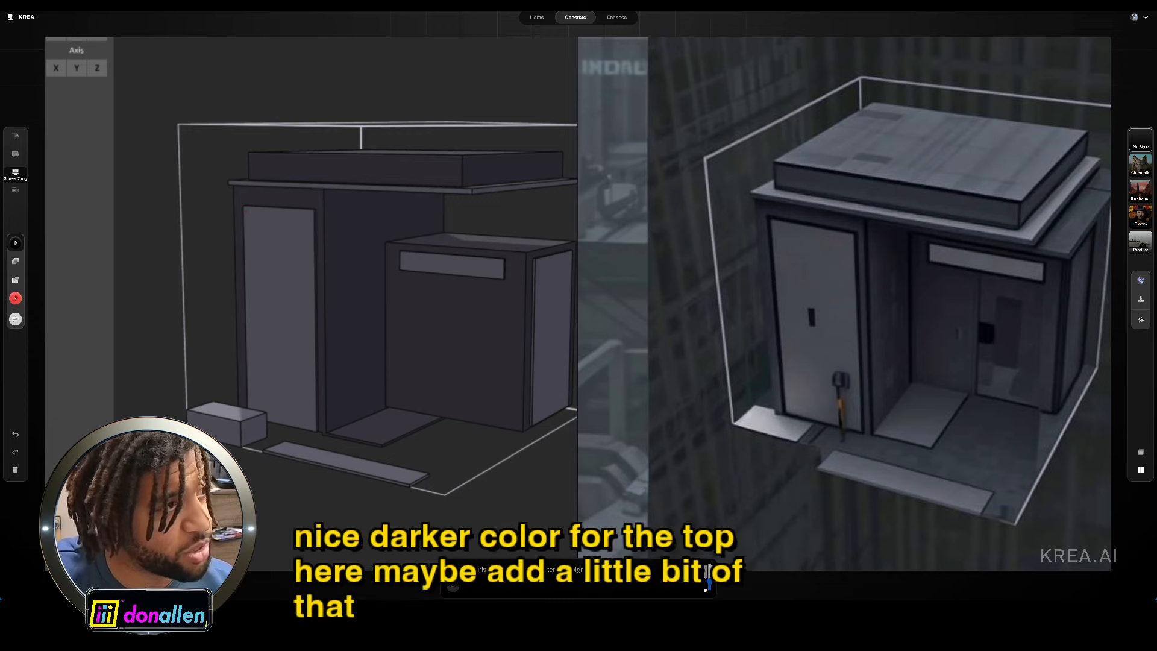
Step: Erase a section from the bottom of the lower block's front and side walls, leaving an open corner
{"action": "left_click_drag", "start_coordinate": [414, 424], "coordinate": [492, 338]}
{"action": "left_click_drag", "start_coordinate": [506, 377], "coordinate": [555, 348]}
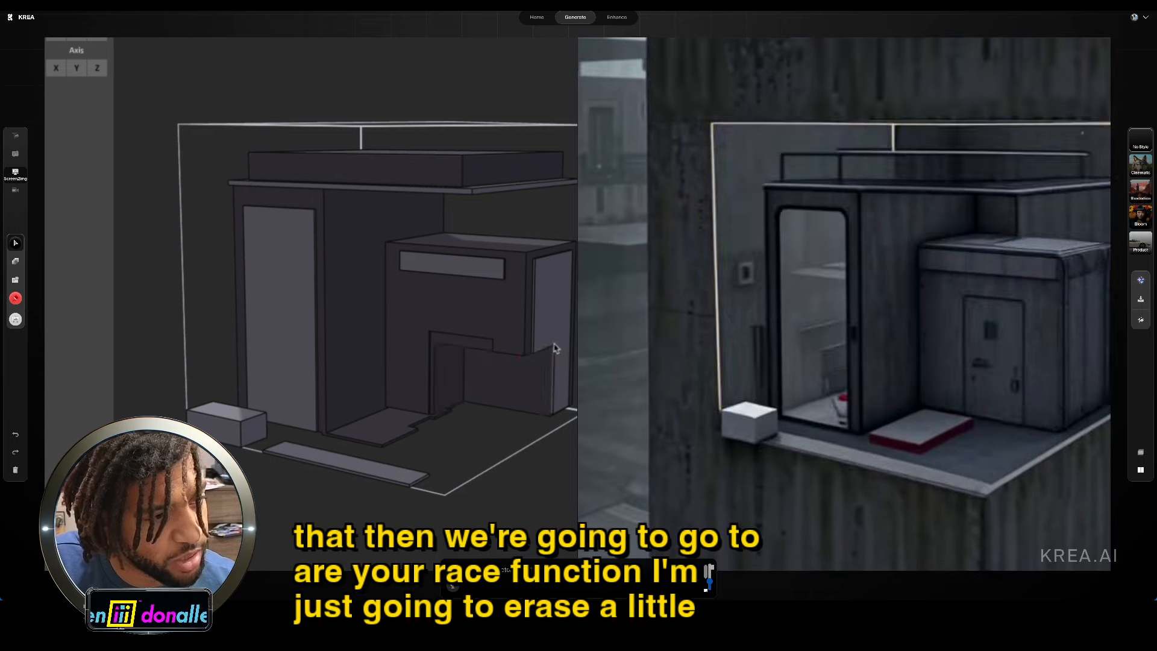
{"action": "middle_click_drag", "start_coordinate": [518, 341], "coordinate": [469, 356]}
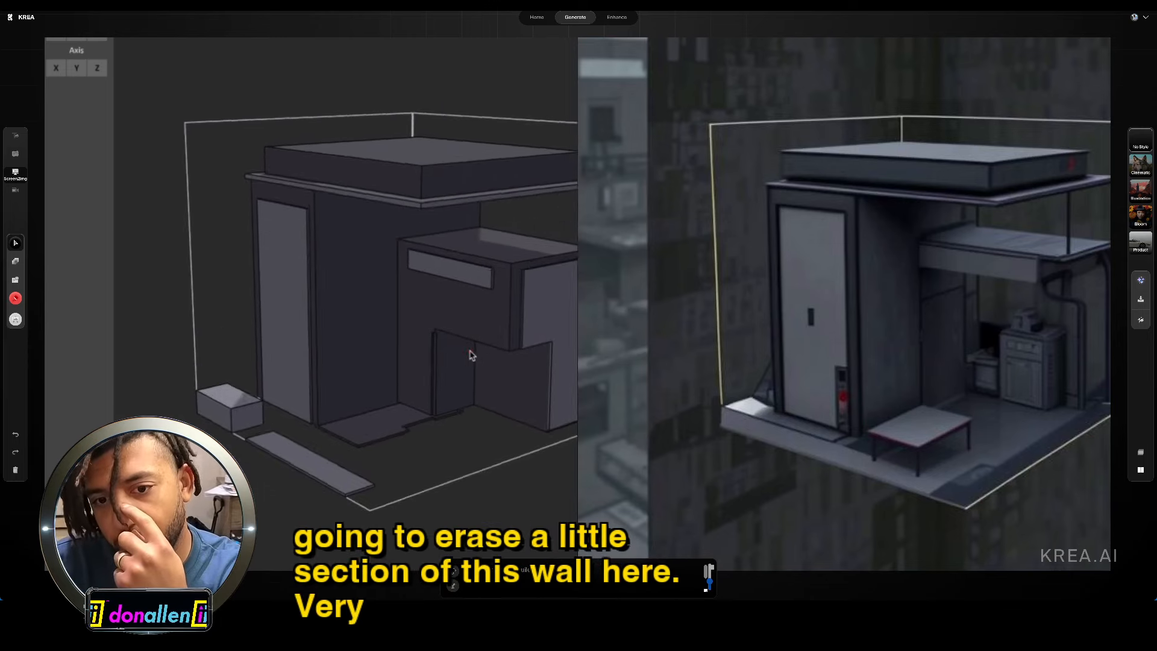
Step: Build a long light-colored planter box on the floor slab against the tall block's side wall
{"action": "scroll", "coordinate": [472, 355], "scroll_direction": "up", "scroll_amount": 5}
{"action": "scroll", "coordinate": [469, 352], "scroll_direction": "down", "scroll_amount": 5}
{"action": "scroll", "coordinate": [470, 354], "scroll_direction": "up", "scroll_amount": 5}
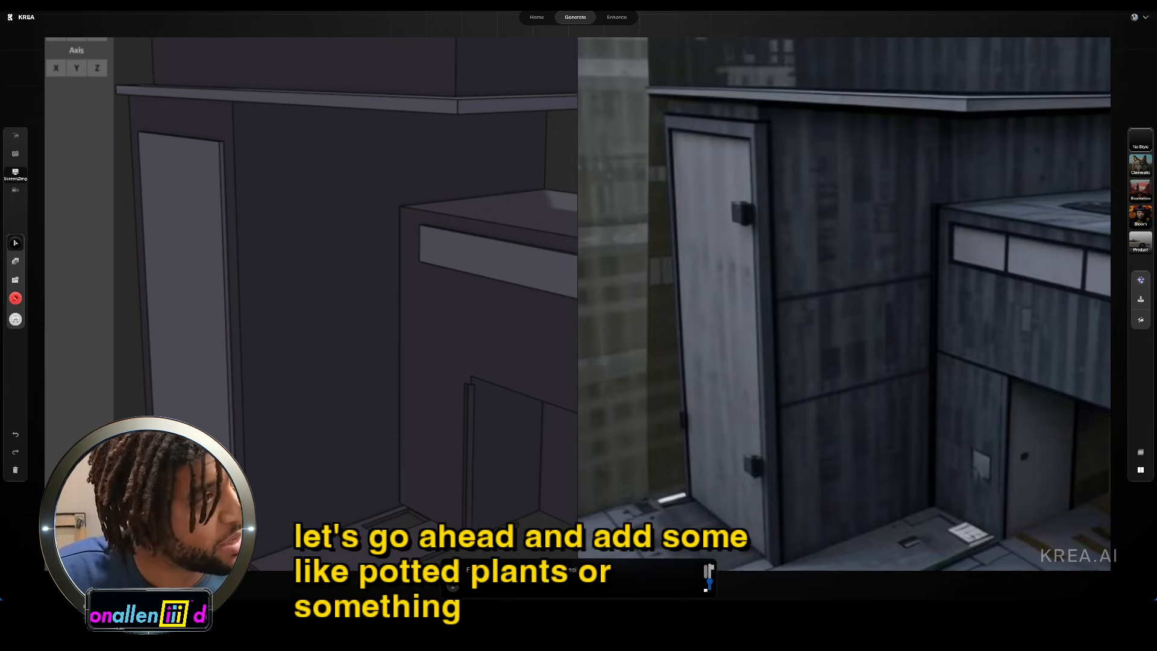
{"action": "left_click", "coordinate": [421, 496]}
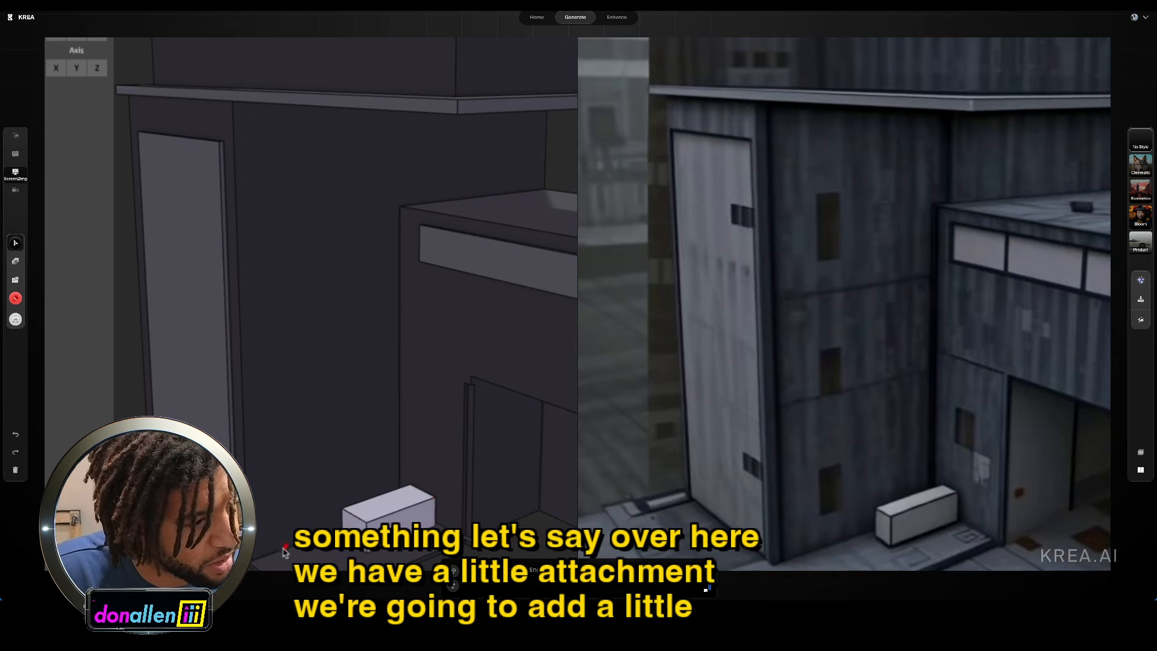
{"action": "left_click", "coordinate": [386, 511]}
{"action": "left_click_drag", "start_coordinate": [381, 519], "coordinate": [369, 526]}
{"action": "scroll", "coordinate": [364, 526], "scroll_direction": "down", "scroll_amount": 1}
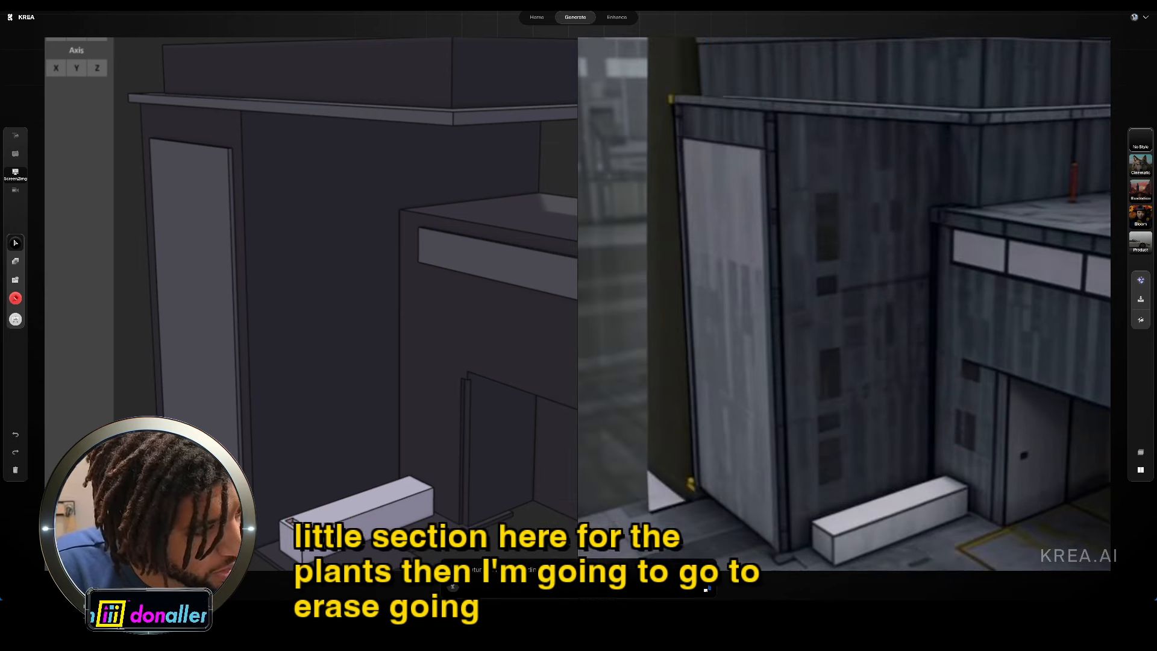
Step: Erase the inside of the planter box's top and a narrow strip along its long side
{"action": "left_click_drag", "start_coordinate": [371, 514], "coordinate": [425, 491]}
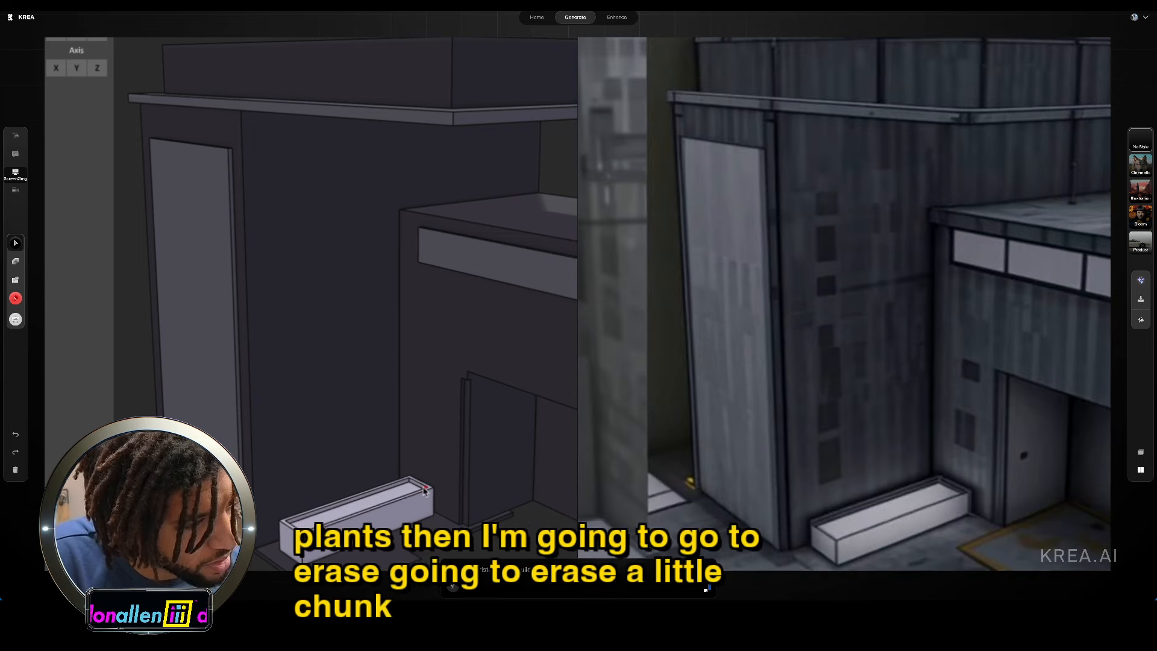
{"action": "mouse_move", "coordinate": [333, 523]}
{"action": "left_mouse_down"}
{"action": "mouse_move", "coordinate": [338, 557]}
{"action": "mouse_move", "coordinate": [426, 508]}
{"action": "left_mouse_up"}
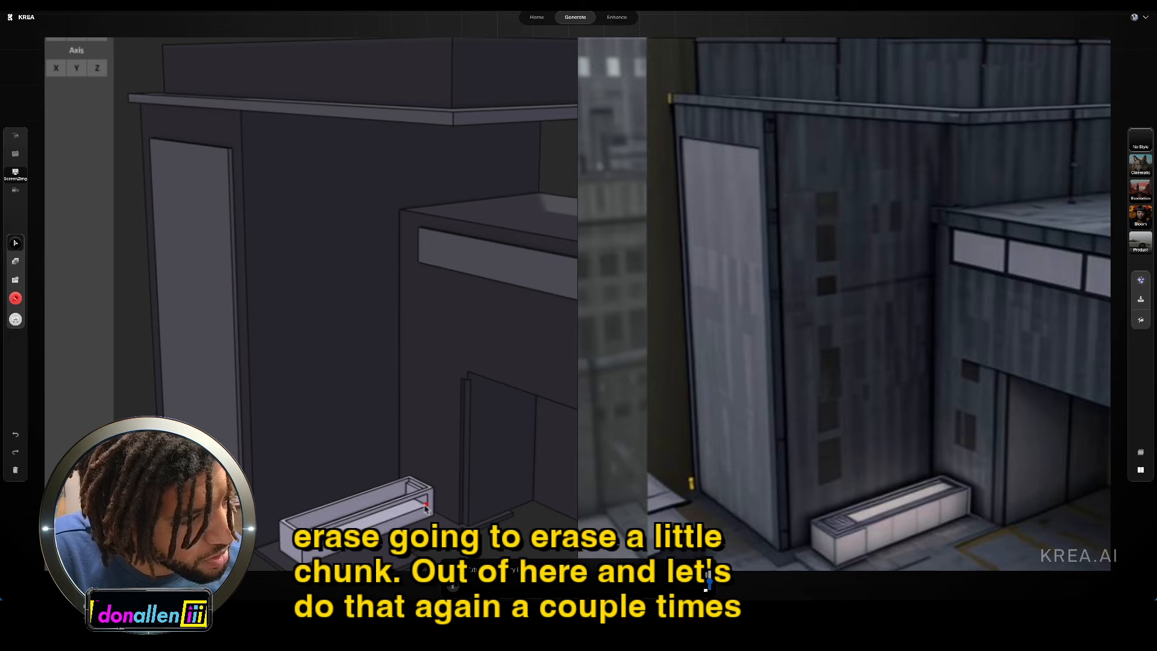
{"action": "scroll", "coordinate": [426, 508], "scroll_direction": "down", "scroll_amount": 1}
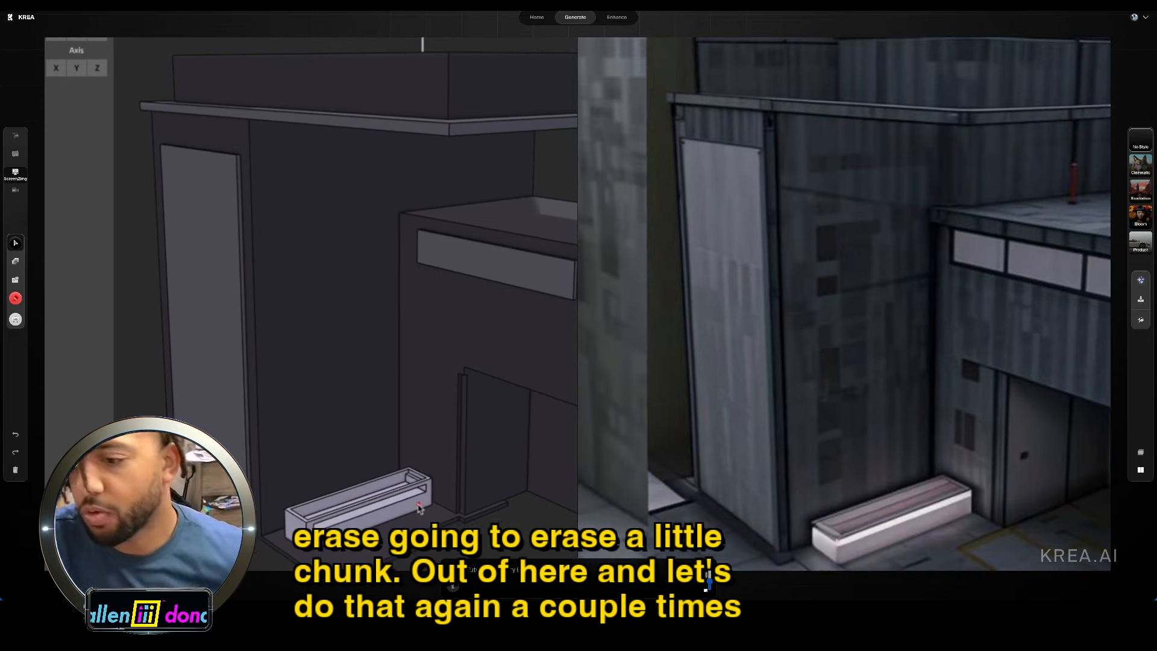
Step: Switch the MagicaVoxel camera to isometric view, facing the building's front corner
{"action": "scroll", "coordinate": [468, 431], "scroll_direction": "down", "scroll_amount": 5}
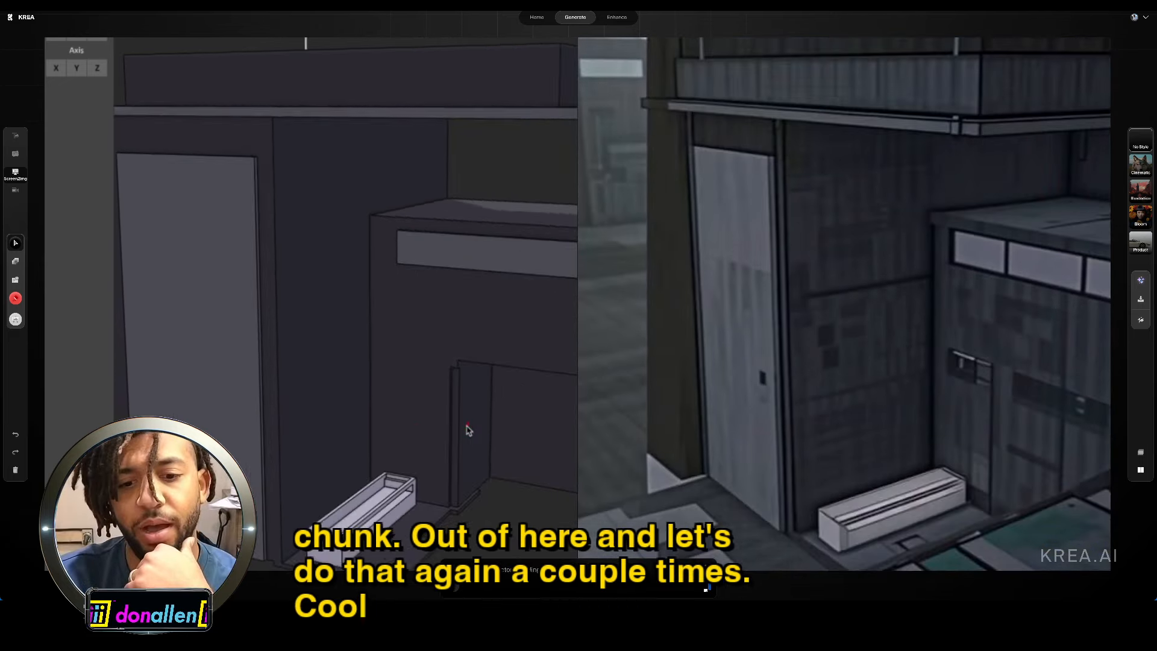
{"action": "scroll", "coordinate": [468, 430], "scroll_direction": "up", "scroll_amount": 3}
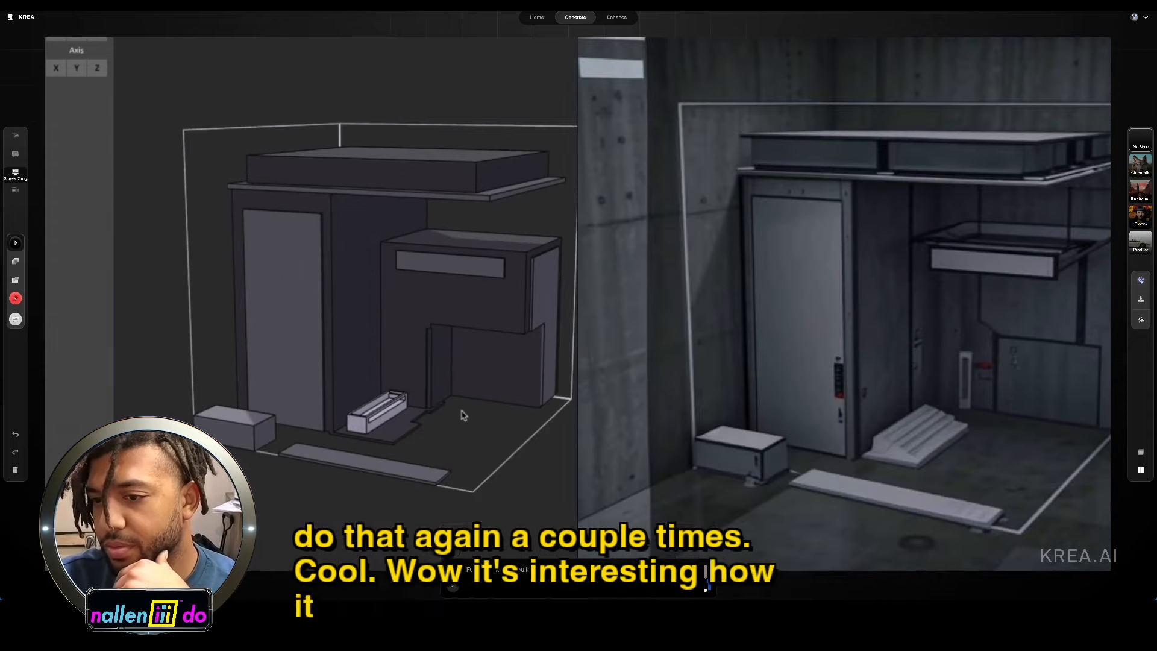
{"action": "middle_click_drag", "start_coordinate": [463, 414], "coordinate": [471, 413]}
{"action": "scroll", "coordinate": [469, 409], "scroll_direction": "up", "scroll_amount": 4}
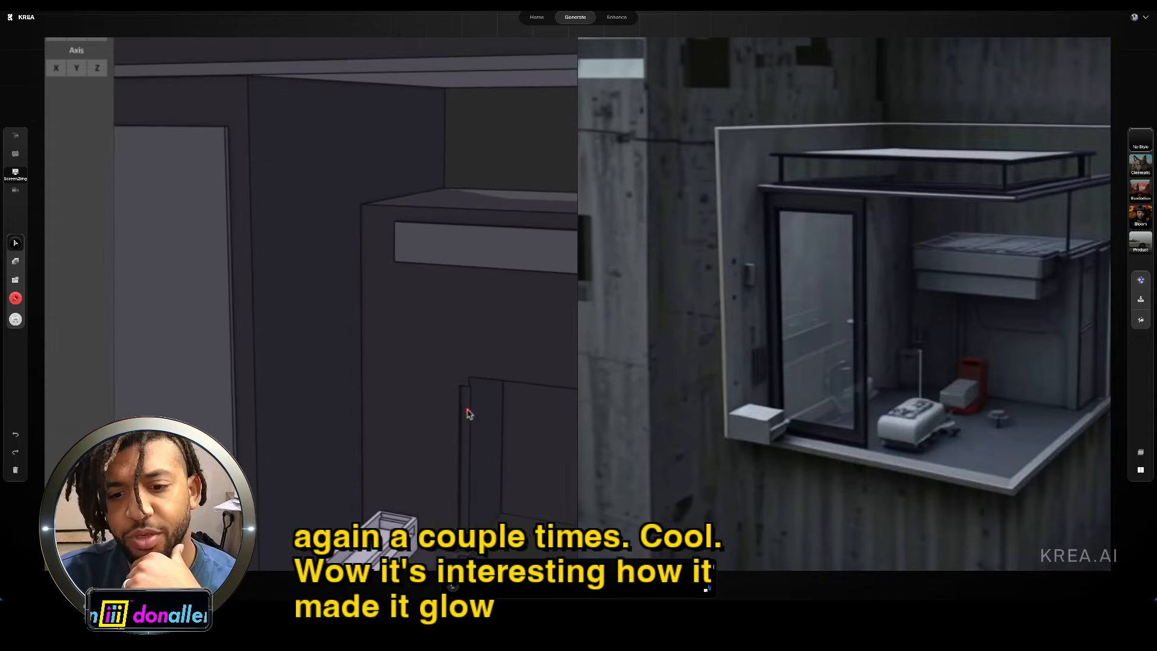
{"action": "scroll", "coordinate": [470, 415], "scroll_direction": "down", "scroll_amount": 3}
{"action": "middle_click_drag", "start_coordinate": [468, 414], "coordinate": [405, 421]}
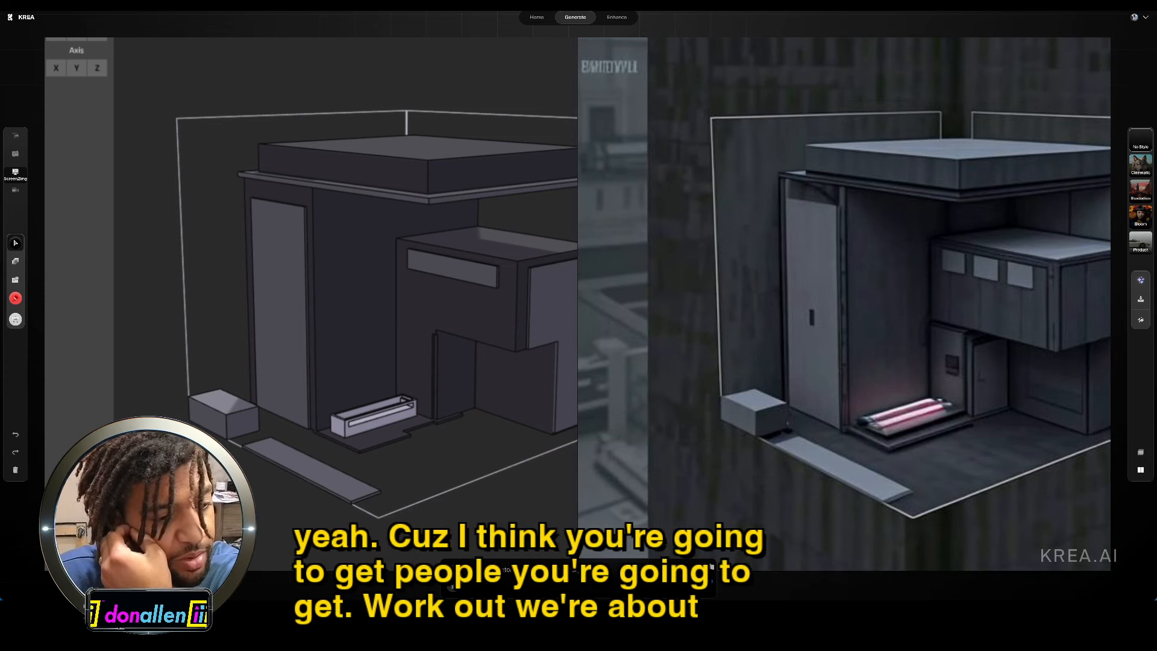
{"action": "key", "text": "KP_0"}
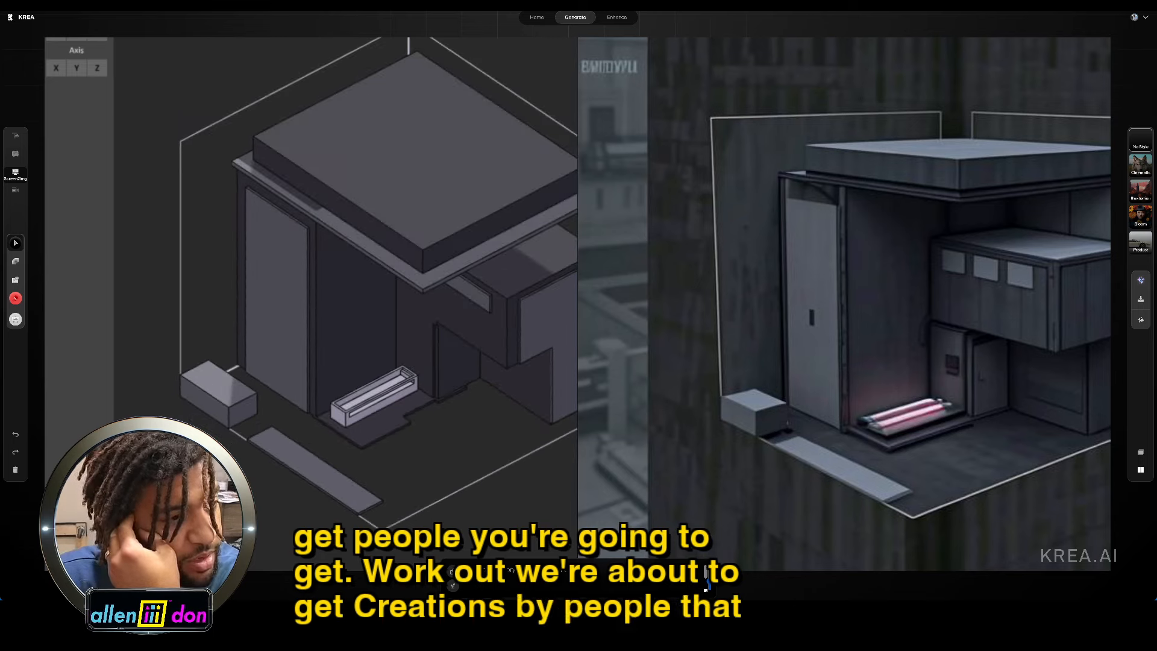
{"action": "right_click_drag", "start_coordinate": [481, 419], "coordinate": [503, 429]}
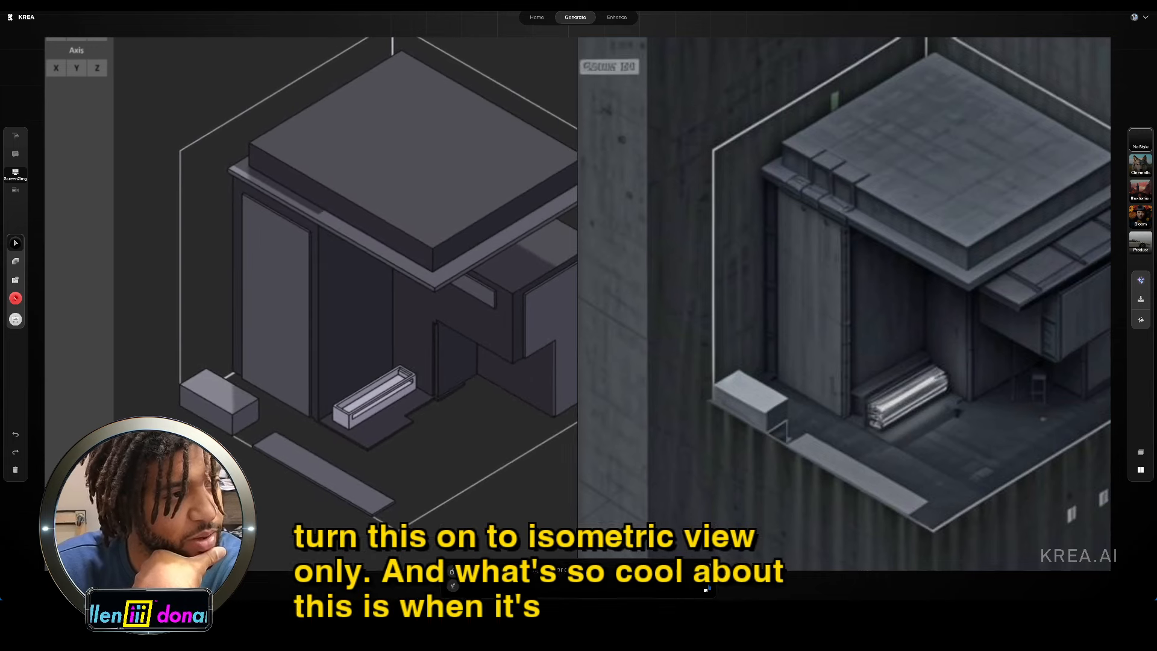
Step: Erase a deep recess from the tall block's lower corner, two narrow vertical slots in its front panel, and a window recess in its side wall
{"action": "left_click_drag", "start_coordinate": [284, 322], "coordinate": [372, 362]}
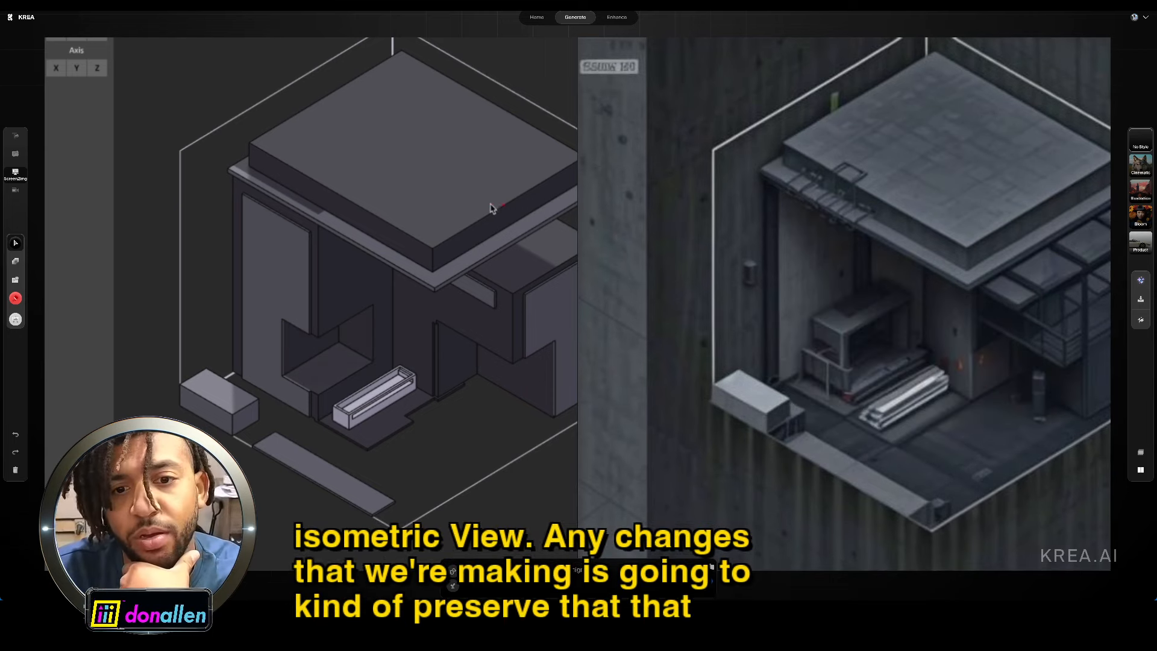
{"action": "left_click_drag", "start_coordinate": [372, 192], "coordinate": [301, 209]}
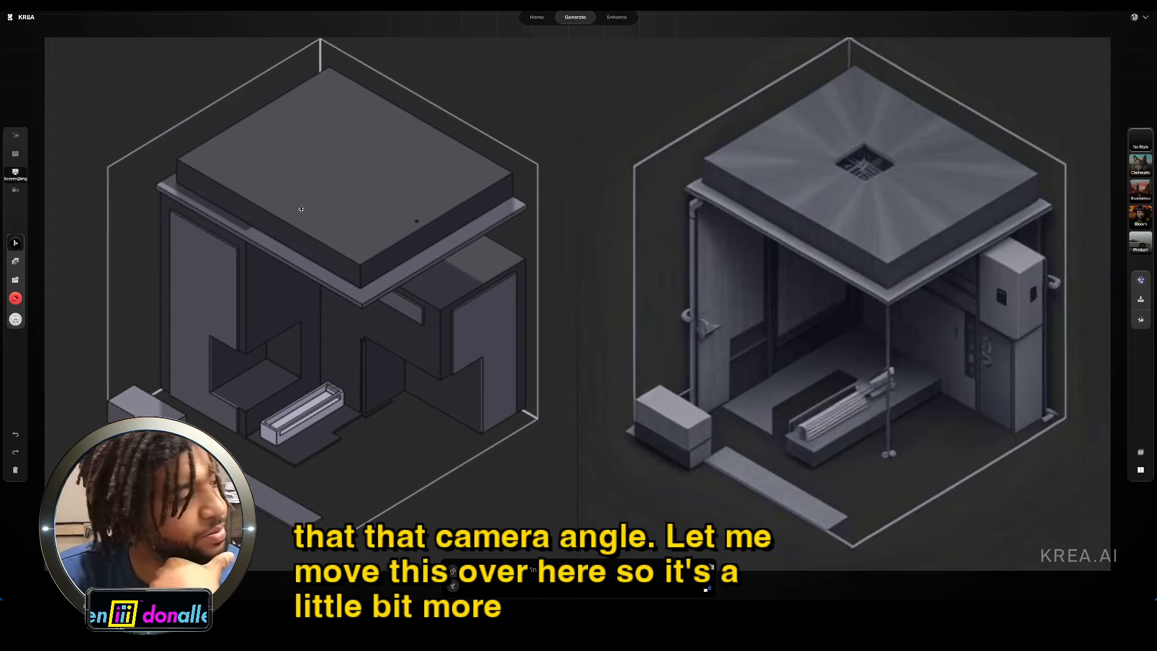
{"action": "scroll", "coordinate": [304, 366], "scroll_direction": "down", "scroll_amount": 2}
{"action": "scroll", "coordinate": [304, 367], "scroll_direction": "up", "scroll_amount": 4}
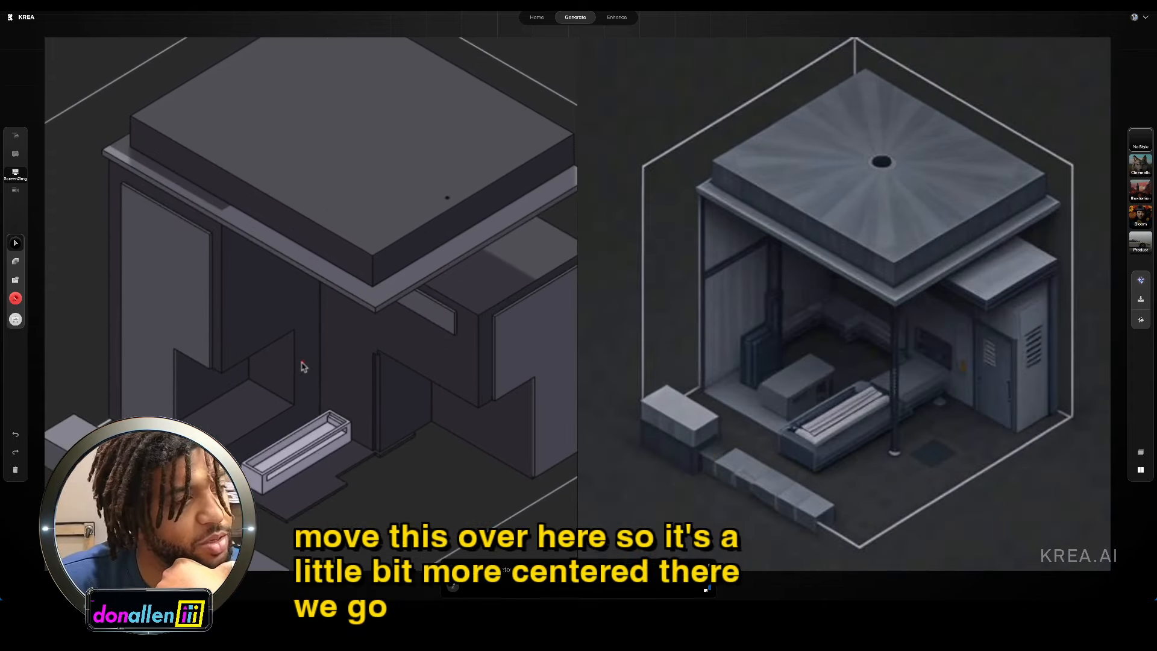
{"action": "scroll", "coordinate": [303, 366], "scroll_direction": "down", "scroll_amount": 5}
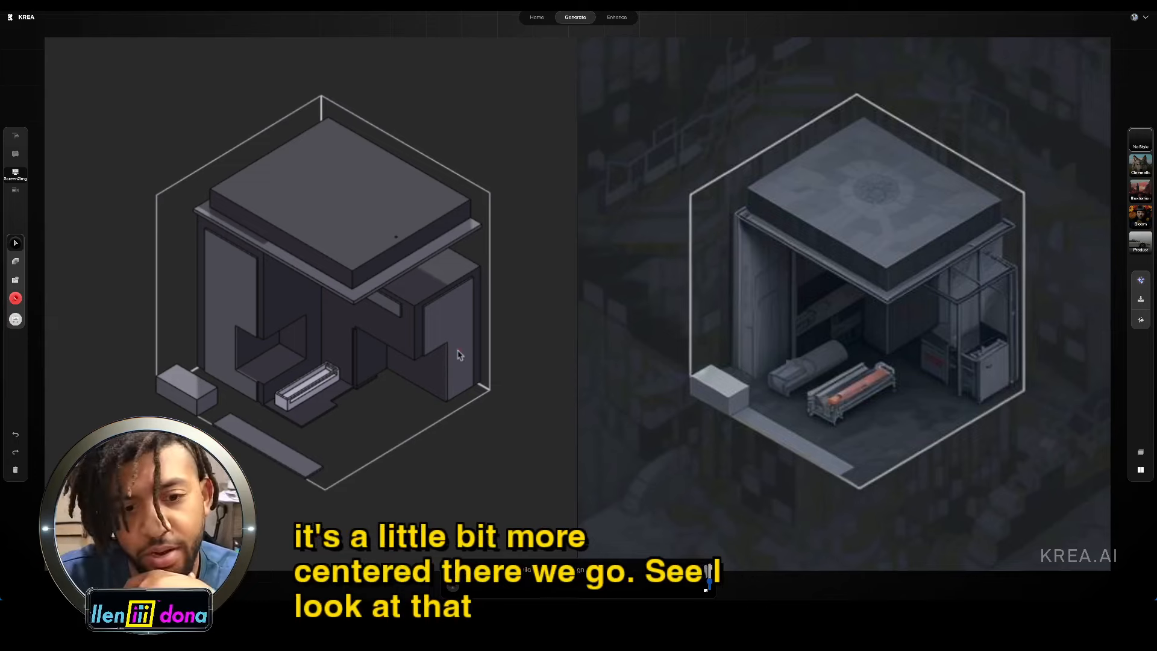
{"action": "scroll", "coordinate": [444, 366], "scroll_direction": "up", "scroll_amount": 4}
{"action": "scroll", "coordinate": [445, 367], "scroll_direction": "down", "scroll_amount": 2}
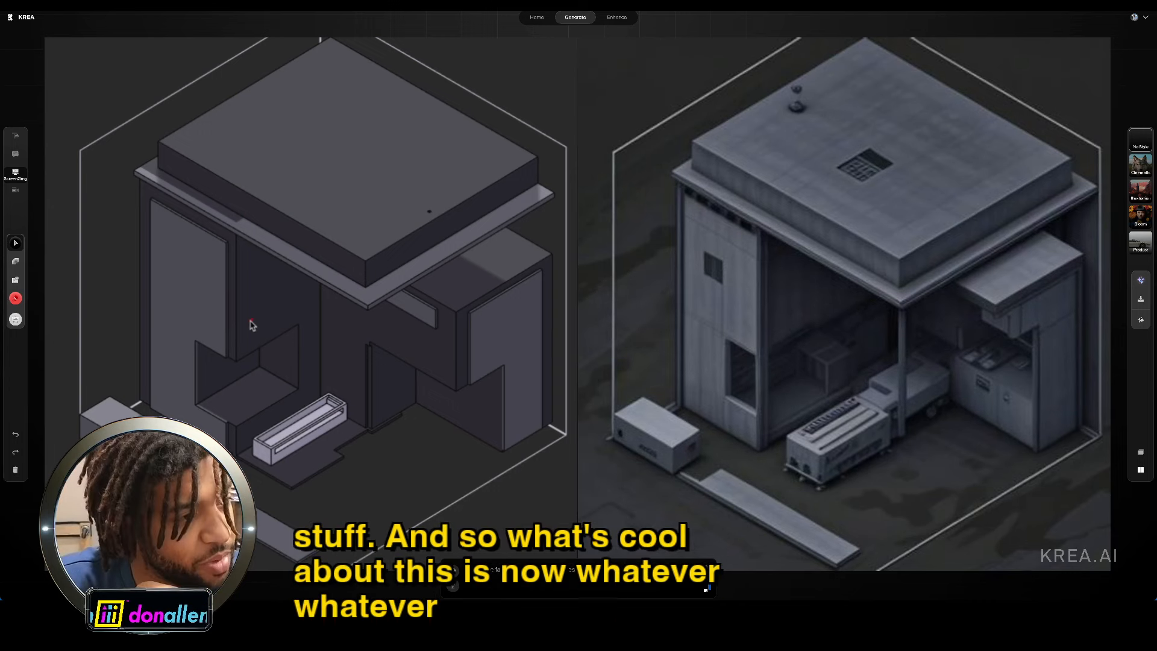
{"action": "left_click_drag", "start_coordinate": [253, 260], "coordinate": [301, 308]}
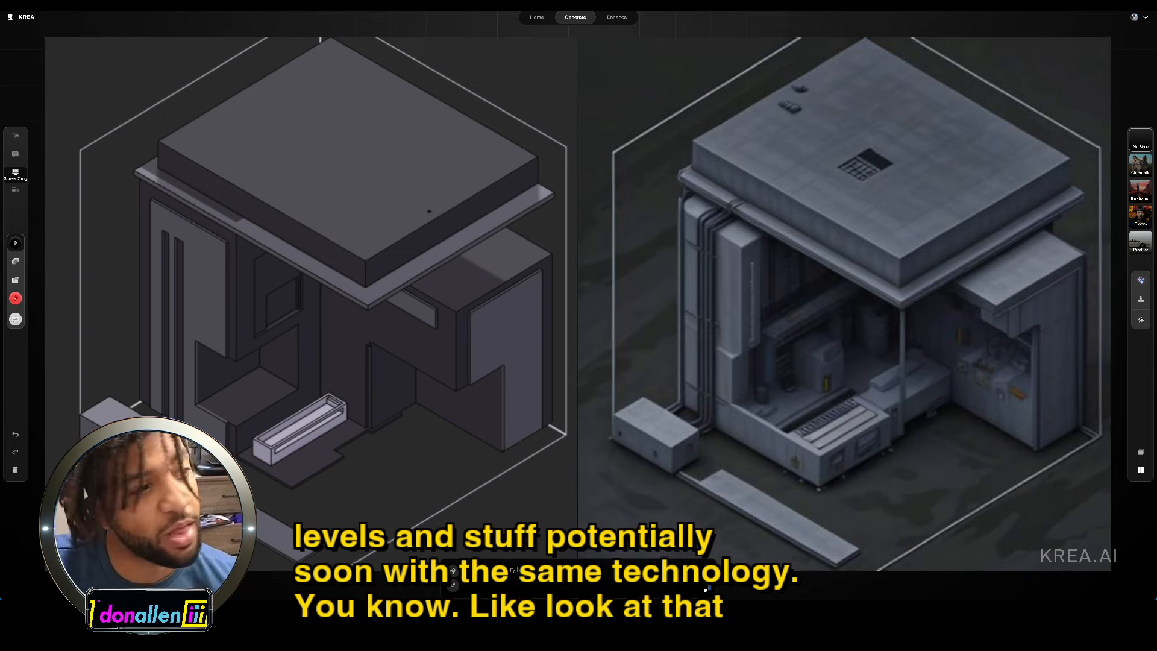
Step: Erase stepped layers from the roof block, leaving a raised L-shaped rear rim, and cut rectangular openings and slots into both roofs
{"action": "left_click_drag", "start_coordinate": [232, 181], "coordinate": [523, 181]}
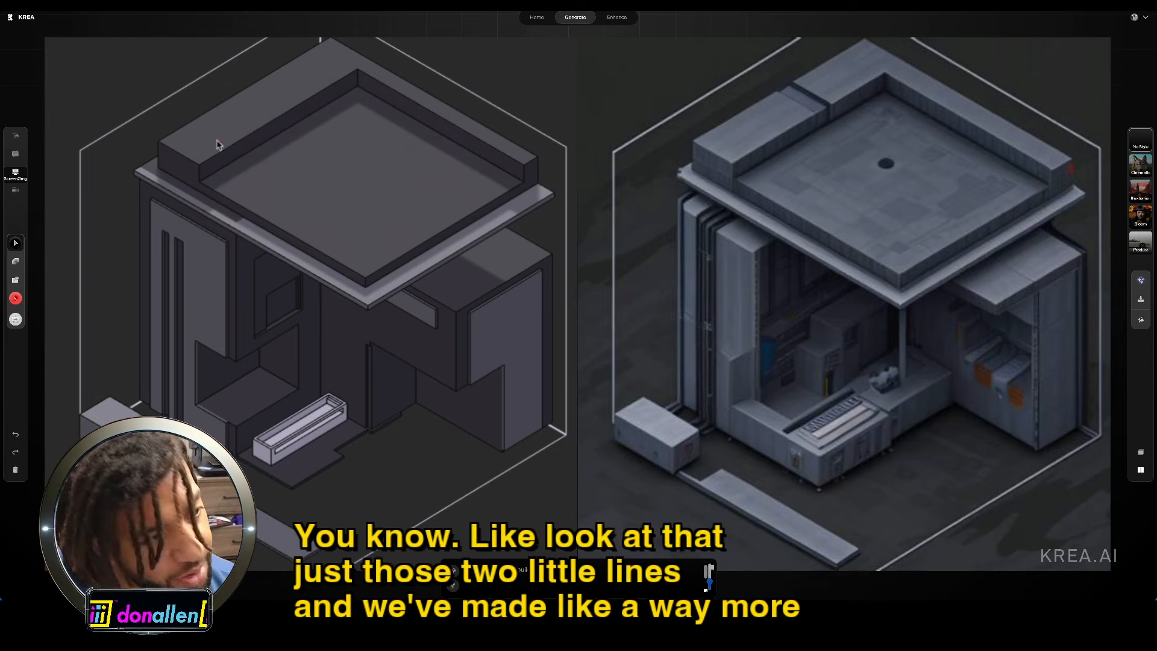
{"action": "mouse_move", "coordinate": [230, 212]}
{"action": "left_mouse_down"}
{"action": "mouse_move", "coordinate": [458, 253]}
{"action": "mouse_move", "coordinate": [516, 202]}
{"action": "left_mouse_up"}
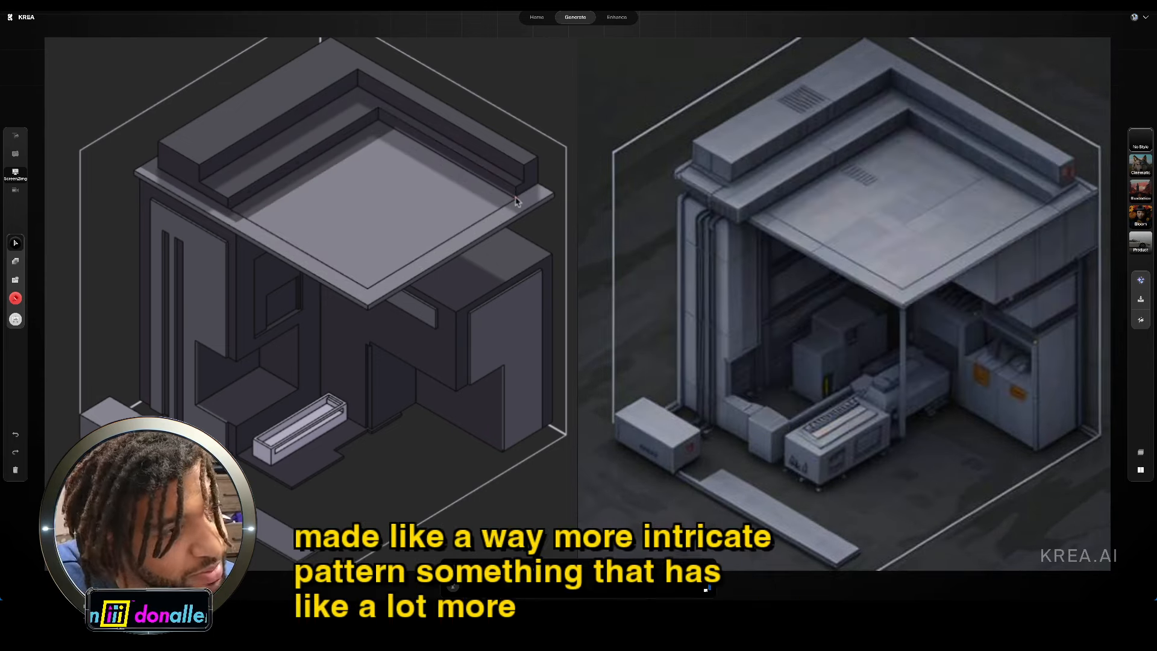
{"action": "left_click_drag", "start_coordinate": [443, 224], "coordinate": [502, 243]}
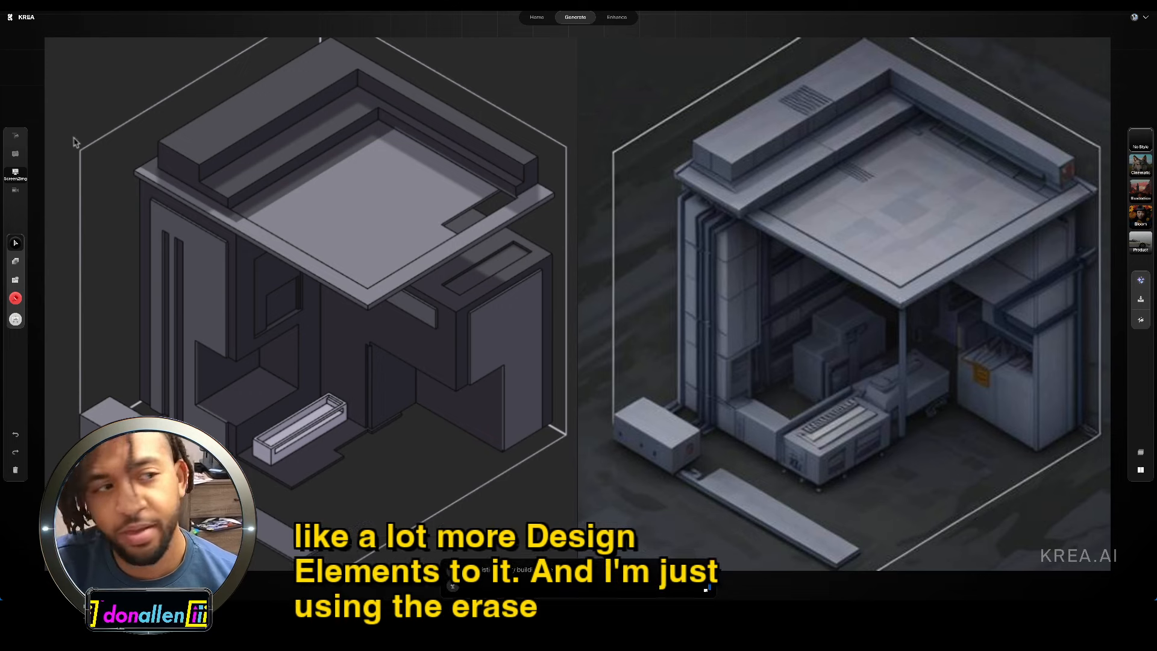
{"action": "mouse_move", "coordinate": [426, 175]}
{"action": "left_mouse_down"}
{"action": "mouse_move", "coordinate": [413, 215]}
{"action": "mouse_move", "coordinate": [440, 224]}
{"action": "left_mouse_up"}
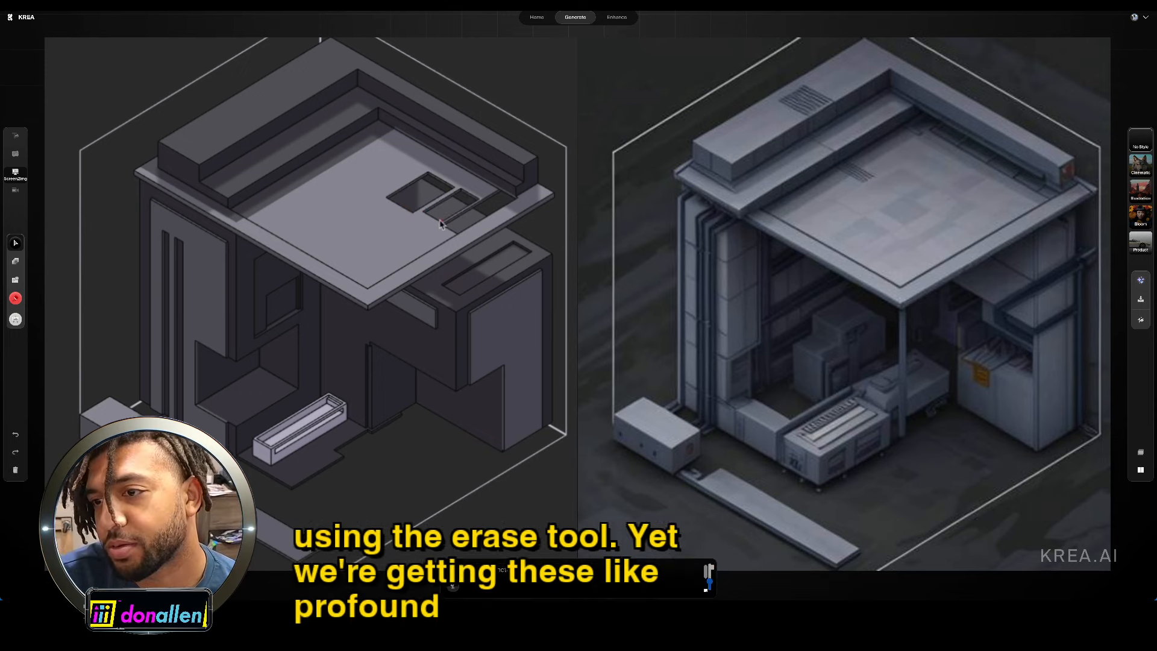
{"action": "mouse_move", "coordinate": [359, 195]}
{"action": "left_mouse_down"}
{"action": "mouse_move", "coordinate": [413, 243]}
{"action": "mouse_move", "coordinate": [445, 237]}
{"action": "mouse_move", "coordinate": [458, 172]}
{"action": "mouse_move", "coordinate": [446, 227]}
{"action": "left_mouse_up"}
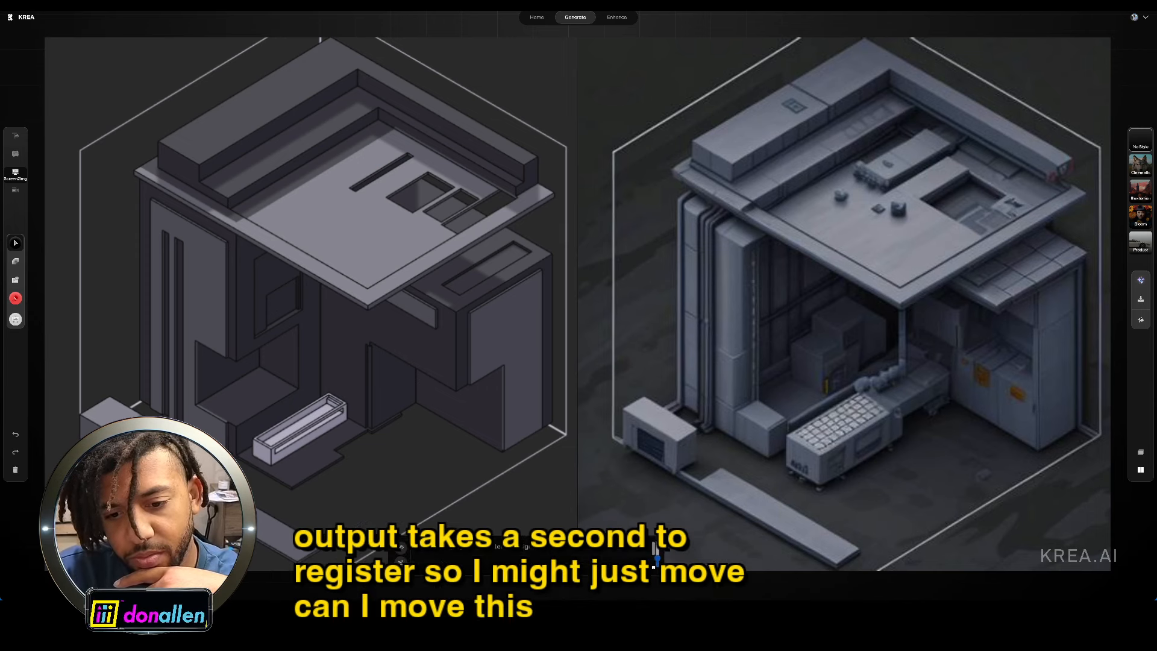
Step: Move the Krea prompt box to the lower corner of the generated image, clear of the building
{"action": "left_click_drag", "start_coordinate": [655, 548], "coordinate": [346, 591]}
{"action": "left_click_drag", "start_coordinate": [473, 592], "coordinate": [893, 540]}
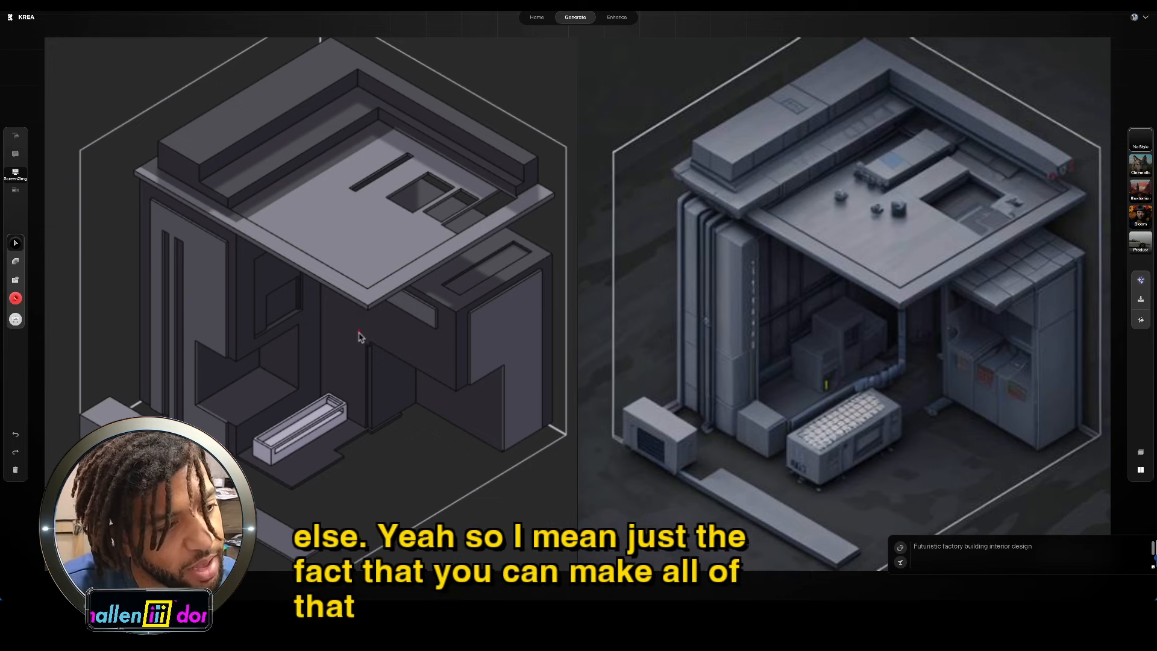
Step: Recess a long strip in the lower block's front and paint it and the tall block's side window bright yellow as lights
{"action": "left_click_drag", "start_coordinate": [383, 342], "coordinate": [444, 353]}
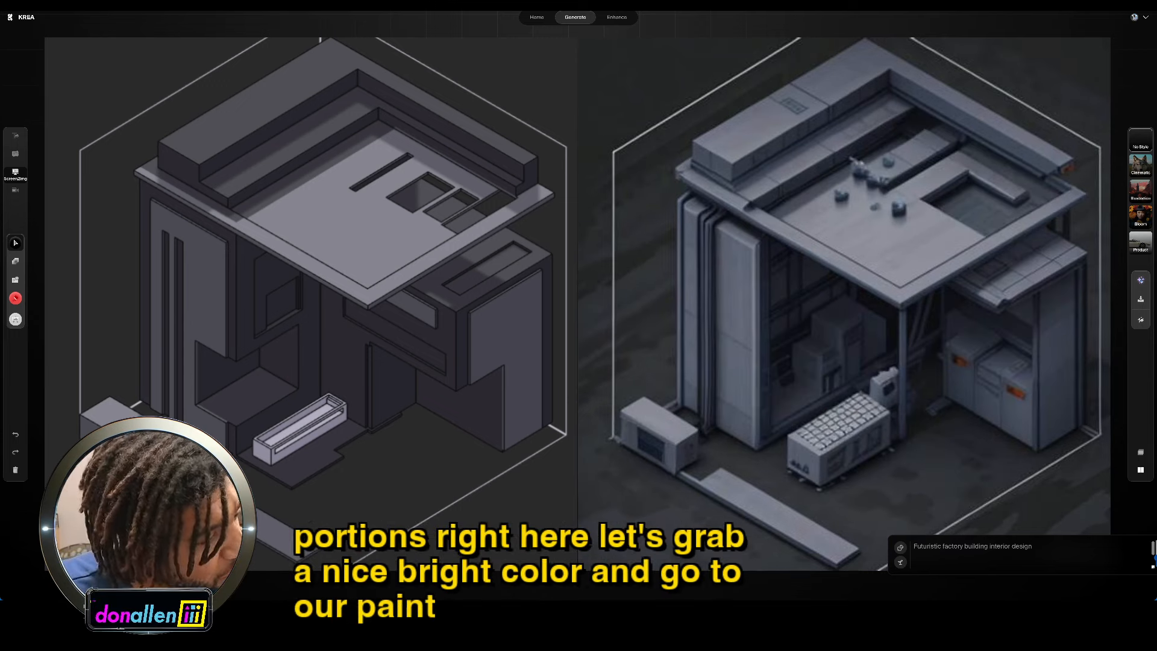
{"action": "left_click_drag", "start_coordinate": [348, 302], "coordinate": [443, 358]}
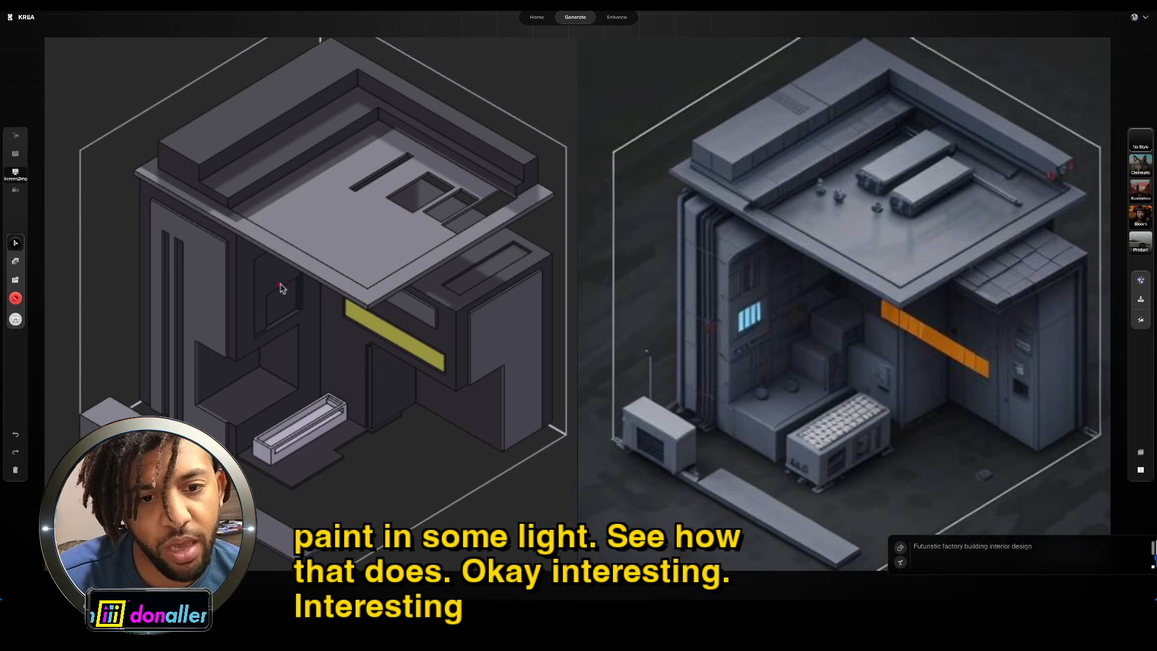
{"action": "left_click_drag", "start_coordinate": [293, 285], "coordinate": [269, 324]}
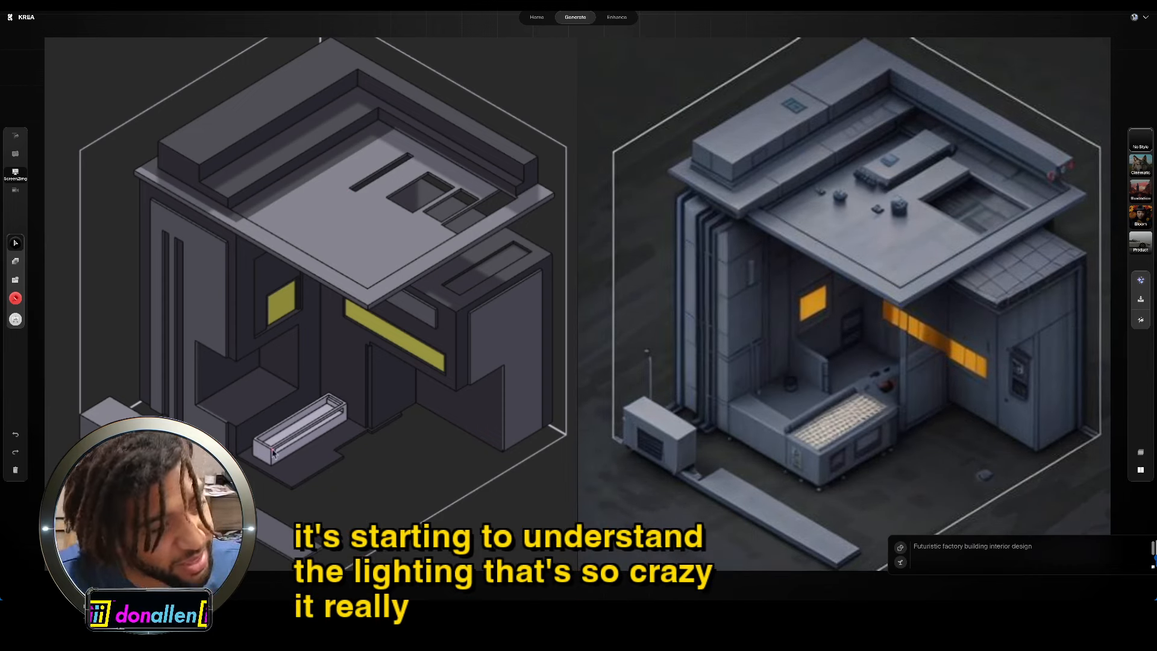
Step: Paint a thin yellow light strip along the small trough's front and a tall yellow light panel on the tall block's front
{"action": "left_click_drag", "start_coordinate": [276, 452], "coordinate": [316, 432]}
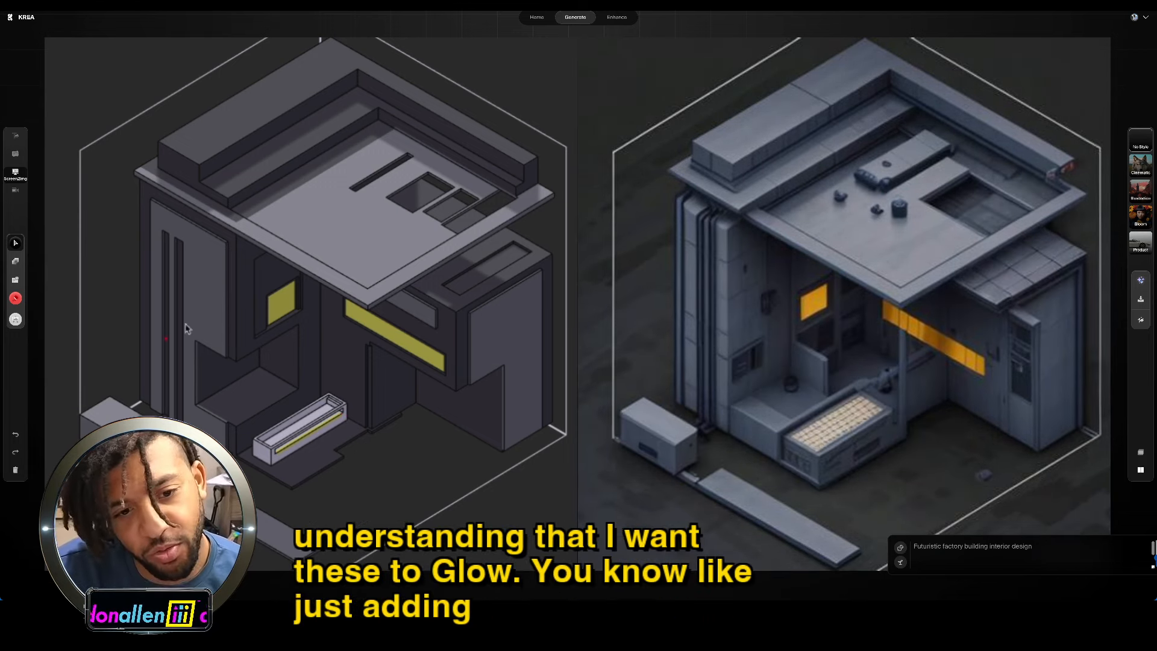
{"action": "mouse_move", "coordinate": [189, 250]}
{"action": "left_mouse_down"}
{"action": "mouse_move", "coordinate": [217, 304]}
{"action": "mouse_move", "coordinate": [219, 353]}
{"action": "left_mouse_up"}
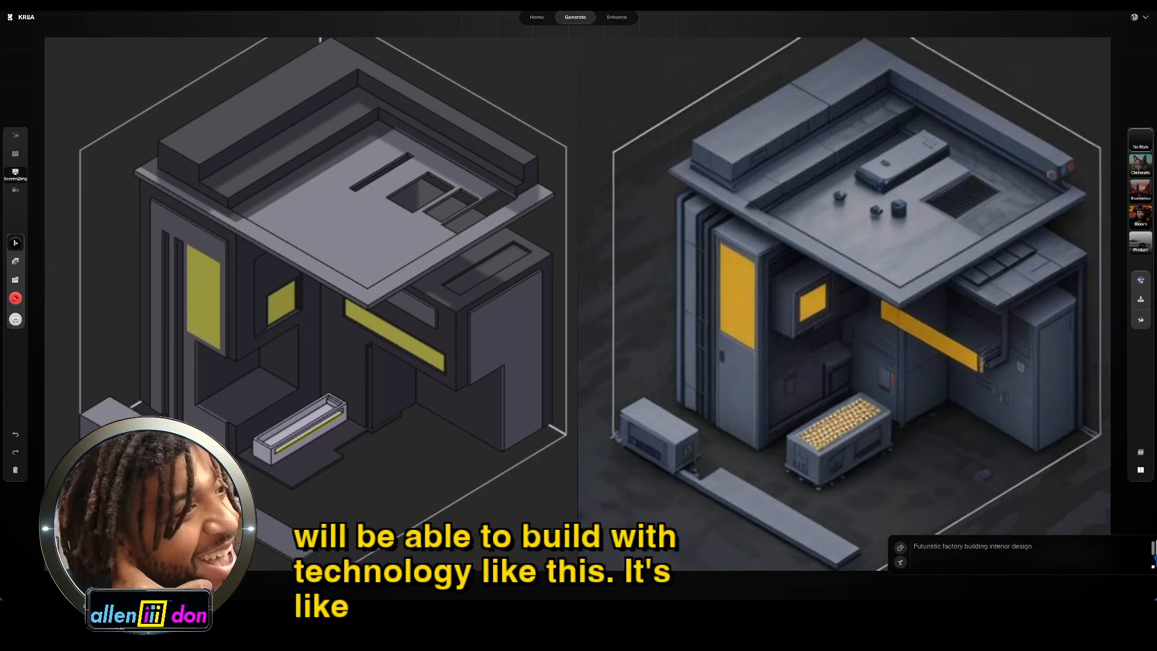
Step: Add a long box on the front floor, turn the surrounding floor black, and put blue accents on the box's end and behind the trough
{"action": "mouse_move", "coordinate": [396, 487]}
{"action": "left_mouse_down"}
{"action": "mouse_move", "coordinate": [516, 435]}
{"action": "mouse_move", "coordinate": [522, 409]}
{"action": "left_mouse_up"}
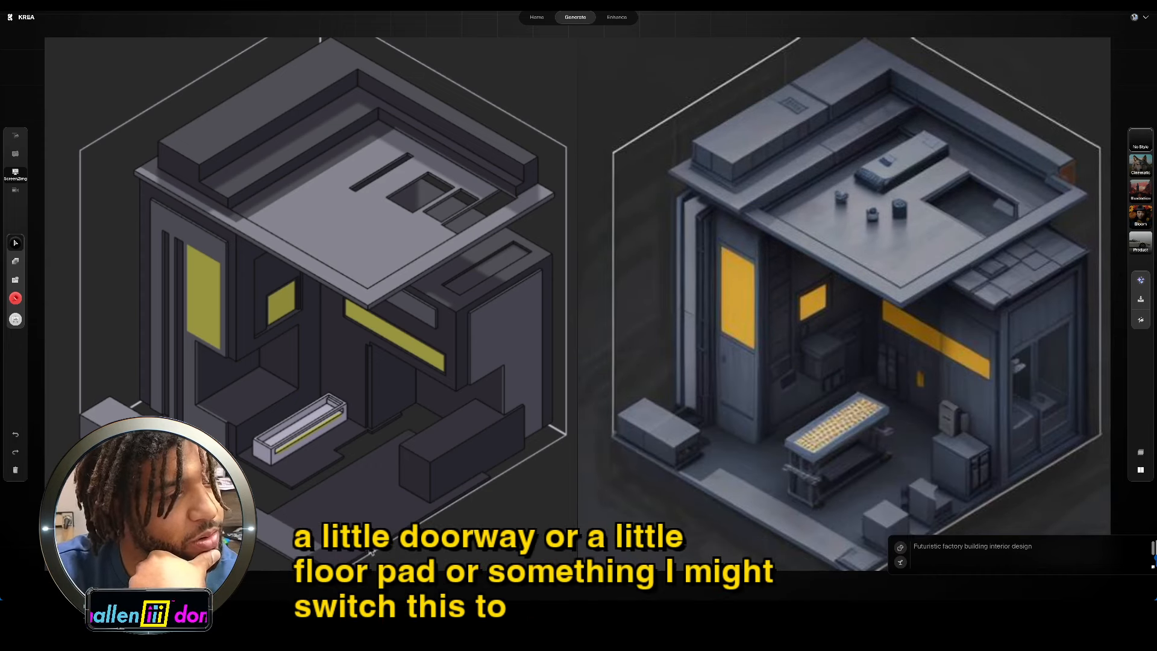
{"action": "left_click_drag", "start_coordinate": [395, 533], "coordinate": [417, 407]}
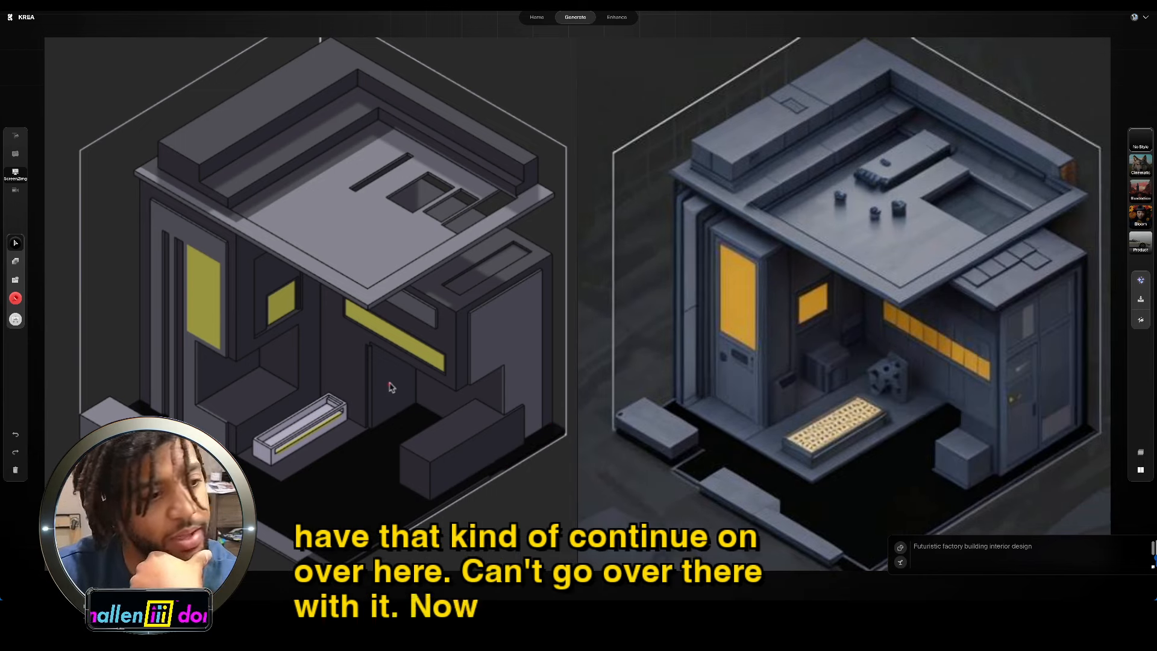
{"action": "left_click_drag", "start_coordinate": [405, 459], "coordinate": [424, 499]}
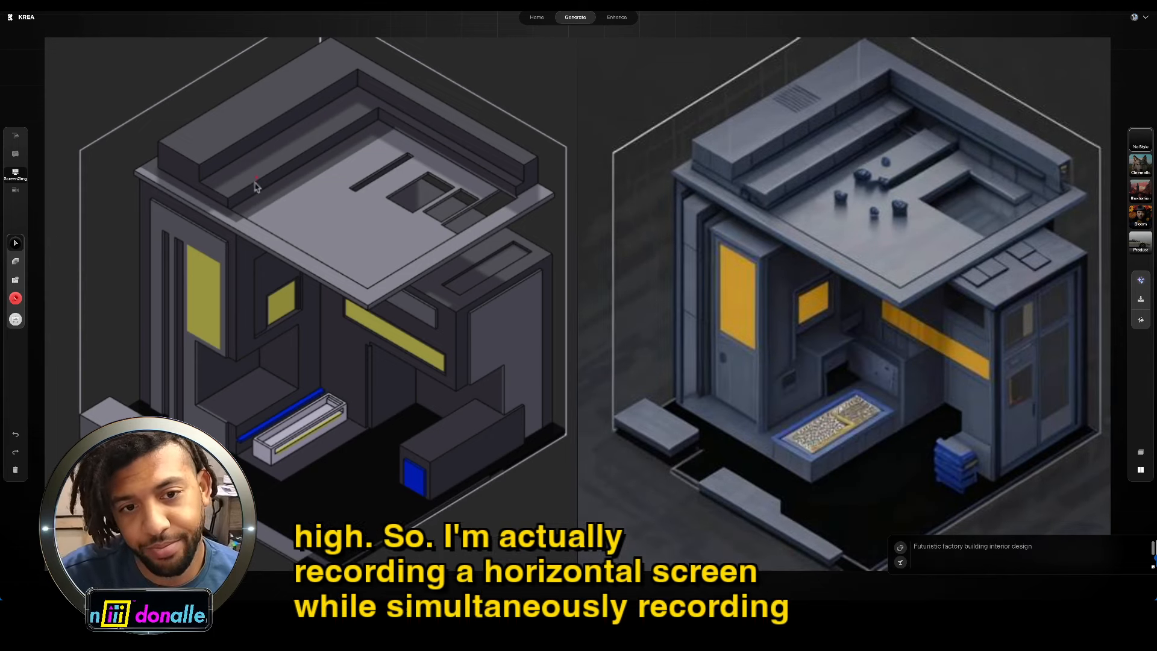
Step: Try to lay a long bright blue strip across the roof slab, parallel to the raised rear rim
{"action": "left_click_drag", "start_coordinate": [295, 195], "coordinate": [403, 140]}
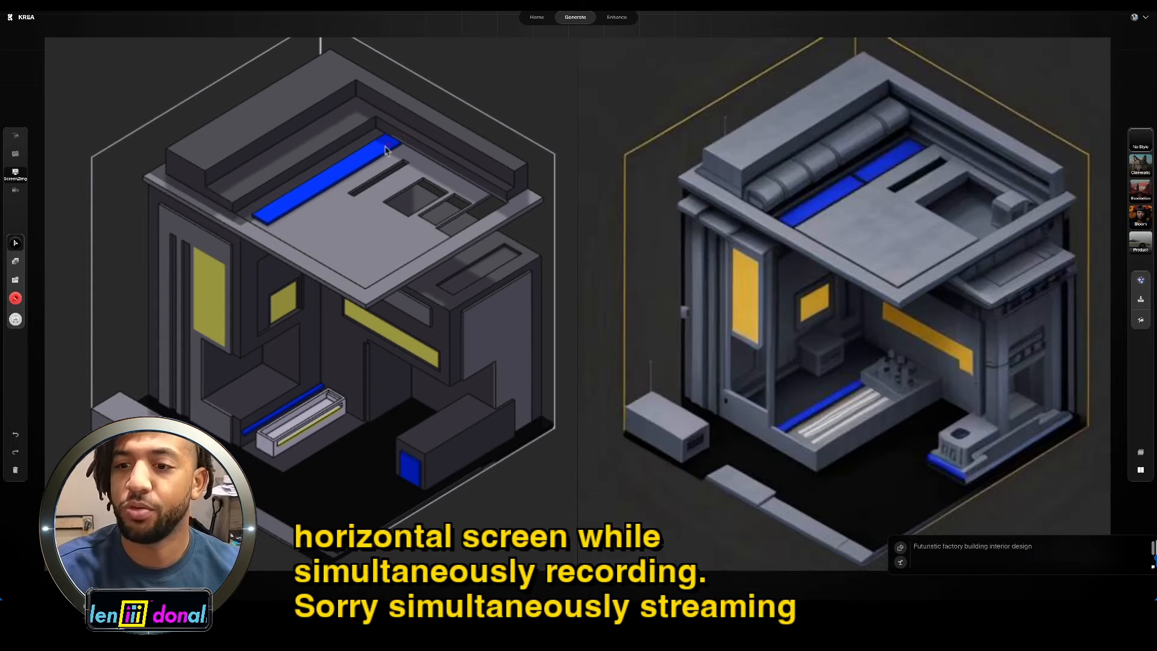
{"action": "scroll", "coordinate": [341, 200], "scroll_direction": "up", "scroll_amount": 5}
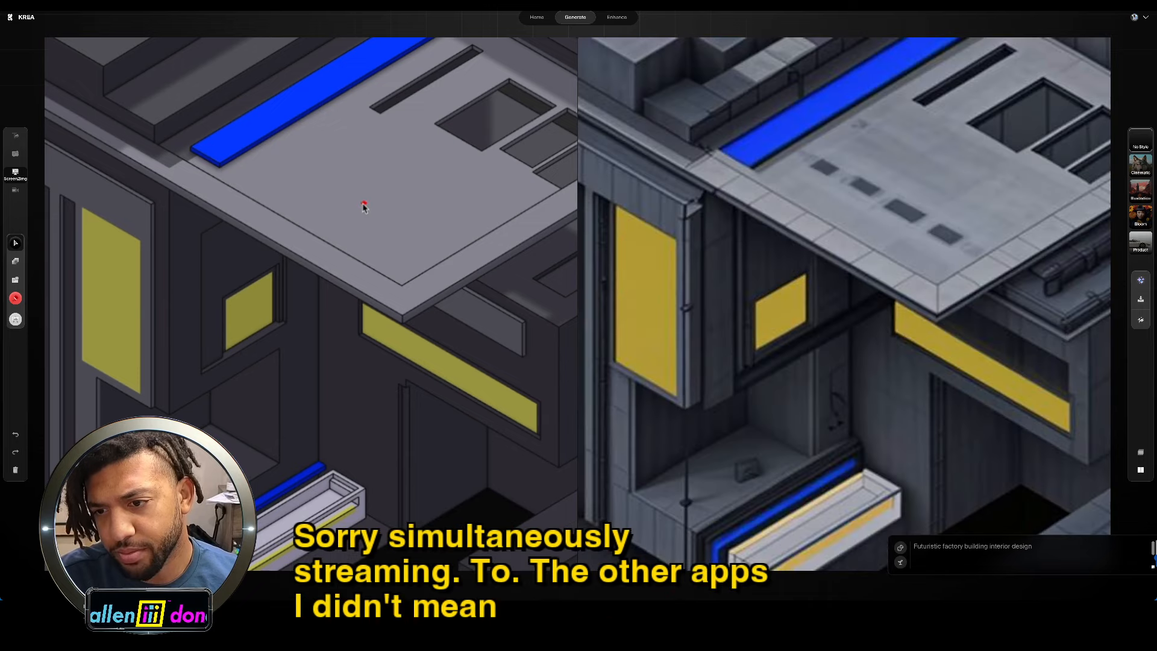
{"action": "scroll", "coordinate": [369, 207], "scroll_direction": "down", "scroll_amount": 5}
{"action": "scroll", "coordinate": [370, 207], "scroll_direction": "down", "scroll_amount": 5}
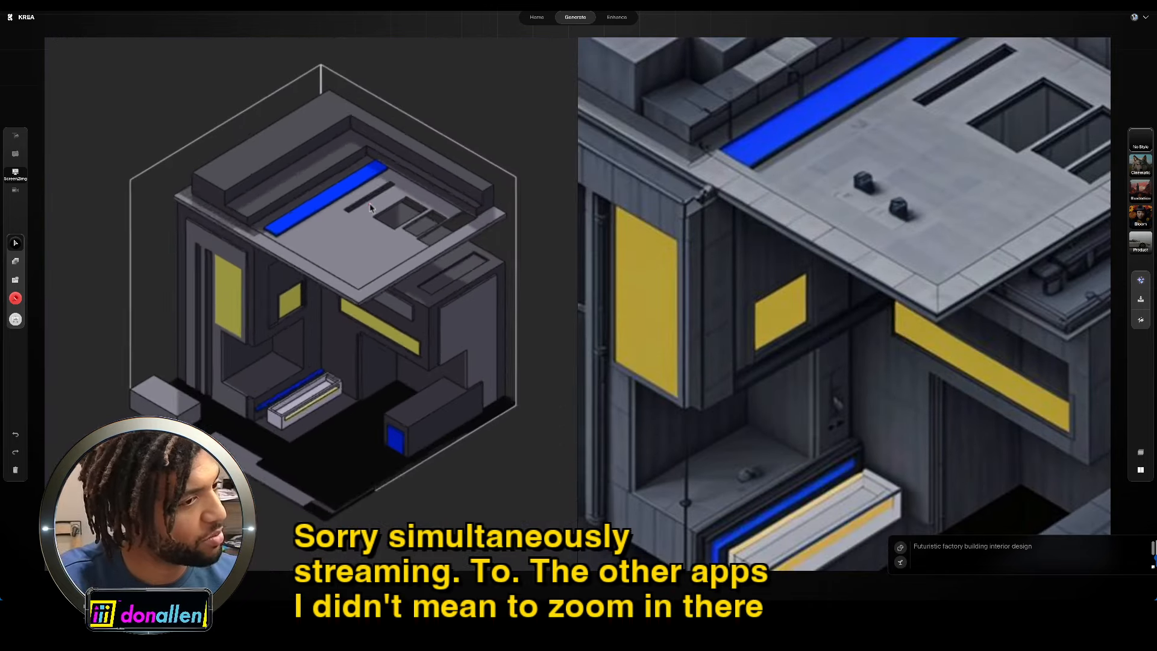
{"action": "scroll", "coordinate": [371, 207], "scroll_direction": "up", "scroll_amount": 5}
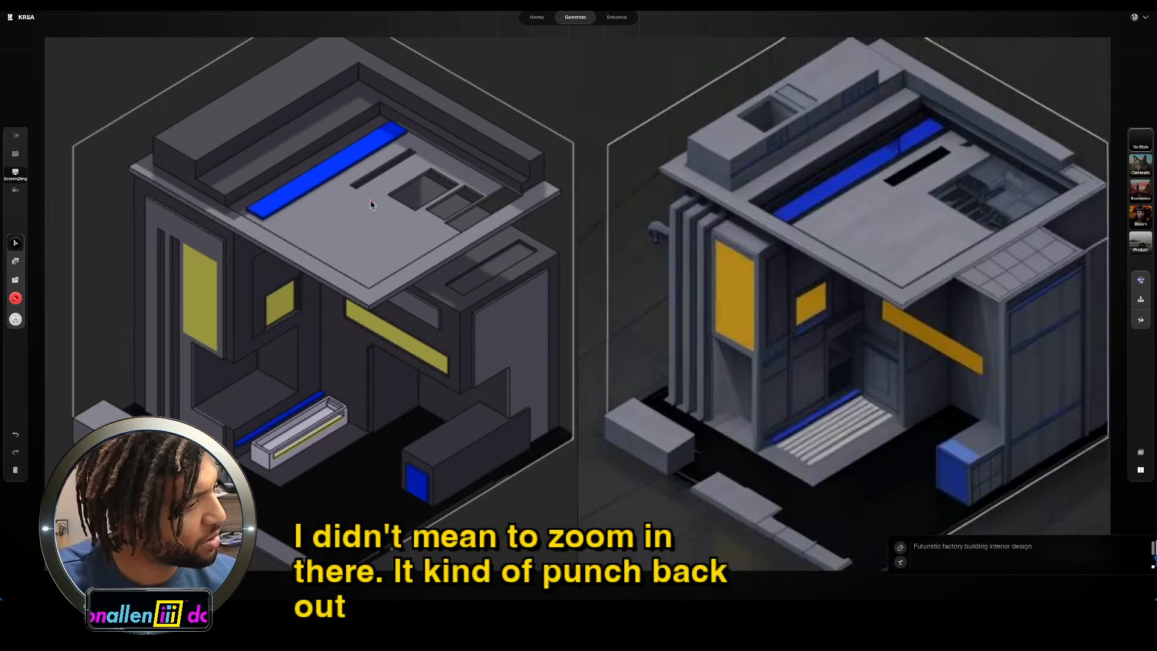
Step: Add a thin blue strip along the upper edge of the long yellow light on the lower block's front
{"action": "middle_click_drag", "start_coordinate": [465, 82], "coordinate": [469, 178]}
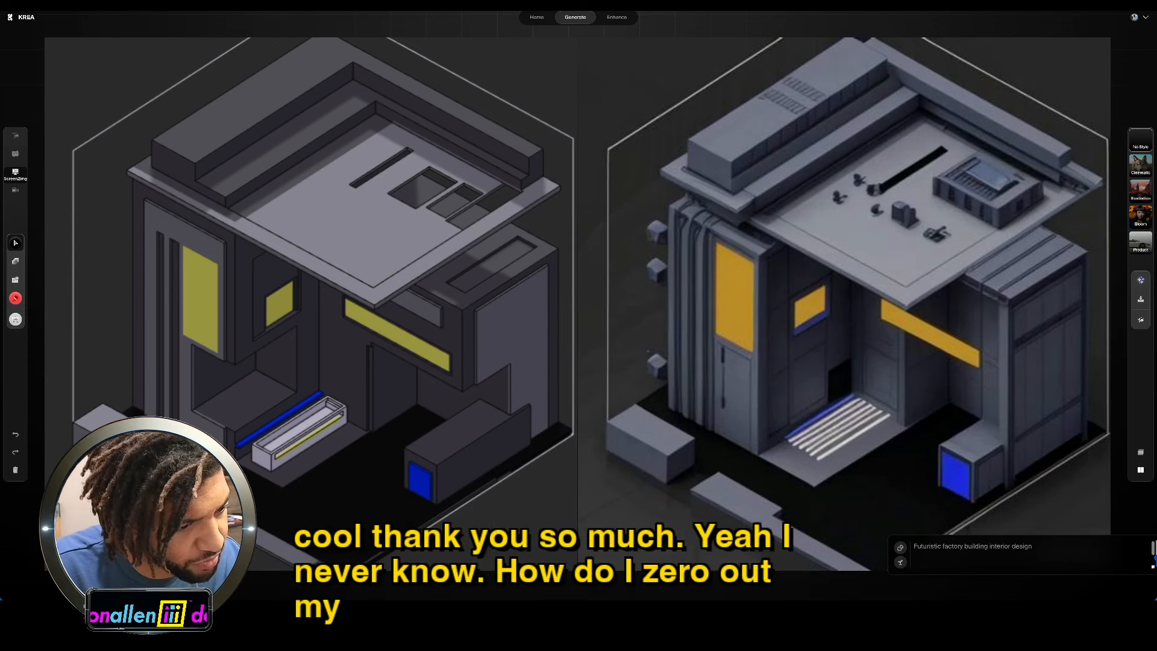
{"action": "middle_click_drag", "start_coordinate": [311, 289], "coordinate": [361, 290]}
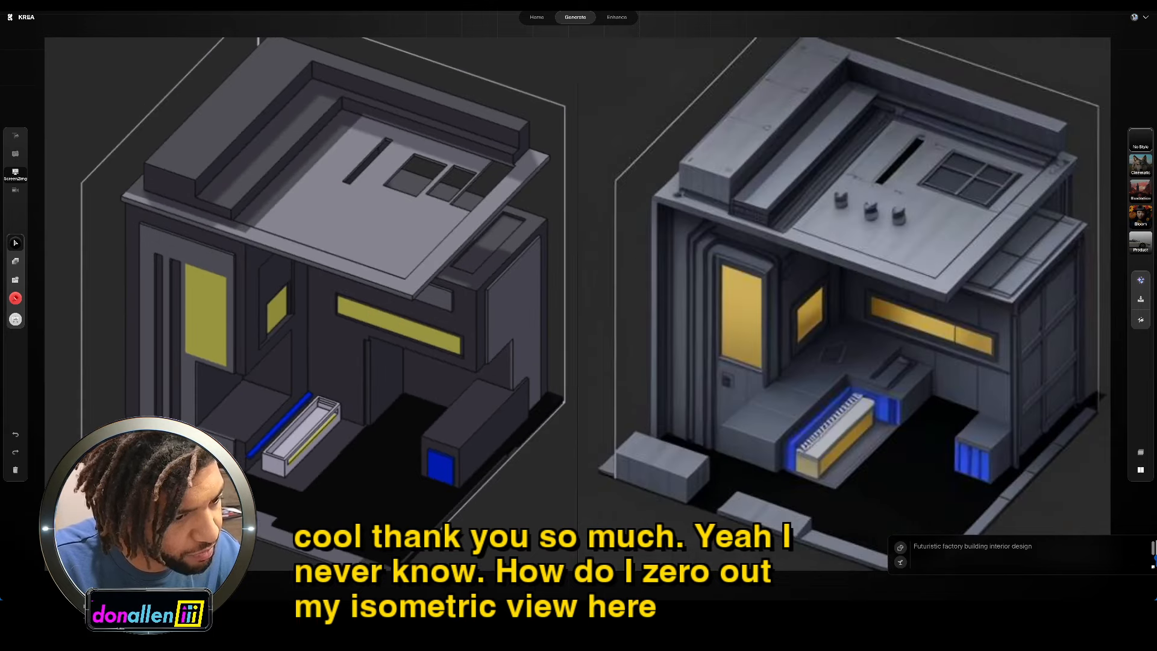
{"action": "mouse_move", "coordinate": [361, 289]}
{"action": "middle_mouse_down"}
{"action": "mouse_move", "coordinate": [330, 289]}
{"action": "mouse_move", "coordinate": [344, 289]}
{"action": "middle_mouse_up"}
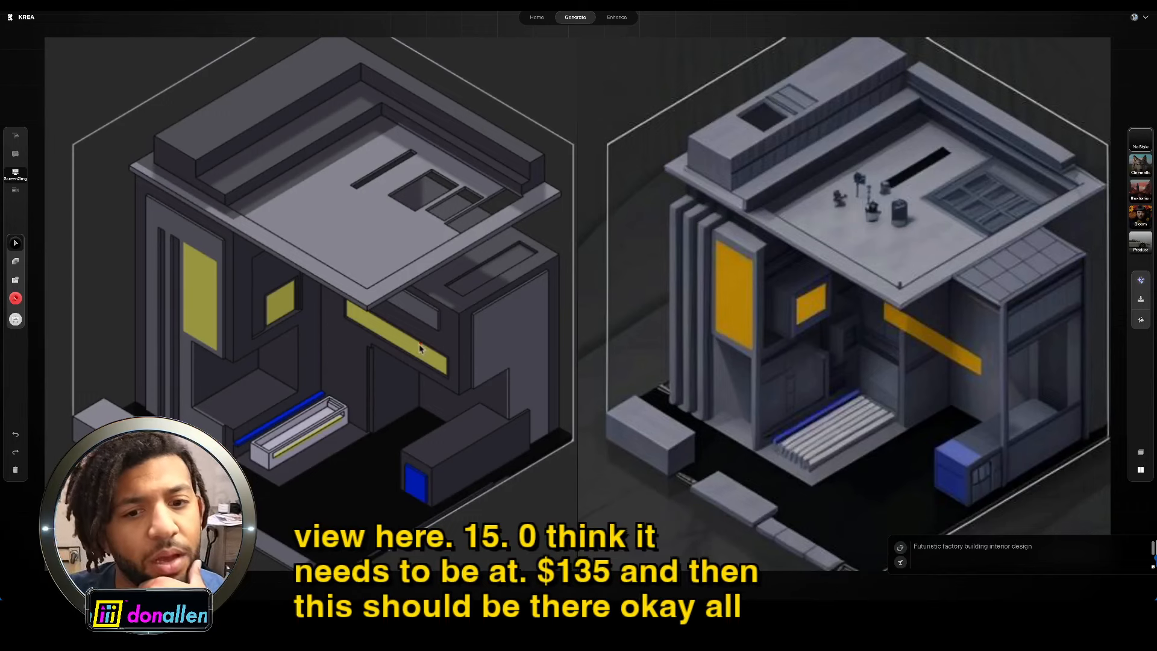
{"action": "mouse_move", "coordinate": [341, 303]}
{"action": "left_mouse_down"}
{"action": "mouse_move", "coordinate": [426, 434]}
{"action": "mouse_move", "coordinate": [467, 425]}
{"action": "mouse_move", "coordinate": [456, 382]}
{"action": "mouse_move", "coordinate": [467, 396]}
{"action": "mouse_move", "coordinate": [457, 396]}
{"action": "mouse_move", "coordinate": [456, 493]}
{"action": "mouse_move", "coordinate": [457, 421]}
{"action": "mouse_move", "coordinate": [467, 410]}
{"action": "mouse_move", "coordinate": [491, 417]}
{"action": "mouse_move", "coordinate": [355, 349]}
{"action": "mouse_move", "coordinate": [460, 360]}
{"action": "left_mouse_up"}
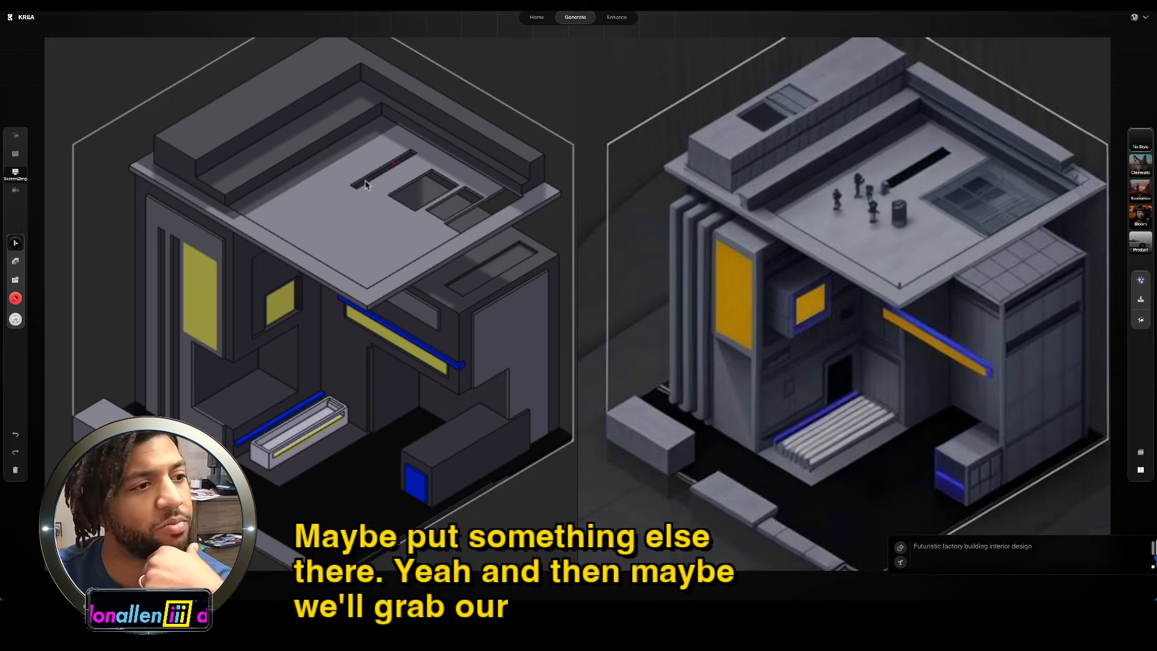
Step: Erase the roof slab's front corner into an L shape, and carve recesses into the doorway area and the tall block's lower bench
{"action": "mouse_move", "coordinate": [261, 246]}
{"action": "left_mouse_down"}
{"action": "mouse_move", "coordinate": [438, 285]}
{"action": "mouse_move", "coordinate": [455, 262]}
{"action": "left_mouse_up"}
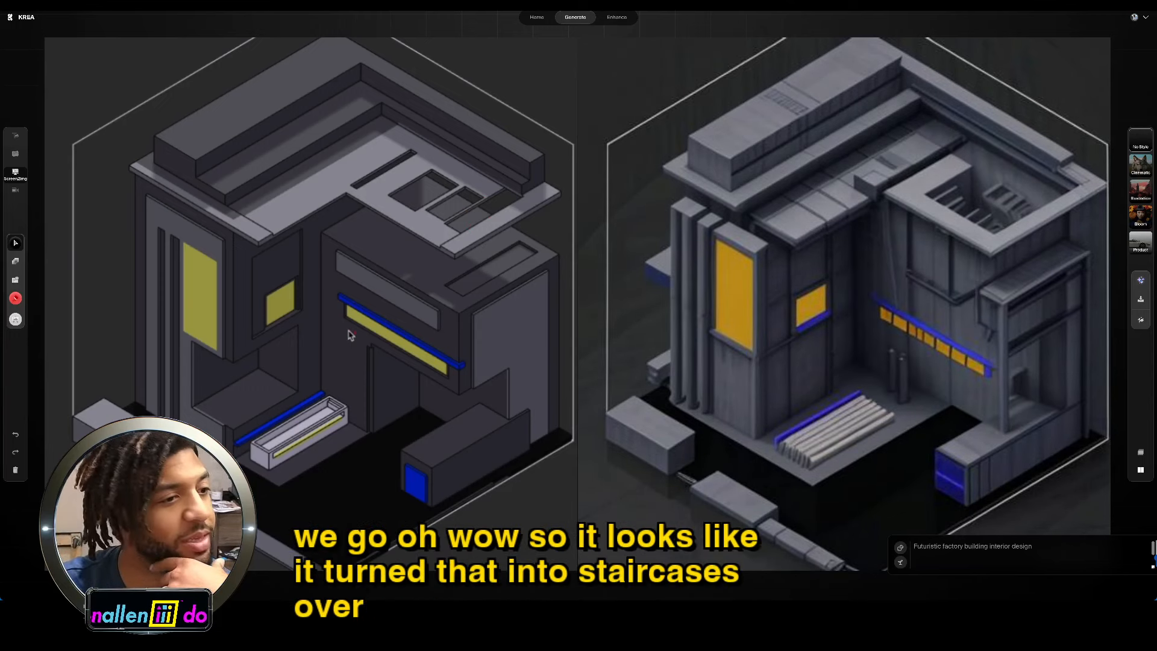
{"action": "left_click_drag", "start_coordinate": [335, 379], "coordinate": [444, 422]}
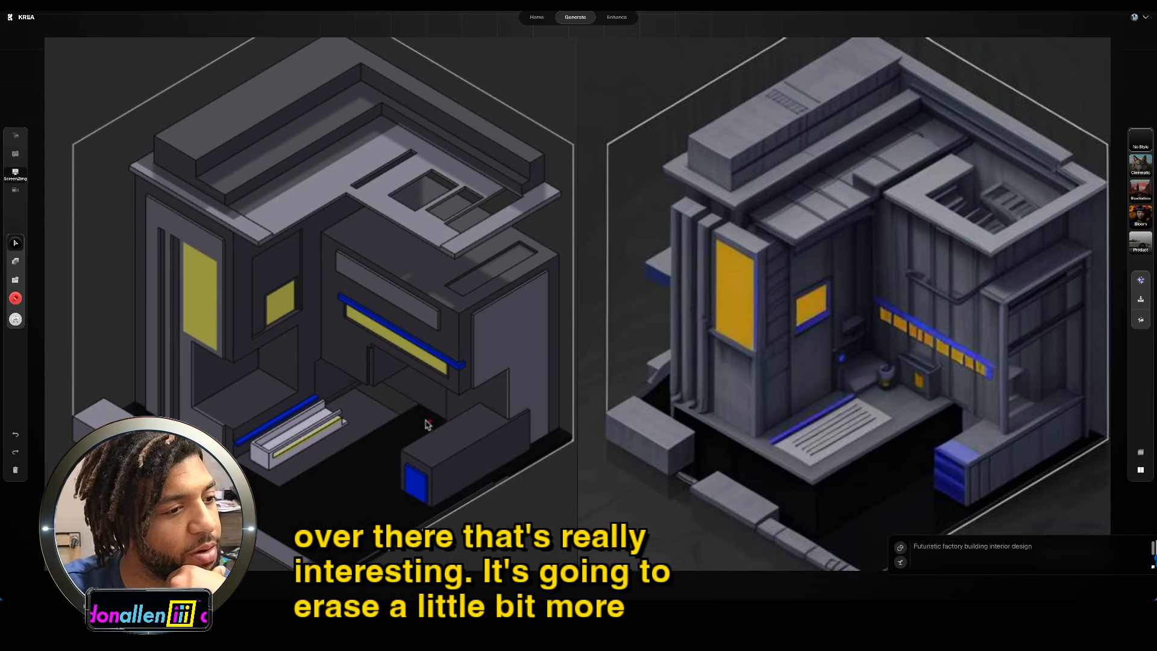
{"action": "left_click_drag", "start_coordinate": [336, 399], "coordinate": [405, 438]}
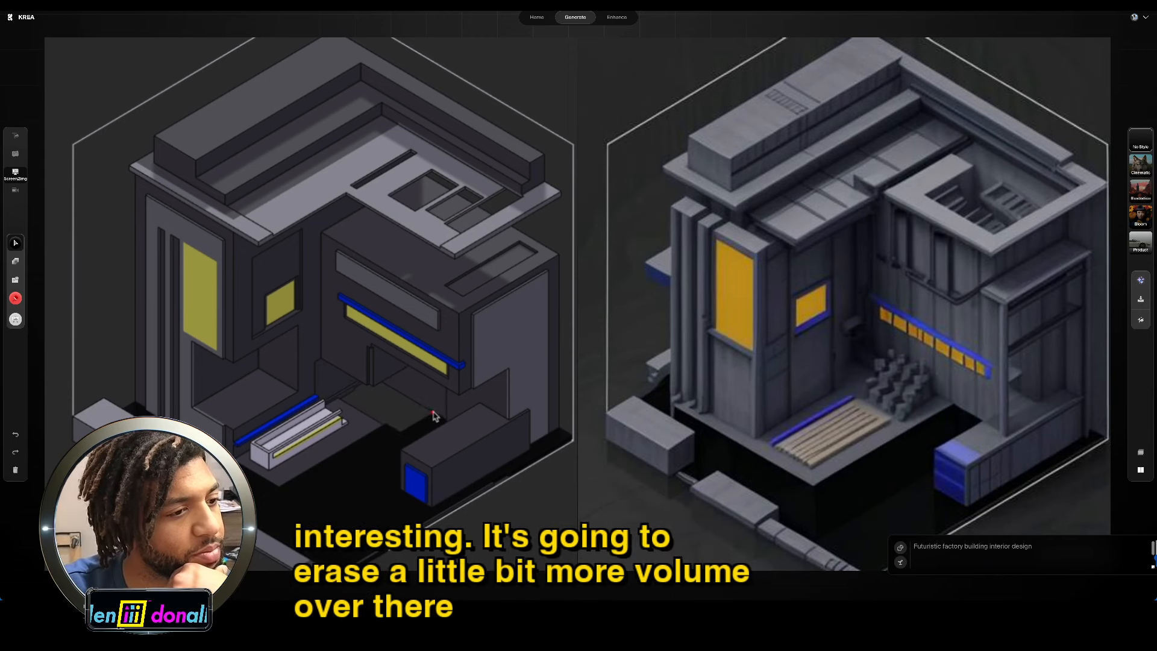
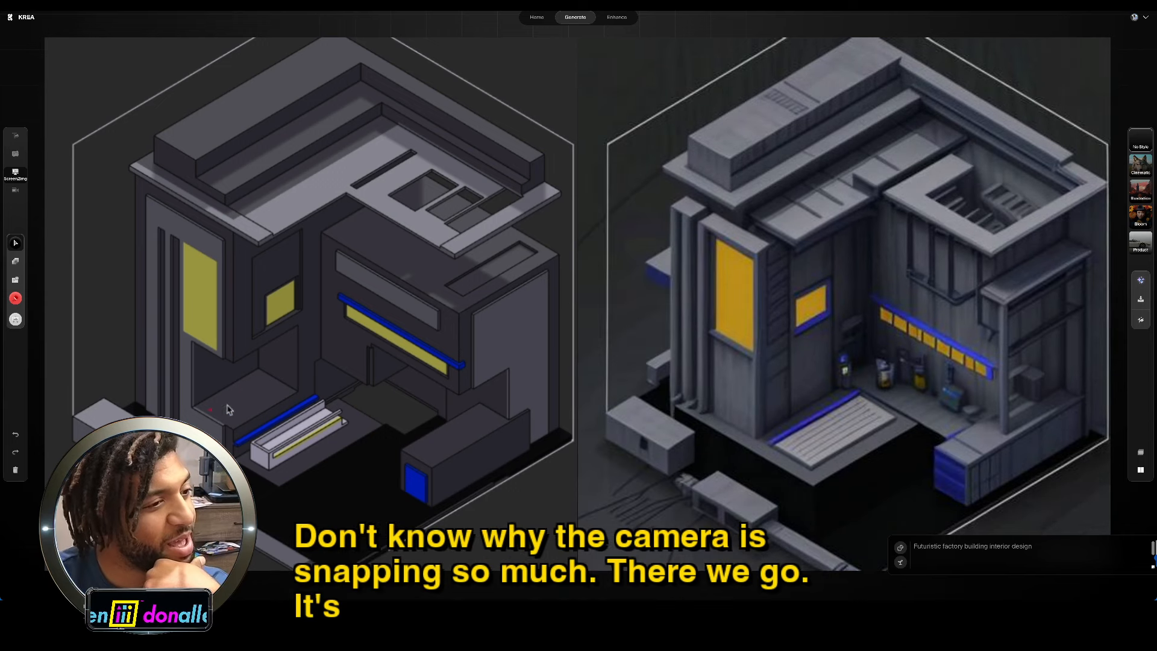
{"action": "left_click_drag", "start_coordinate": [261, 418], "coordinate": [286, 402]}
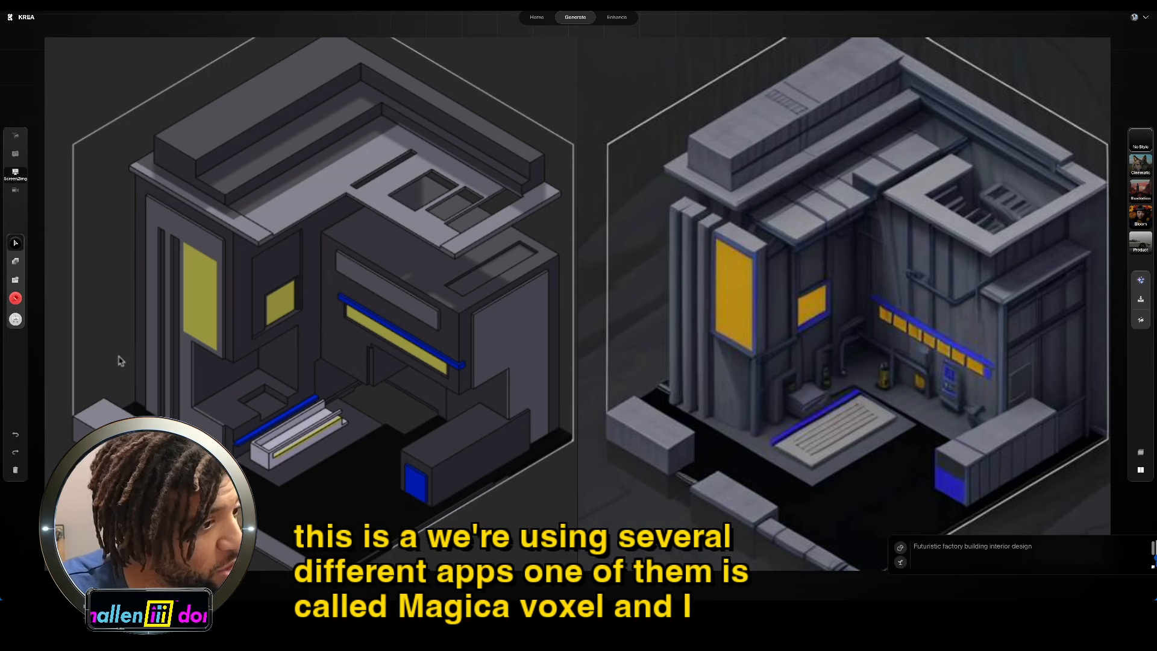
Step: Add black slots to the tall block's front, the roof rim, the inner wall and the lower roof, plus a black panel on the lower block's side
{"action": "left_click_drag", "start_coordinate": [154, 420], "coordinate": [153, 224]}
{"action": "left_click_drag", "start_coordinate": [212, 182], "coordinate": [363, 106]}
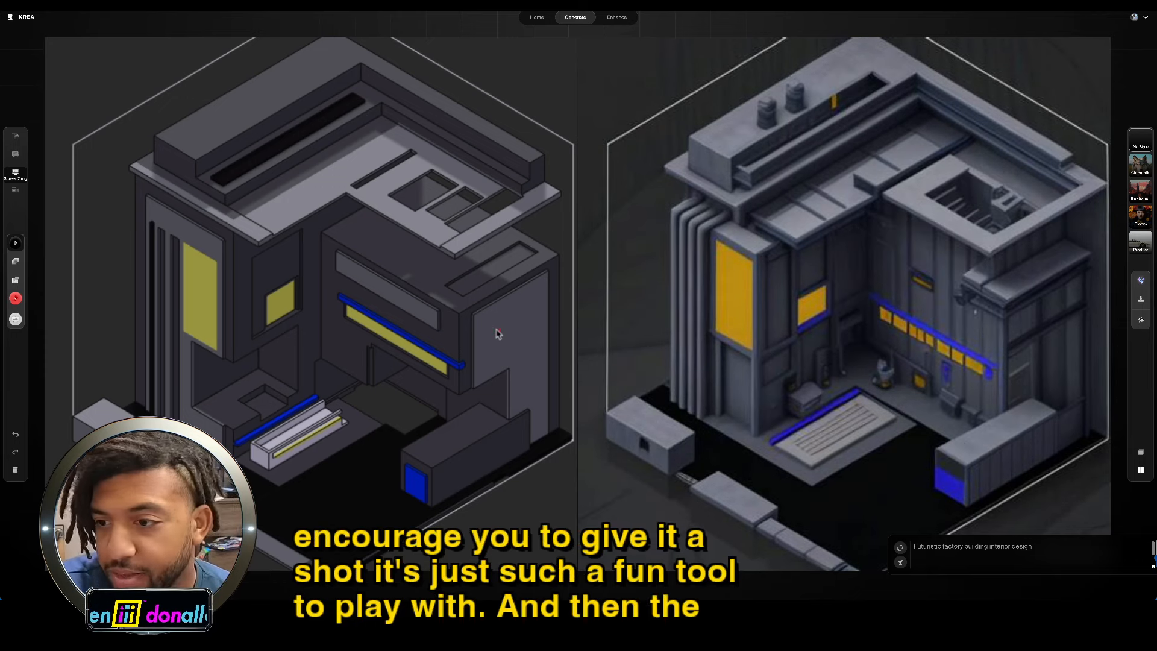
{"action": "mouse_move", "coordinate": [478, 369]}
{"action": "left_mouse_down"}
{"action": "mouse_move", "coordinate": [542, 321]}
{"action": "mouse_move", "coordinate": [542, 285]}
{"action": "left_mouse_up"}
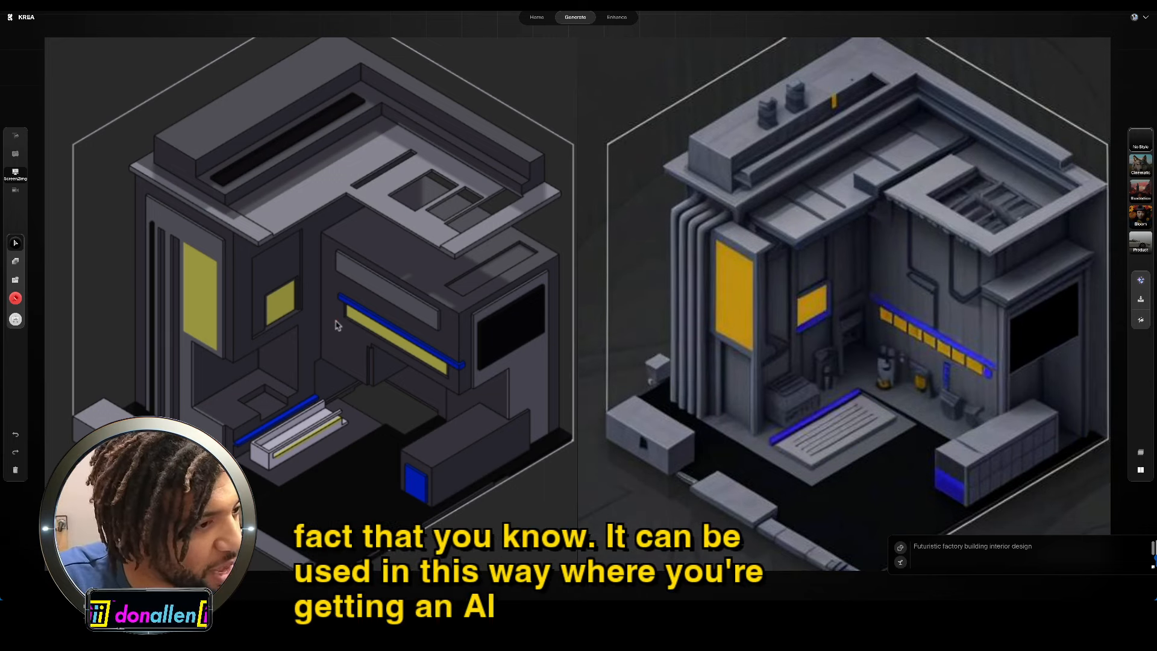
{"action": "left_click_drag", "start_coordinate": [333, 324], "coordinate": [345, 361]}
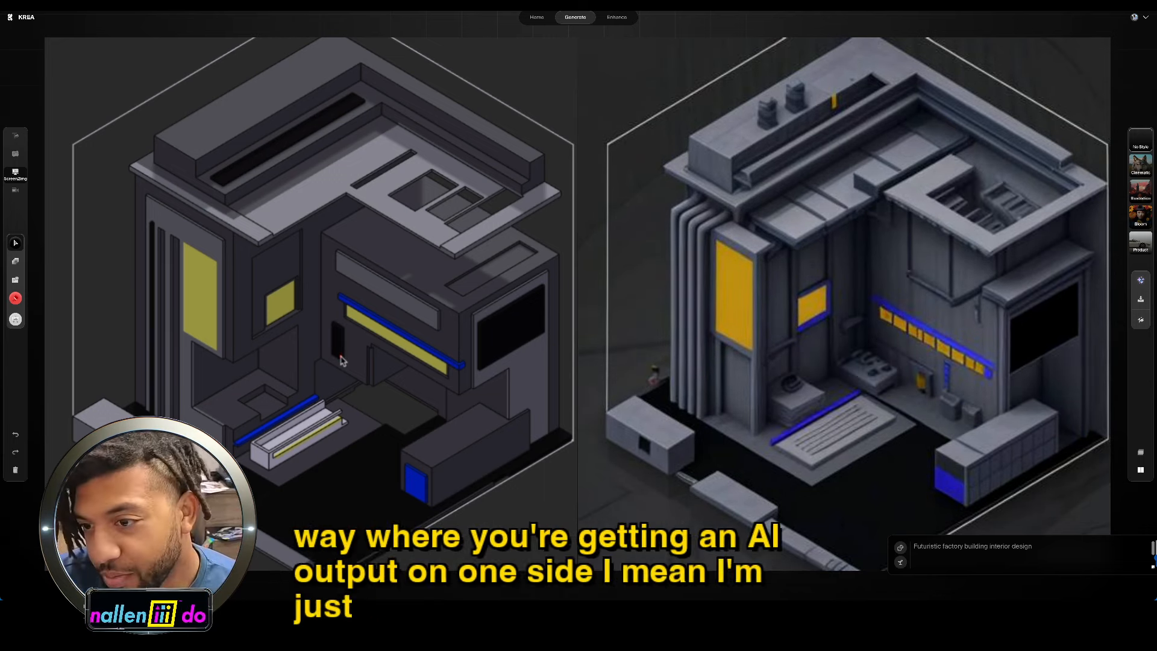
{"action": "left_click_drag", "start_coordinate": [351, 225], "coordinate": [419, 262]}
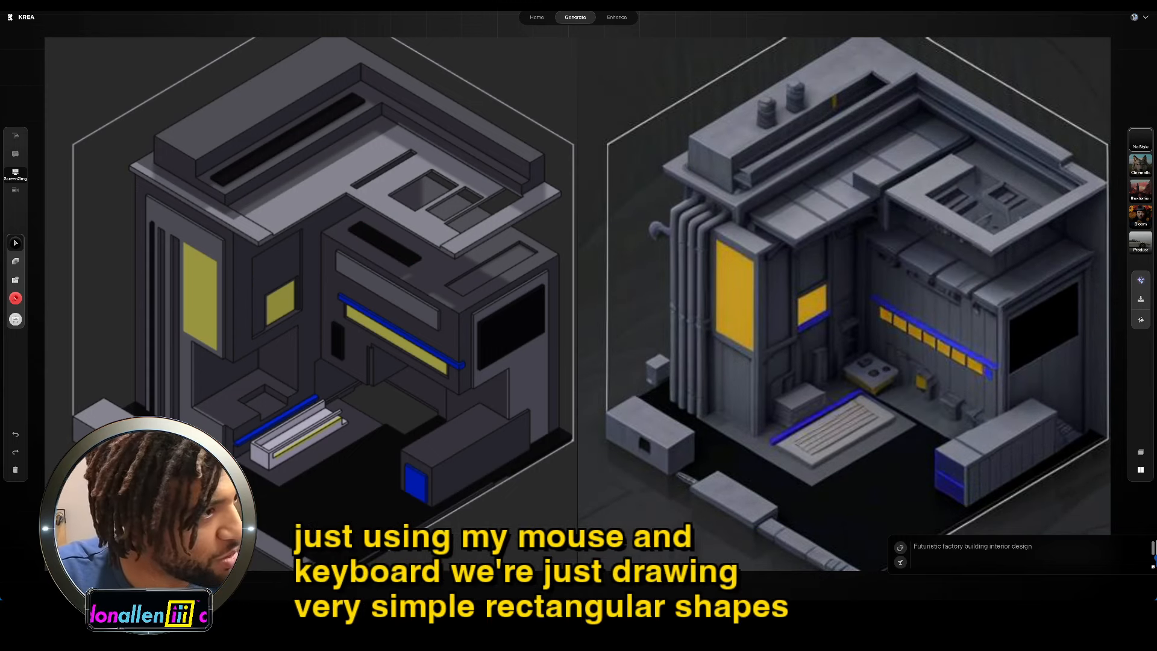
Step: Add small raised boxes inside the lower roof's black slot and a thin raised rectangular panel on the upper roof slab
{"action": "mouse_move", "coordinate": [380, 243]}
{"action": "left_mouse_down"}
{"action": "mouse_move", "coordinate": [395, 258]}
{"action": "mouse_move", "coordinate": [402, 243]}
{"action": "left_mouse_up"}
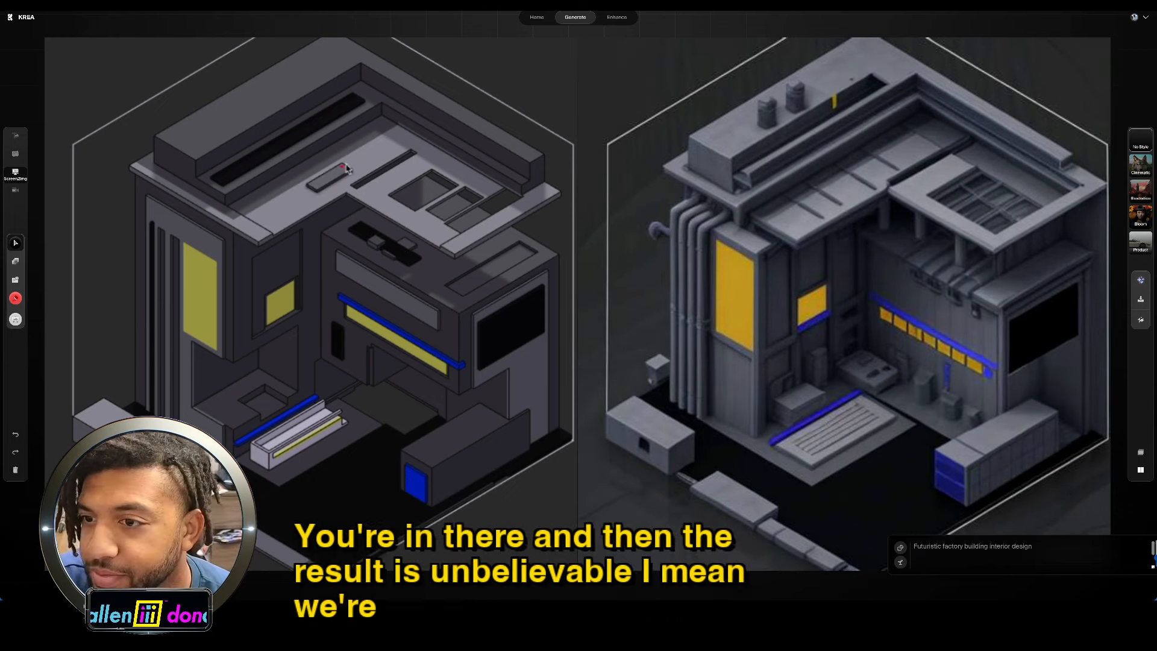
{"action": "left_click_drag", "start_coordinate": [309, 186], "coordinate": [373, 144]}
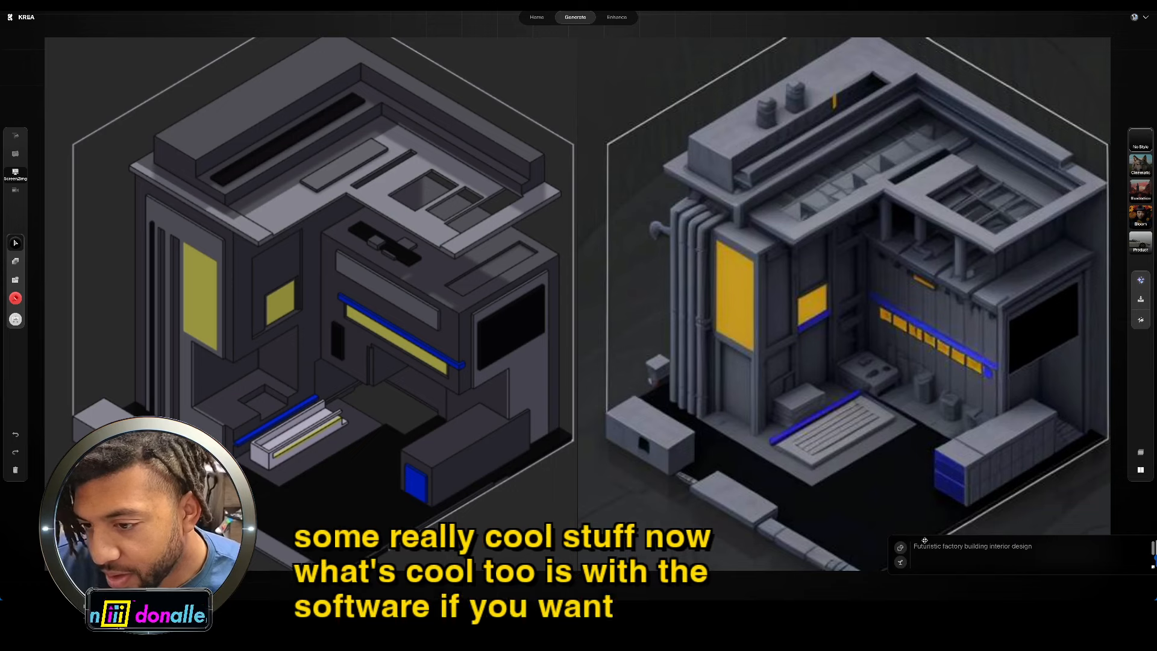
Step: Move the Krea prompt box to the lower boundary between the two images, and test a different AI strength before restoring the detailed result
{"action": "left_click_drag", "start_coordinate": [1130, 547], "coordinate": [688, 555]}
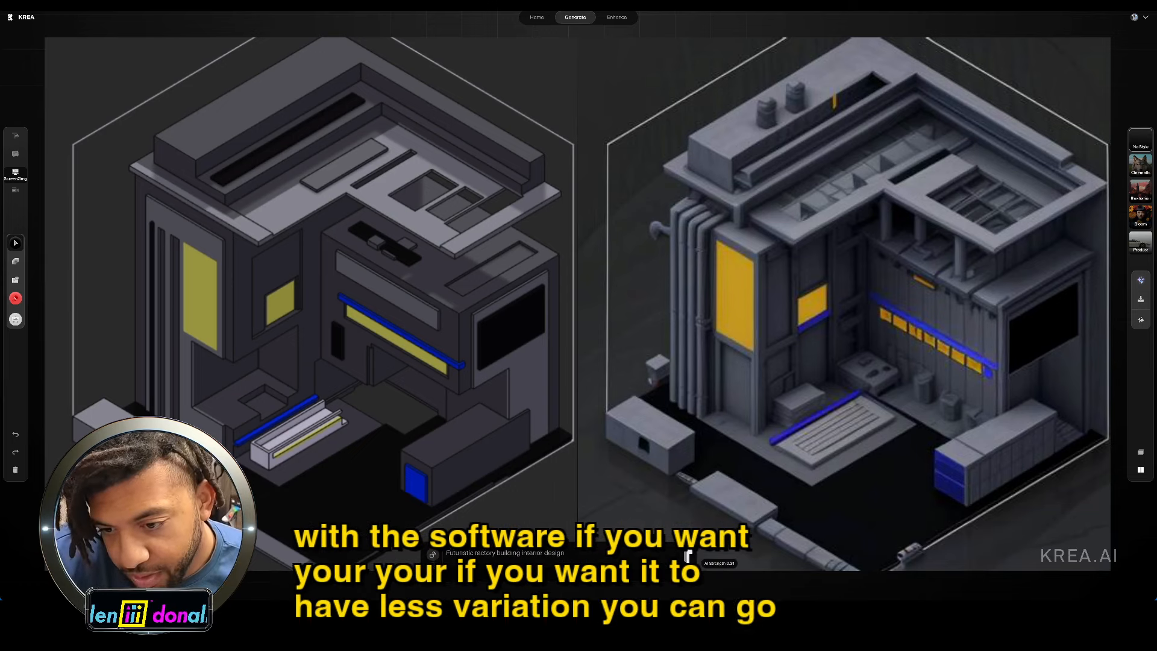
{"action": "left_click_drag", "start_coordinate": [690, 554], "coordinate": [690, 560]}
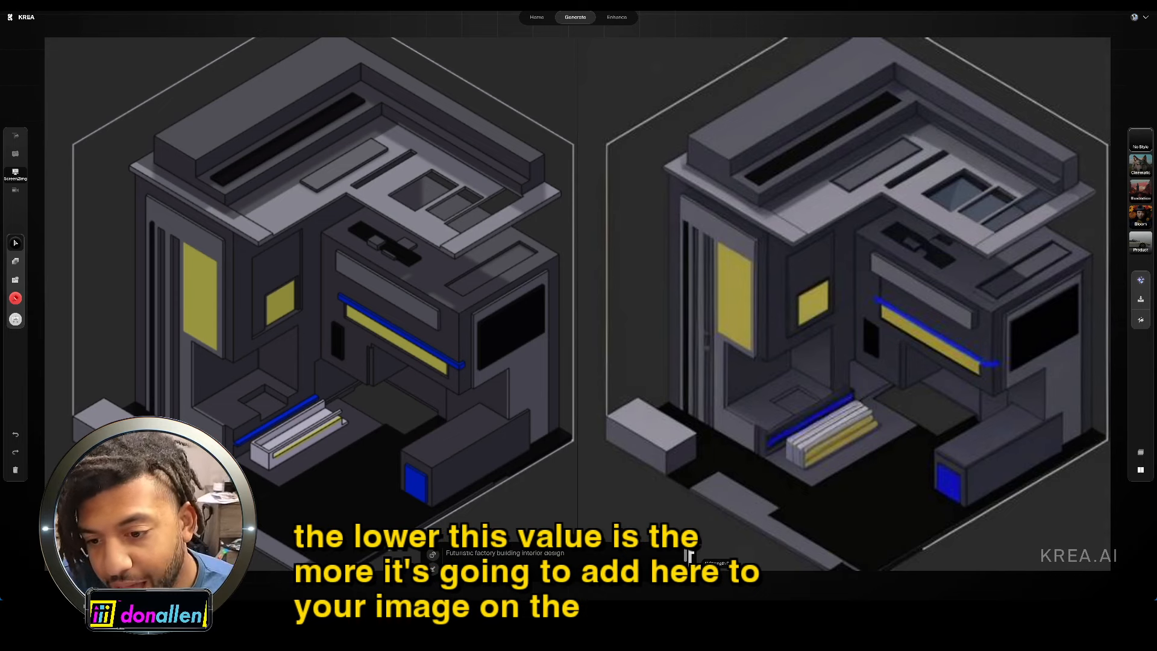
{"action": "left_click", "coordinate": [691, 556]}
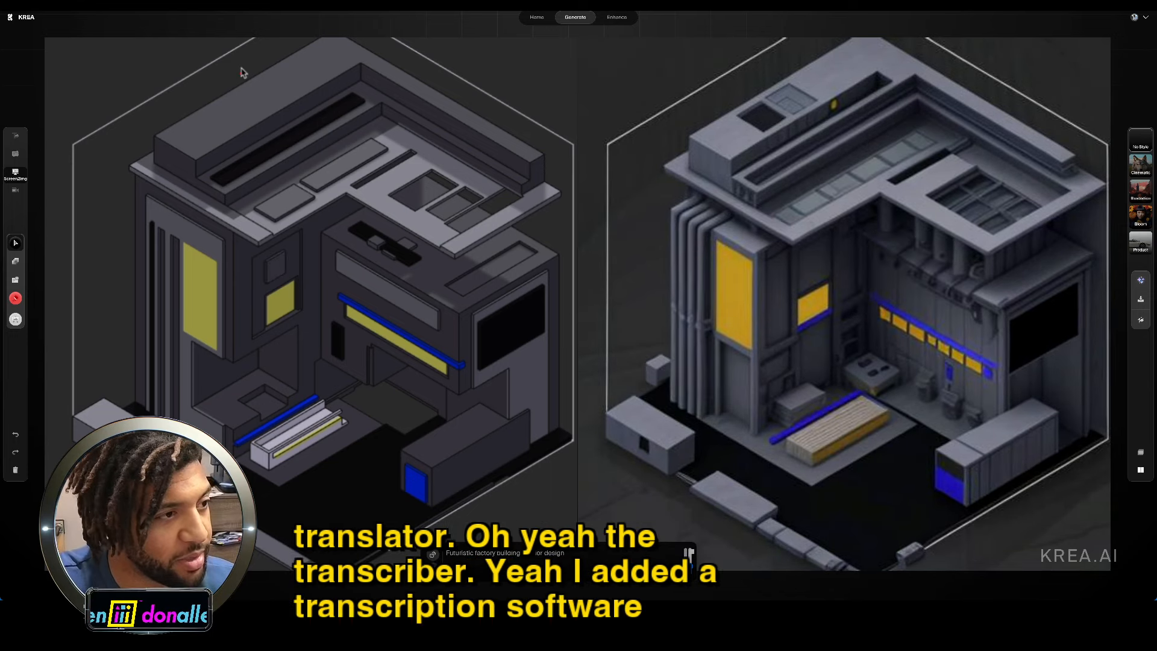
Step: Add a long raised panel on top of the roof rim, with a cross-shaped block at its end and a bar laid across it
{"action": "left_click_drag", "start_coordinate": [182, 133], "coordinate": [353, 58]}
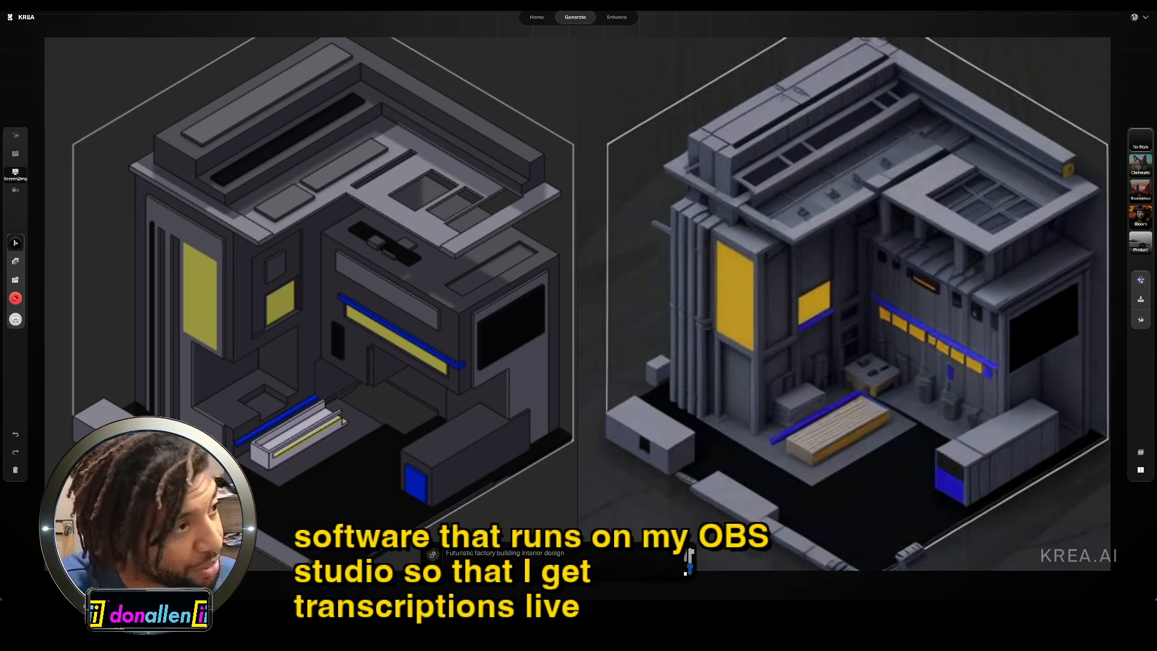
{"action": "mouse_move", "coordinate": [192, 118]}
{"action": "left_mouse_down"}
{"action": "mouse_move", "coordinate": [226, 128]}
{"action": "mouse_move", "coordinate": [239, 120]}
{"action": "mouse_move", "coordinate": [229, 105]}
{"action": "mouse_move", "coordinate": [243, 126]}
{"action": "mouse_move", "coordinate": [217, 82]}
{"action": "left_mouse_up"}
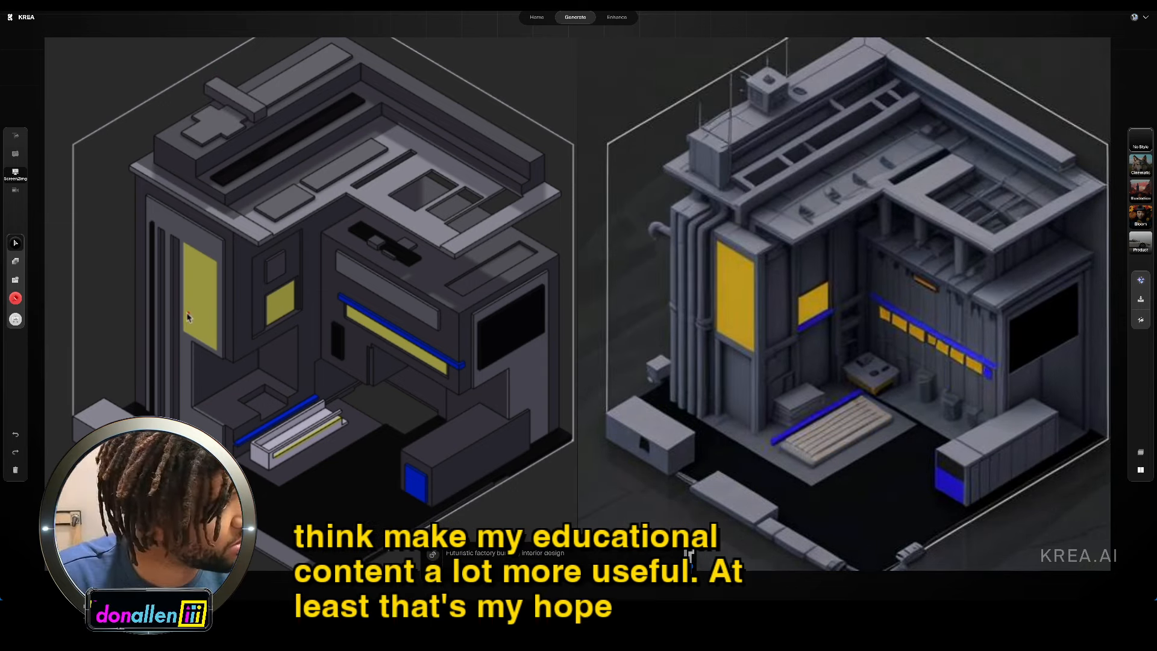
Step: Add pipe-like vertical details with brackets to the tall block's outer side and a large box on the floor in front of the doorway
{"action": "left_click_drag", "start_coordinate": [122, 313], "coordinate": [132, 405]}
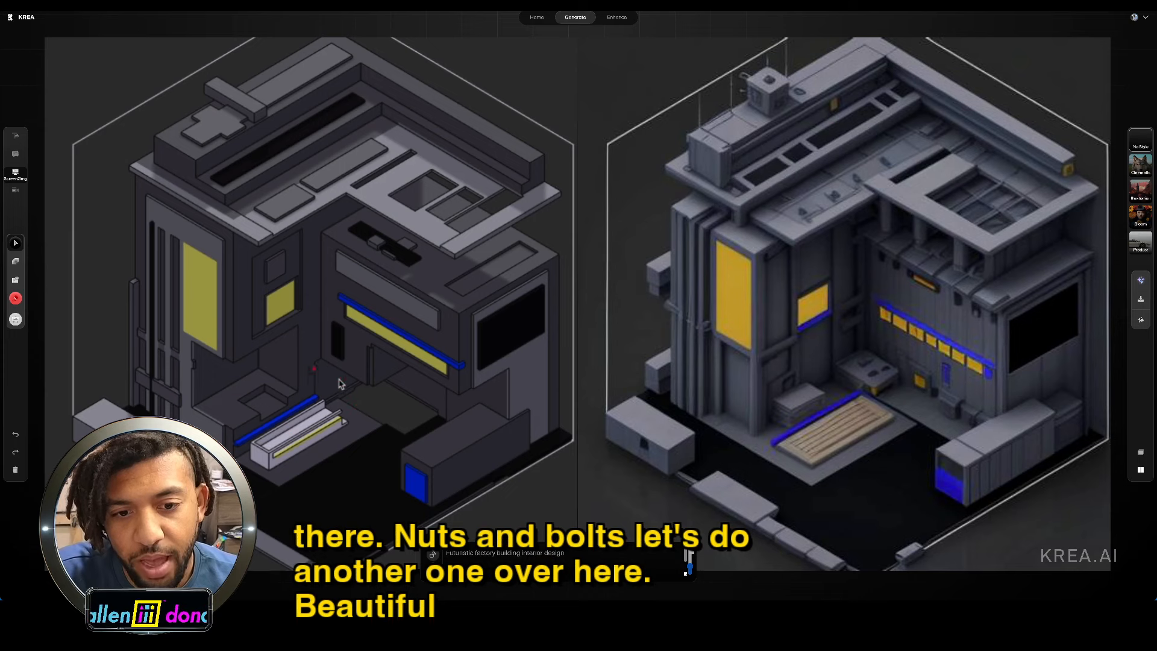
{"action": "mouse_move", "coordinate": [341, 384]}
{"action": "left_mouse_down"}
{"action": "mouse_move", "coordinate": [407, 435]}
{"action": "mouse_move", "coordinate": [416, 428]}
{"action": "mouse_move", "coordinate": [396, 421]}
{"action": "mouse_move", "coordinate": [425, 429]}
{"action": "left_mouse_up"}
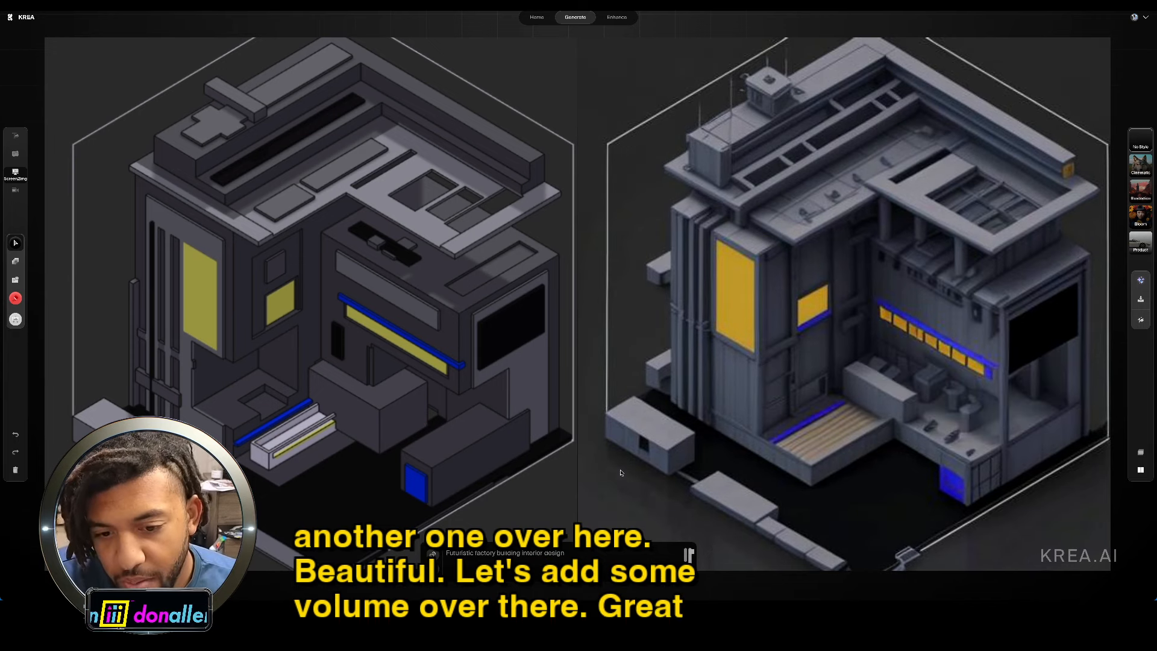
Step: Append "isometric art" to the end of the Krea prompt
{"action": "left_click", "coordinate": [579, 554]}
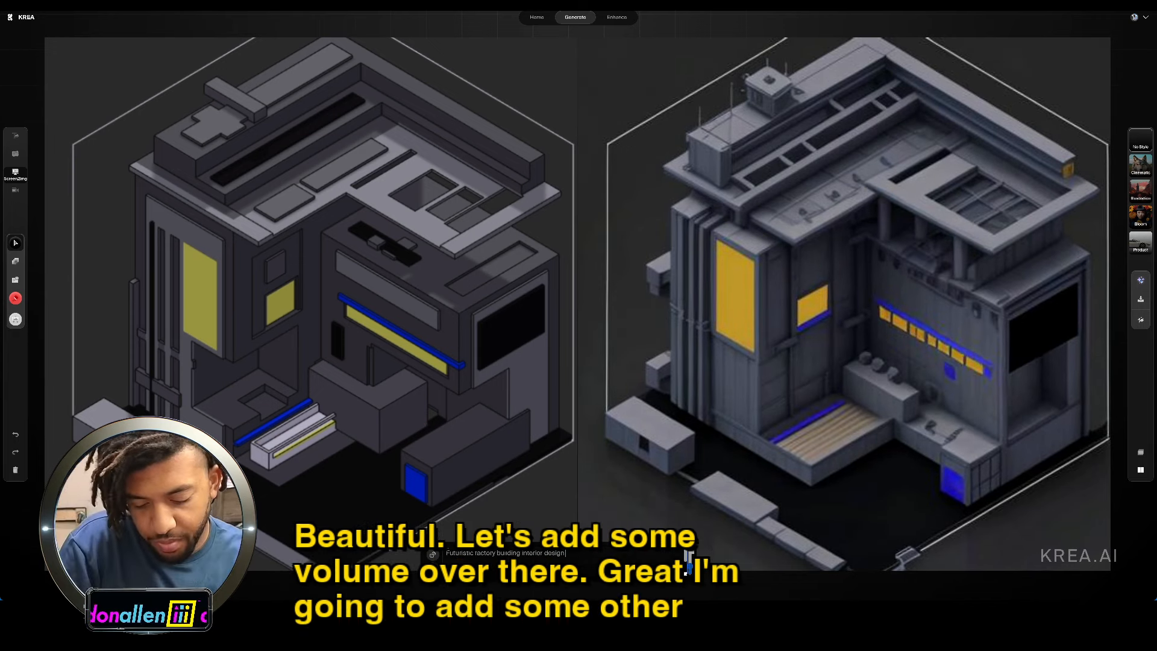
{"action": "type", "text": "isometric ar"}
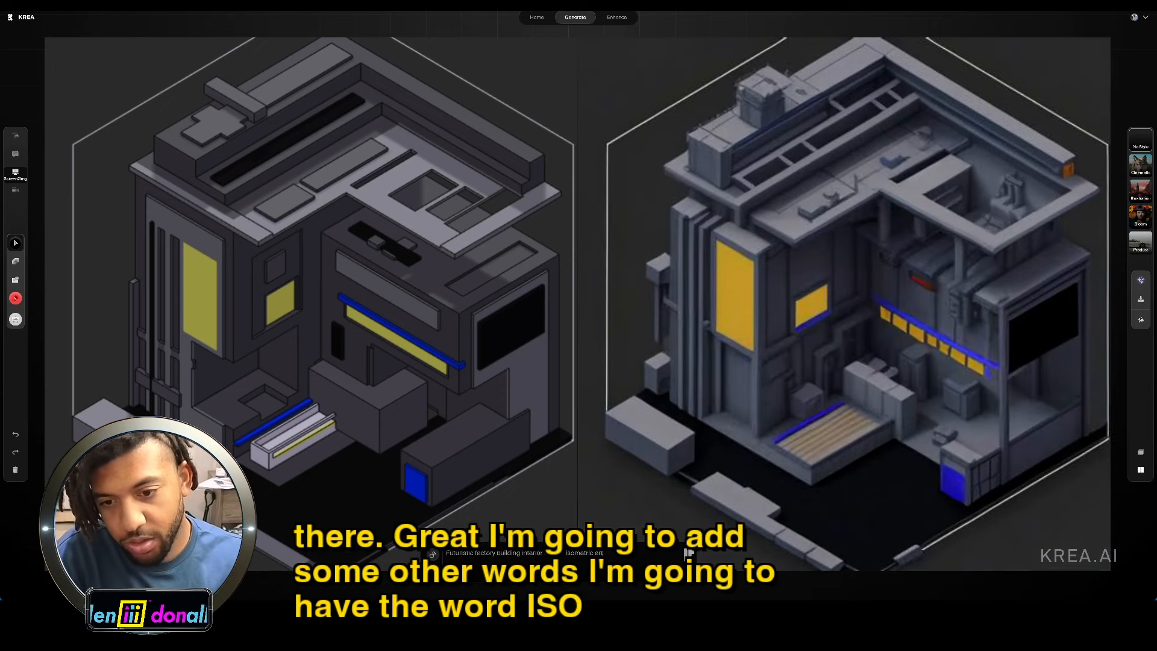
{"action": "type", "text": "t"}
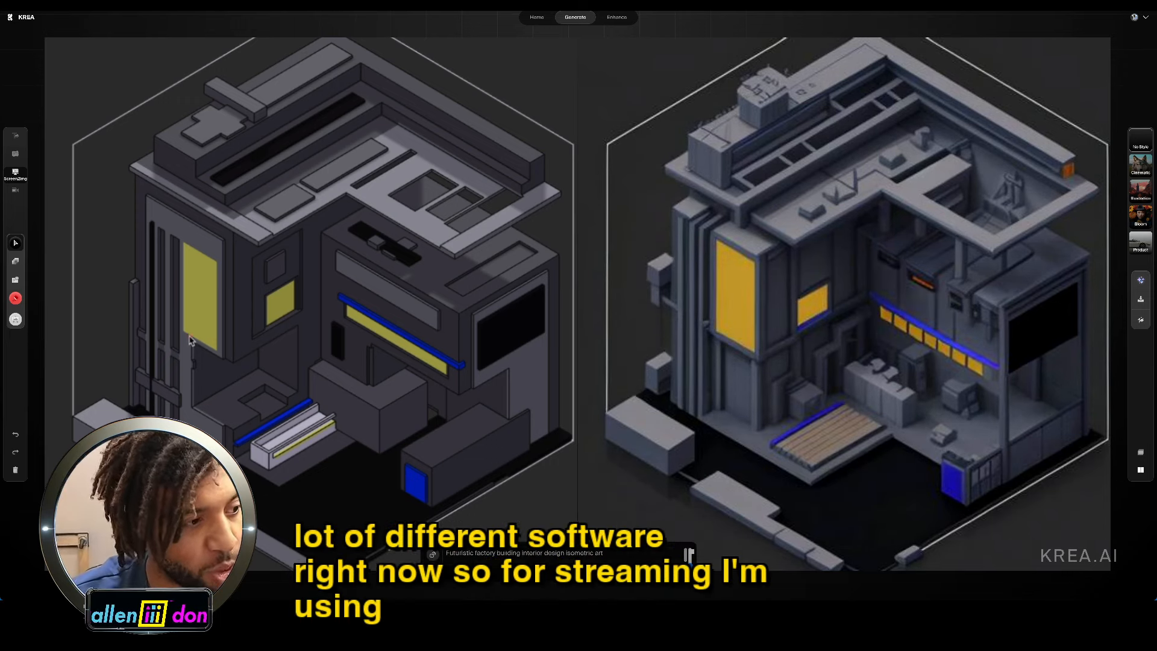
Step: Add a tall dark panel and a small horizontal one inside the tall block's yellow light, leaving a yellow border
{"action": "left_click_drag", "start_coordinate": [192, 286], "coordinate": [206, 342]}
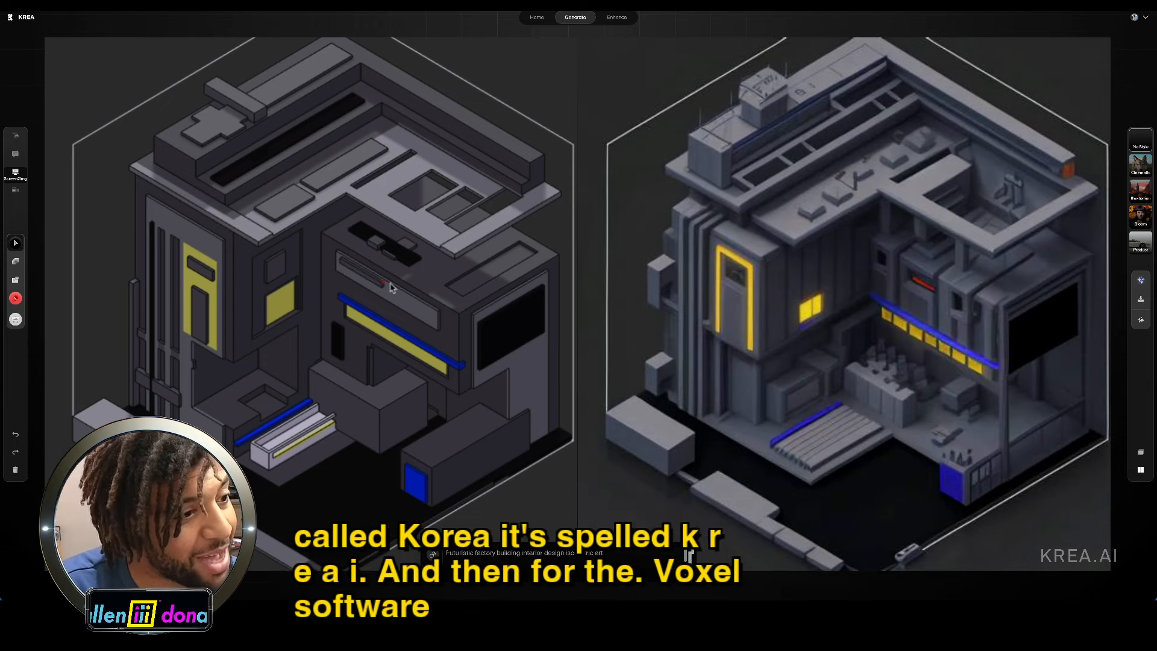
Step: Inset a long frame in the panel above the blue strip and erase large chunks of the floor boxes and doorway walls
{"action": "left_click_drag", "start_coordinate": [343, 264], "coordinate": [435, 323]}
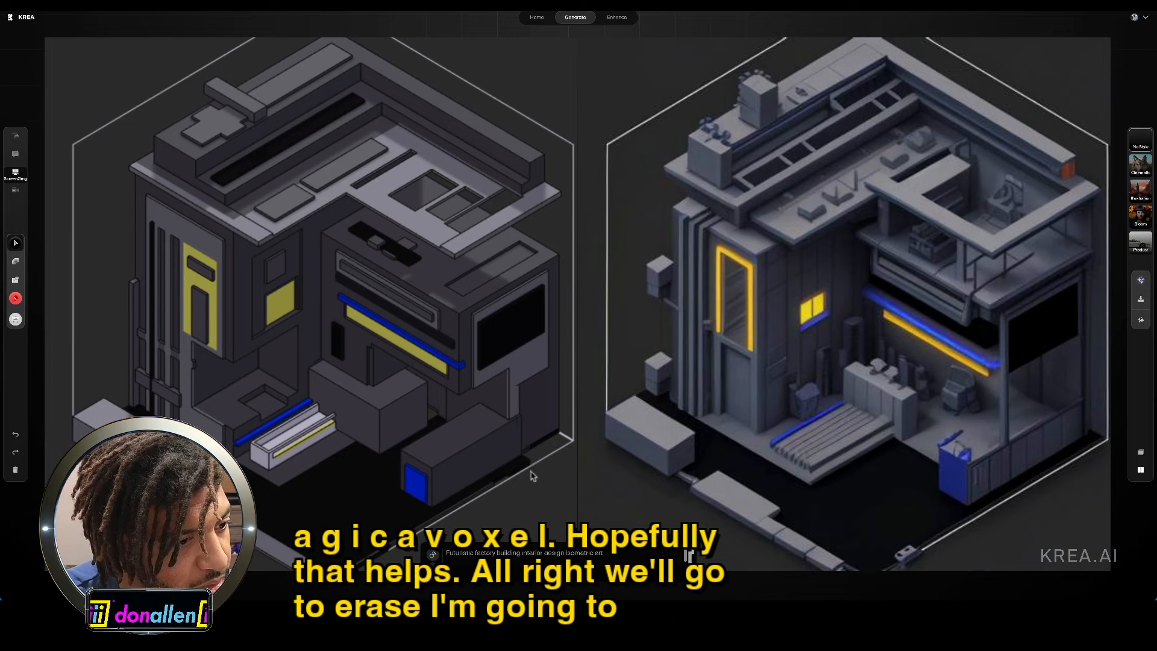
{"action": "mouse_move", "coordinate": [560, 456]}
{"action": "left_mouse_down"}
{"action": "mouse_move", "coordinate": [470, 434]}
{"action": "mouse_move", "coordinate": [305, 360]}
{"action": "mouse_move", "coordinate": [365, 371]}
{"action": "mouse_move", "coordinate": [387, 388]}
{"action": "left_mouse_up"}
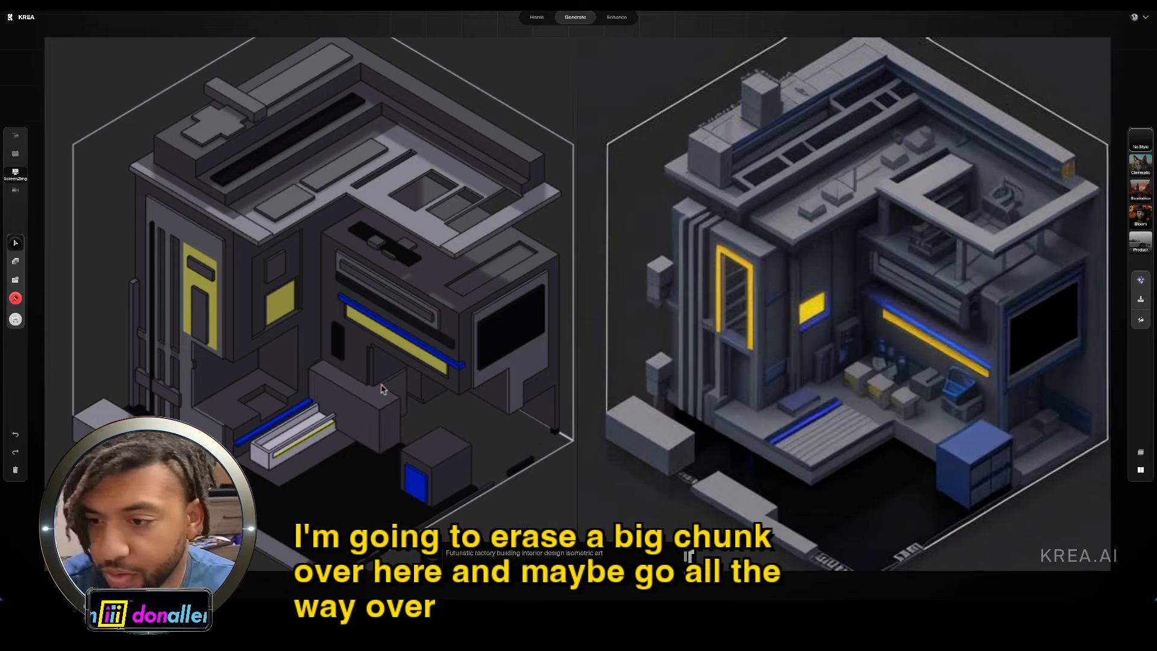
{"action": "scroll", "coordinate": [381, 388], "scroll_direction": "down", "scroll_amount": 1}
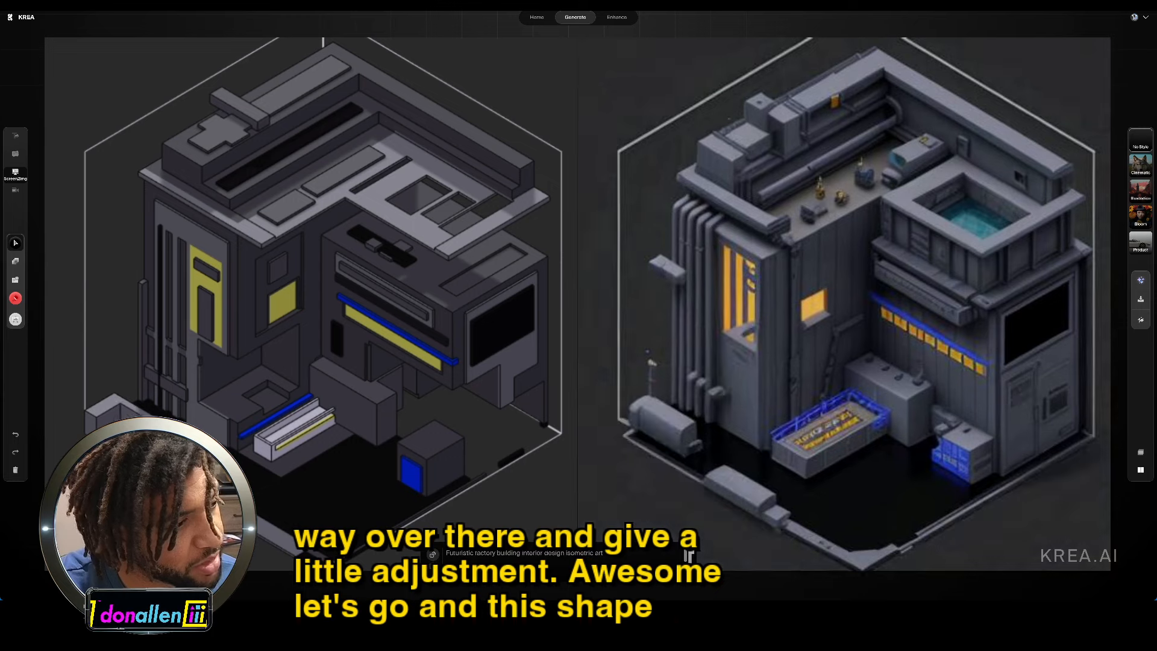
{"action": "key", "text": "ctrl+minus"}
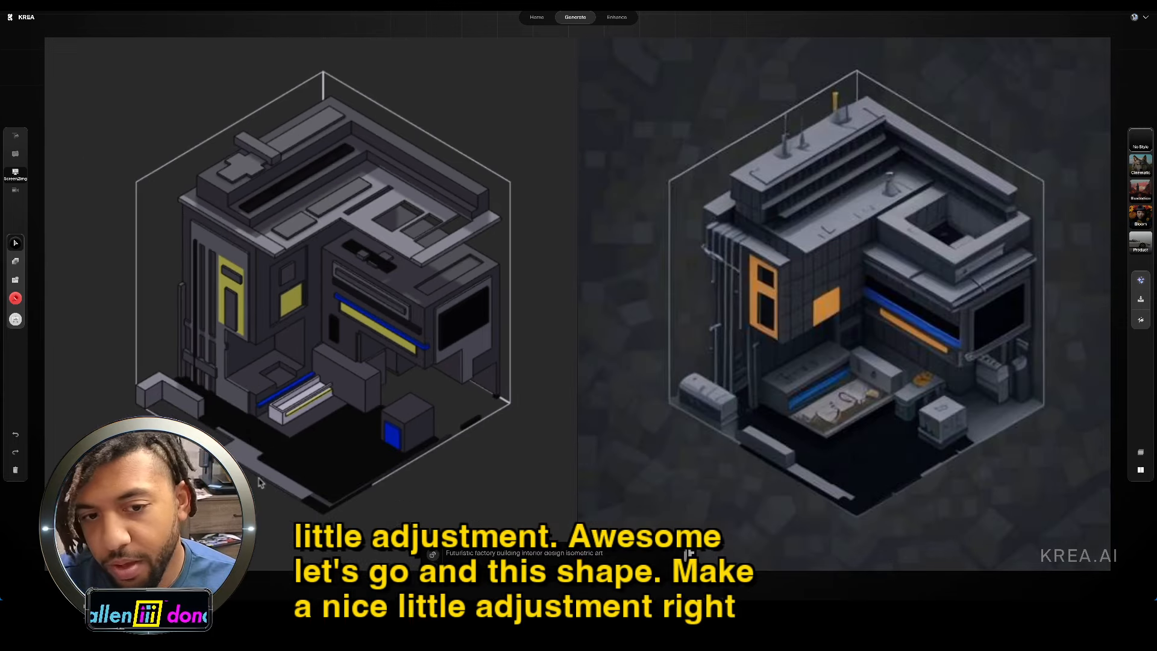
Step: Examine the factory model and its generated render at closer and wider zoom levels
{"action": "key", "text": "ctrl+equal"}
{"action": "key", "text": "ctrl+minus"}
{"action": "key", "text": "ctrl+equal"}
{"action": "key", "text": "ctrl+equal"}
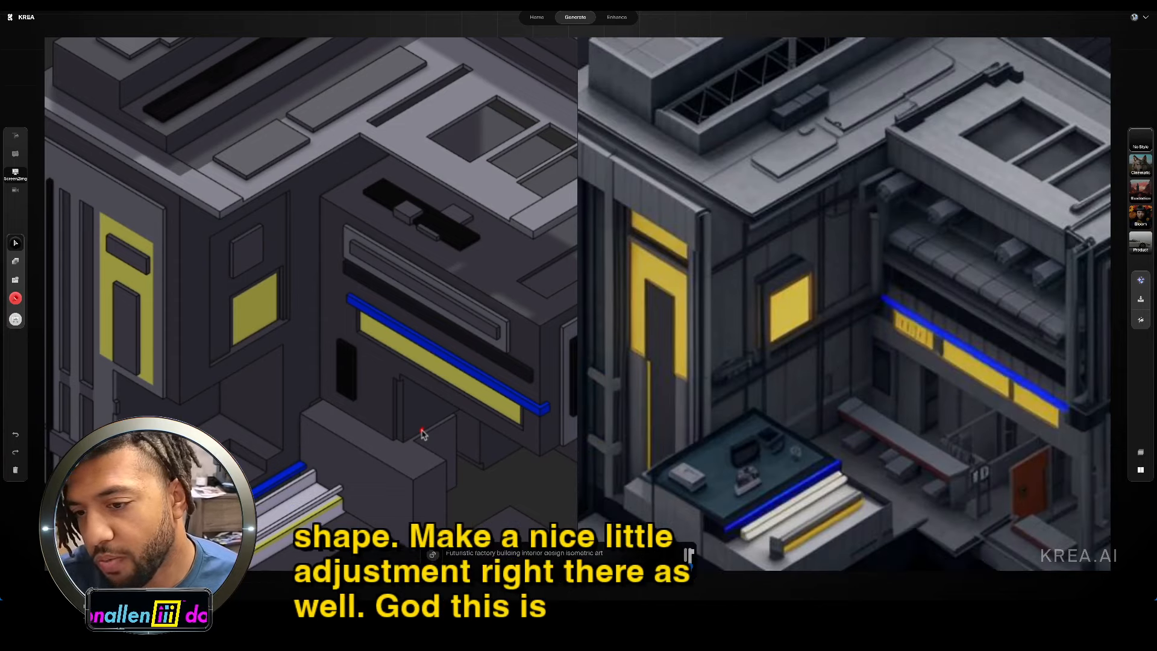
{"action": "key", "text": "ctrl+minus"}
{"action": "key", "text": "ctrl+minus"}
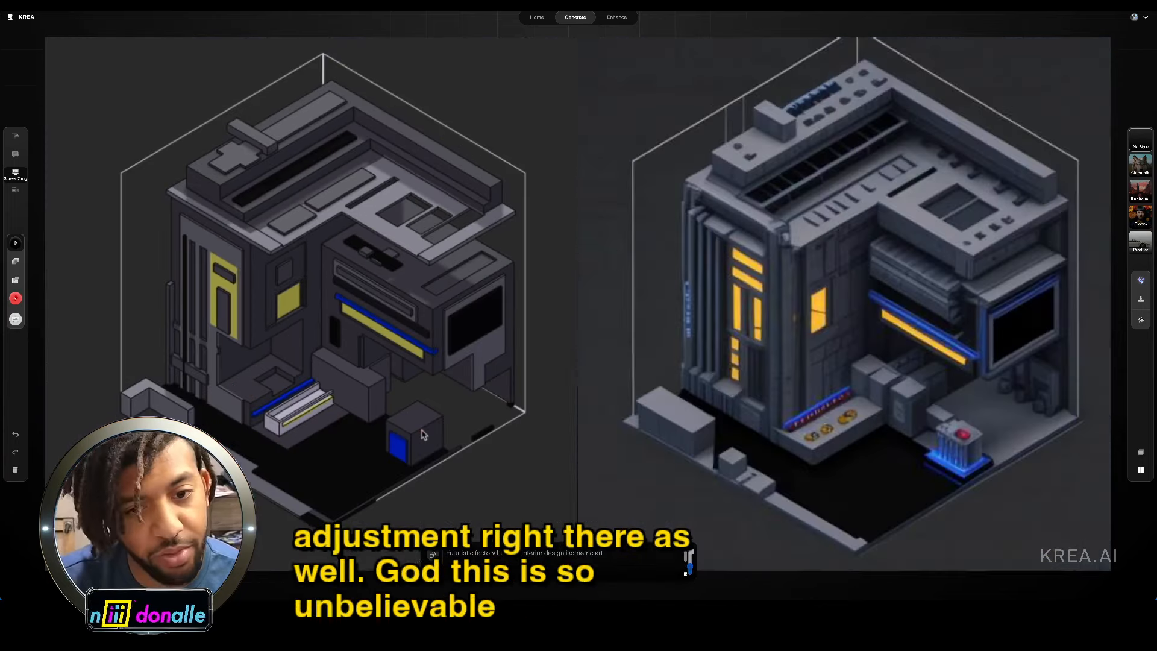
{"action": "key", "text": "ctrl+equal"}
{"action": "key", "text": "ctrl+equal"}
{"action": "key", "text": "ctrl+minus"}
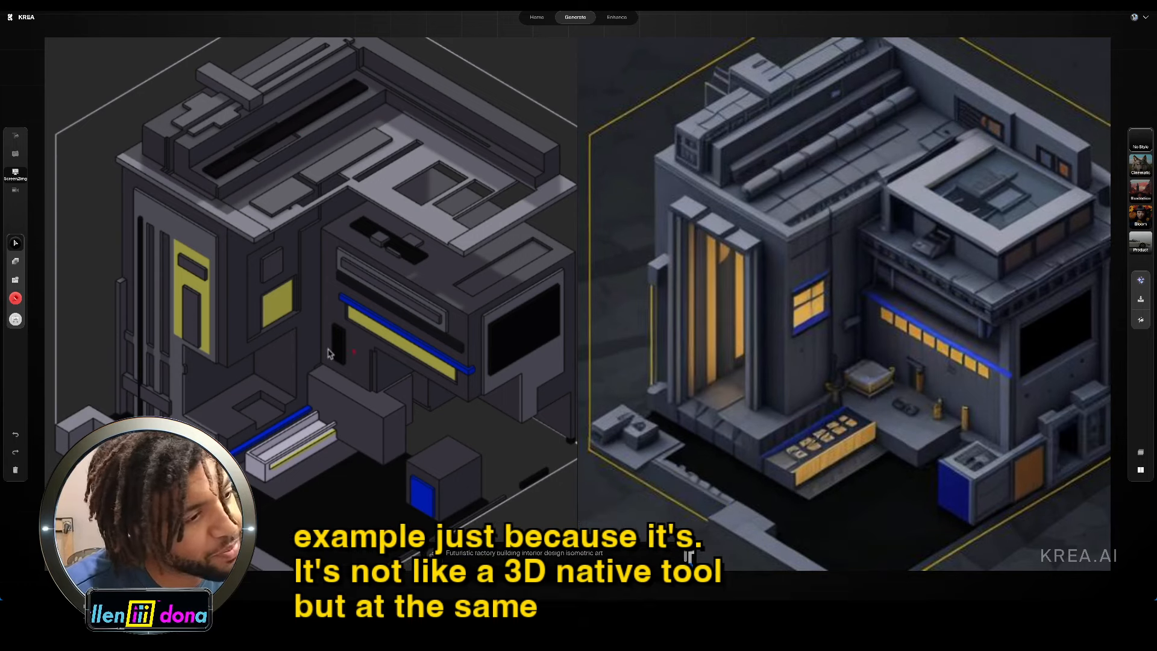
Step: Cut away the lower parts of the tall block's yellow light and the yellow window, and recolour all yellow areas red
{"action": "left_click_drag", "start_coordinate": [175, 333], "coordinate": [304, 295]}
{"action": "key", "text": "ctrl+z"}
{"action": "key", "text": "ctrl+z"}
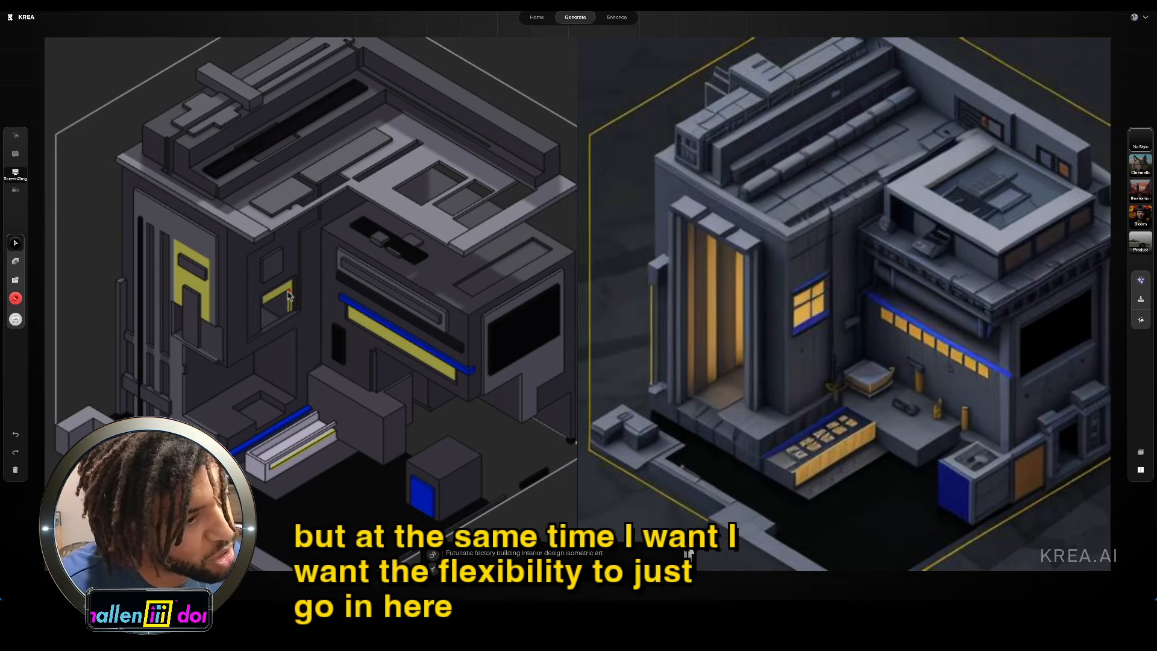
{"action": "scroll", "coordinate": [305, 296], "scroll_direction": "down", "scroll_amount": 1}
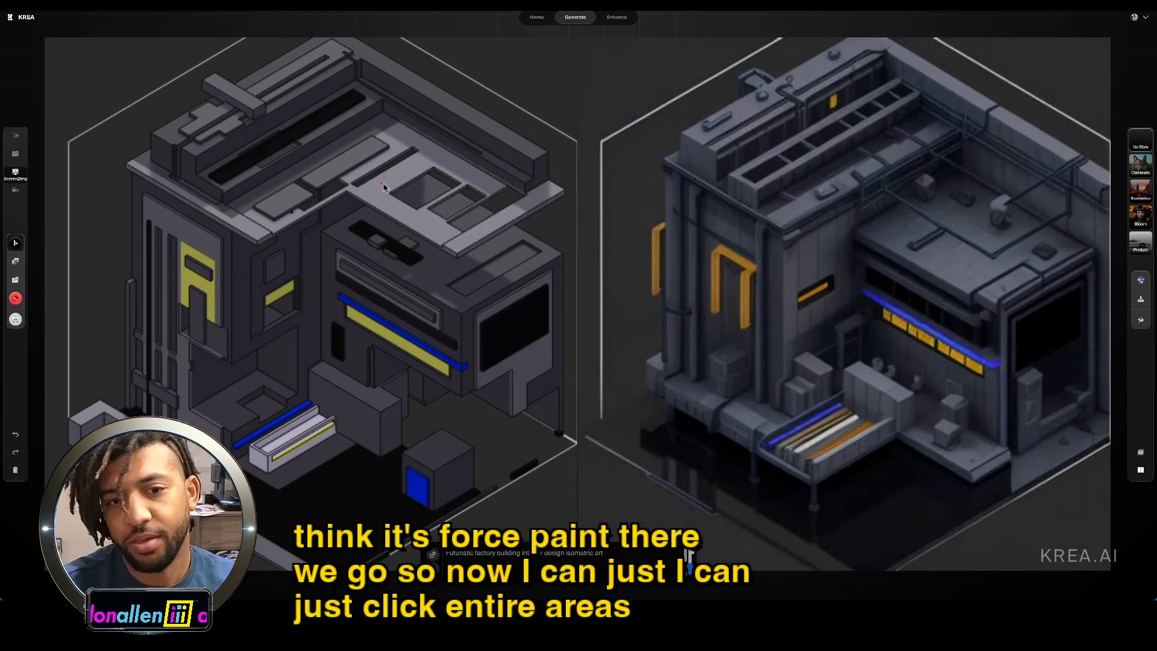
{"action": "left_click", "coordinate": [214, 278]}
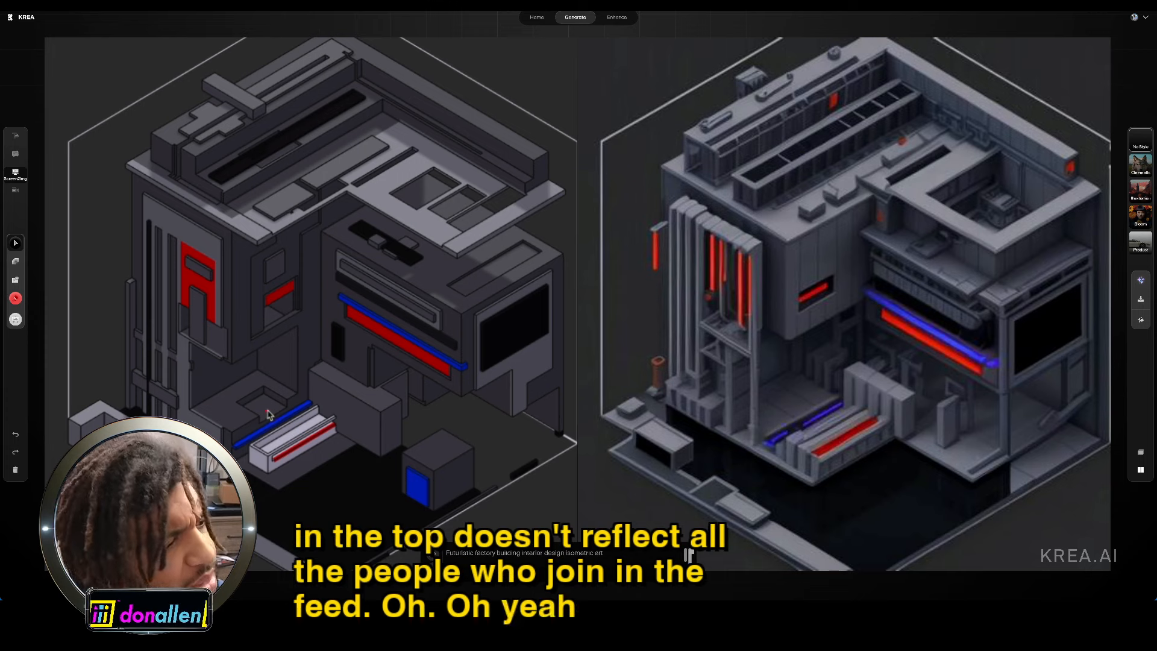
Step: Try recolouring the dark grey structure and the black surfaces red, undoing each fill
{"action": "left_click", "coordinate": [236, 138]}
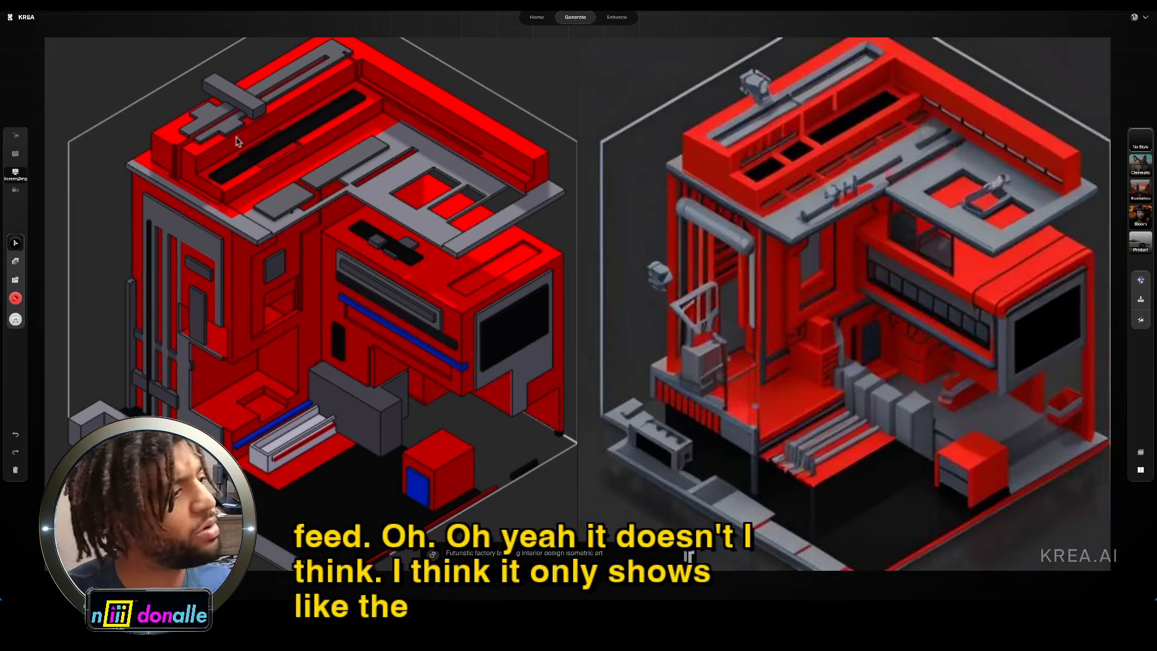
{"action": "key", "text": "ctrl+z"}
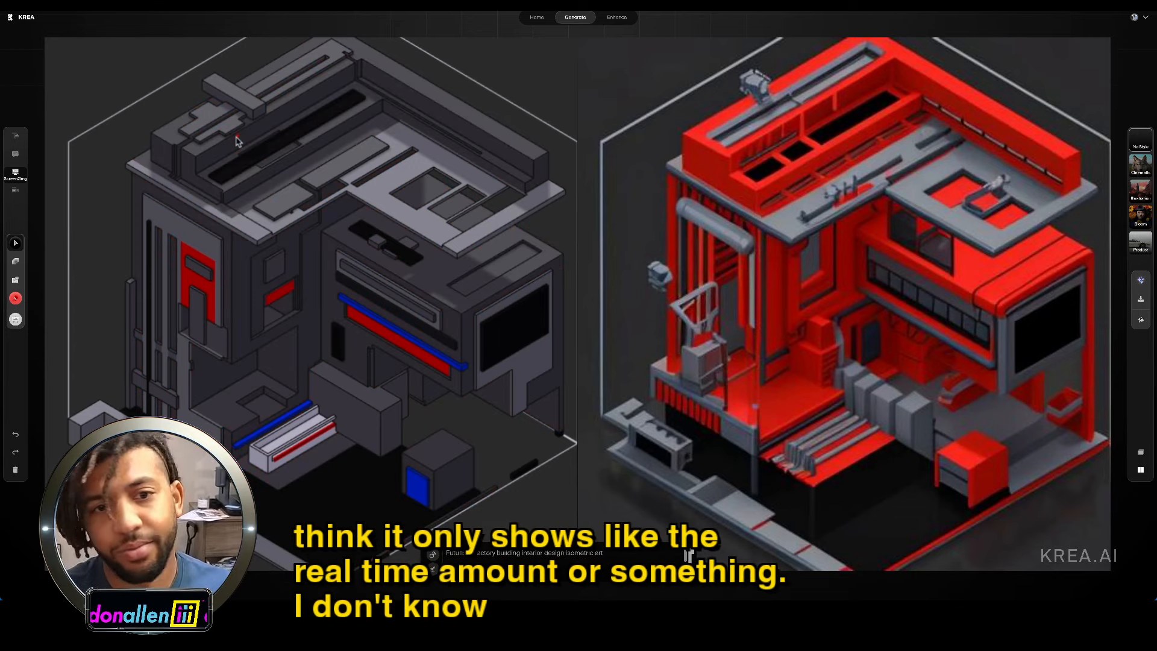
{"action": "left_click", "coordinate": [261, 152]}
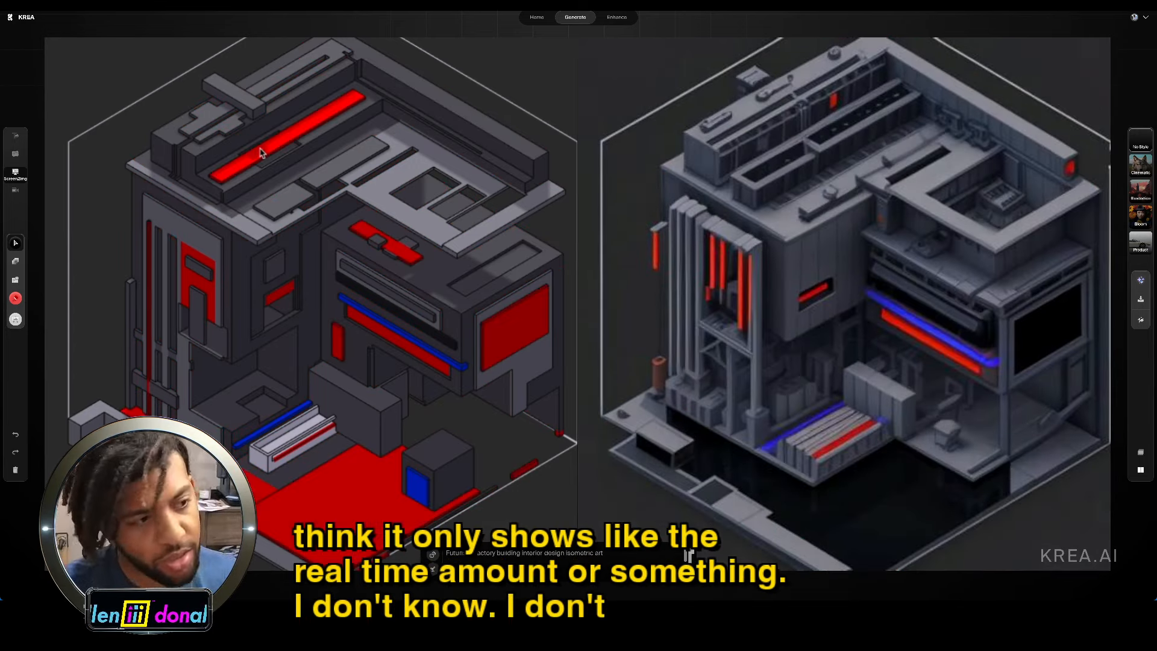
{"action": "key", "text": "ctrl+z"}
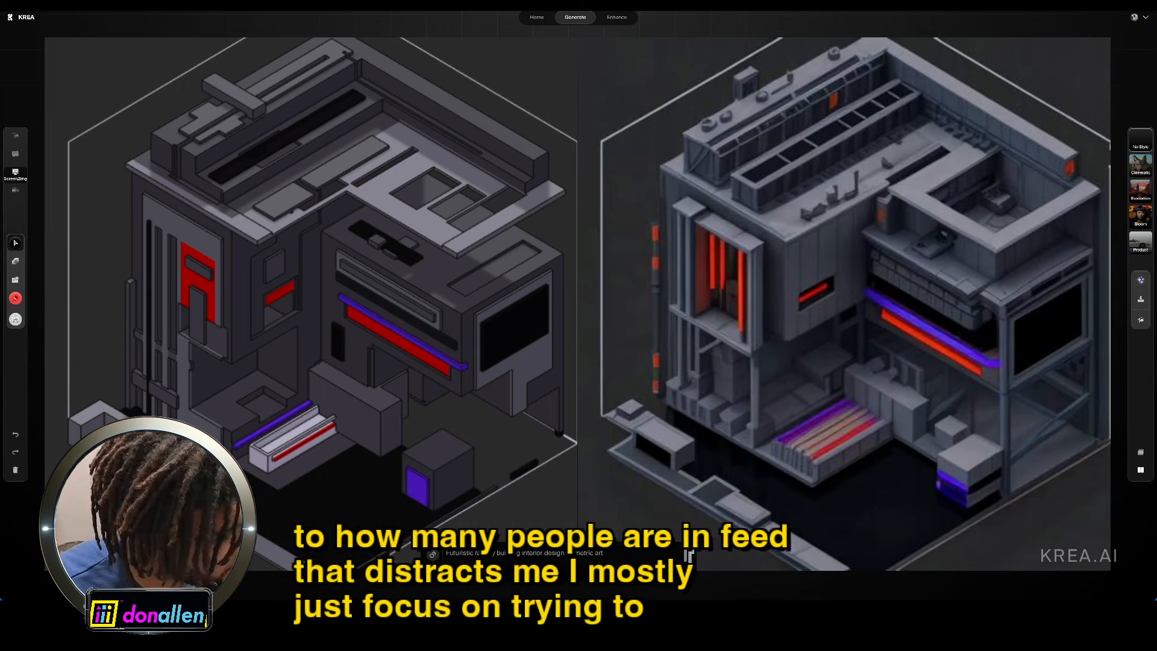
Step: Recolour the red lights orange, keeping the thin strips purple after trying orange on them too
{"action": "left_click", "coordinate": [442, 361]}
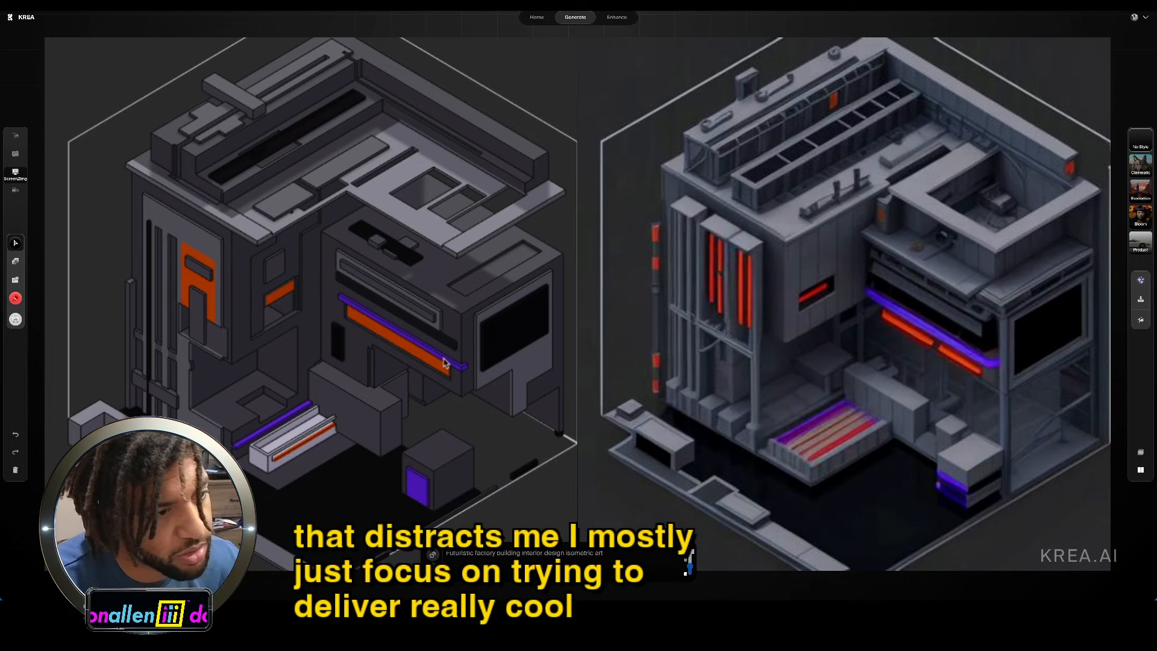
{"action": "left_click", "coordinate": [445, 357]}
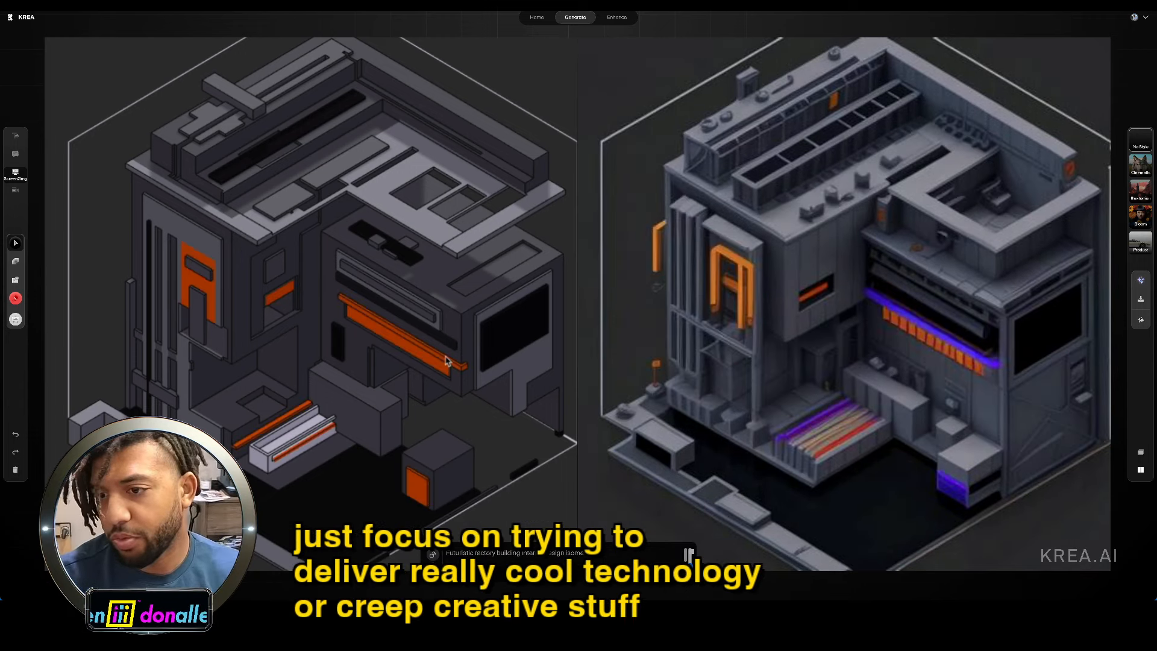
{"action": "key", "text": "ctrl+z"}
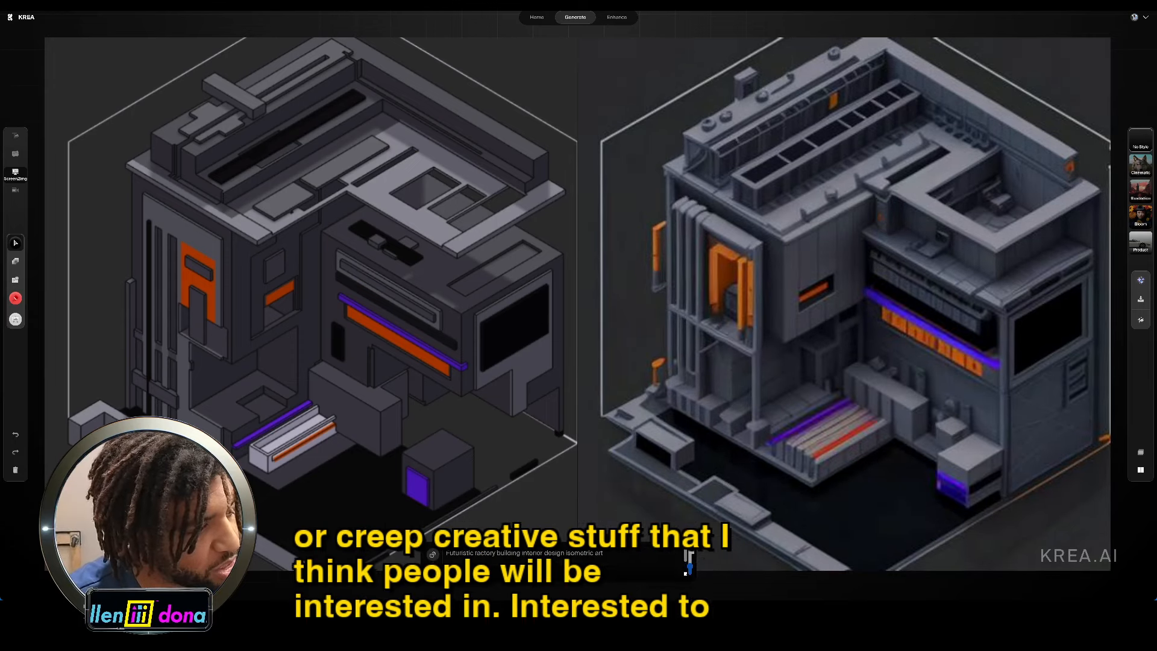
Step: Recolour the black surfaces and floor magenta and adjust the strength of the Krea generation
{"action": "left_click", "coordinate": [334, 496]}
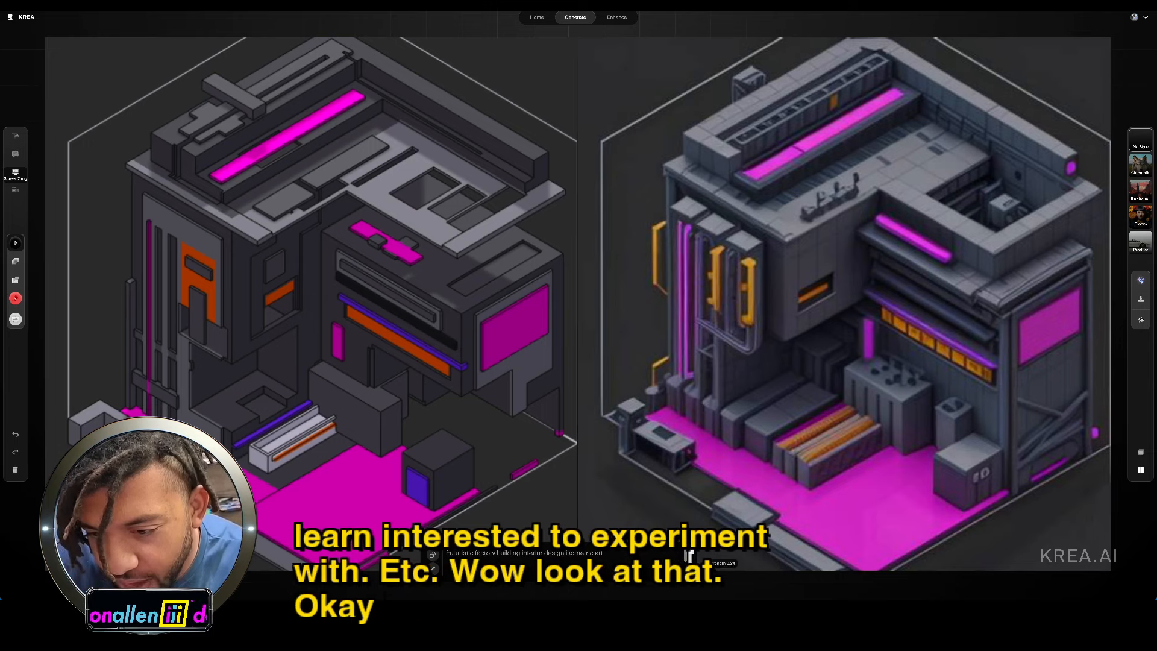
{"action": "left_click_drag", "start_coordinate": [691, 555], "coordinate": [692, 564]}
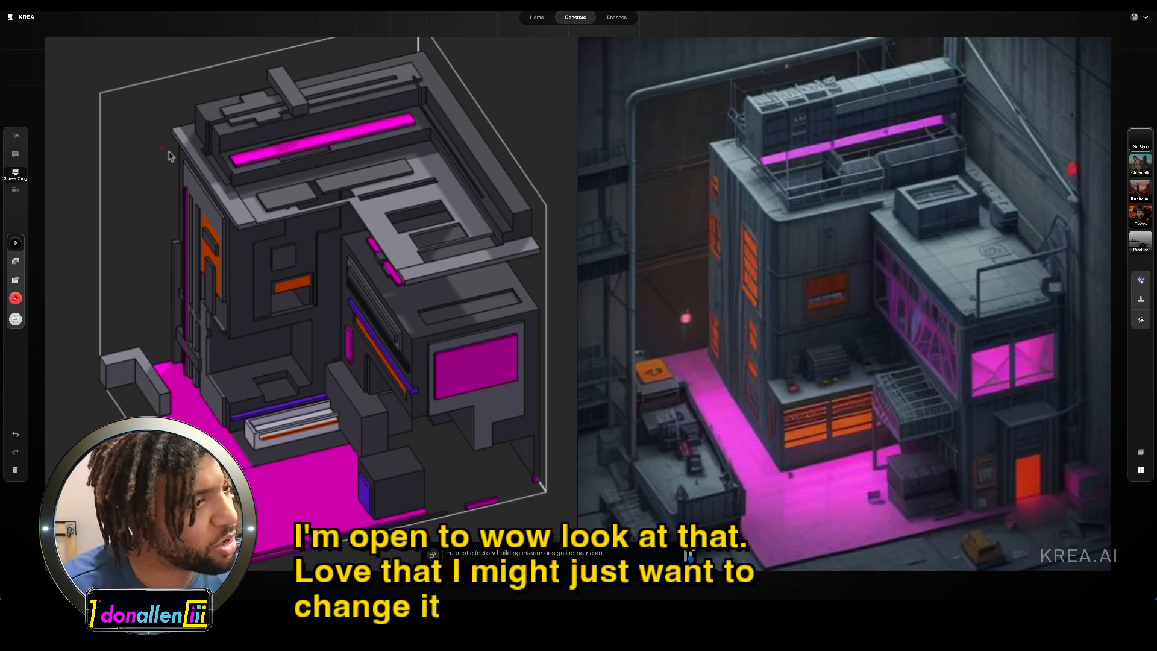
Step: Recolour the orange lights and the magenta floor, strips and panels green
{"action": "left_click", "coordinate": [218, 257]}
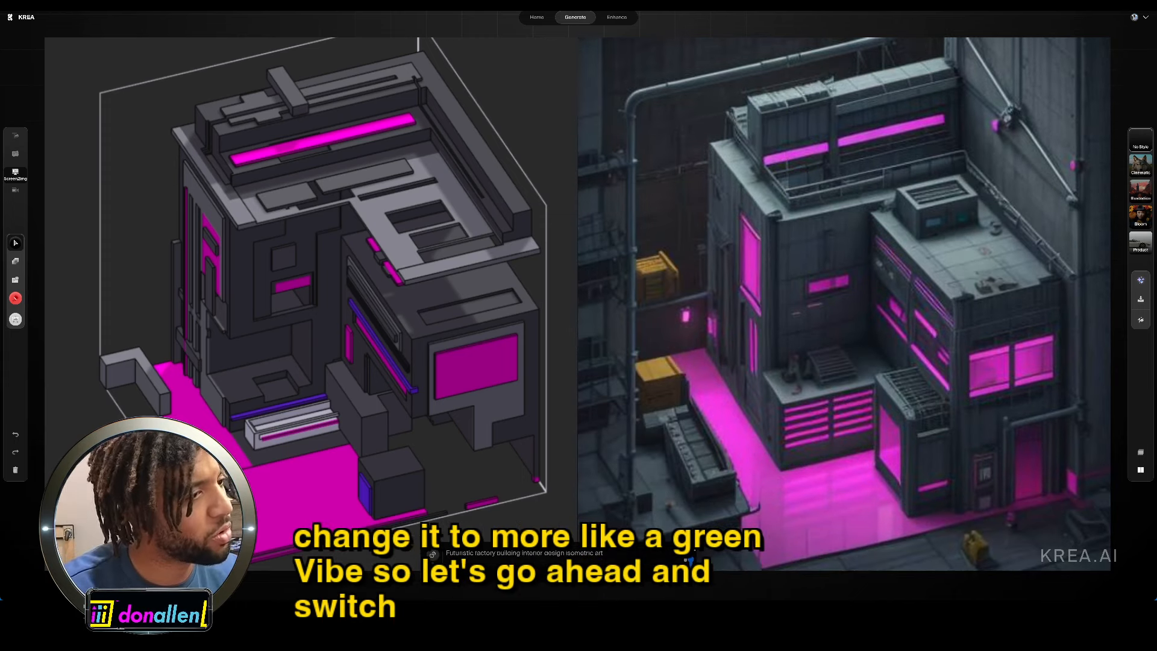
{"action": "key", "text": "ctrl+z"}
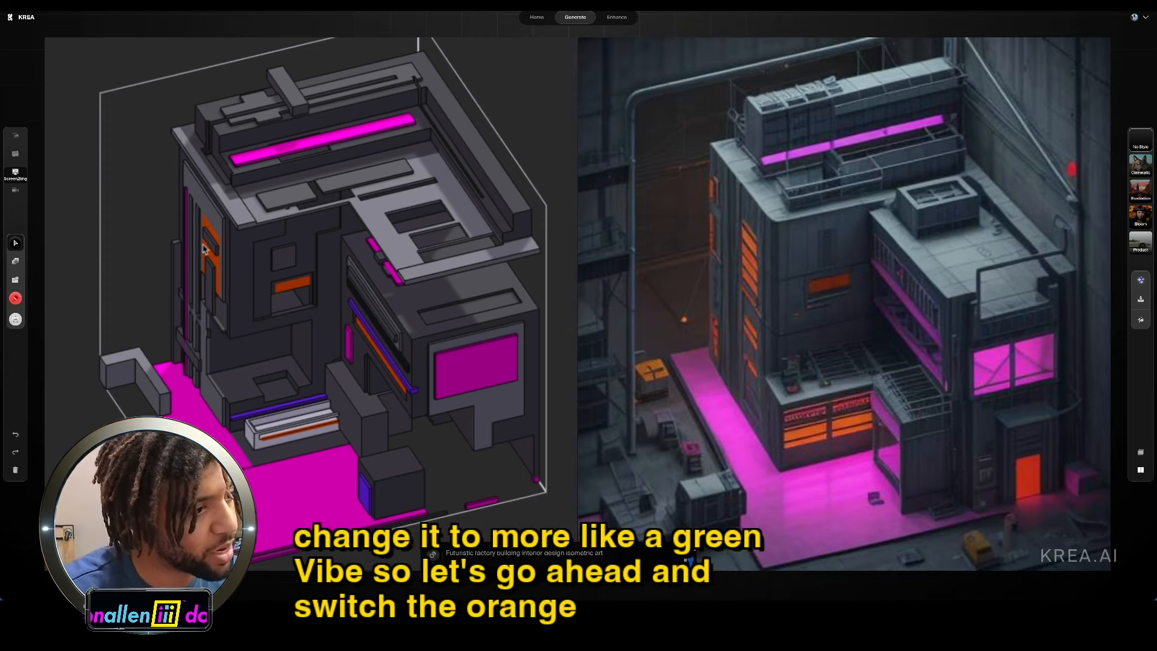
{"action": "left_click", "coordinate": [205, 250]}
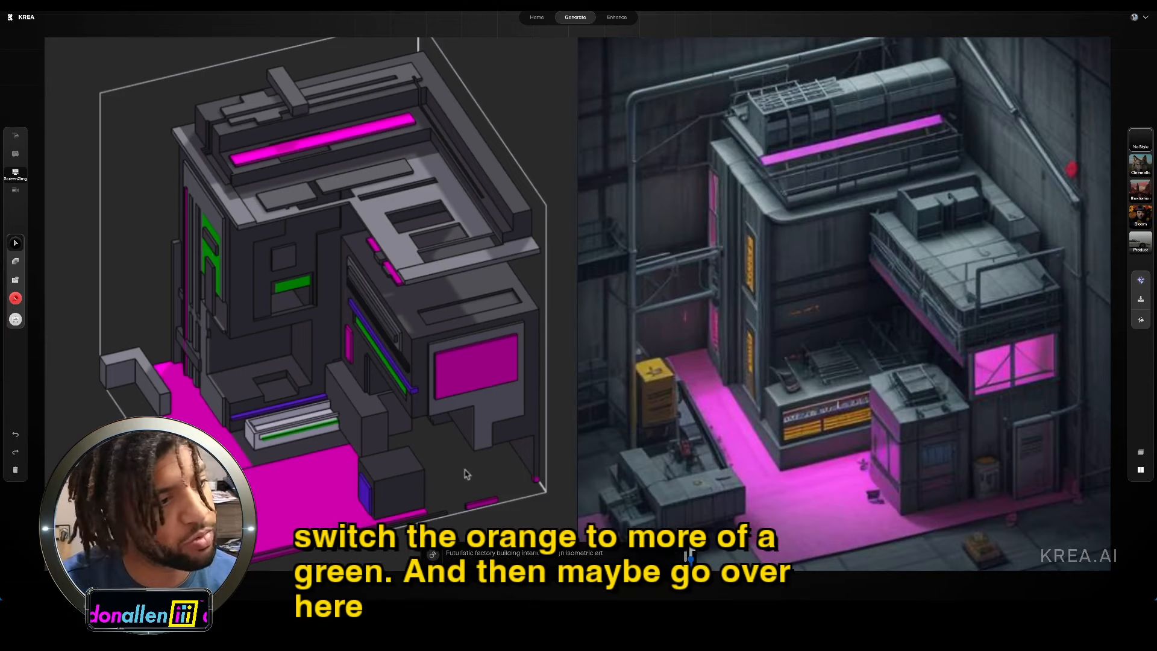
{"action": "left_click", "coordinate": [259, 484]}
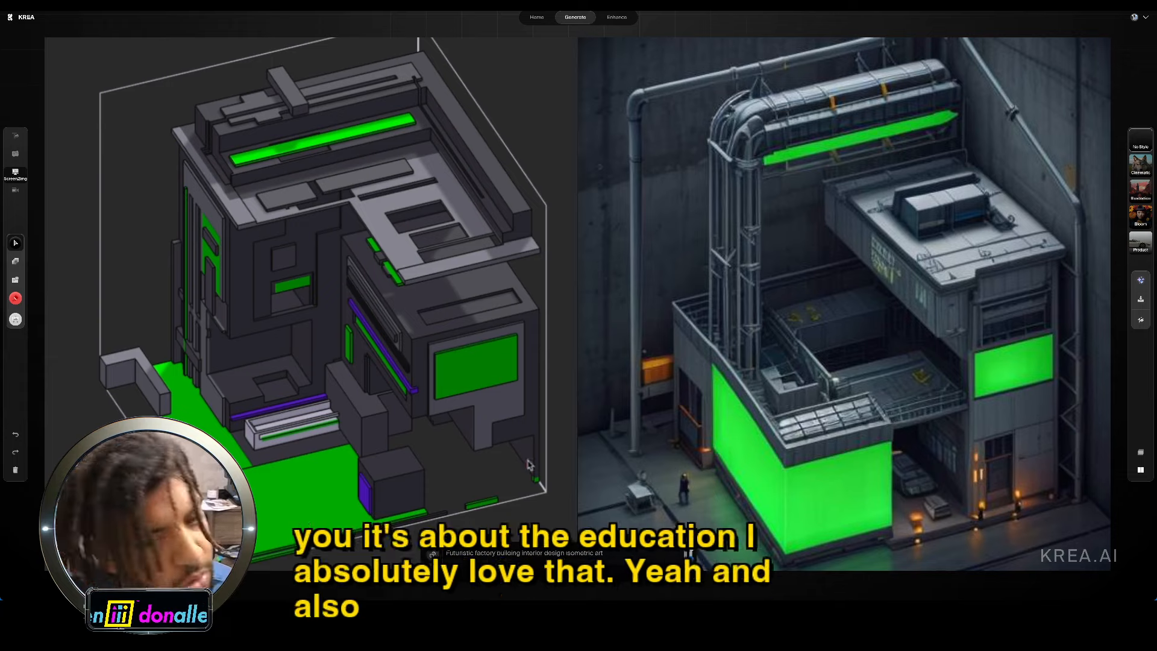
Step: Examine how the green-lit factory renders from another angle and at different zoom levels
{"action": "middle_click_drag", "start_coordinate": [361, 373], "coordinate": [440, 422]}
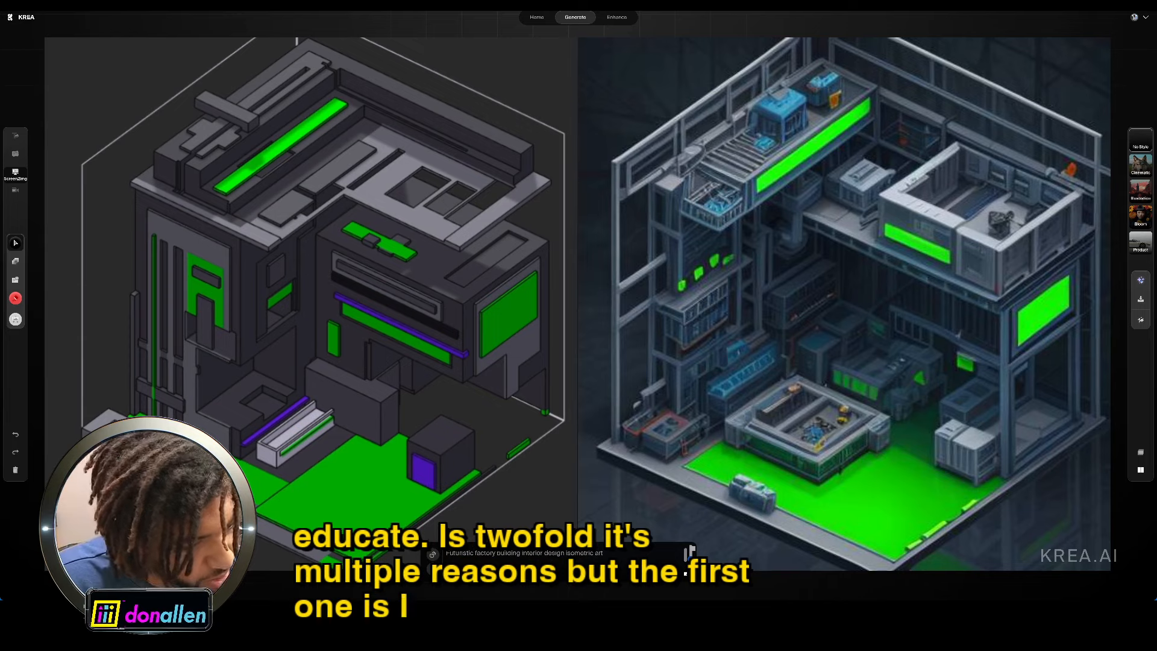
{"action": "scroll", "coordinate": [346, 517], "scroll_direction": "up", "scroll_amount": 4}
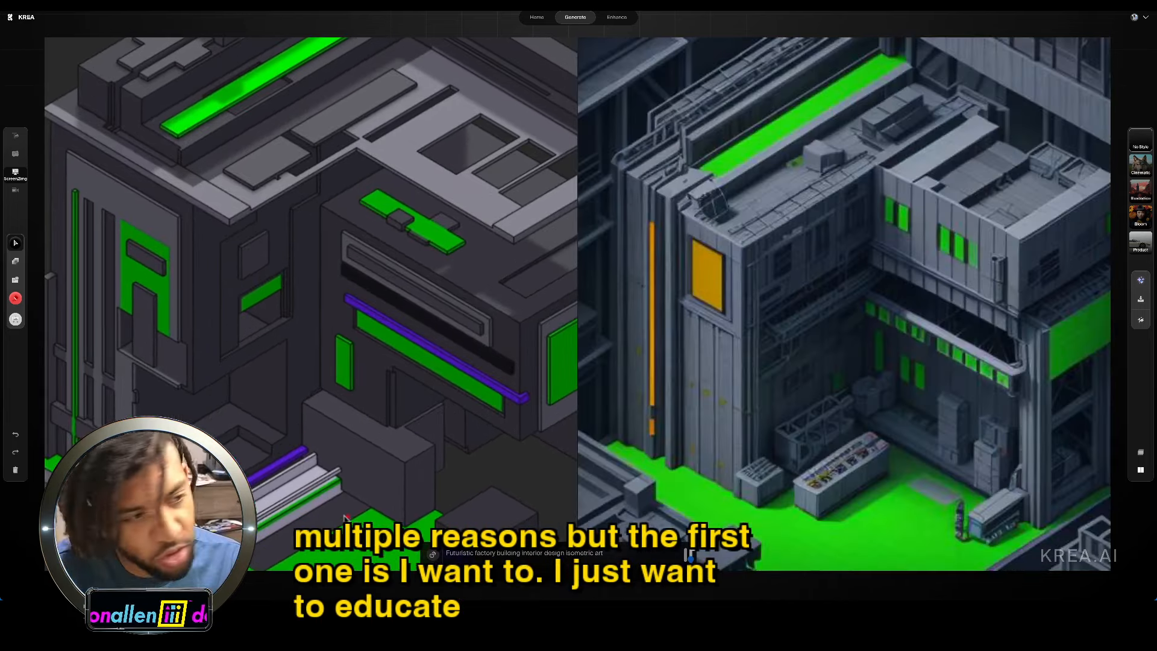
{"action": "scroll", "coordinate": [325, 508], "scroll_direction": "down", "scroll_amount": 5}
{"action": "scroll", "coordinate": [322, 505], "scroll_direction": "up", "scroll_amount": 6}
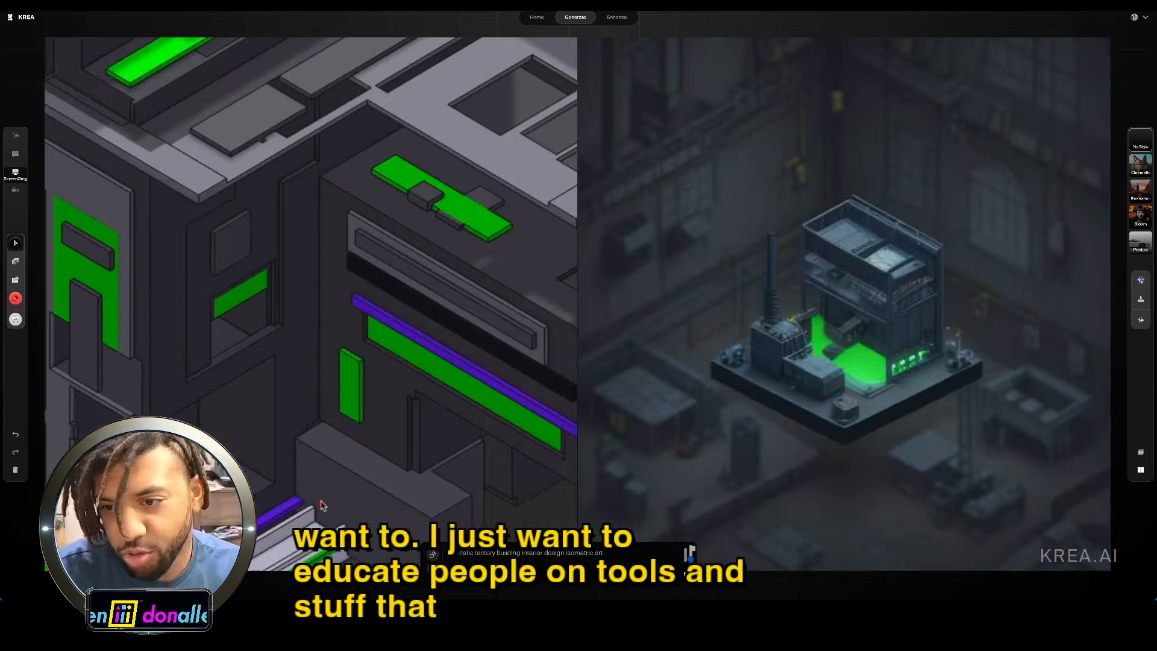
{"action": "scroll", "coordinate": [322, 506], "scroll_direction": "down", "scroll_amount": 4}
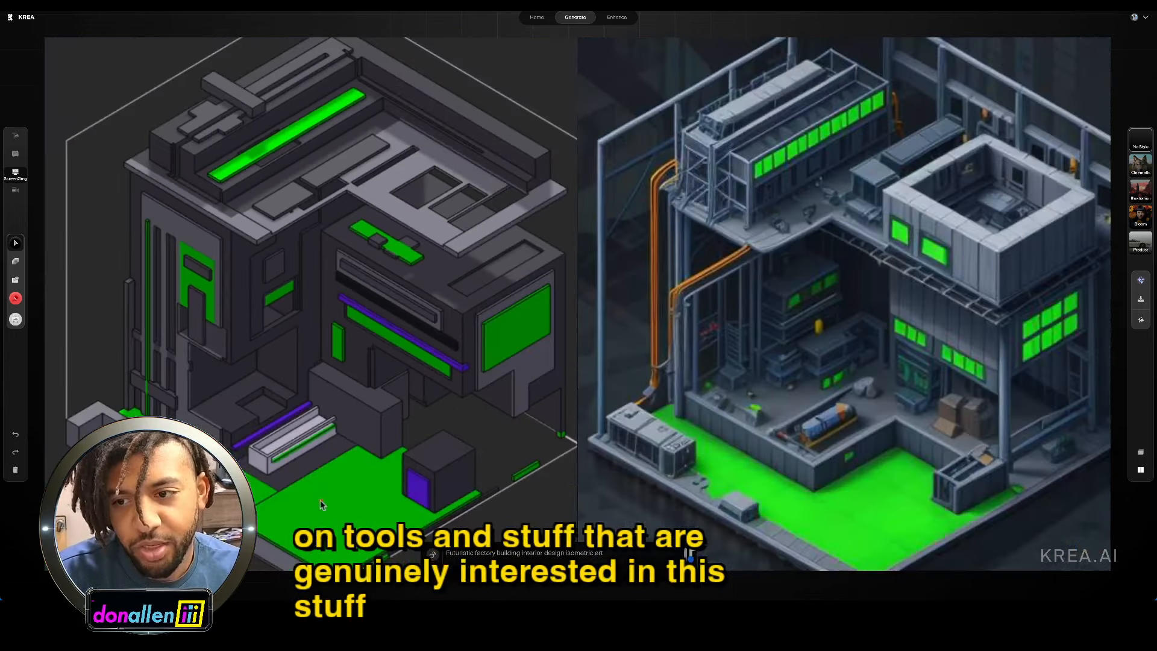
{"action": "scroll", "coordinate": [321, 505], "scroll_direction": "up", "scroll_amount": 5}
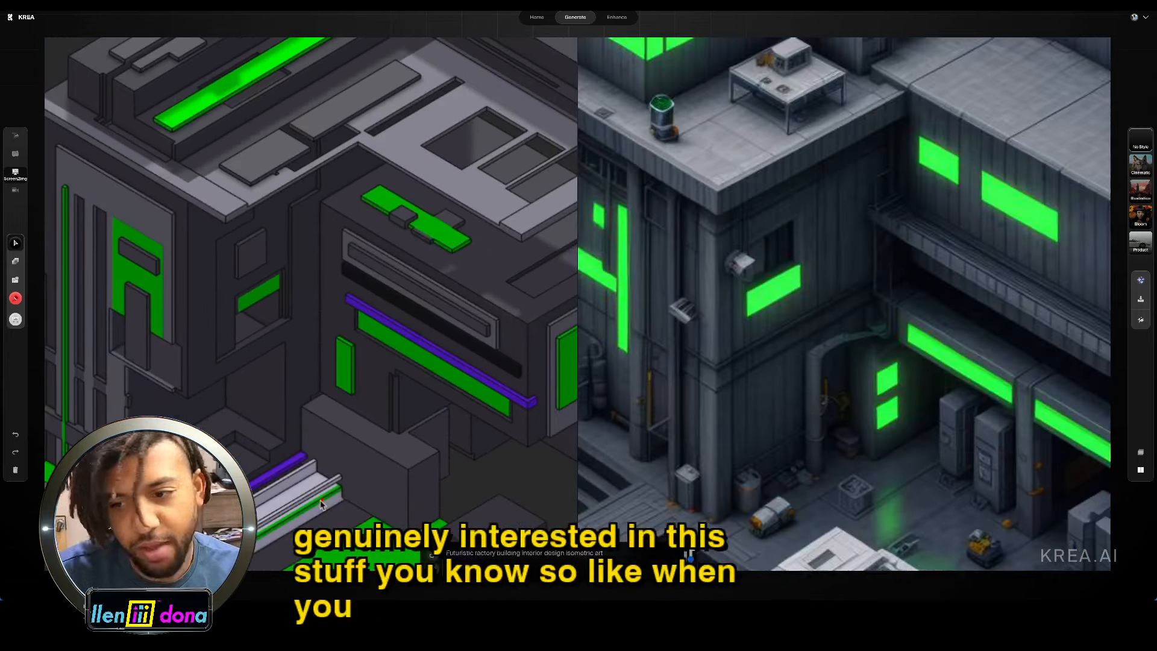
{"action": "scroll", "coordinate": [322, 505], "scroll_direction": "down", "scroll_amount": 1}
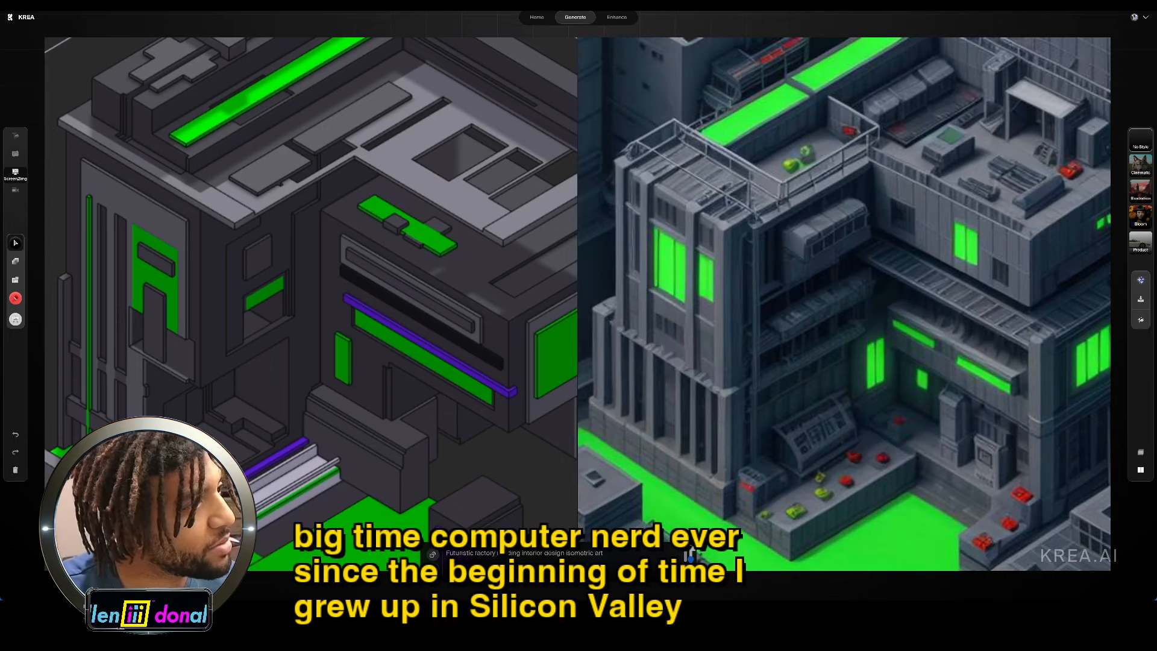
Step: Add black floor areas beneath the tall block and behind the boxes near the doorway
{"action": "mouse_move", "coordinate": [191, 396]}
{"action": "left_mouse_down"}
{"action": "mouse_move", "coordinate": [191, 423]}
{"action": "mouse_move", "coordinate": [255, 451]}
{"action": "left_mouse_up"}
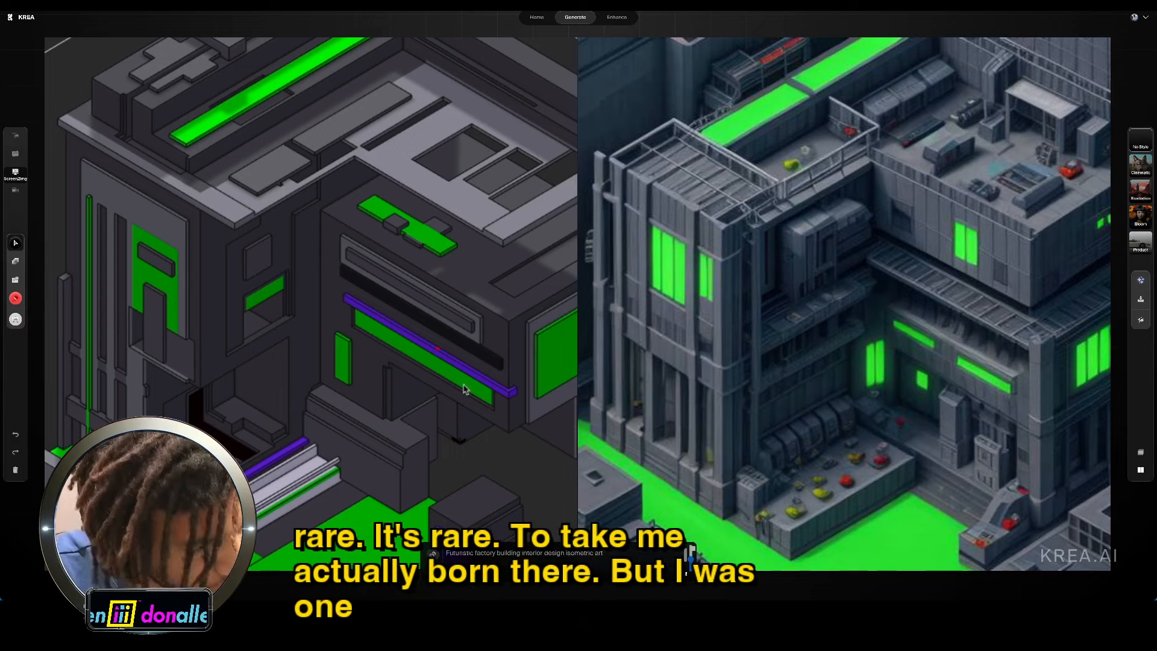
{"action": "mouse_move", "coordinate": [459, 439]}
{"action": "left_mouse_down"}
{"action": "mouse_move", "coordinate": [477, 440]}
{"action": "mouse_move", "coordinate": [439, 427]}
{"action": "mouse_move", "coordinate": [497, 427]}
{"action": "mouse_move", "coordinate": [438, 429]}
{"action": "left_mouse_up"}
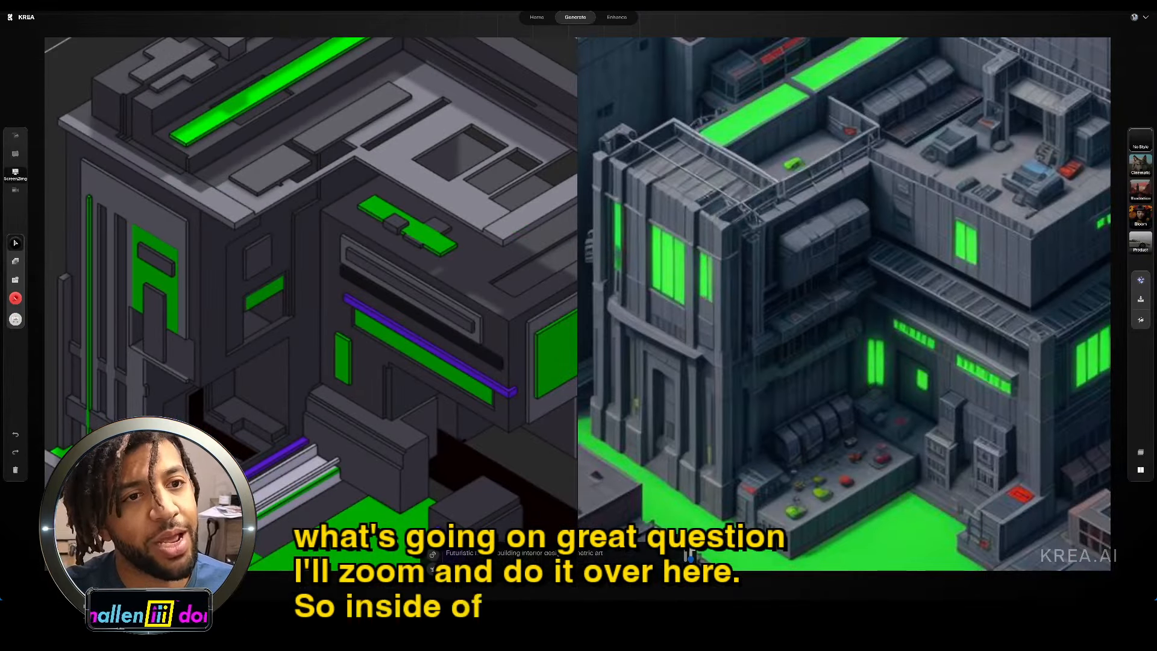
{"action": "left_click_drag", "start_coordinate": [0, 36], "coordinate": [264, 36]}
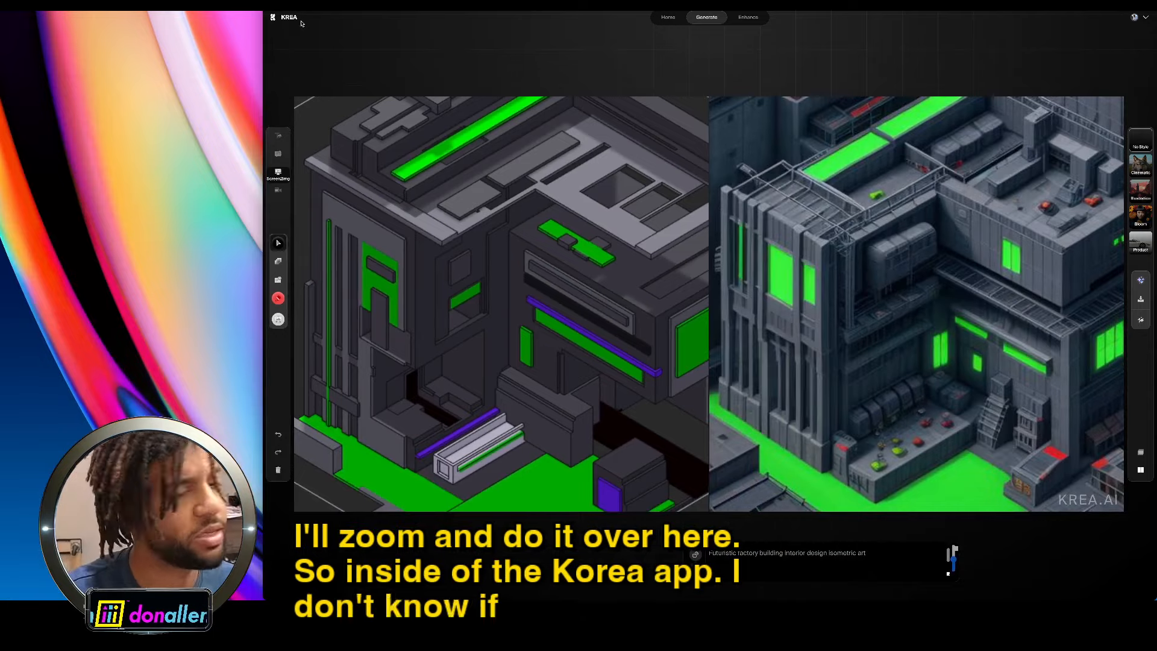
{"action": "left_click_drag", "start_coordinate": [264, 17], "coordinate": [175, 27]}
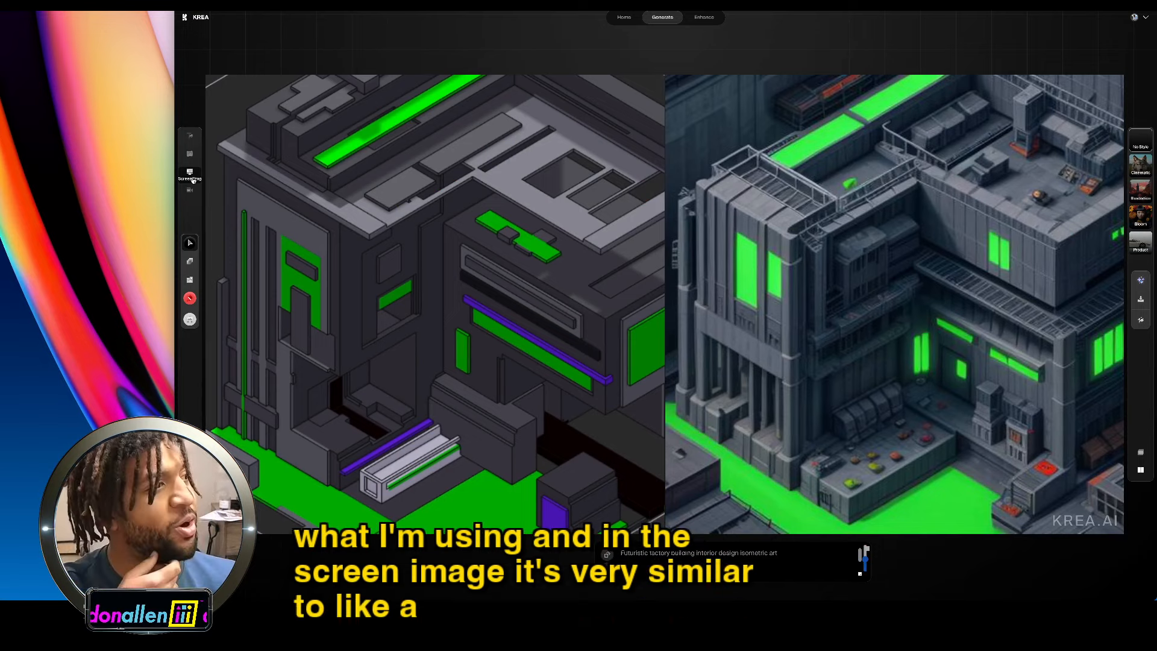
{"action": "left_click_drag", "start_coordinate": [175, 301], "coordinate": [1, 301]}
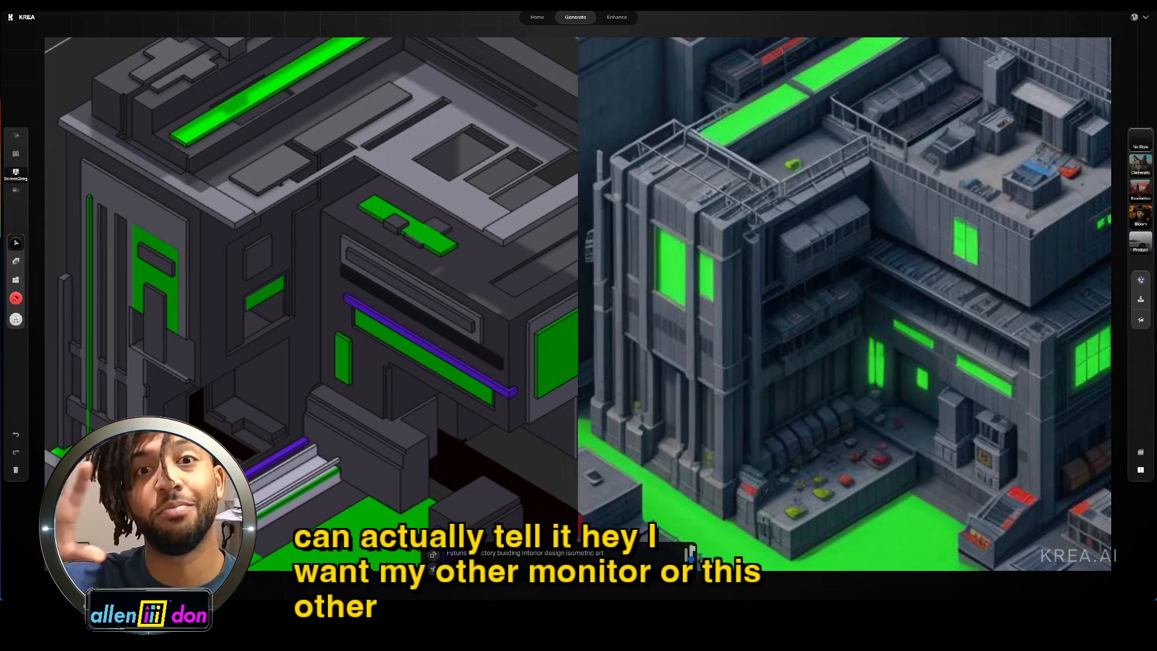
Step: Scale down the shared screen layer and position it so the whole MagicaVoxel window shows on the input canvas
{"action": "left_click_drag", "start_coordinate": [335, 171], "coordinate": [703, 508]}
{"action": "left_click_drag", "start_coordinate": [233, 156], "coordinate": [452, 374]}
{"action": "left_click_drag", "start_coordinate": [508, 390], "coordinate": [219, 133]}
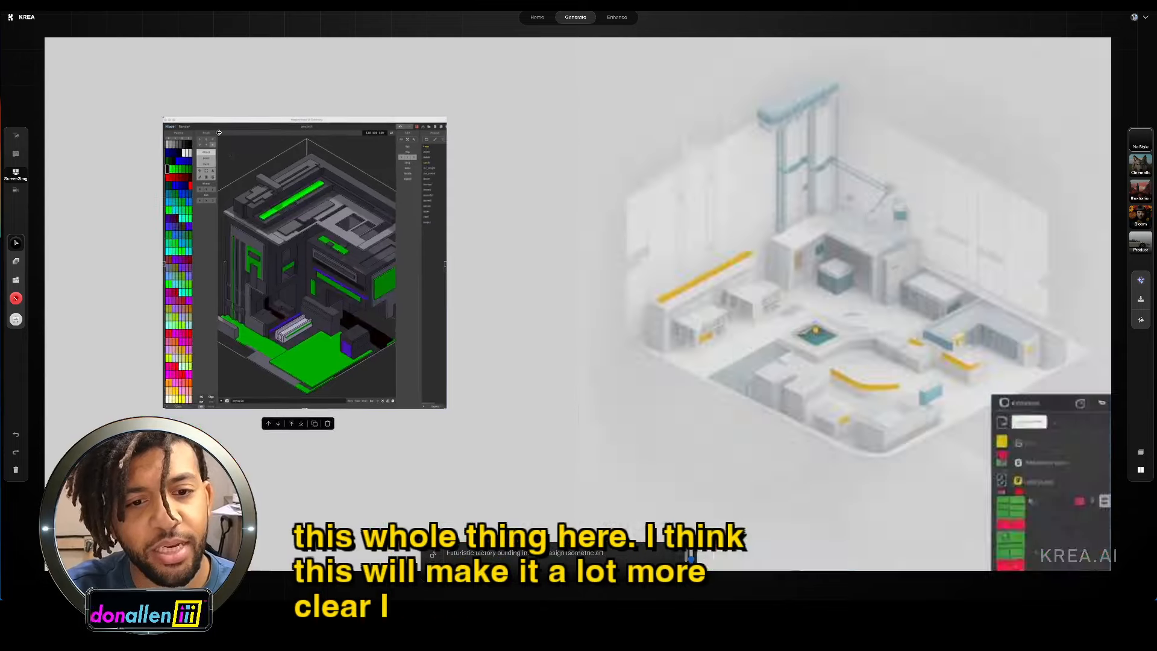
{"action": "mouse_move", "coordinate": [308, 264]}
{"action": "left_mouse_down"}
{"action": "mouse_move", "coordinate": [276, 251]}
{"action": "mouse_move", "coordinate": [332, 251]}
{"action": "mouse_move", "coordinate": [326, 268]}
{"action": "left_mouse_up"}
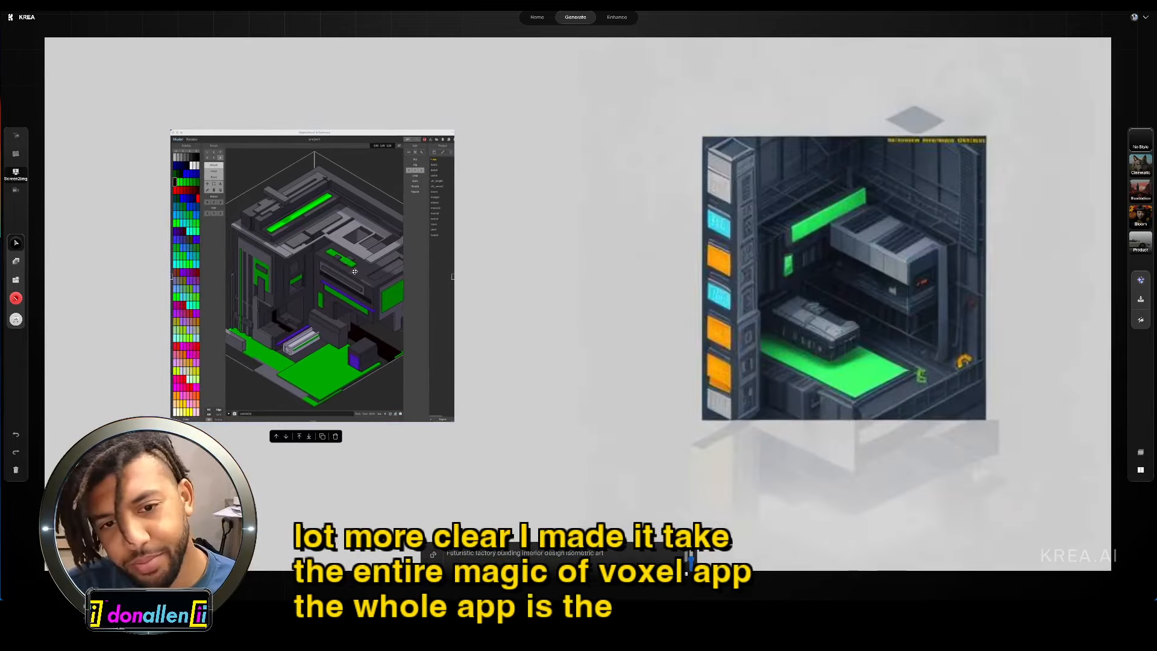
{"action": "left_click_drag", "start_coordinate": [338, 308], "coordinate": [352, 346]}
Step: Enlarge the shared screen layer until the MagicaVoxel 3D viewport fills most of the input canvas
{"action": "left_click_drag", "start_coordinate": [468, 164], "coordinate": [659, 78]}
{"action": "left_click_drag", "start_coordinate": [226, 445], "coordinate": [46, 634]}
{"action": "scroll", "coordinate": [354, 442], "scroll_direction": "right", "scroll_amount": 3}
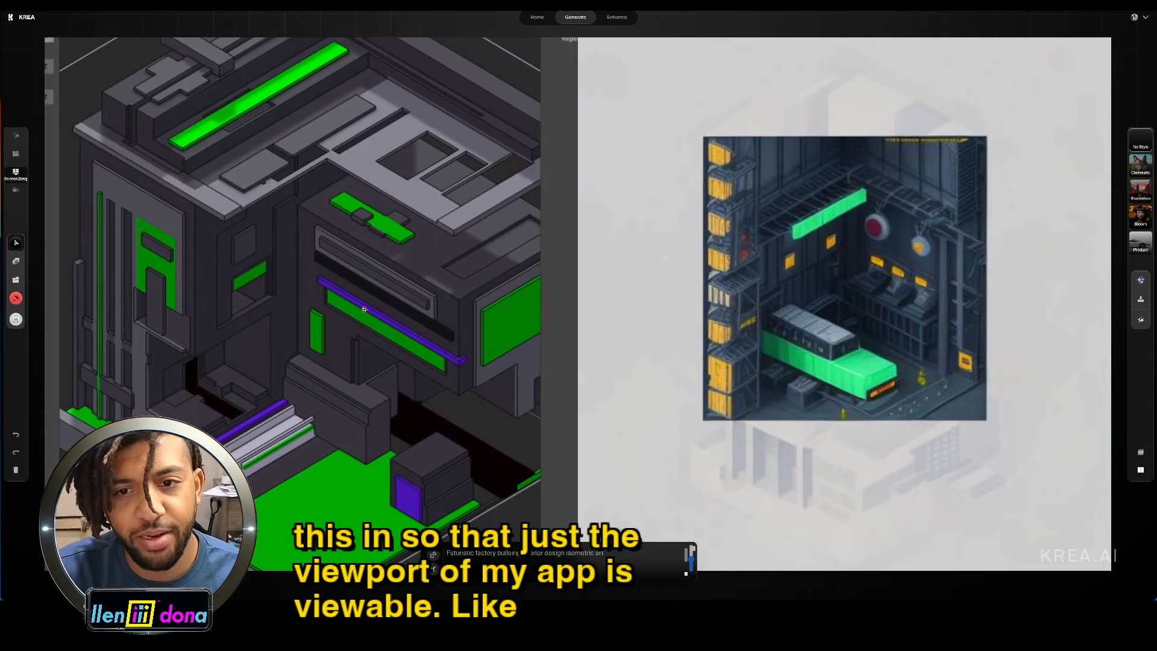
Step: Reposition and rescale the shared screen layer so only the voxel building in the viewport covers the input canvas
{"action": "scroll", "coordinate": [380, 307], "scroll_direction": "up", "scroll_amount": 6}
{"action": "scroll", "coordinate": [416, 289], "scroll_direction": "left", "scroll_amount": 5}
{"action": "mouse_move", "coordinate": [156, 271]}
{"action": "left_mouse_down"}
{"action": "mouse_move", "coordinate": [111, 240]}
{"action": "mouse_move", "coordinate": [155, 271]}
{"action": "left_mouse_up"}
{"action": "scroll", "coordinate": [82, 217], "scroll_direction": "right", "scroll_amount": 4}
{"action": "scroll", "coordinate": [83, 217], "scroll_direction": "down", "scroll_amount": 5}
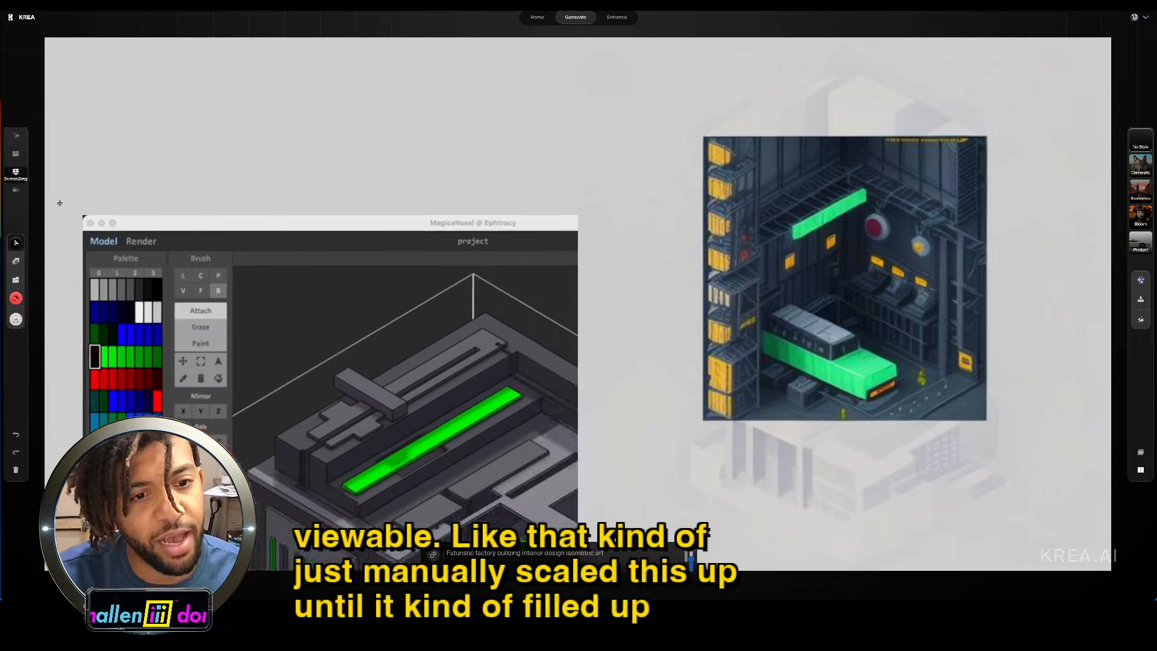
{"action": "left_click_drag", "start_coordinate": [411, 367], "coordinate": [358, 369]}
{"action": "left_click_drag", "start_coordinate": [179, 172], "coordinate": [571, 426]}
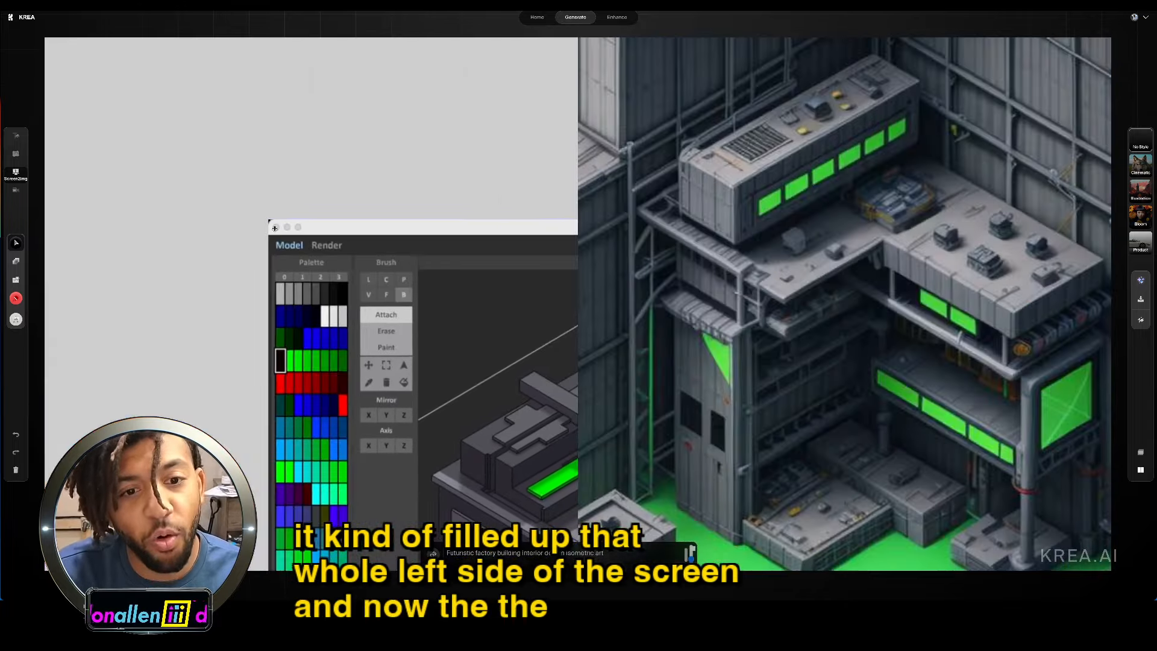
{"action": "scroll", "coordinate": [489, 436], "scroll_direction": "up", "scroll_amount": 3, "text": "ctrl"}
{"action": "left_click_drag", "start_coordinate": [489, 436], "coordinate": [87, 203]}
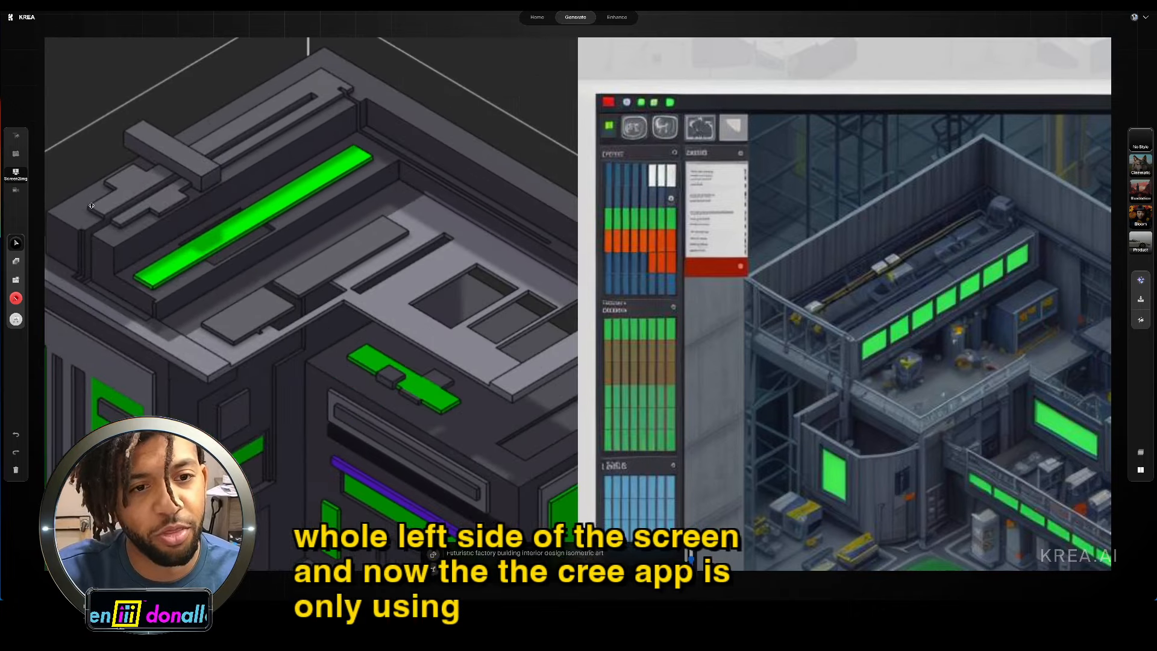
{"action": "left_click_drag", "start_coordinate": [344, 266], "coordinate": [342, 167]}
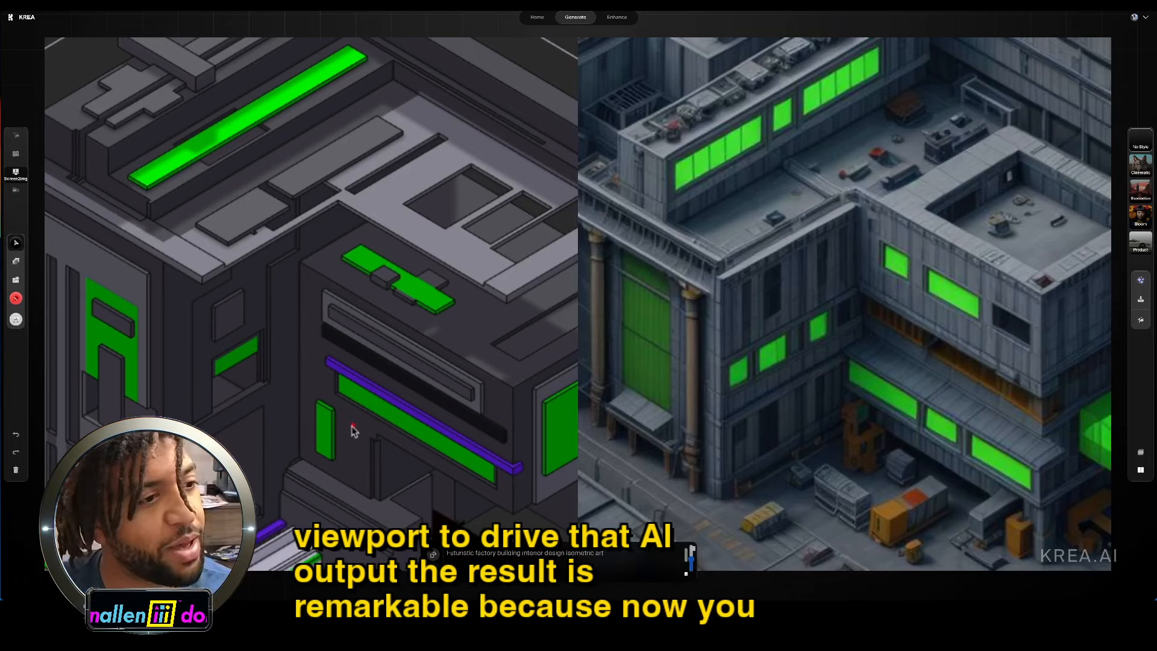
Step: Examine how the generated image responds to closer and wider views of the voxel building
{"action": "scroll", "coordinate": [354, 430], "scroll_direction": "down", "scroll_amount": 5}
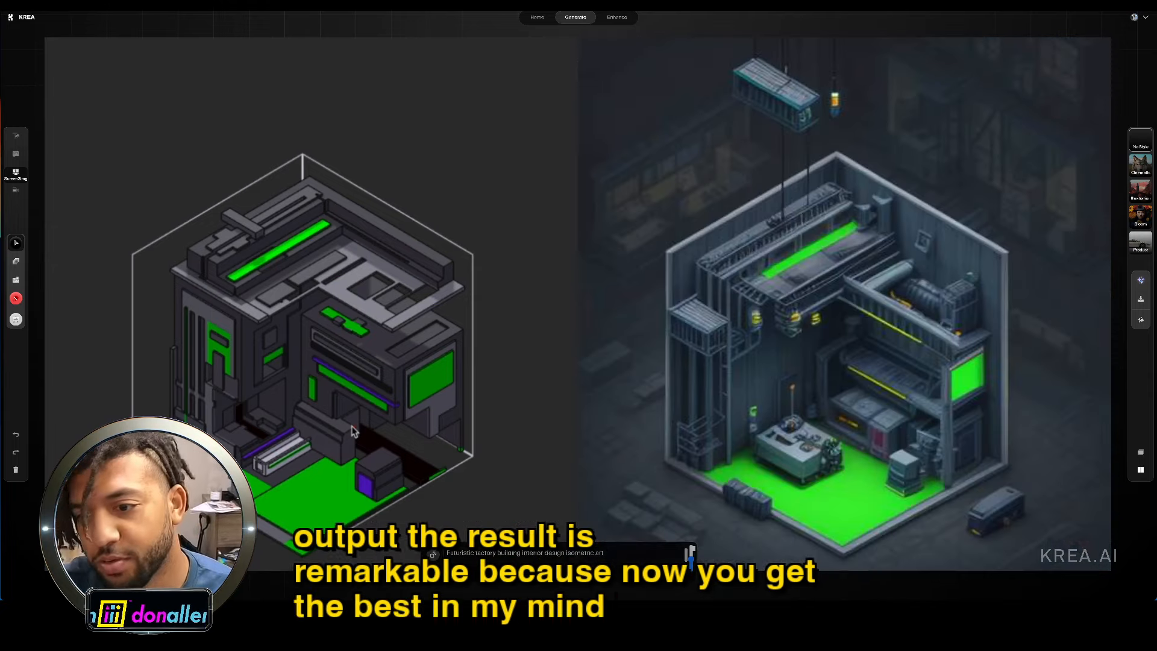
{"action": "scroll", "coordinate": [352, 430], "scroll_direction": "up", "scroll_amount": 5}
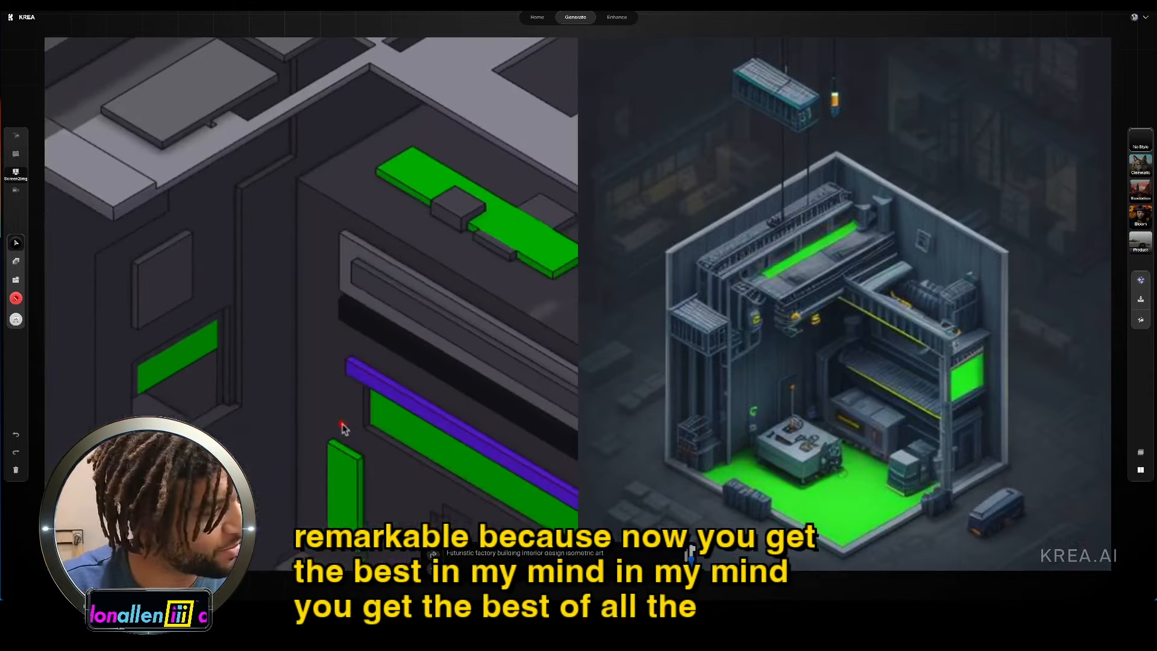
{"action": "scroll", "coordinate": [342, 427], "scroll_direction": "down", "scroll_amount": 5}
{"action": "scroll", "coordinate": [342, 427], "scroll_direction": "up", "scroll_amount": 5}
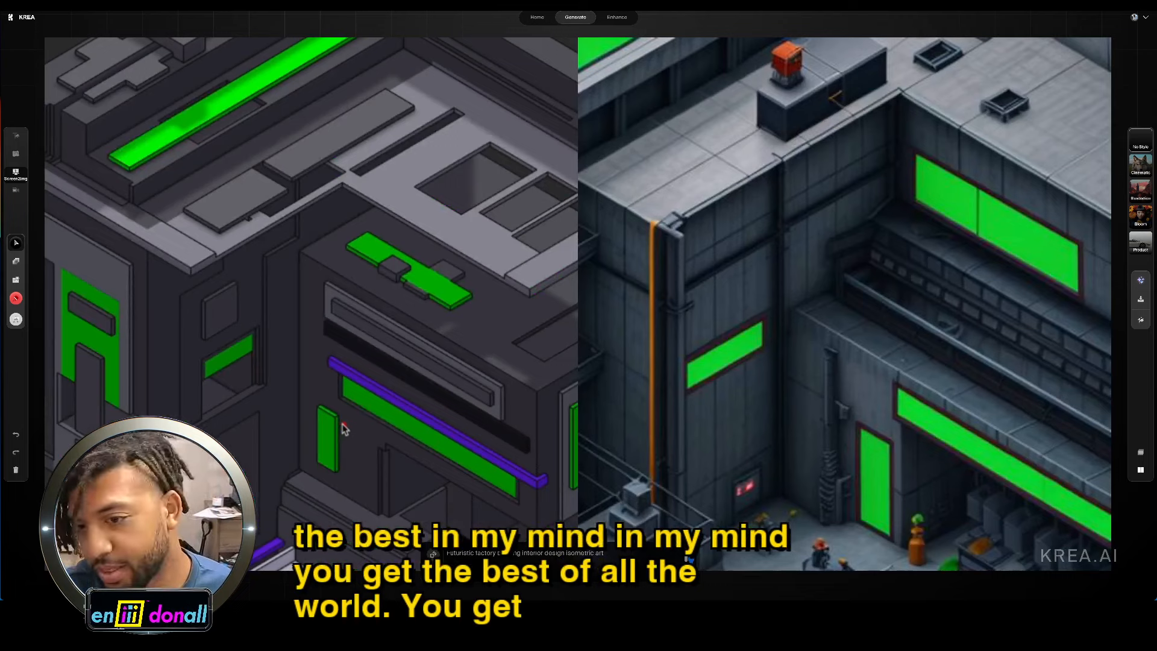
{"action": "scroll", "coordinate": [342, 427], "scroll_direction": "down", "scroll_amount": 2}
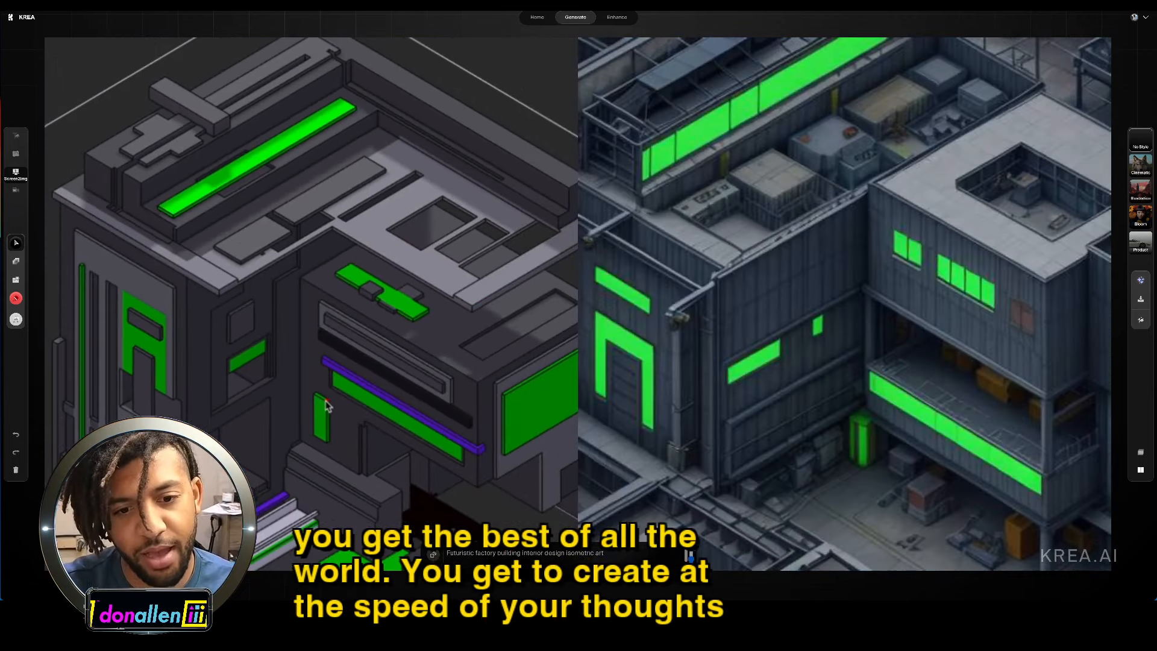
{"action": "scroll", "coordinate": [325, 410], "scroll_direction": "down", "scroll_amount": 2}
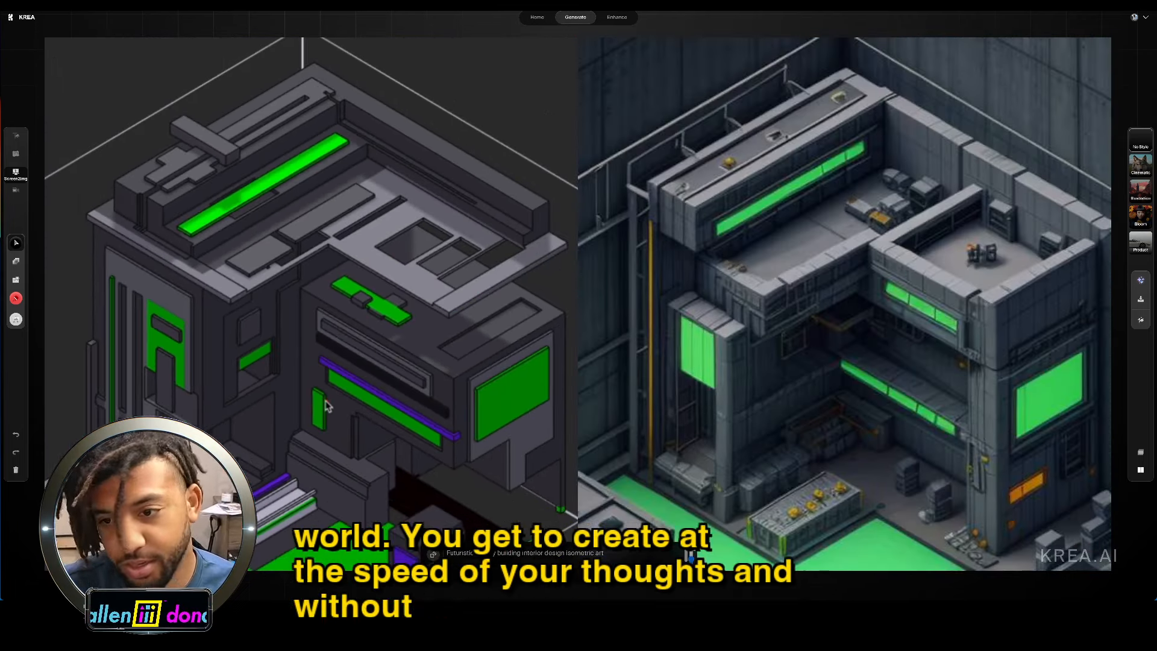
{"action": "scroll", "coordinate": [324, 405], "scroll_direction": "up", "scroll_amount": 2}
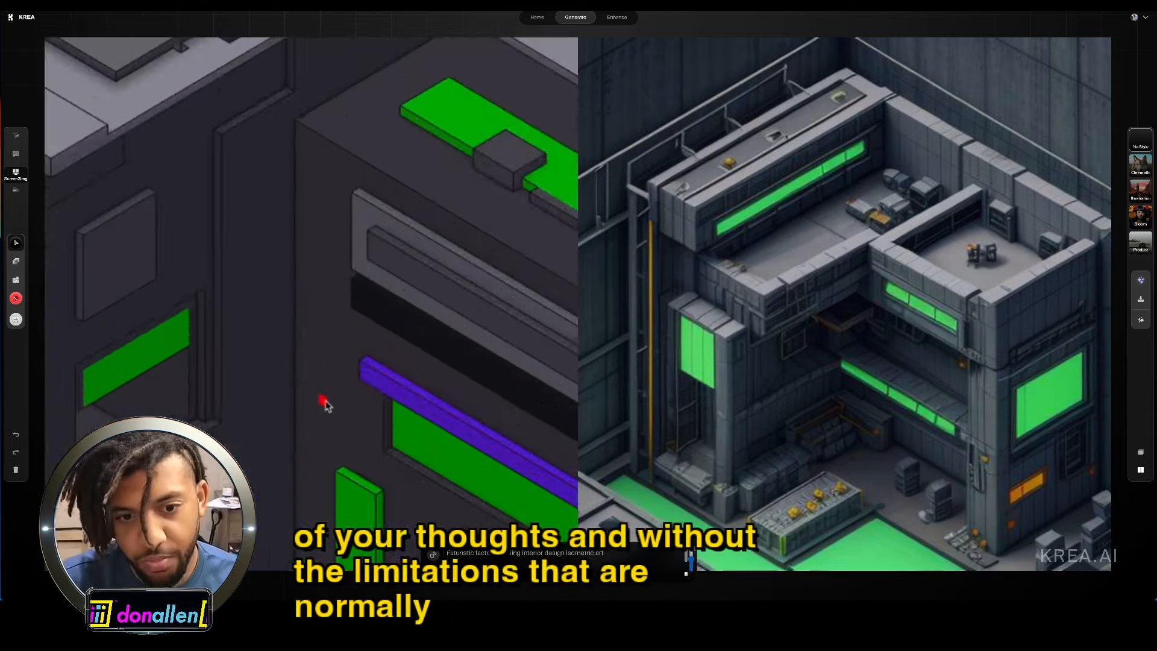
{"action": "scroll", "coordinate": [325, 407], "scroll_direction": "down", "scroll_amount": 4}
{"action": "scroll", "coordinate": [326, 406], "scroll_direction": "up", "scroll_amount": 2}
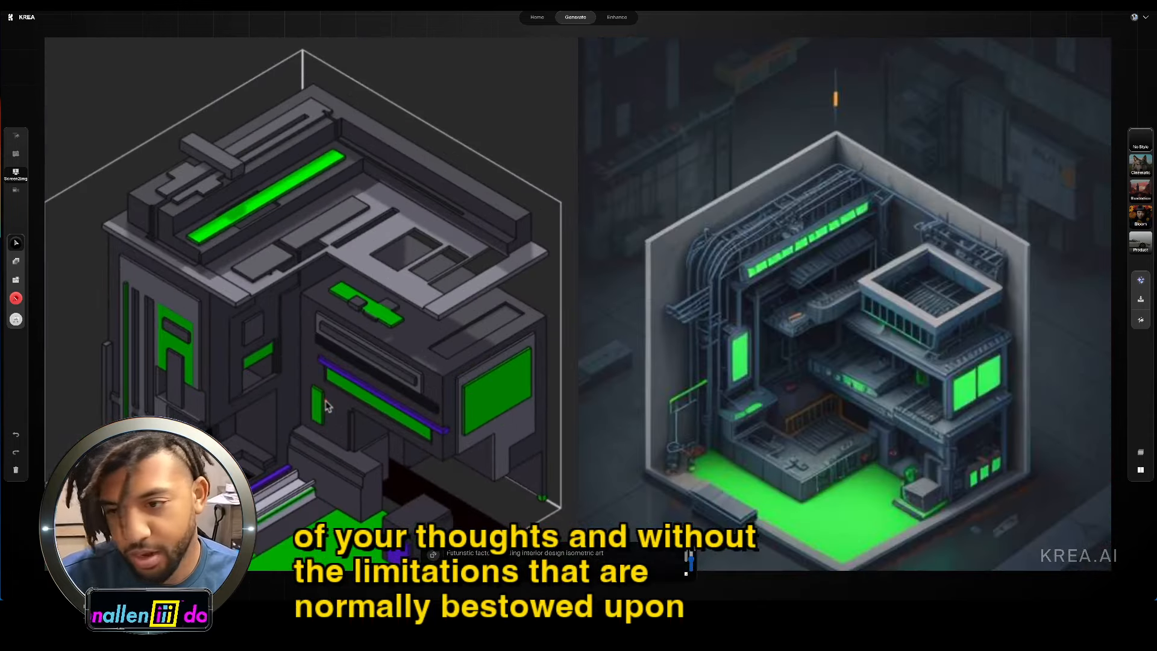
{"action": "scroll", "coordinate": [325, 405], "scroll_direction": "up", "scroll_amount": 2}
{"action": "scroll", "coordinate": [325, 406], "scroll_direction": "up", "scroll_amount": 2}
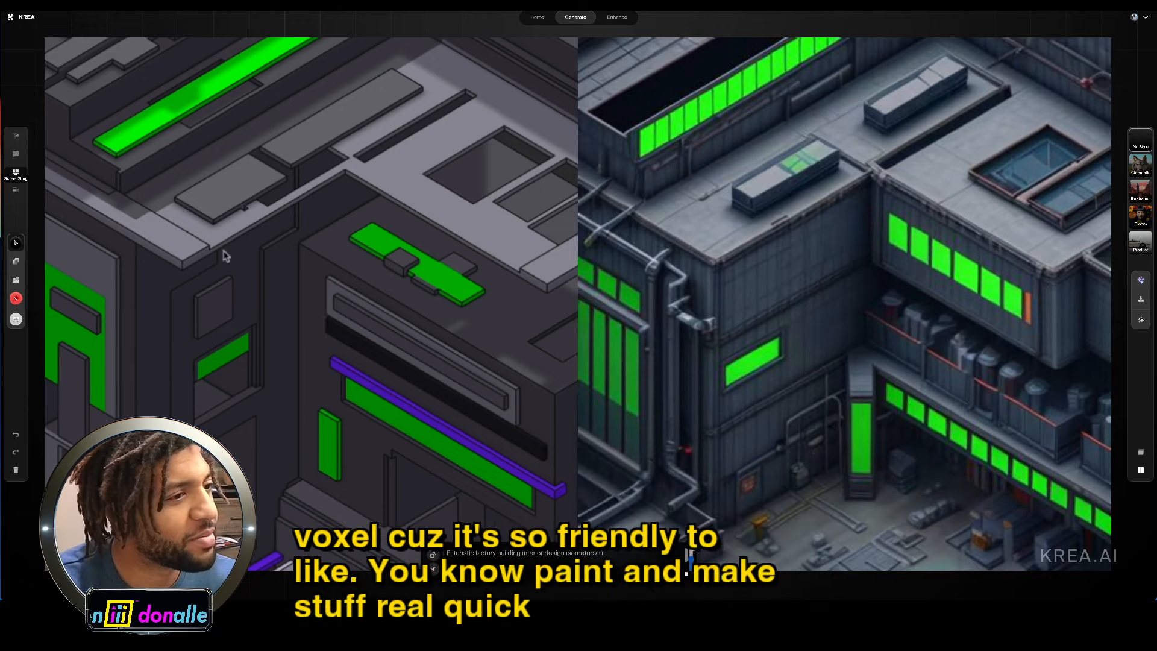
{"action": "left_click_drag", "start_coordinate": [306, 284], "coordinate": [350, 371]}
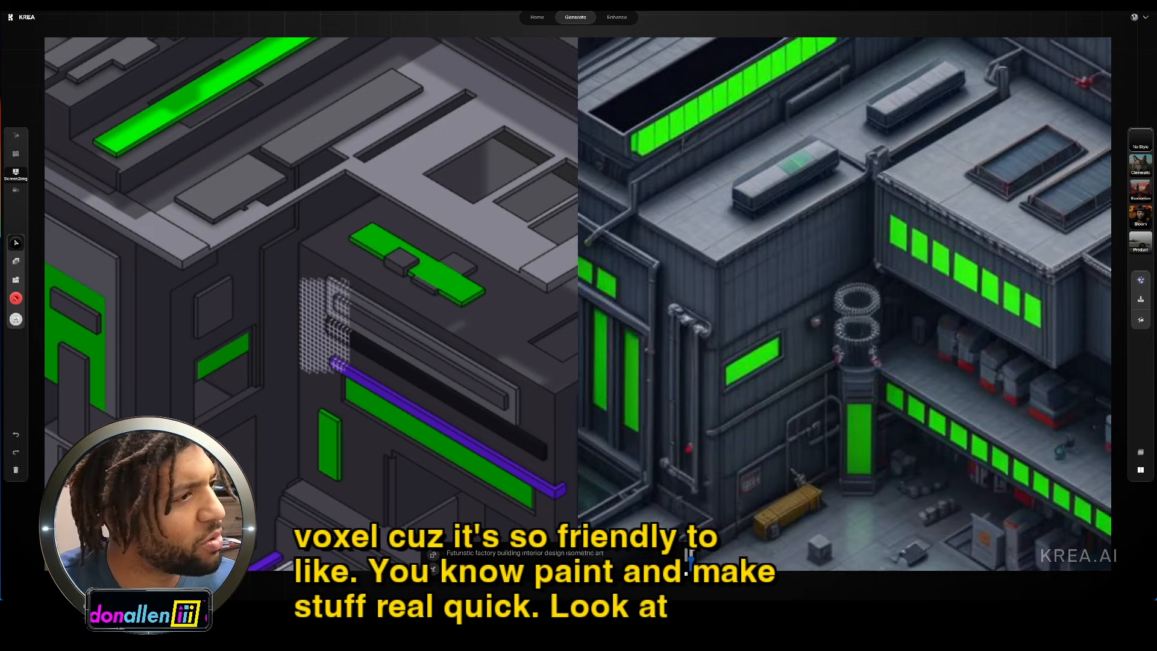
{"action": "left_click", "coordinate": [330, 255]}
{"action": "left_click_drag", "start_coordinate": [393, 283], "coordinate": [427, 304]}
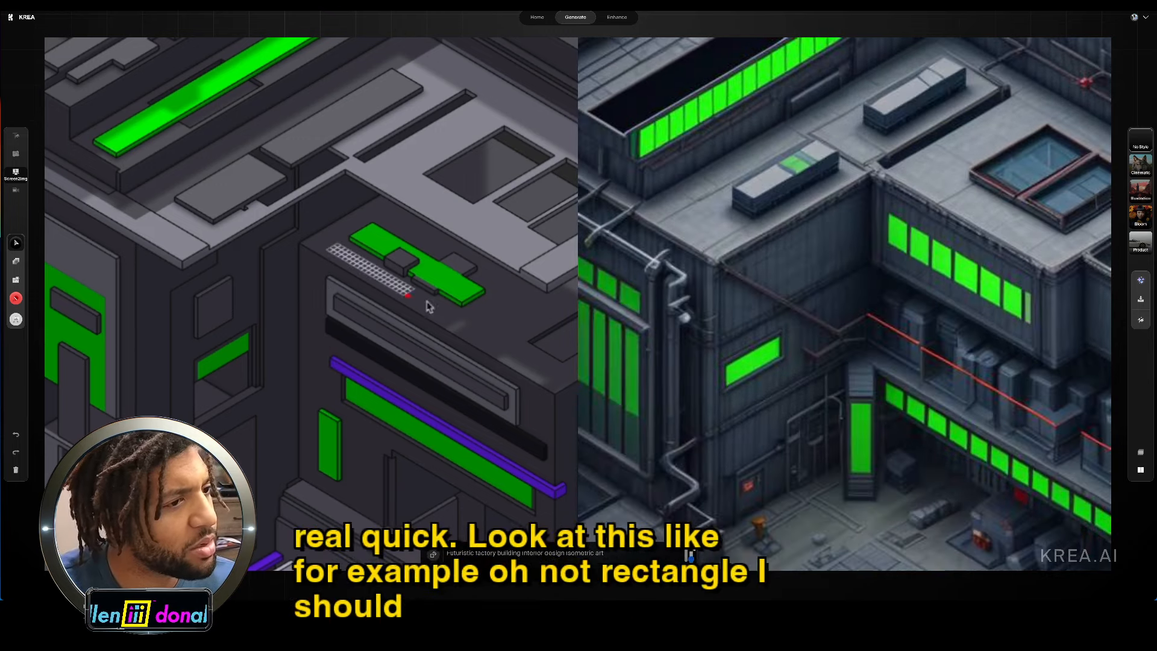
Step: Select the vertical edge strip, the patches beside the small green window and a long strip along the block's roof edge
{"action": "left_click_drag", "start_coordinate": [304, 260], "coordinate": [315, 392]}
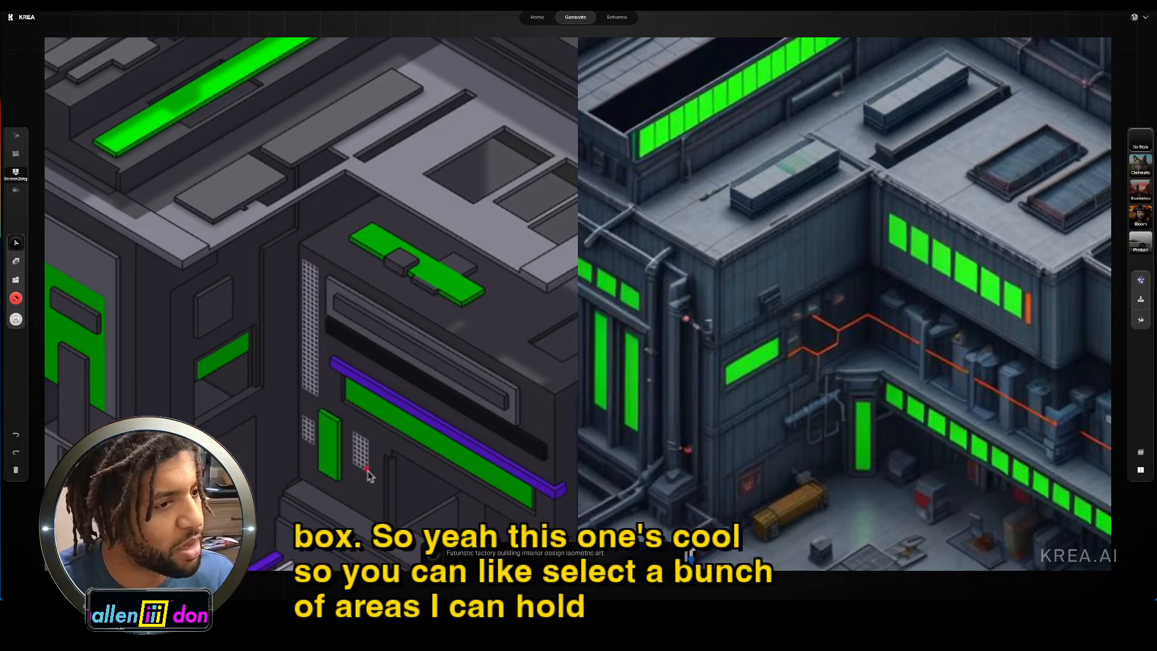
{"action": "left_click_drag", "start_coordinate": [319, 241], "coordinate": [524, 351], "text": "shift"}
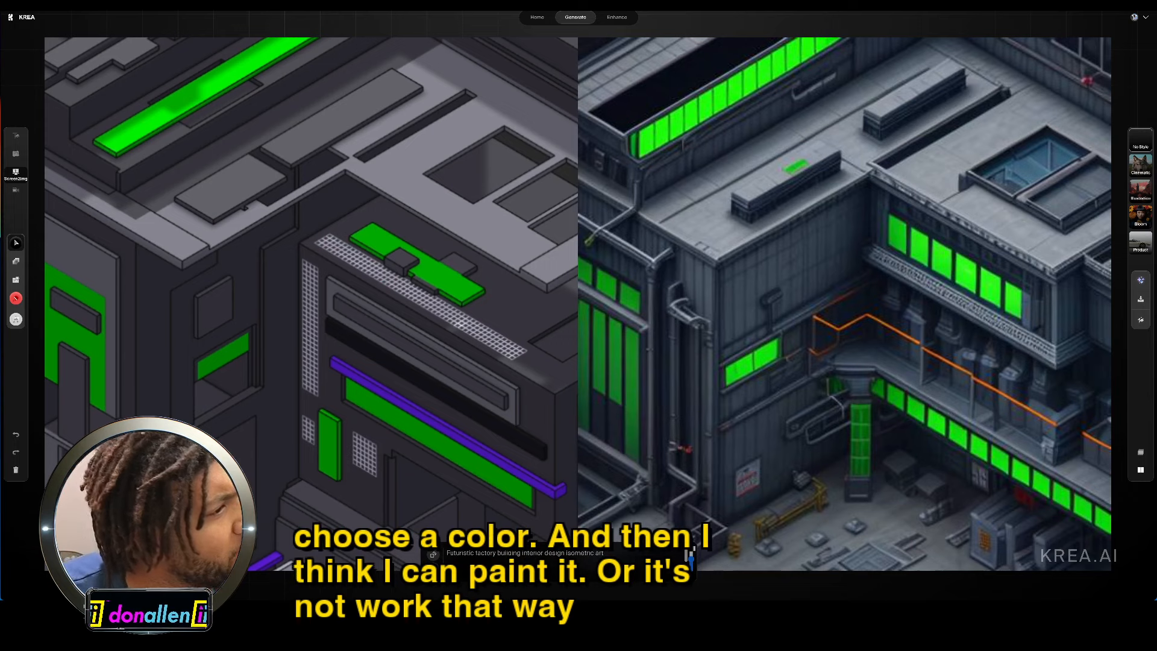
{"action": "left_click_drag", "start_coordinate": [321, 249], "coordinate": [357, 258]}
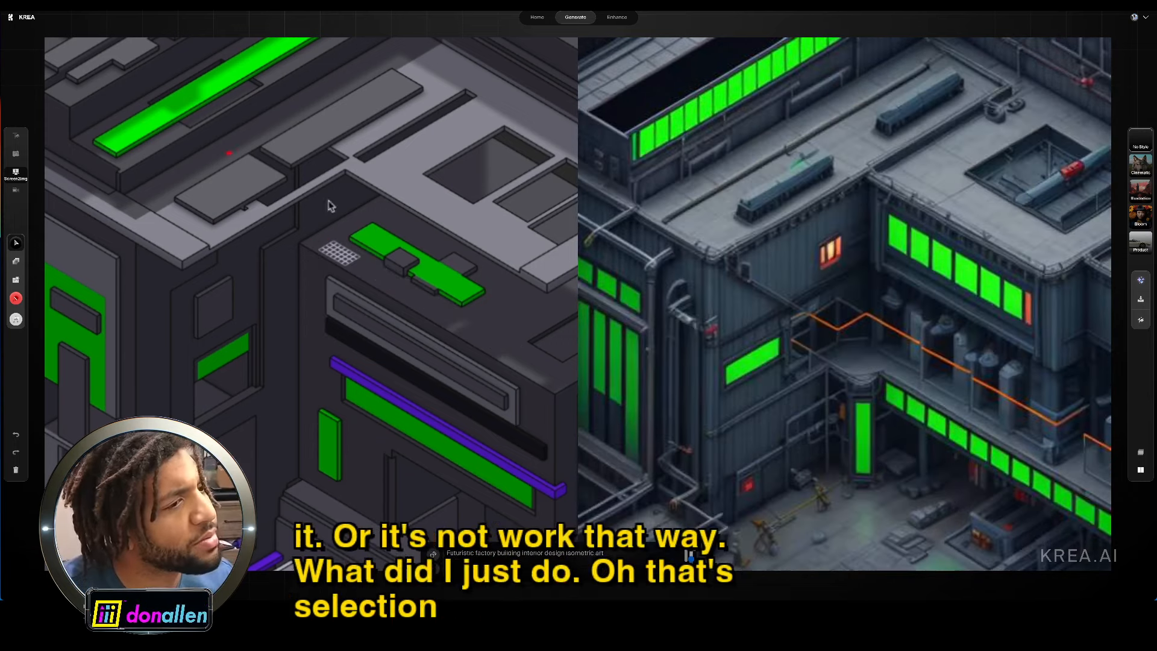
{"action": "left_click", "coordinate": [341, 253]}
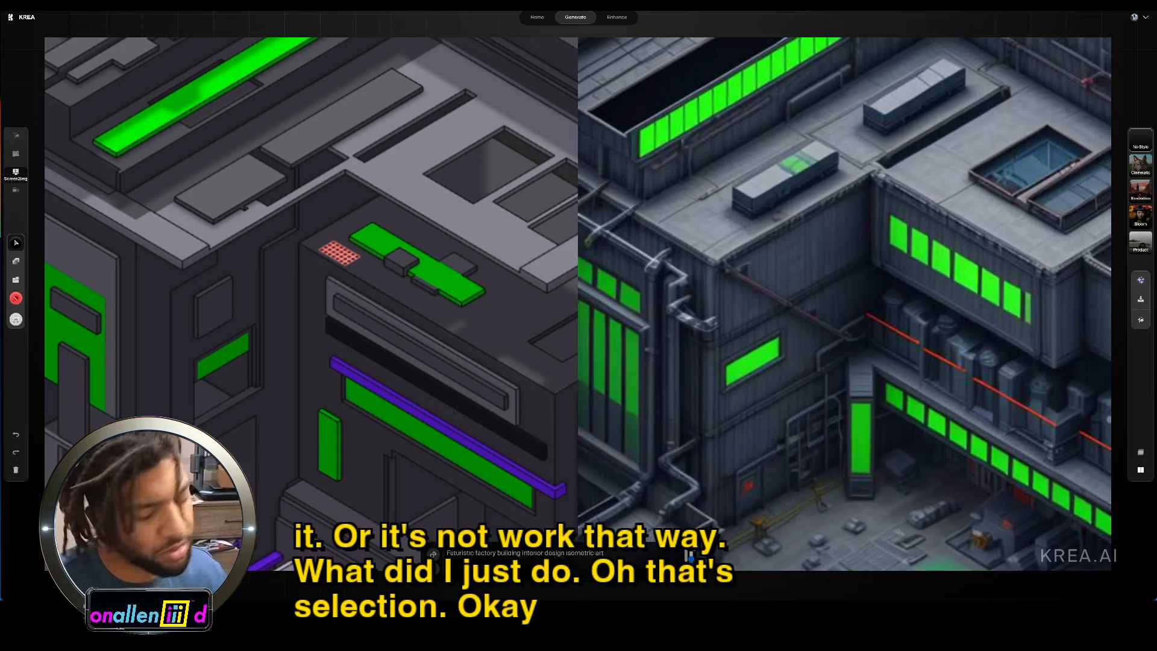
{"action": "key", "text": "ctrl+z"}
{"action": "key", "text": "ctrl+z"}
Step: Paint all the selected voxel strips and patches on the block red and clear the selection
{"action": "left_click", "coordinate": [346, 252]}
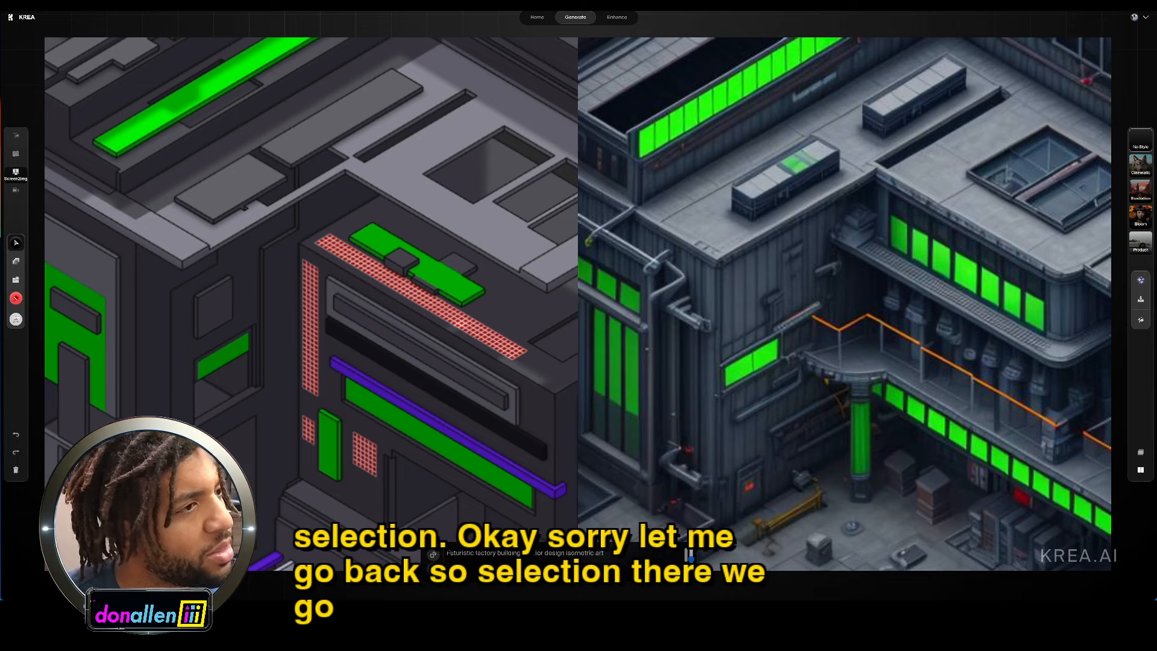
{"action": "left_click", "coordinate": [221, 372]}
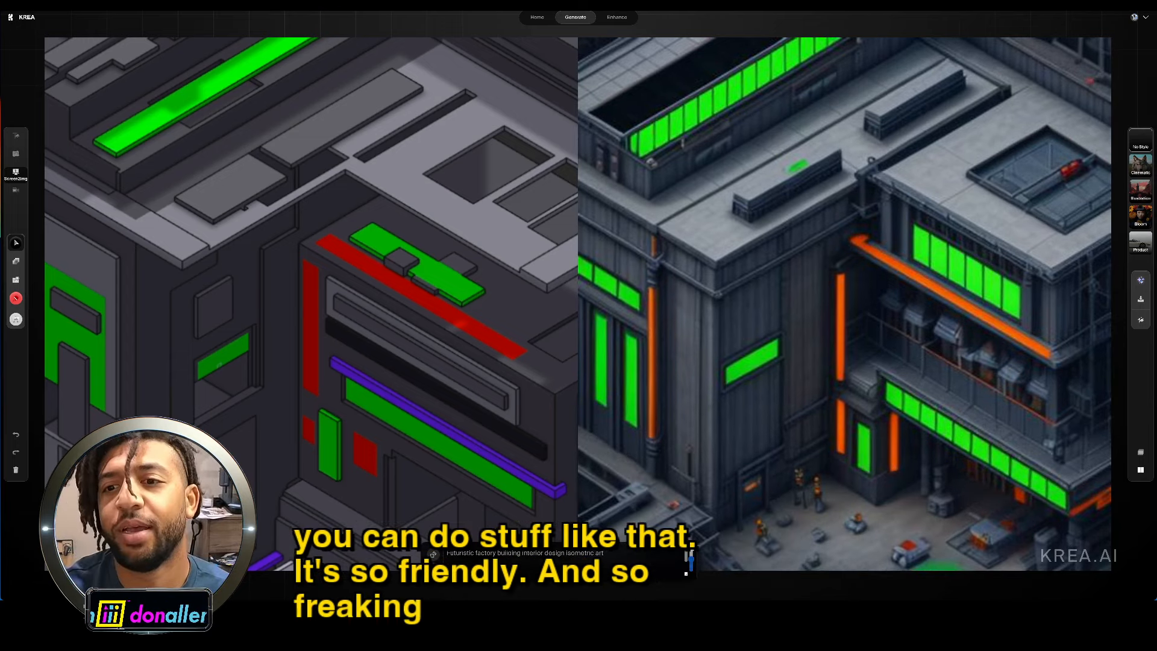
Step: Download the AI-generated building image
{"action": "left_click", "coordinate": [1140, 302]}
{"action": "left_click", "coordinate": [754, 358]}
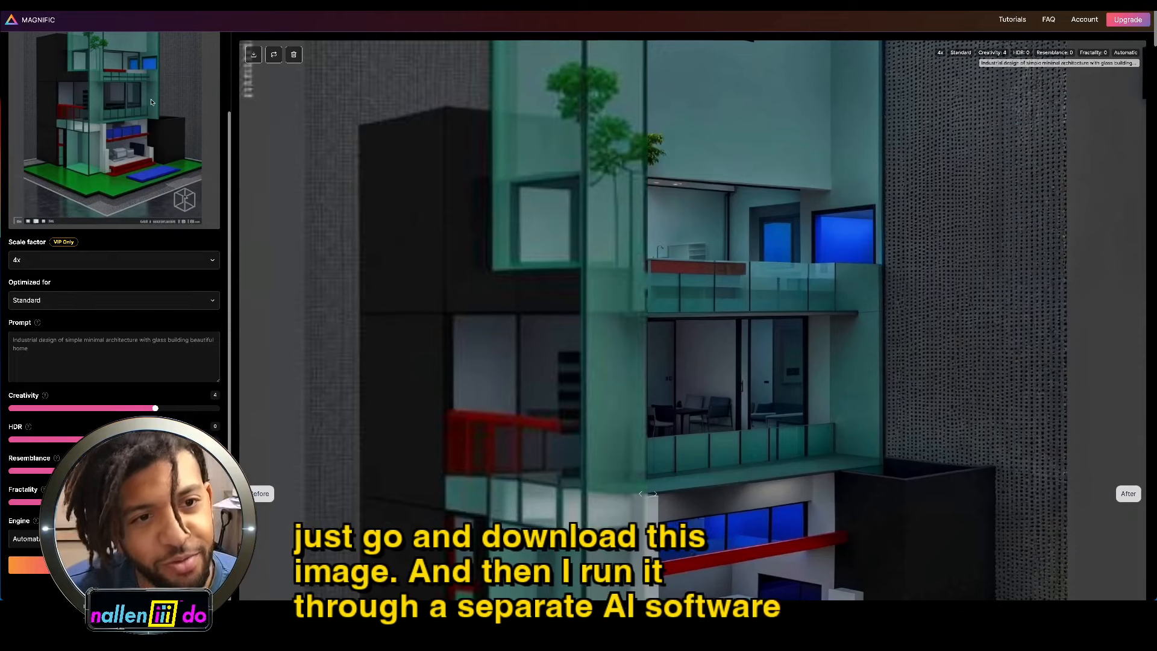
Step: In Magnific, preview downloadedImage (2).png from the Downloads folder and load it as the input image
{"action": "scroll", "coordinate": [151, 99], "scroll_direction": "up", "scroll_amount": 3}
{"action": "left_click", "coordinate": [120, 92]}
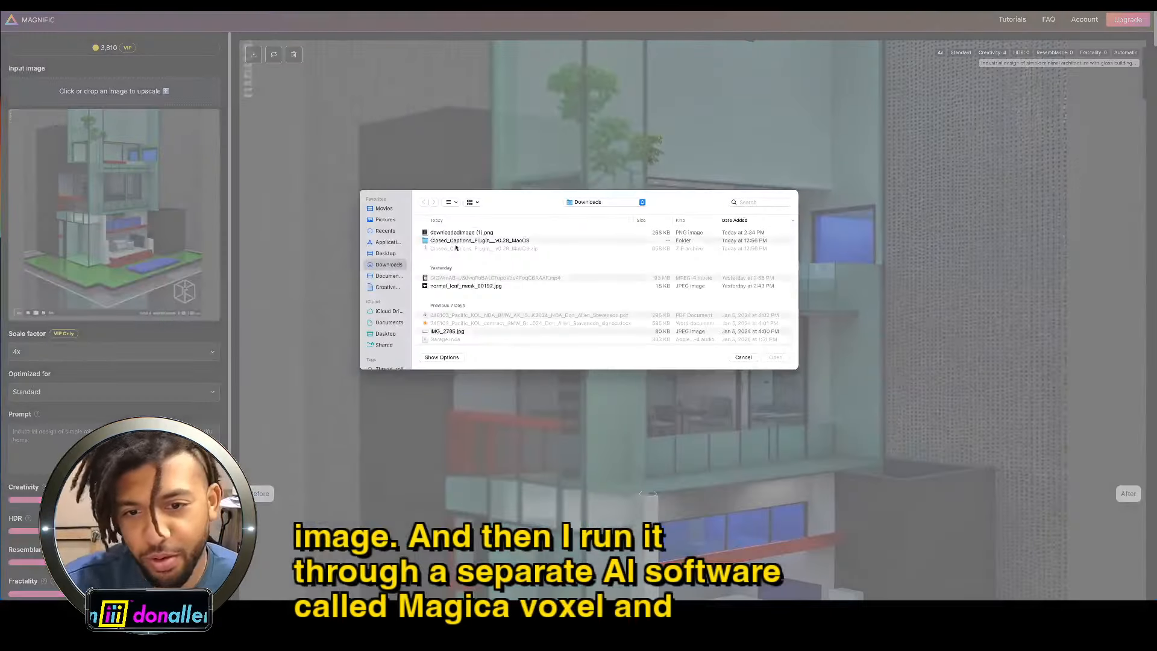
{"action": "left_click", "coordinate": [492, 234]}
{"action": "key", "text": "space"}
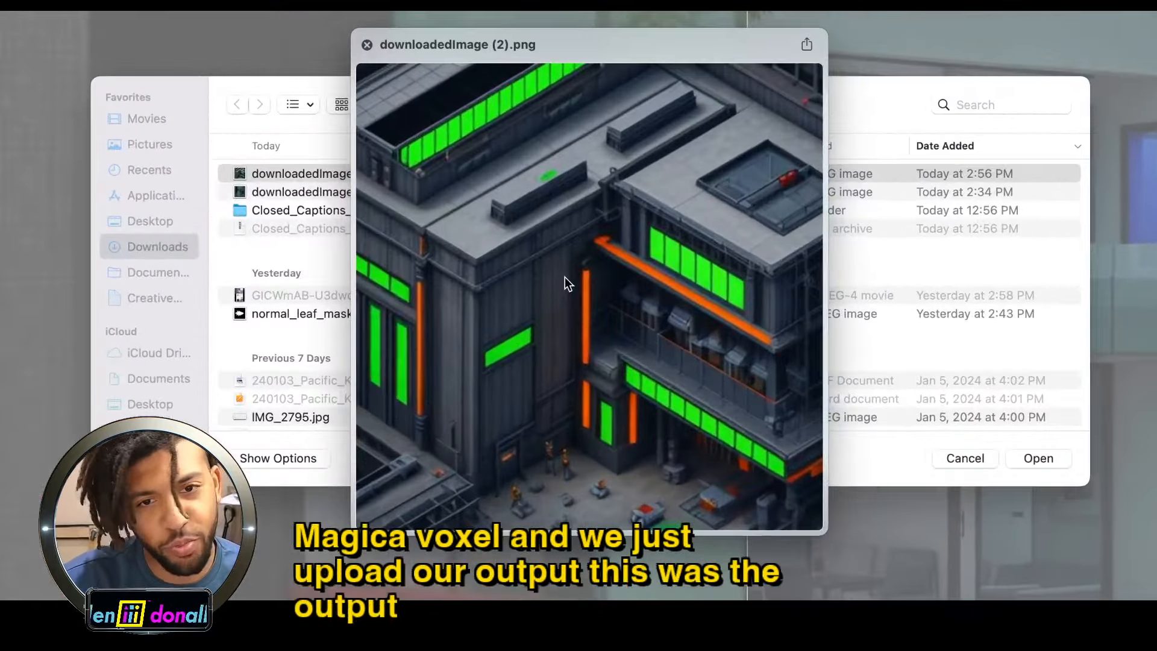
{"action": "key", "text": "space"}
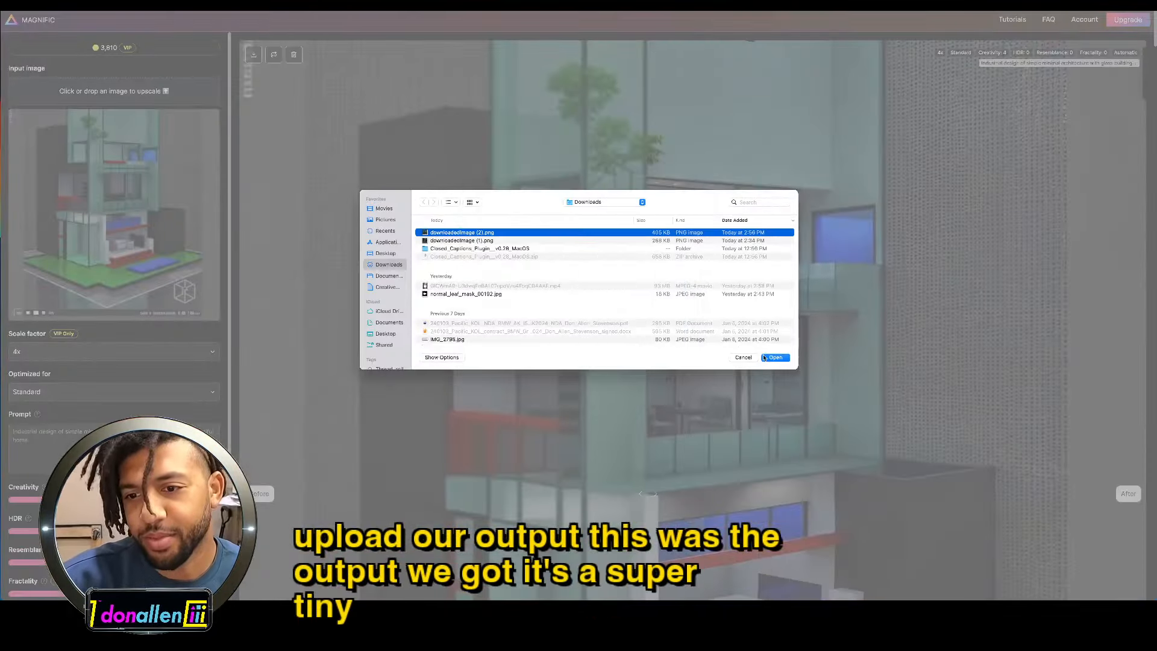
{"action": "left_click", "coordinate": [773, 358]}
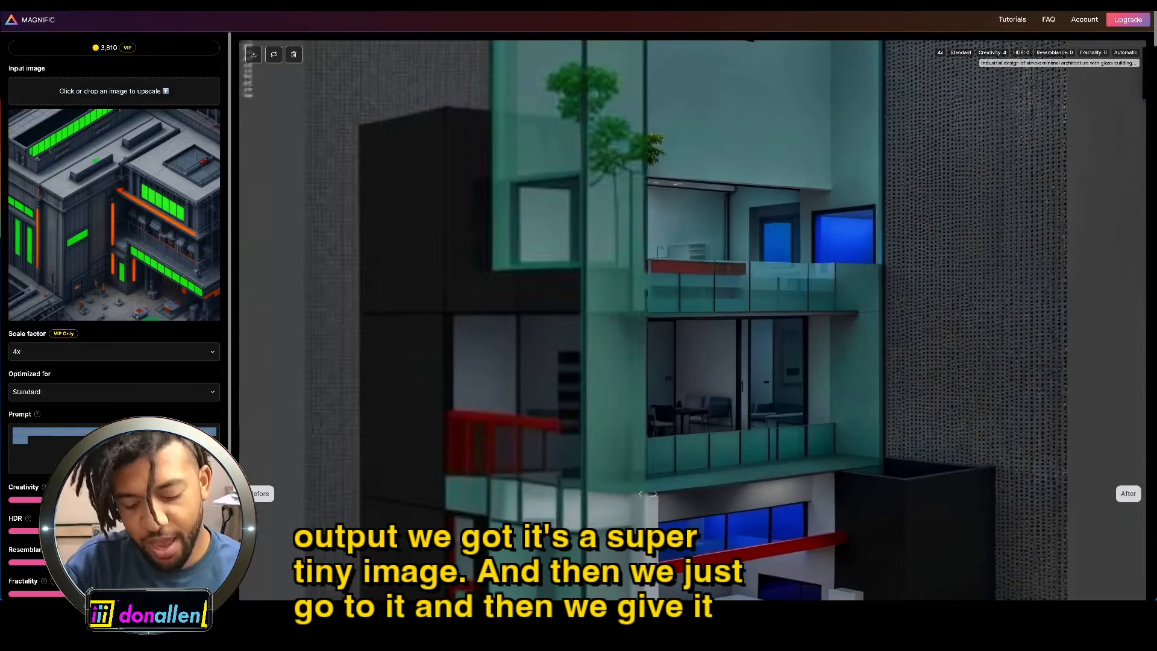
Step: Optimize the upscale for Science Fiction & Horror, raise the creativity to 6 and start upscaling
{"action": "left_click", "coordinate": [100, 390]}
{"action": "left_click", "coordinate": [33, 476]}
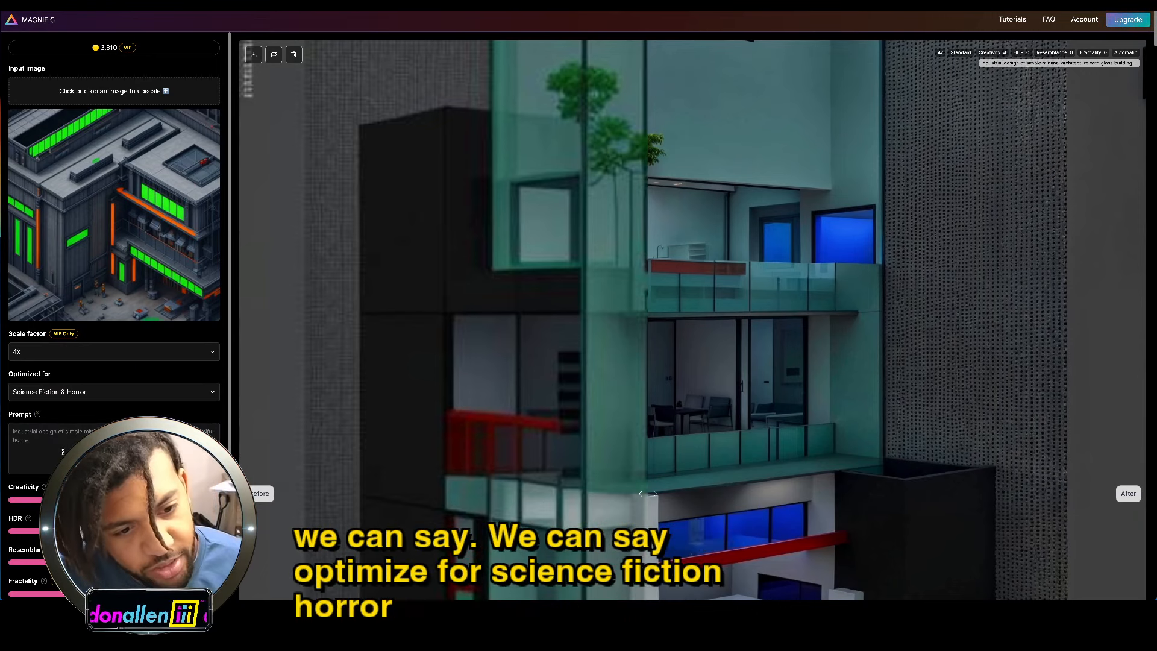
{"action": "scroll", "coordinate": [63, 444], "scroll_direction": "down", "scroll_amount": 1}
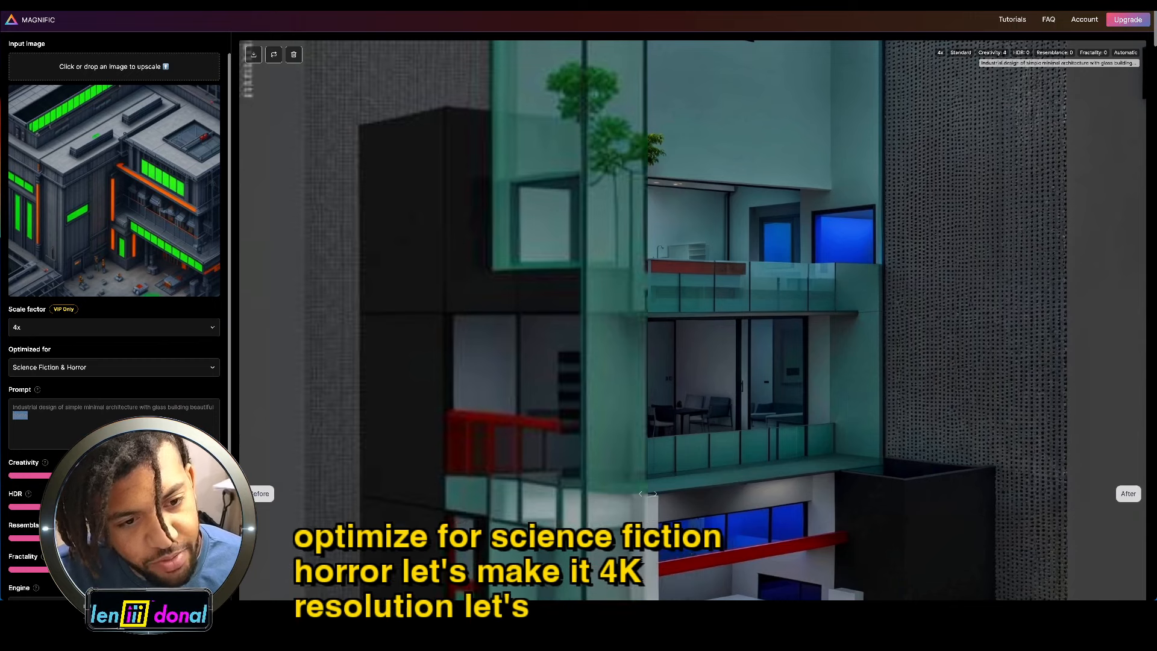
{"action": "scroll", "coordinate": [96, 418], "scroll_direction": "down", "scroll_amount": 1}
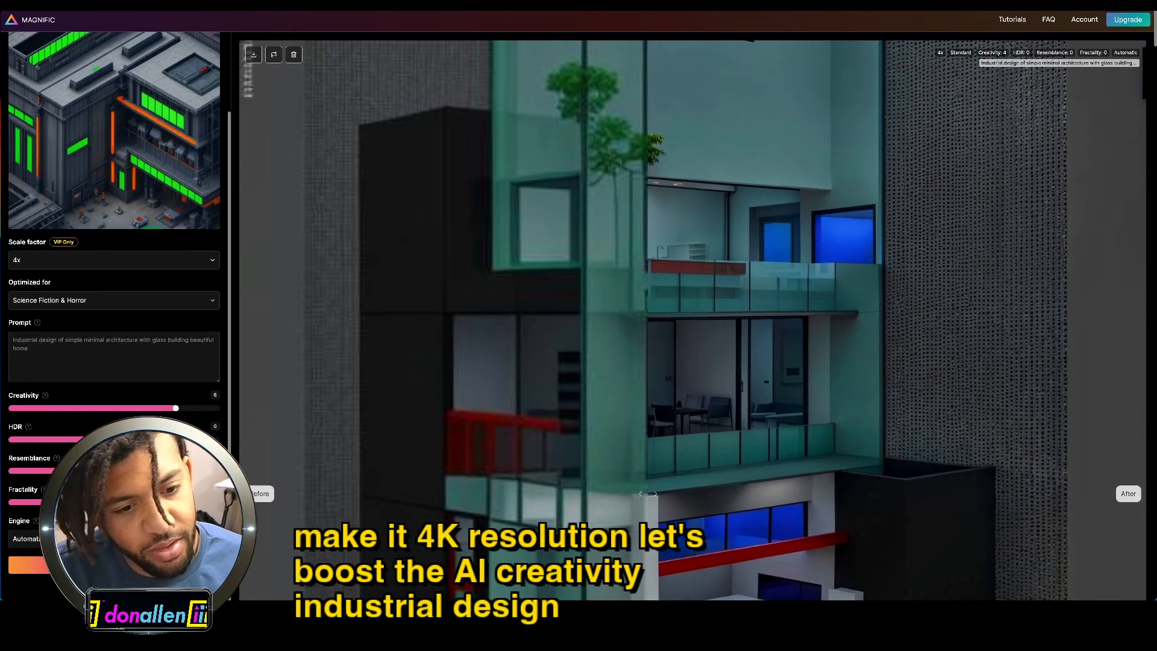
{"action": "left_click", "coordinate": [114, 564]}
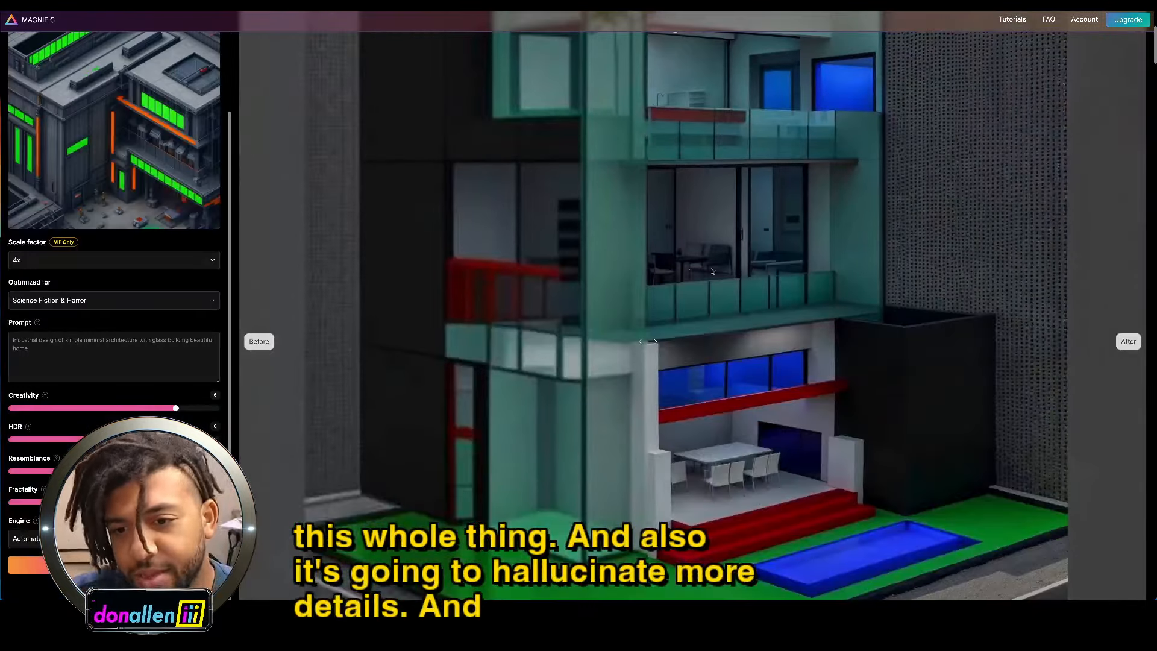
Step: Compare the earlier glass house upscale before and after, examining the dining area, pool, entrance and balcony
{"action": "left_click_drag", "start_coordinate": [645, 339], "coordinate": [1055, 344]}
{"action": "scroll", "coordinate": [776, 333], "scroll_direction": "up", "scroll_amount": 4}
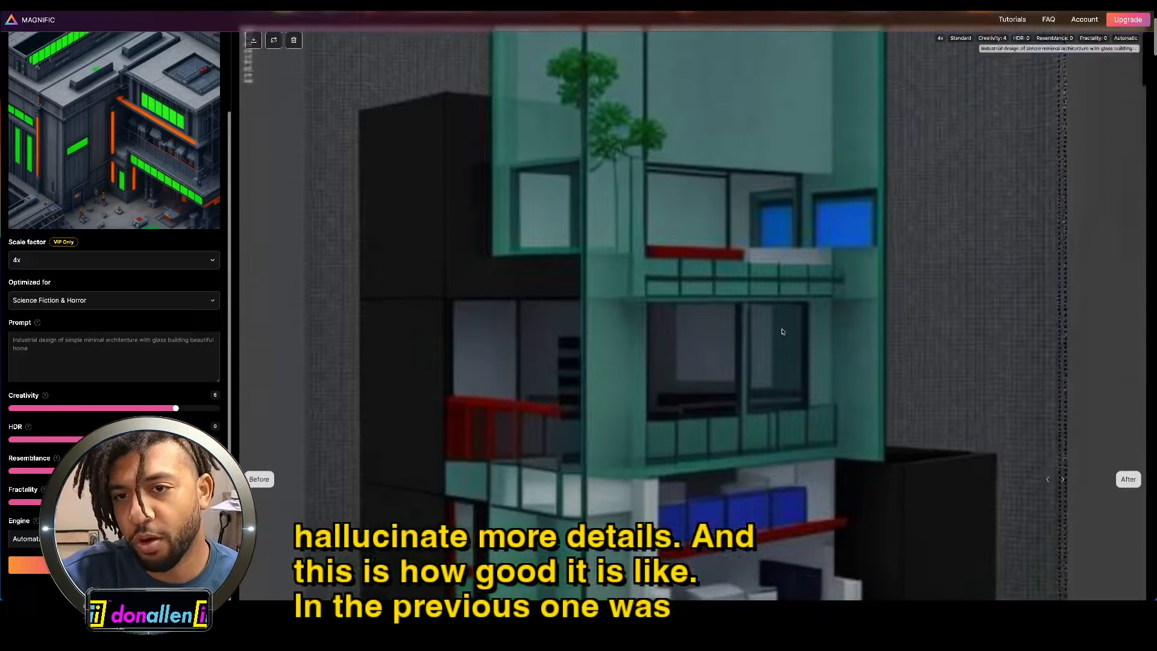
{"action": "scroll", "coordinate": [776, 335], "scroll_direction": "down", "scroll_amount": 6}
{"action": "scroll", "coordinate": [776, 336], "scroll_direction": "up", "scroll_amount": 2}
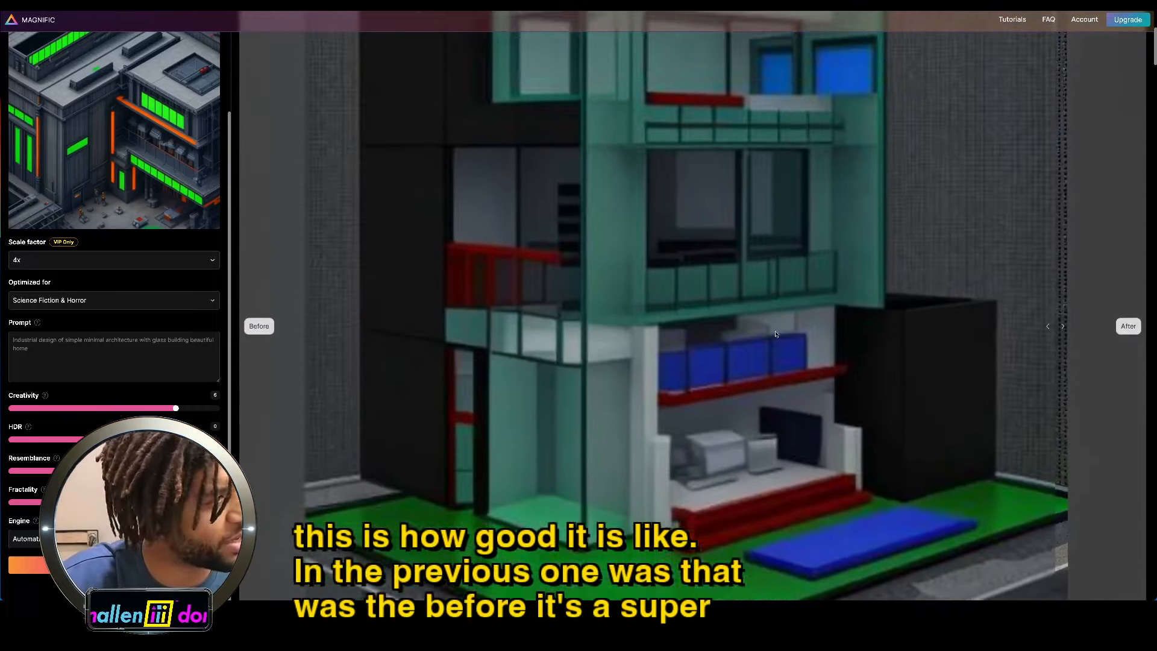
{"action": "scroll", "coordinate": [776, 334], "scroll_direction": "down", "scroll_amount": 3}
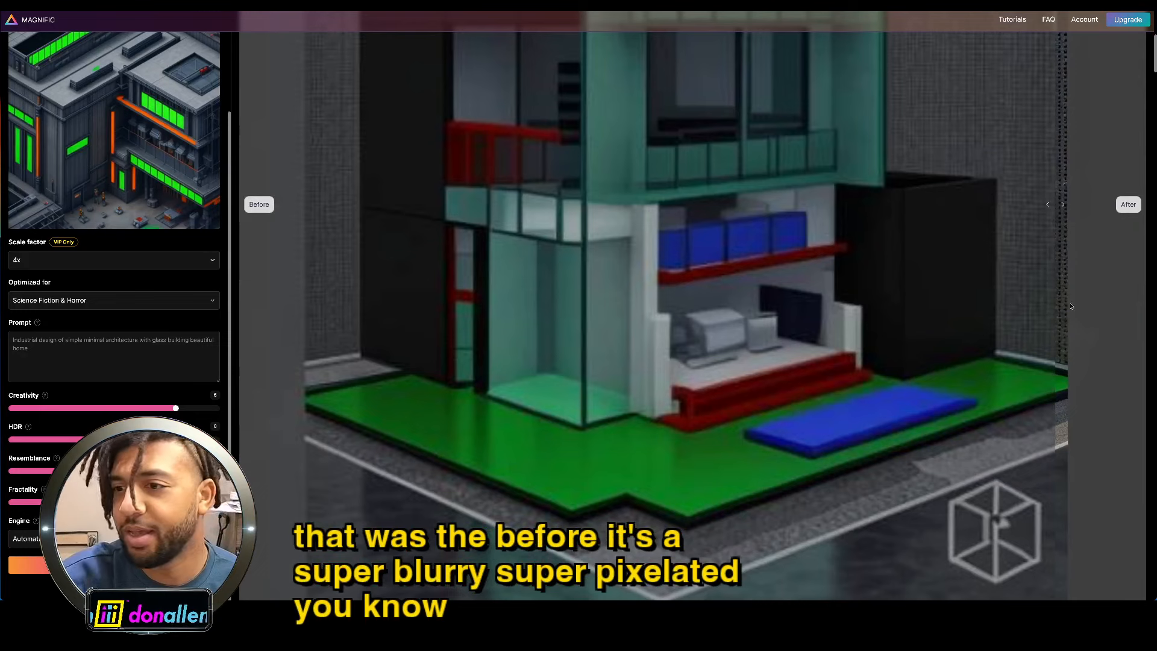
{"action": "left_click_drag", "start_coordinate": [1047, 313], "coordinate": [440, 318]}
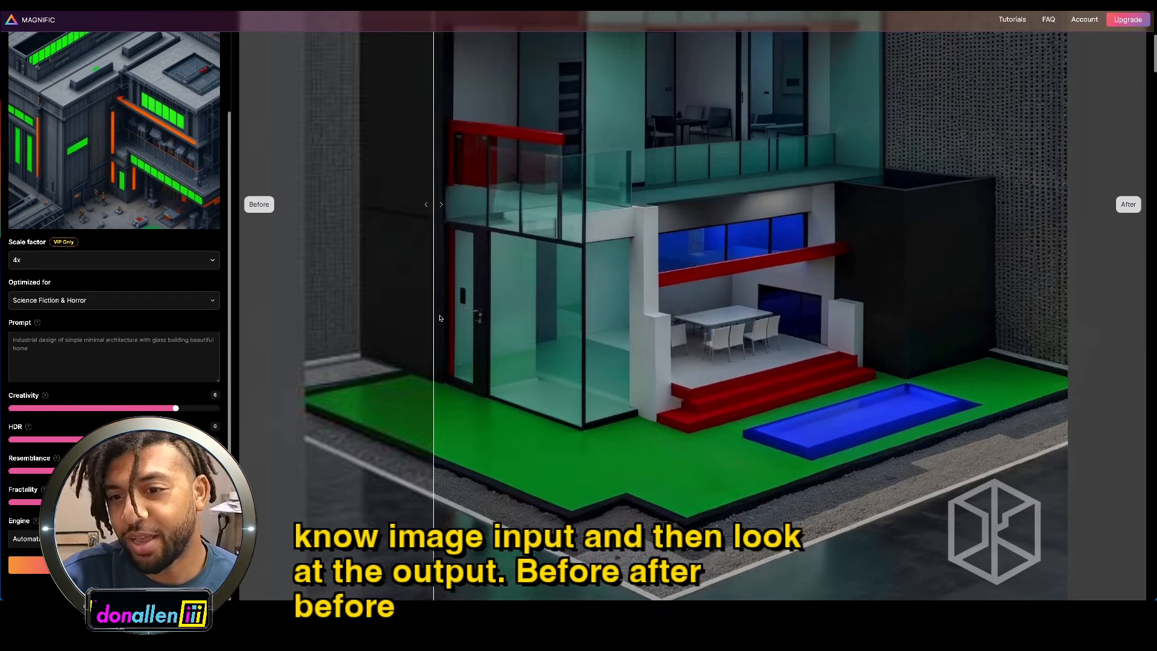
{"action": "scroll", "coordinate": [777, 350], "scroll_direction": "down", "scroll_amount": 1}
{"action": "scroll", "coordinate": [762, 341], "scroll_direction": "down", "scroll_amount": 1}
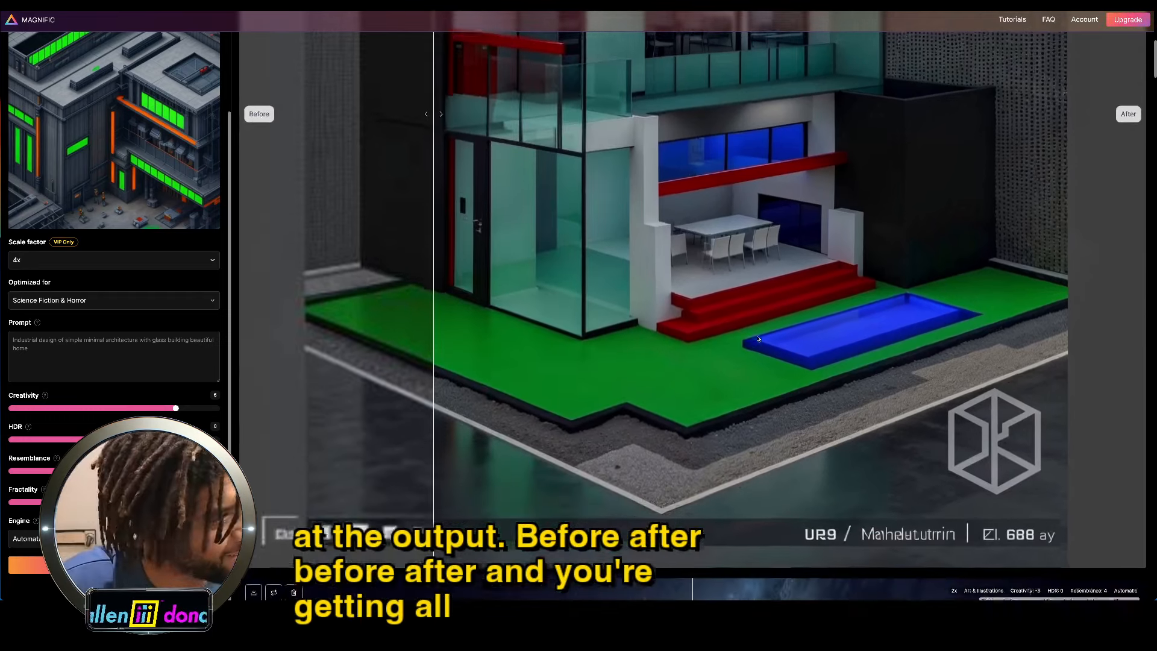
{"action": "scroll", "coordinate": [542, 346], "scroll_direction": "up", "scroll_amount": 3}
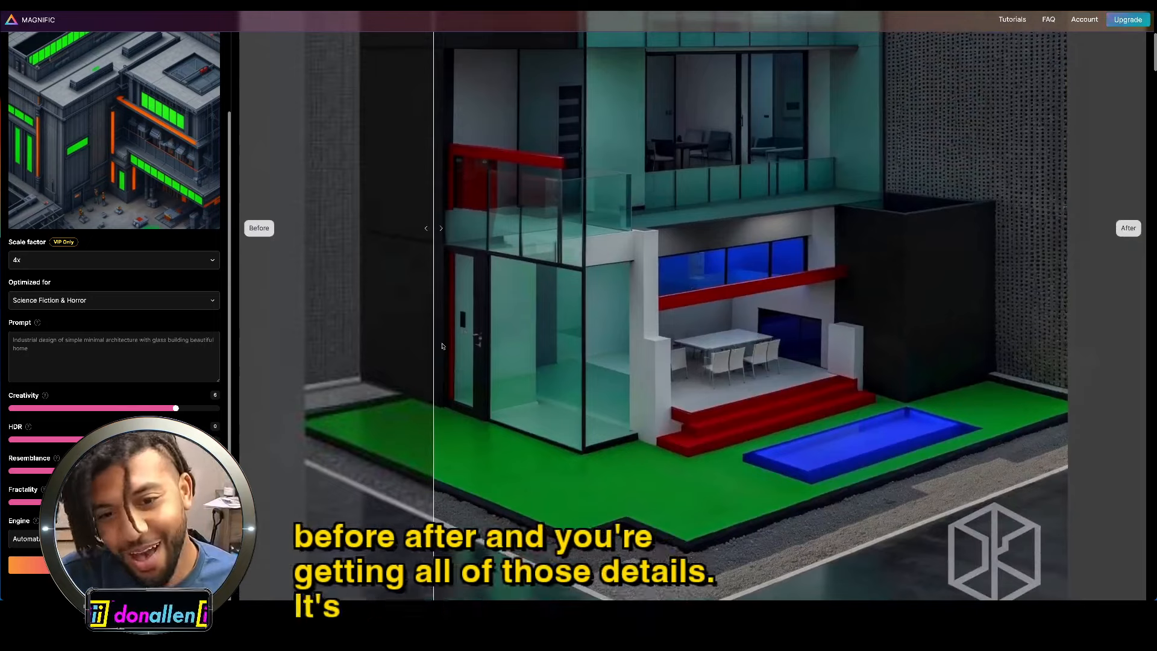
{"action": "left_click_drag", "start_coordinate": [431, 347], "coordinate": [819, 383]}
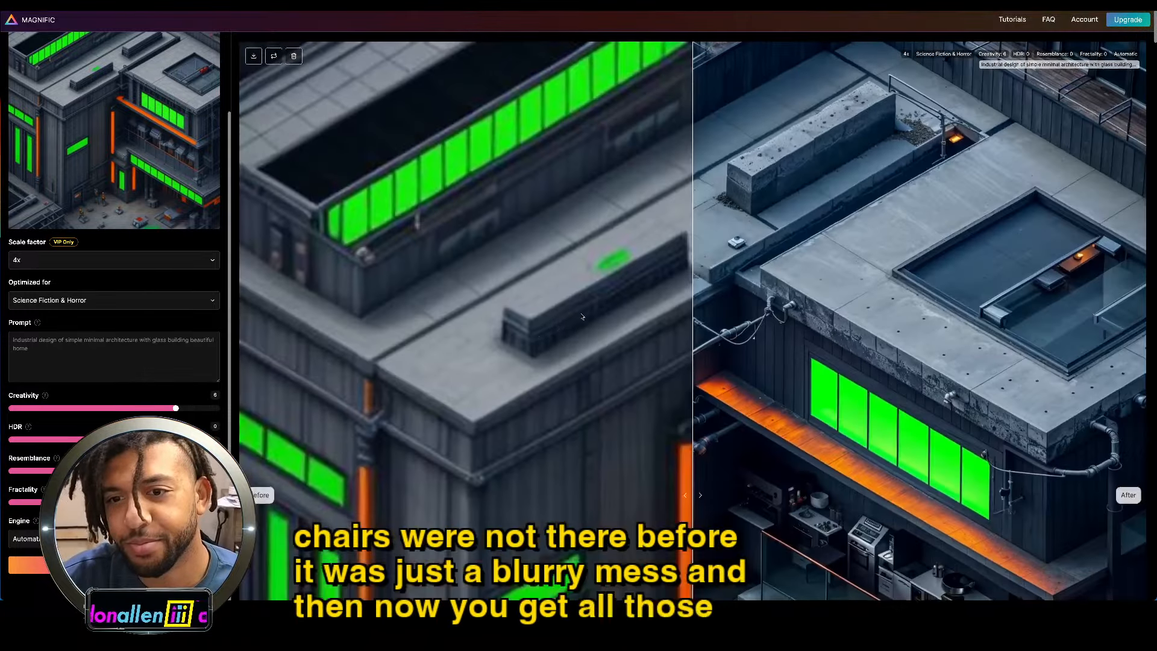
Step: Compare the new Science Fiction & Horror upscale before and after, examining the rooftop, pipes, kitchen balcony and courtyard furniture
{"action": "scroll", "coordinate": [654, 324], "scroll_direction": "down", "scroll_amount": 4}
{"action": "left_click_drag", "start_coordinate": [674, 321], "coordinate": [495, 317]}
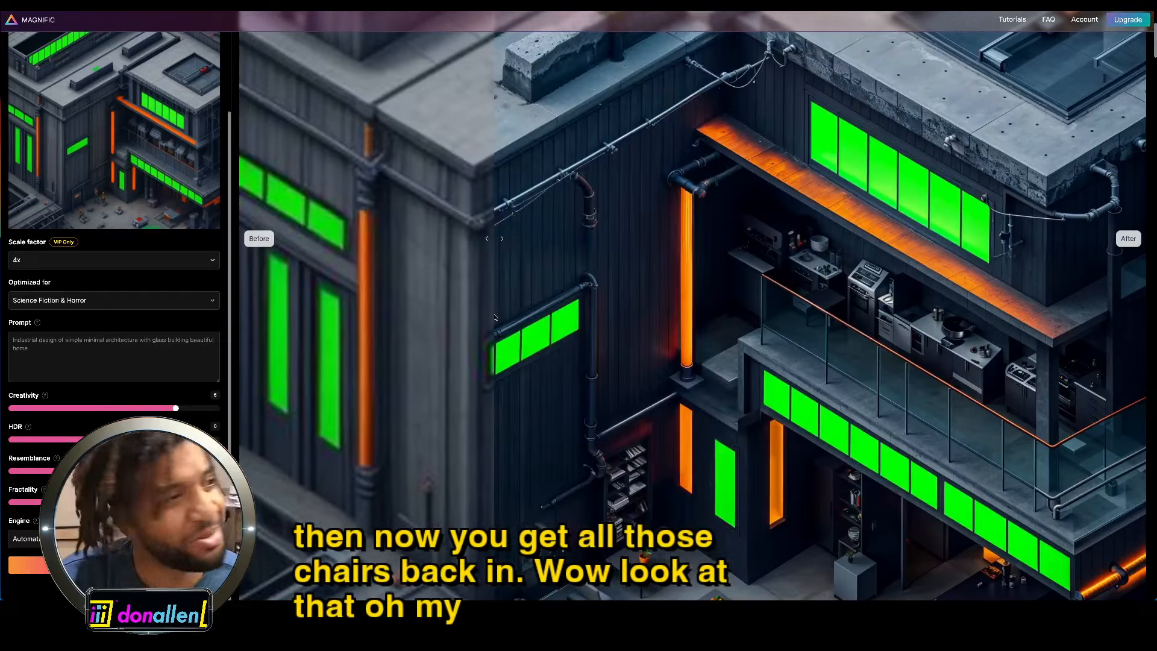
{"action": "scroll", "coordinate": [496, 318], "scroll_direction": "up", "scroll_amount": 5}
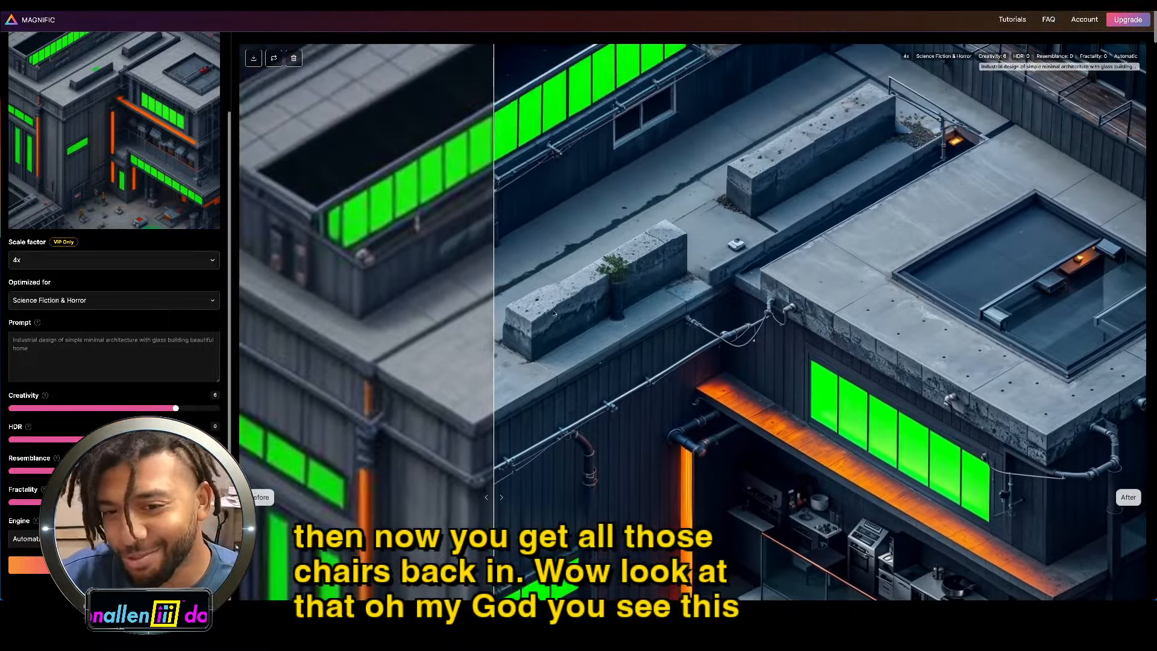
{"action": "left_click_drag", "start_coordinate": [554, 314], "coordinate": [292, 311]}
{"action": "scroll", "coordinate": [665, 383], "scroll_direction": "down", "scroll_amount": 1}
{"action": "scroll", "coordinate": [665, 383], "scroll_direction": "down", "scroll_amount": 7}
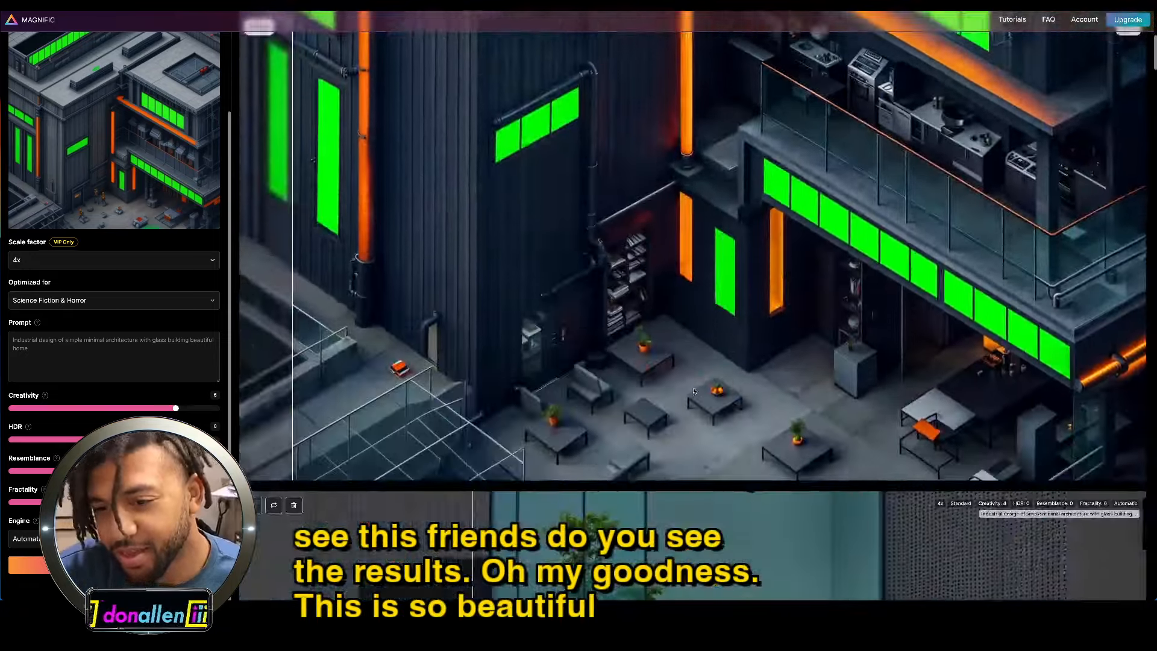
{"action": "left_click_drag", "start_coordinate": [289, 351], "coordinate": [502, 343]}
{"action": "scroll", "coordinate": [659, 314], "scroll_direction": "up", "scroll_amount": 5}
{"action": "scroll", "coordinate": [624, 446], "scroll_direction": "down", "scroll_amount": 1}
{"action": "scroll", "coordinate": [625, 445], "scroll_direction": "down", "scroll_amount": 1}
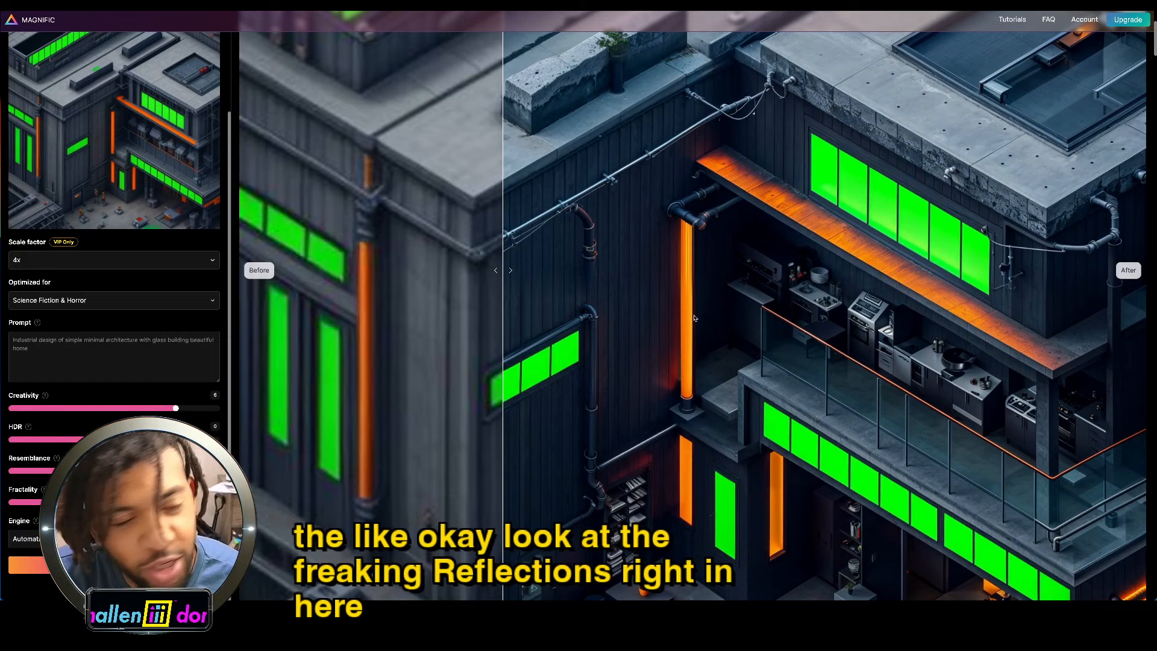
{"action": "left_click_drag", "start_coordinate": [504, 384], "coordinate": [654, 333]}
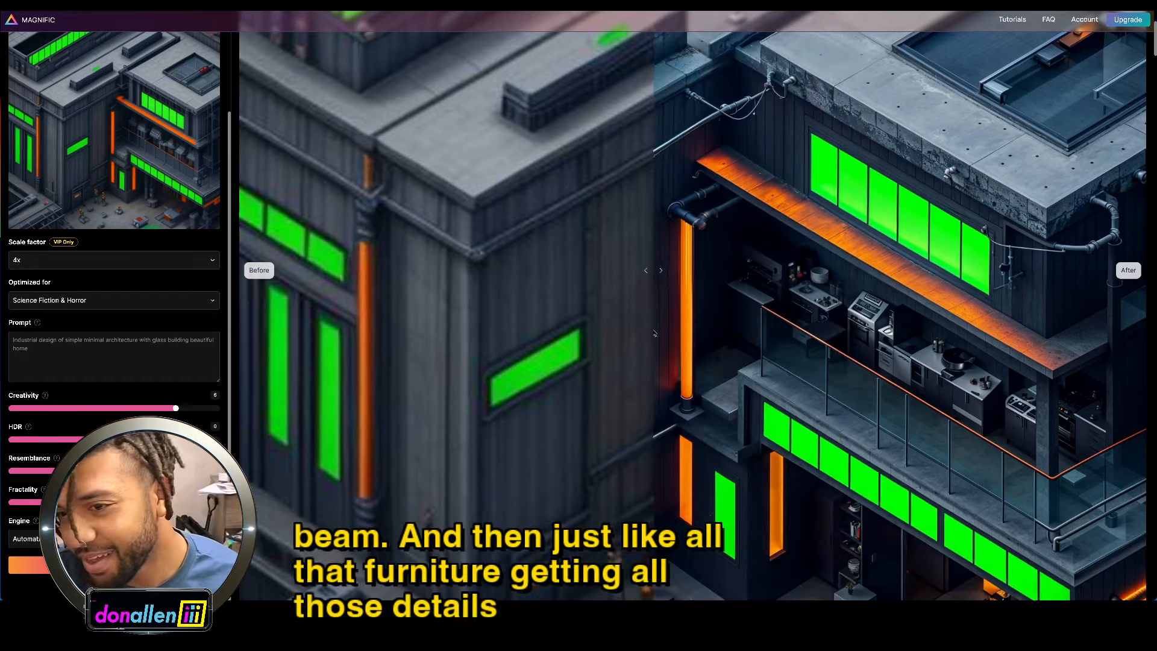
{"action": "scroll", "coordinate": [655, 333], "scroll_direction": "down", "scroll_amount": 10}
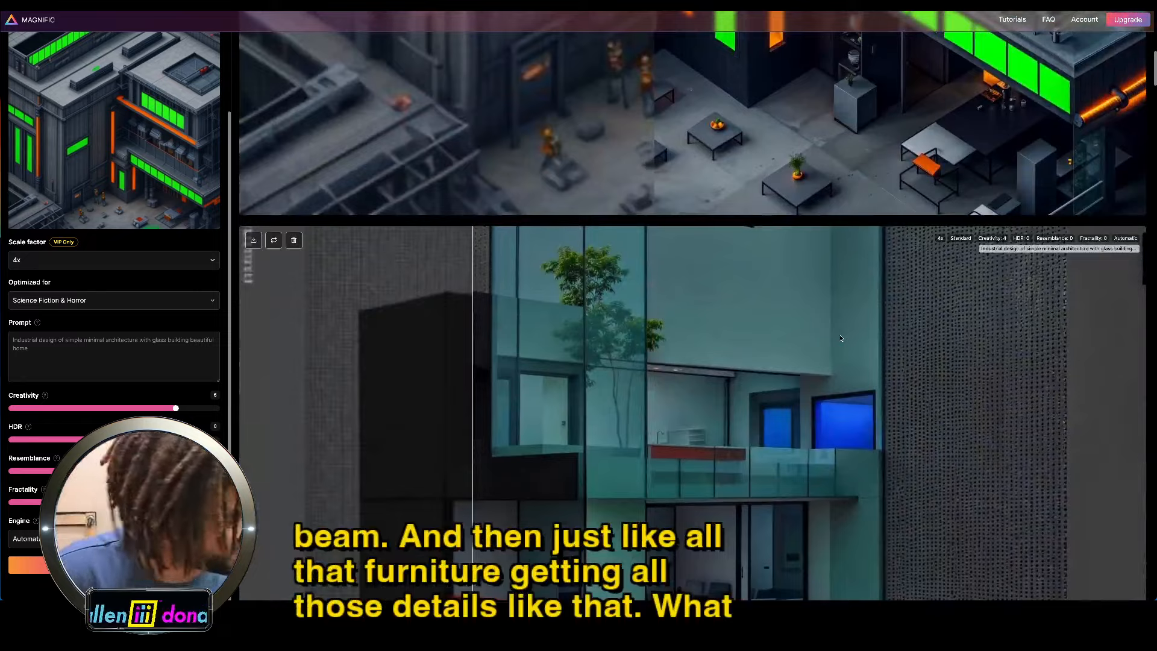
{"action": "scroll", "coordinate": [841, 338], "scroll_direction": "up", "scroll_amount": 5}
{"action": "scroll", "coordinate": [844, 334], "scroll_direction": "down", "scroll_amount": 4}
{"action": "scroll", "coordinate": [844, 334], "scroll_direction": "up", "scroll_amount": 10}
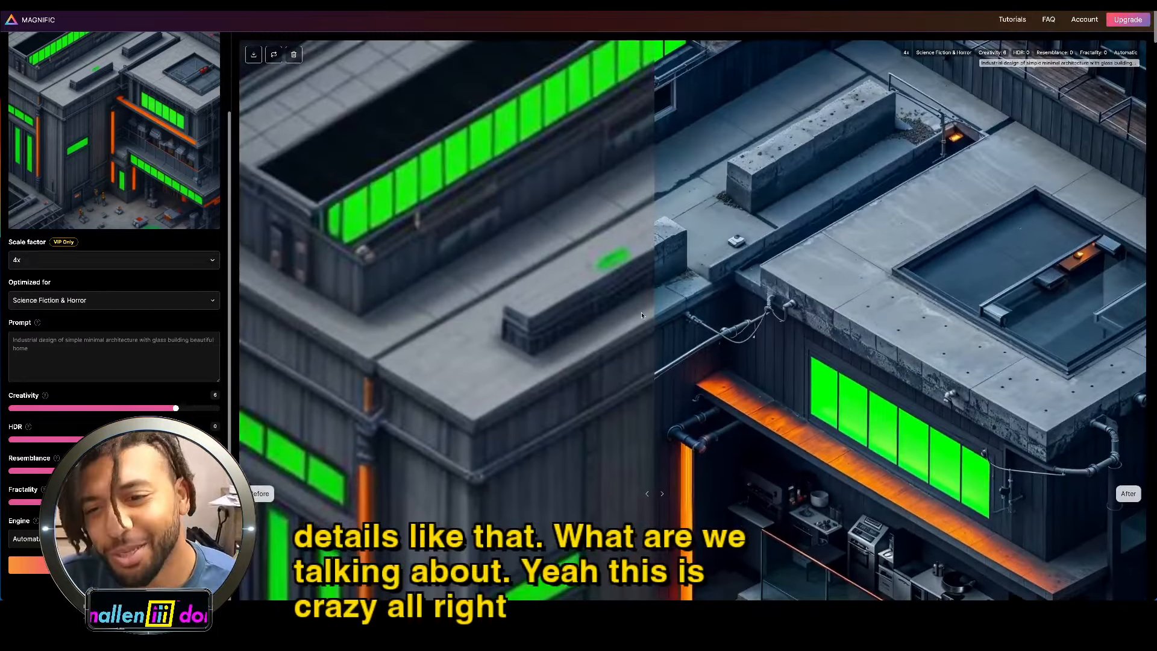
{"action": "left_click_drag", "start_coordinate": [651, 313], "coordinate": [255, 306]}
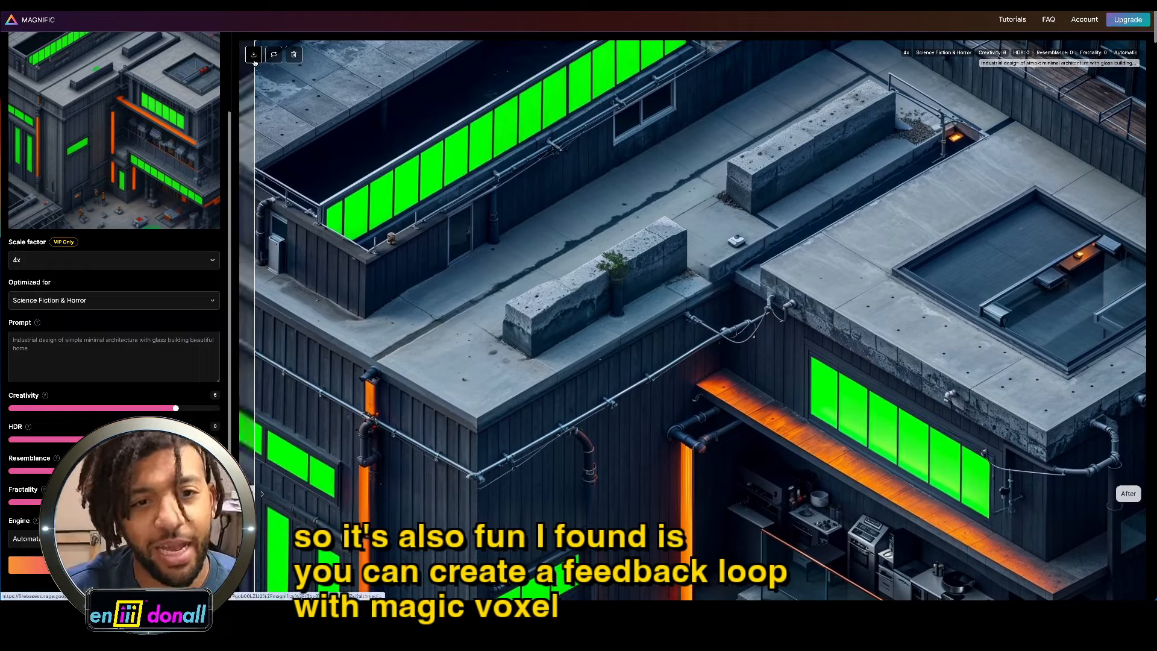
Step: Download the upscaled Science Fiction & Horror image to the Downloads folder and reveal the file in Finder
{"action": "left_click", "coordinate": [253, 60]}
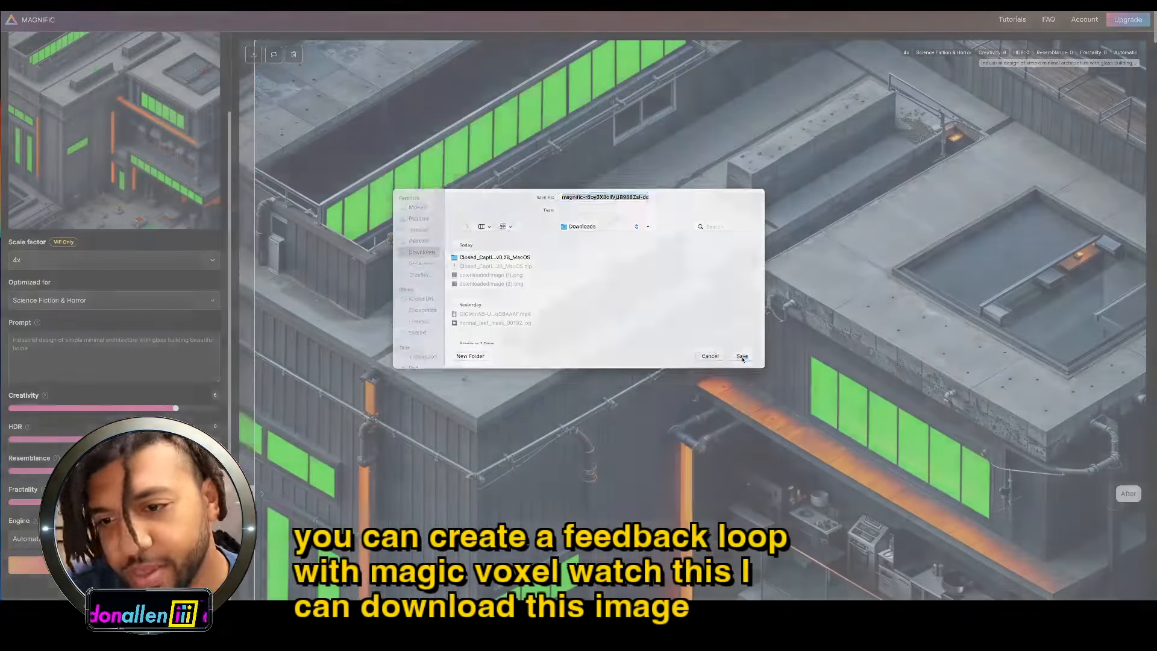
{"action": "left_click", "coordinate": [742, 356]}
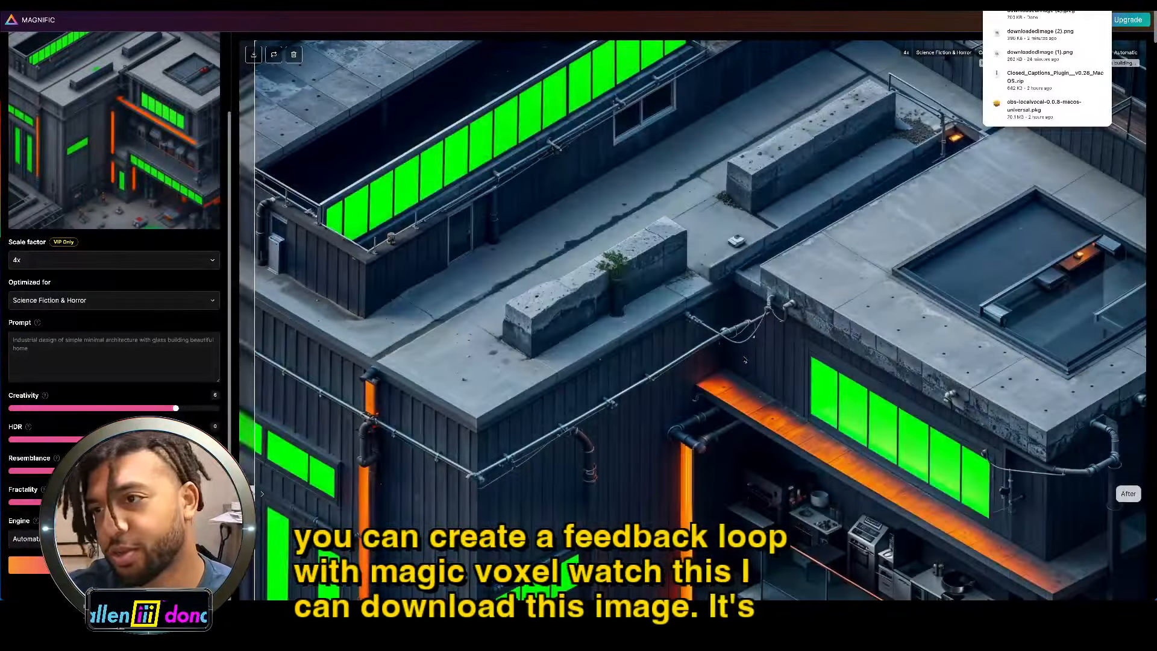
{"action": "left_click", "coordinate": [1089, 7]}
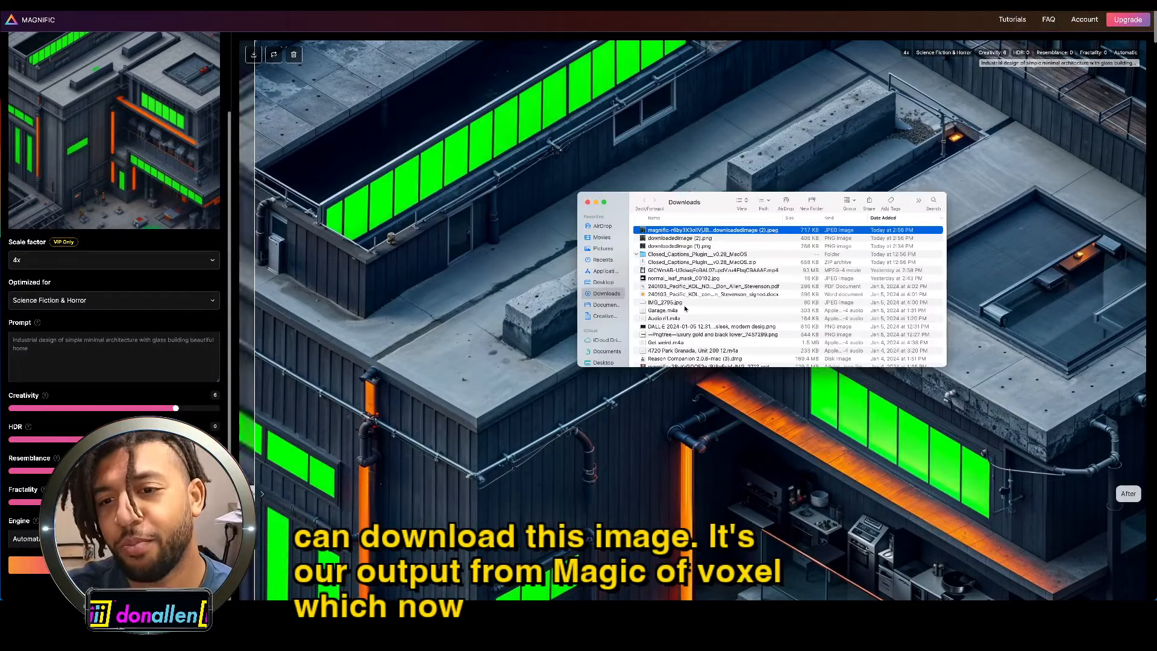
Step: Preview downloadedImage (2).png and the upscaled Magnific JPEG alternately in the Downloads folder to compare them
{"action": "left_click", "coordinate": [693, 239]}
{"action": "key", "text": "space"}
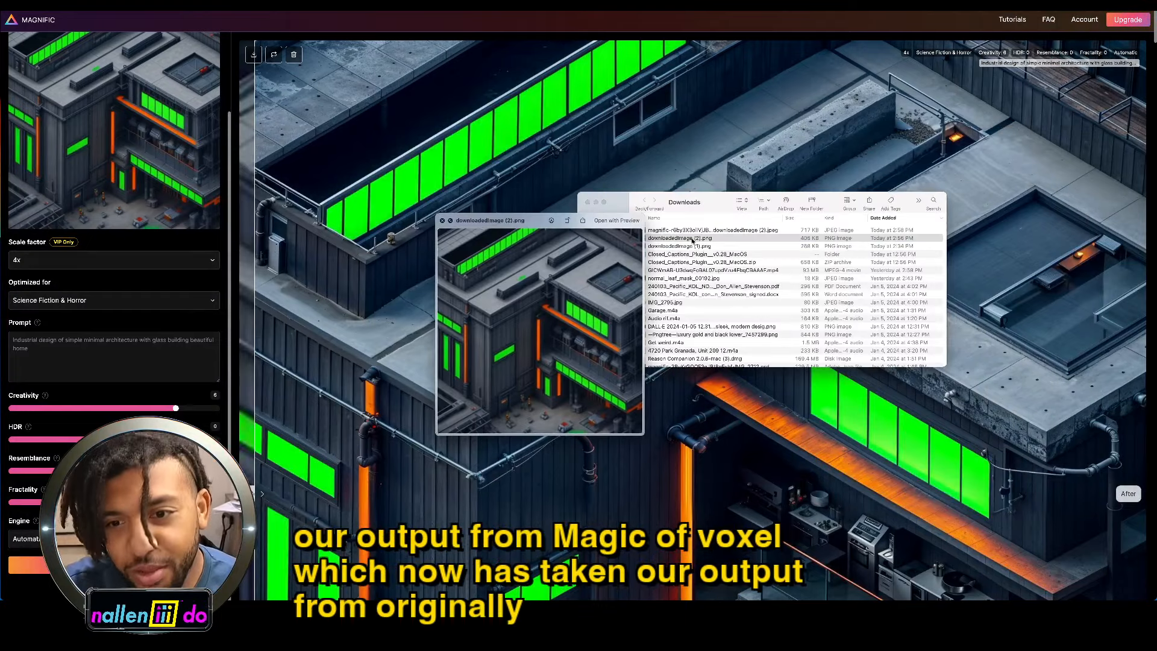
{"action": "key", "text": "Up"}
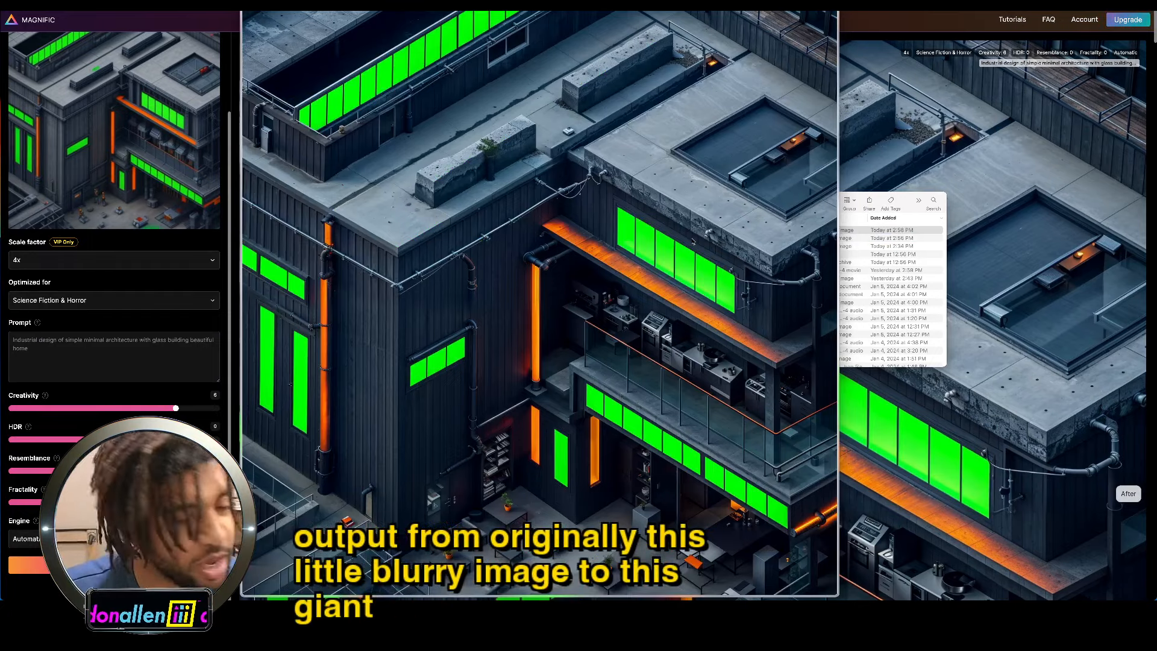
{"action": "key", "text": "Down"}
{"action": "key", "text": "Up"}
{"action": "key", "text": "Down"}
{"action": "key", "text": "Up"}
{"action": "key", "text": "space"}
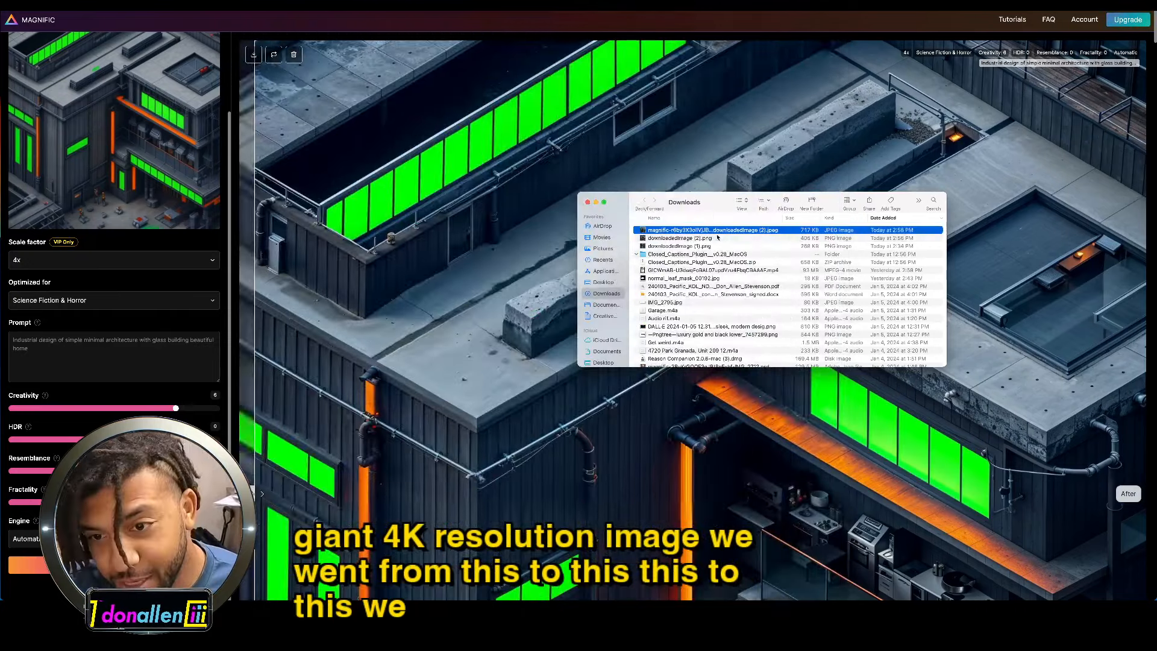
Step: Load the upscaled Magnific JPEG as the new input image and start upscaling it with the same settings
{"action": "left_click_drag", "start_coordinate": [178, 157], "coordinate": [179, 158]}
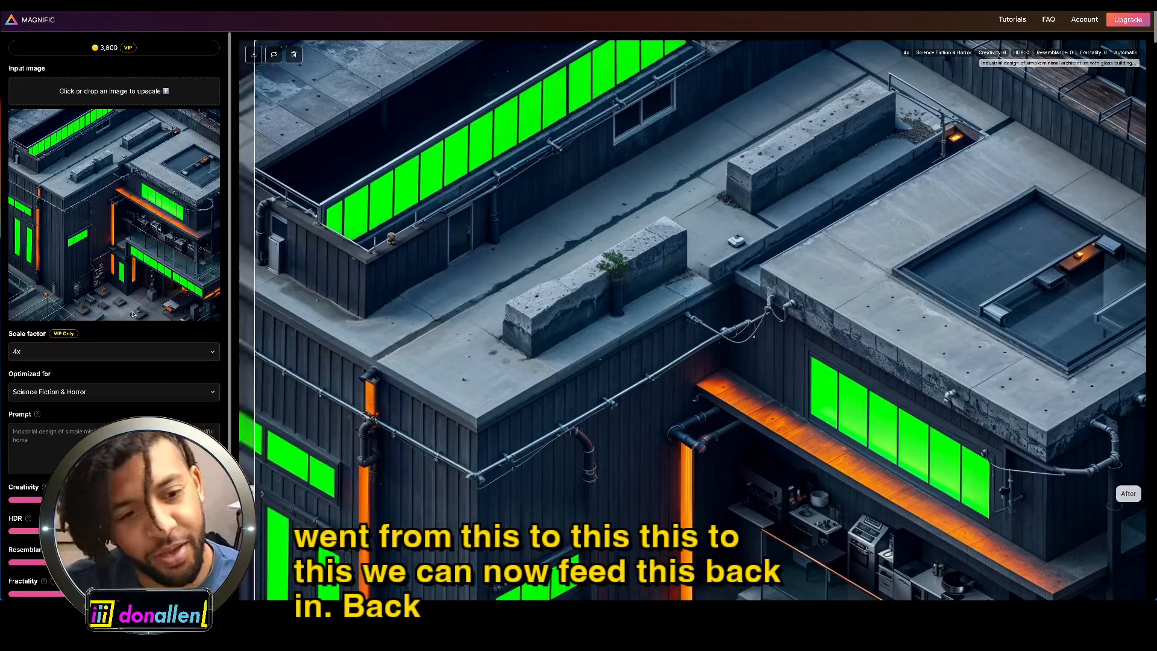
{"action": "scroll", "coordinate": [107, 153], "scroll_direction": "down", "scroll_amount": 3}
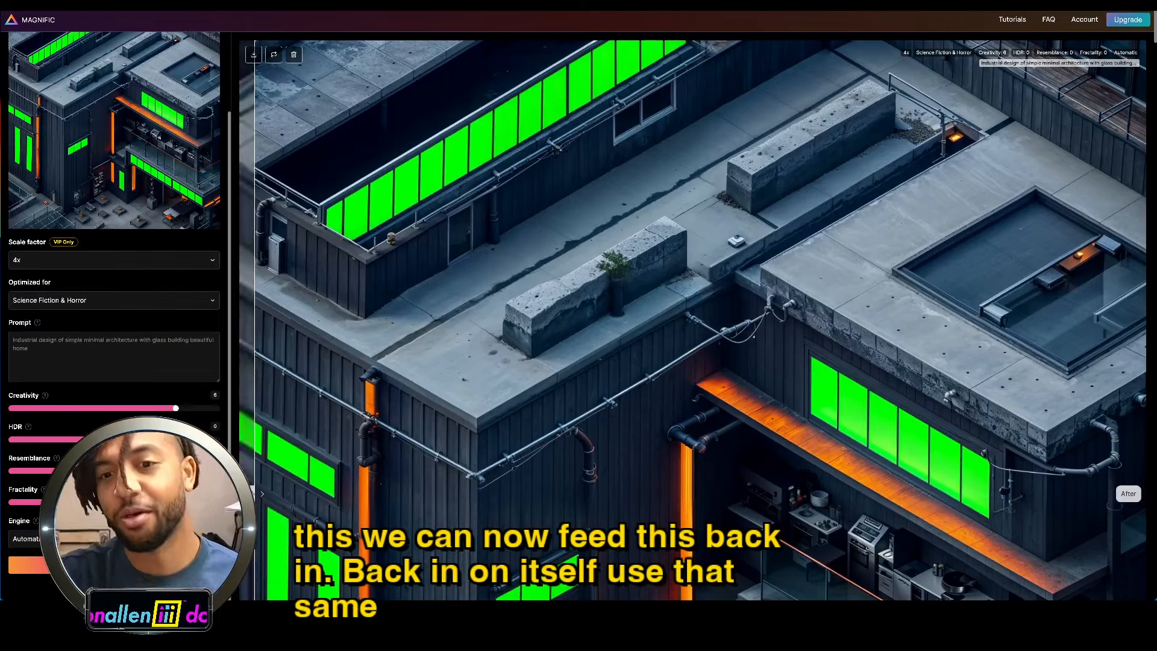
{"action": "left_click", "coordinate": [114, 564]}
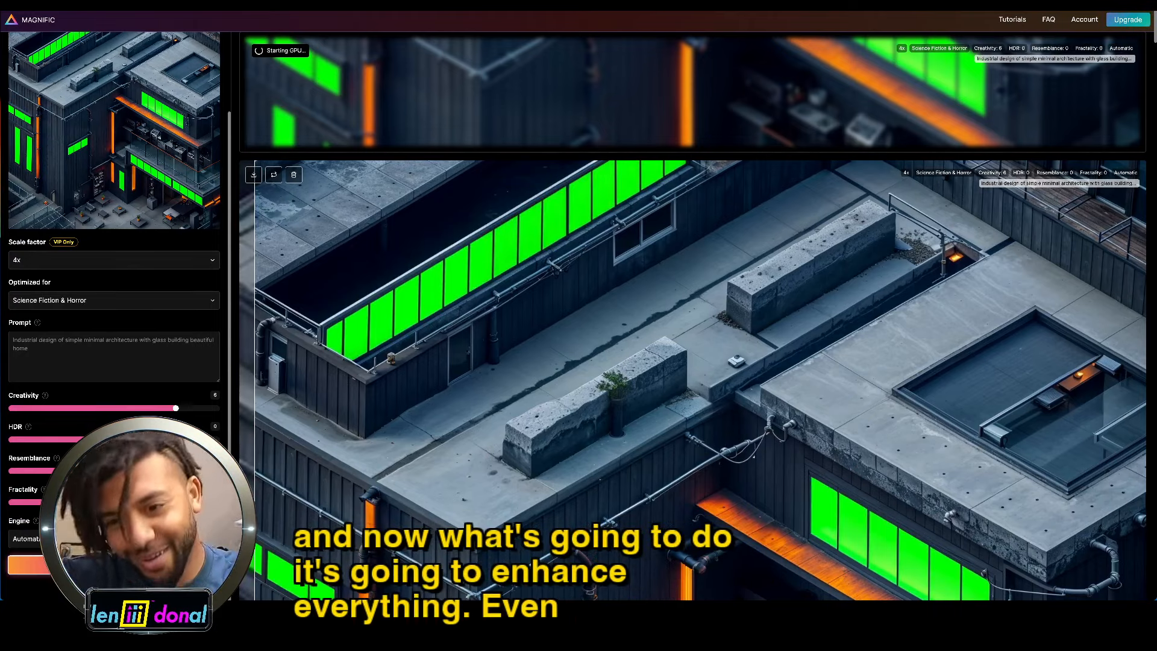
Step: Inspect the first Science Fiction & Horror upscale from rooftop to courtyard while the second upscale is processing
{"action": "scroll", "coordinate": [416, 460], "scroll_direction": "down", "scroll_amount": 1}
{"action": "scroll", "coordinate": [416, 459], "scroll_direction": "down", "scroll_amount": 2}
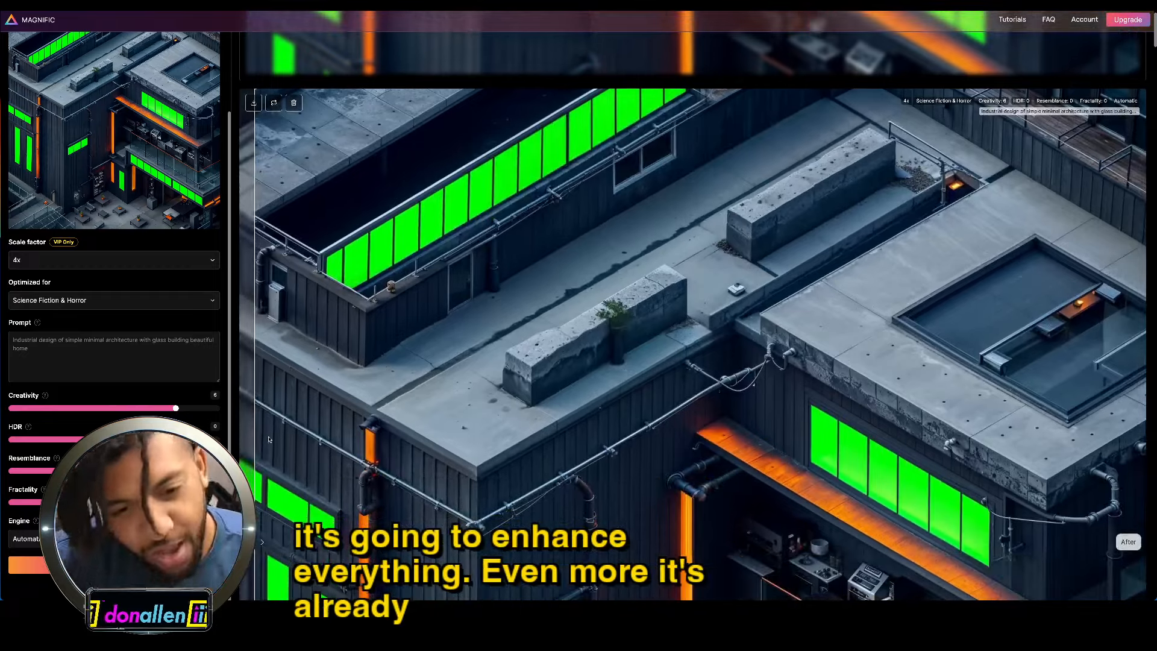
{"action": "scroll", "coordinate": [470, 463], "scroll_direction": "down", "scroll_amount": 1}
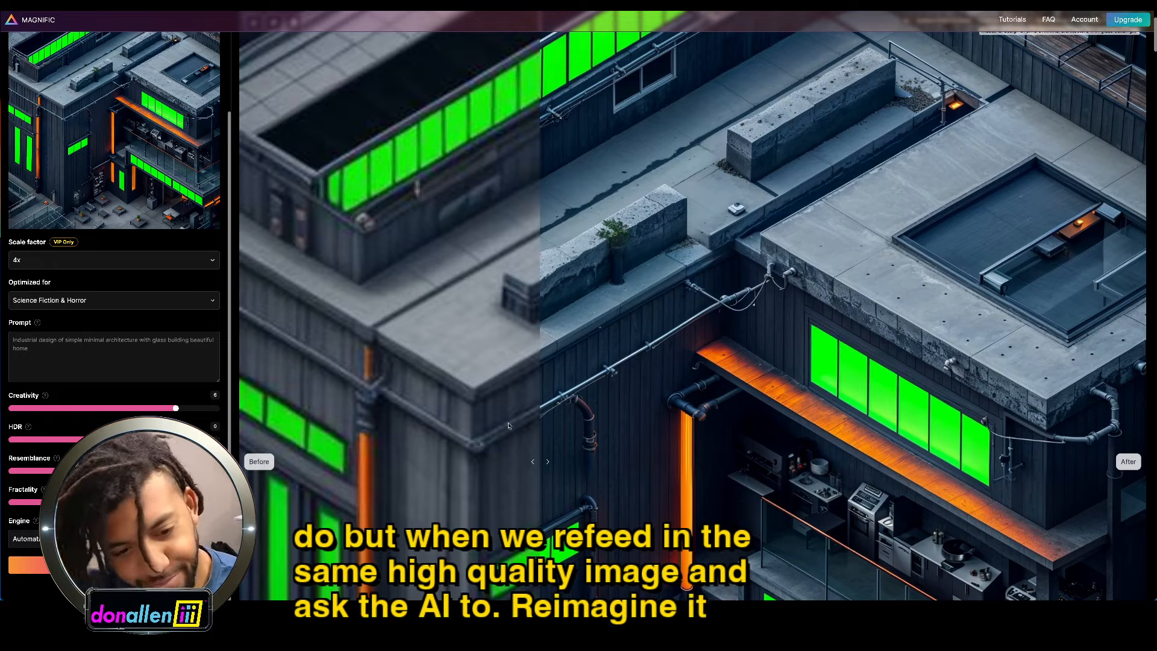
{"action": "scroll", "coordinate": [383, 379], "scroll_direction": "up", "scroll_amount": 3}
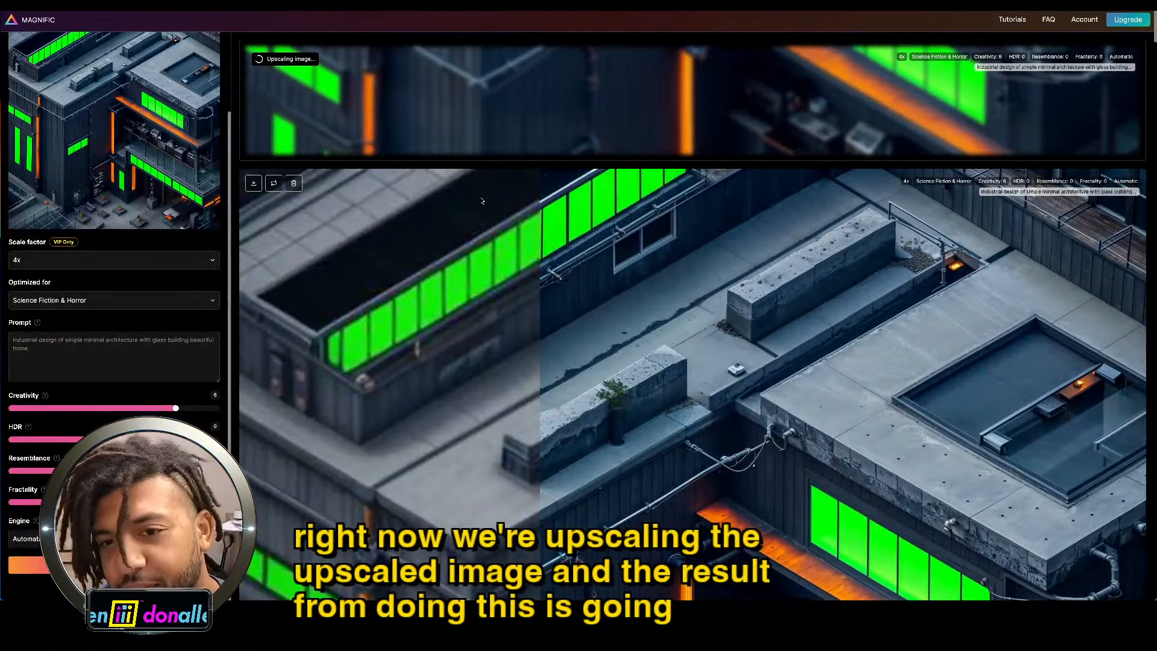
{"action": "scroll", "coordinate": [687, 335], "scroll_direction": "down", "scroll_amount": 3}
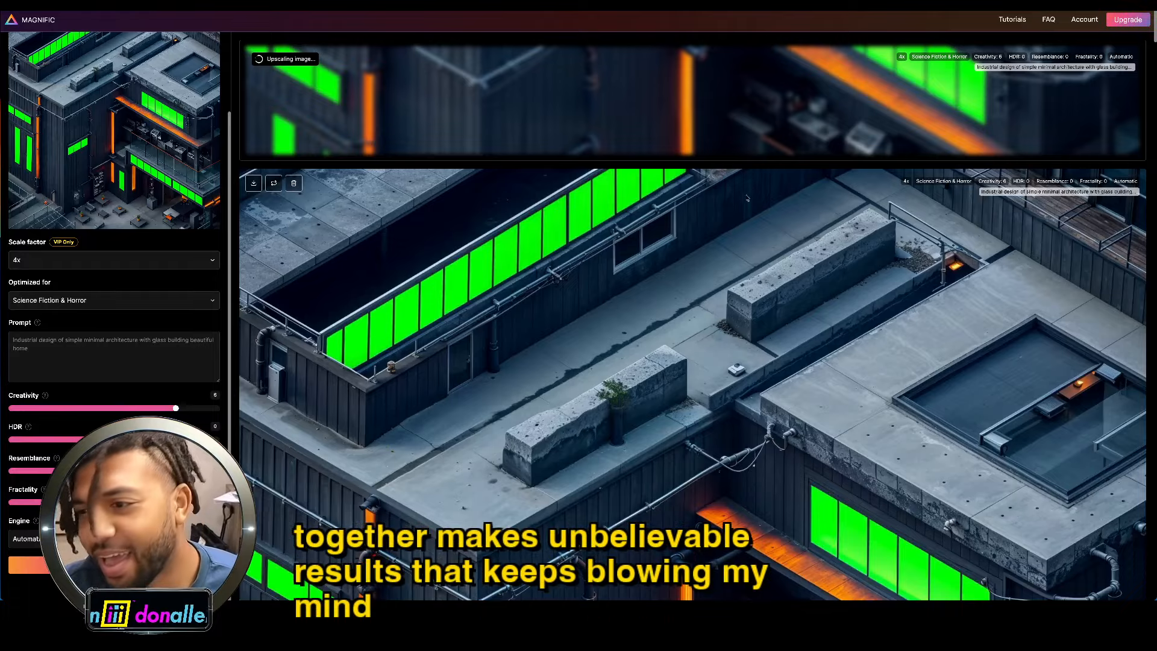
{"action": "scroll", "coordinate": [742, 246], "scroll_direction": "down", "scroll_amount": 4}
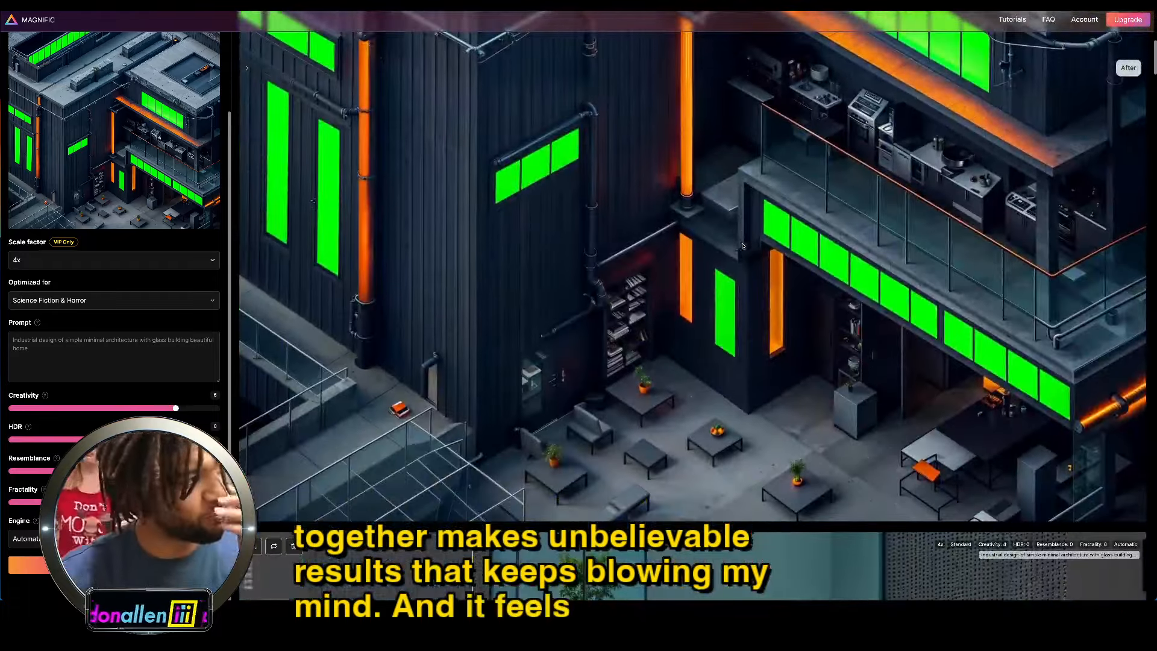
{"action": "scroll", "coordinate": [742, 245], "scroll_direction": "down", "scroll_amount": 5}
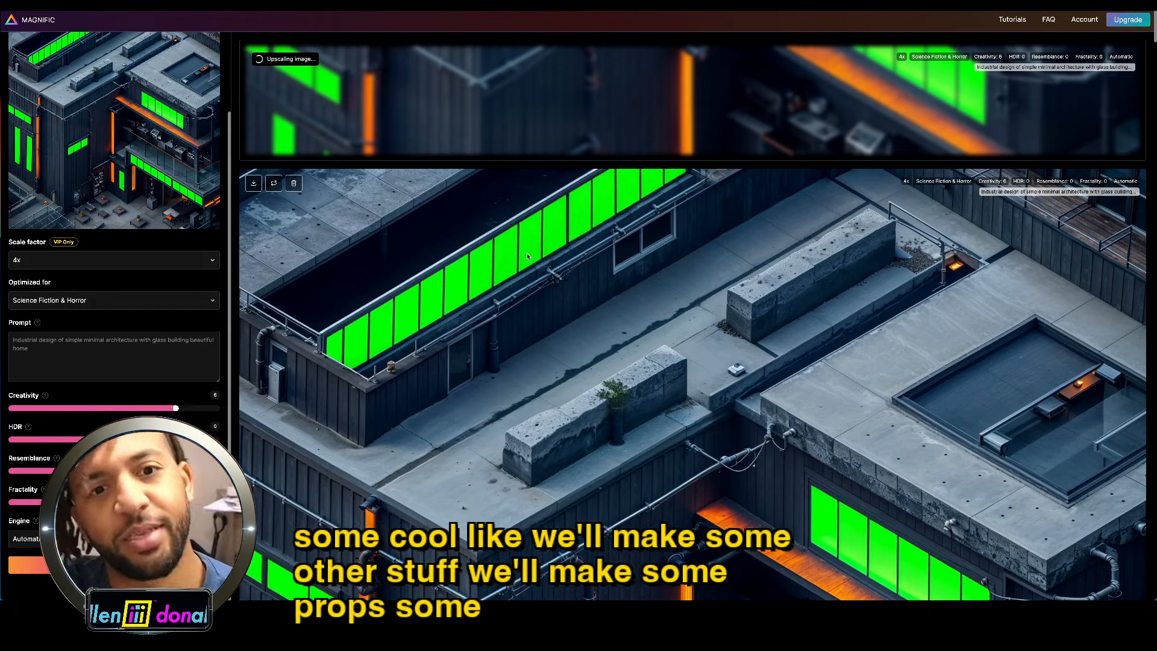
Step: Show the help text for the Fractality setting and read its description of lower and higher values
{"action": "left_click", "coordinate": [44, 490]}
{"action": "scroll", "coordinate": [115, 422], "scroll_direction": "down", "scroll_amount": 2}
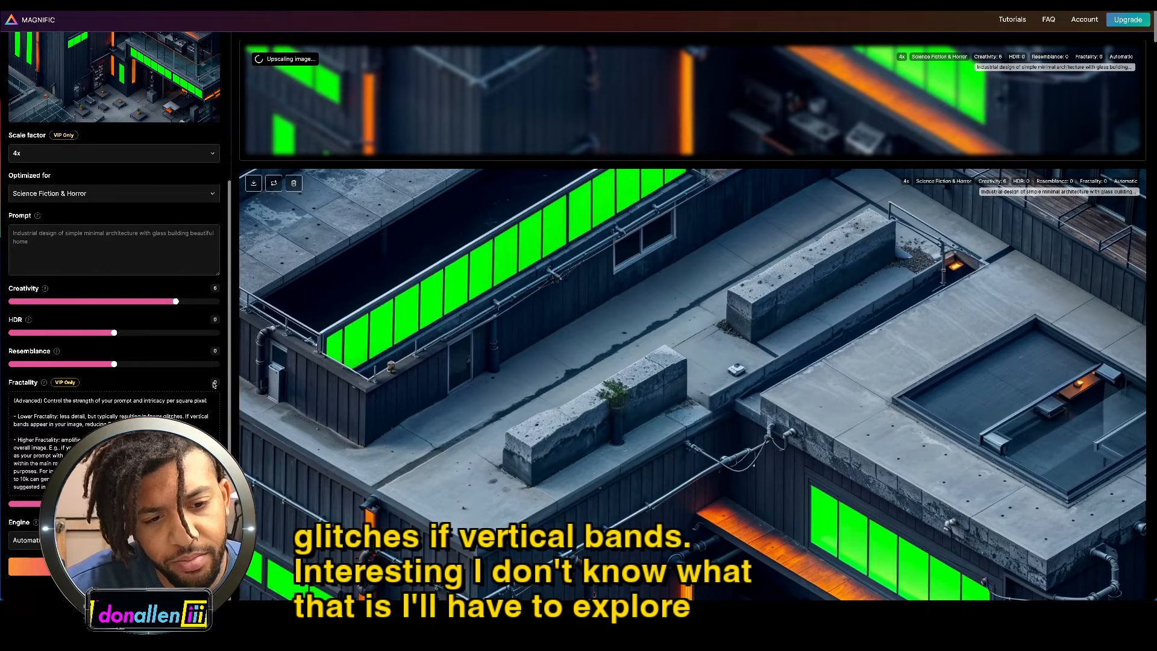
{"action": "scroll", "coordinate": [115, 301], "scroll_direction": "up", "scroll_amount": 3}
{"action": "scroll", "coordinate": [523, 20], "scroll_direction": "up", "scroll_amount": 1}
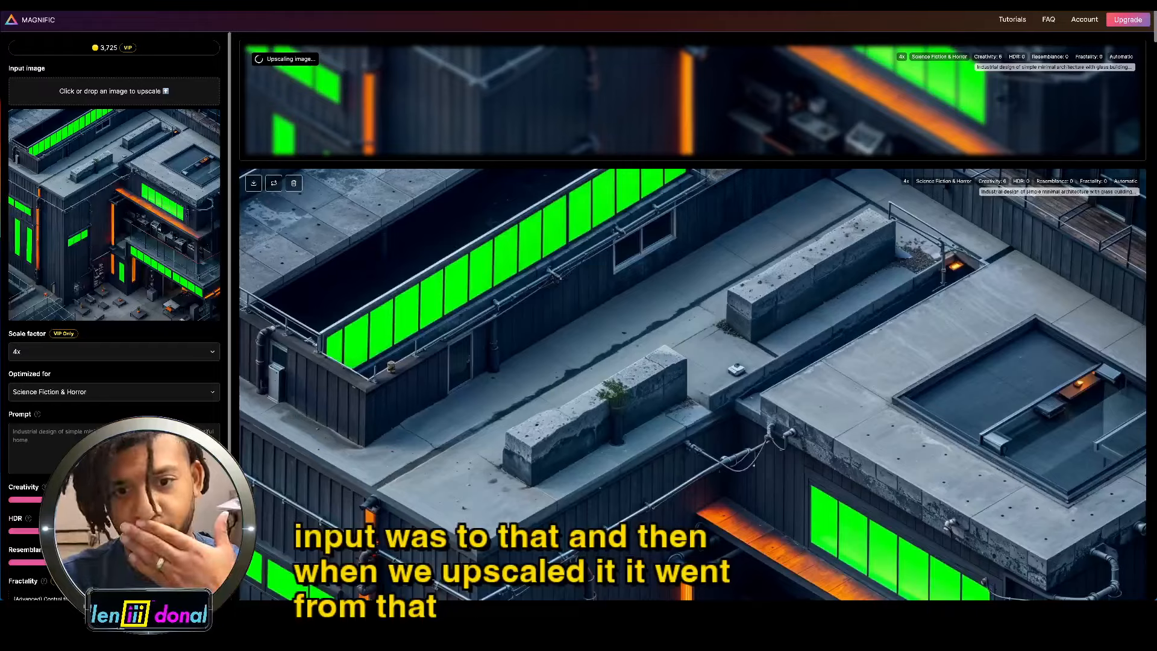
Step: Review the finished upscale's walls, kitchen balcony and courtyard furniture against the input image
{"action": "scroll", "coordinate": [579, 381], "scroll_direction": "up", "scroll_amount": 3}
{"action": "scroll", "coordinate": [579, 381], "scroll_direction": "down", "scroll_amount": 3}
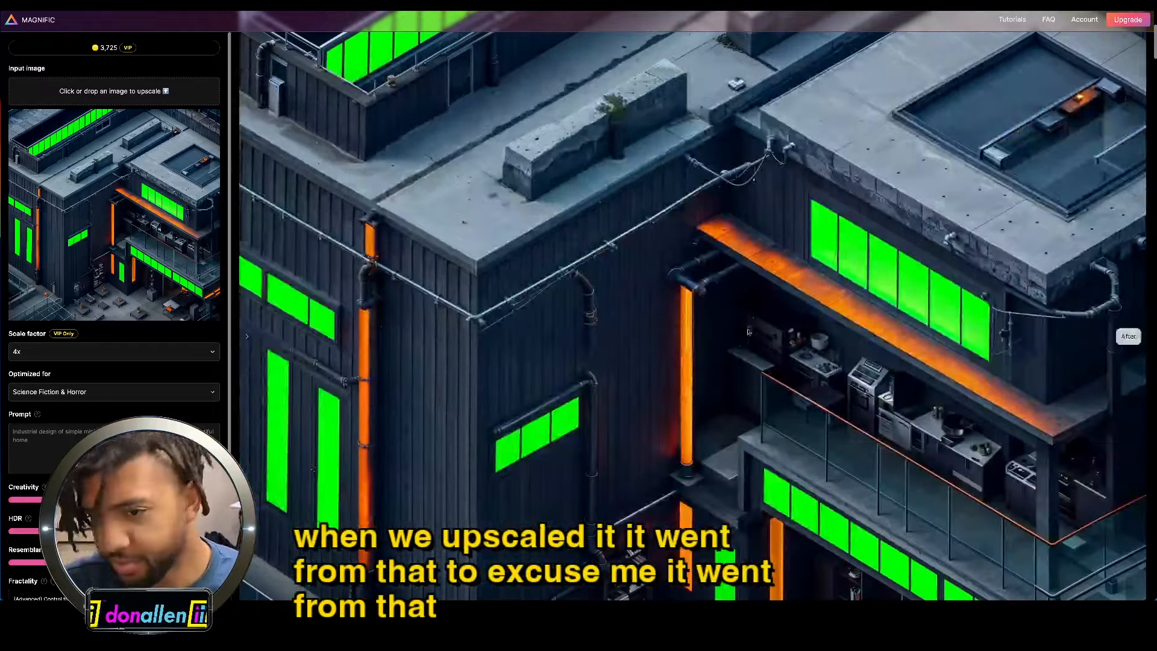
{"action": "scroll", "coordinate": [750, 335], "scroll_direction": "down", "scroll_amount": 2}
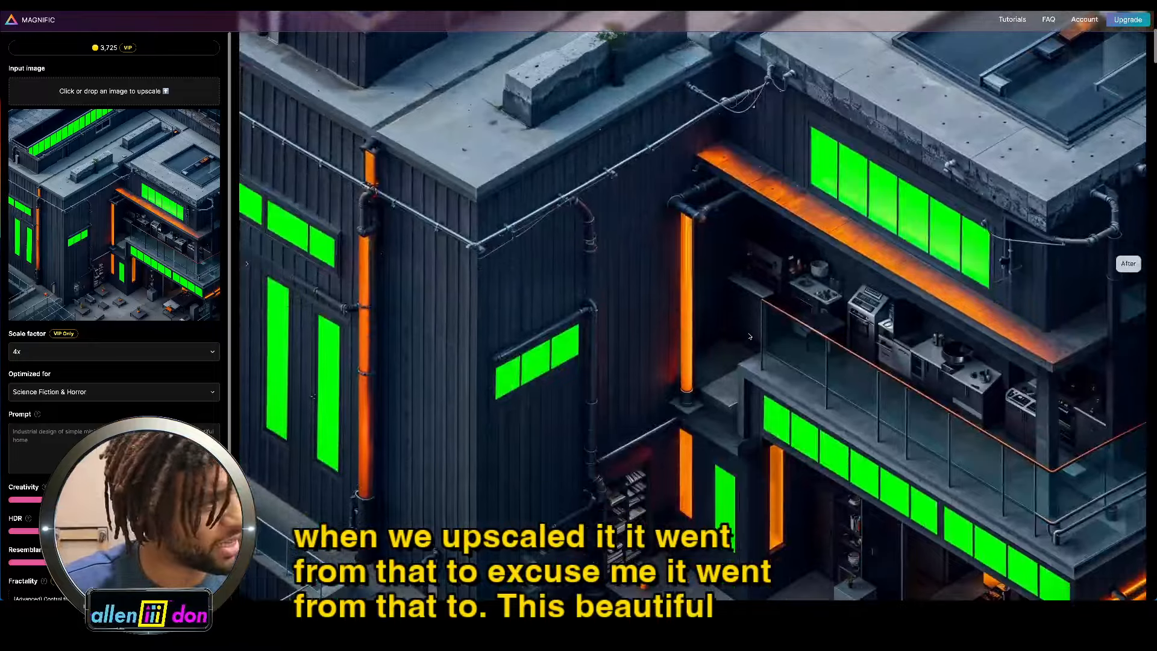
{"action": "scroll", "coordinate": [749, 336], "scroll_direction": "down", "scroll_amount": 2}
{"action": "scroll", "coordinate": [749, 336], "scroll_direction": "down", "scroll_amount": 6}
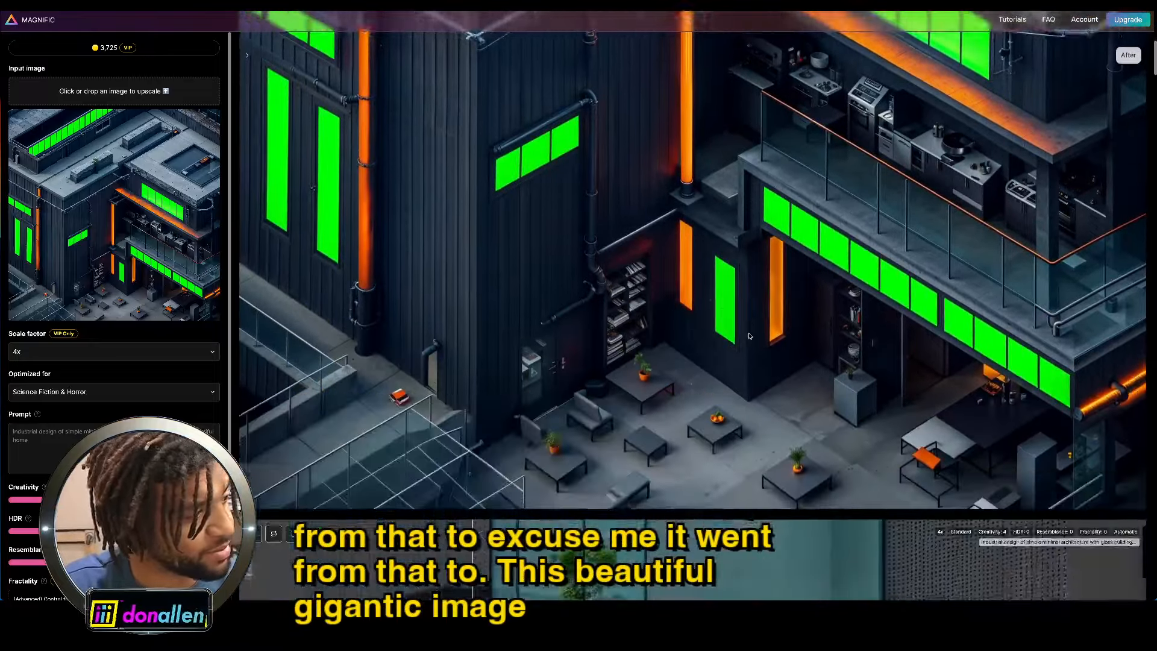
Step: Reframe the voxel building at closer and wider zoom levels to examine how the generated factory image responds
{"action": "scroll", "coordinate": [749, 337], "scroll_direction": "up", "scroll_amount": 2}
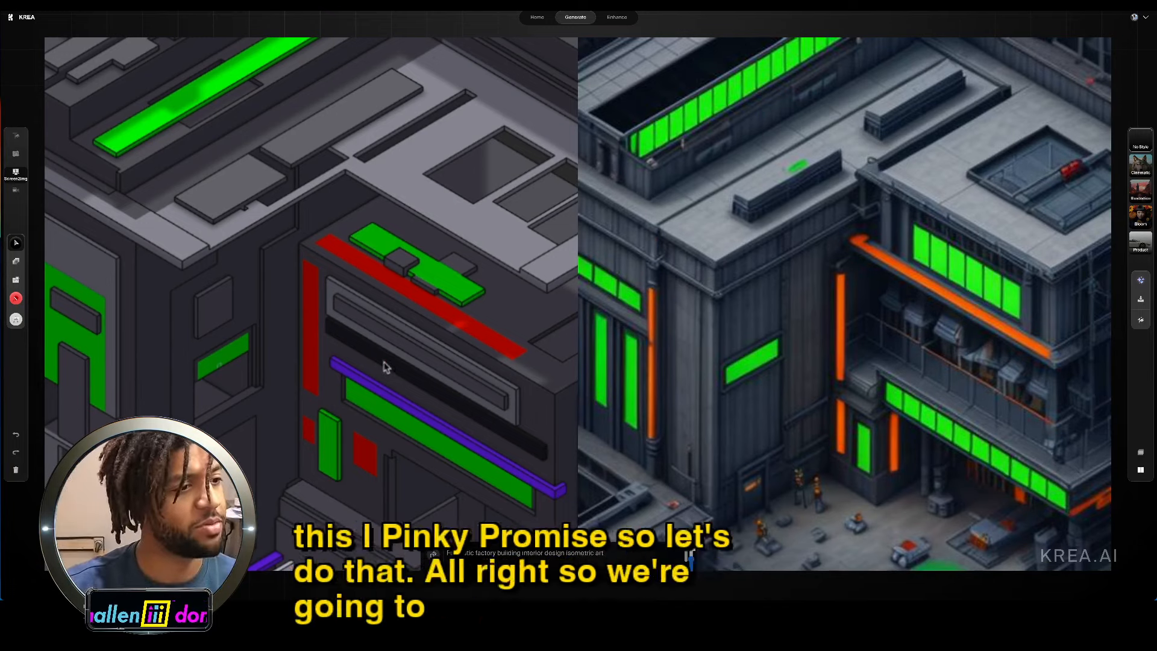
{"action": "scroll", "coordinate": [383, 364], "scroll_direction": "down", "scroll_amount": 5}
{"action": "scroll", "coordinate": [383, 364], "scroll_direction": "up", "scroll_amount": 5}
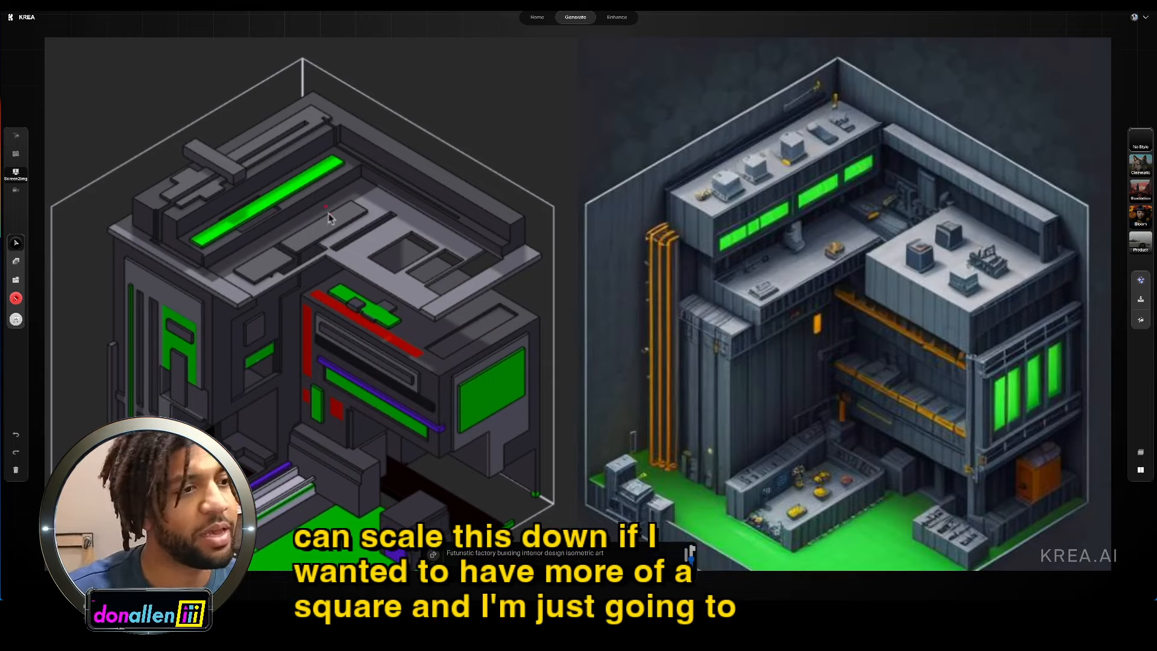
{"action": "scroll", "coordinate": [302, 354], "scroll_direction": "up", "scroll_amount": 5}
{"action": "scroll", "coordinate": [301, 354], "scroll_direction": "down", "scroll_amount": 3}
{"action": "scroll", "coordinate": [301, 354], "scroll_direction": "up", "scroll_amount": 3}
{"action": "scroll", "coordinate": [302, 354], "scroll_direction": "down", "scroll_amount": 3}
{"action": "scroll", "coordinate": [307, 355], "scroll_direction": "up", "scroll_amount": 4}
{"action": "scroll", "coordinate": [308, 355], "scroll_direction": "down", "scroll_amount": 5}
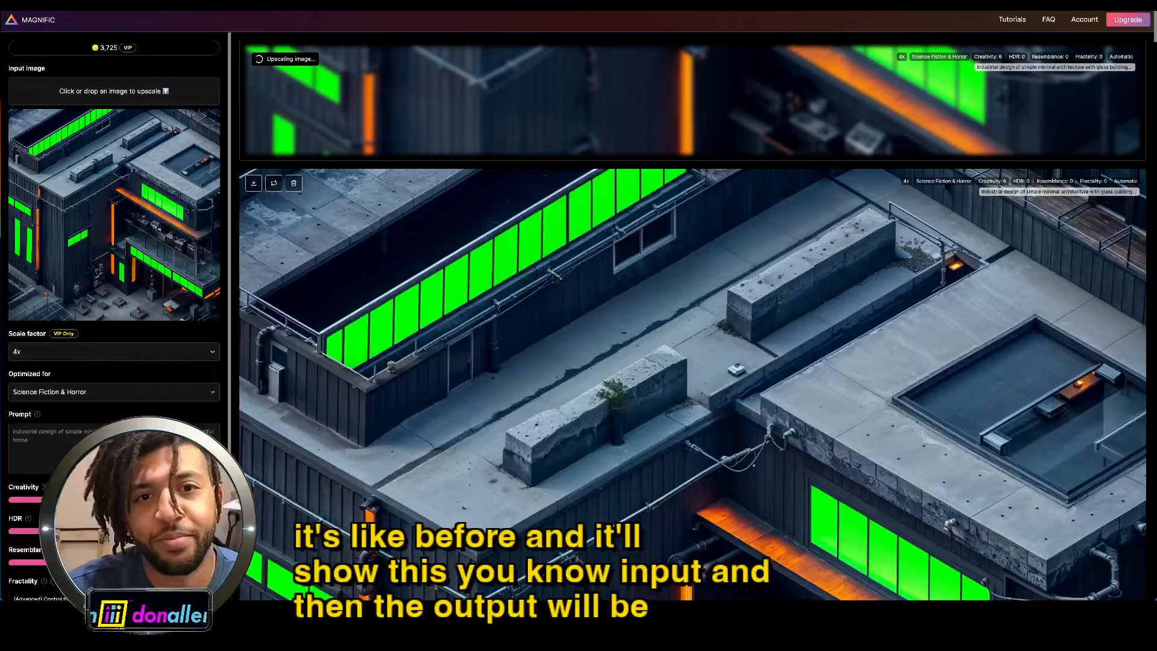
Step: Switch from the Magnific results back to Krea and change the prompt to "outdoor minecraft world"
{"action": "scroll", "coordinate": [464, 287], "scroll_direction": "down", "scroll_amount": 10}
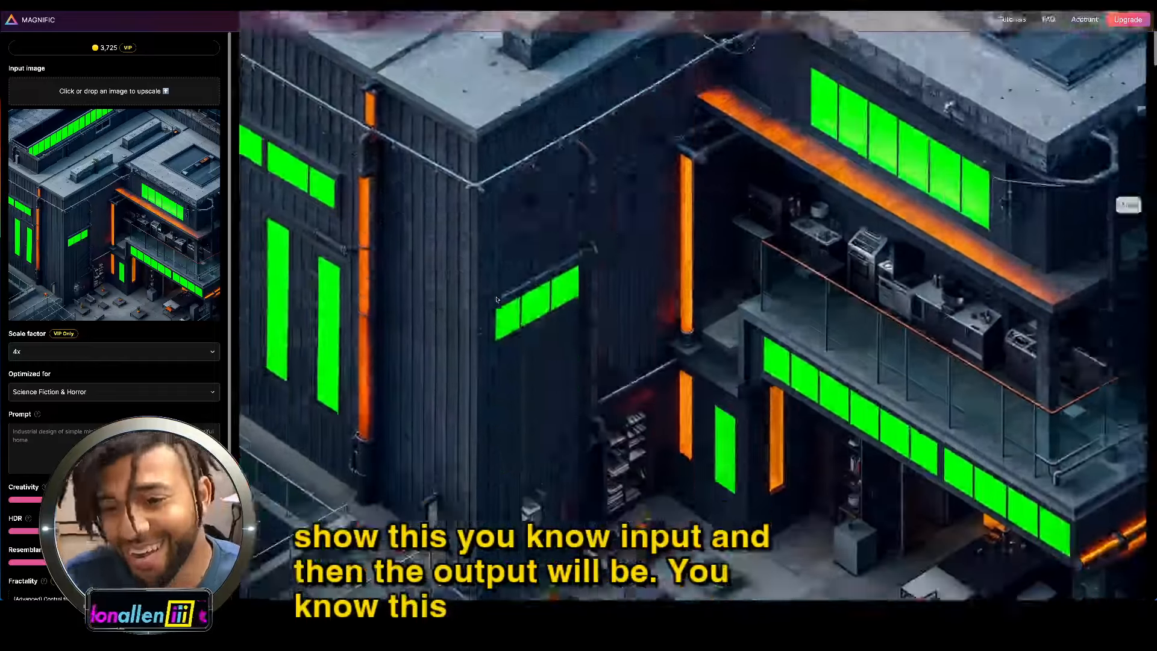
{"action": "scroll", "coordinate": [497, 299], "scroll_direction": "down", "scroll_amount": 1}
{"action": "key", "text": "ctrl+Up"}
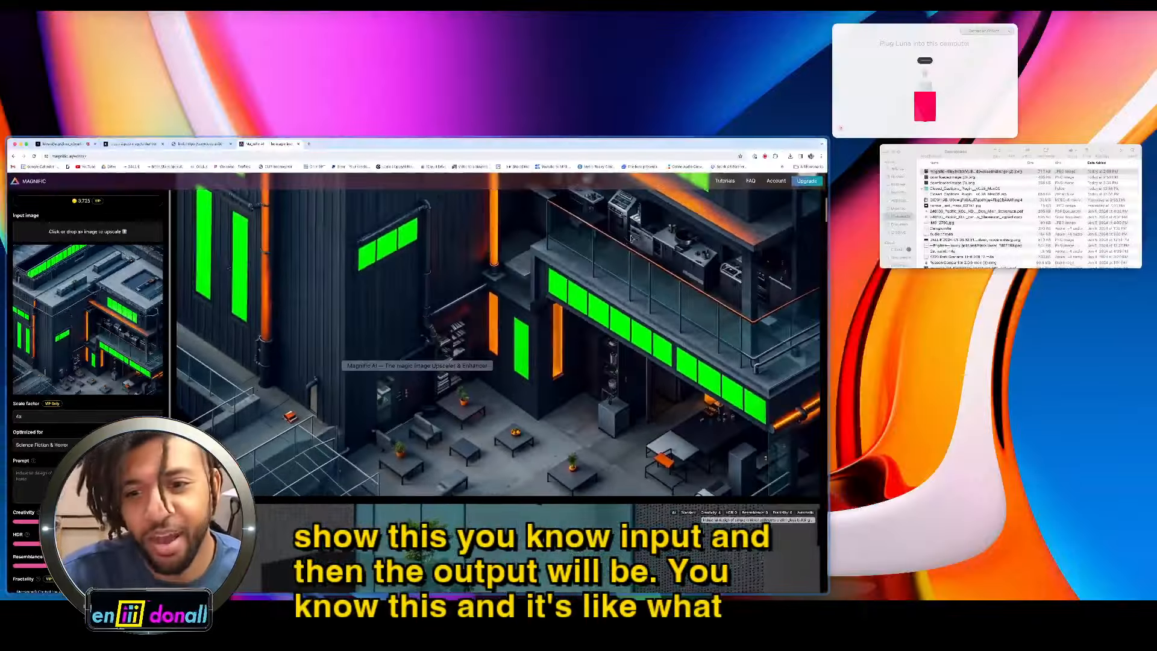
{"action": "left_click", "coordinate": [103, 290]}
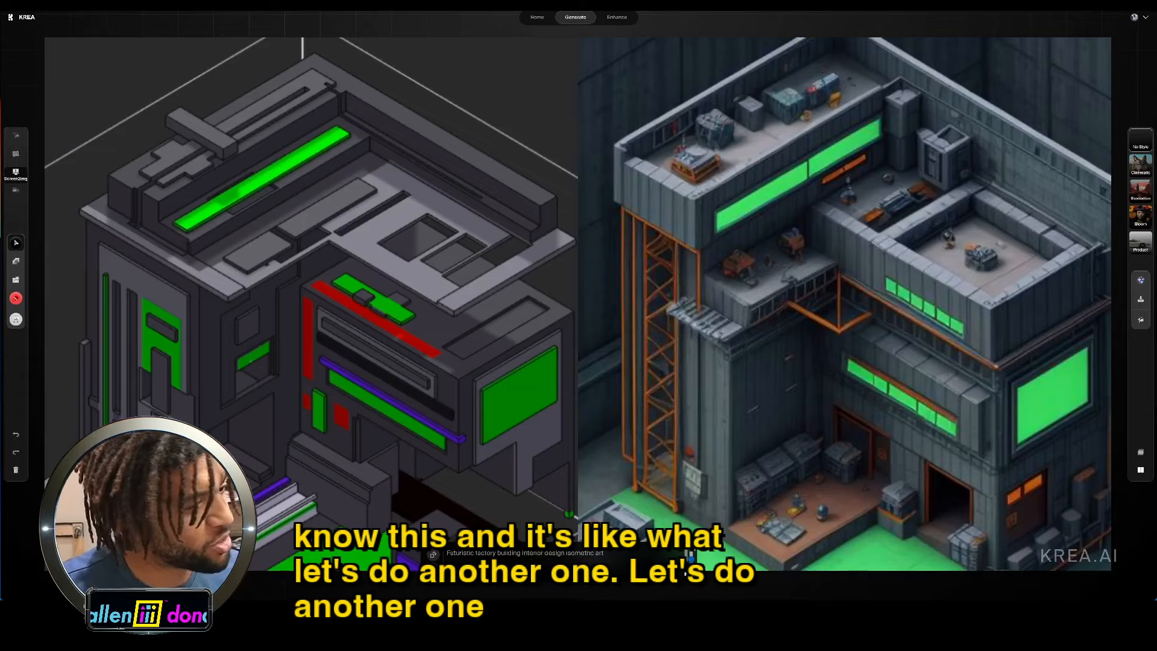
{"action": "triple_click", "coordinate": [468, 557]}
{"action": "type", "text": "outdoor minecraft world"}
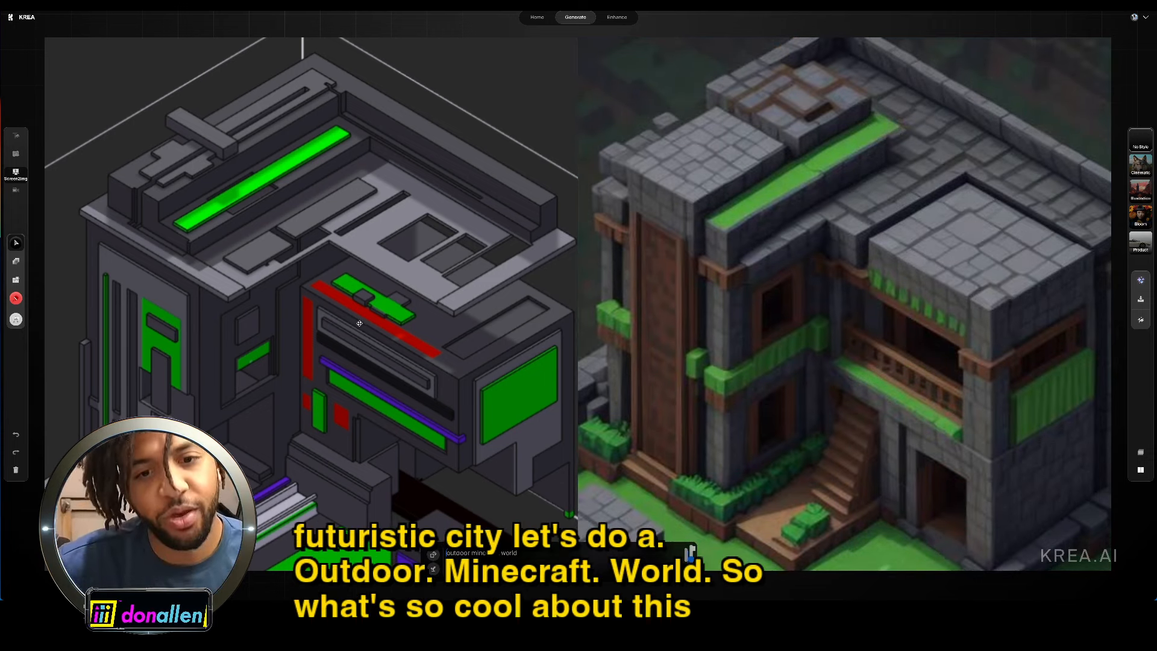
Step: Paint the voxel courtyard floor and low block red, and box-paint the lower courtyard walls and floor brown
{"action": "middle_click_drag", "start_coordinate": [324, 365], "coordinate": [322, 307]}
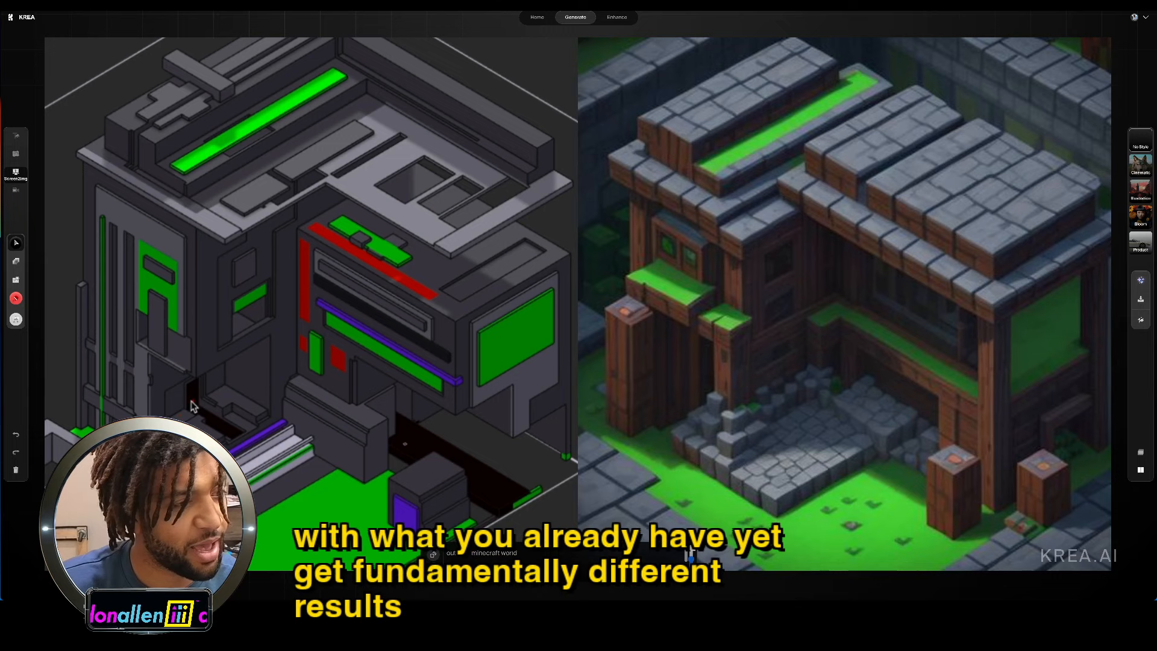
{"action": "mouse_move", "coordinate": [289, 506]}
{"action": "left_mouse_down"}
{"action": "mouse_move", "coordinate": [346, 470]}
{"action": "mouse_move", "coordinate": [521, 481]}
{"action": "left_mouse_up"}
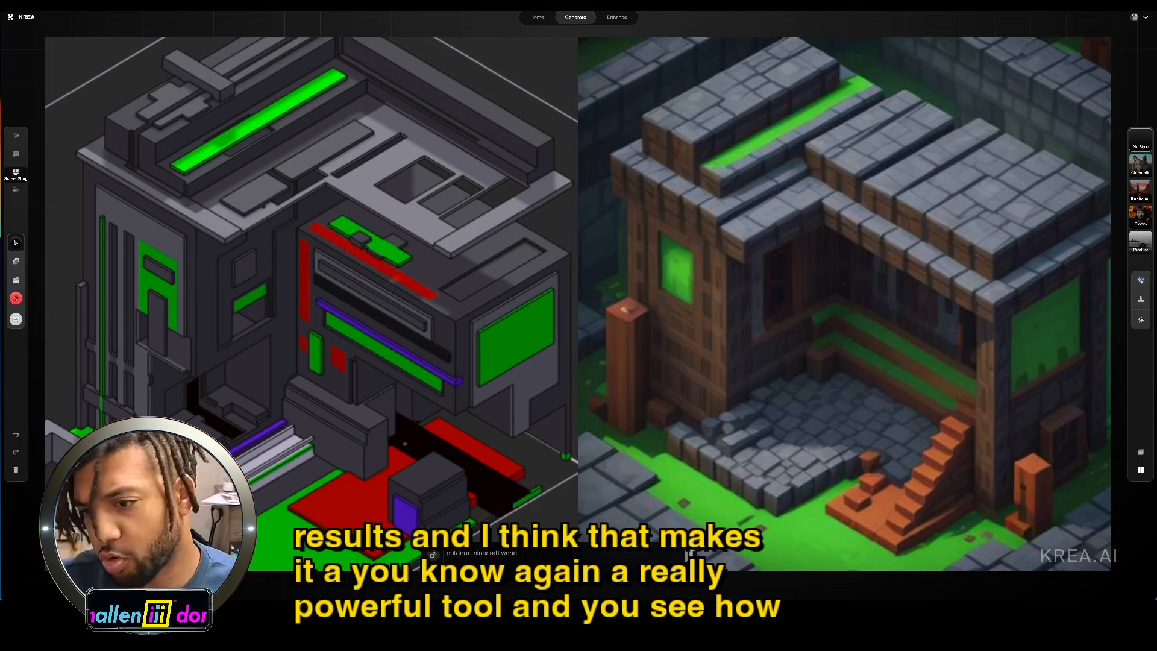
{"action": "left_click_drag", "start_coordinate": [405, 444], "coordinate": [449, 434]}
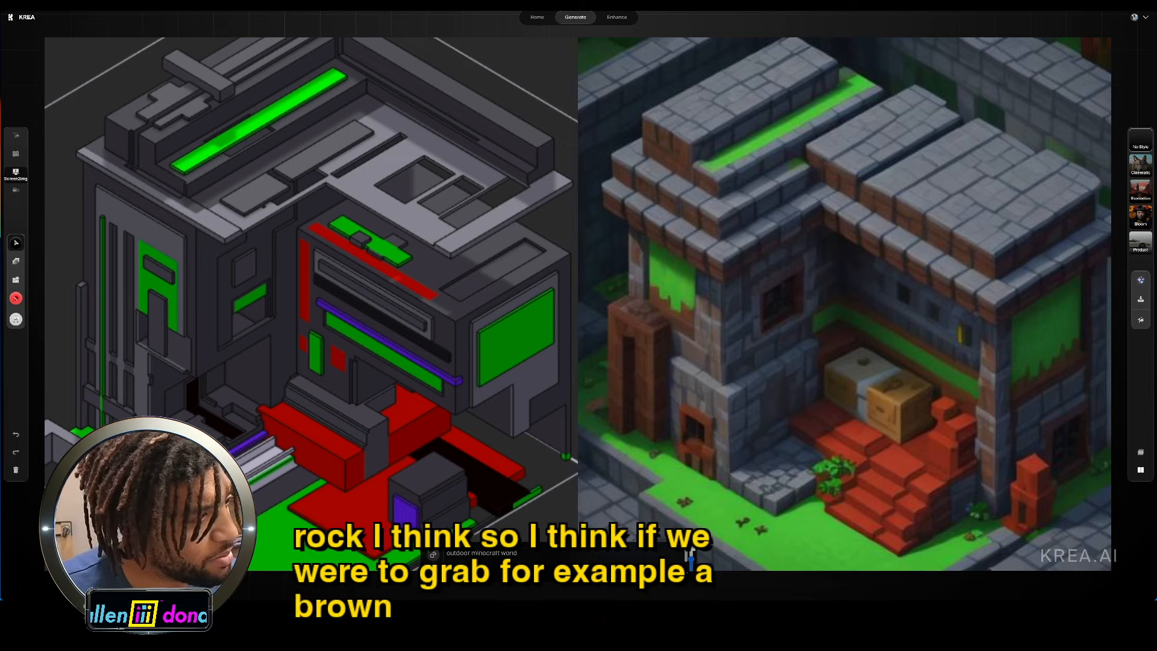
{"action": "left_click_drag", "start_coordinate": [262, 452], "coordinate": [341, 589]}
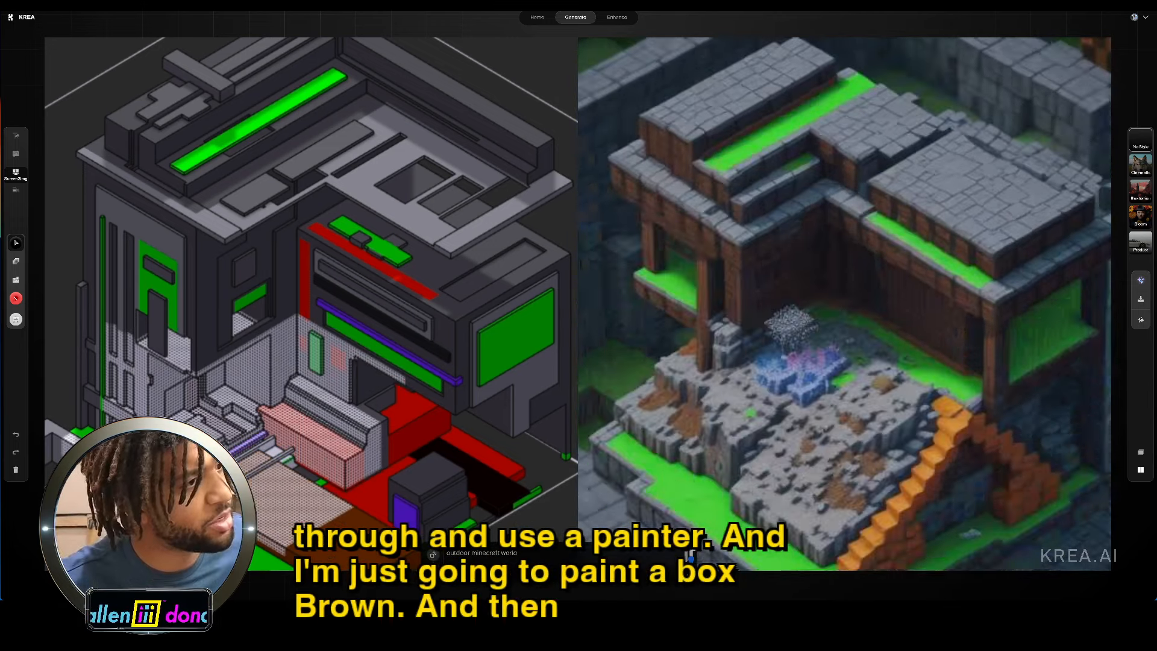
{"action": "left_click", "coordinate": [244, 368]}
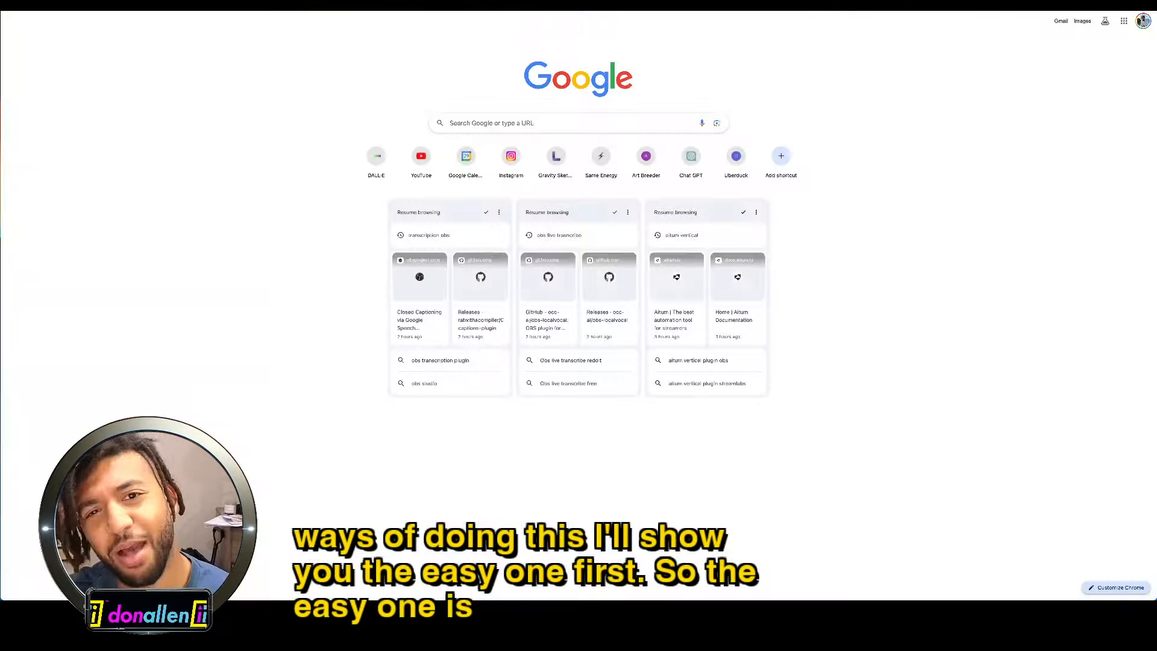
Step: Search the web for "leia pix converter" and open the LeiaPix 2D to 3D depth animation site
{"action": "left_click", "coordinate": [472, 124]}
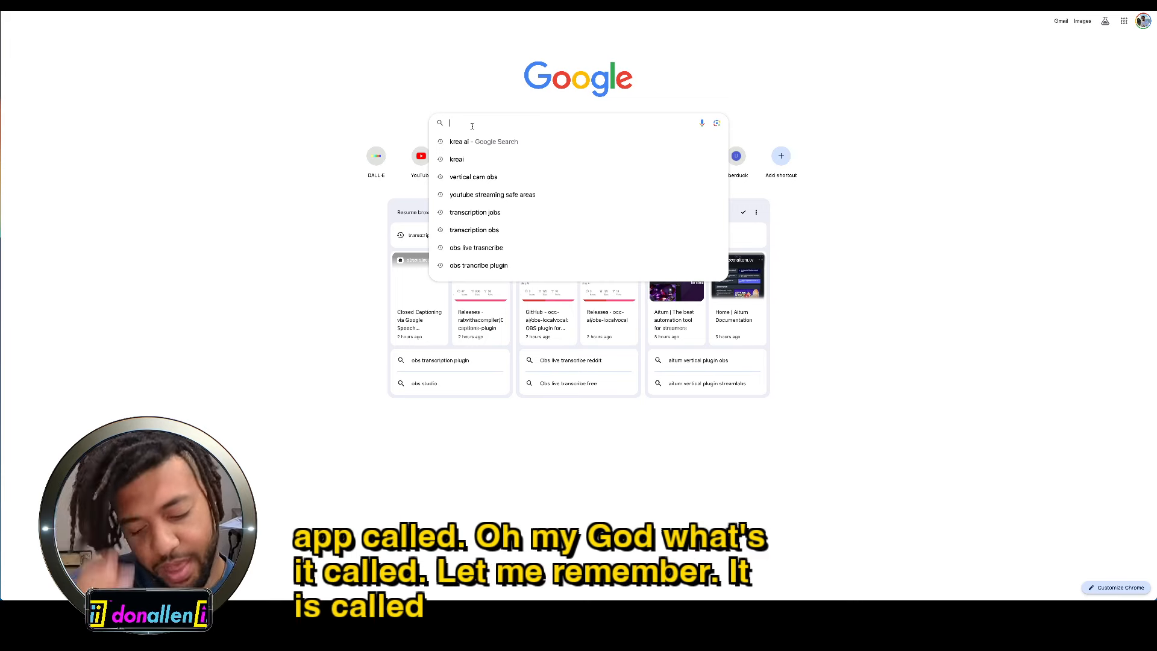
{"action": "type", "text": "leia"}
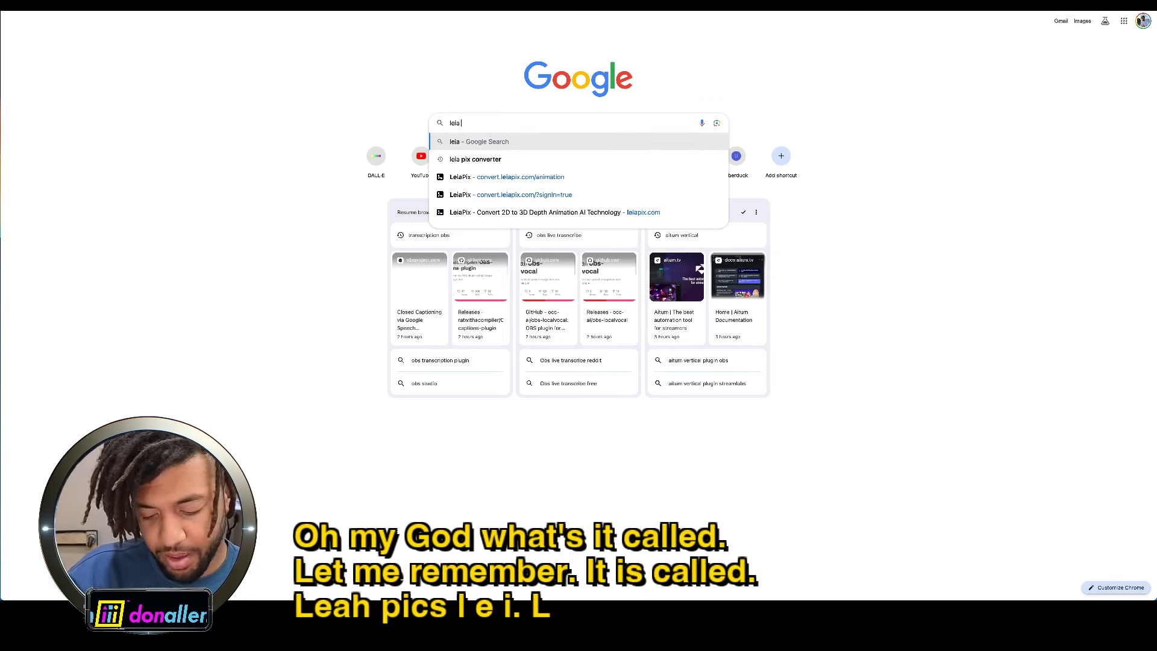
{"action": "type", "text": " pix"}
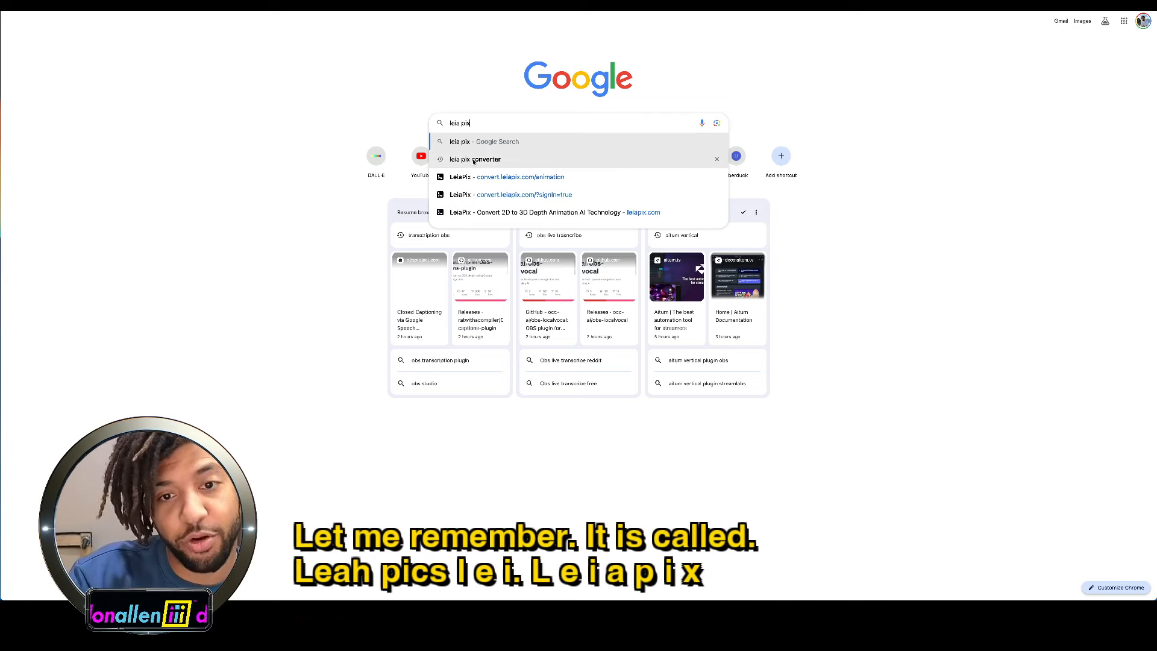
{"action": "left_click", "coordinate": [476, 160]}
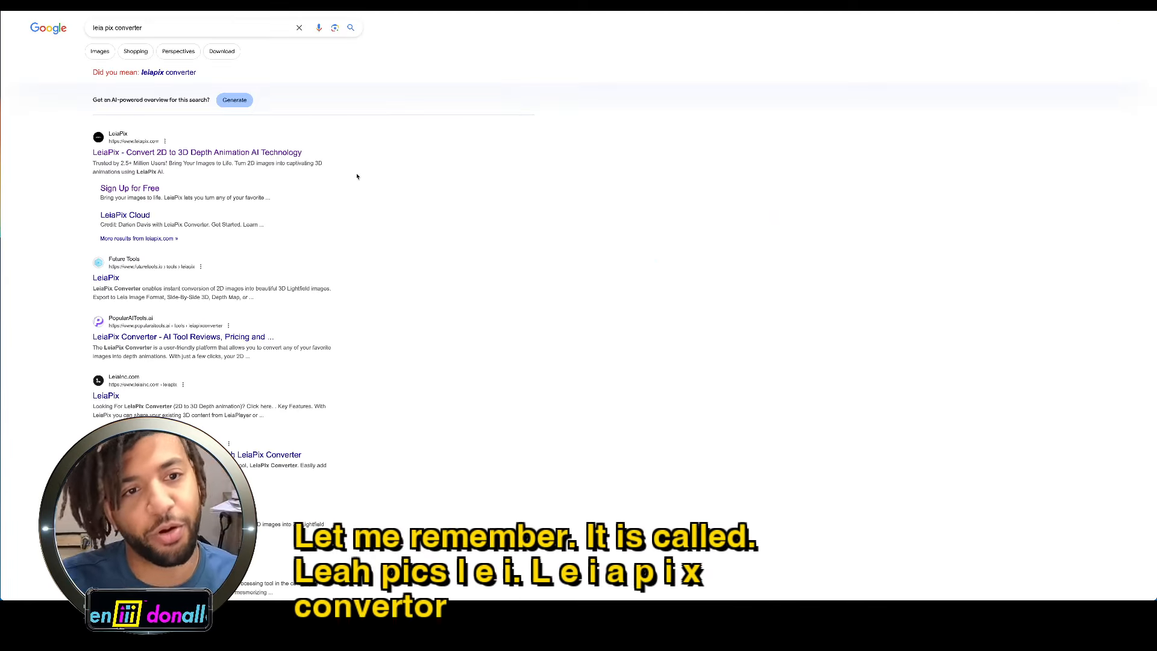
{"action": "left_click", "coordinate": [132, 154]}
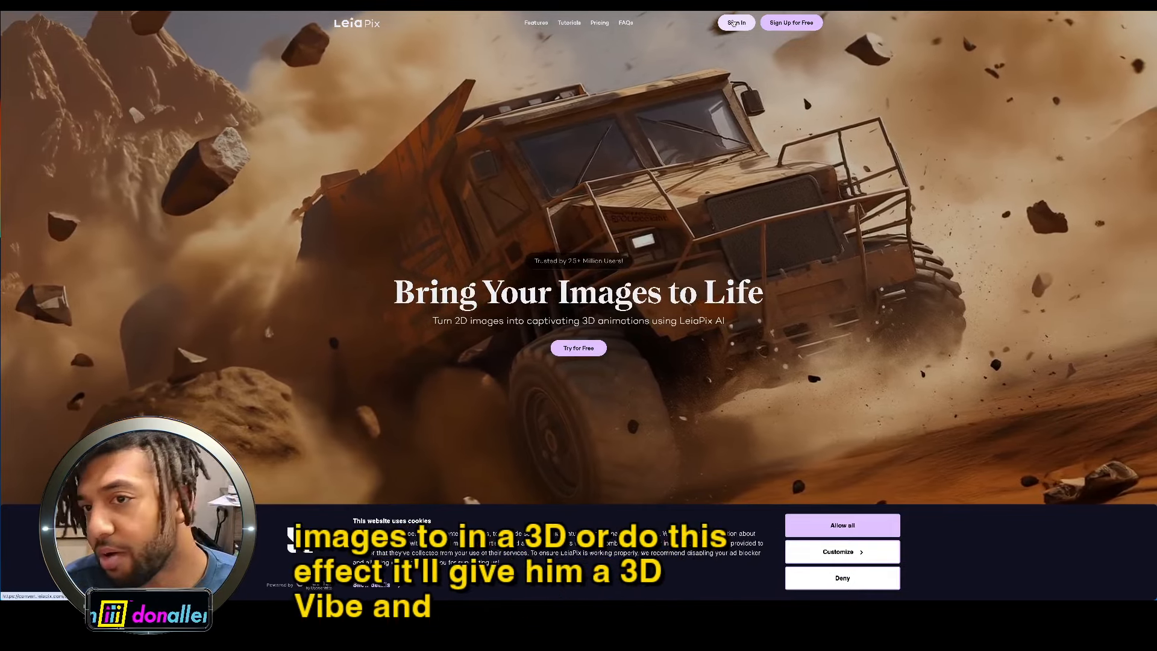
Step: Sign in to LeiaPix with the Google account and upload the Magnific JPEG ending in "downloadedImage (2).jpeg"
{"action": "left_click", "coordinate": [735, 22]}
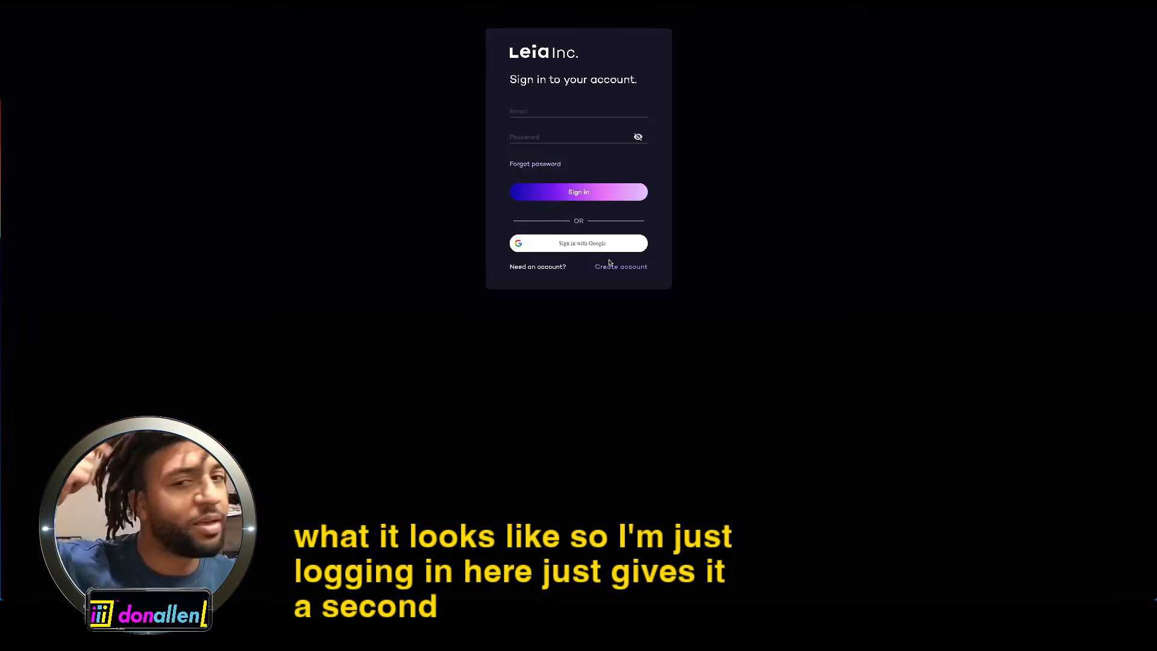
{"action": "left_click", "coordinate": [577, 243]}
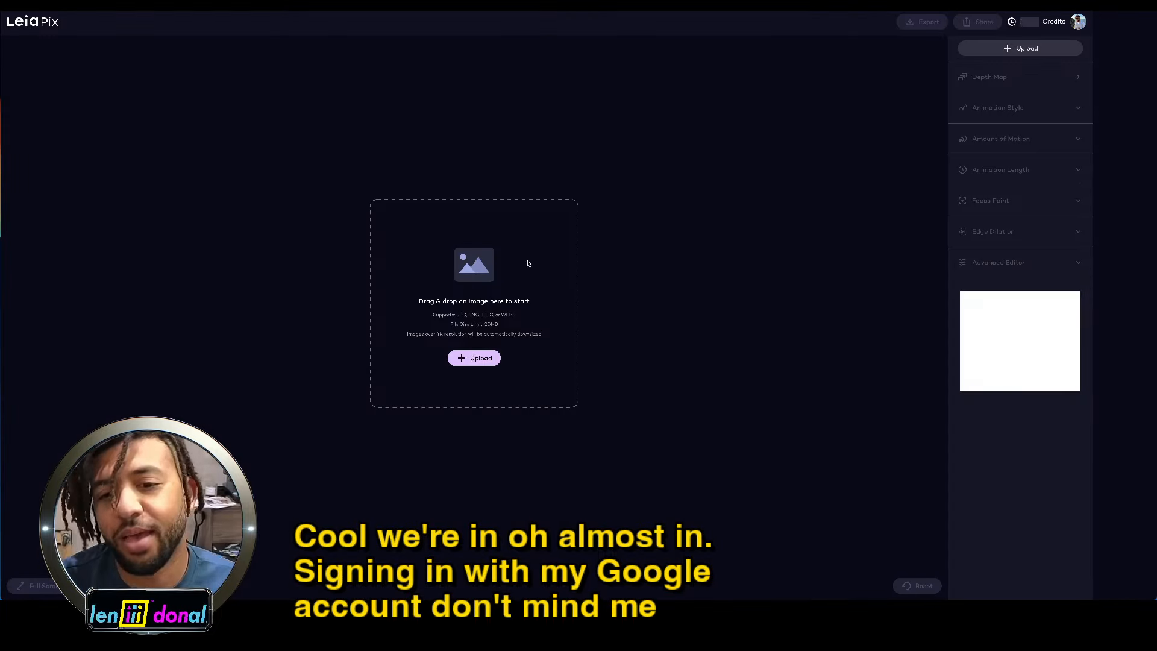
{"action": "left_click", "coordinate": [476, 360]}
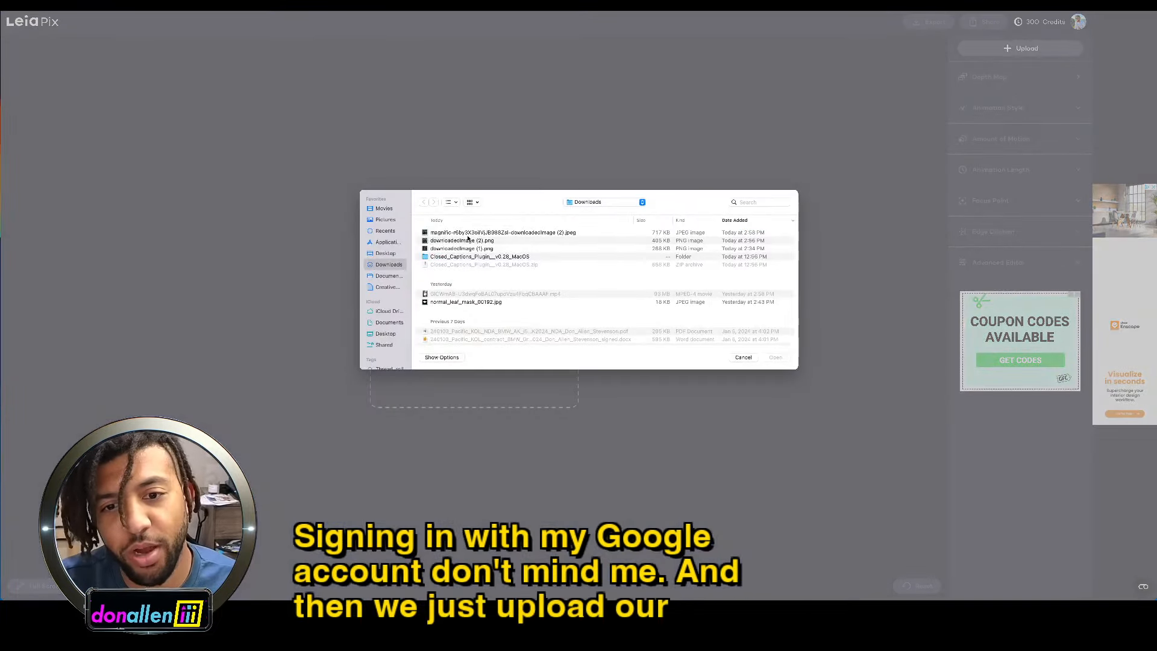
{"action": "left_click", "coordinate": [468, 239]}
{"action": "double_click", "coordinate": [468, 240]}
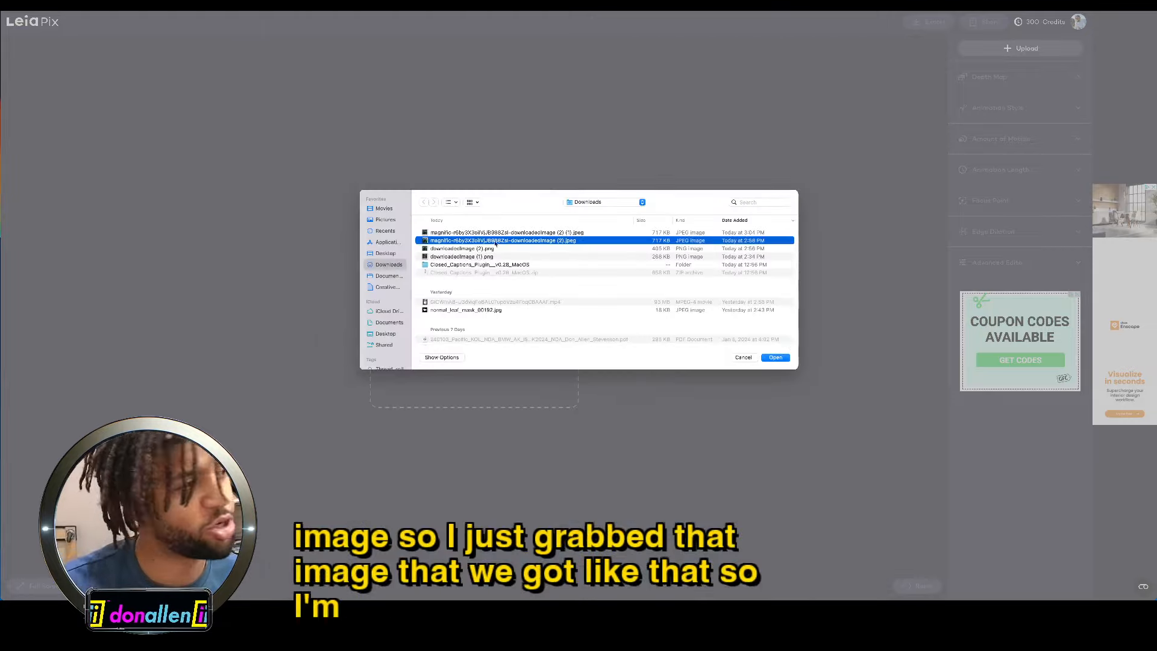
{"action": "left_click", "coordinate": [768, 357]}
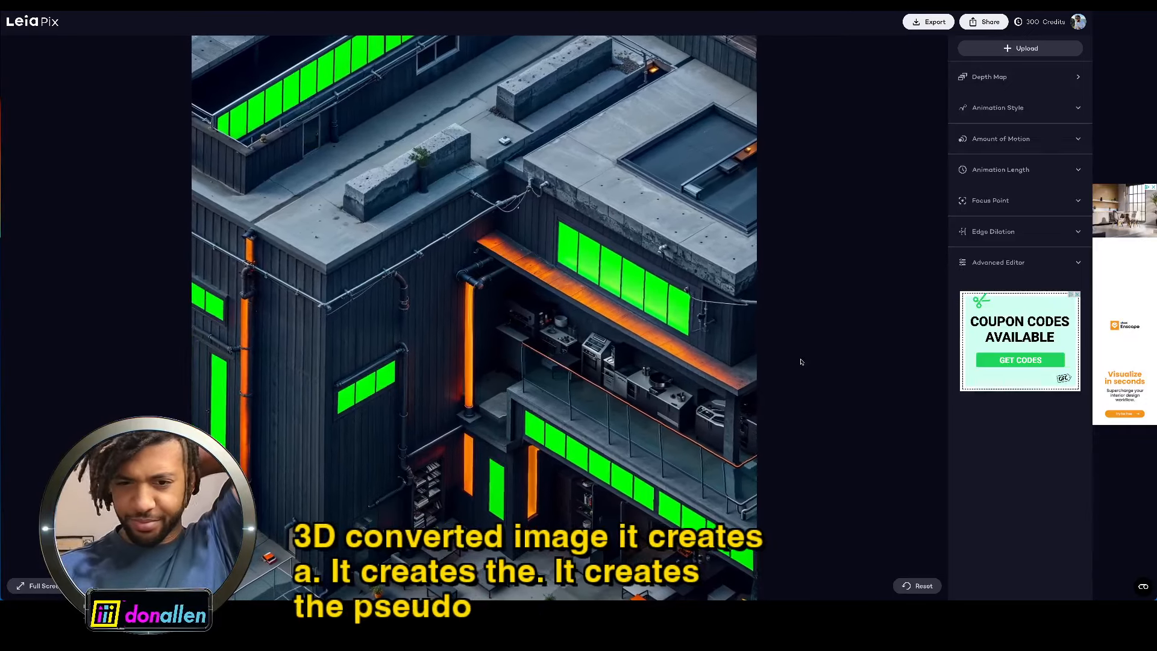
Step: Shorten the animation length to near its minimum and raise the amount of motion to near its maximum
{"action": "left_click", "coordinate": [990, 171]}
{"action": "left_click_drag", "start_coordinate": [1020, 195], "coordinate": [968, 194]}
{"action": "left_click", "coordinate": [1002, 139]}
{"action": "left_click_drag", "start_coordinate": [1020, 162], "coordinate": [1072, 163]}
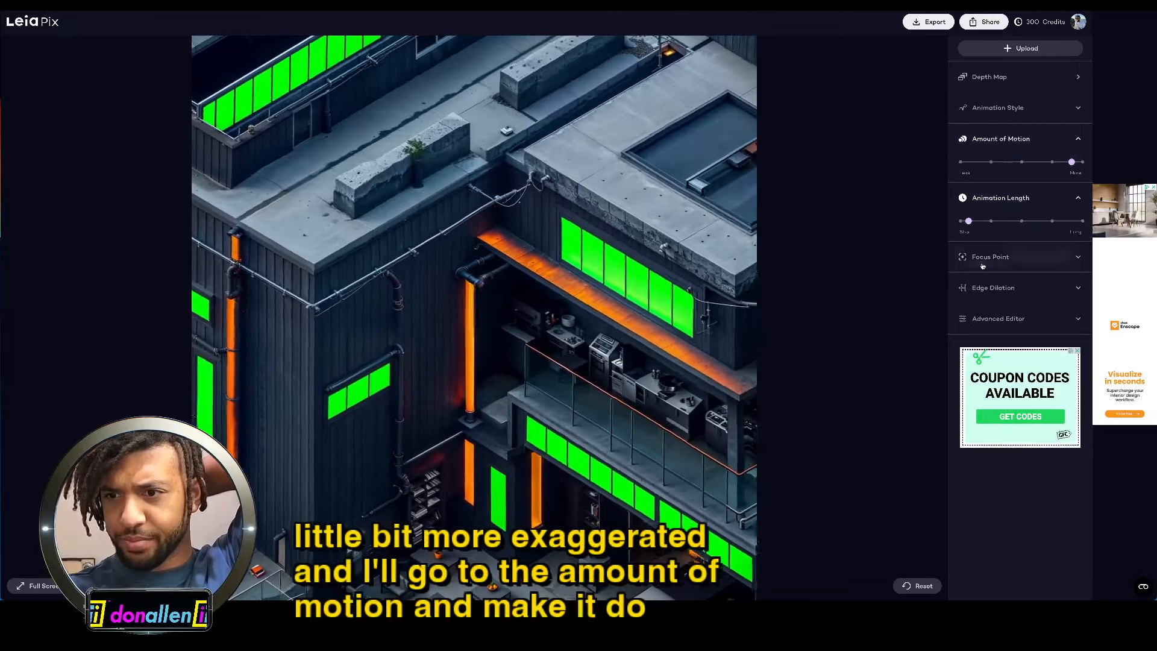
Step: Compare close and far focus points on the animation and set the focus point to the closest end
{"action": "left_click", "coordinate": [982, 264]}
{"action": "left_click", "coordinate": [961, 280]}
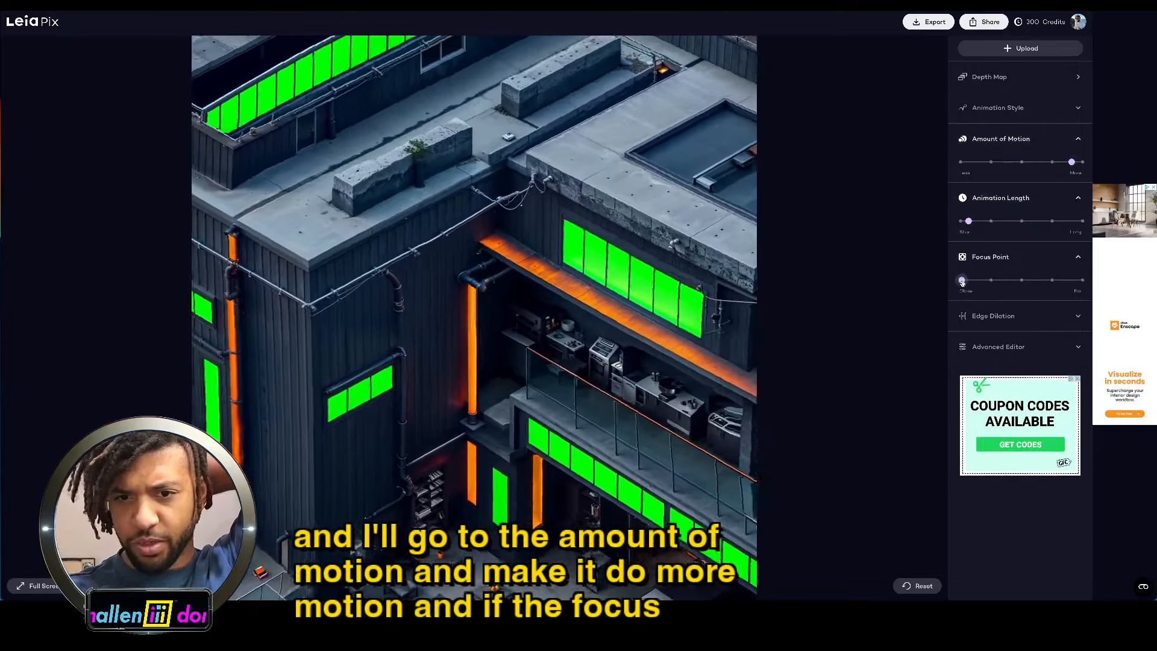
{"action": "left_click", "coordinate": [1083, 281]}
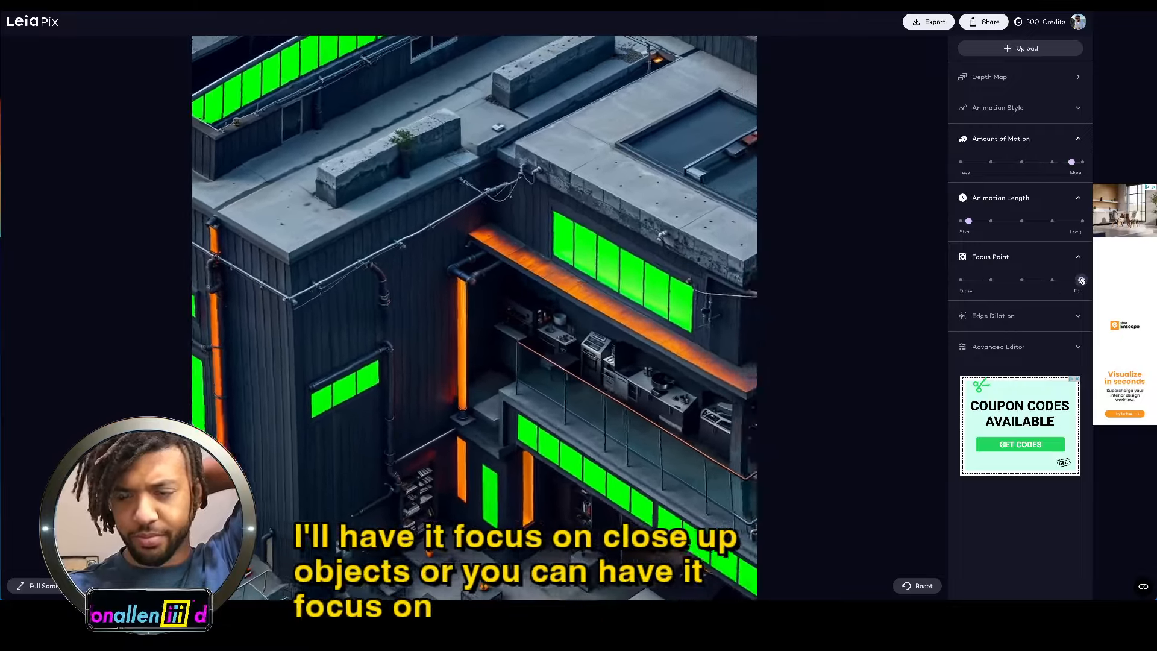
{"action": "left_click_drag", "start_coordinate": [1082, 281], "coordinate": [961, 286]}
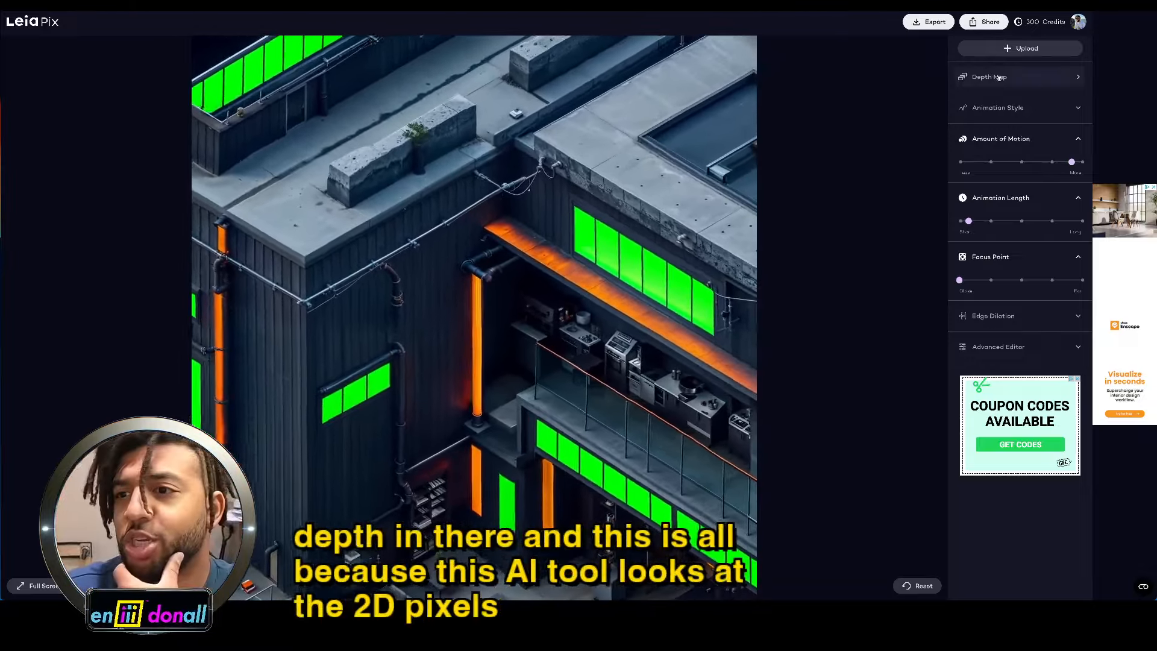
Step: Examine the depth map of the building image and leave its editor without saving changes
{"action": "left_click", "coordinate": [998, 77]}
{"action": "left_click", "coordinate": [577, 399]}
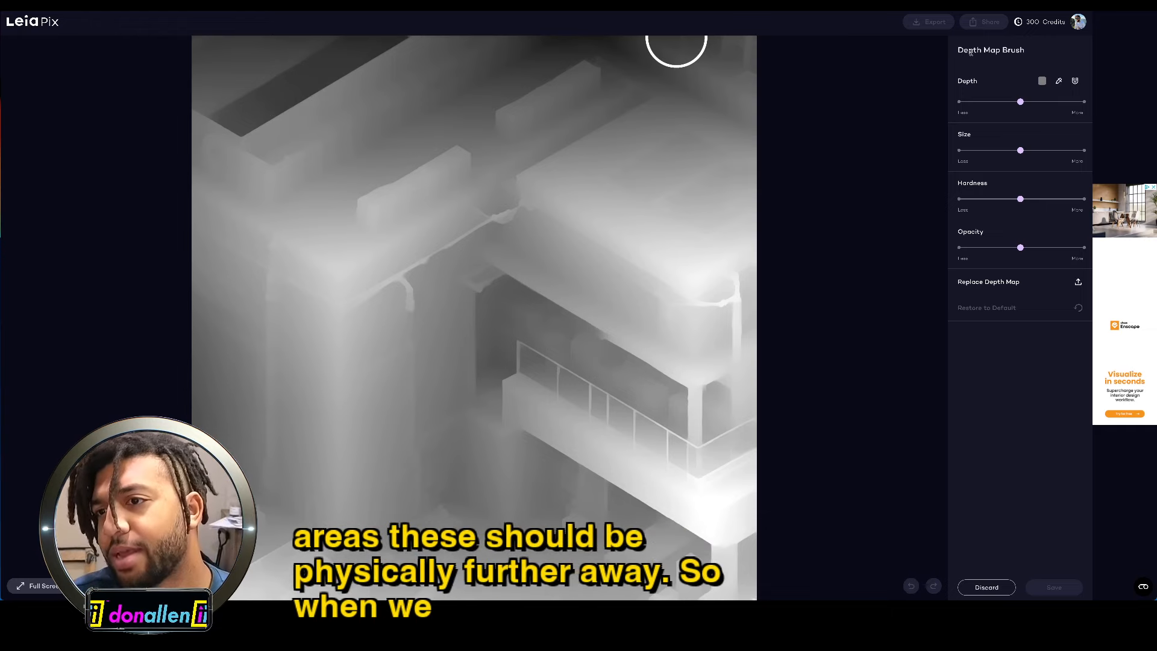
{"action": "left_click", "coordinate": [987, 587]}
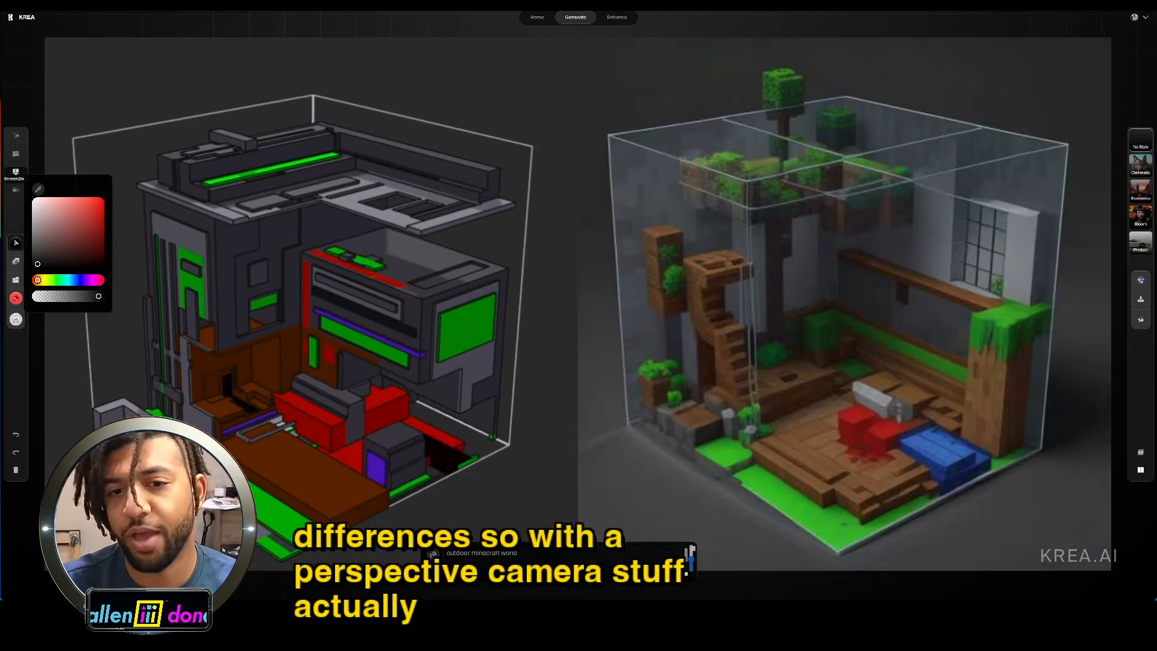
Step: Reframe the voxel building in perspective from a low angle looking up, and recolor its green panels near-black
{"action": "scroll", "coordinate": [357, 371], "scroll_direction": "up", "scroll_amount": 5}
{"action": "scroll", "coordinate": [360, 369], "scroll_direction": "down", "scroll_amount": 5}
{"action": "scroll", "coordinate": [374, 373], "scroll_direction": "up", "scroll_amount": 3}
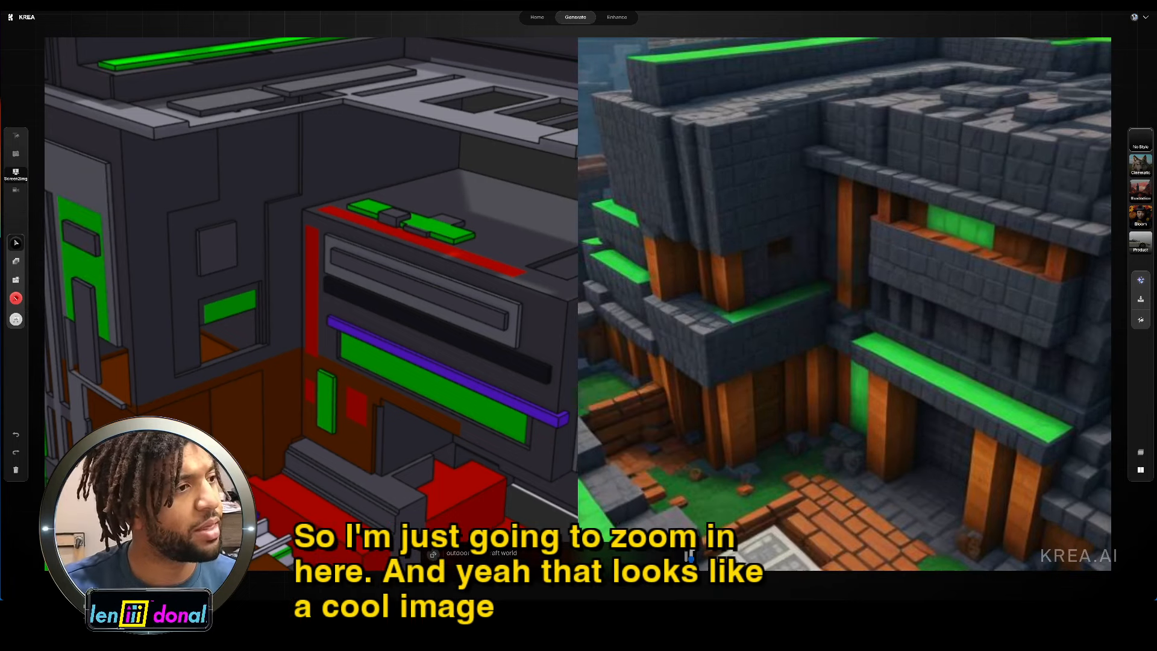
{"action": "scroll", "coordinate": [300, 225], "scroll_direction": "down", "scroll_amount": 3}
{"action": "middle_click_drag", "start_coordinate": [300, 225], "coordinate": [342, 147]}
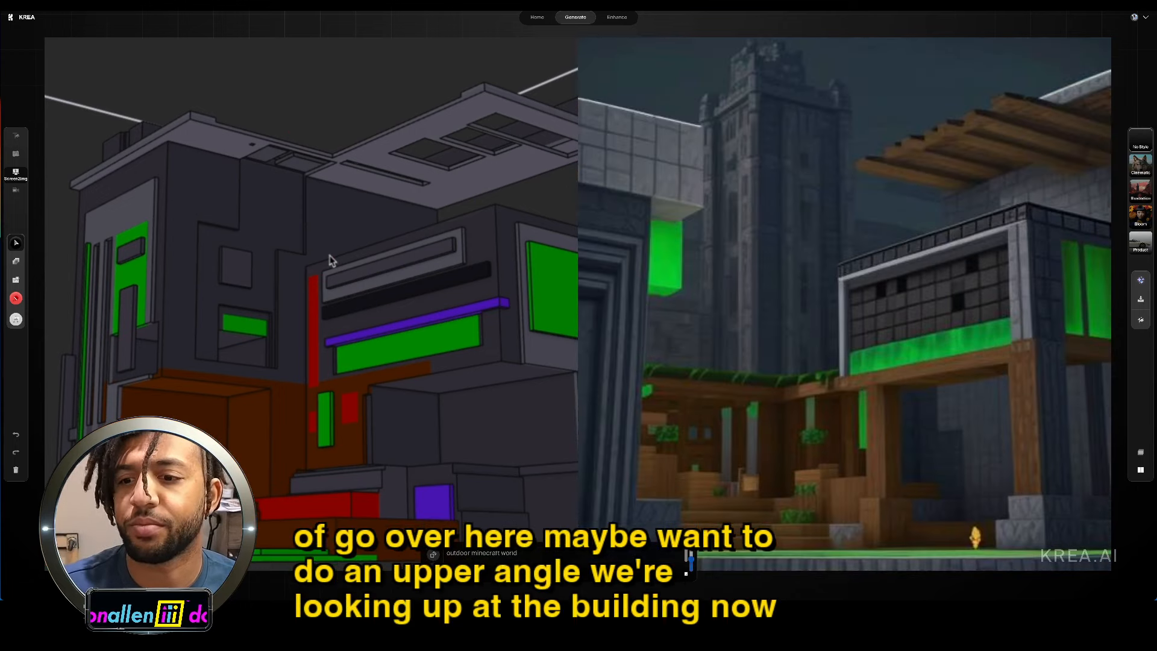
{"action": "scroll", "coordinate": [329, 259], "scroll_direction": "down", "scroll_amount": 5}
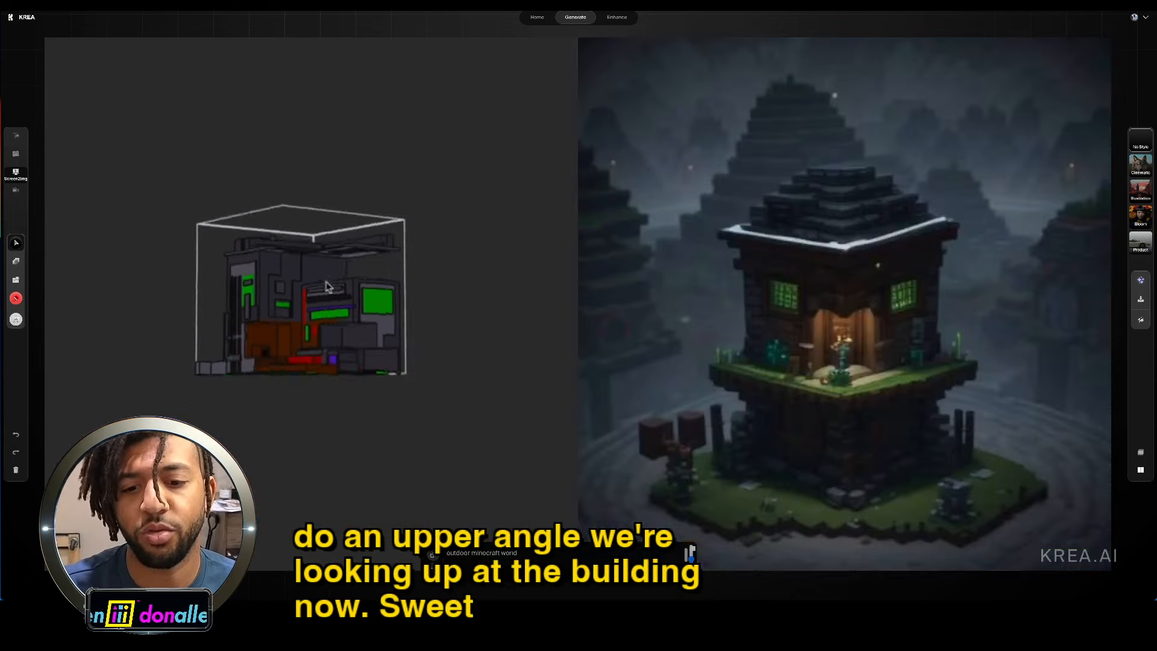
{"action": "scroll", "coordinate": [324, 292], "scroll_direction": "up", "scroll_amount": 5}
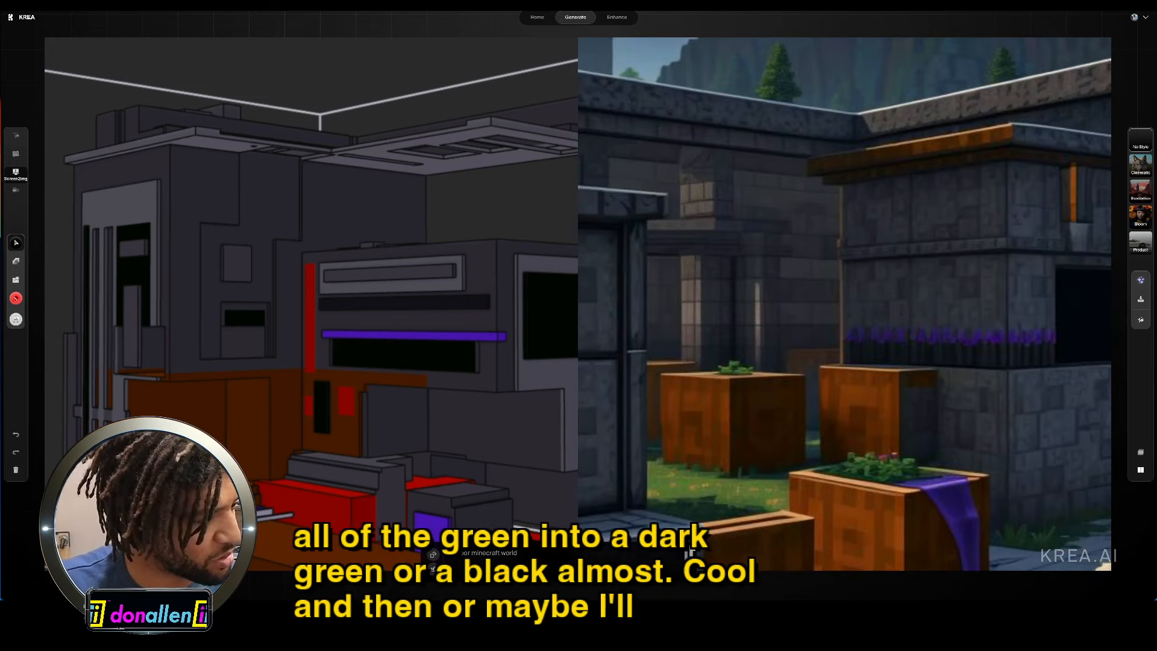
{"action": "left_click", "coordinate": [554, 317]}
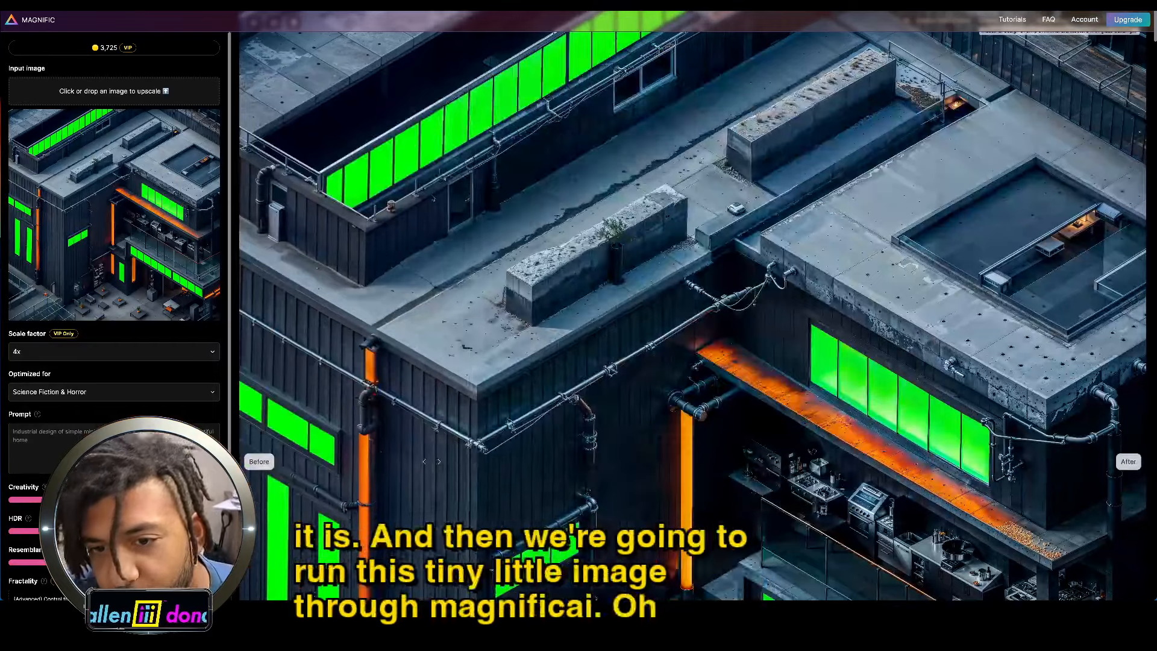
Step: Switch to Magnific and compare the second upscale with its input from the rooftop down to the courtyard
{"action": "left_click_drag", "start_coordinate": [828, 208], "coordinate": [404, 241]}
{"action": "scroll", "coordinate": [403, 241], "scroll_direction": "down", "scroll_amount": 6}
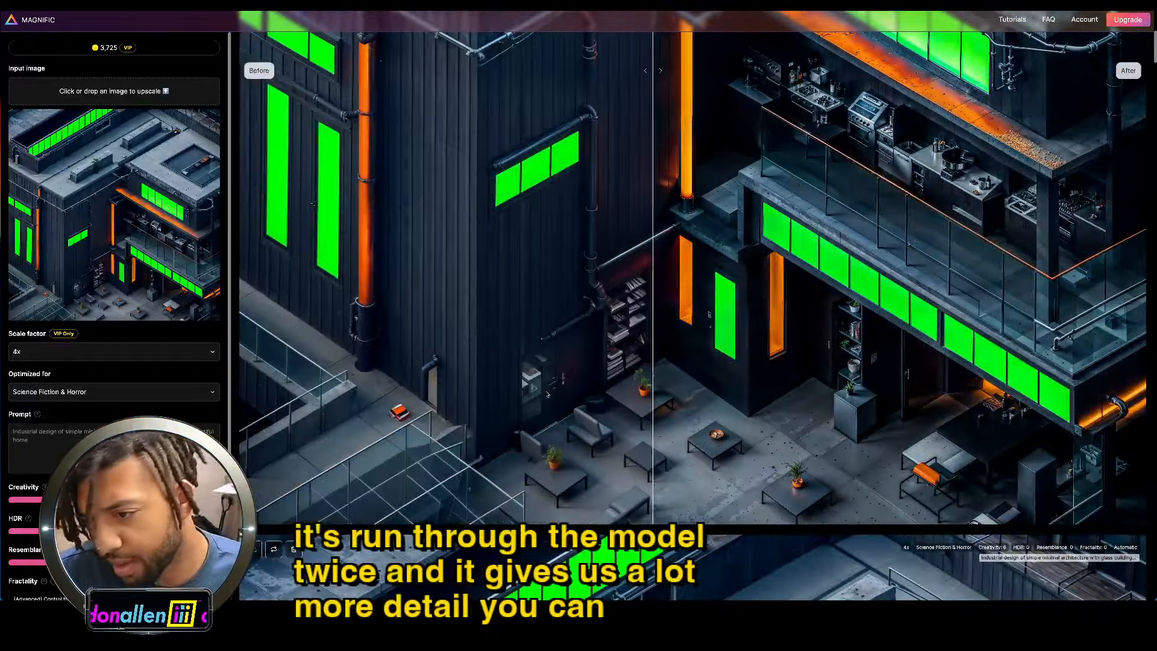
{"action": "scroll", "coordinate": [341, 358], "scroll_direction": "up", "scroll_amount": 6}
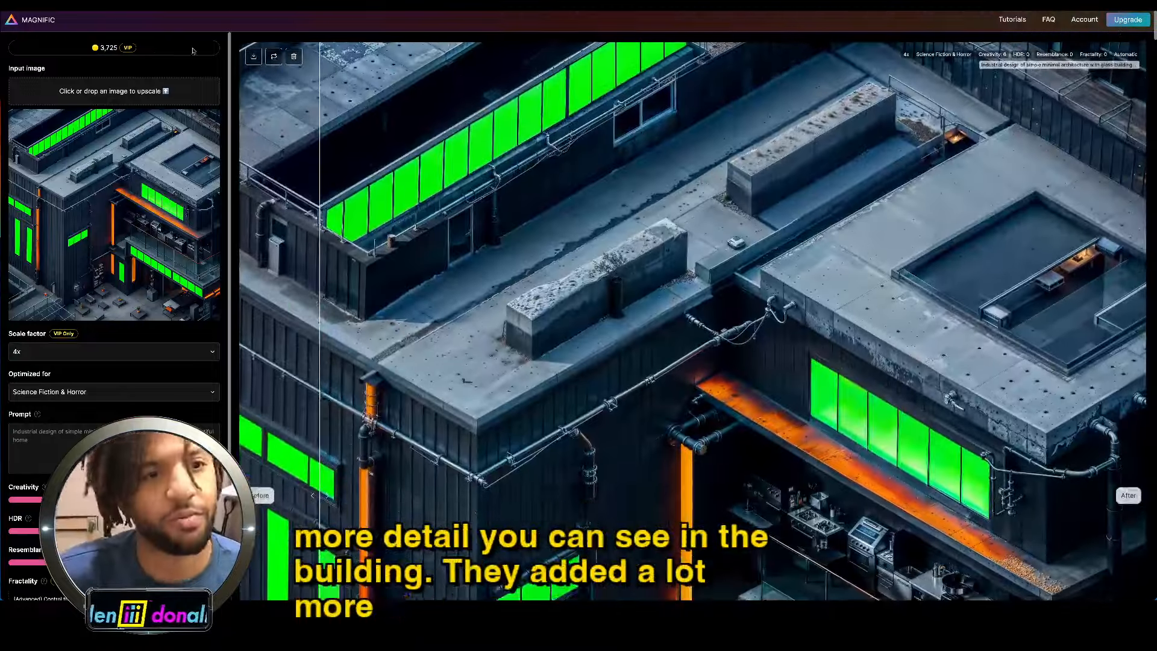
Step: Preview the downloaded Minecraft-style house image and load it as the new input image to upscale
{"action": "left_click", "coordinate": [129, 100]}
{"action": "left_click", "coordinate": [460, 233]}
{"action": "key", "text": "space"}
{"action": "key", "text": "space"}
{"action": "left_click", "coordinate": [774, 356]}
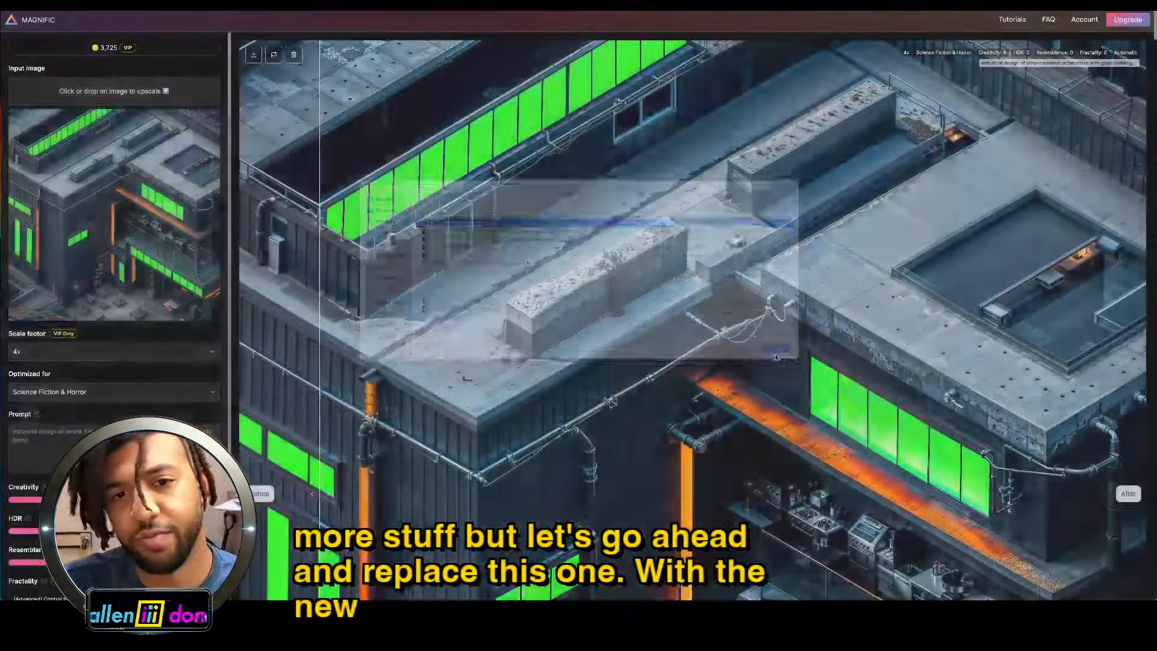
Step: Replace the upscale prompt with "mine craft world" and optimize the image for Videogame Assets
{"action": "left_click", "coordinate": [96, 439]}
{"action": "key", "text": "super+a"}
{"action": "type", "text": "mine craft world"}
{"action": "left_click", "coordinate": [116, 390]}
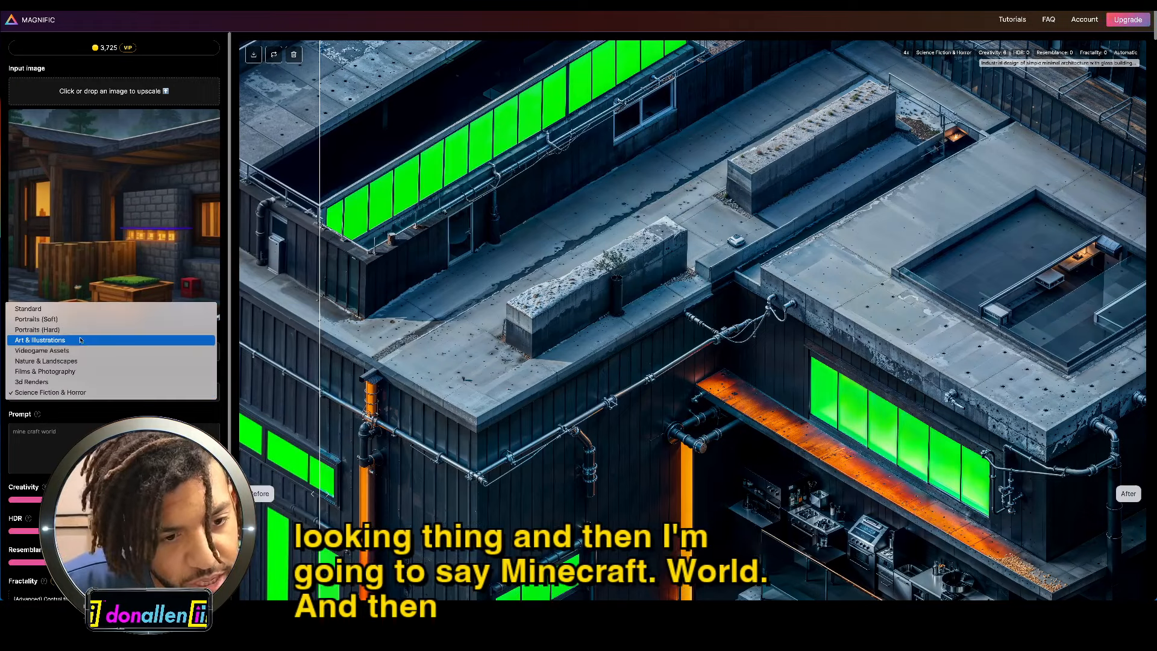
{"action": "left_click", "coordinate": [67, 352]}
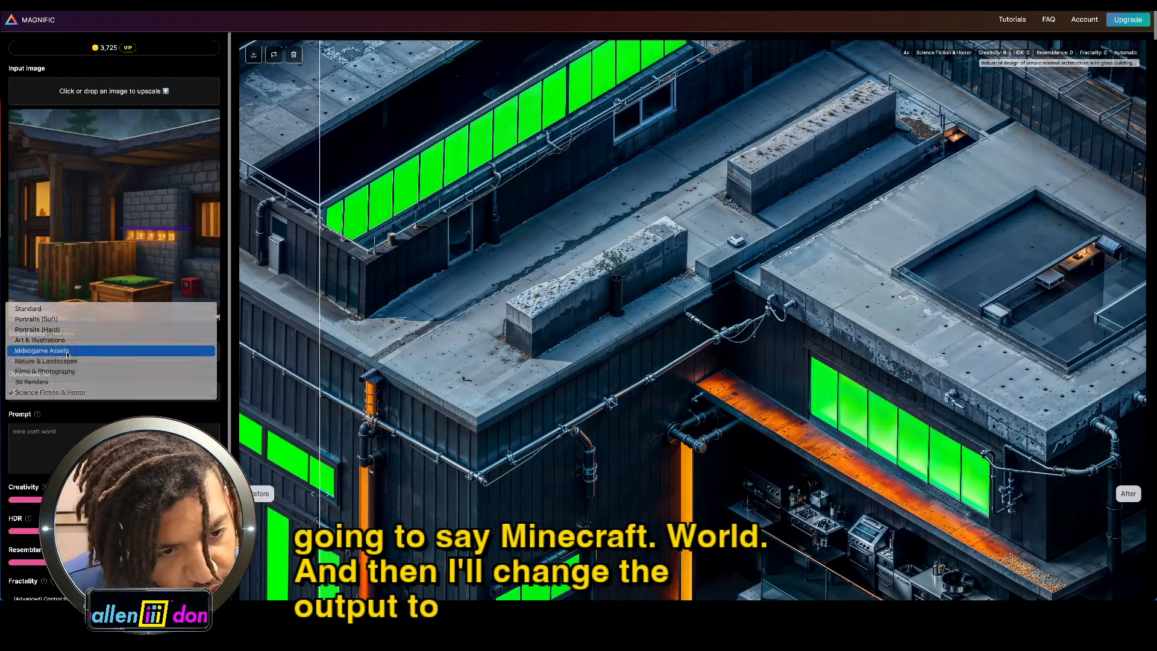
Step: Set the scale factor to 2x and start upscaling the Minecraft-style house image
{"action": "scroll", "coordinate": [67, 354], "scroll_direction": "down", "scroll_amount": 2}
{"action": "left_click", "coordinate": [114, 240]}
{"action": "left_click", "coordinate": [37, 226]}
{"action": "scroll", "coordinate": [114, 338], "scroll_direction": "down", "scroll_amount": 2}
{"action": "left_click", "coordinate": [114, 564]}
{"action": "scroll", "coordinate": [565, 277], "scroll_direction": "down", "scroll_amount": 1}
{"action": "scroll", "coordinate": [564, 278], "scroll_direction": "down", "scroll_amount": 2}
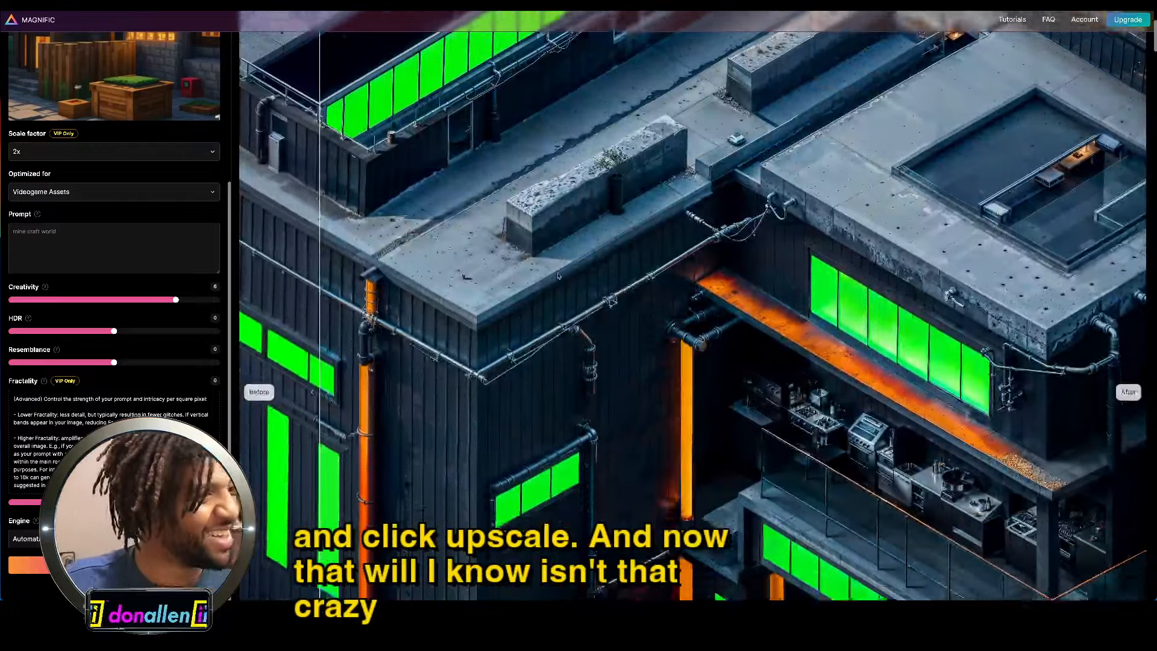
{"action": "scroll", "coordinate": [564, 278], "scroll_direction": "down", "scroll_amount": 4}
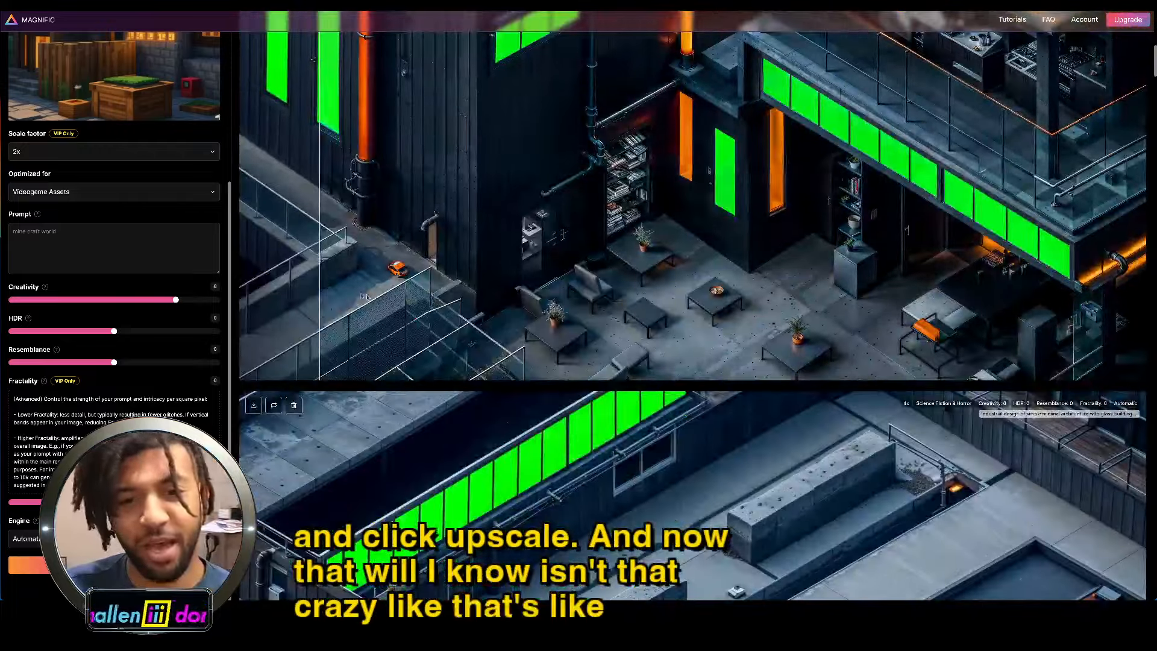
{"action": "scroll", "coordinate": [422, 337], "scroll_direction": "up", "scroll_amount": 1}
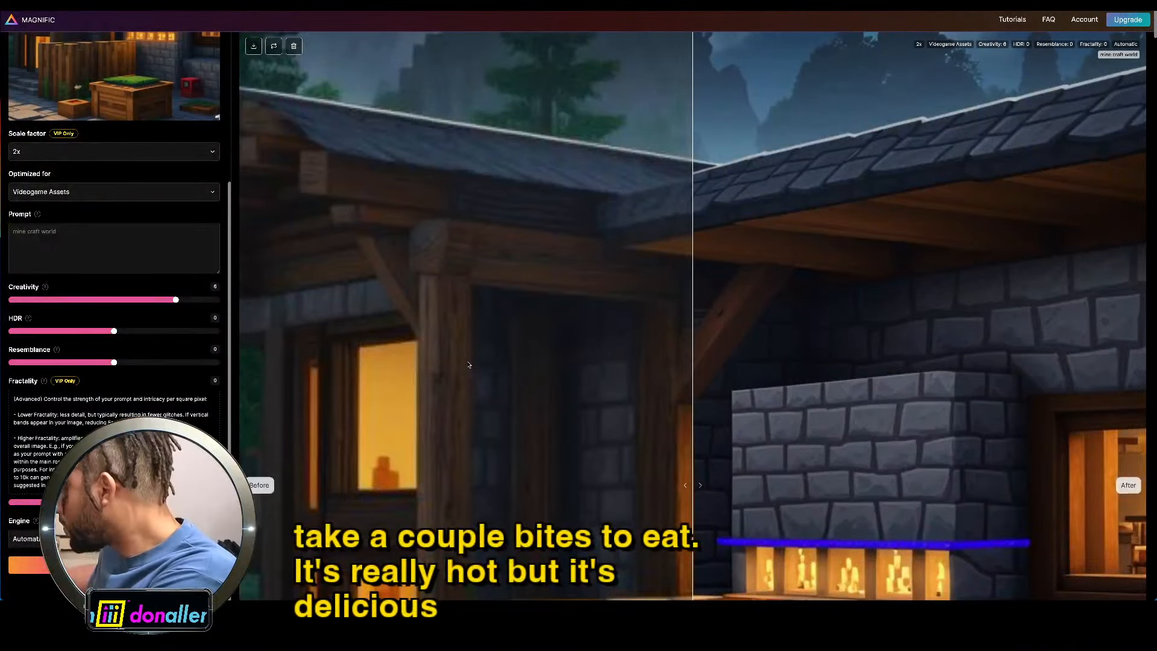
Step: Compare the upscaled Minecraft-style house with its input, from the roof down to the wooden crates
{"action": "scroll", "coordinate": [469, 364], "scroll_direction": "down", "scroll_amount": 4}
{"action": "left_click_drag", "start_coordinate": [692, 374], "coordinate": [241, 380]}
{"action": "scroll", "coordinate": [408, 362], "scroll_direction": "down", "scroll_amount": 1}
{"action": "left_click_drag", "start_coordinate": [723, 295], "coordinate": [300, 275]}
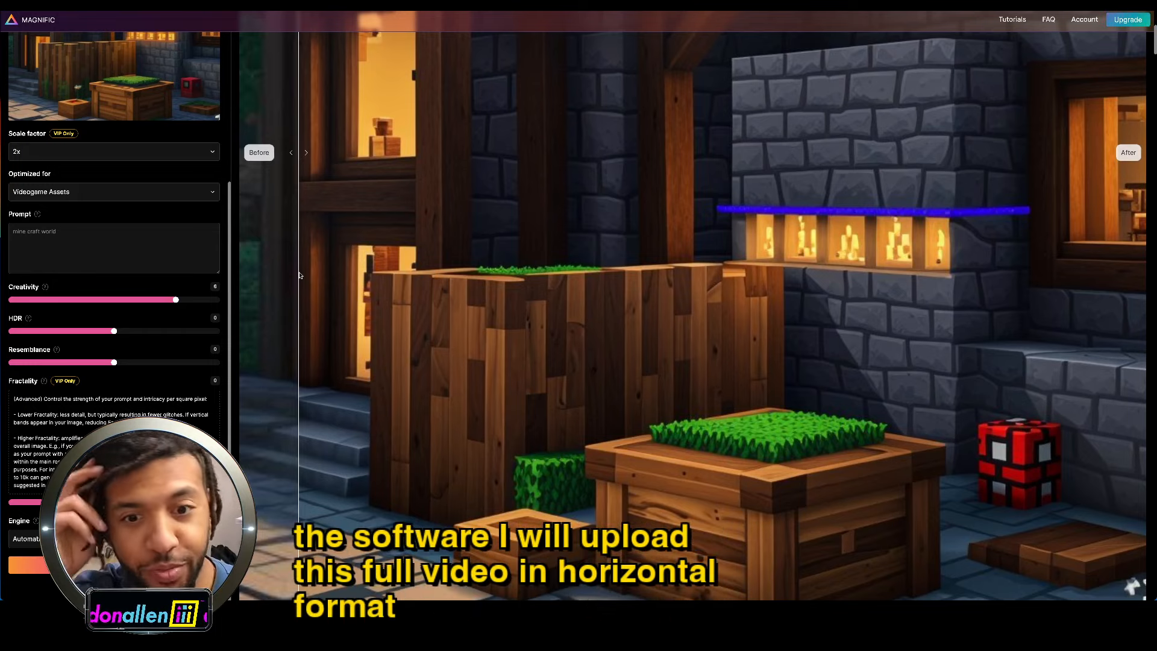
{"action": "left_click_drag", "start_coordinate": [299, 275], "coordinate": [440, 287]}
{"action": "scroll", "coordinate": [644, 273], "scroll_direction": "down", "scroll_amount": 1}
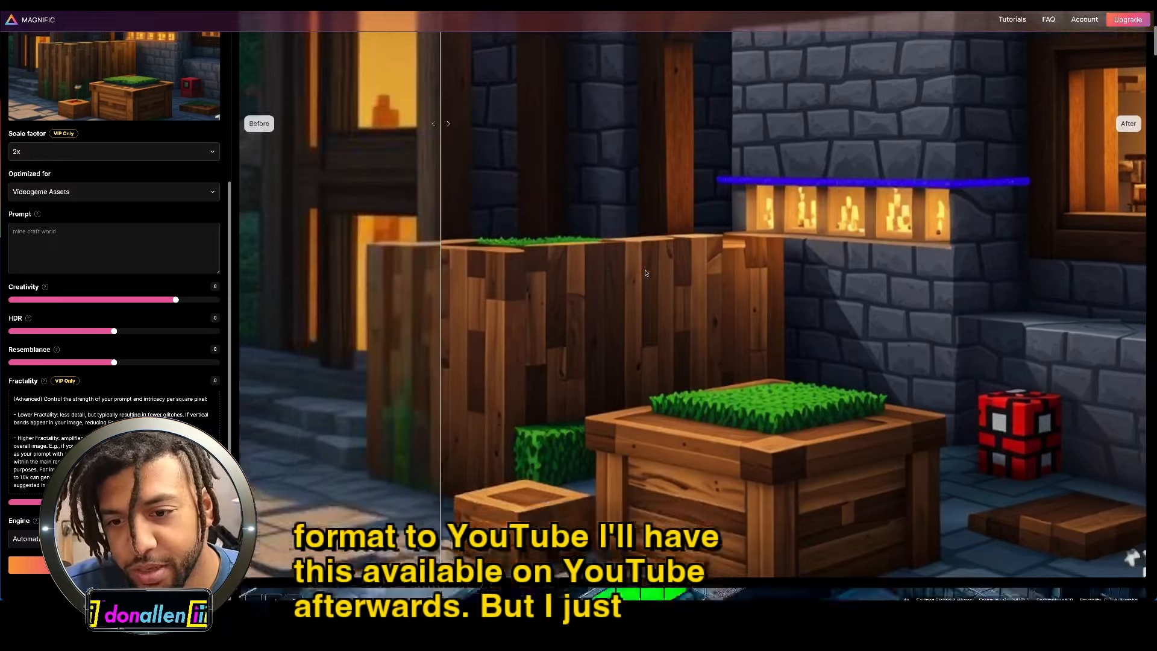
{"action": "scroll", "coordinate": [645, 273], "scroll_direction": "down", "scroll_amount": 10}
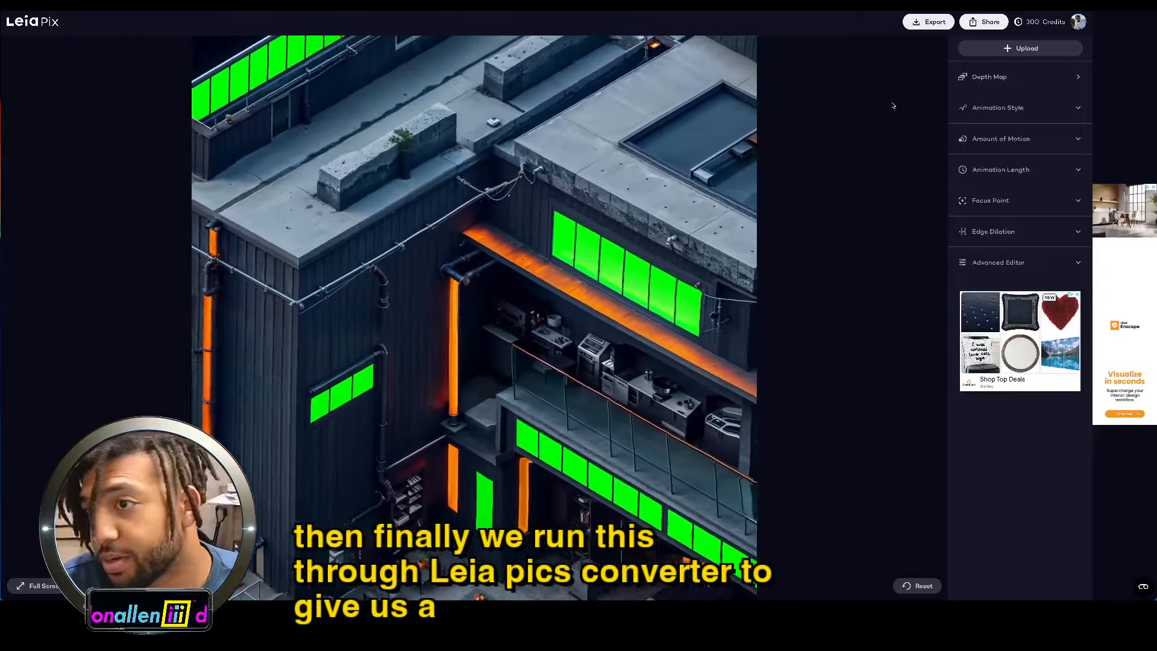
Step: Switch to LeiaPix and reset the building animation's settings to their default values
{"action": "left_click", "coordinate": [912, 587]}
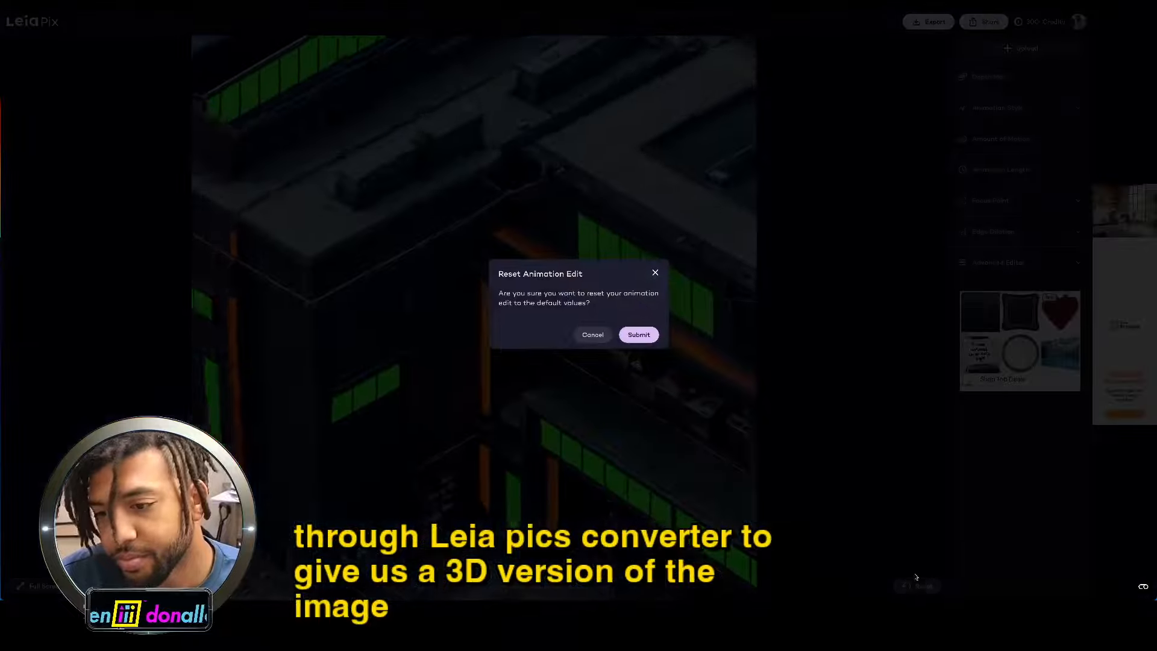
{"action": "left_click", "coordinate": [642, 334]}
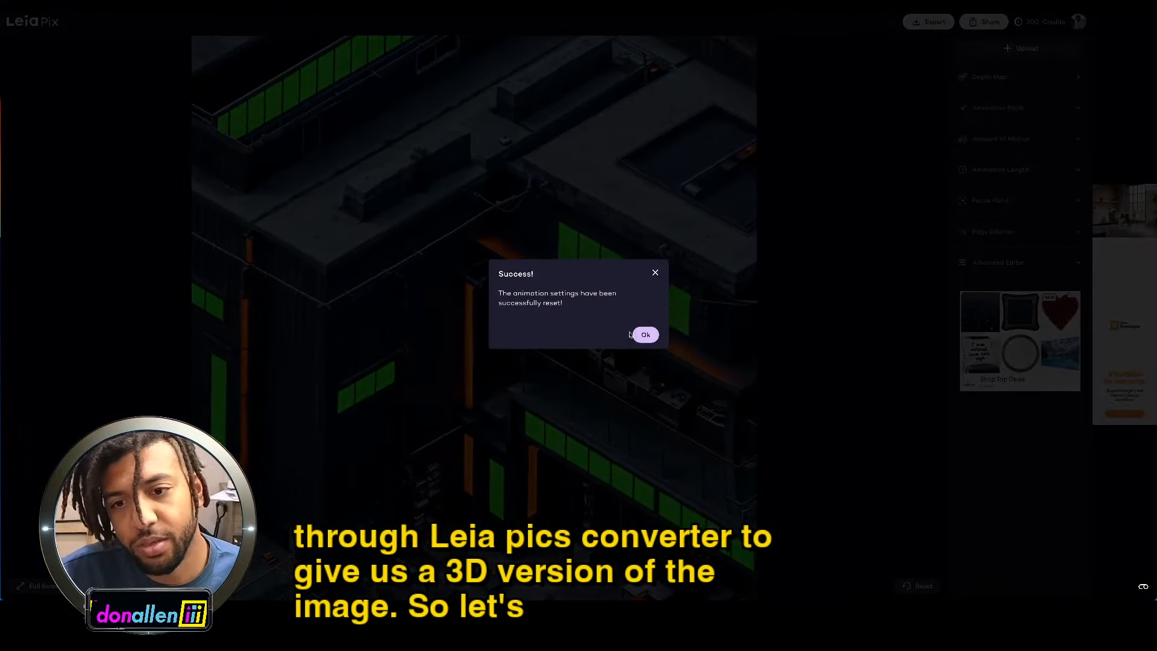
{"action": "left_click", "coordinate": [643, 334]}
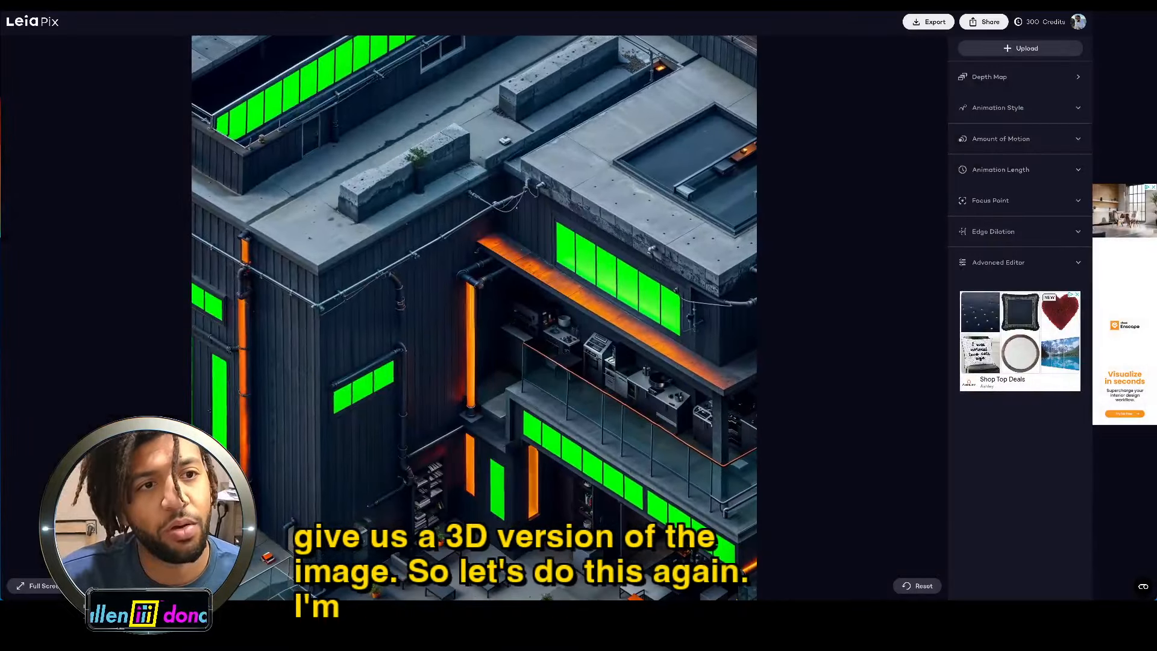
Step: Reload the LeiaPix page and upload the low-resolution image downloadedImage (3).png for 3D animation
{"action": "left_click", "coordinate": [73, 11]}
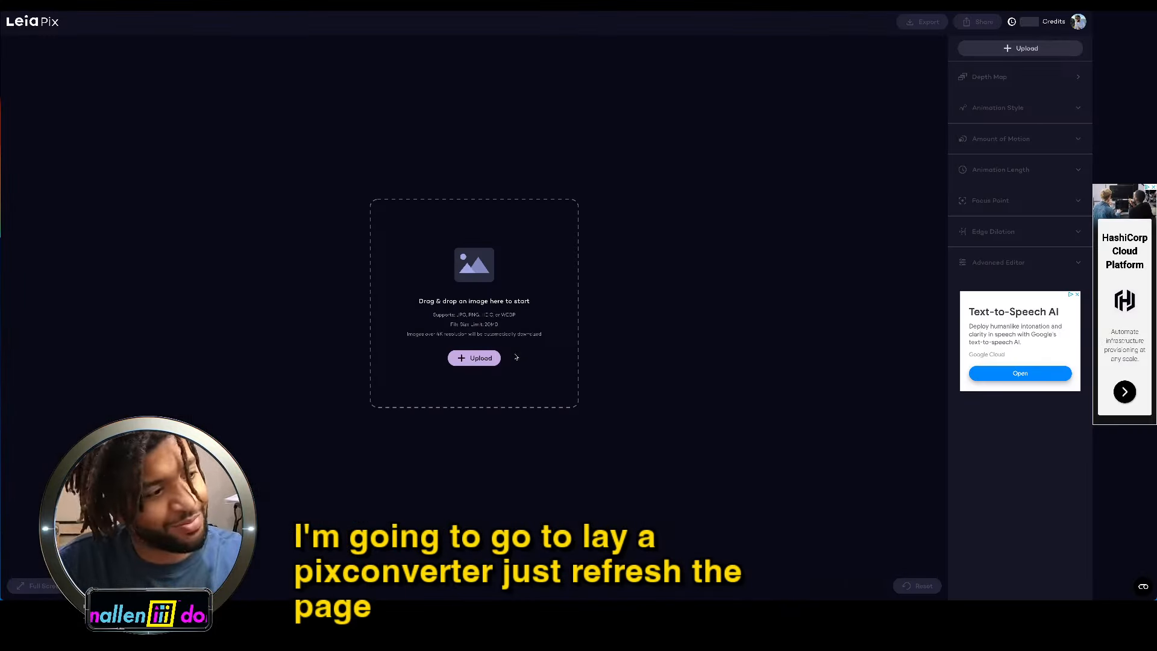
{"action": "left_click", "coordinate": [483, 361]}
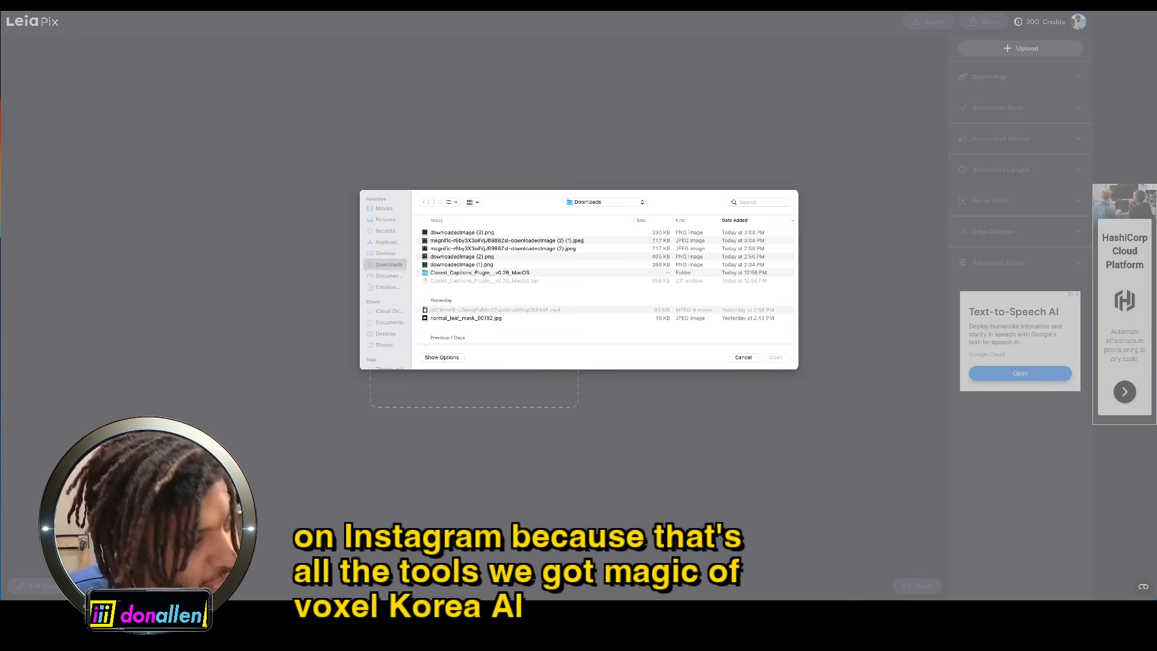
{"action": "left_click", "coordinate": [462, 232]}
{"action": "left_click", "coordinate": [776, 357]}
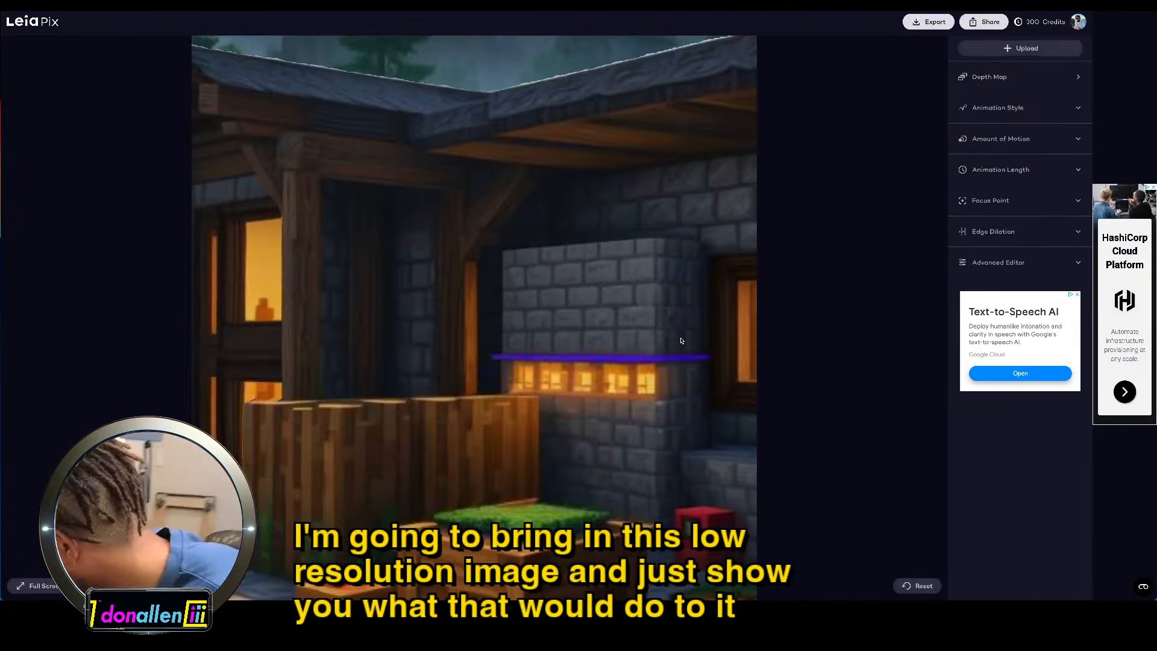
Step: Look over the animation styles, compare low and high motion, and set the amount of motion to its maximum
{"action": "left_click", "coordinate": [998, 107]}
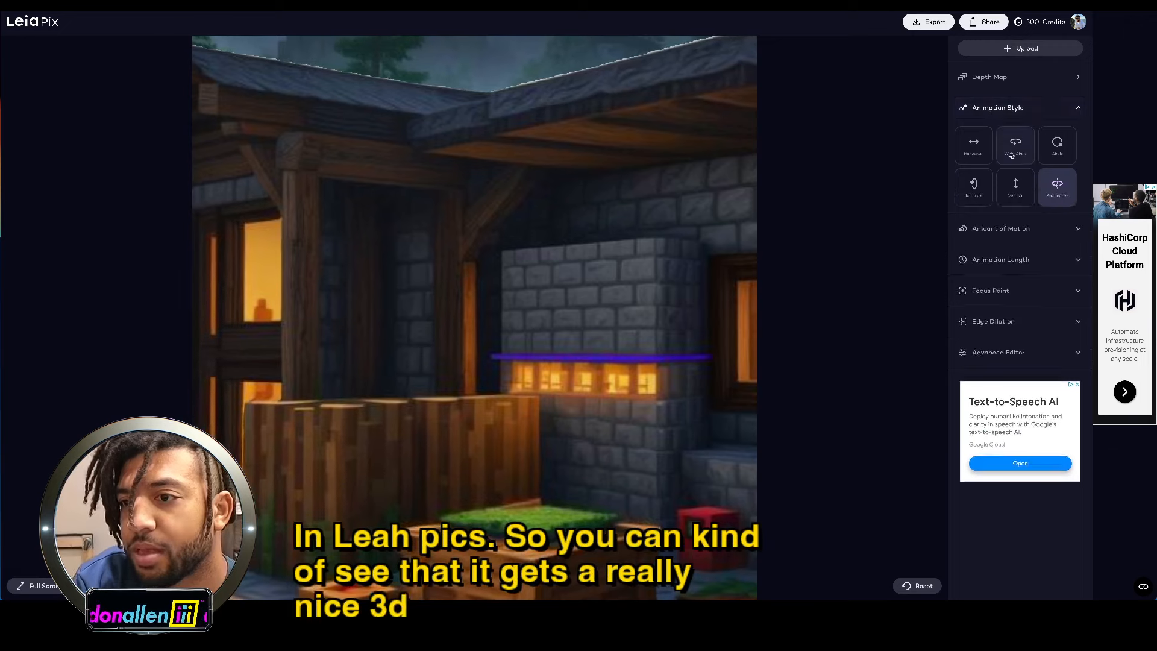
{"action": "left_click", "coordinate": [1024, 229]}
{"action": "left_click", "coordinate": [1080, 253]}
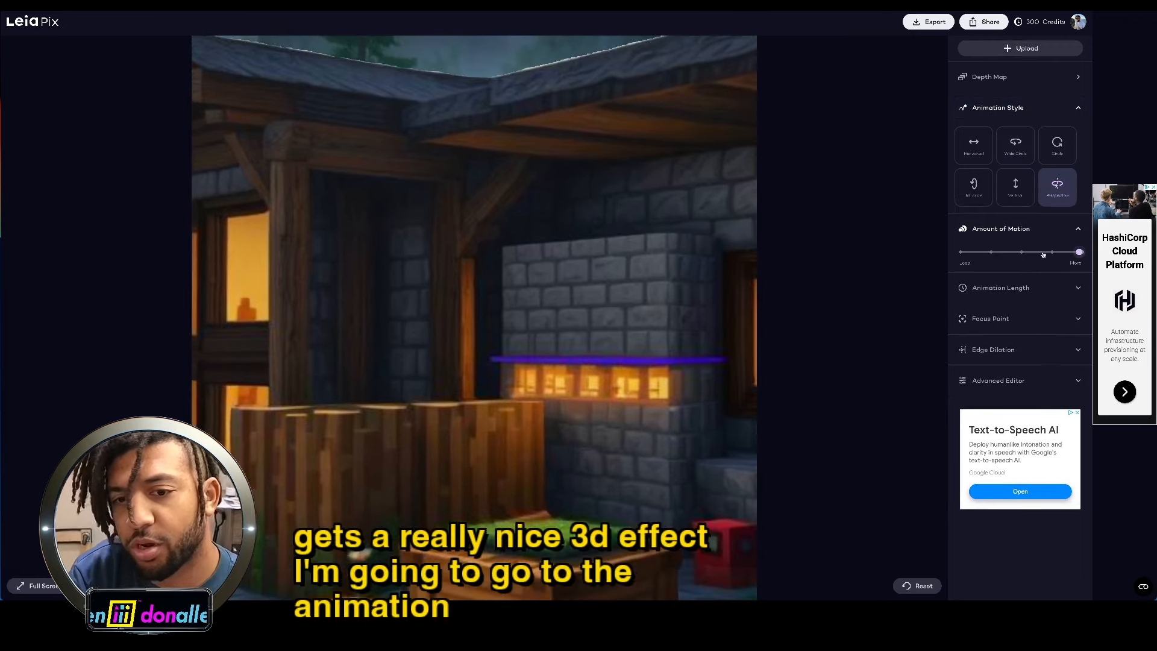
{"action": "left_click", "coordinate": [975, 253]}
{"action": "left_click", "coordinate": [1078, 253]}
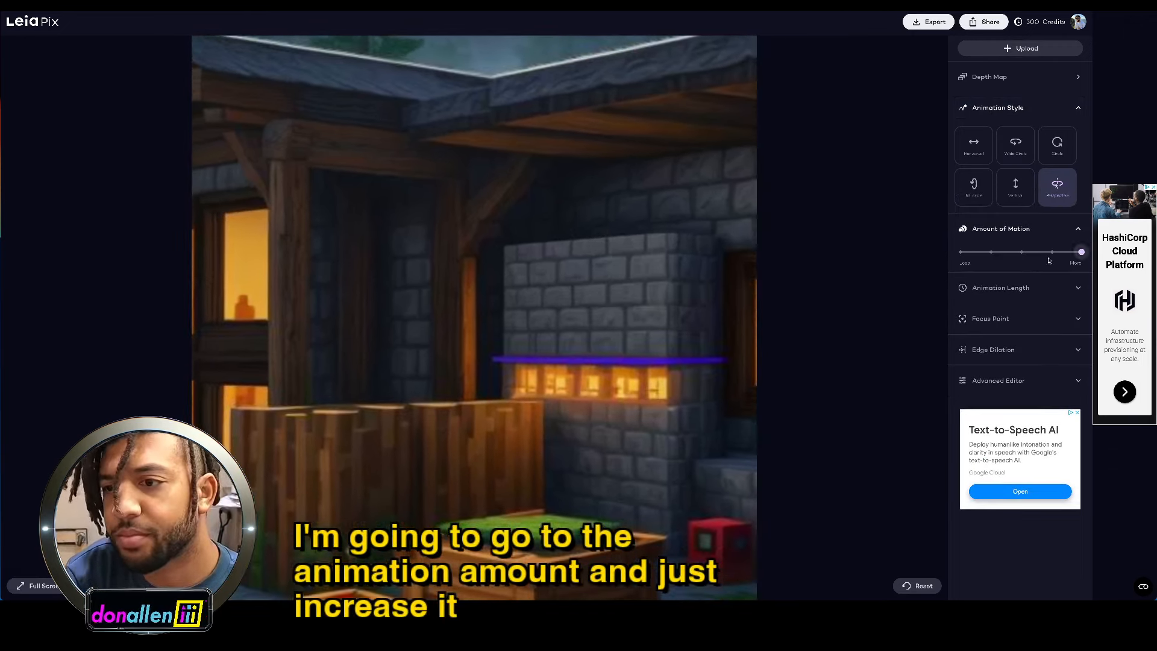
Step: Set the animation length to its shortest setting and adjust the focus point of the house animation
{"action": "left_click", "coordinate": [1019, 287]}
{"action": "left_click", "coordinate": [965, 311]}
{"action": "left_click", "coordinate": [1012, 346]}
{"action": "left_click", "coordinate": [1041, 370]}
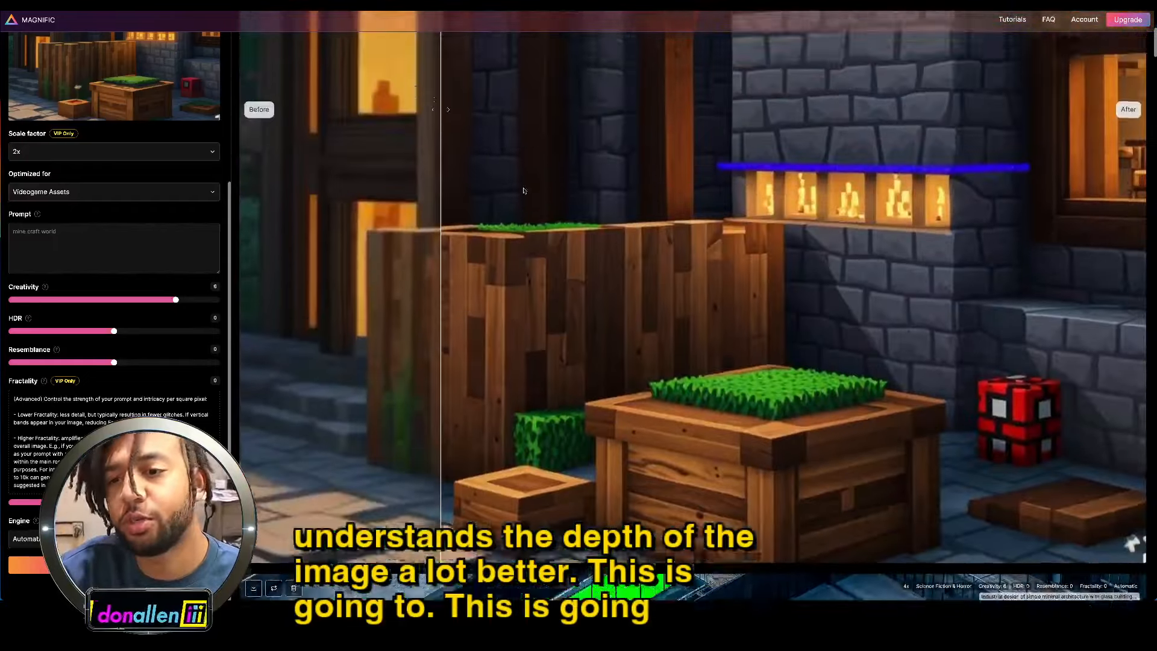
Step: Switch to Magnific and compare the upscaled house with its input around the window and wooden posts
{"action": "scroll", "coordinate": [537, 200], "scroll_direction": "down", "scroll_amount": 1}
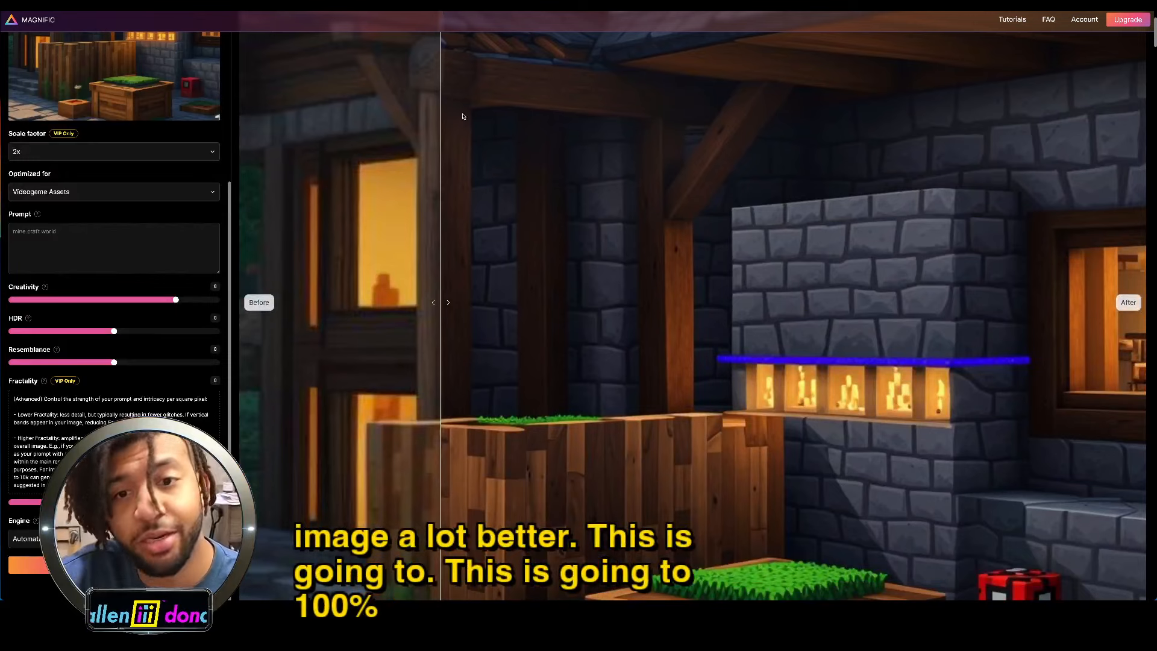
{"action": "left_click_drag", "start_coordinate": [445, 123], "coordinate": [364, 192]}
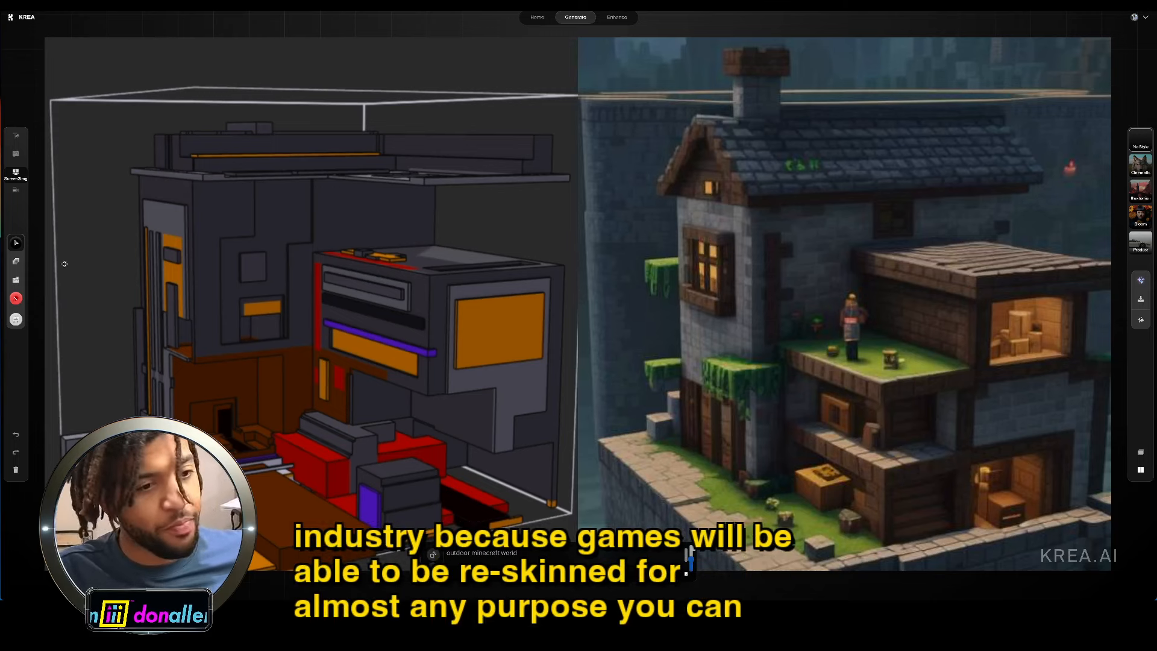
Step: Switch to Krea, set the prompt to "Cyberpunk 2077 outdoor environment", and tune the AI strength to follow the voxel layout more closely
{"action": "triple_click", "coordinate": [510, 552]}
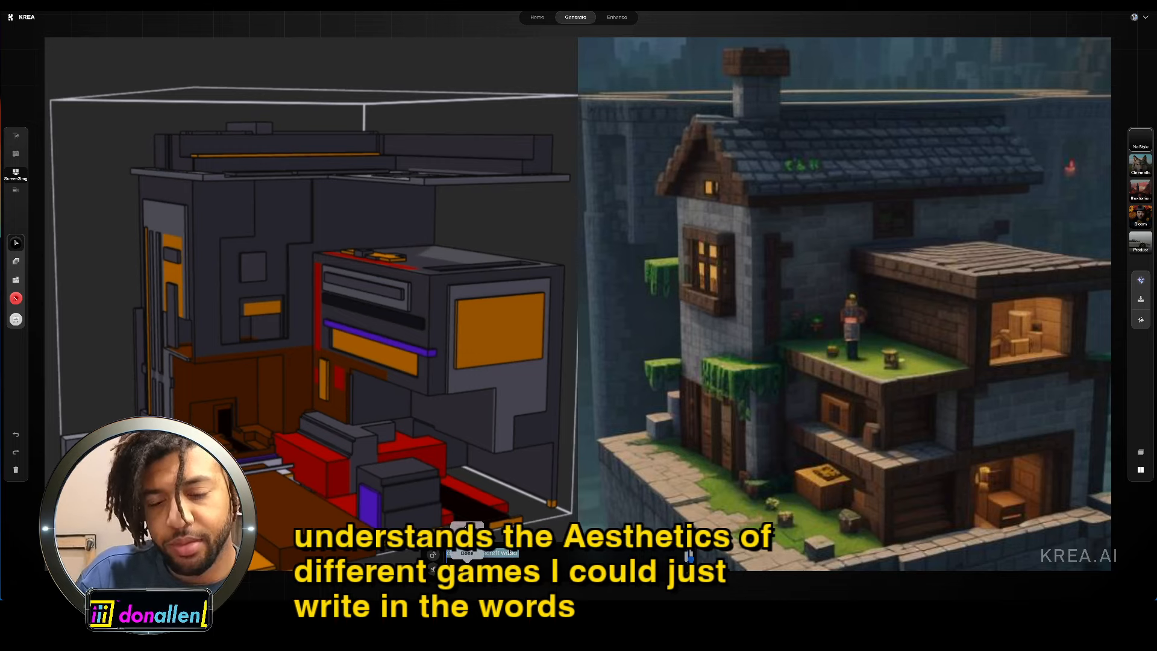
{"action": "type", "text": "Cyberpunk 2077"}
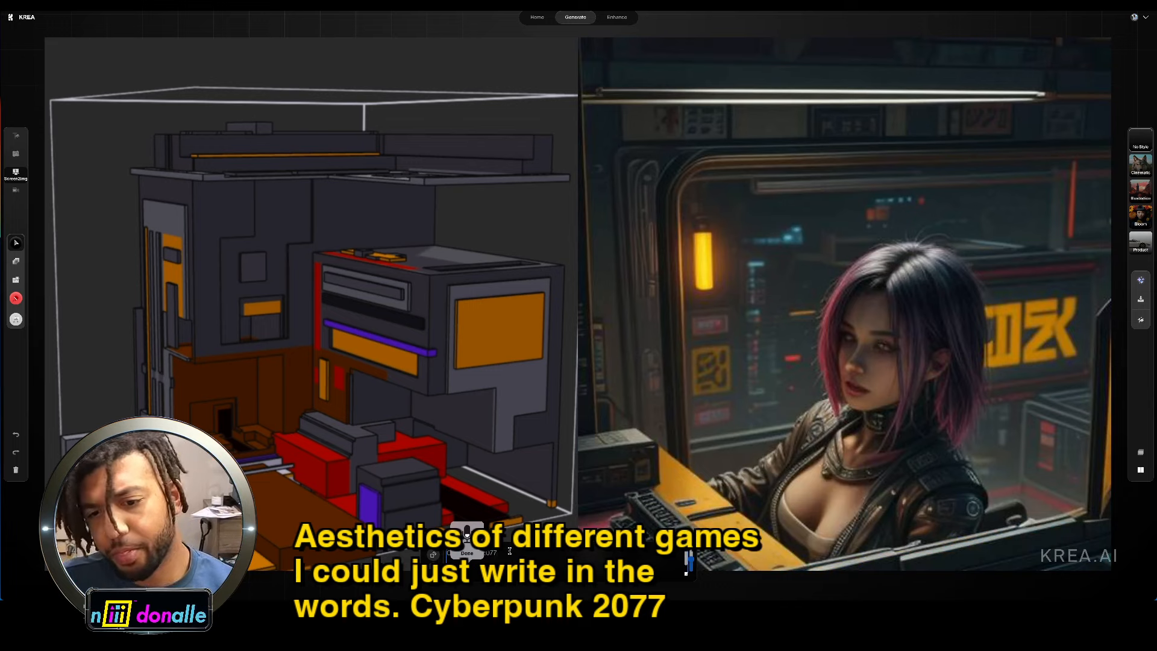
{"action": "type", "text": "outdoor environment"}
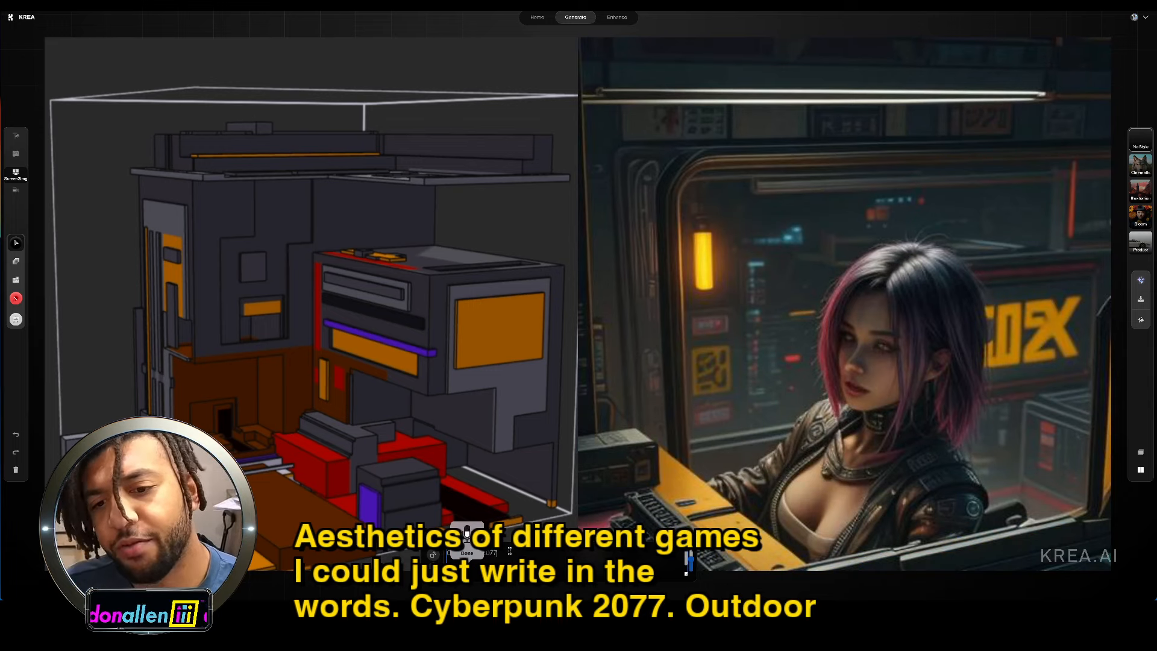
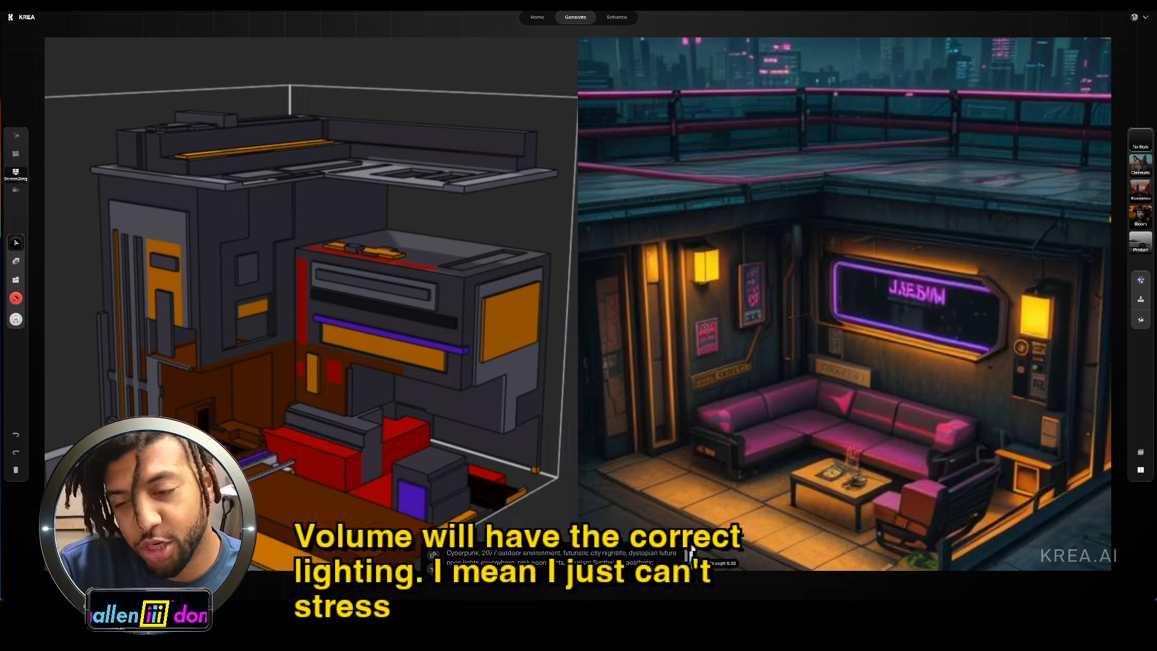
{"action": "left_click_drag", "start_coordinate": [691, 561], "coordinate": [691, 565]}
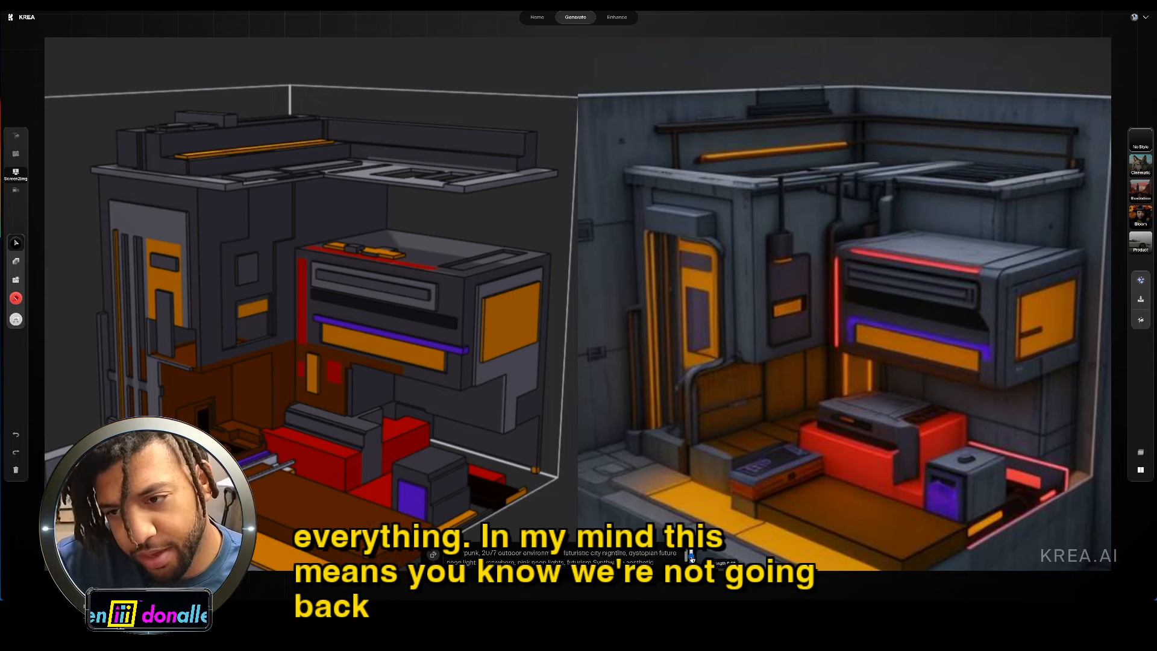
{"action": "left_click_drag", "start_coordinate": [692, 559], "coordinate": [692, 546]}
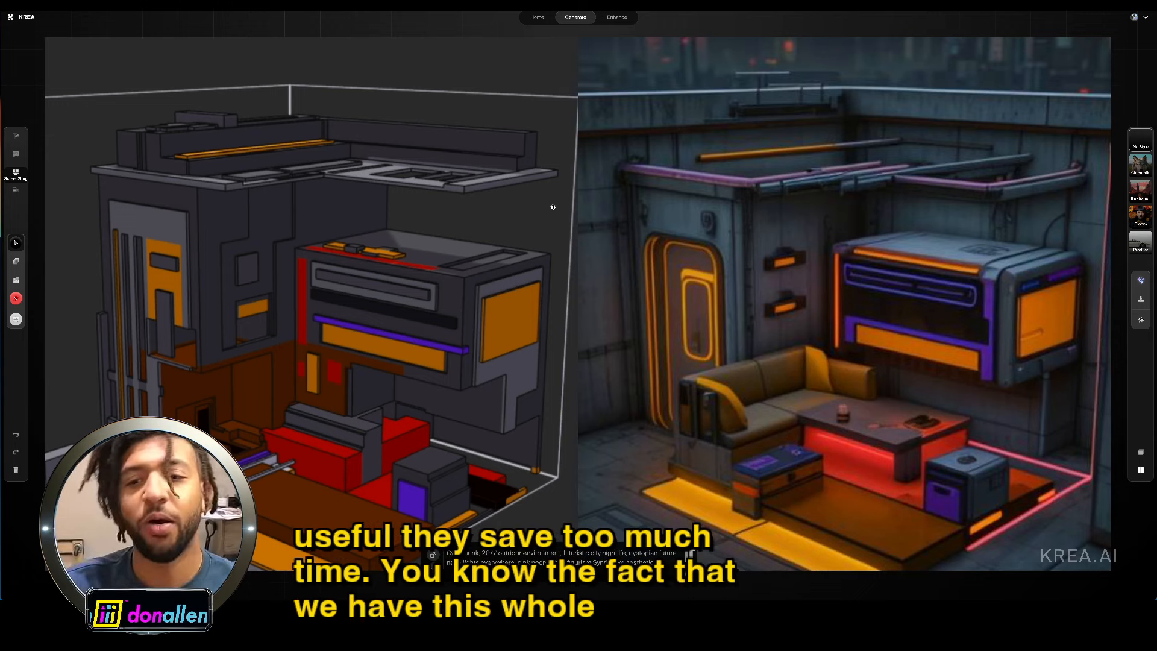
Step: Recolor the voxel building with light grey walls, teal panels and brown accents, and view it from a lower angle
{"action": "left_click", "coordinate": [15, 297]}
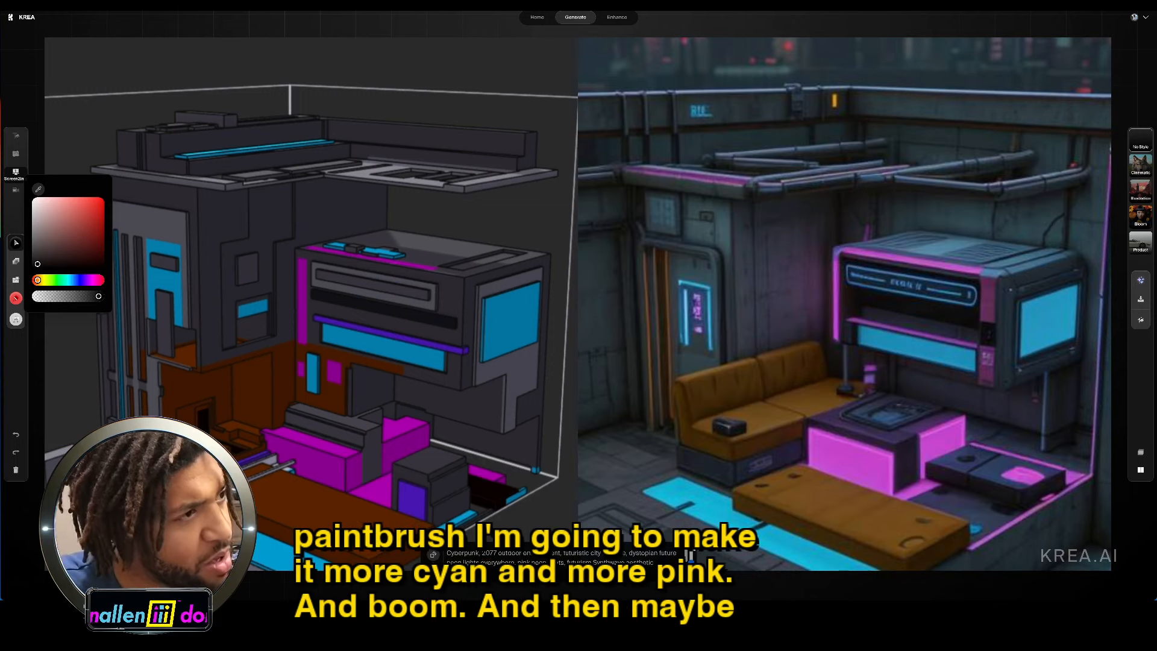
{"action": "left_click", "coordinate": [314, 502]}
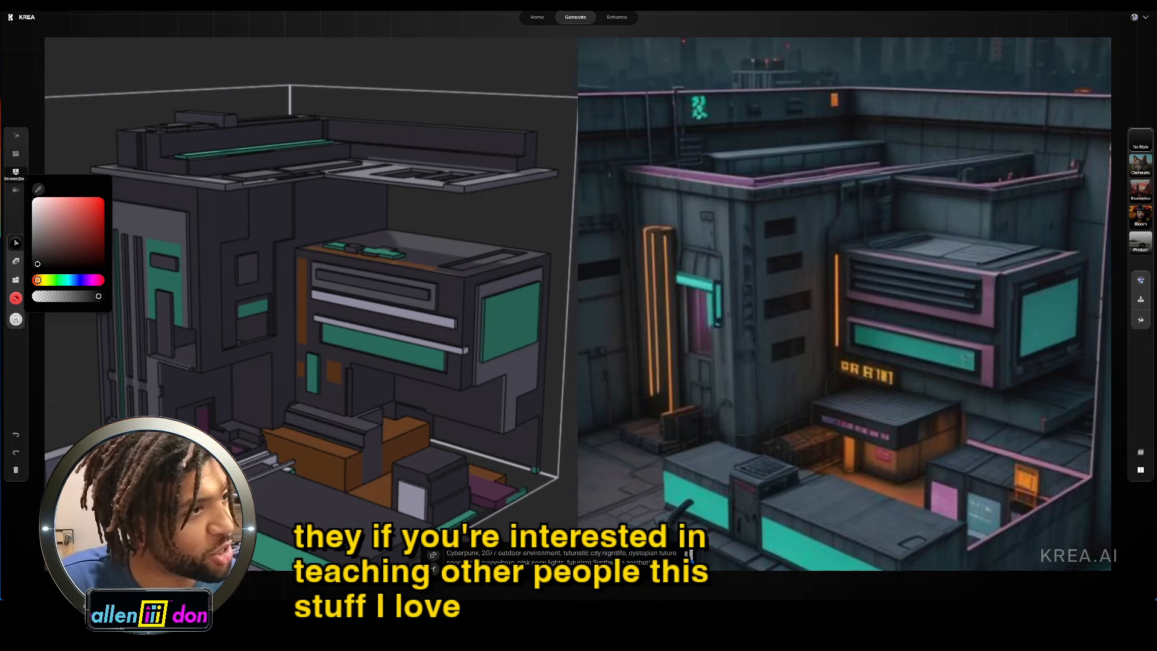
{"action": "left_click", "coordinate": [234, 220]}
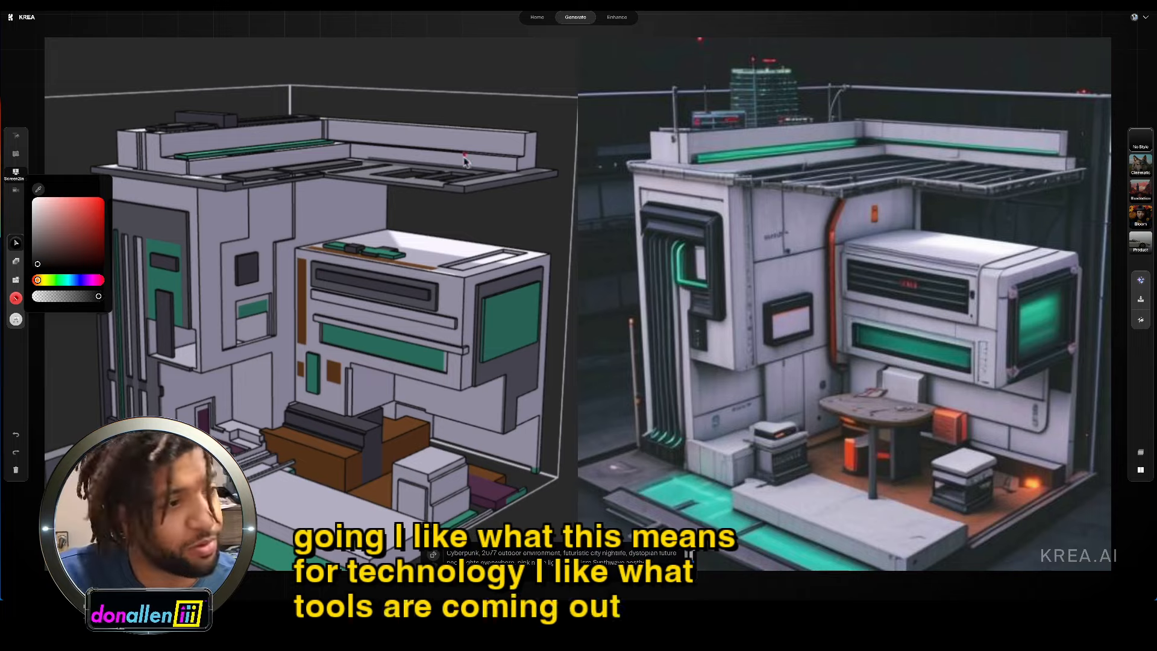
{"action": "middle_click_drag", "start_coordinate": [313, 299], "coordinate": [288, 263]}
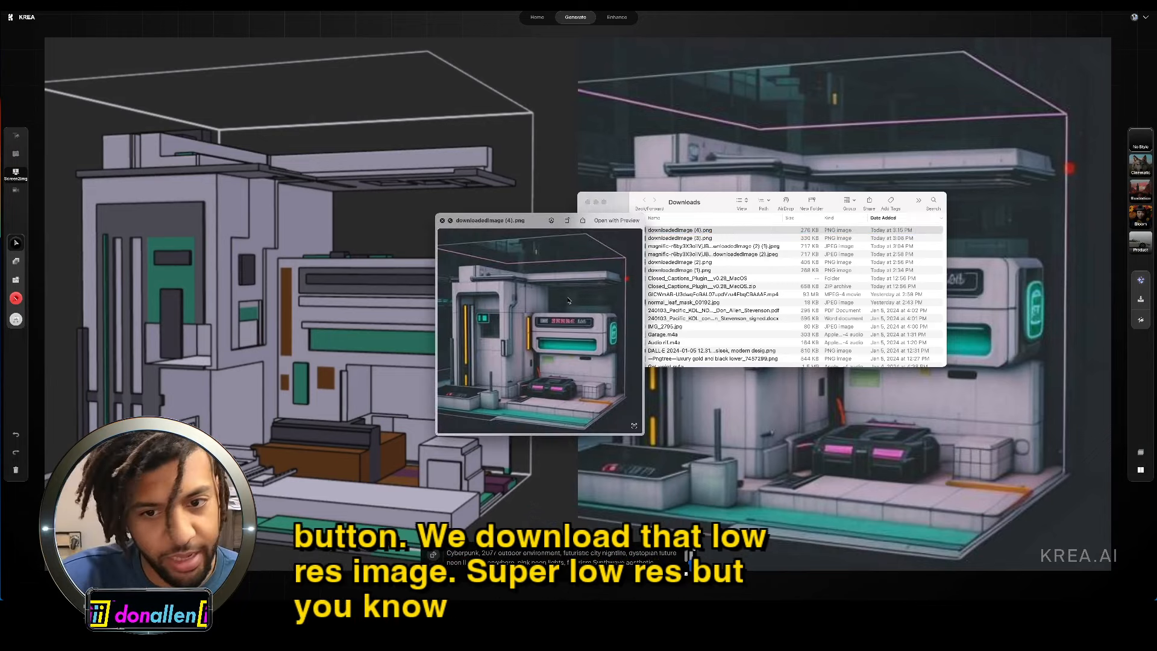
Step: Close the downloaded image's preview and the Downloads window, and reframe the voxel building close up on its wall panels
{"action": "key", "text": "space"}
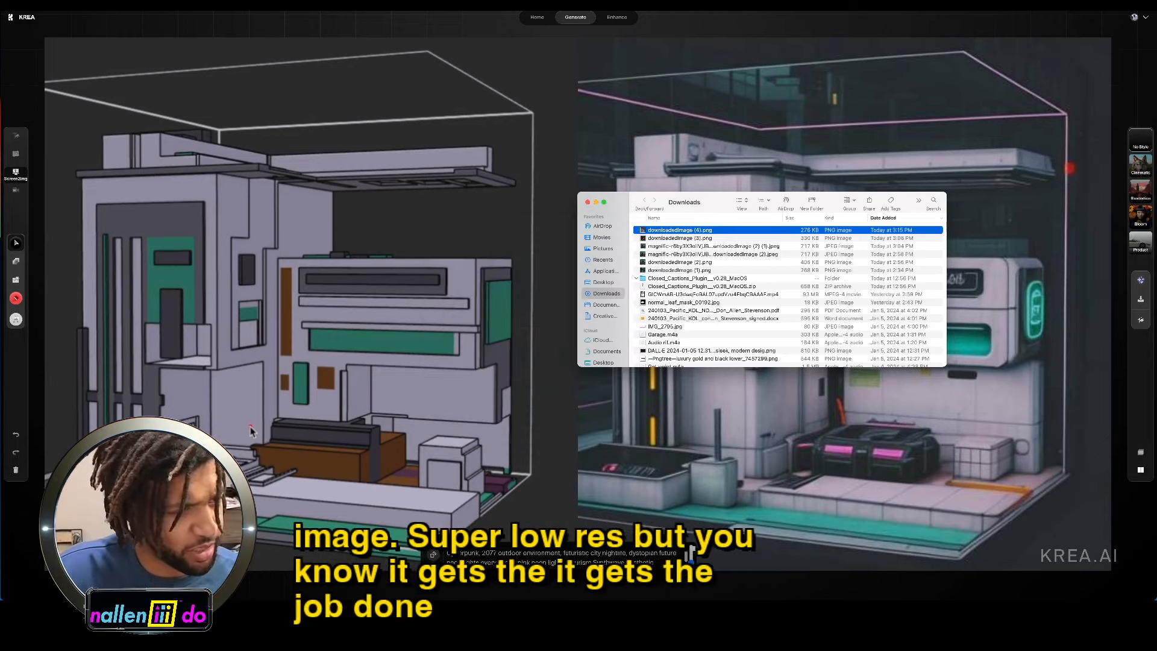
{"action": "scroll", "coordinate": [342, 411], "scroll_direction": "up", "scroll_amount": 5}
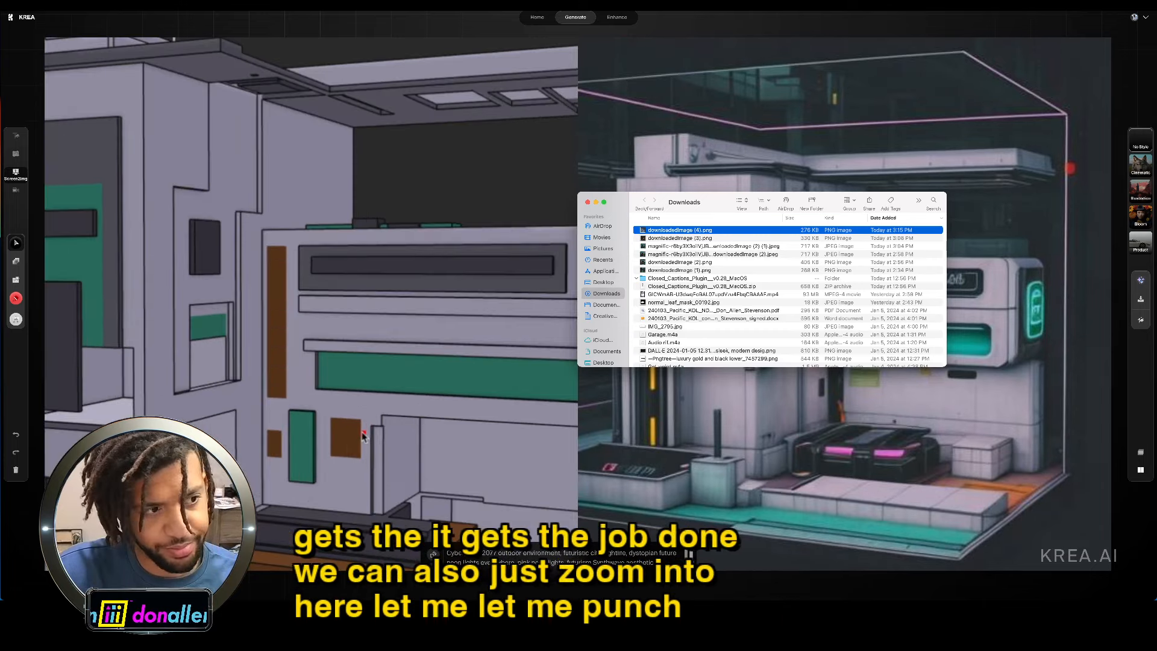
{"action": "scroll", "coordinate": [320, 418], "scroll_direction": "up", "scroll_amount": 3}
{"action": "middle_click_drag", "start_coordinate": [321, 417], "coordinate": [320, 429]}
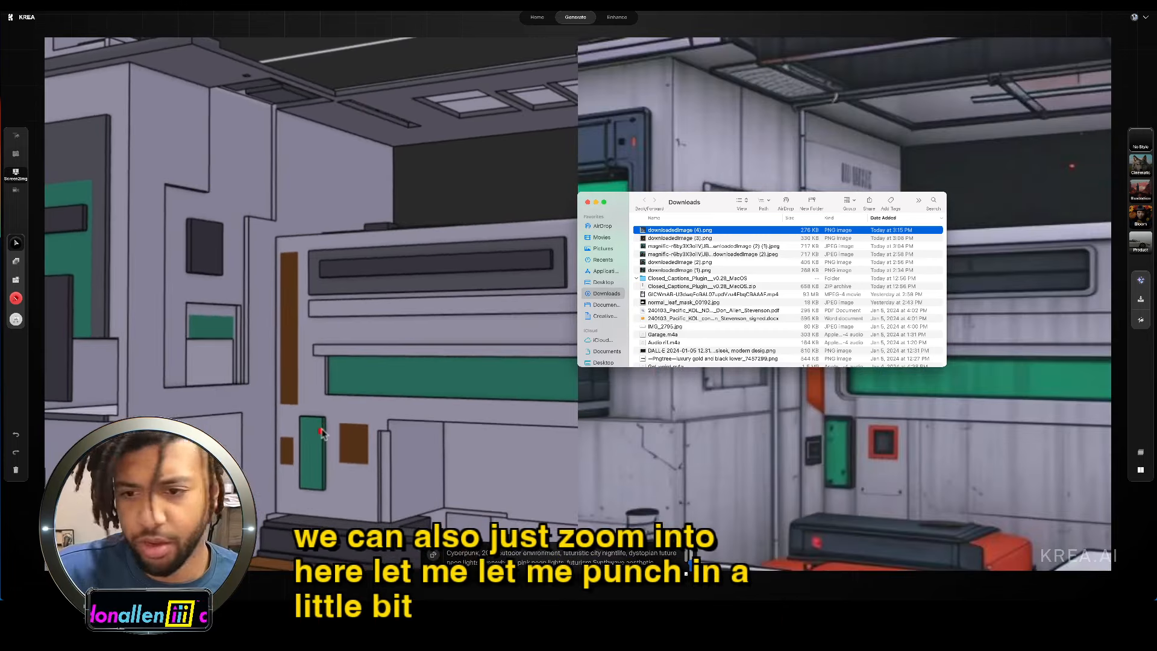
{"action": "left_click", "coordinate": [588, 201]}
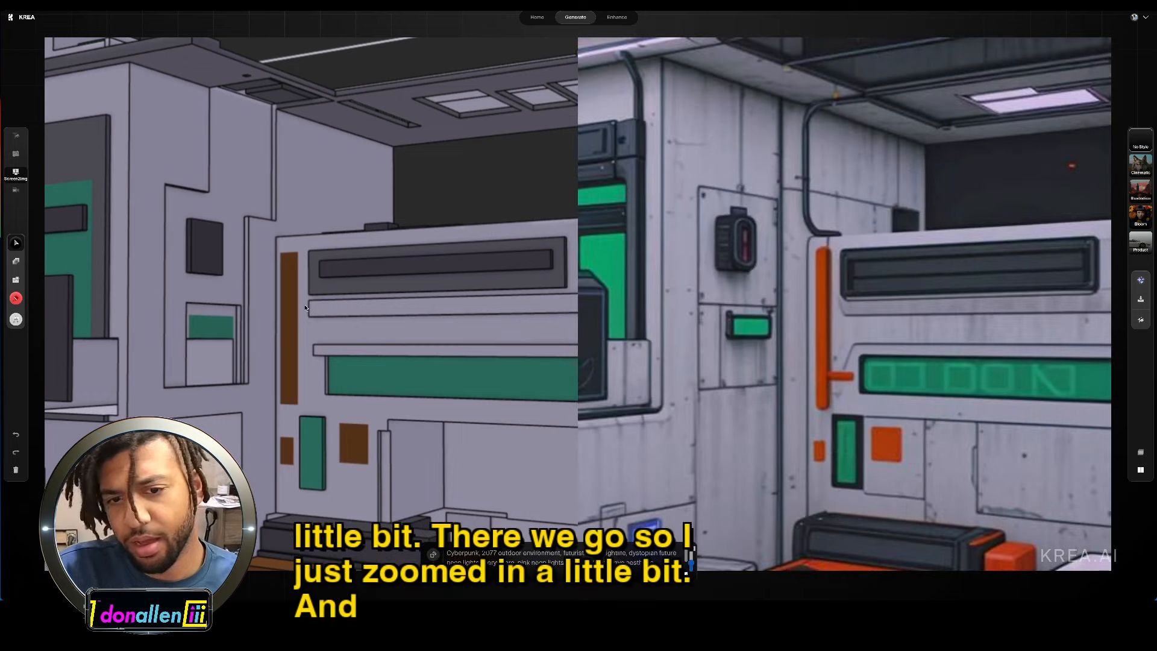
Step: Reframe the voxel building to show the tower, stacked wall panels and ground platform, and download the generated image
{"action": "middle_click_drag", "start_coordinate": [410, 399], "coordinate": [415, 191], "text": "shift"}
{"action": "scroll", "coordinate": [415, 192], "scroll_direction": "down", "scroll_amount": 2}
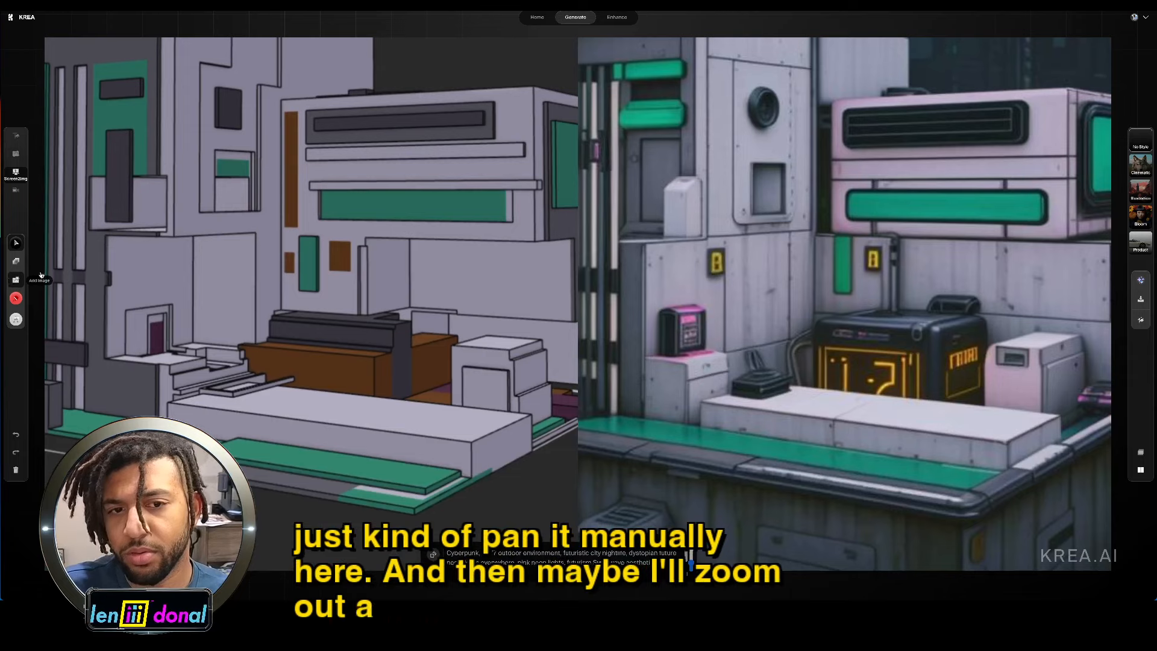
{"action": "middle_click_drag", "start_coordinate": [332, 253], "coordinate": [338, 312], "text": "shift"}
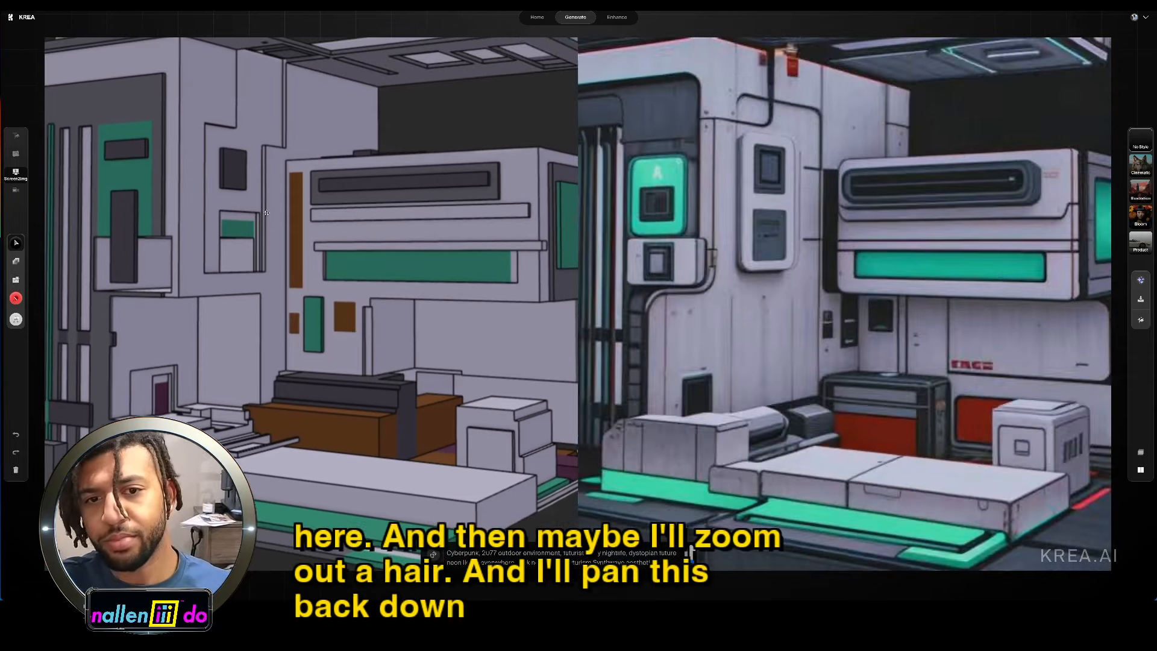
{"action": "middle_click_drag", "start_coordinate": [266, 213], "coordinate": [302, 225], "text": "shift"}
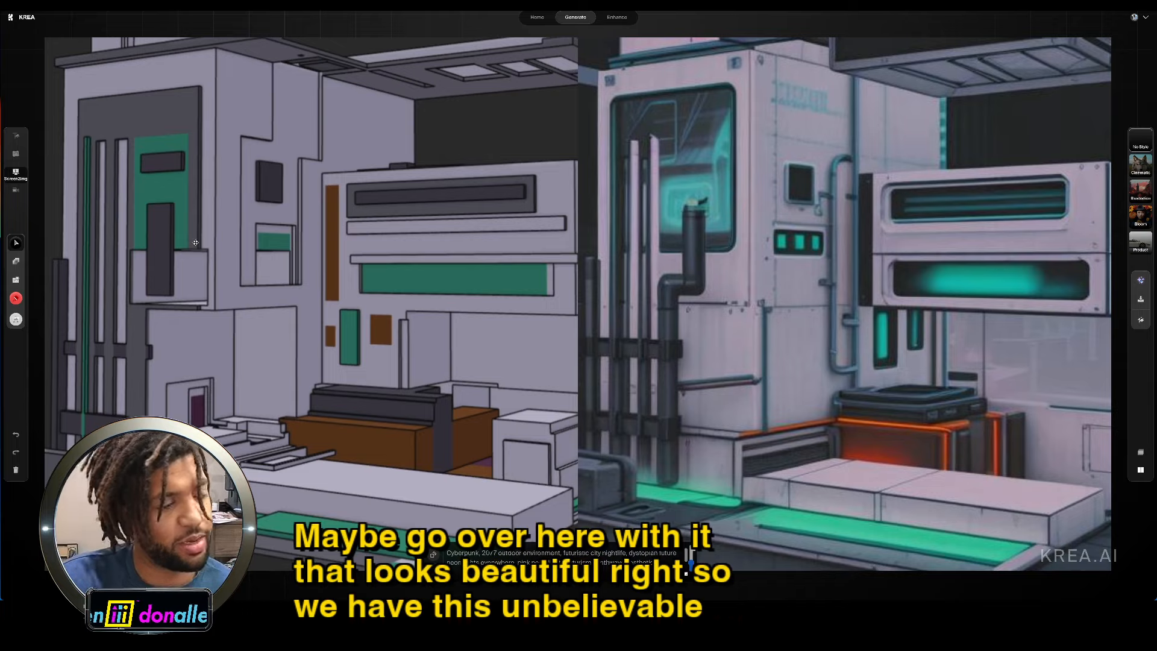
{"action": "left_click", "coordinate": [1139, 299]}
{"action": "left_click", "coordinate": [742, 357]}
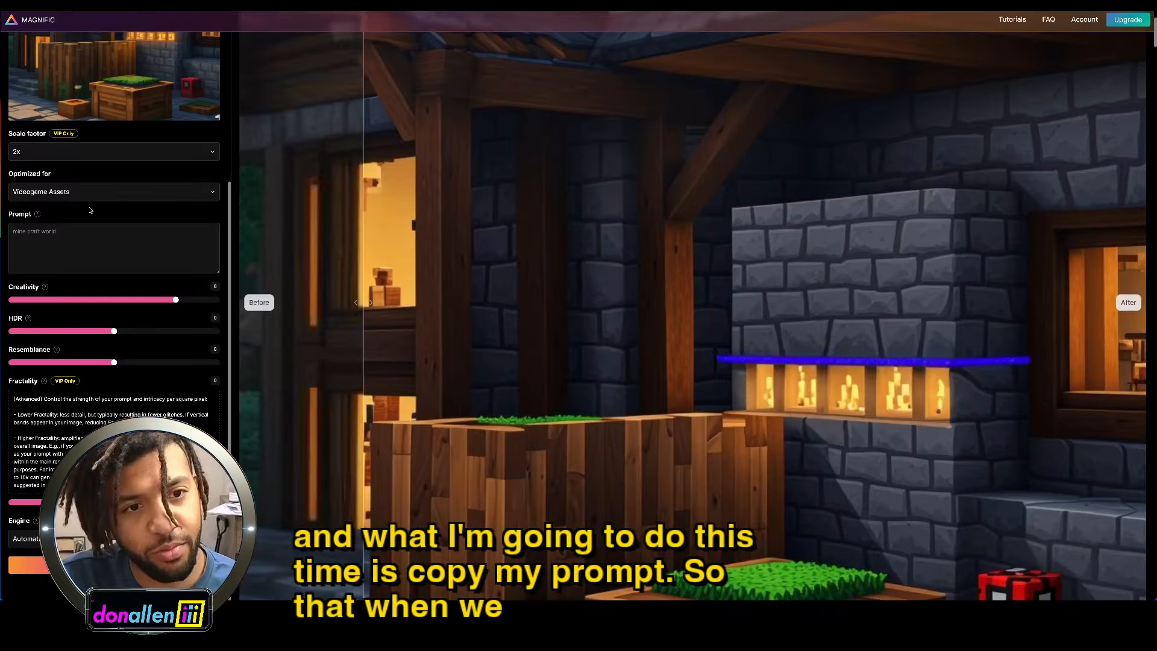
Step: Switch to Magnific, load the newly downloaded image, replace the prompt with the Cyberpunk 2077 outdoor environment prompt, and run the upscale
{"action": "scroll", "coordinate": [76, 188], "scroll_direction": "up", "scroll_amount": 4}
{"action": "left_click", "coordinate": [106, 91]}
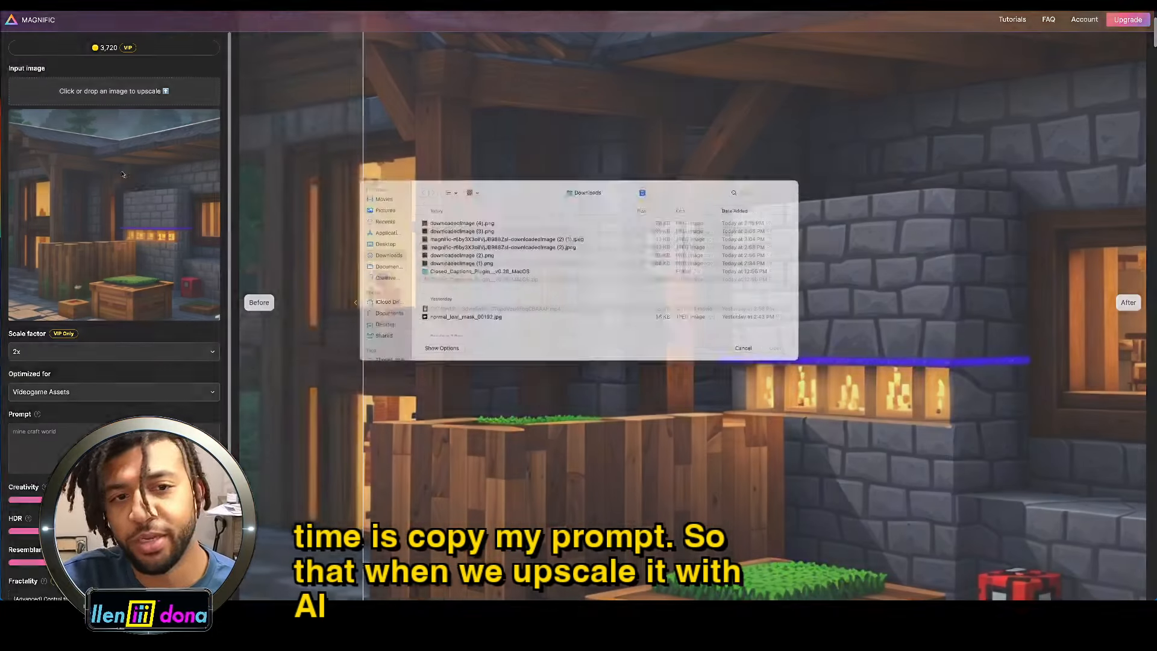
{"action": "left_click", "coordinate": [452, 233]}
{"action": "double_click", "coordinate": [451, 233]}
{"action": "scroll", "coordinate": [114, 272], "scroll_direction": "down", "scroll_amount": 3}
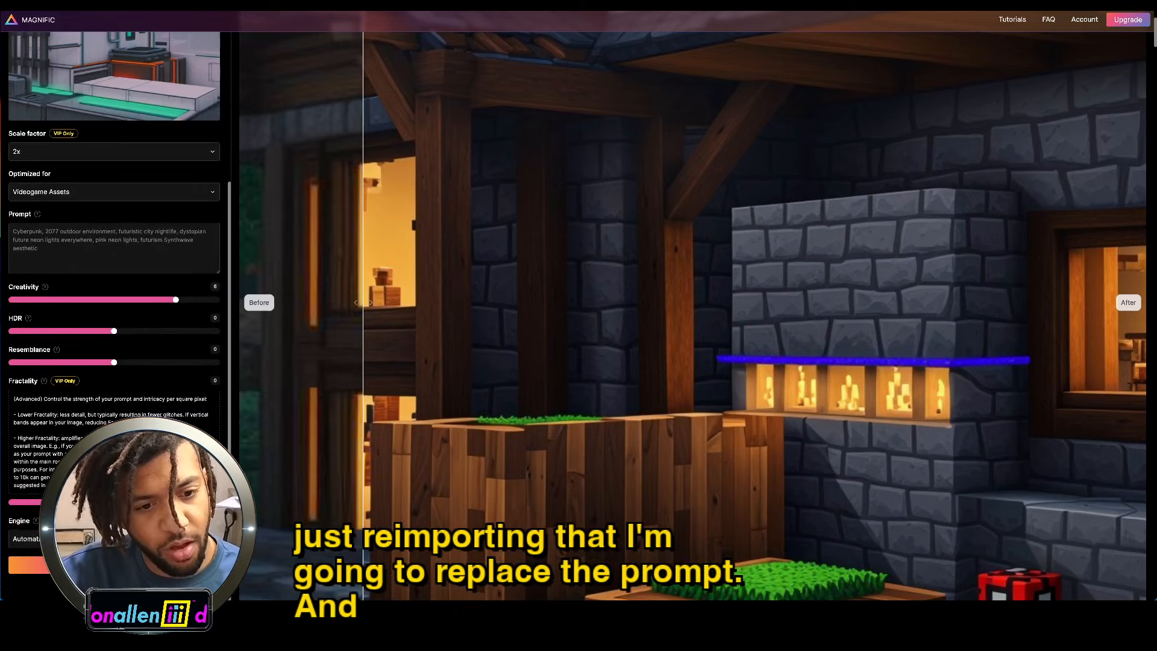
{"action": "left_click", "coordinate": [114, 564]}
Step: Compare the upscaled building with its input across the tower and wall panels
{"action": "scroll", "coordinate": [407, 286], "scroll_direction": "up", "scroll_amount": 5}
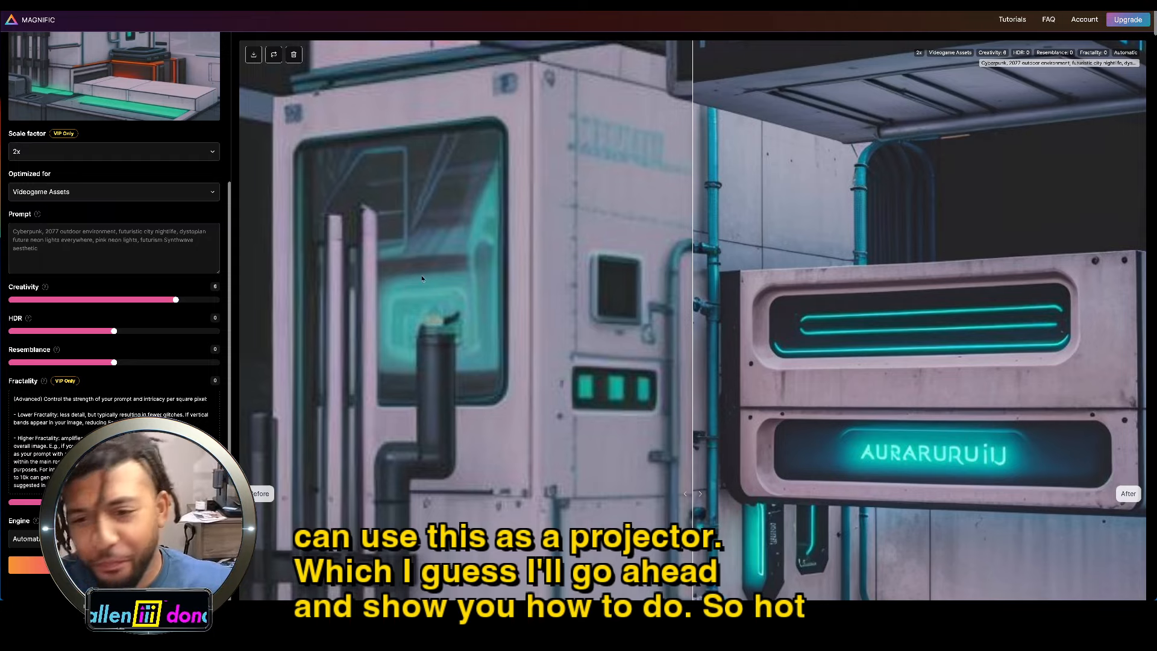
{"action": "scroll", "coordinate": [754, 260], "scroll_direction": "down", "scroll_amount": 4}
{"action": "left_click_drag", "start_coordinate": [696, 263], "coordinate": [245, 256]}
{"action": "scroll", "coordinate": [704, 311], "scroll_direction": "up", "scroll_amount": 4}
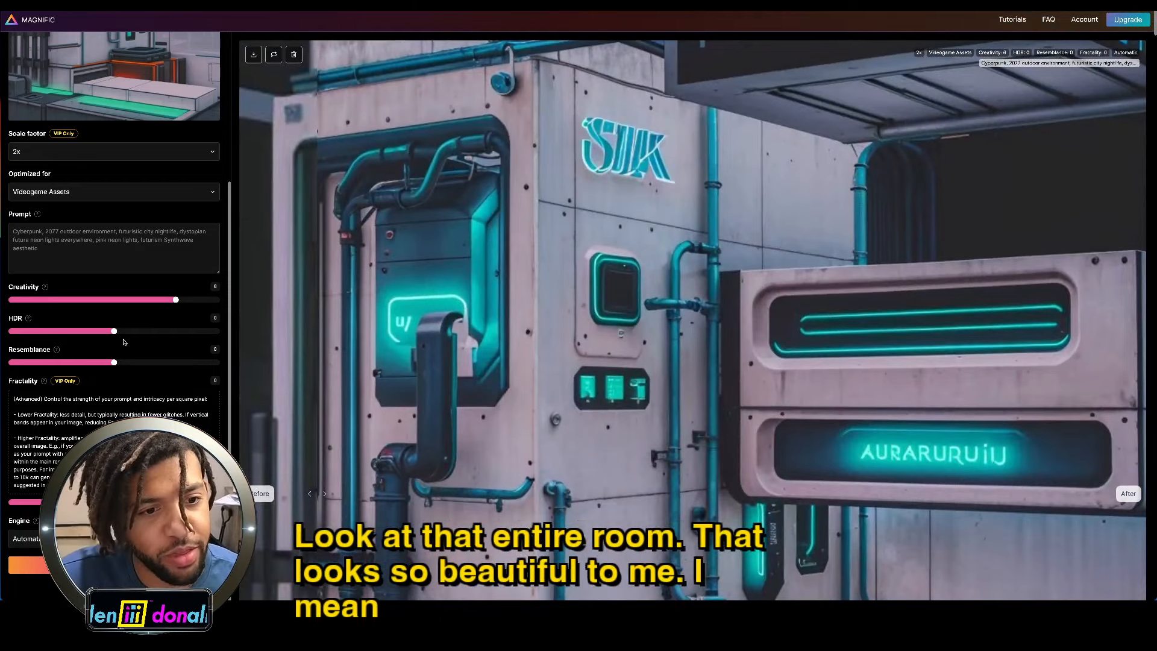
Step: Set HDR to 1, Resemblance to 2 and optimization to Science Fiction & Horror, and upscale the image again
{"action": "left_click_drag", "start_coordinate": [115, 332], "coordinate": [125, 332]}
{"action": "left_click_drag", "start_coordinate": [116, 362], "coordinate": [135, 363]}
{"action": "left_click", "coordinate": [114, 192]}
{"action": "left_click", "coordinate": [55, 246]}
{"action": "left_click", "coordinate": [115, 564]}
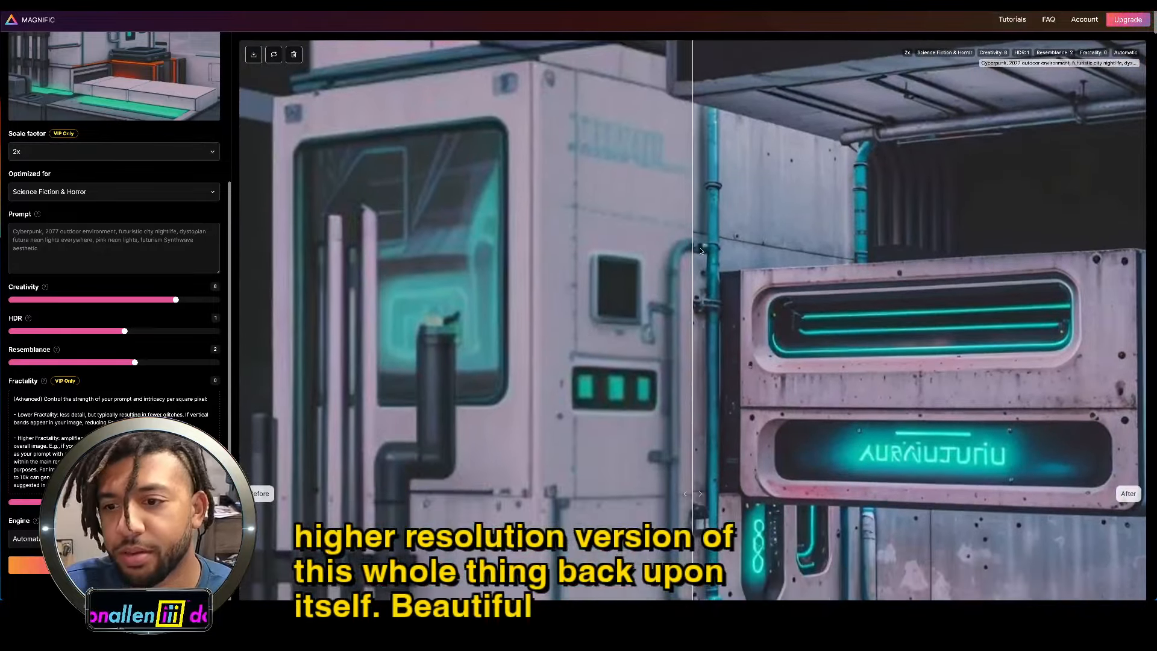
Step: Examine the Science Fiction & Horror upscale's textures and details from the tower down to the ground platform
{"action": "scroll", "coordinate": [700, 247], "scroll_direction": "down", "scroll_amount": 10}
{"action": "scroll", "coordinate": [693, 260], "scroll_direction": "up", "scroll_amount": 8}
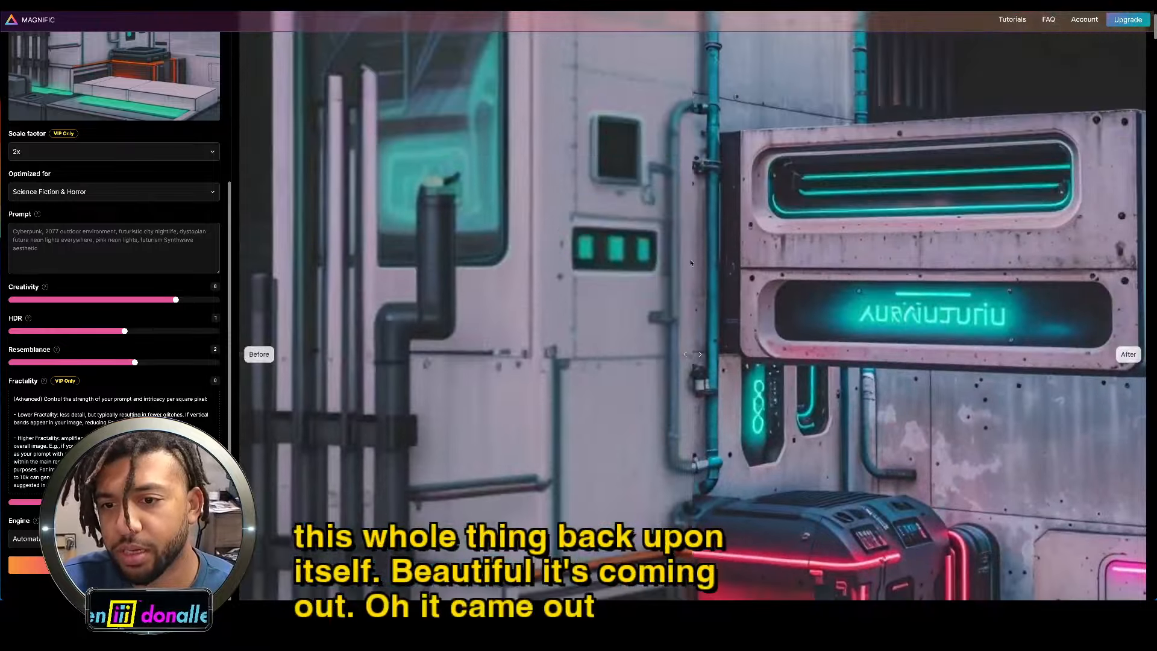
{"action": "scroll", "coordinate": [546, 284], "scroll_direction": "down", "scroll_amount": 3}
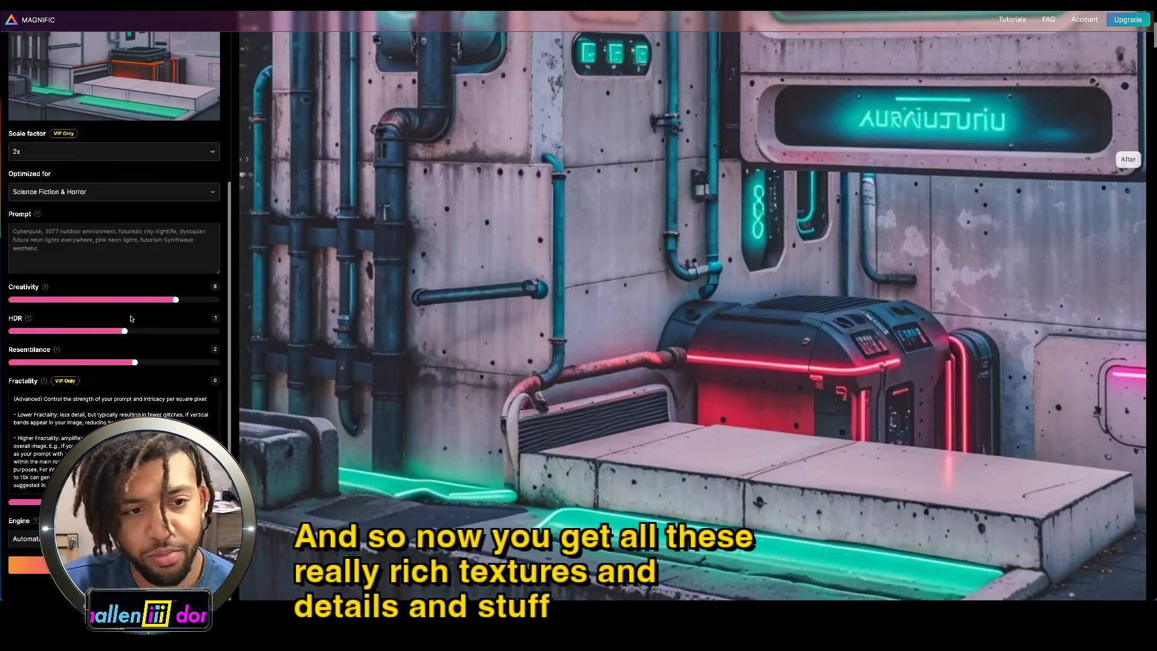
{"action": "scroll", "coordinate": [693, 320], "scroll_direction": "down", "scroll_amount": 1}
{"action": "scroll", "coordinate": [693, 319], "scroll_direction": "up", "scroll_amount": 6}
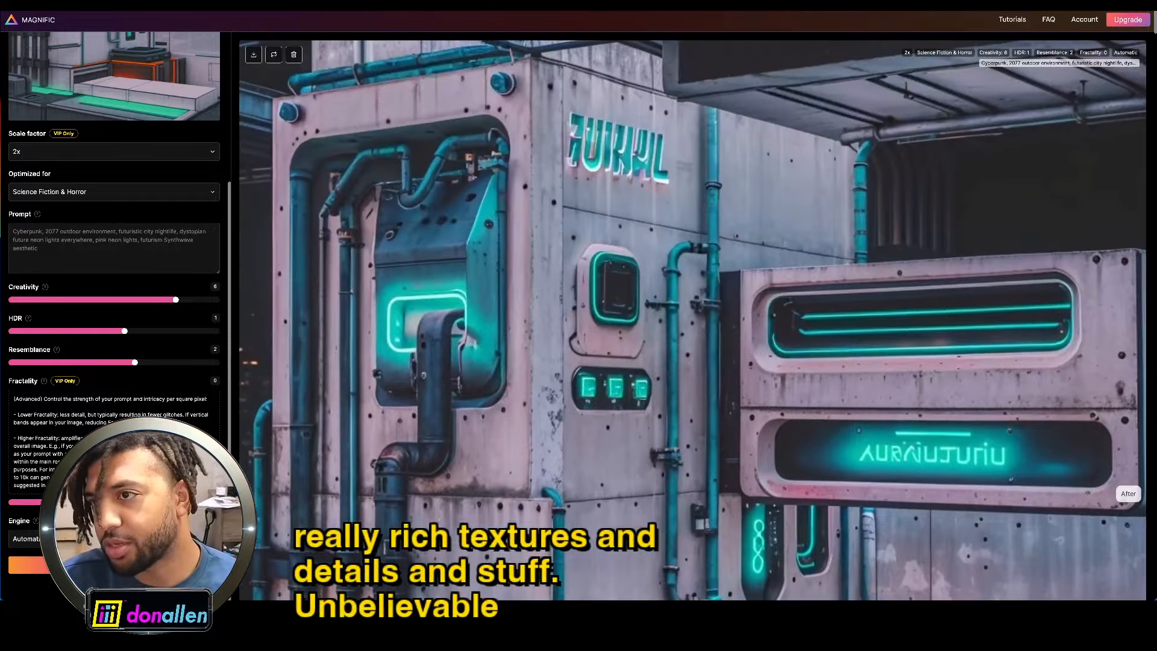
Step: Download the 2x upscaled image, preview it from the Downloads folder, and close the folder window
{"action": "left_click", "coordinate": [254, 55]}
{"action": "left_click", "coordinate": [743, 357]}
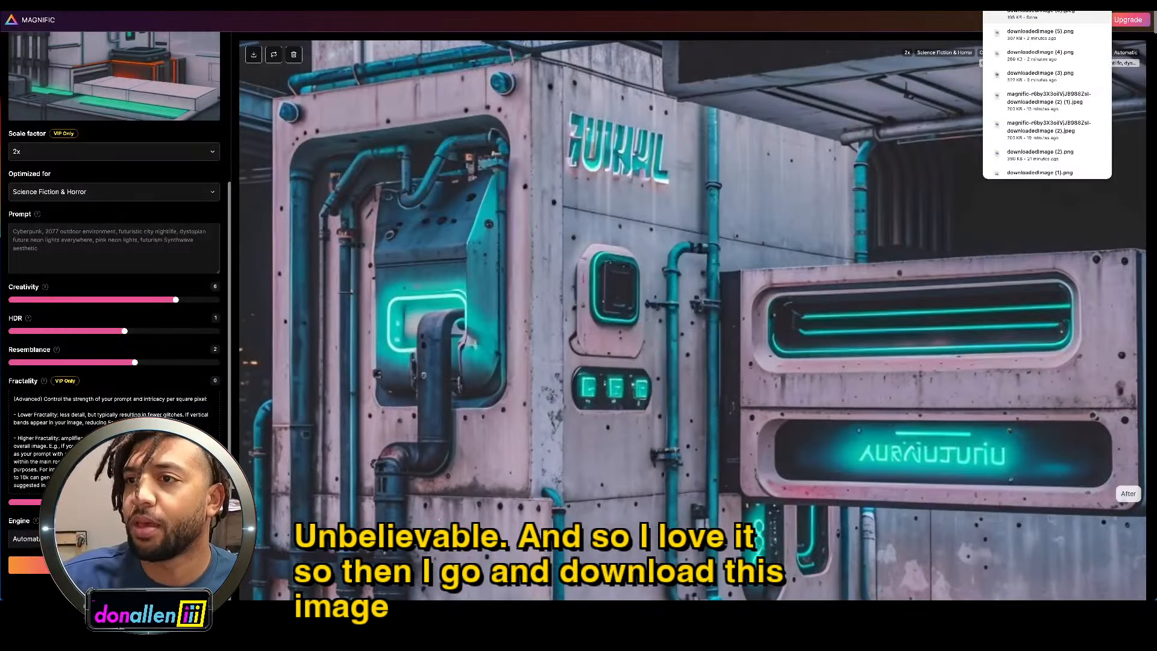
{"action": "left_click", "coordinate": [1089, 8]}
{"action": "key", "text": "space"}
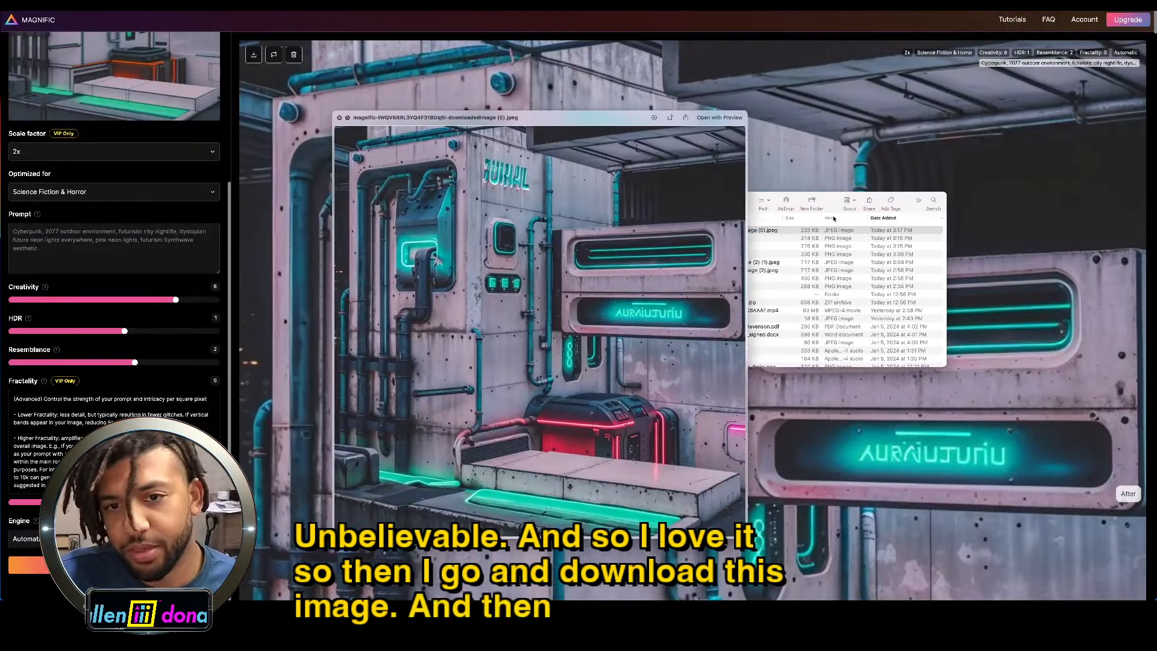
{"action": "key", "text": "space"}
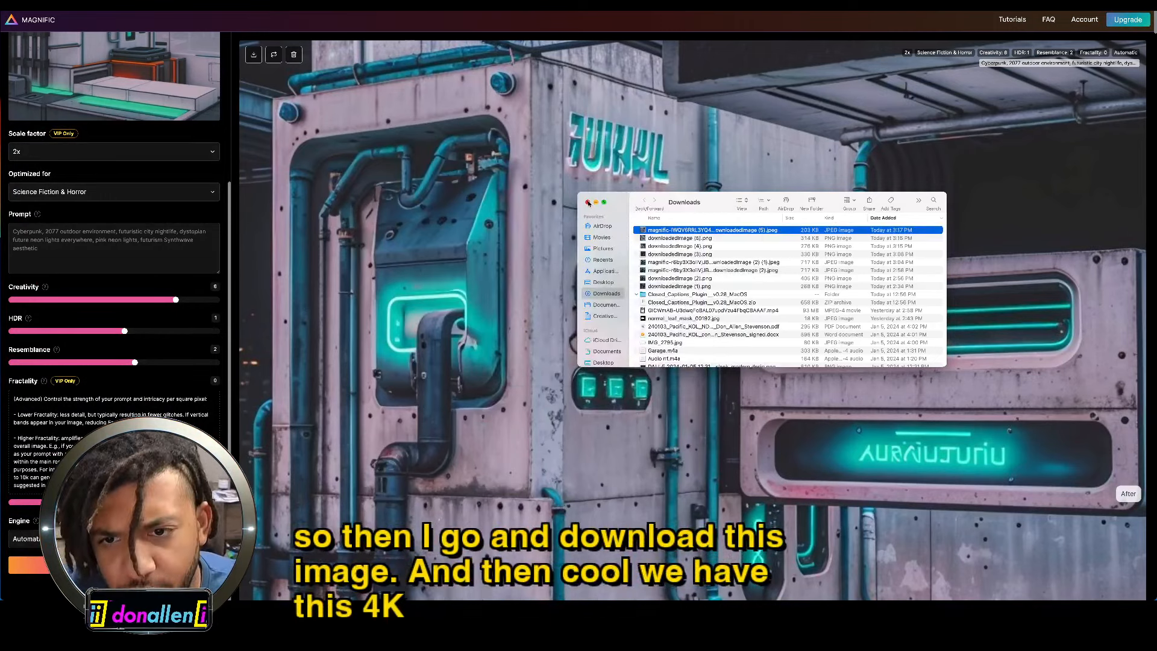
{"action": "left_click", "coordinate": [588, 202]}
Step: Set the scale factor to 4x, HDR to -2 and Resemblance to -1, and run the upscale again
{"action": "left_click", "coordinate": [54, 153]}
{"action": "left_click", "coordinate": [36, 164]}
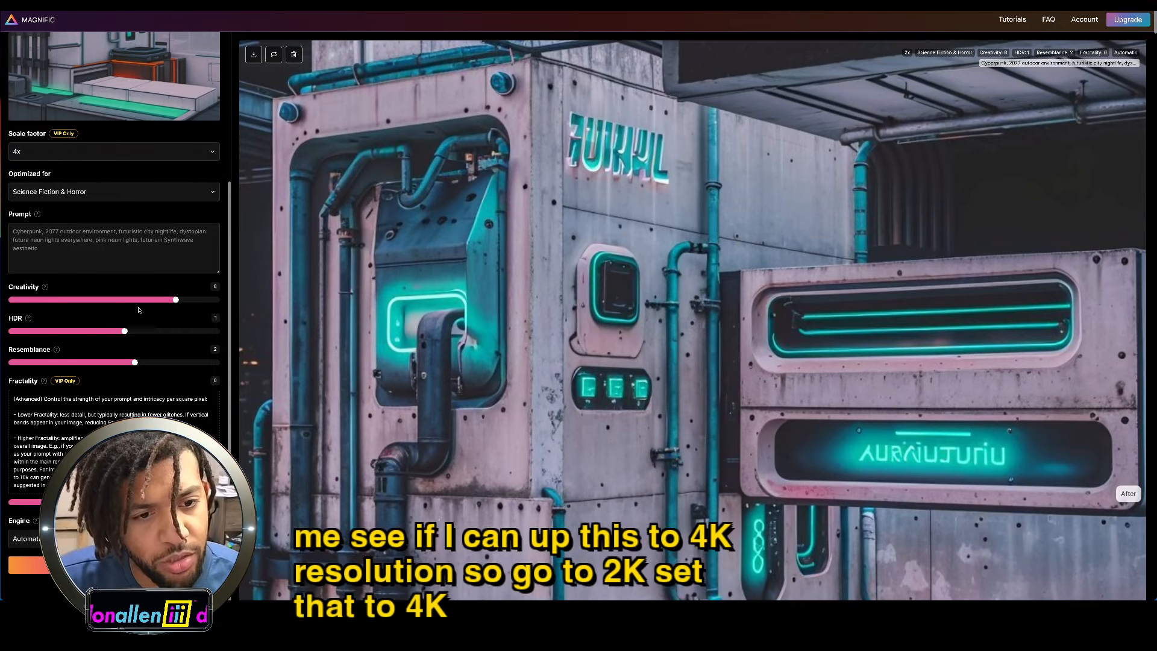
{"action": "left_click_drag", "start_coordinate": [135, 362], "coordinate": [93, 331]}
{"action": "left_click", "coordinate": [25, 565]}
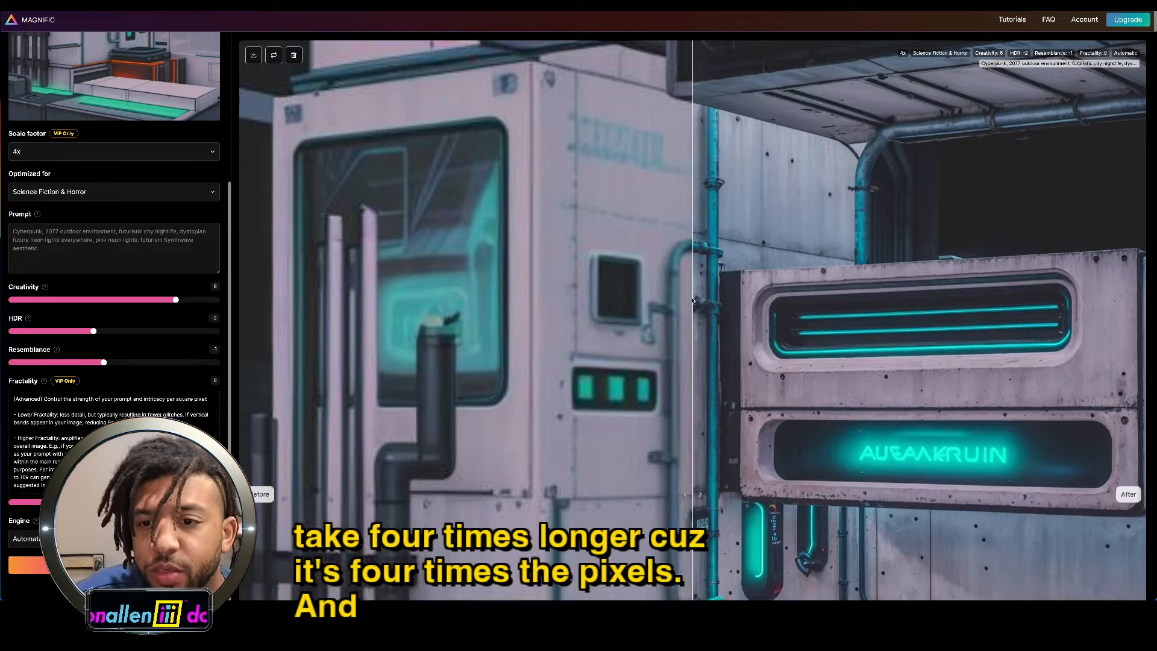
Step: Compare the 4x upscale with its input around the pipes and wall panels
{"action": "scroll", "coordinate": [691, 313], "scroll_direction": "down", "scroll_amount": 1}
{"action": "left_click_drag", "start_coordinate": [692, 314], "coordinate": [889, 361]}
{"action": "left_click_drag", "start_coordinate": [768, 362], "coordinate": [536, 362]}
{"action": "scroll", "coordinate": [536, 302], "scroll_direction": "up", "scroll_amount": 1}
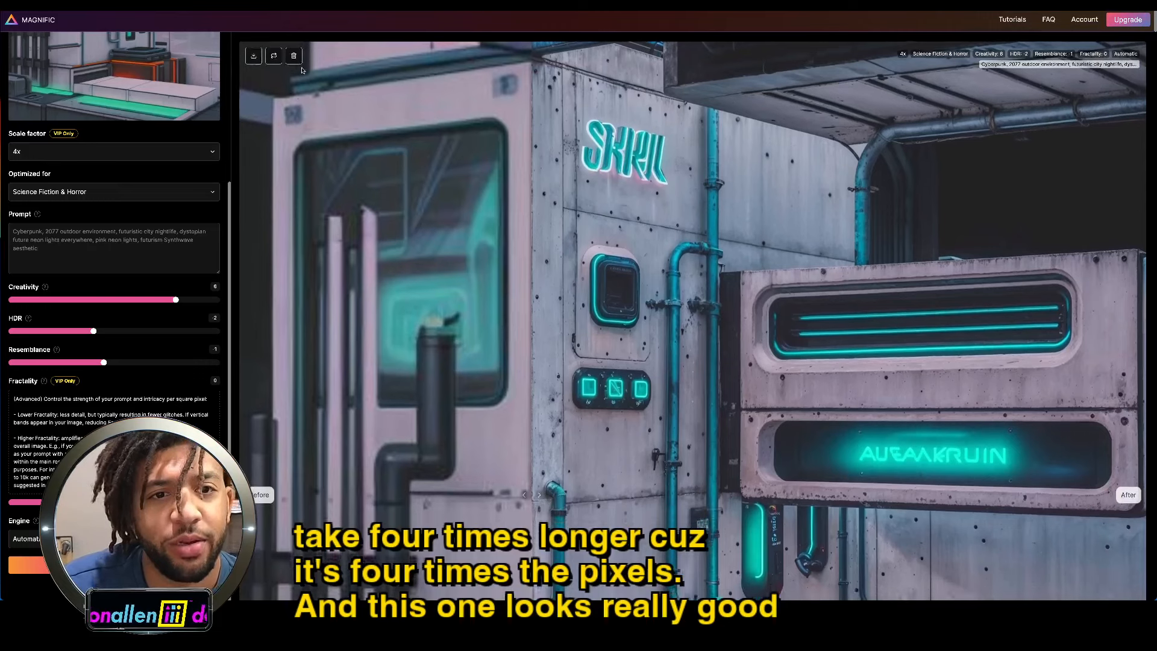
Step: Download the 4x upscaled image and open it from the Downloads folder in Adobe Photoshop 2024
{"action": "left_click", "coordinate": [254, 56]}
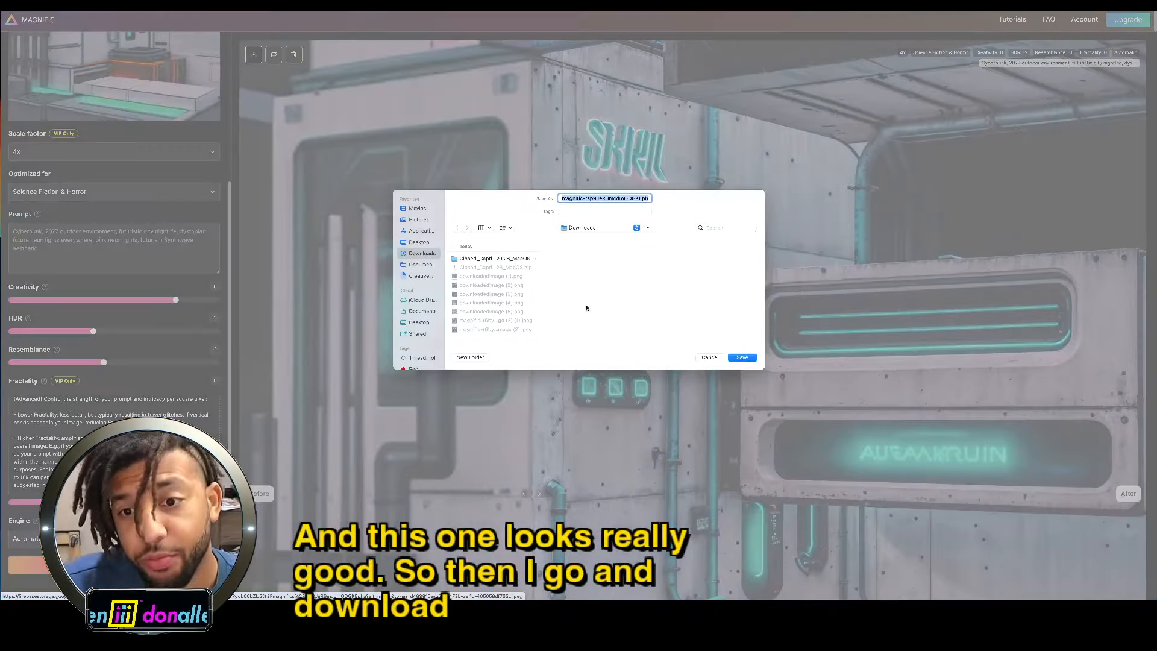
{"action": "left_click", "coordinate": [742, 357]}
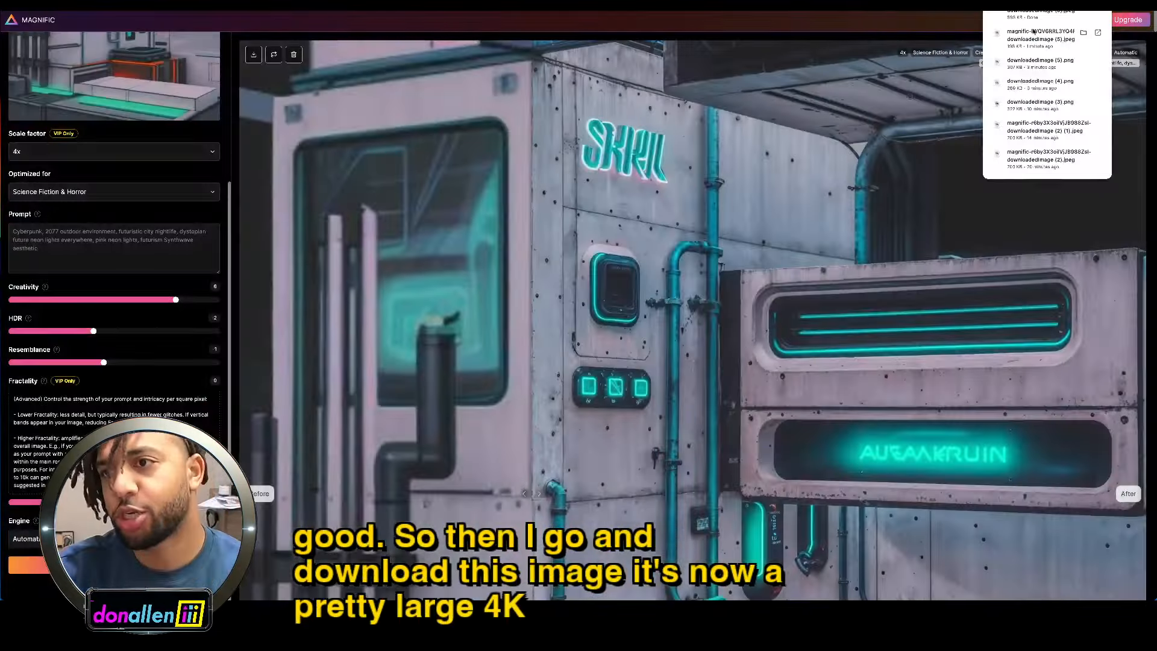
{"action": "left_click", "coordinate": [1092, 12]}
{"action": "right_click", "coordinate": [737, 230]}
{"action": "mouse_move", "coordinate": [789, 245]}
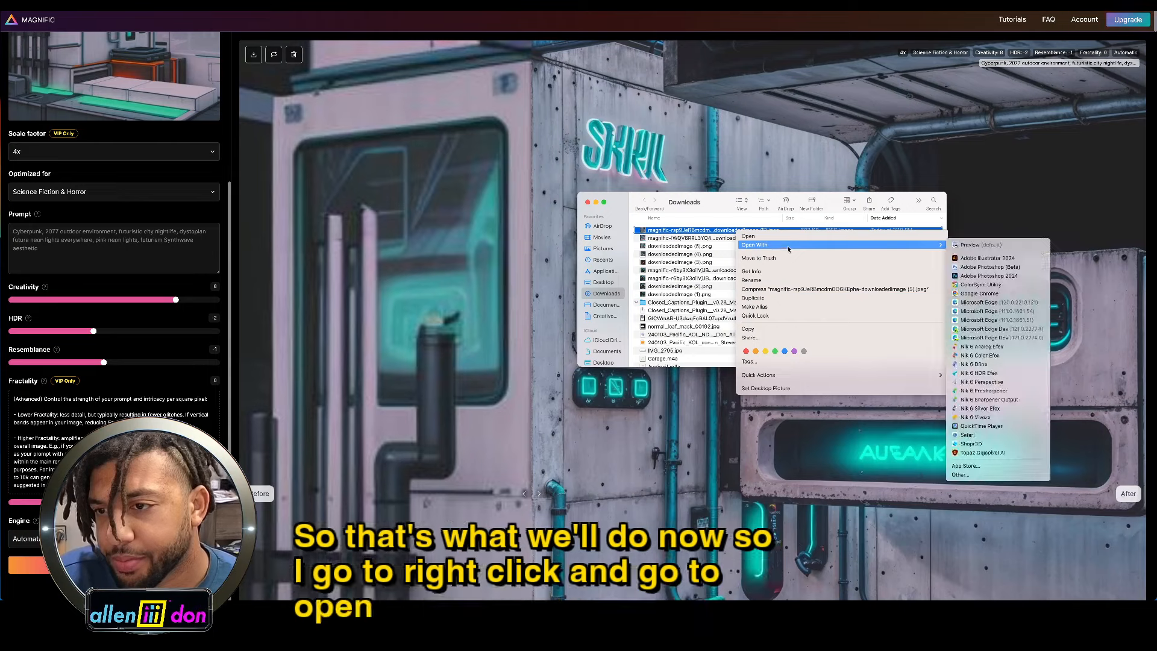
{"action": "left_click", "coordinate": [993, 279]}
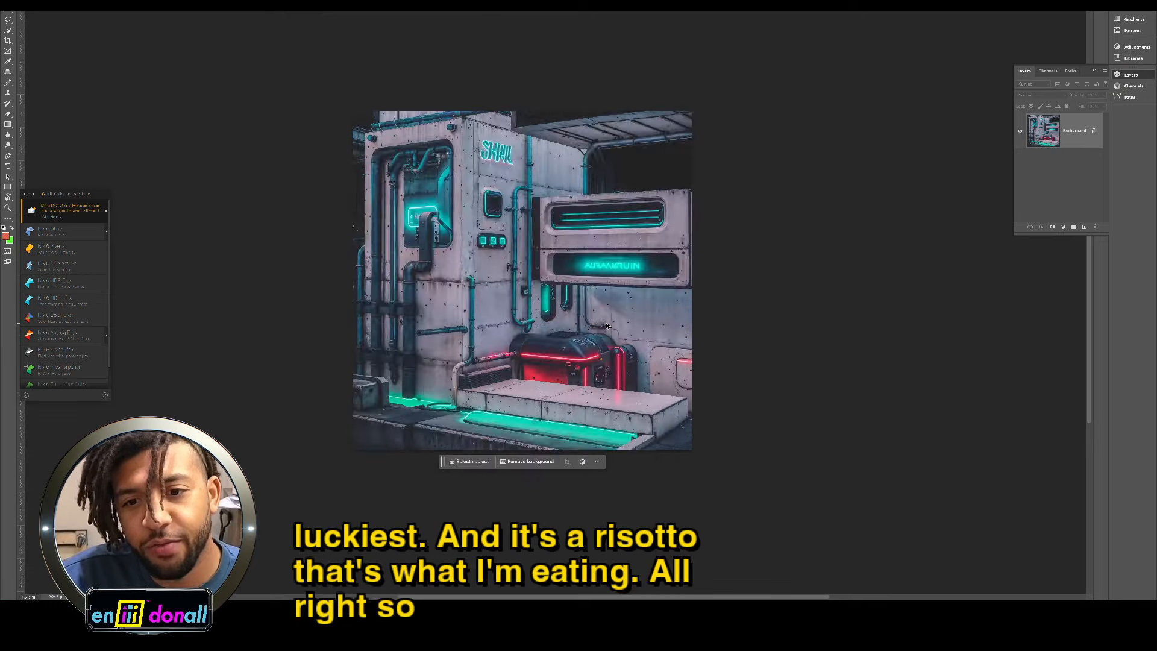
Step: Move the floating Nik Collection panel aside to clear the close view of the glowing lettering on the wall panel
{"action": "scroll", "coordinate": [605, 313], "scroll_direction": "up", "scroll_amount": 5, "text": "alt"}
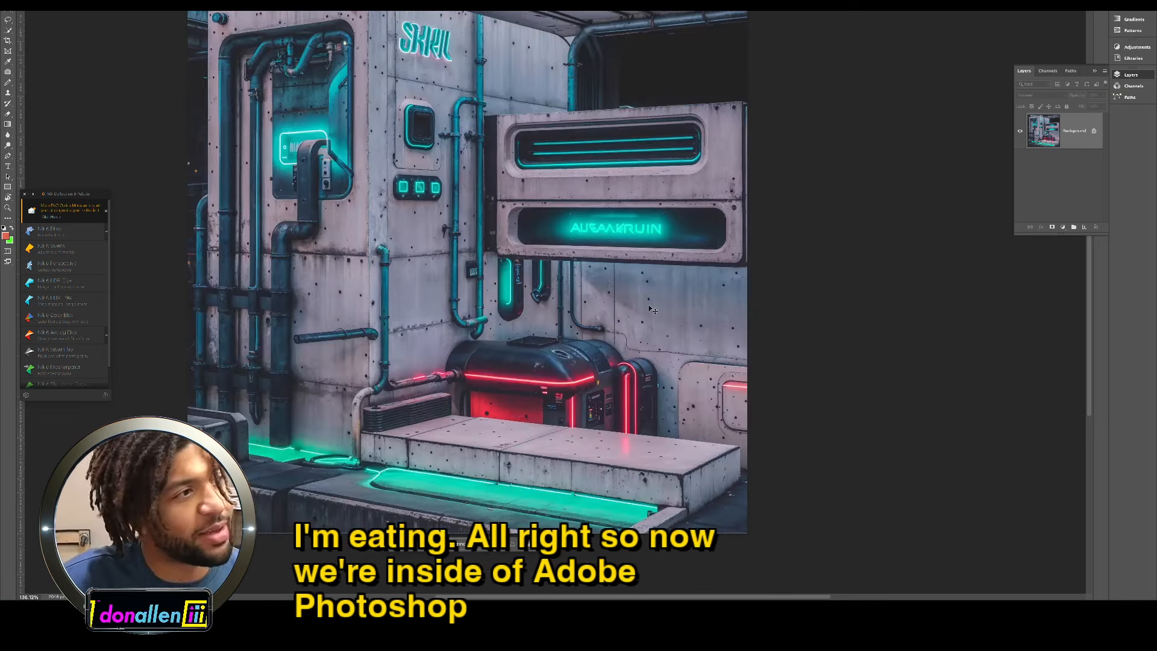
{"action": "scroll", "coordinate": [770, 248], "scroll_direction": "down", "scroll_amount": 1}
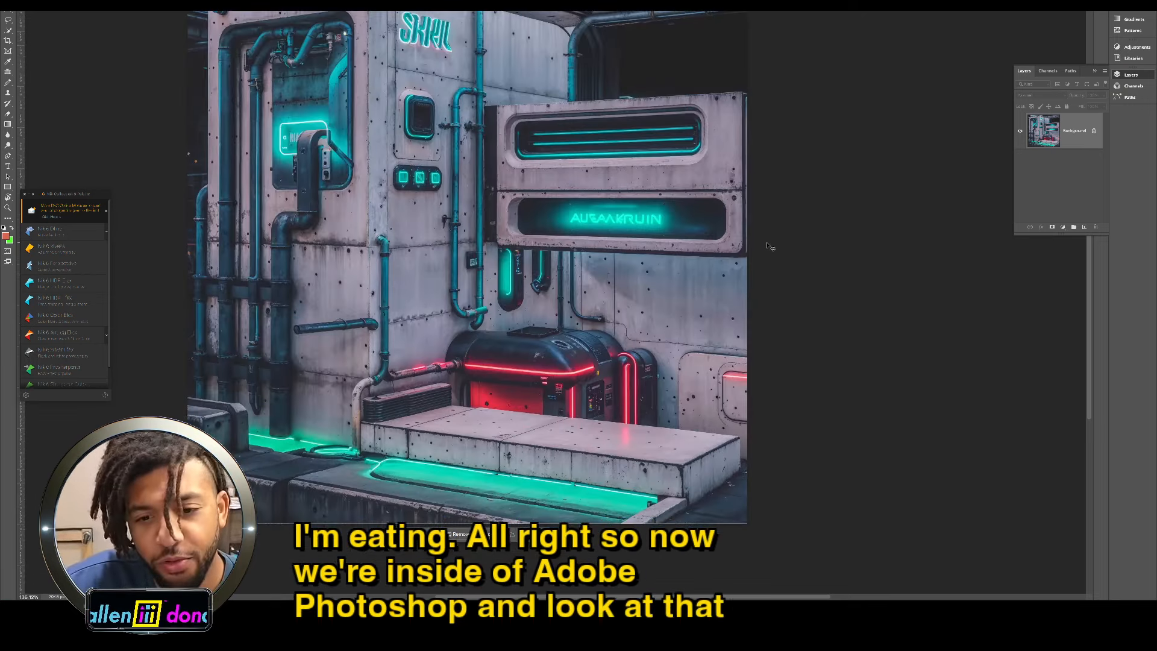
{"action": "scroll", "coordinate": [770, 247], "scroll_direction": "up", "scroll_amount": 2}
{"action": "scroll", "coordinate": [782, 248], "scroll_direction": "left", "scroll_amount": 5}
{"action": "scroll", "coordinate": [782, 248], "scroll_direction": "left", "scroll_amount": 4}
{"action": "scroll", "coordinate": [844, 250], "scroll_direction": "right", "scroll_amount": 1}
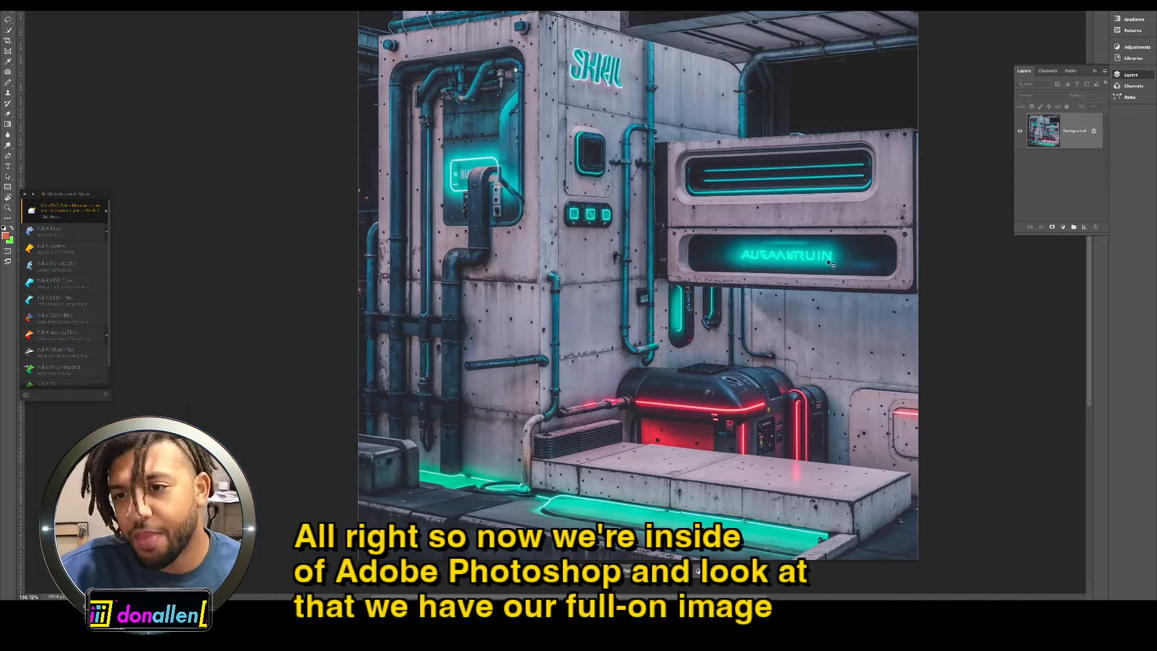
{"action": "scroll", "coordinate": [896, 252], "scroll_direction": "up", "scroll_amount": 6, "text": "alt"}
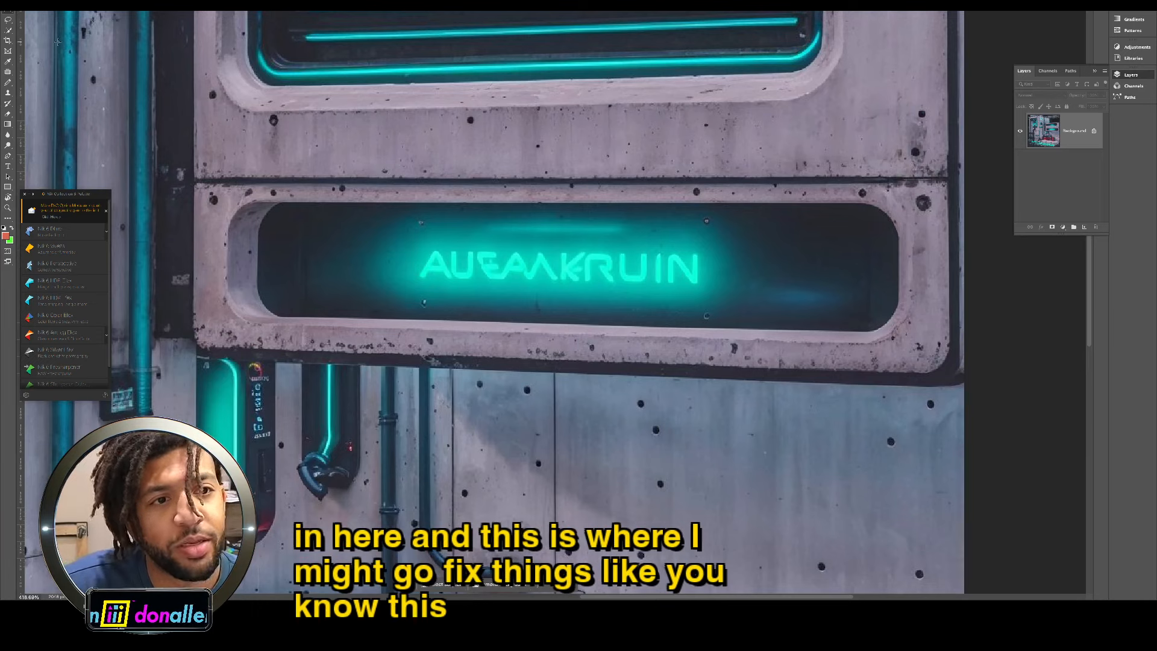
{"action": "left_click_drag", "start_coordinate": [31, 195], "coordinate": [10, 319]}
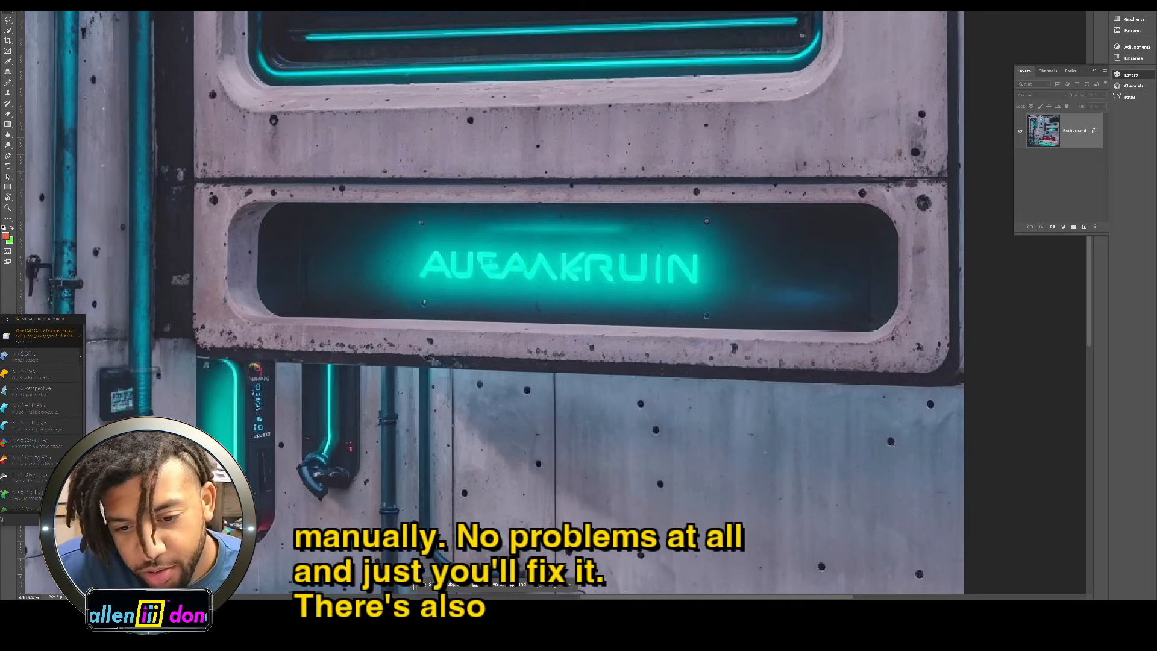
Step: Replace the glowing lettering on the lower wall panel using Generative Fill with no prompt, and close the Discover tutorial window
{"action": "left_click_drag", "start_coordinate": [409, 241], "coordinate": [707, 291]}
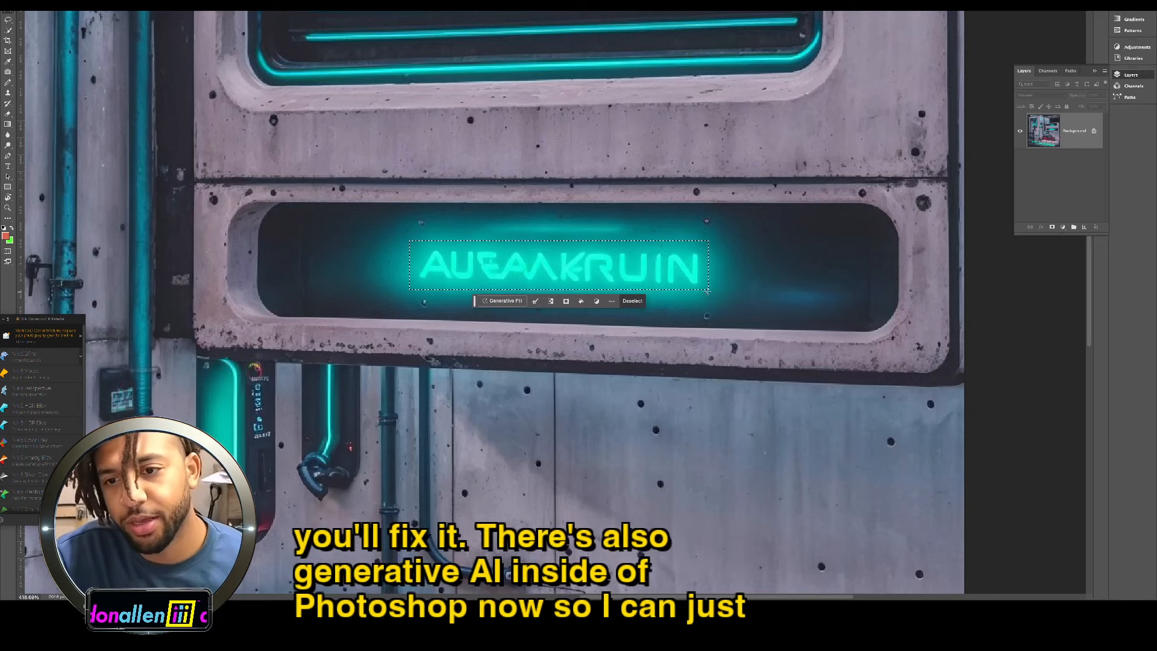
{"action": "left_click", "coordinate": [502, 301]}
{"action": "left_click", "coordinate": [652, 337]}
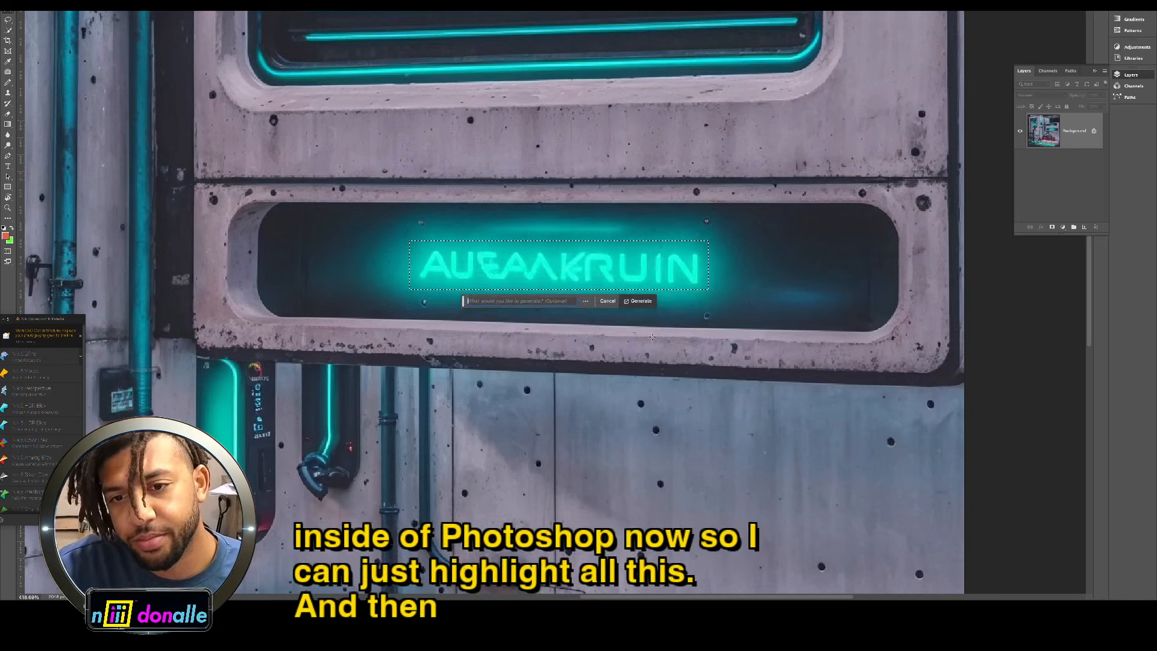
{"action": "left_click", "coordinate": [639, 301]}
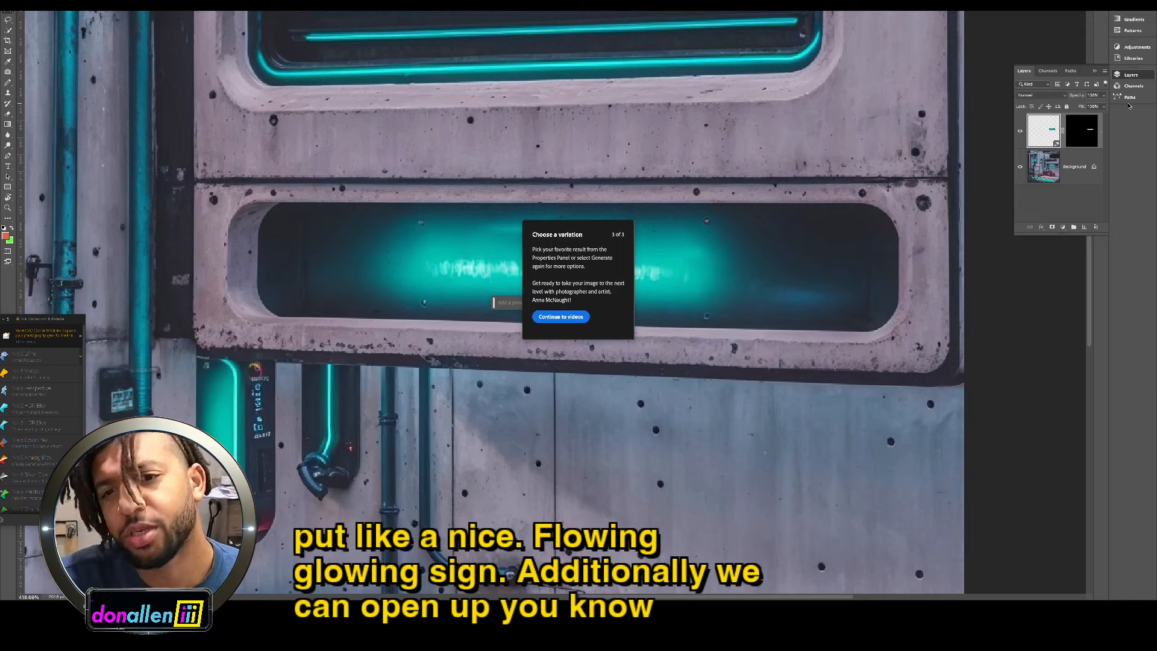
{"action": "left_click", "coordinate": [561, 317]}
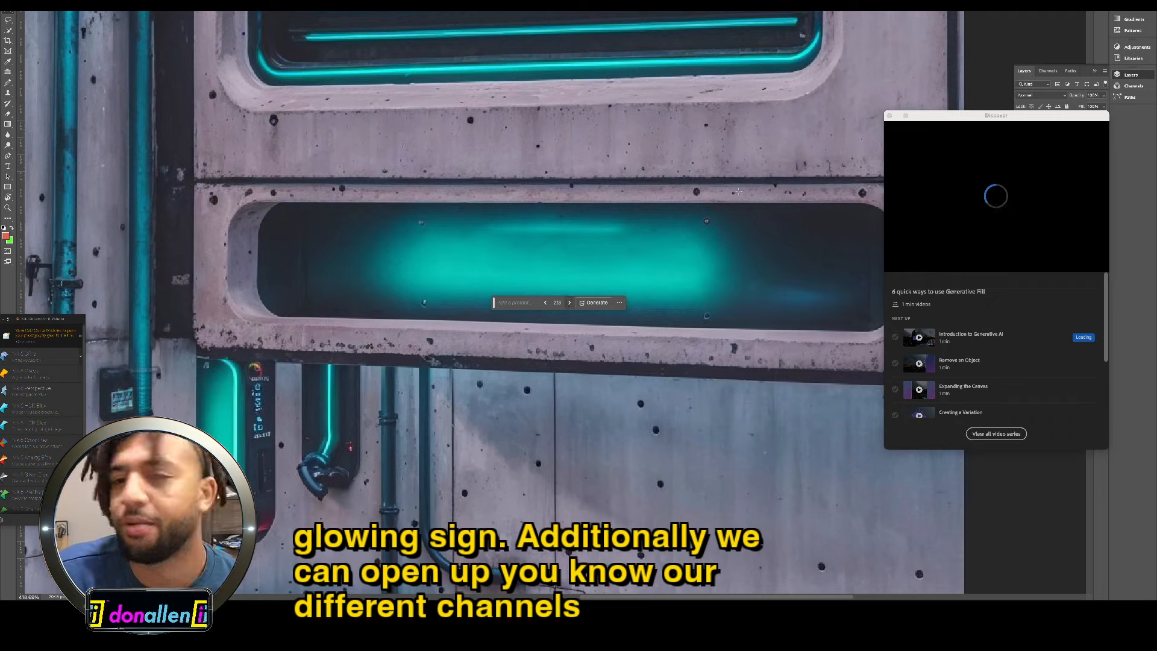
{"action": "left_click", "coordinate": [889, 115]}
Step: Show the Libraries panel, make it taller, and browse the saved logos
{"action": "scroll", "coordinate": [554, 271], "scroll_direction": "down", "scroll_amount": 5, "text": "alt"}
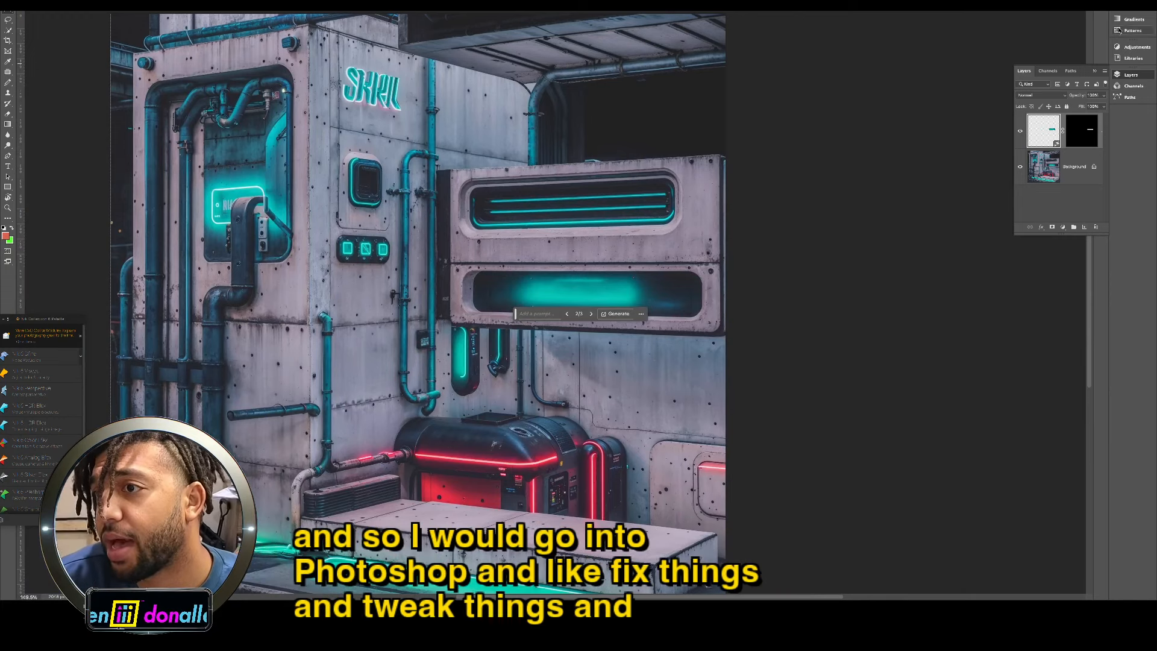
{"action": "left_click", "coordinate": [310, 2]}
{"action": "mouse_move", "coordinate": [282, 2]}
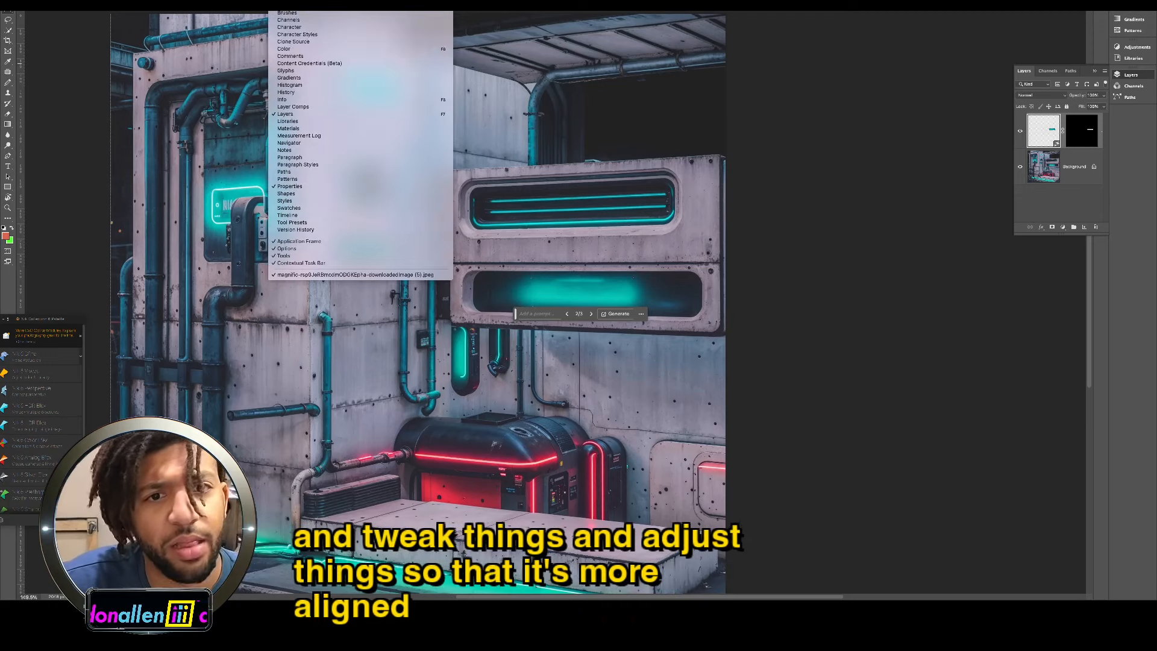
{"action": "left_click", "coordinate": [307, 122]}
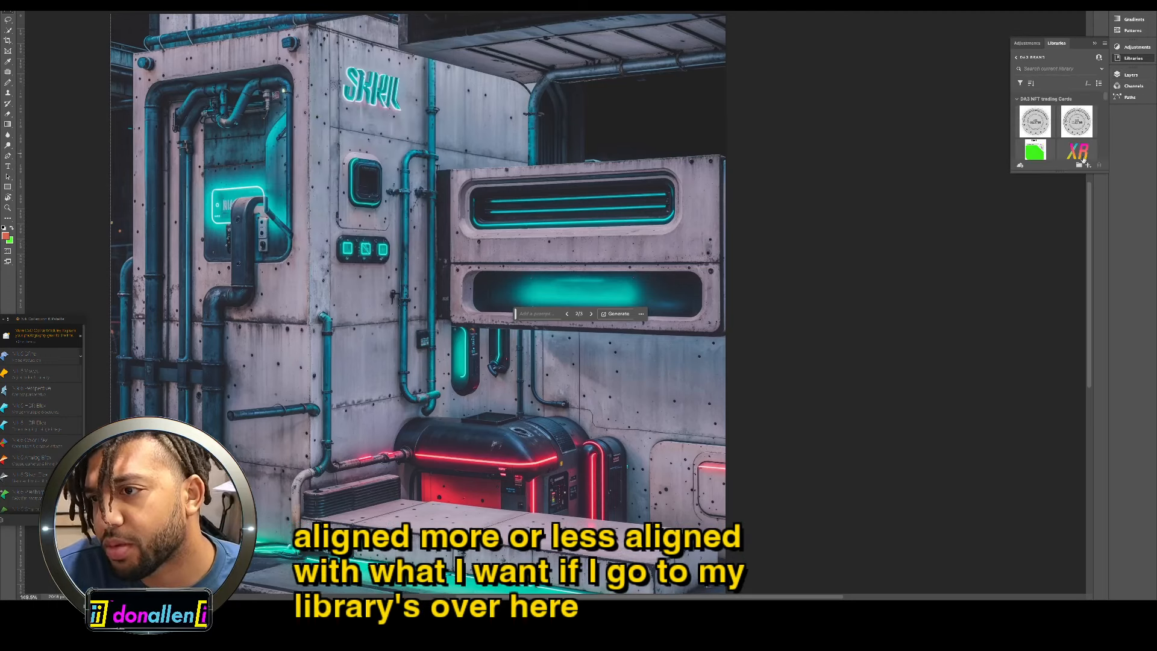
{"action": "left_click_drag", "start_coordinate": [1071, 173], "coordinate": [1071, 309]}
{"action": "scroll", "coordinate": [1054, 241], "scroll_direction": "down", "scroll_amount": 5}
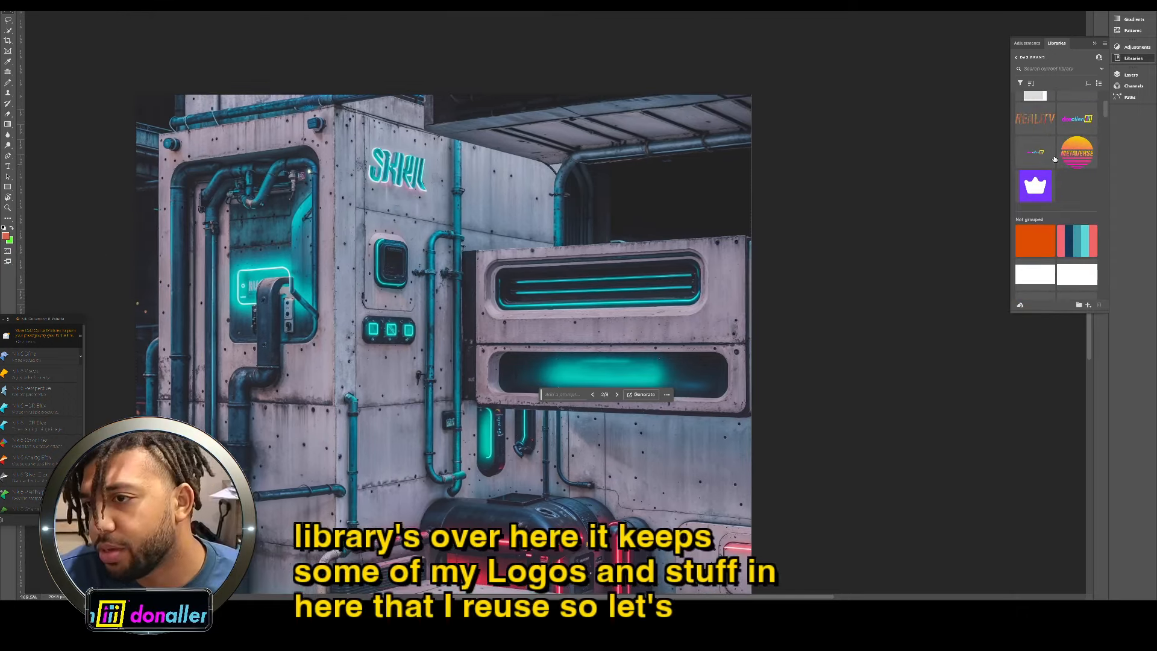
Step: Place the colour logo from the library on the glowing lower wall panel and scale it down to fit inside
{"action": "left_click_drag", "start_coordinate": [1076, 121], "coordinate": [578, 162]}
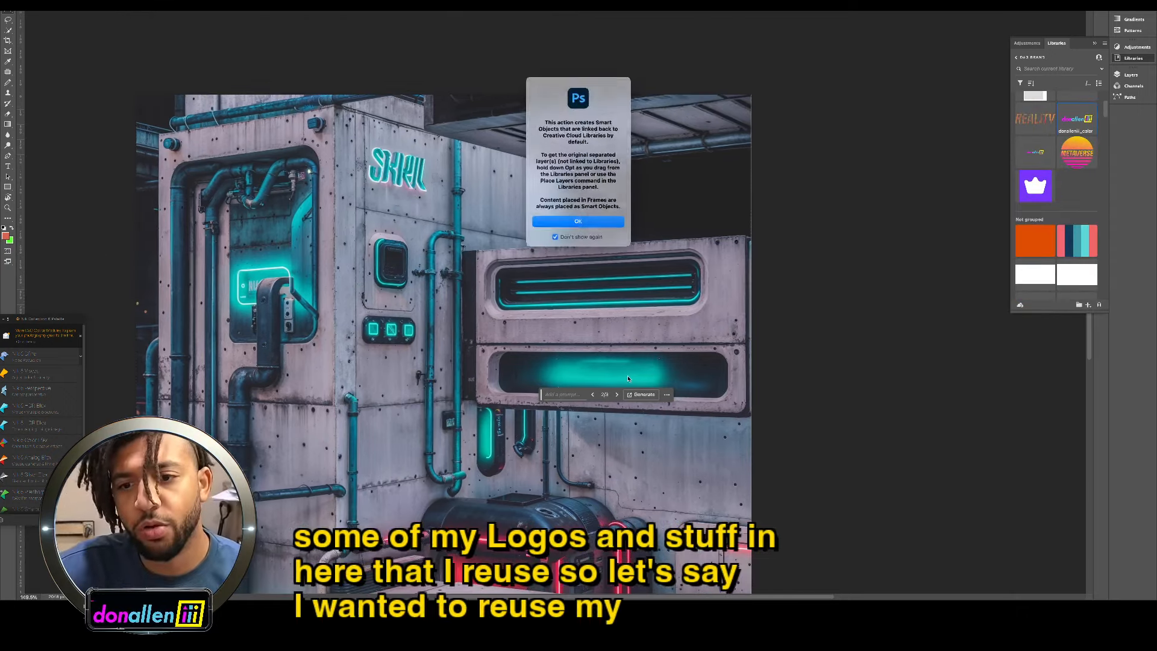
{"action": "left_click", "coordinate": [580, 221]}
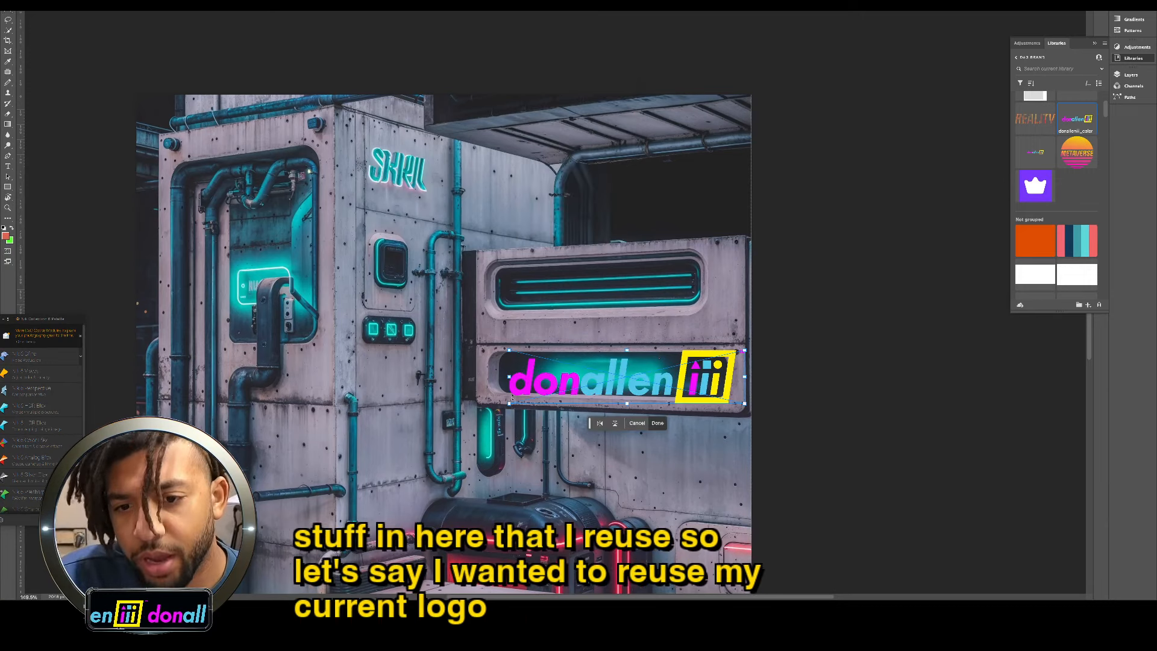
{"action": "left_click_drag", "start_coordinate": [509, 403], "coordinate": [529, 399]}
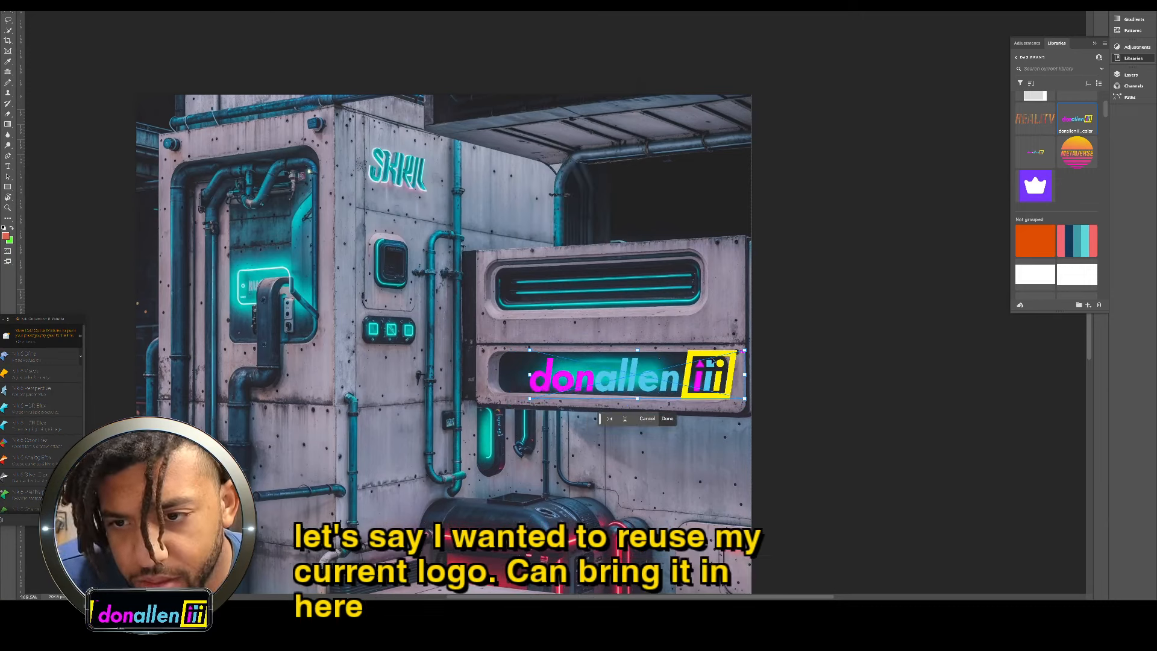
{"action": "left_click_drag", "start_coordinate": [745, 350], "coordinate": [688, 394]}
{"action": "left_click_drag", "start_coordinate": [664, 366], "coordinate": [680, 361]}
{"action": "mouse_move", "coordinate": [544, 392]}
{"action": "left_mouse_down"}
{"action": "mouse_move", "coordinate": [544, 361]}
{"action": "mouse_move", "coordinate": [533, 382]}
{"action": "left_mouse_up"}
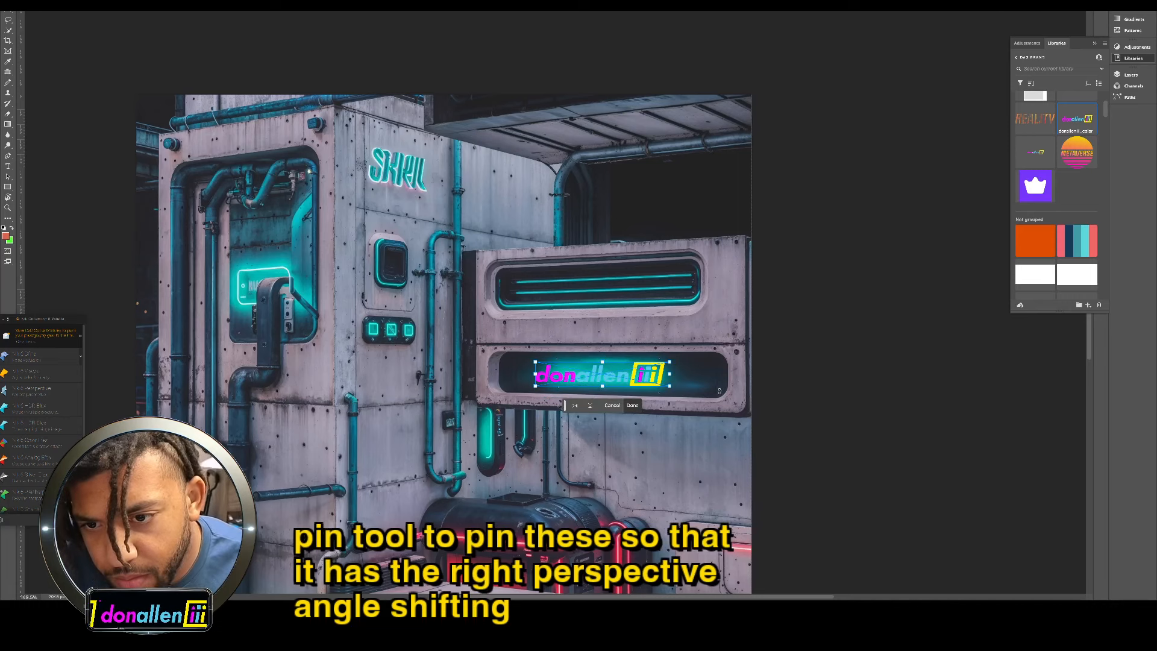
{"action": "left_click_drag", "start_coordinate": [671, 389], "coordinate": [679, 359]}
{"action": "key", "text": "ctrl+z"}
{"action": "key", "text": "ctrl+z"}
{"action": "key", "text": "ctrl+z"}
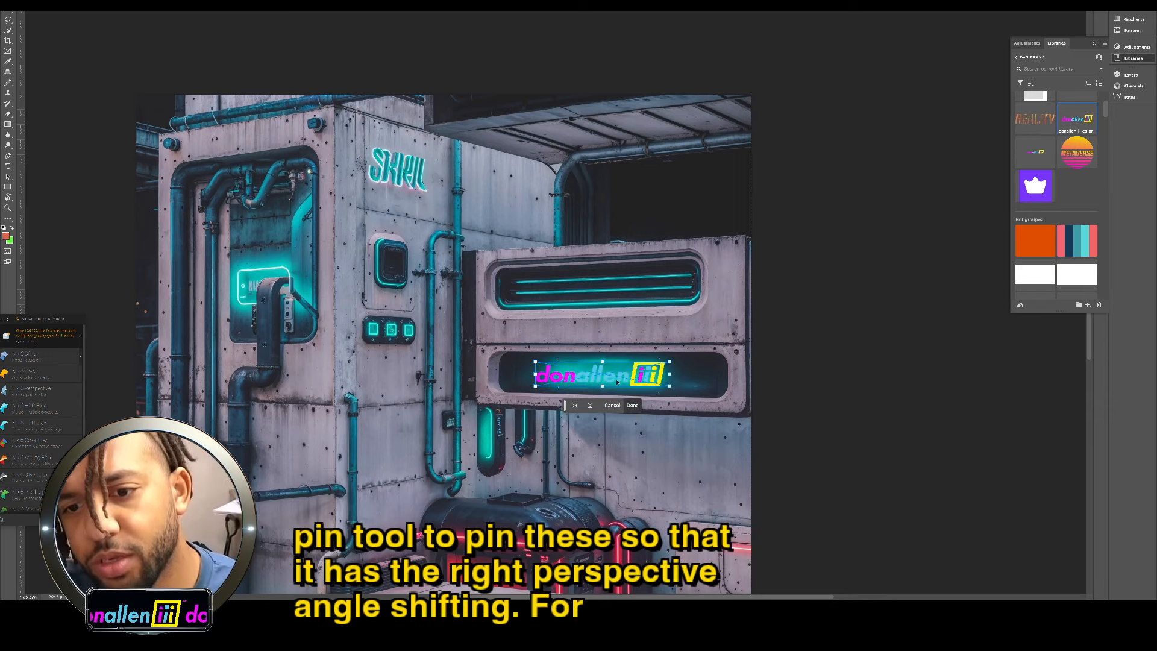
Step: Commit the logo placement and set the logo layer's blend mode to Linear Dodge (Add)
{"action": "key", "text": "Return"}
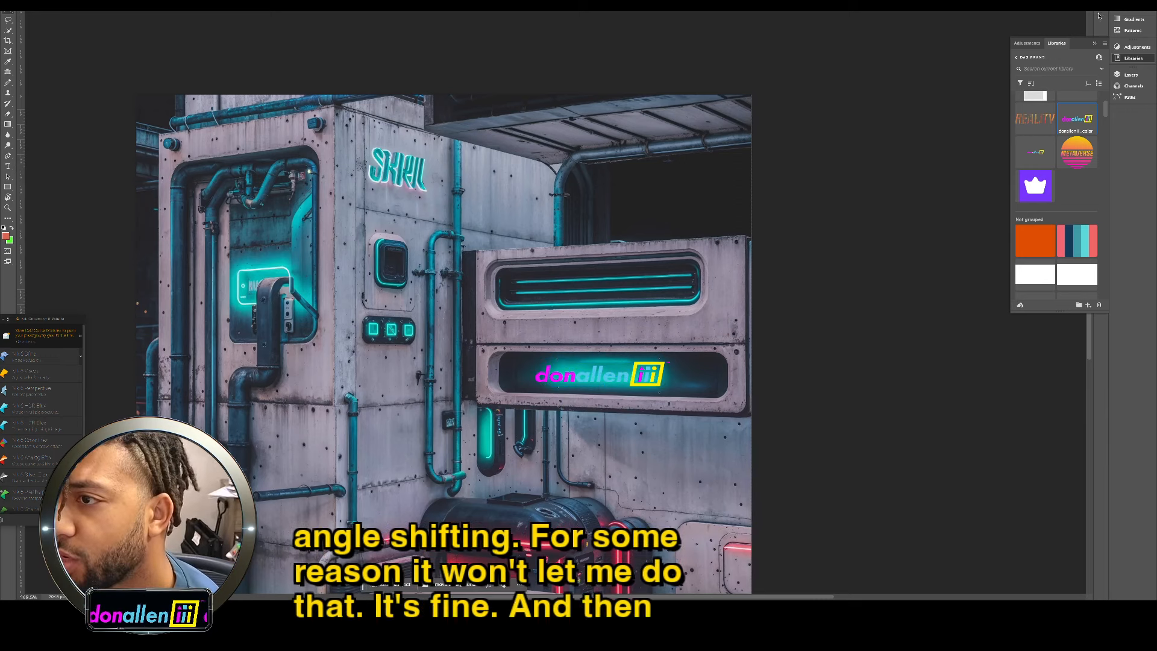
{"action": "left_click", "coordinate": [1132, 73]}
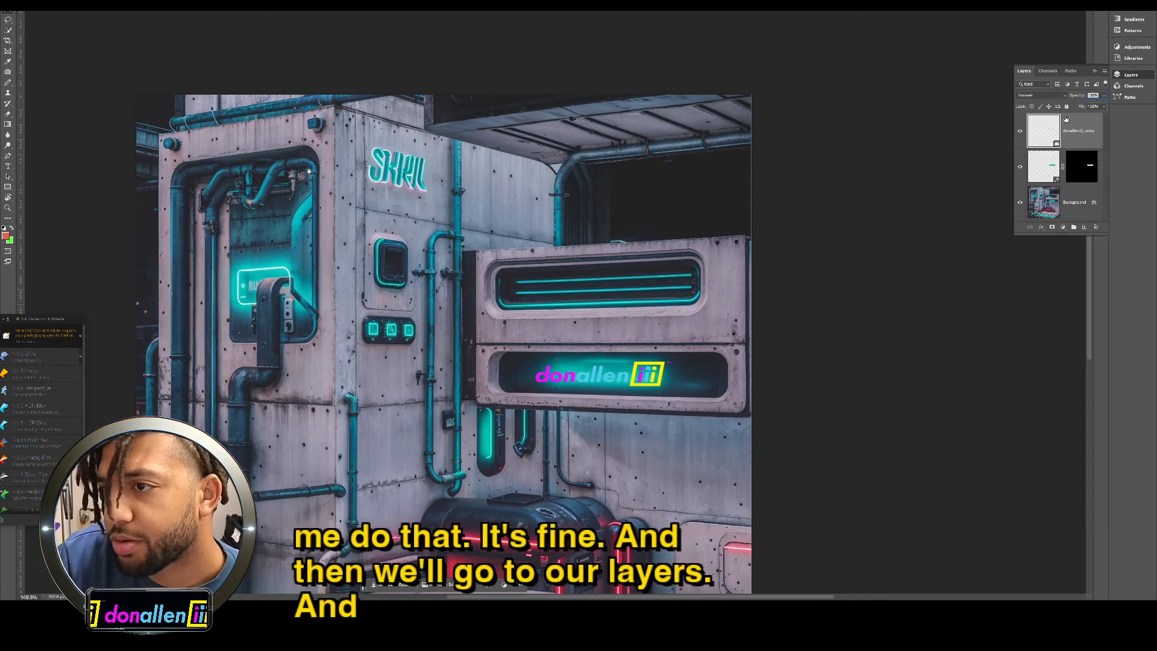
{"action": "left_click", "coordinate": [1033, 95]}
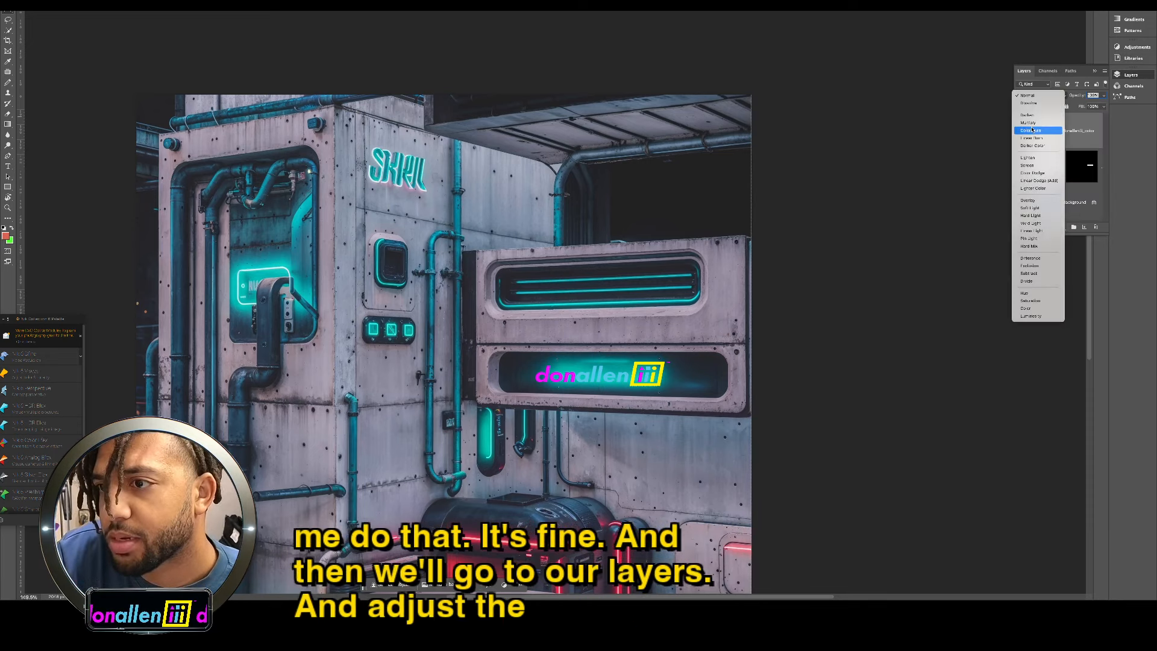
{"action": "left_click", "coordinate": [1032, 180]}
Step: Examine the blended logo and the rest of the retouched building image
{"action": "scroll", "coordinate": [552, 338], "scroll_direction": "down", "scroll_amount": 2}
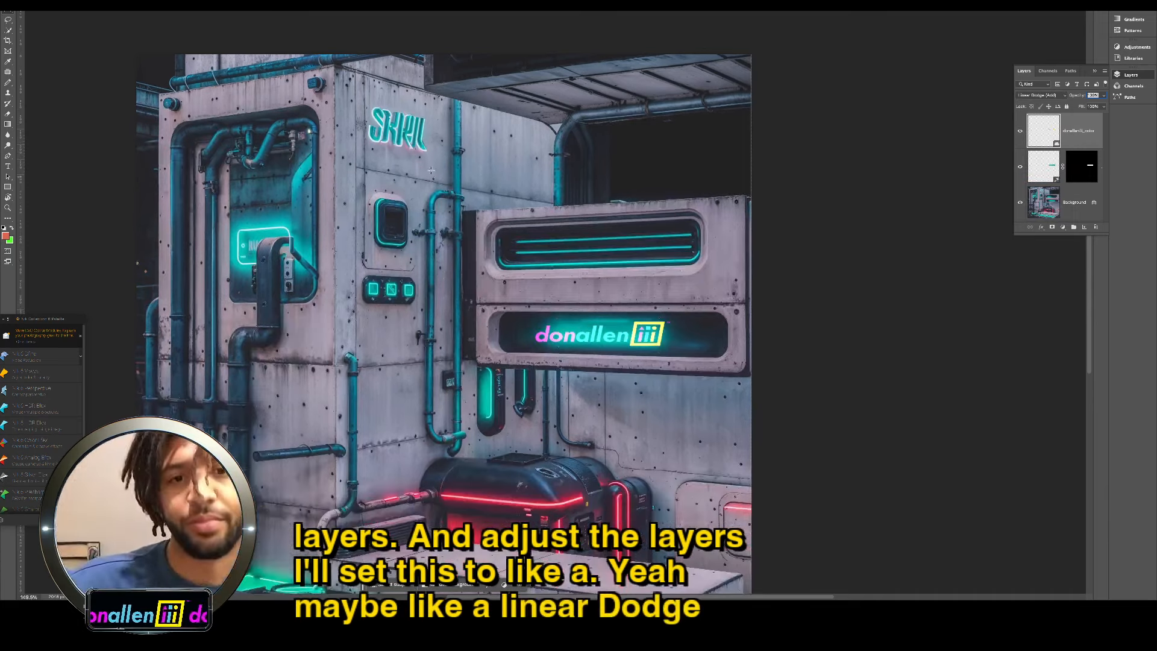
{"action": "scroll", "coordinate": [443, 324], "scroll_direction": "up", "scroll_amount": 1}
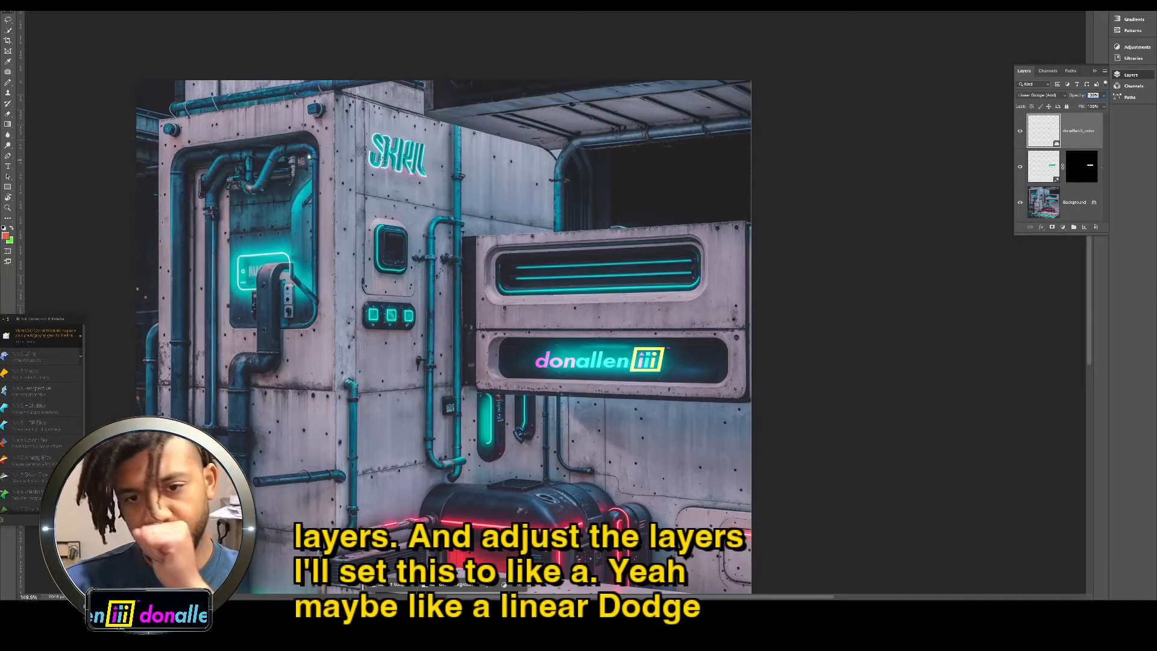
{"action": "scroll", "coordinate": [392, 175], "scroll_direction": "left", "scroll_amount": 10}
{"action": "scroll", "coordinate": [411, 200], "scroll_direction": "down", "scroll_amount": 5}
{"action": "scroll", "coordinate": [411, 200], "scroll_direction": "right", "scroll_amount": 7}
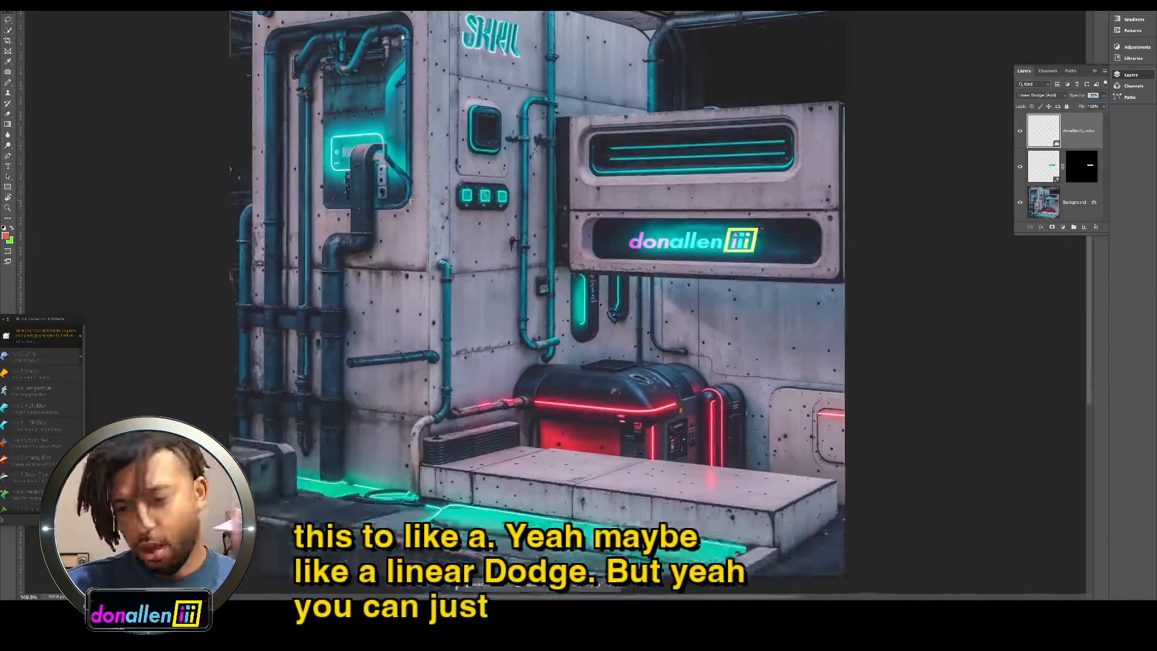
{"action": "scroll", "coordinate": [411, 200], "scroll_direction": "right", "scroll_amount": 8}
{"action": "scroll", "coordinate": [411, 200], "scroll_direction": "down", "scroll_amount": 2}
{"action": "scroll", "coordinate": [411, 200], "scroll_direction": "left", "scroll_amount": 5}
{"action": "scroll", "coordinate": [415, 192], "scroll_direction": "up", "scroll_amount": 3}
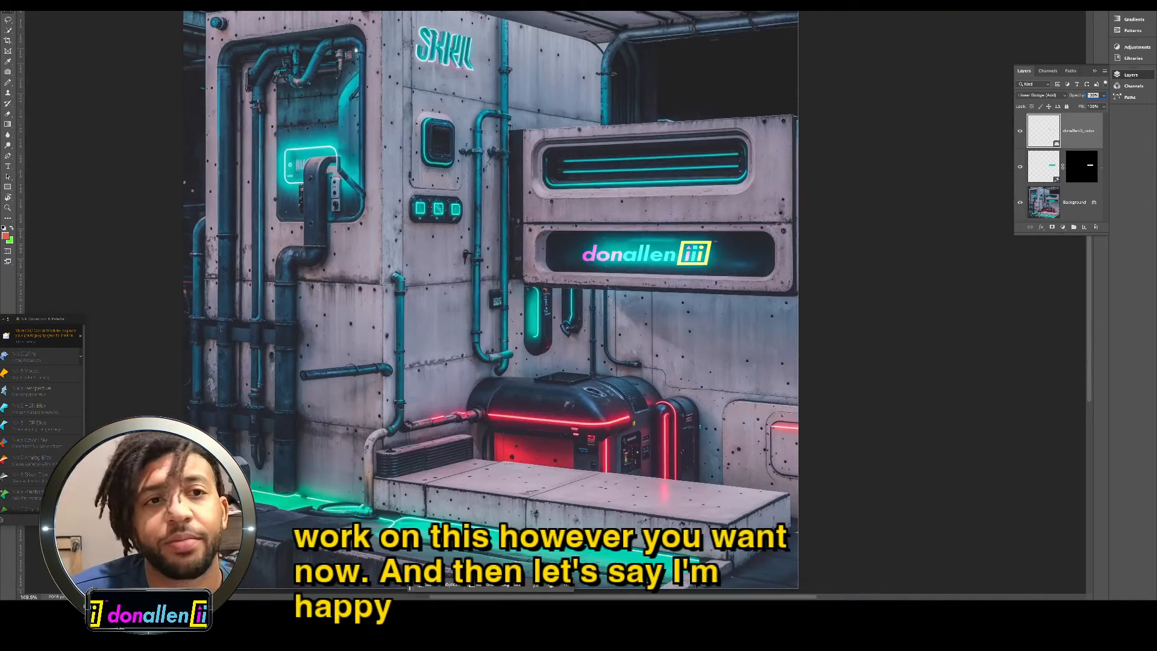
{"action": "left_click", "coordinate": [75, 1]}
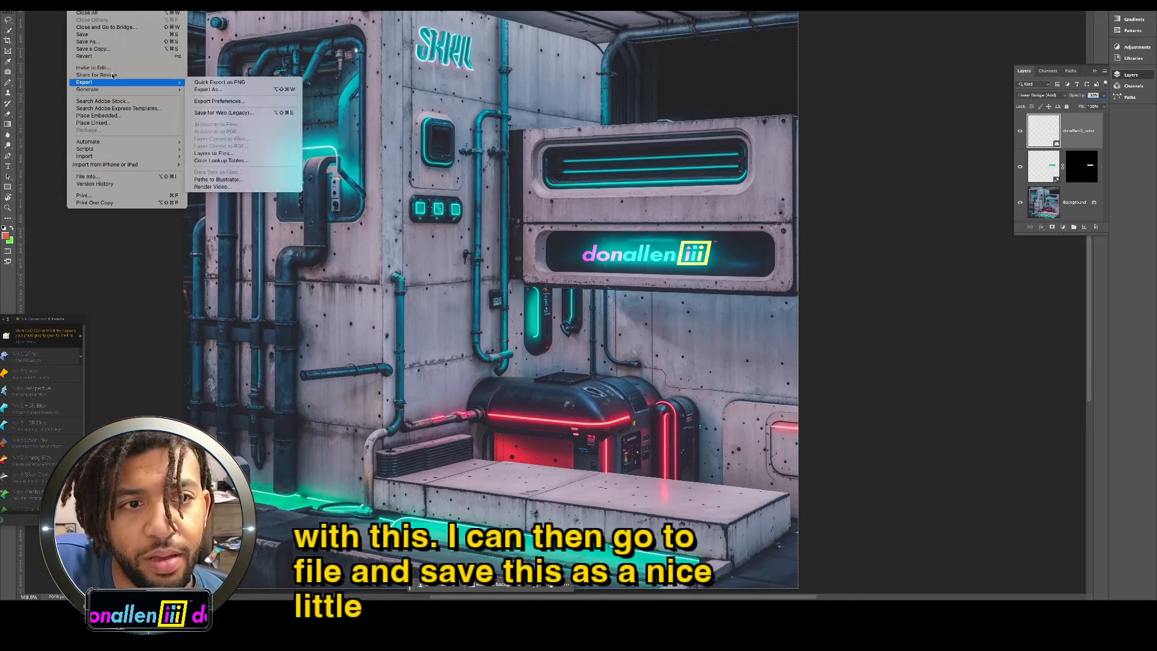
{"action": "left_click", "coordinate": [116, 37]}
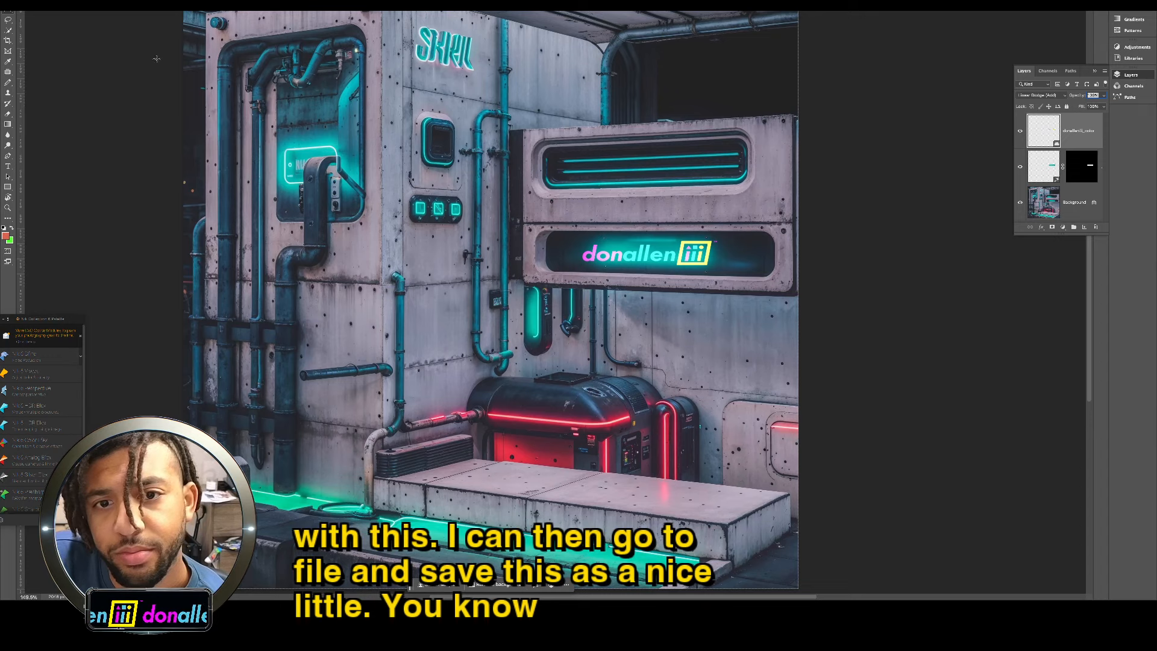
{"action": "left_click", "coordinate": [594, 282]}
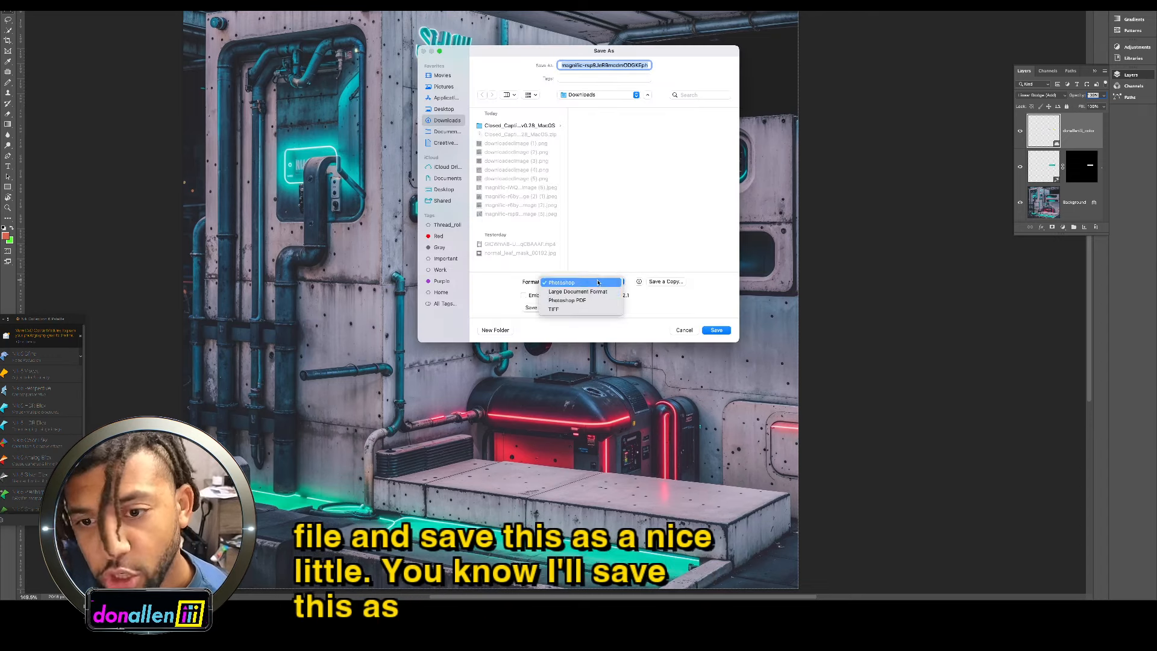
{"action": "left_click", "coordinate": [690, 331]}
{"action": "left_click", "coordinate": [690, 331]}
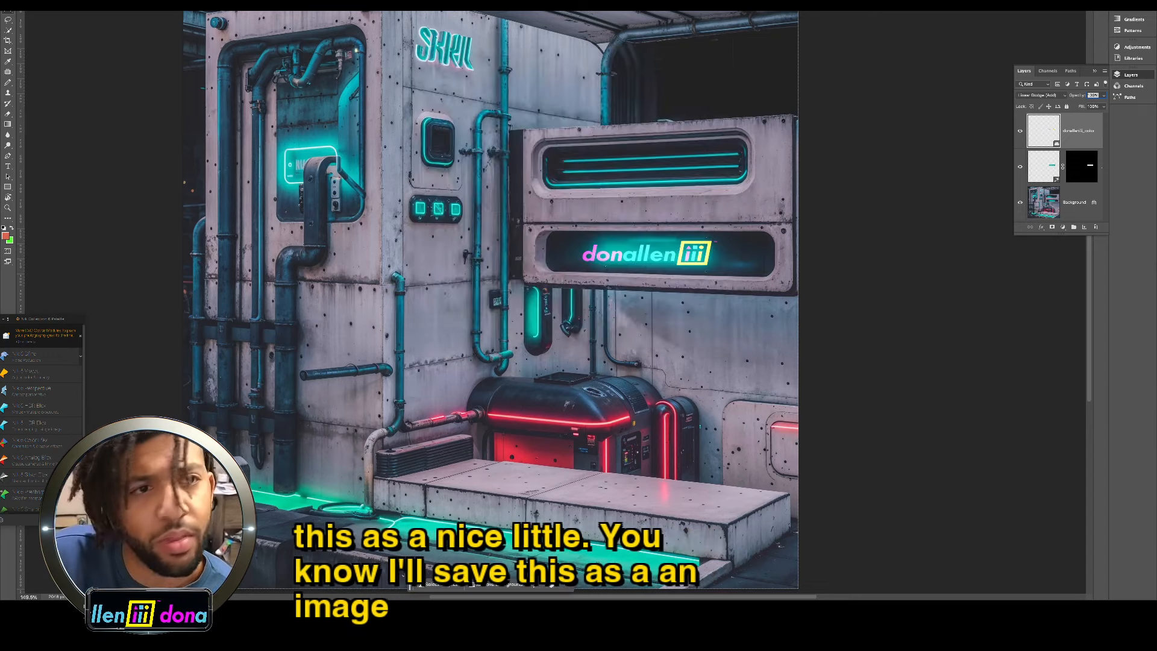
Step: Export the image as a JPG at 2048 x 2048 px and save it in the Pictures folder
{"action": "left_click", "coordinate": [76, 5]}
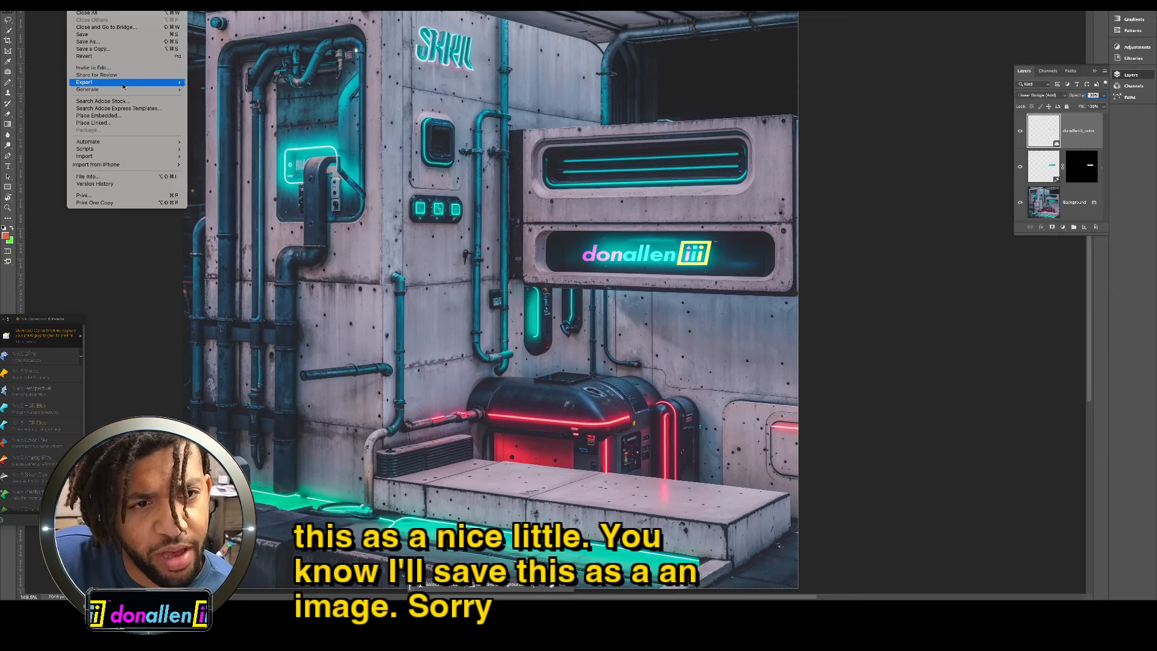
{"action": "mouse_move", "coordinate": [115, 83]}
{"action": "left_click", "coordinate": [223, 90]}
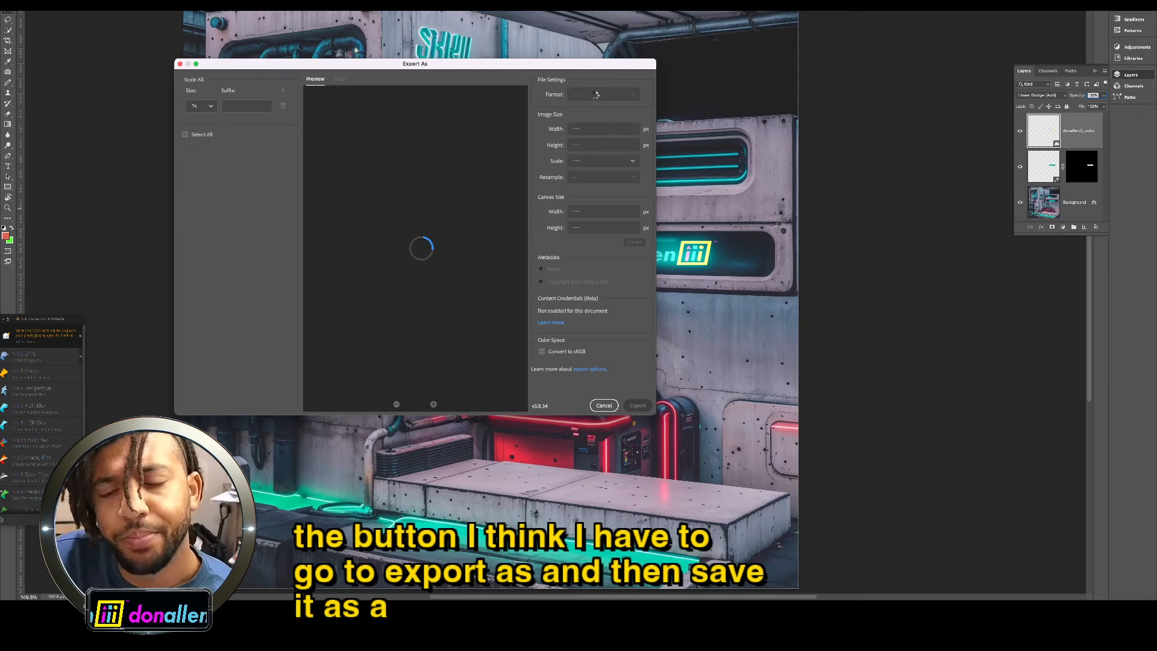
{"action": "left_click", "coordinate": [598, 95]}
{"action": "left_click", "coordinate": [587, 109]}
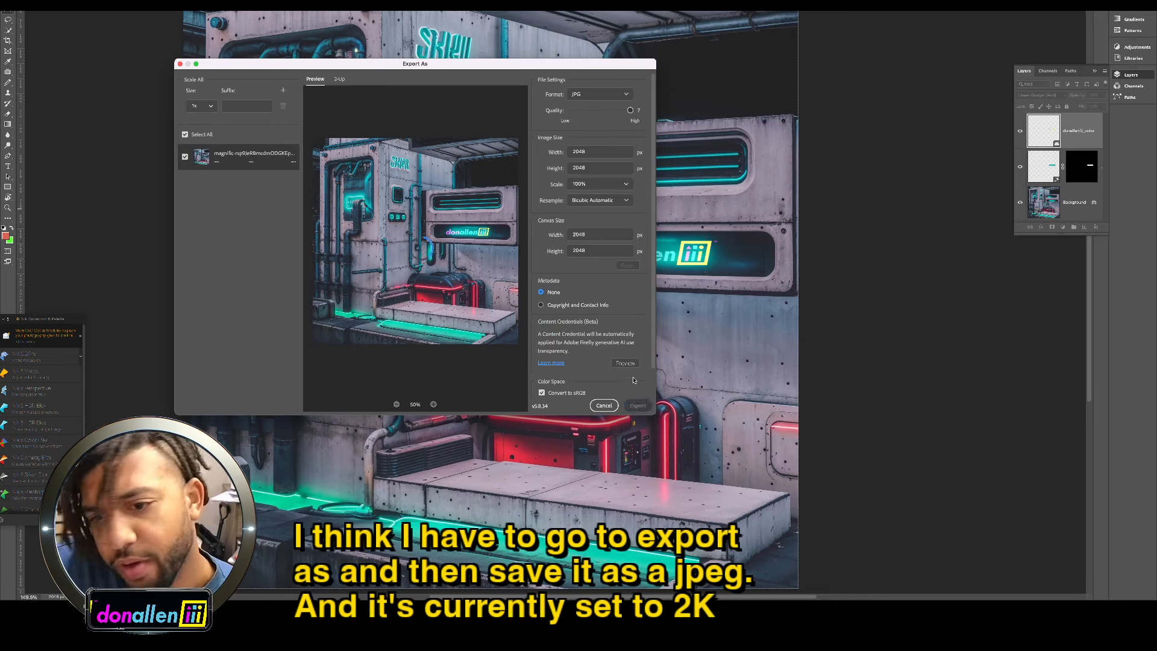
{"action": "left_click", "coordinate": [638, 405]}
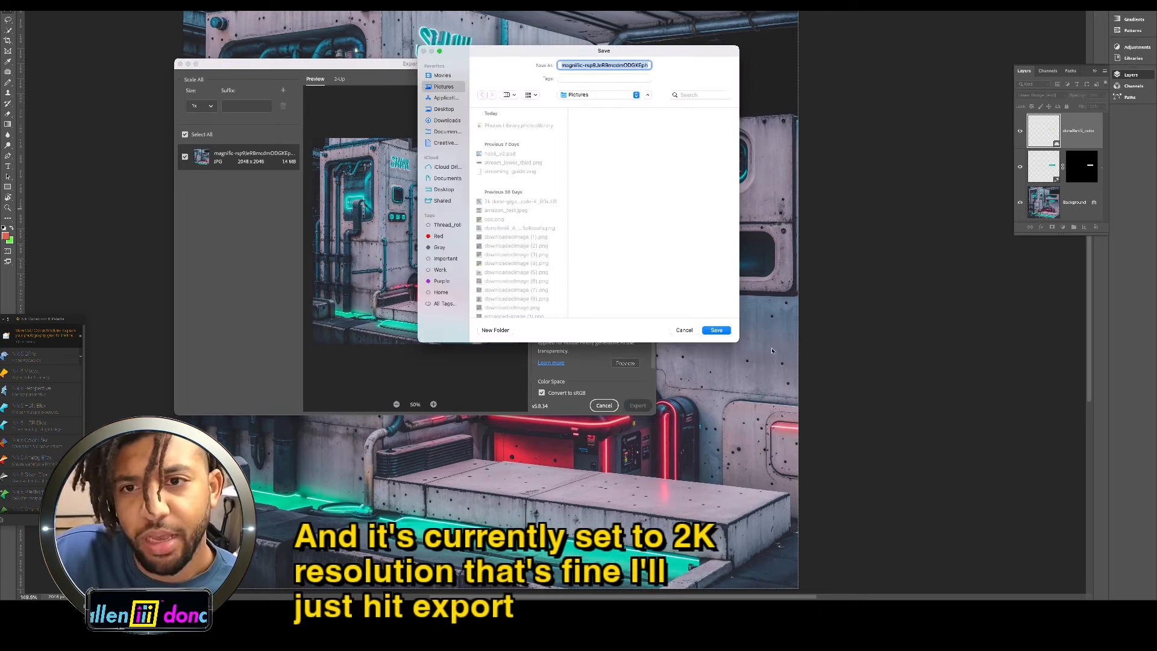
{"action": "left_click", "coordinate": [717, 330]}
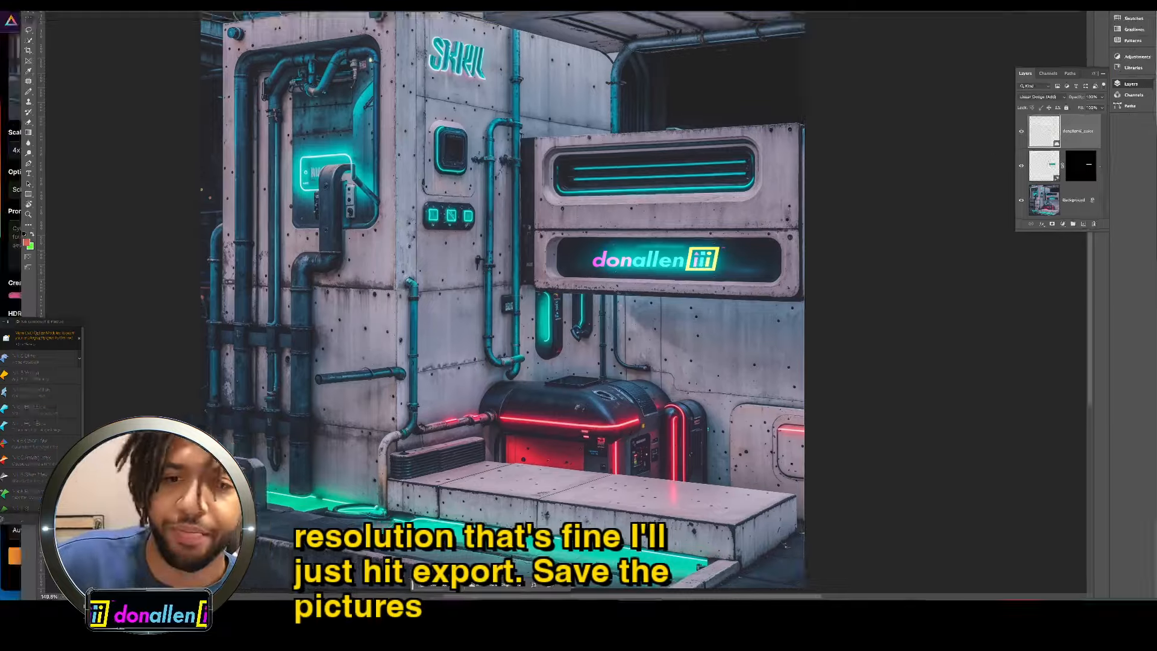
Step: Switch to MagicaVoxel, maximize its window and orbit the voxel building to a higher viewpoint
{"action": "key", "text": "ctrl+Up"}
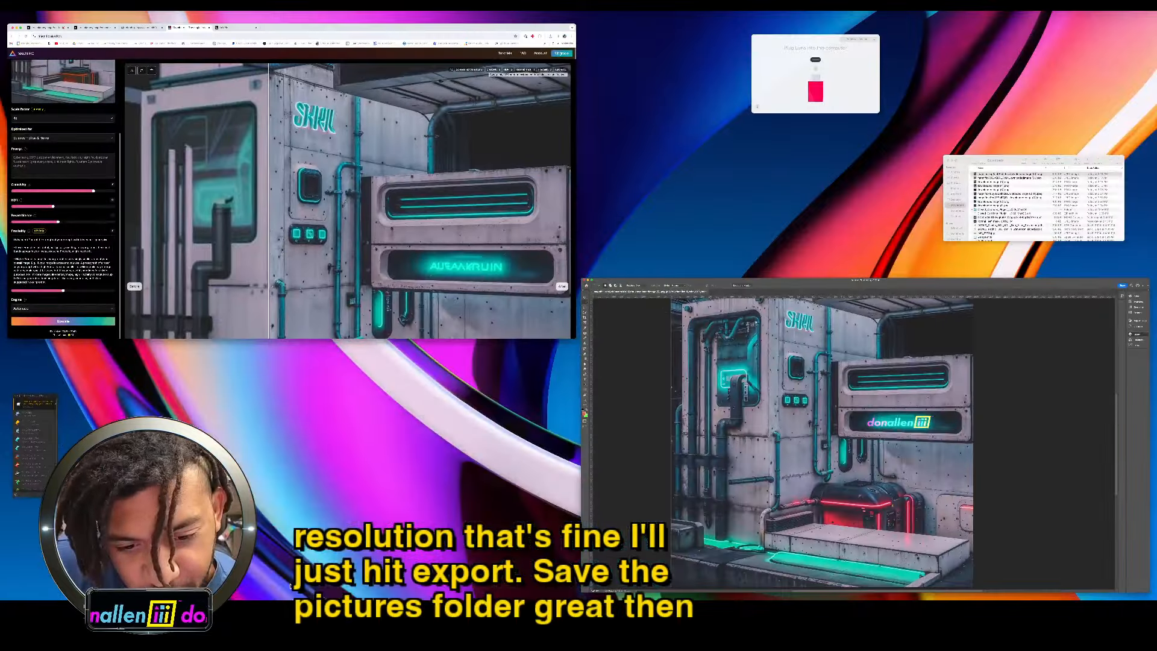
{"action": "key", "text": "ctrl+Up"}
{"action": "mouse_move", "coordinate": [291, 594]}
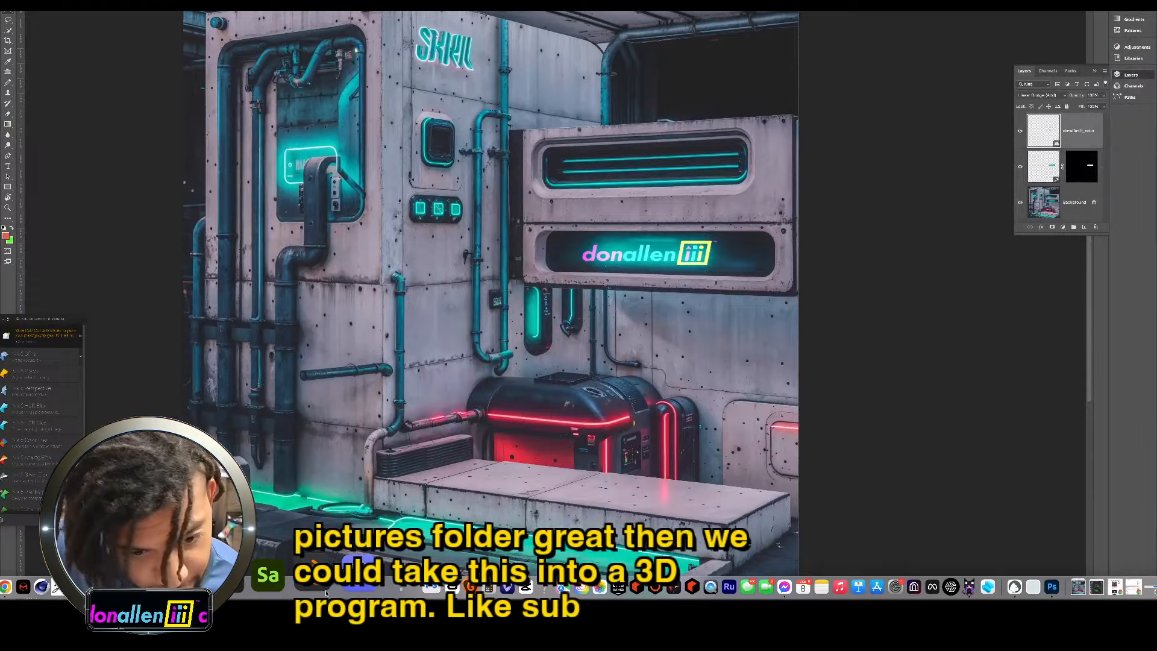
{"action": "key", "text": "ctrl+Up"}
{"action": "key", "text": "ctrl+Up"}
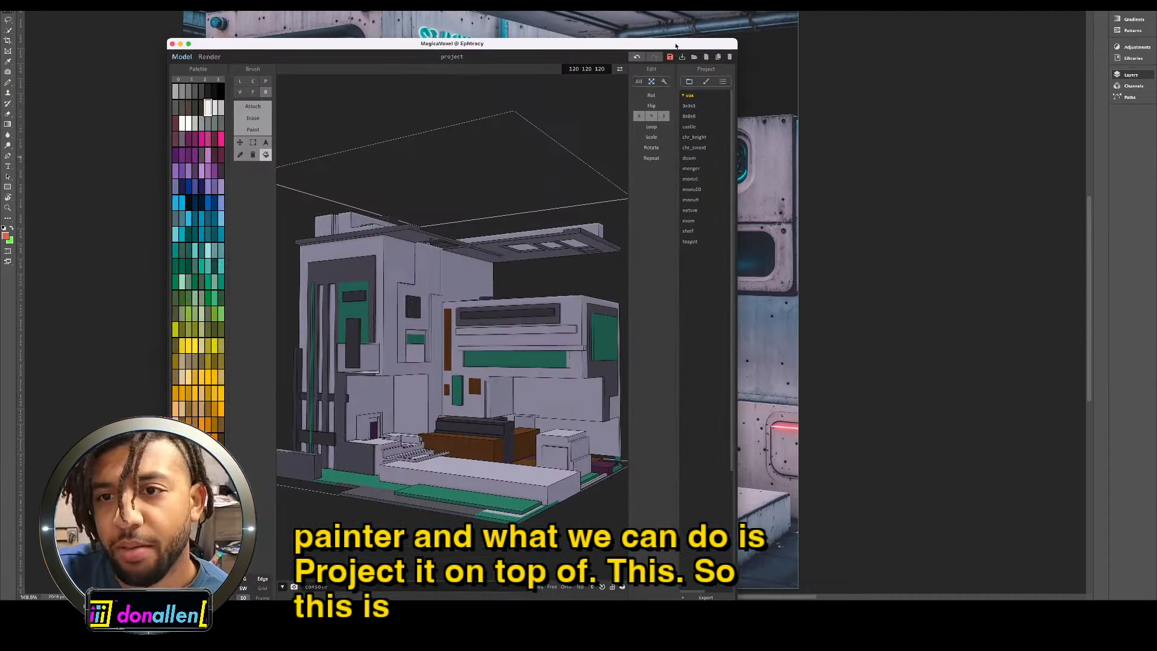
{"action": "double_click", "coordinate": [448, 47]}
{"action": "right_click_drag", "start_coordinate": [824, 226], "coordinate": [831, 259]}
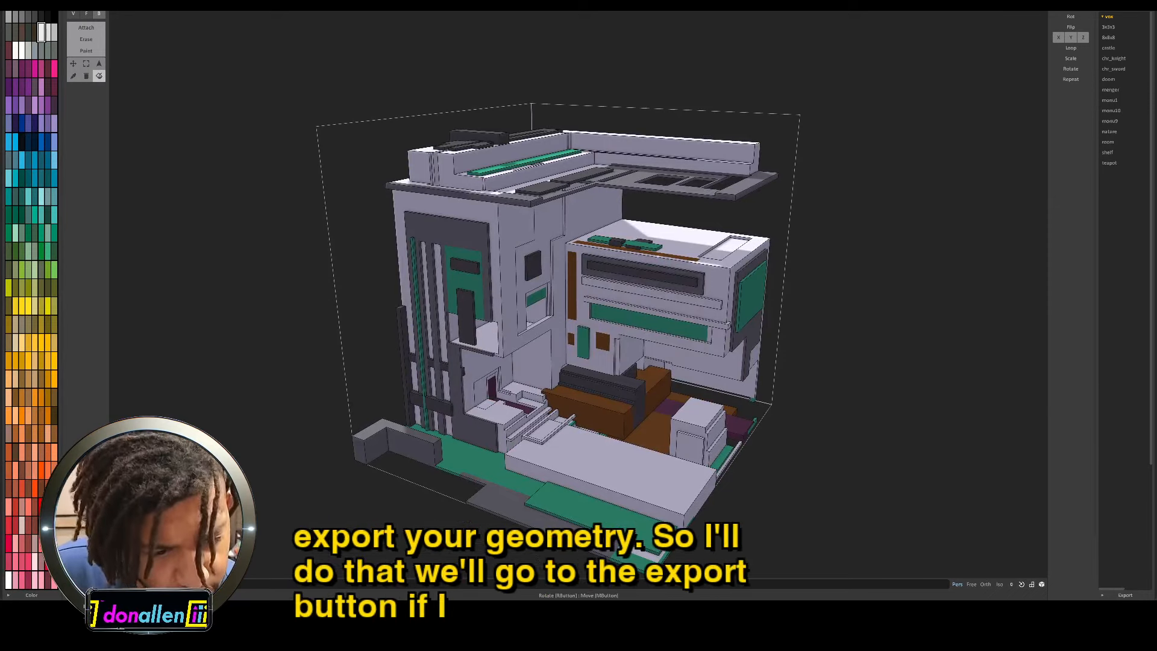
Step: Export the voxel building as an OBJ file named "voxel art" in the Downloads folder
{"action": "left_click", "coordinate": [1106, 596]}
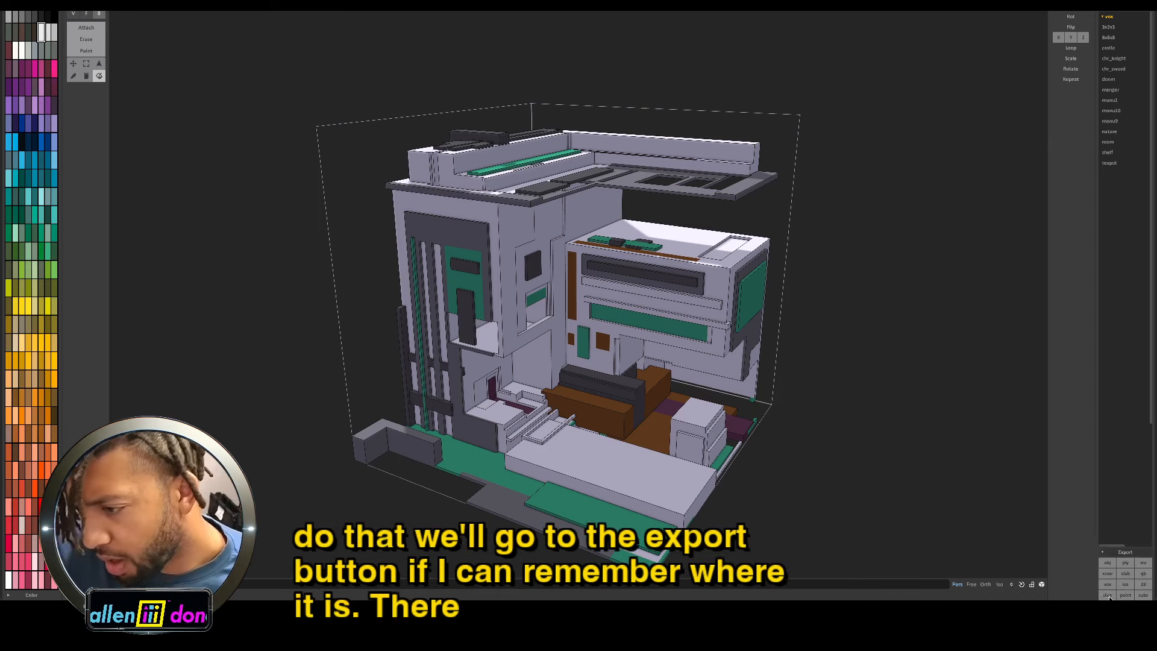
{"action": "left_click", "coordinate": [1108, 563]}
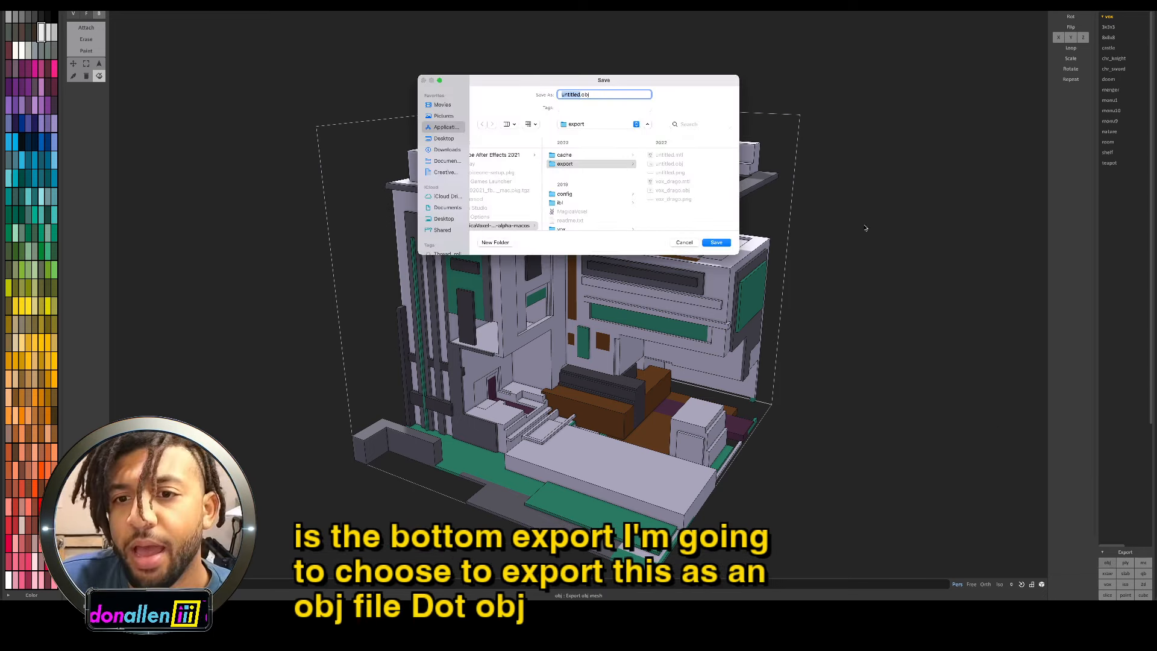
{"action": "left_click", "coordinate": [445, 149]}
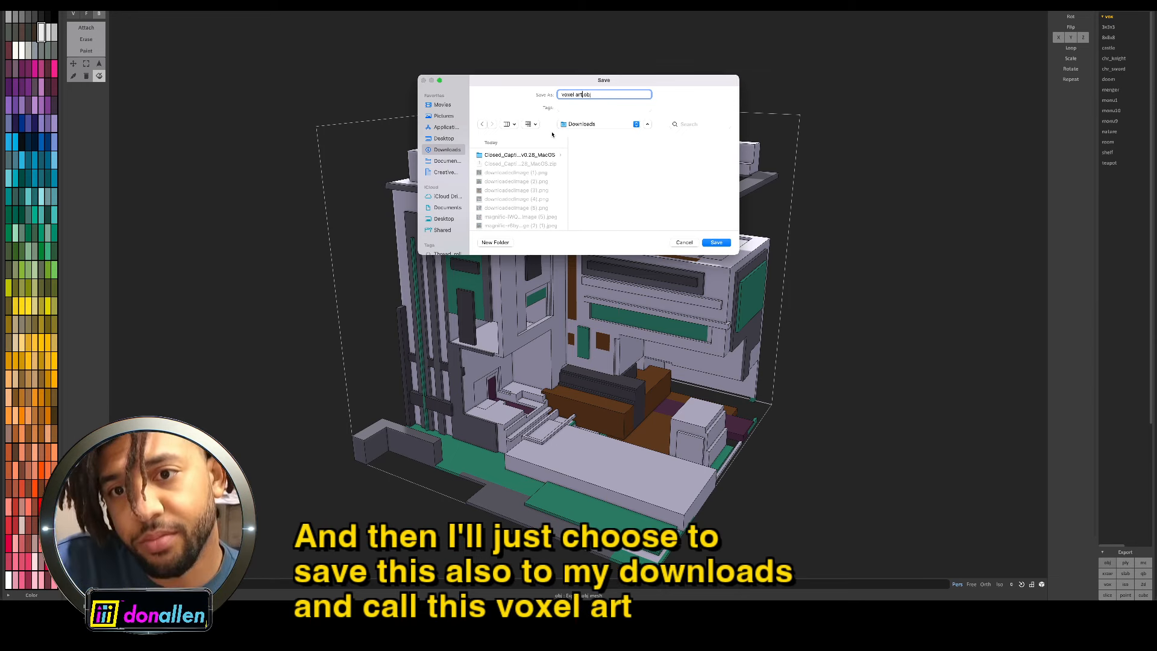
{"action": "left_click", "coordinate": [717, 243]}
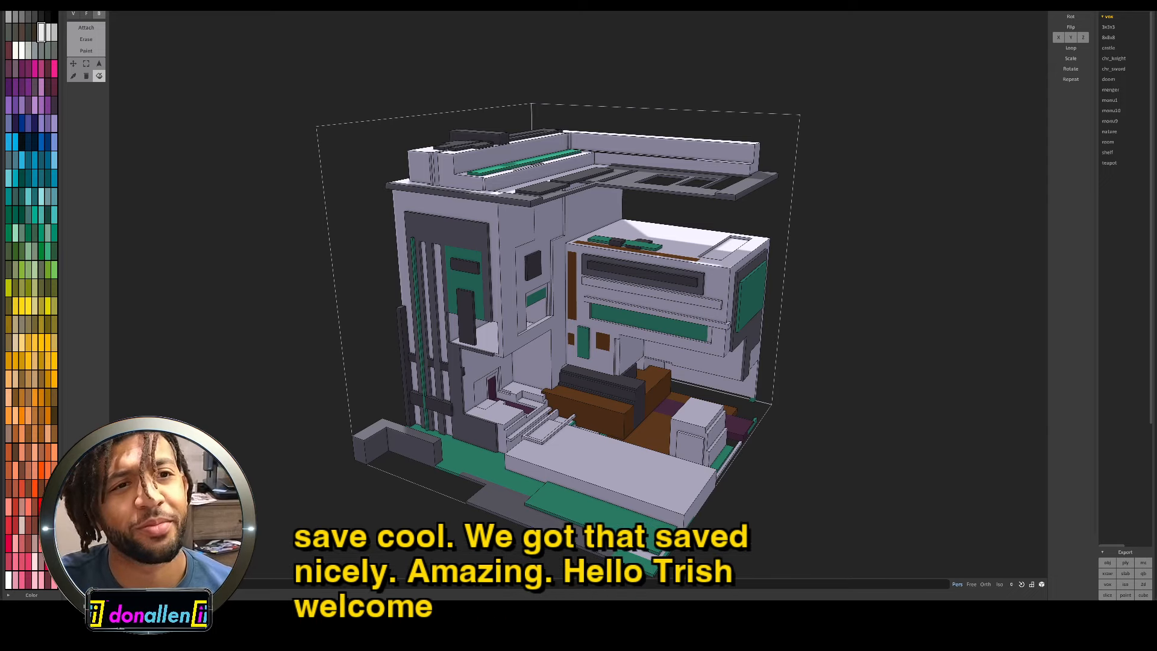
Step: Open Cinema 4D and close the Quick Start Dialog
{"action": "key", "text": "alt+Tab"}
{"action": "mouse_move", "coordinate": [361, 597]}
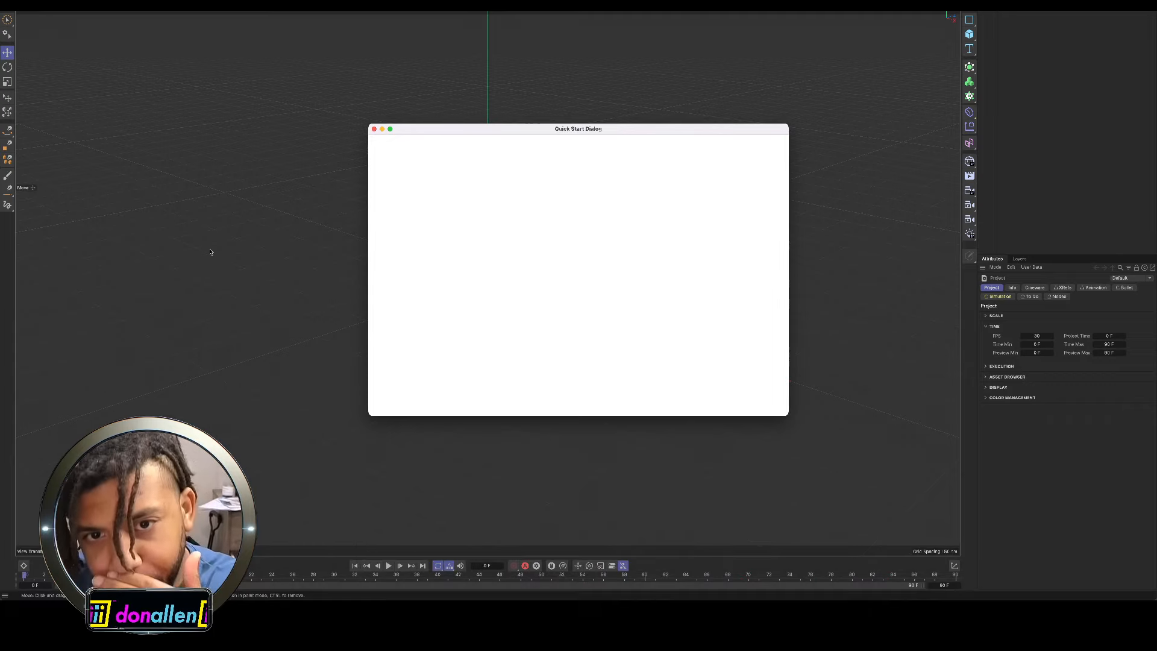
{"action": "left_click", "coordinate": [373, 129]}
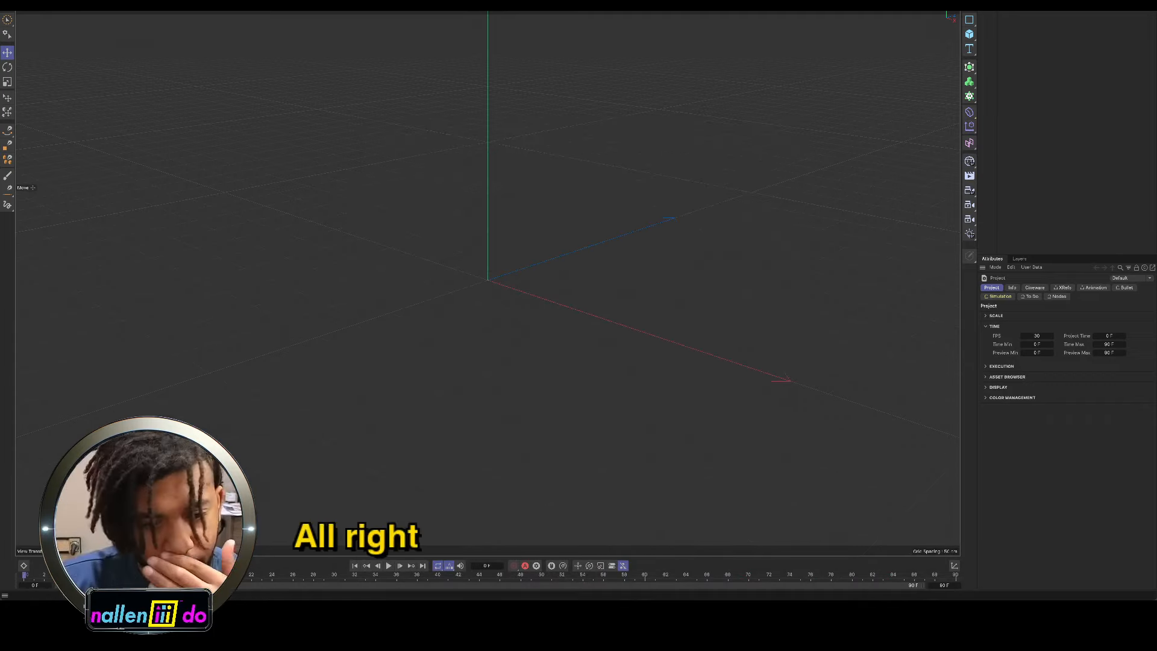
Step: Import voxel art.obj from the Downloads folder into the empty scene with the offered import settings, and select the imported polygon object
{"action": "mouse_move", "coordinate": [20, 590]}
{"action": "left_click", "coordinate": [20, 590]}
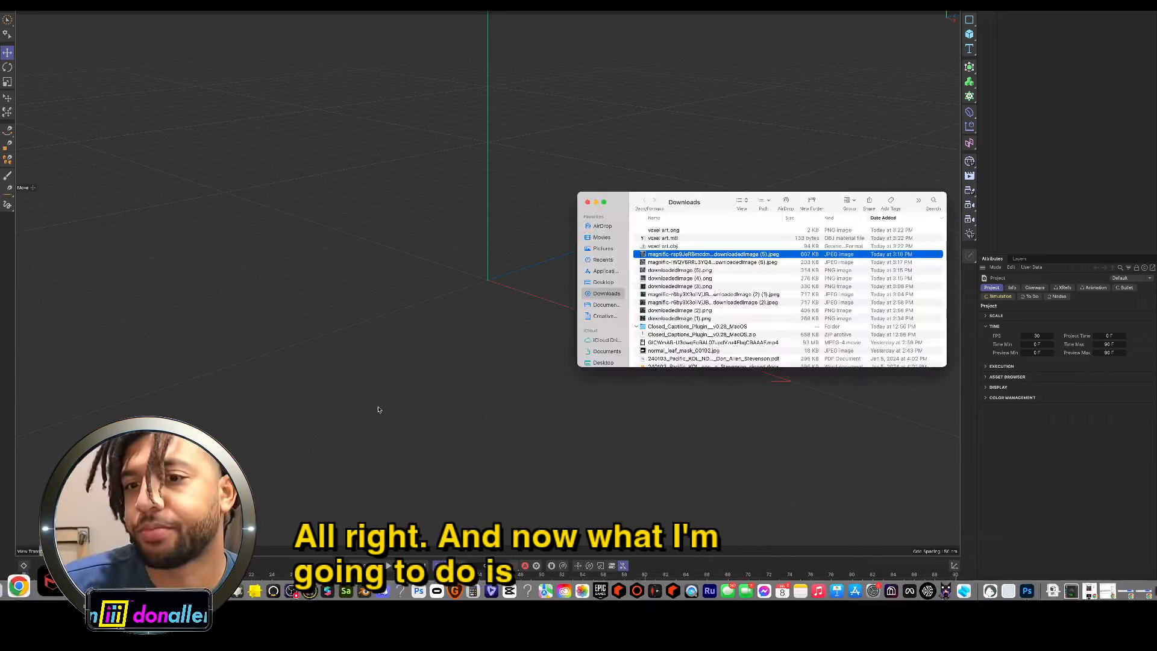
{"action": "left_click_drag", "start_coordinate": [663, 246], "coordinate": [533, 249]}
{"action": "left_click", "coordinate": [606, 343]}
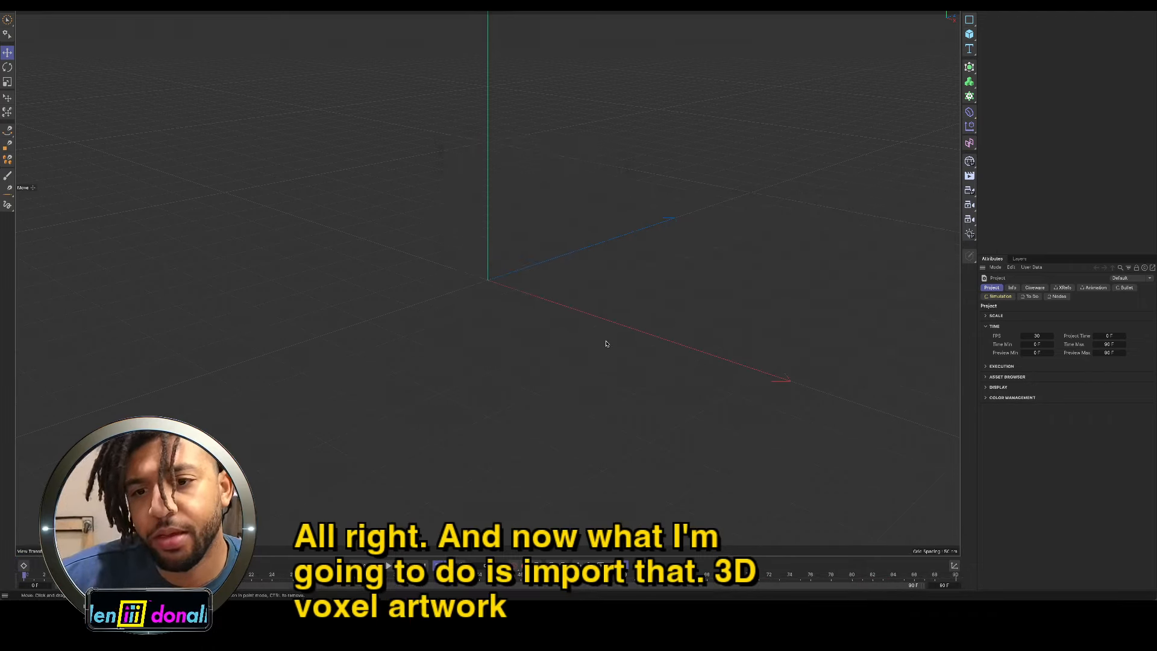
{"action": "left_click_drag", "start_coordinate": [642, 277], "coordinate": [484, 335], "text": "alt"}
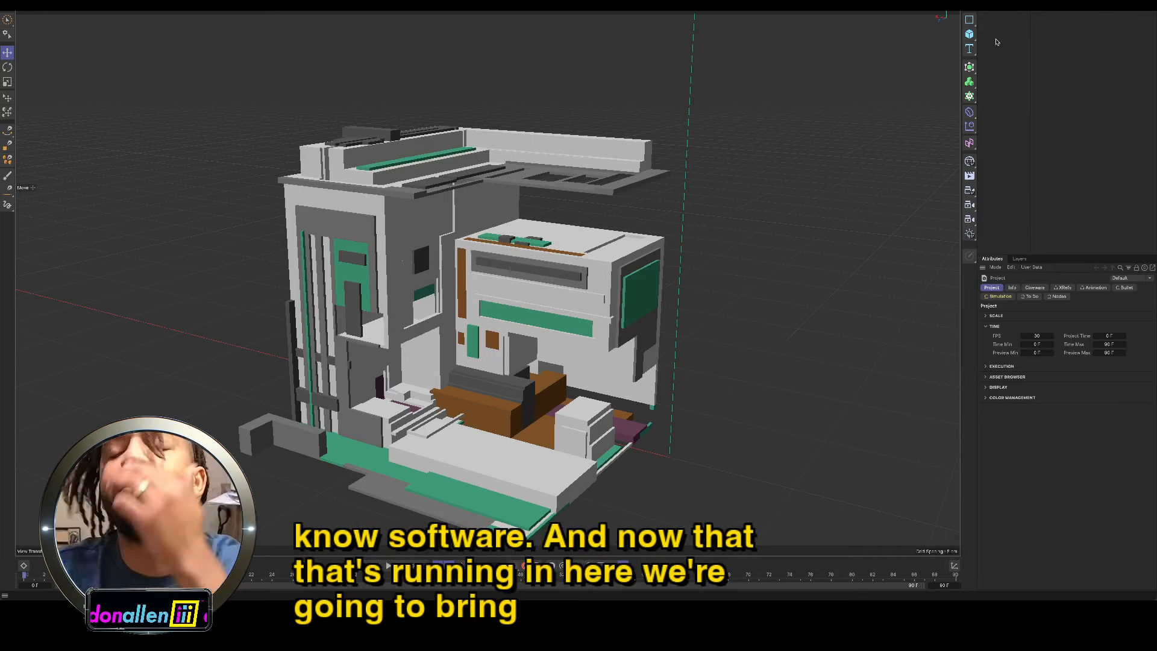
{"action": "left_click", "coordinate": [1004, 10]}
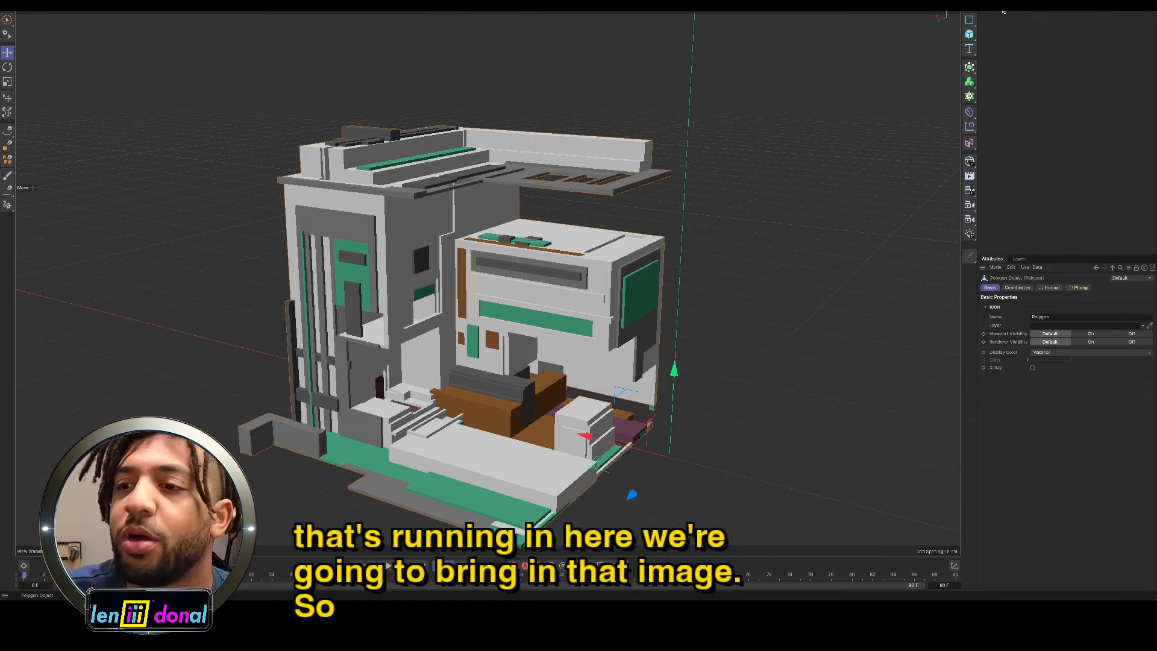
Step: In the UV editing layout, set the building's UVs from projection and unwrap it with the Packed automatic UV option
{"action": "middle_click_drag", "start_coordinate": [655, 249], "coordinate": [650, 211], "text": "alt"}
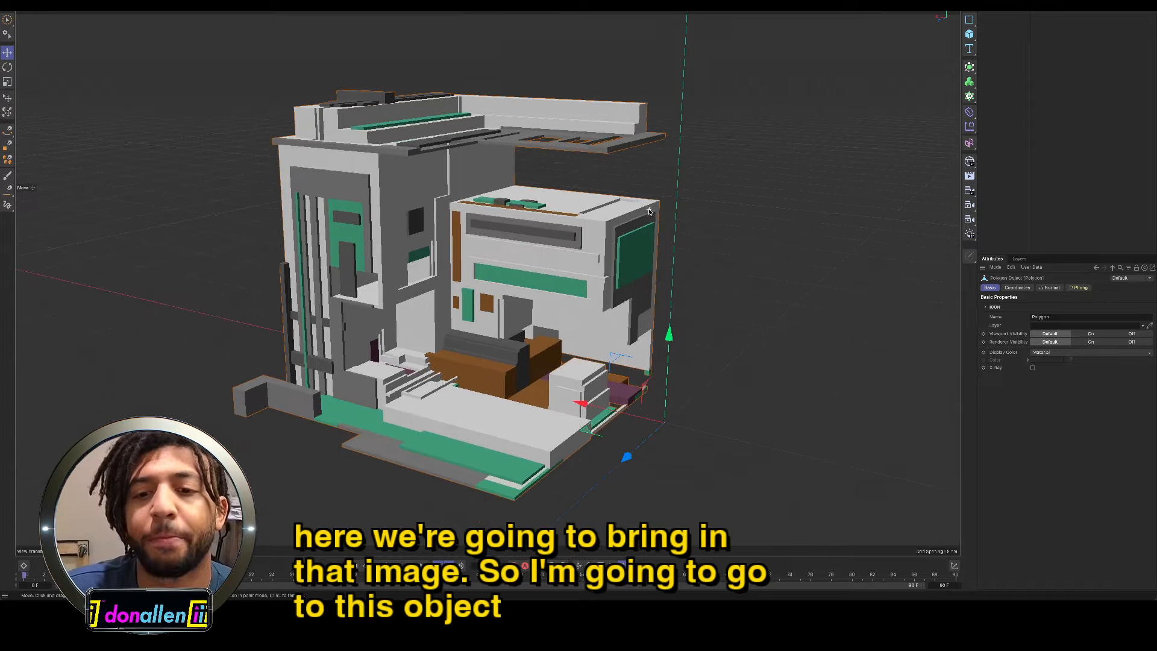
{"action": "mouse_move", "coordinate": [712, 211]}
{"action": "left_mouse_down", "text": "alt"}
{"action": "mouse_move", "coordinate": [683, 214]}
{"action": "mouse_move", "coordinate": [713, 222]}
{"action": "left_mouse_up", "text": "alt"}
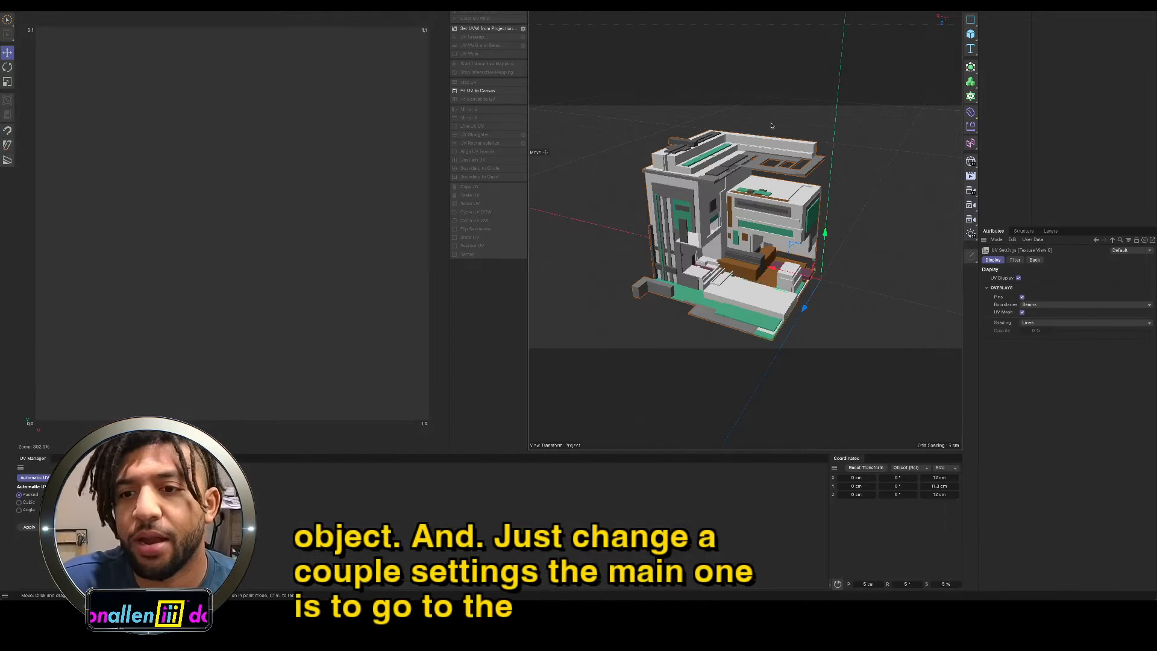
{"action": "left_click", "coordinate": [487, 28]}
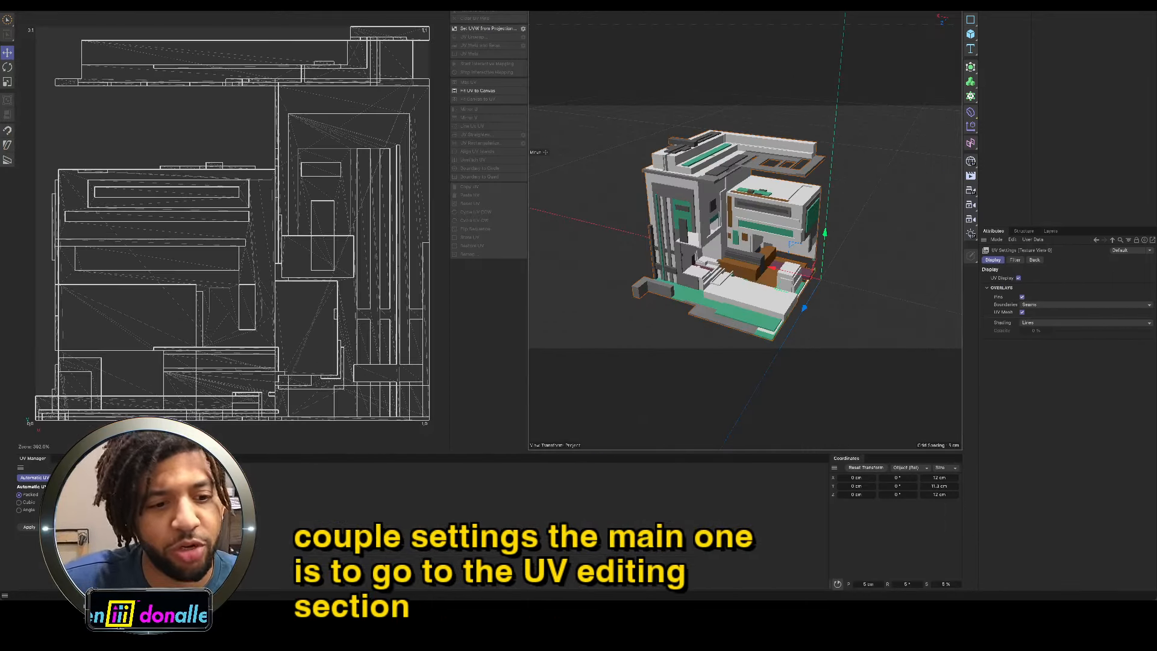
{"action": "left_click", "coordinate": [68, 477]}
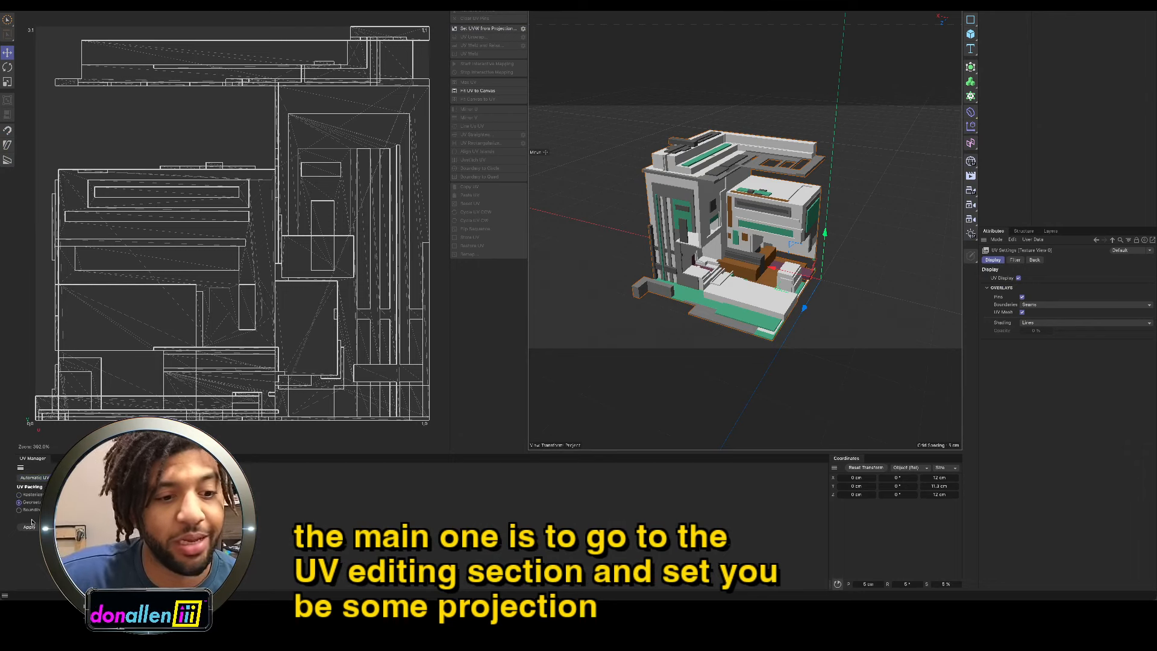
{"action": "left_click", "coordinate": [34, 478]}
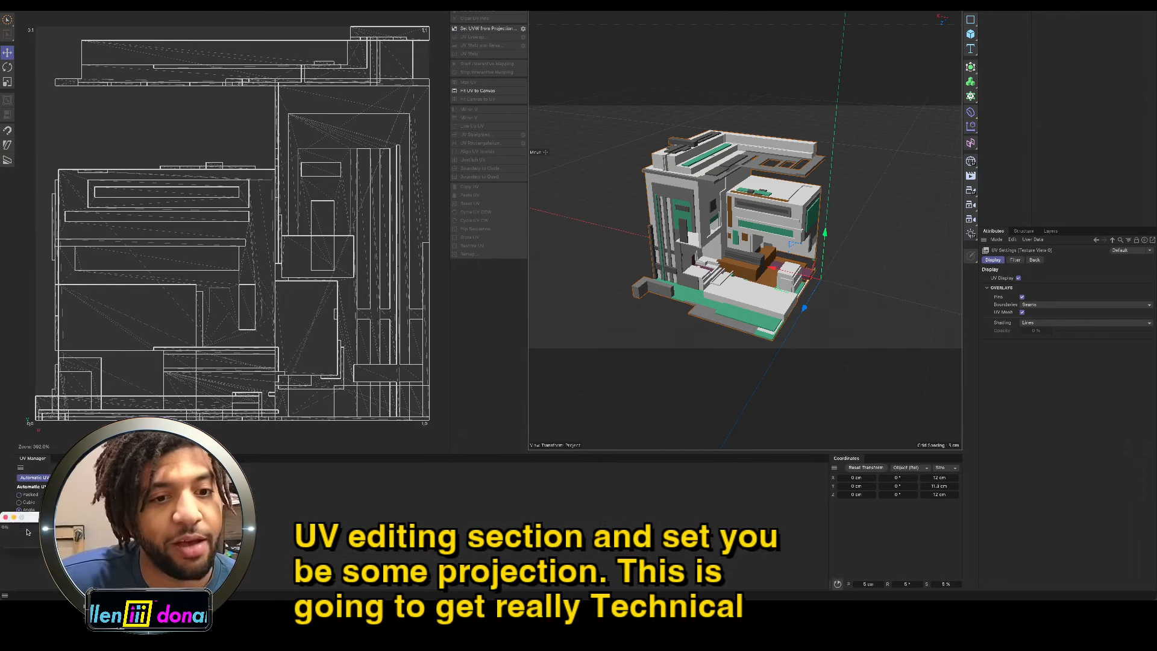
{"action": "left_click", "coordinate": [19, 494]}
{"action": "left_click", "coordinate": [29, 527]}
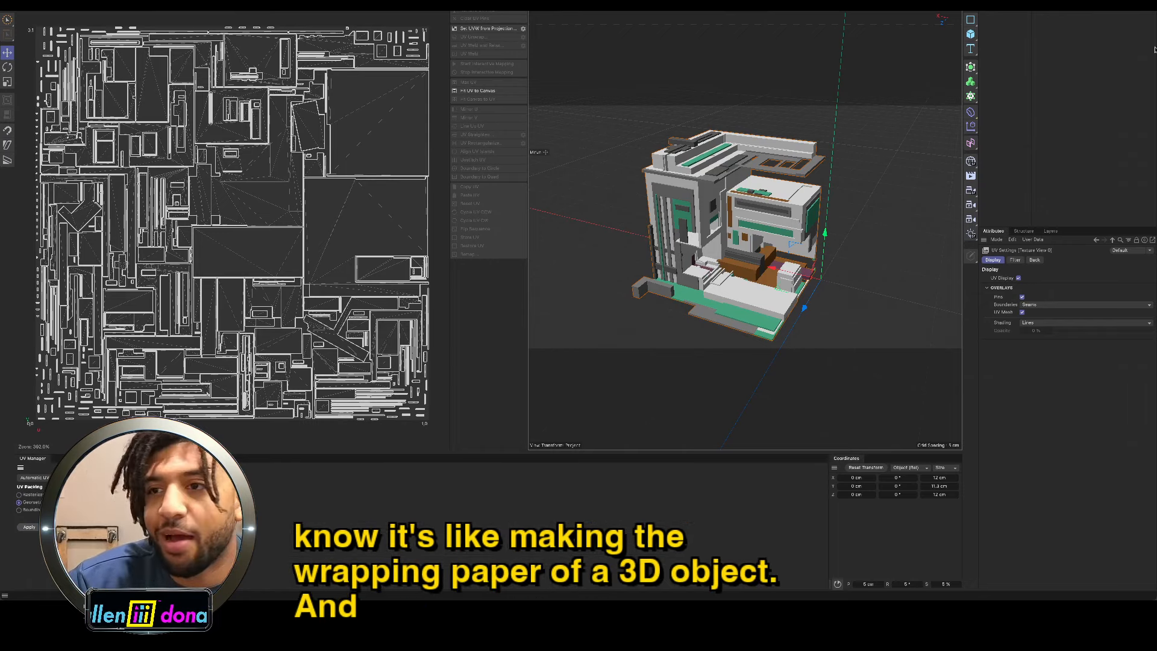
Step: Delete the old UVW tag and the palette material tag from the imported polygon object
{"action": "left_click", "coordinate": [1012, 60]}
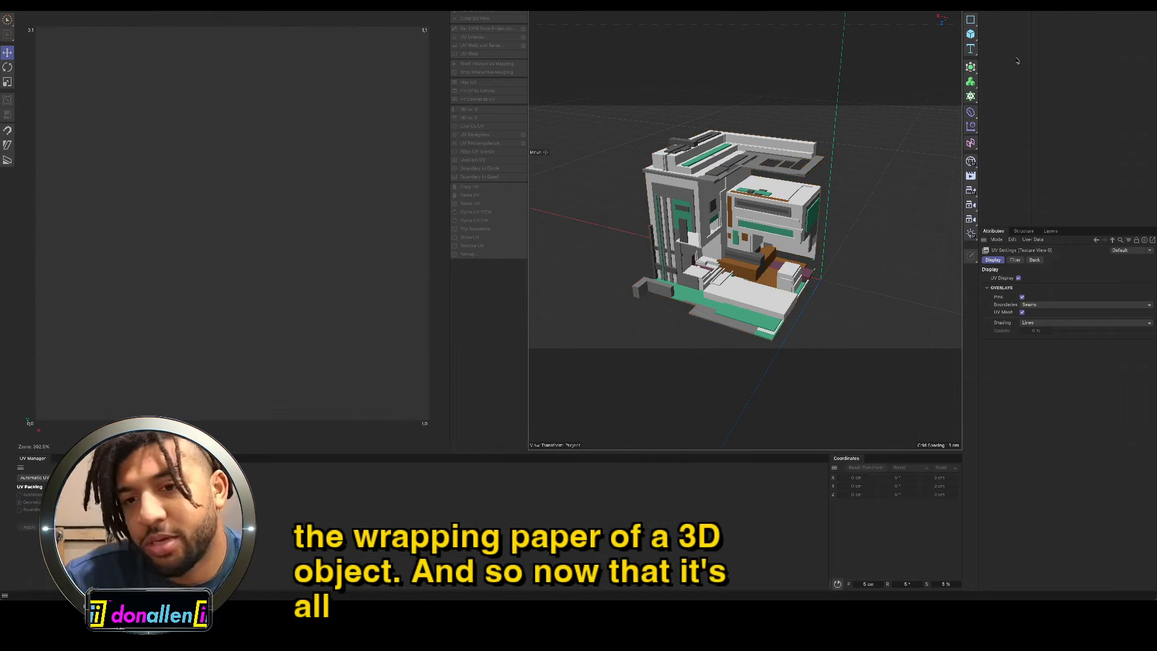
{"action": "left_click", "coordinate": [998, 13]}
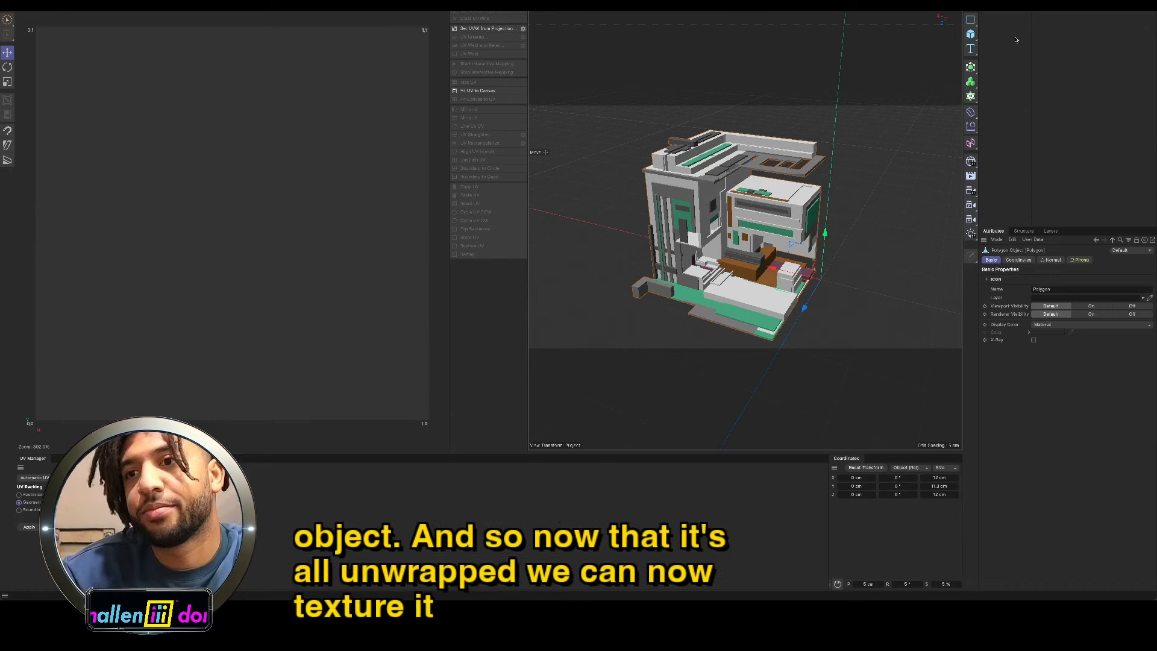
{"action": "left_click", "coordinate": [1039, 7]}
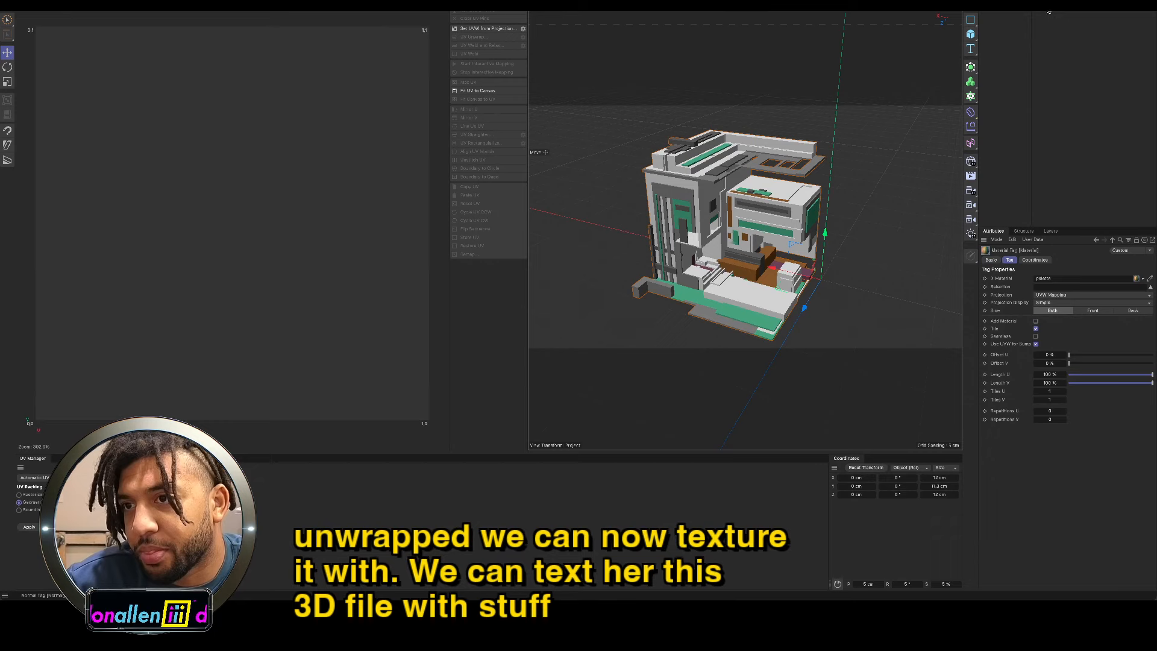
{"action": "left_click", "coordinate": [1068, 11]}
{"action": "left_click", "coordinate": [1042, 11]}
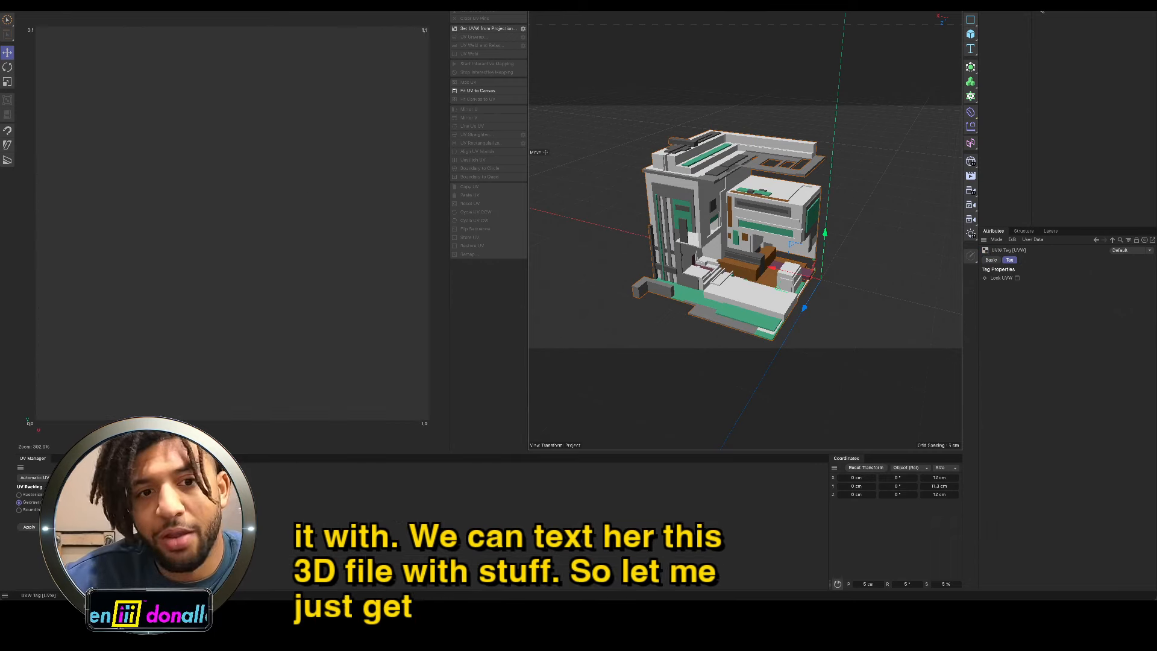
{"action": "key", "text": "Delete"}
{"action": "left_click", "coordinate": [1052, 13]}
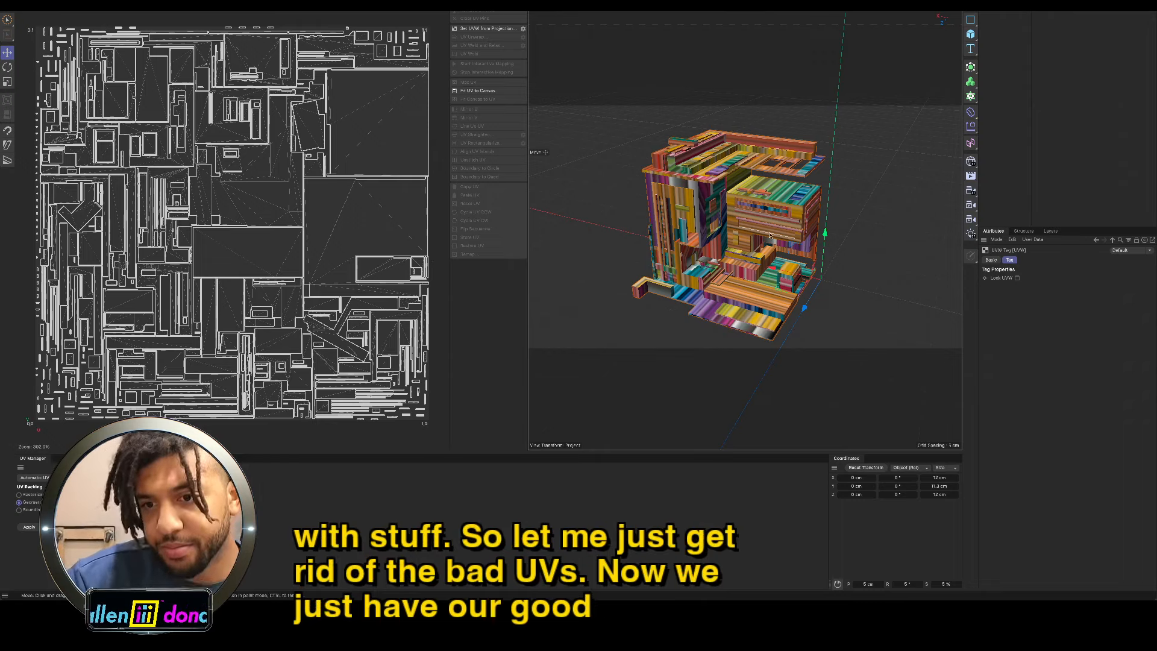
{"action": "key", "text": "Delete"}
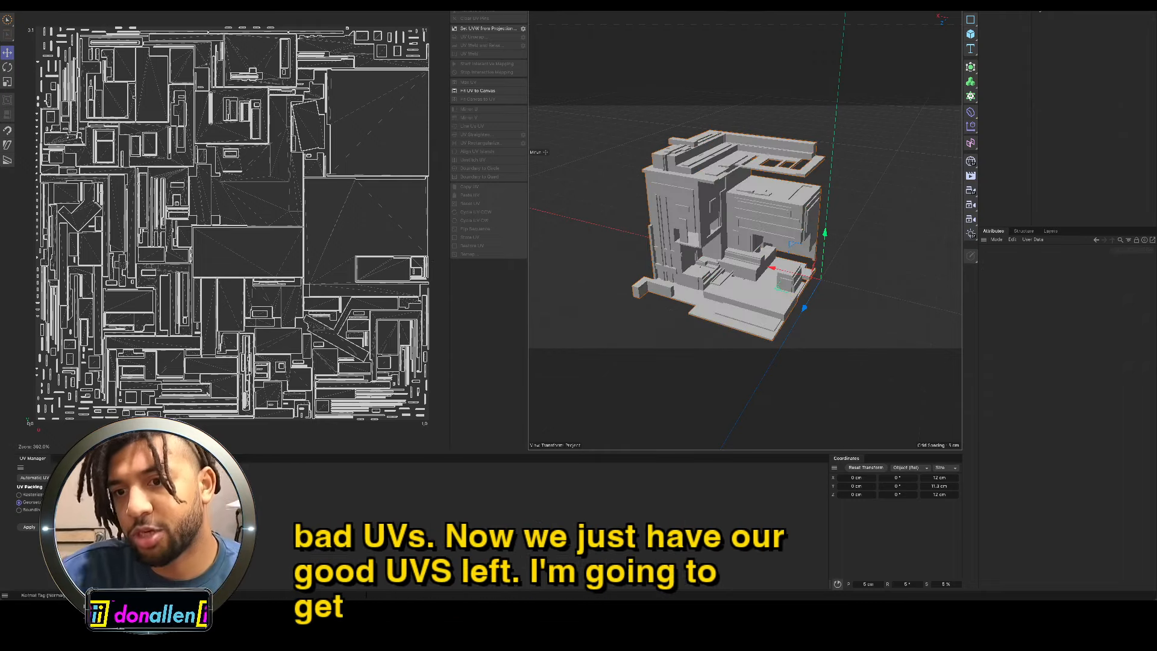
Step: Return to the standard layout and display the blank building with Quick Shading and lines to show its polygons
{"action": "scroll", "coordinate": [781, 305], "scroll_direction": "up", "scroll_amount": 5}
{"action": "mouse_move", "coordinate": [722, 228]}
{"action": "left_mouse_down", "text": "alt"}
{"action": "mouse_move", "coordinate": [706, 237]}
{"action": "mouse_move", "coordinate": [723, 202]}
{"action": "mouse_move", "coordinate": [745, 261]}
{"action": "mouse_move", "coordinate": [670, 240]}
{"action": "mouse_move", "coordinate": [723, 238]}
{"action": "mouse_move", "coordinate": [722, 252]}
{"action": "left_mouse_up", "text": "alt"}
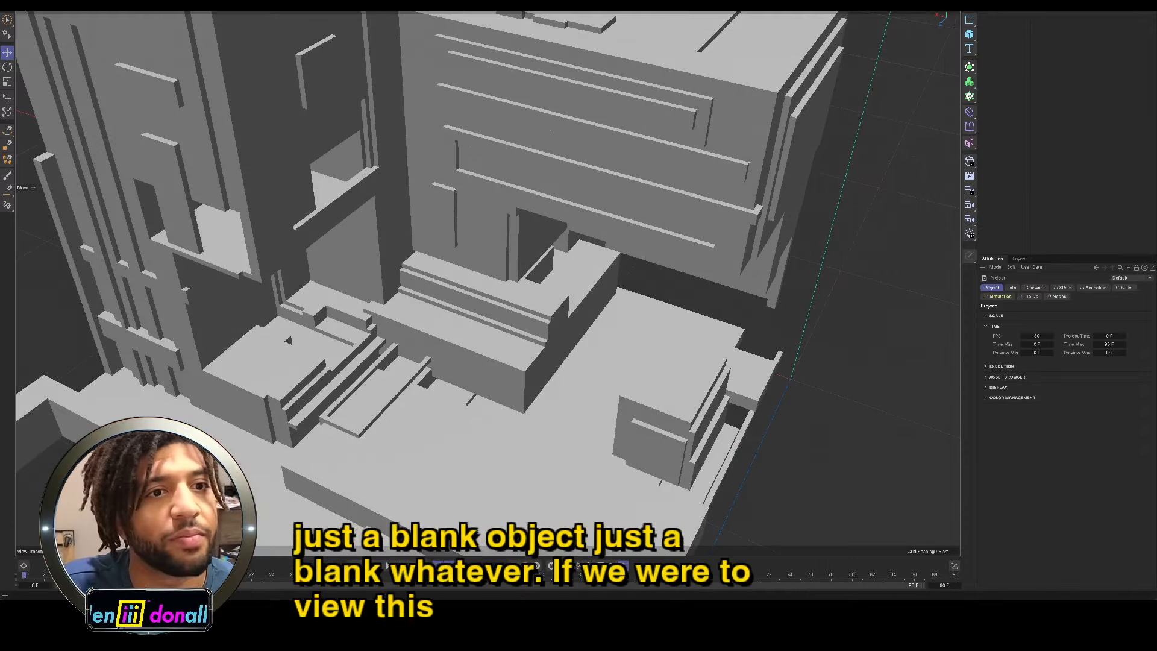
{"action": "key", "text": "n"}
{"action": "left_click", "coordinate": [88, 31]}
{"action": "left_click_drag", "start_coordinate": [412, 190], "coordinate": [424, 124], "text": "alt"}
{"action": "scroll", "coordinate": [411, 152], "scroll_direction": "down", "scroll_amount": 6}
{"action": "middle_click_drag", "start_coordinate": [425, 123], "coordinate": [424, 244], "text": "alt"}
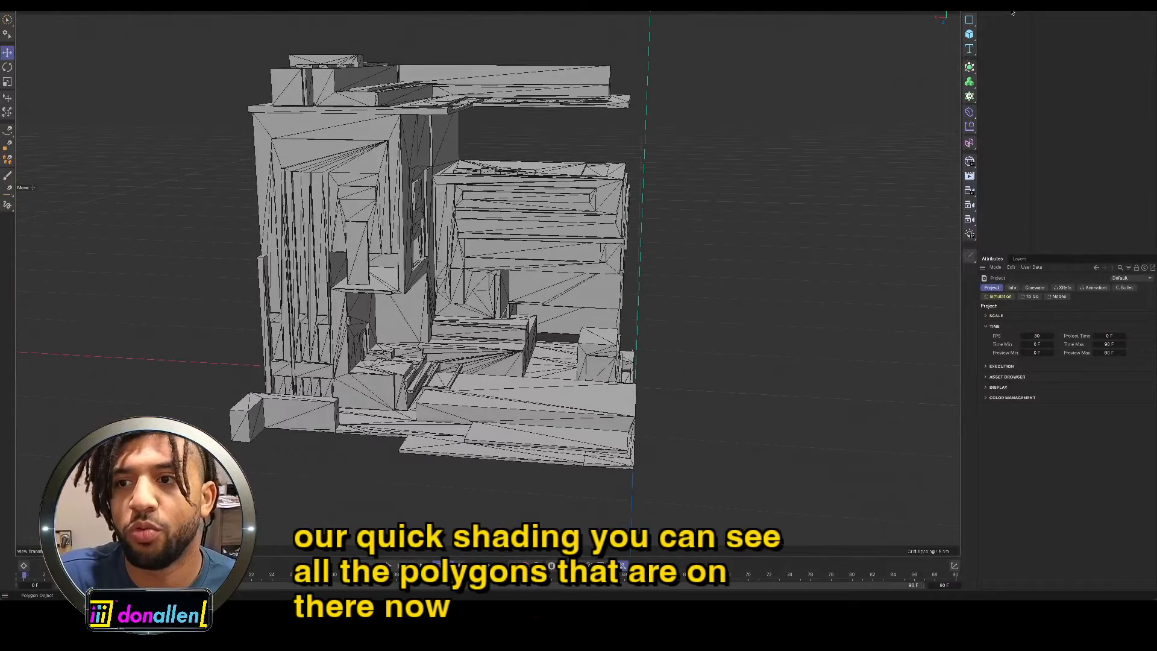
Step: Select the polygon object, reopen the UV editing layout and switch to polygon mode
{"action": "left_click", "coordinate": [424, 245]}
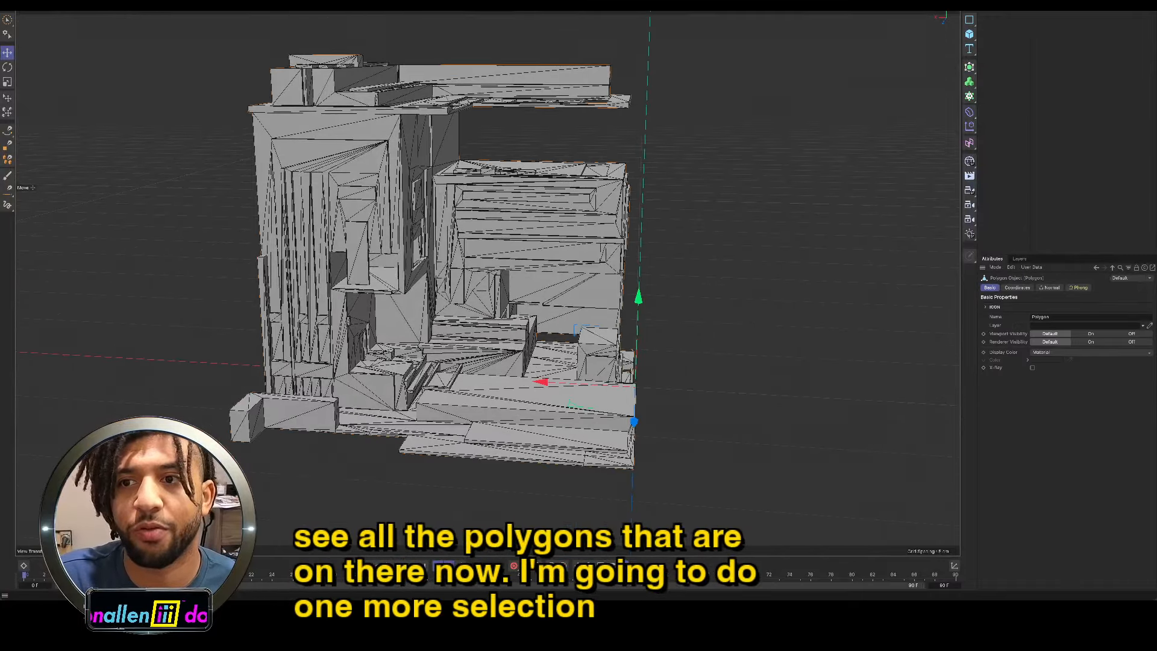
{"action": "left_click", "coordinate": [747, 5]}
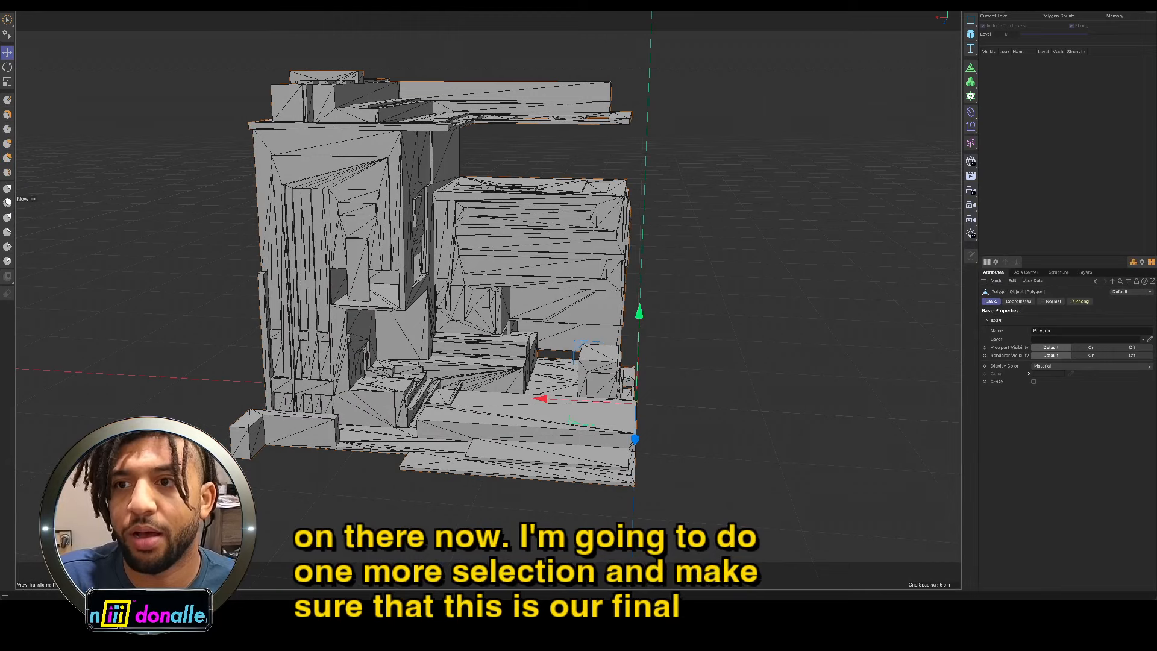
{"action": "left_click", "coordinate": [800, 6]}
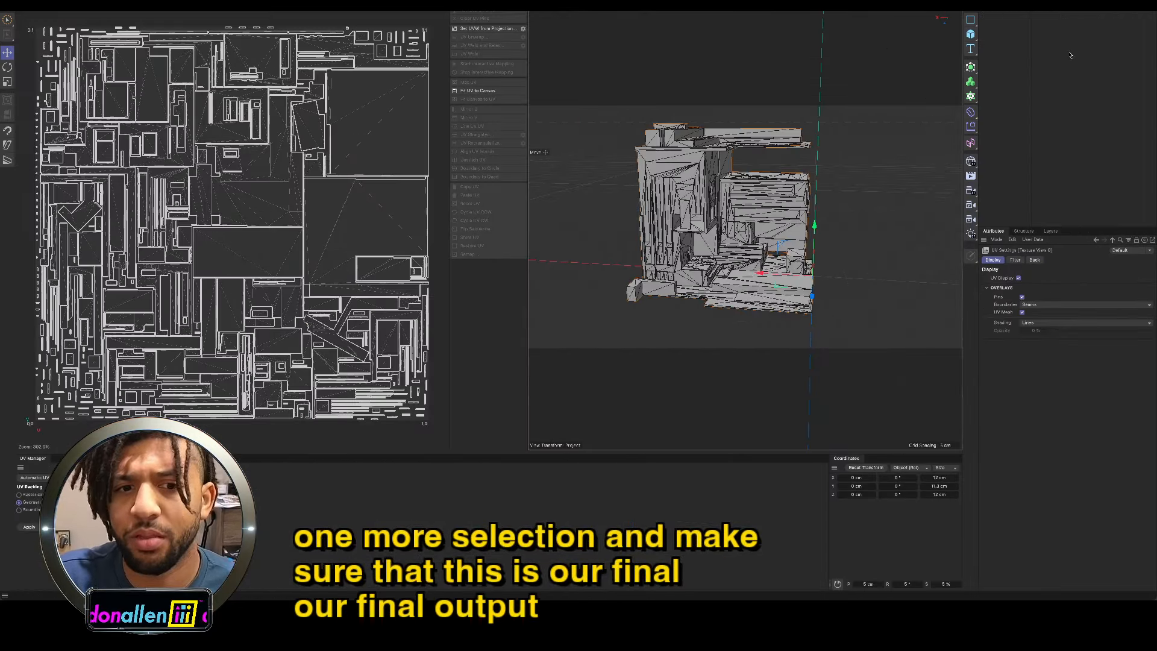
{"action": "left_click", "coordinate": [1003, 7]}
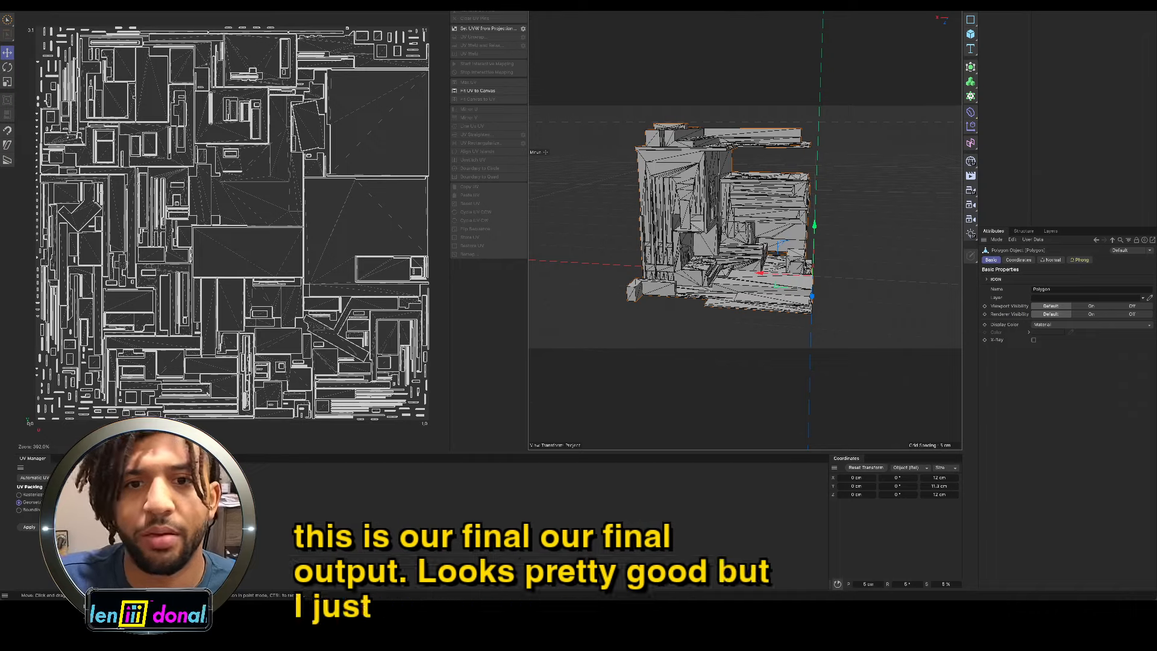
{"action": "left_click", "coordinate": [524, 6]}
{"action": "key", "text": "super+a"}
{"action": "key", "text": "super+shift+a"}
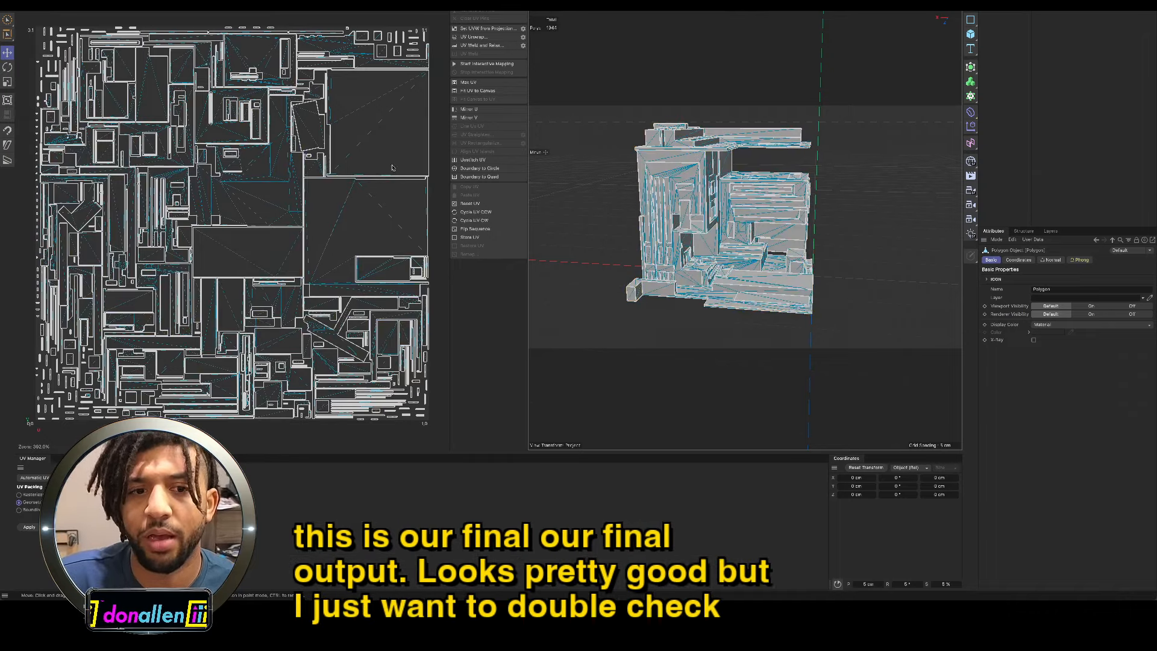
Step: Check the unwrap by selecting individual faces in the UV map and on the building and comparing their matching regions
{"action": "left_click", "coordinate": [259, 163]}
{"action": "double_click", "coordinate": [367, 126]}
{"action": "left_click_drag", "start_coordinate": [659, 141], "coordinate": [717, 153], "text": "alt"}
{"action": "left_click", "coordinate": [764, 267]}
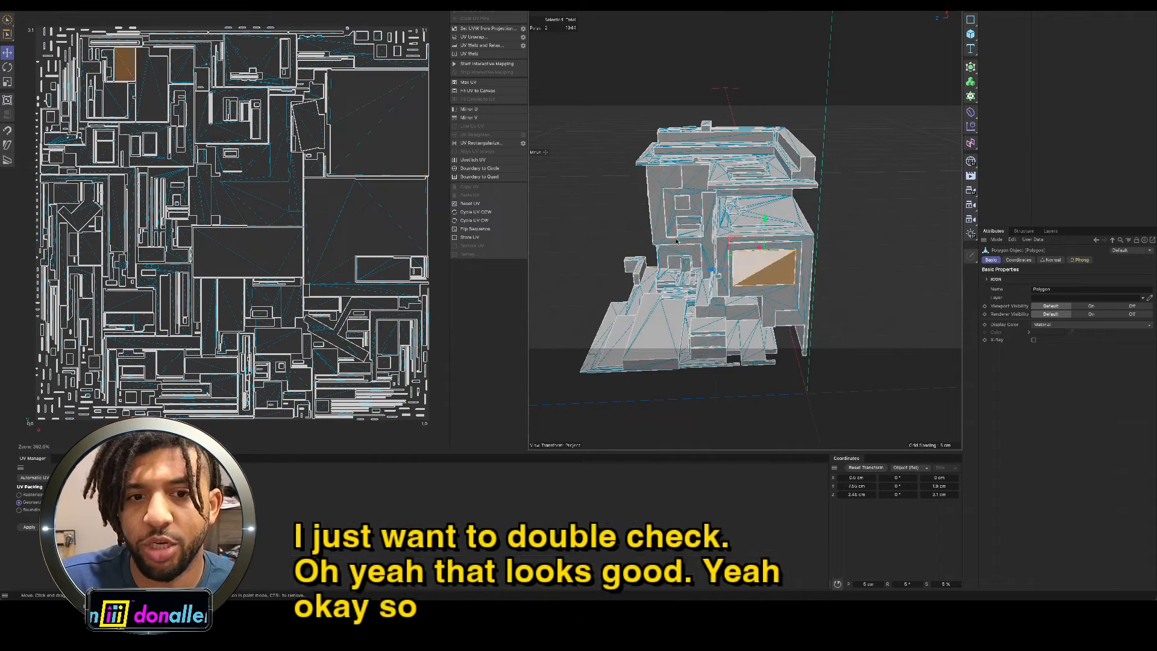
{"action": "left_click", "coordinate": [257, 232]}
{"action": "left_click_drag", "start_coordinate": [611, 172], "coordinate": [698, 179], "text": "alt"}
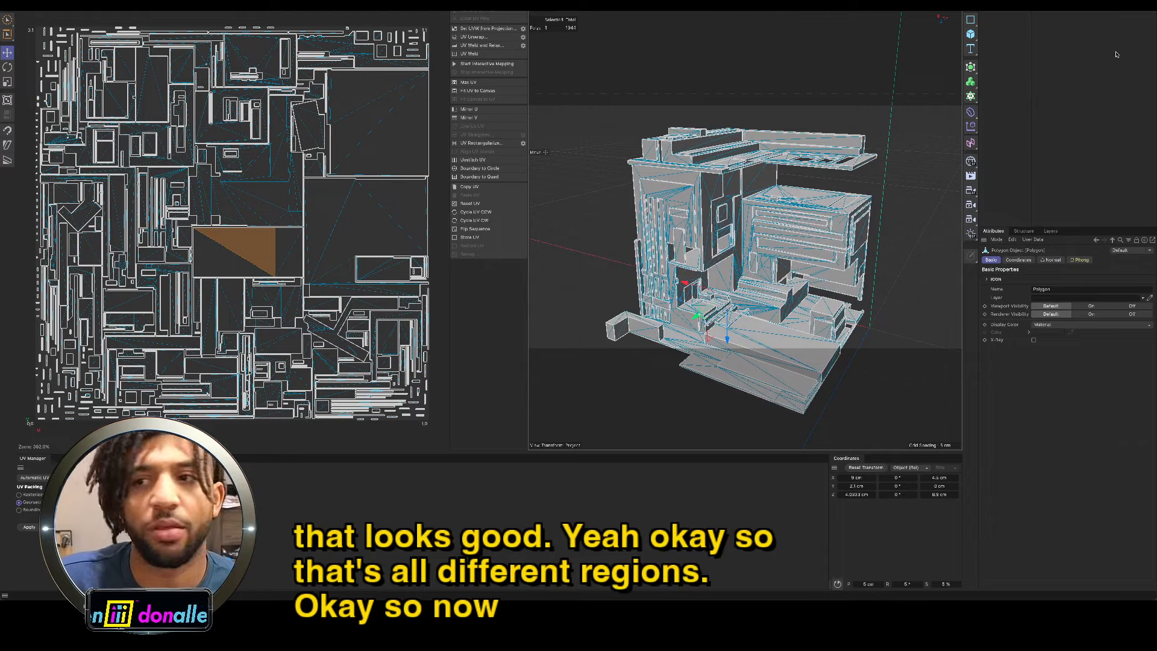
Step: Return to the standard layout, deselect the object and view the whole building from a raised three-quarter angle
{"action": "left_click", "coordinate": [813, 5]}
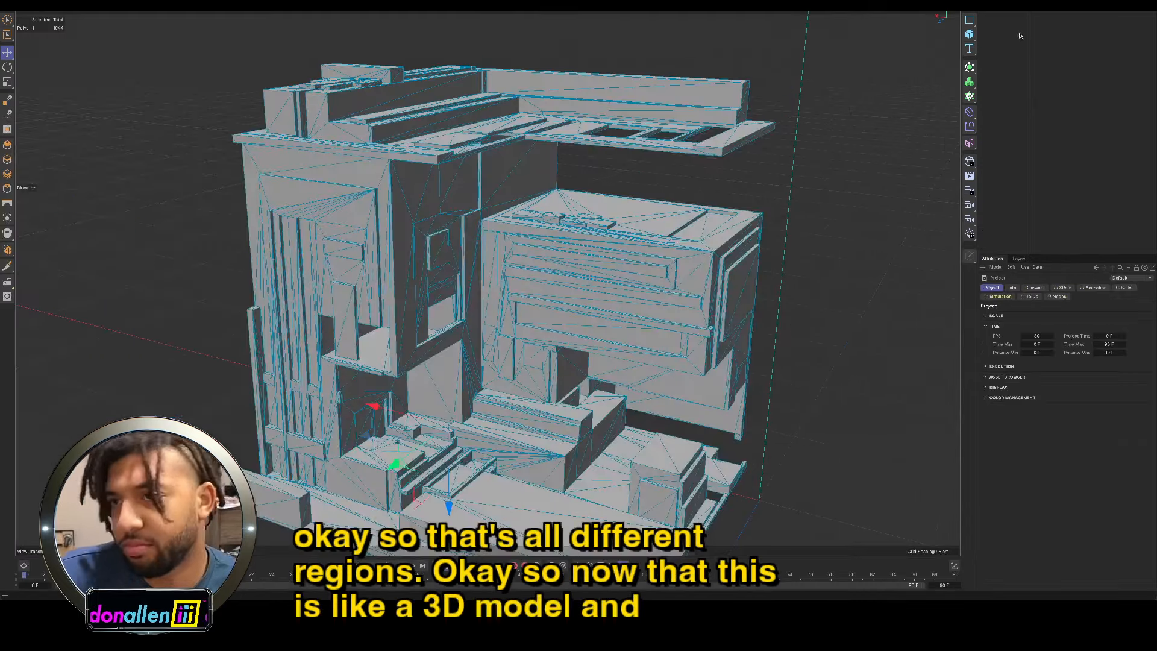
{"action": "left_click_drag", "start_coordinate": [749, 158], "coordinate": [751, 154], "text": "alt"}
{"action": "middle_click_drag", "start_coordinate": [751, 154], "coordinate": [752, 156], "text": "alt"}
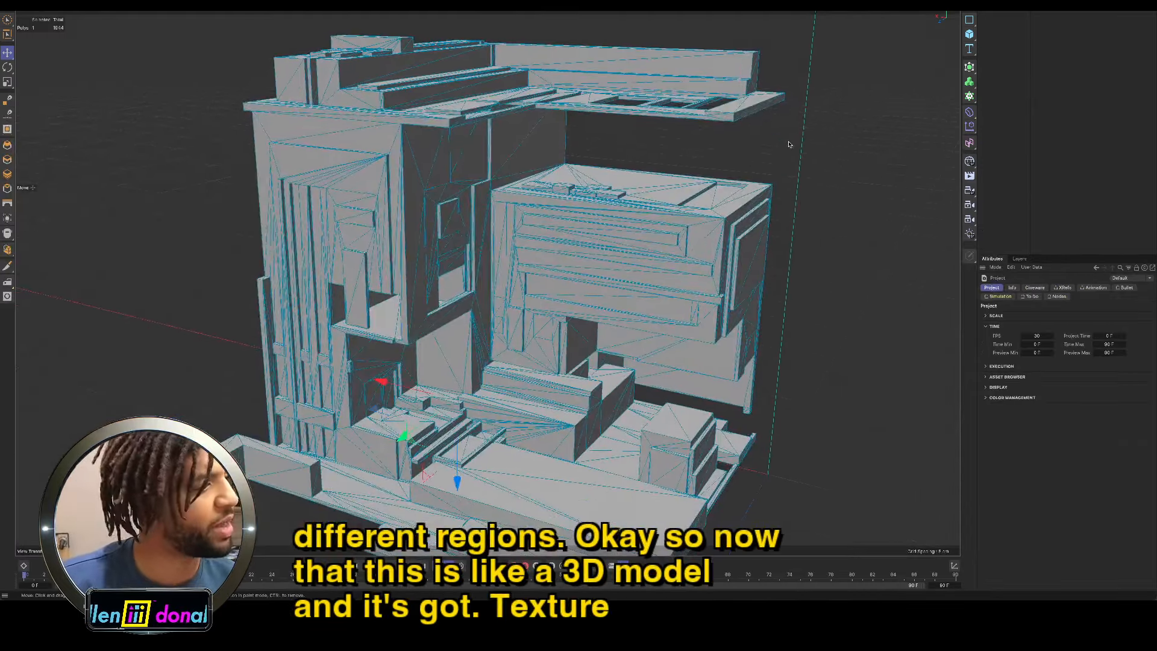
{"action": "left_click_drag", "start_coordinate": [785, 146], "coordinate": [772, 152], "text": "alt"}
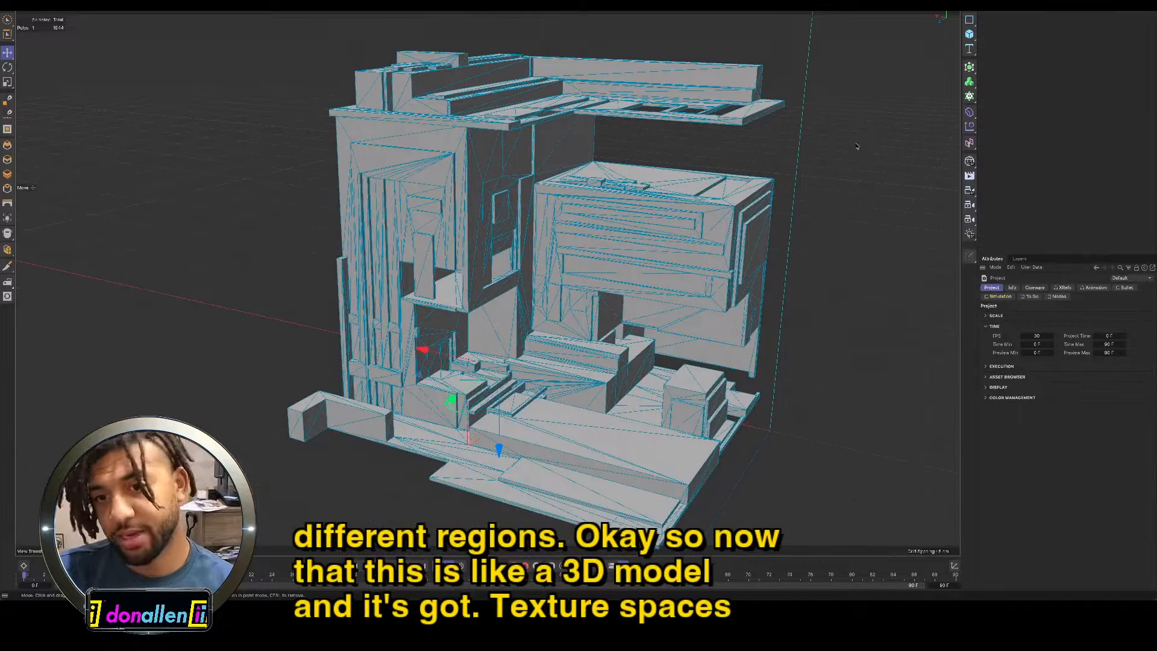
{"action": "left_click", "coordinate": [1029, 128]}
{"action": "left_click_drag", "start_coordinate": [723, 175], "coordinate": [608, 209], "text": "alt"}
{"action": "left_click_drag", "start_coordinate": [513, 228], "coordinate": [578, 220], "text": "alt"}
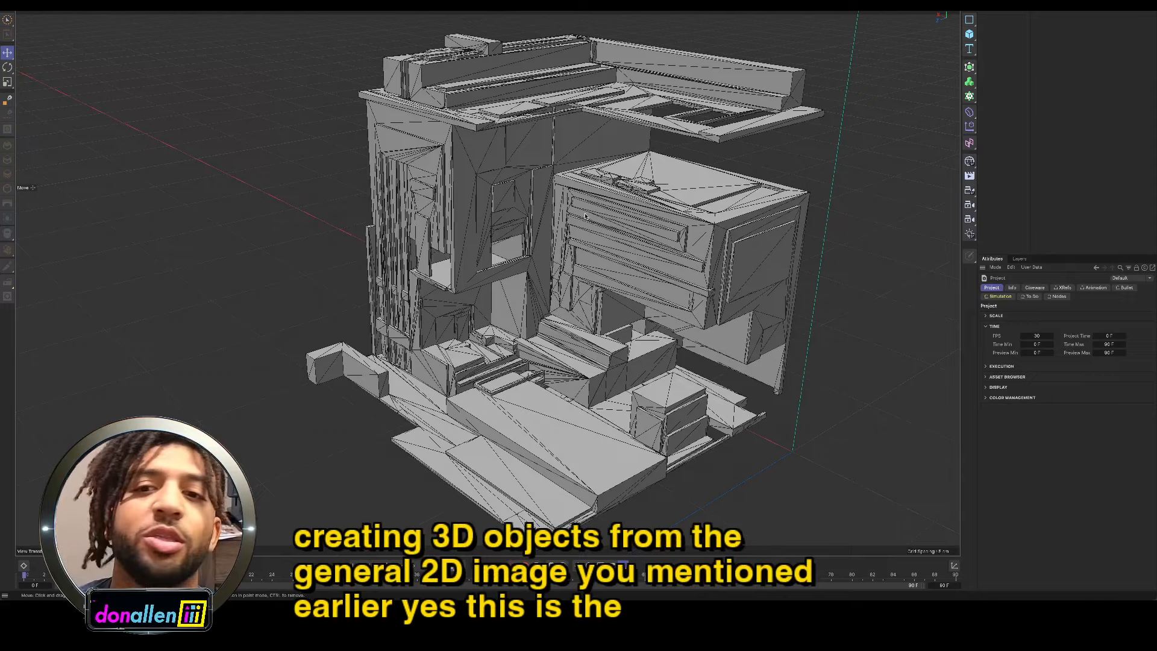
Step: Switch to Photoshop to check the finished texture image, and return to Cinema 4D to view the building from several angles
{"action": "key", "text": "ctrl+Up"}
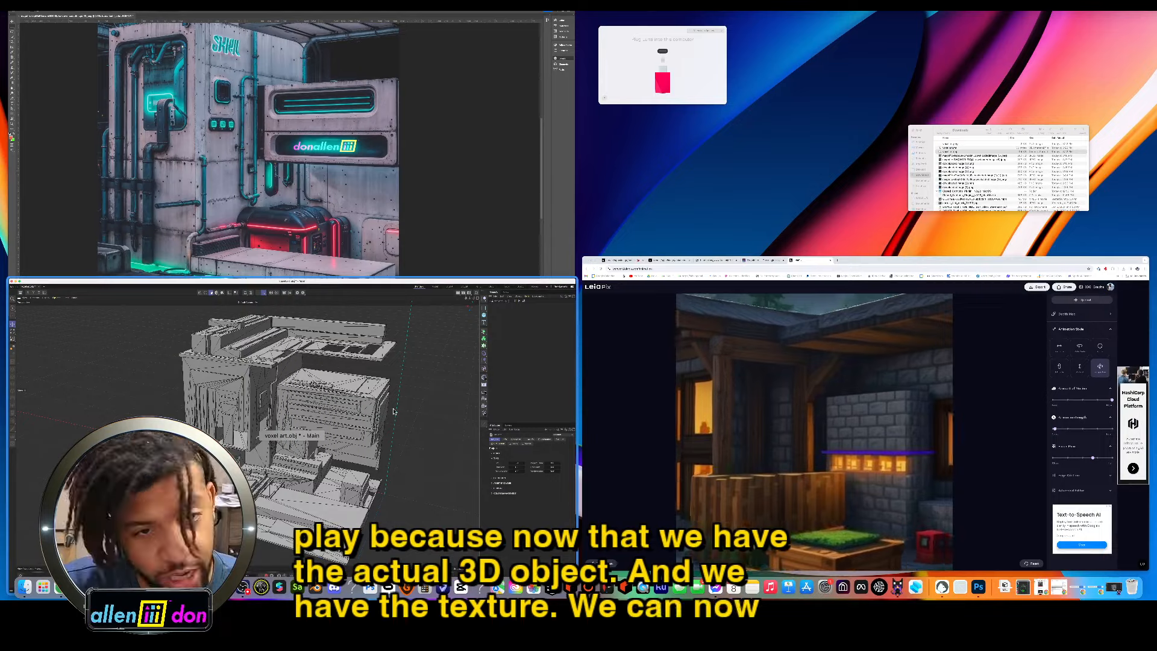
{"action": "left_click", "coordinate": [446, 211]}
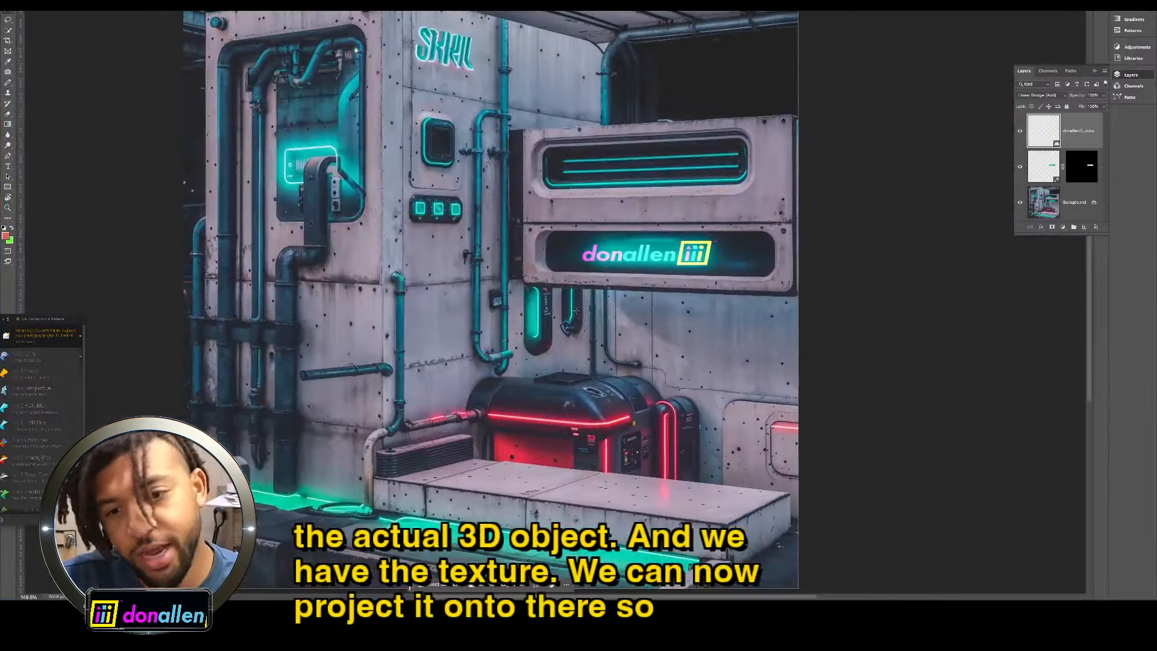
{"action": "key", "text": "ctrl+Up"}
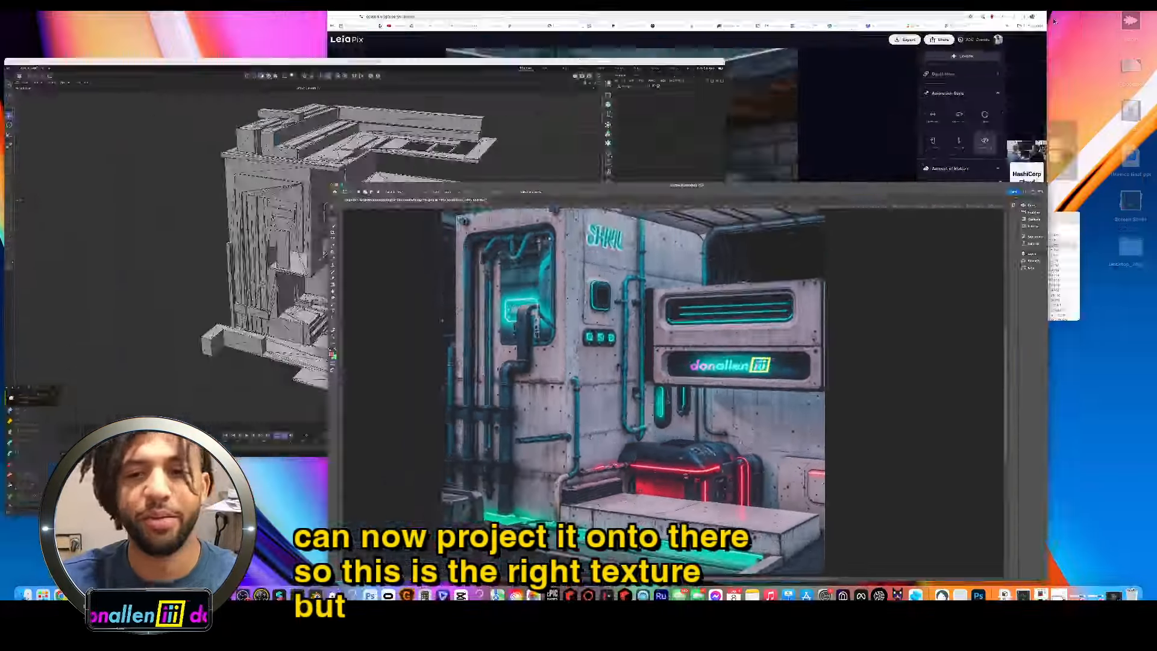
{"action": "left_click", "coordinate": [341, 282]}
{"action": "left_click_drag", "start_coordinate": [518, 247], "coordinate": [648, 252], "text": "alt"}
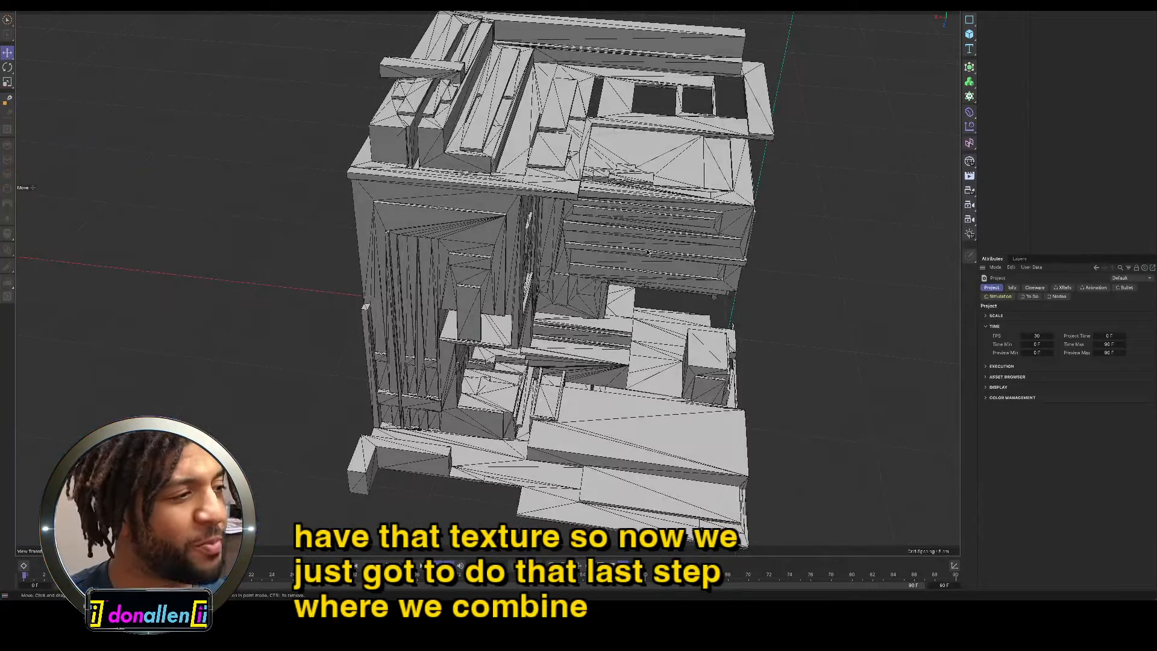
{"action": "left_click_drag", "start_coordinate": [809, 301], "coordinate": [754, 255], "text": "alt"}
{"action": "scroll", "coordinate": [753, 254], "scroll_direction": "right", "scroll_amount": 5}
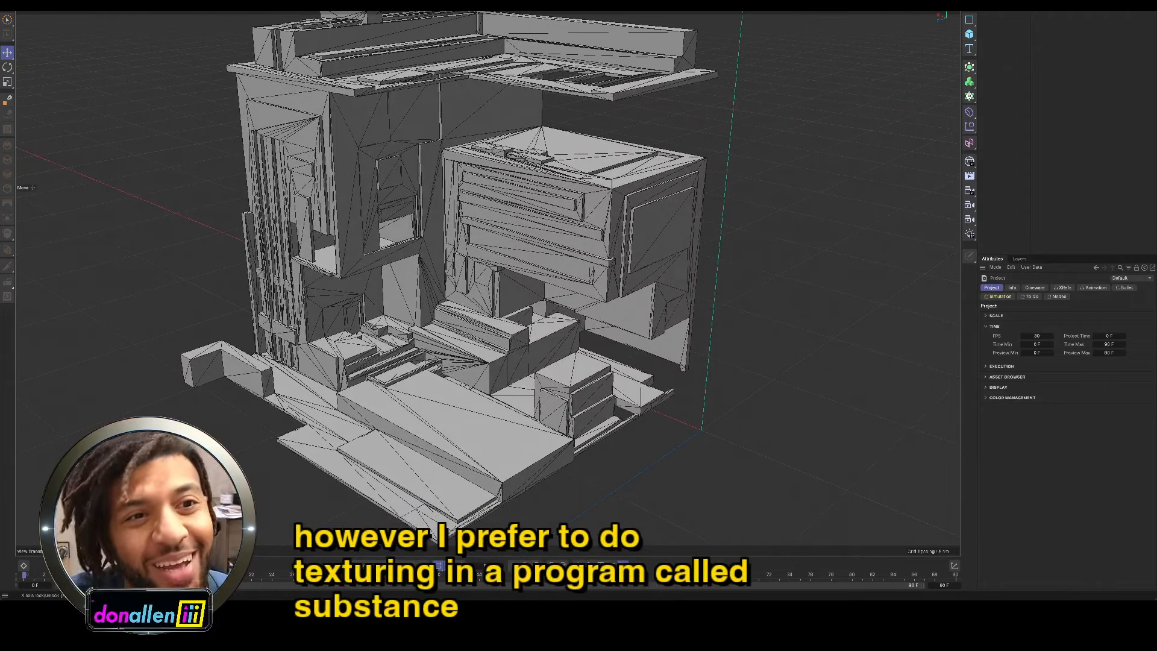
Step: Export the building as a Wavefront OBJ, accepting the current export settings
{"action": "left_click", "coordinate": [61, 3]}
{"action": "mouse_move", "coordinate": [104, 159]}
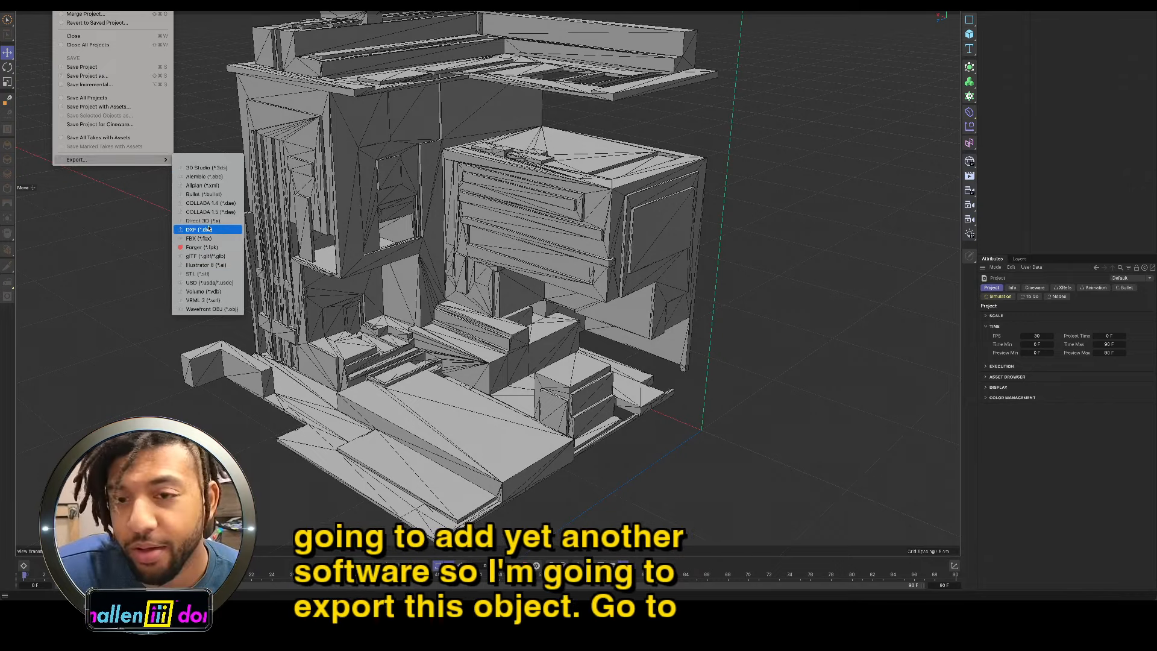
{"action": "left_click", "coordinate": [211, 309]}
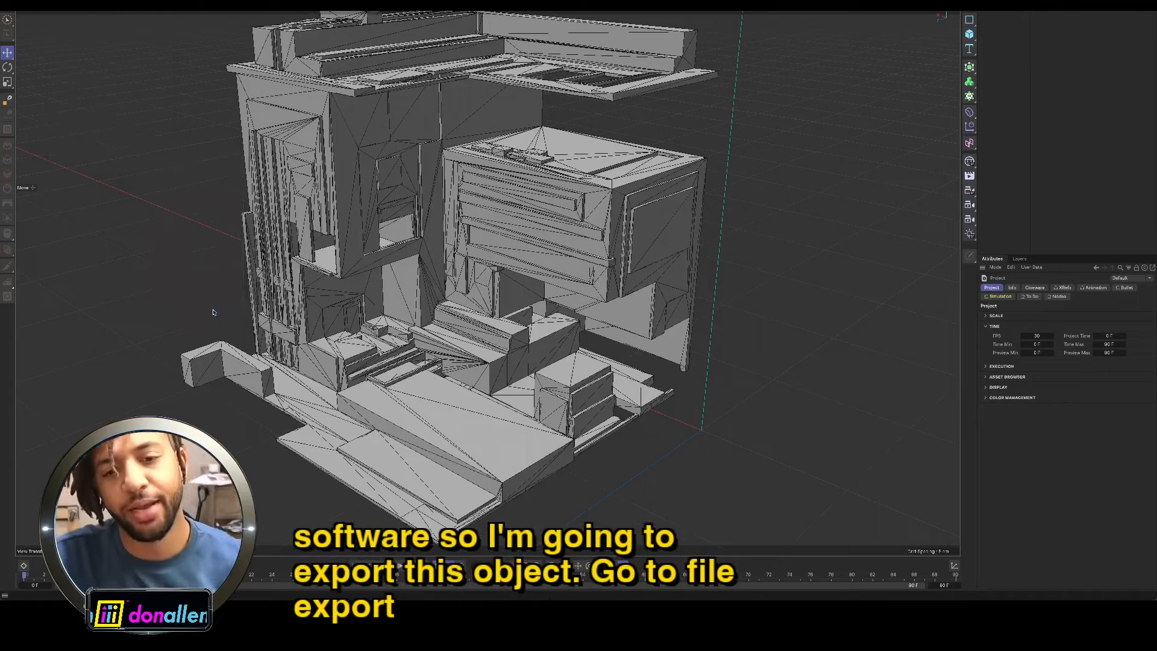
{"action": "left_click_drag", "start_coordinate": [250, 218], "coordinate": [512, 170]}
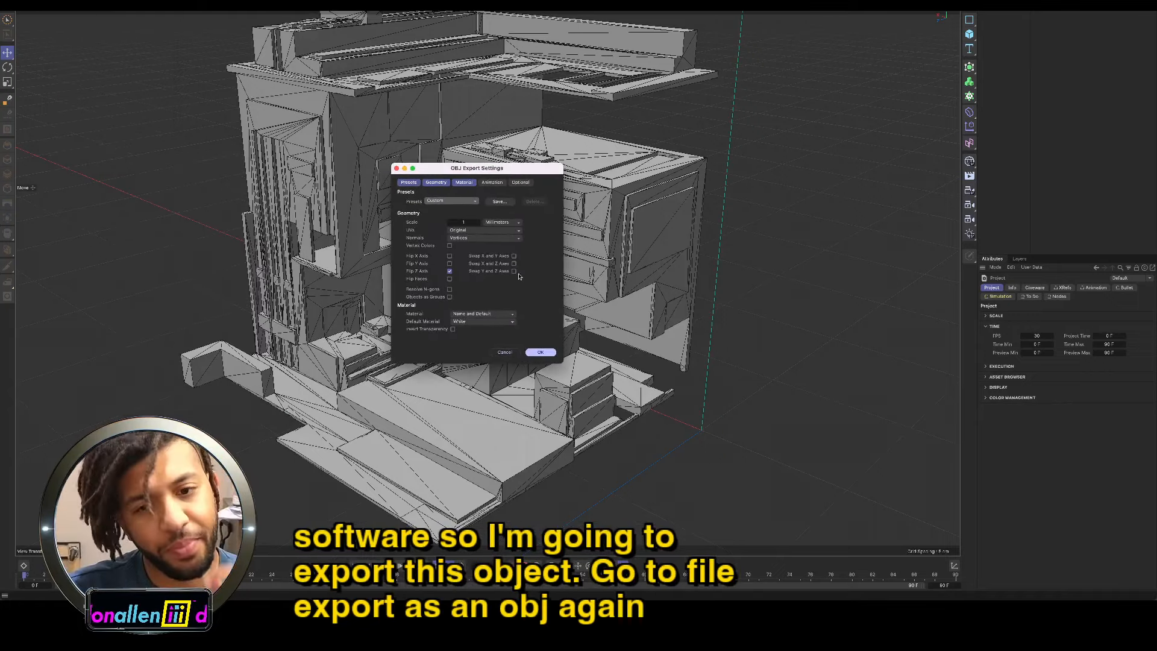
{"action": "left_click", "coordinate": [539, 352]}
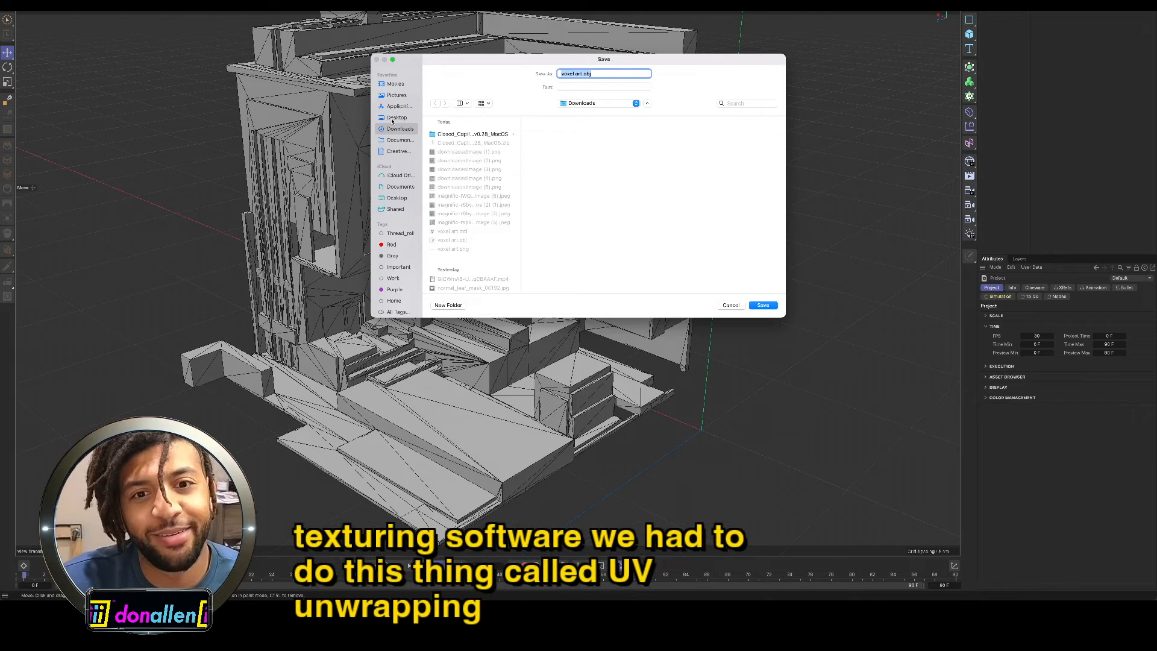
Step: Save the exported model to the Desktop as "voxel art_with_uv maps.obj"
{"action": "left_click", "coordinate": [395, 95]}
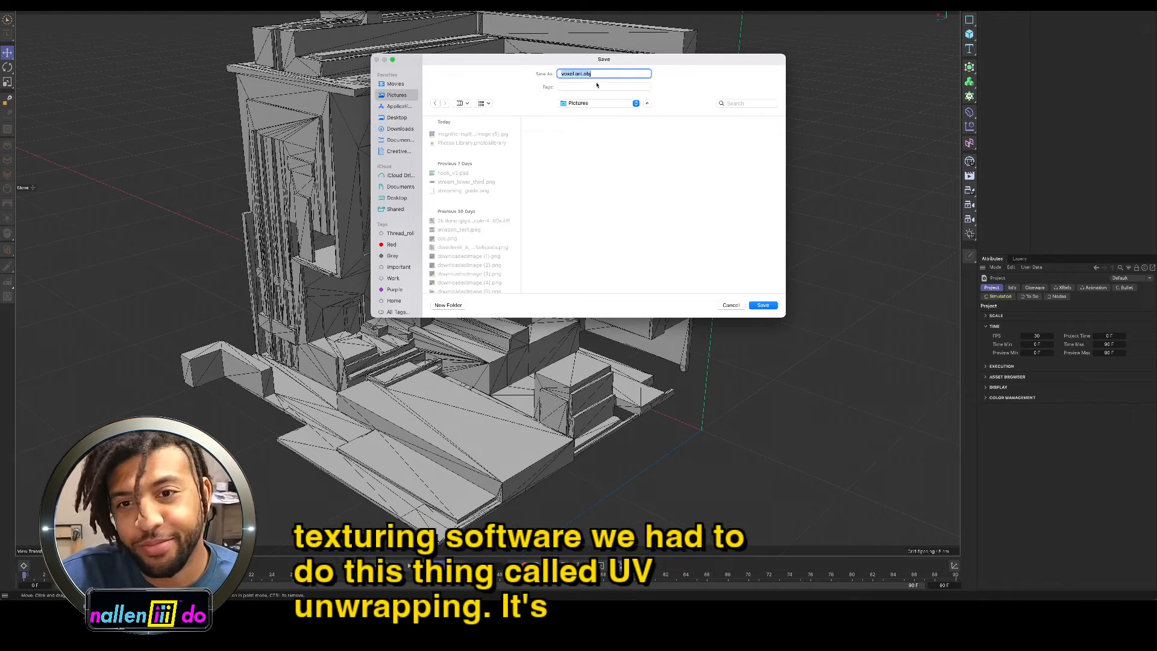
{"action": "left_click", "coordinate": [397, 118]}
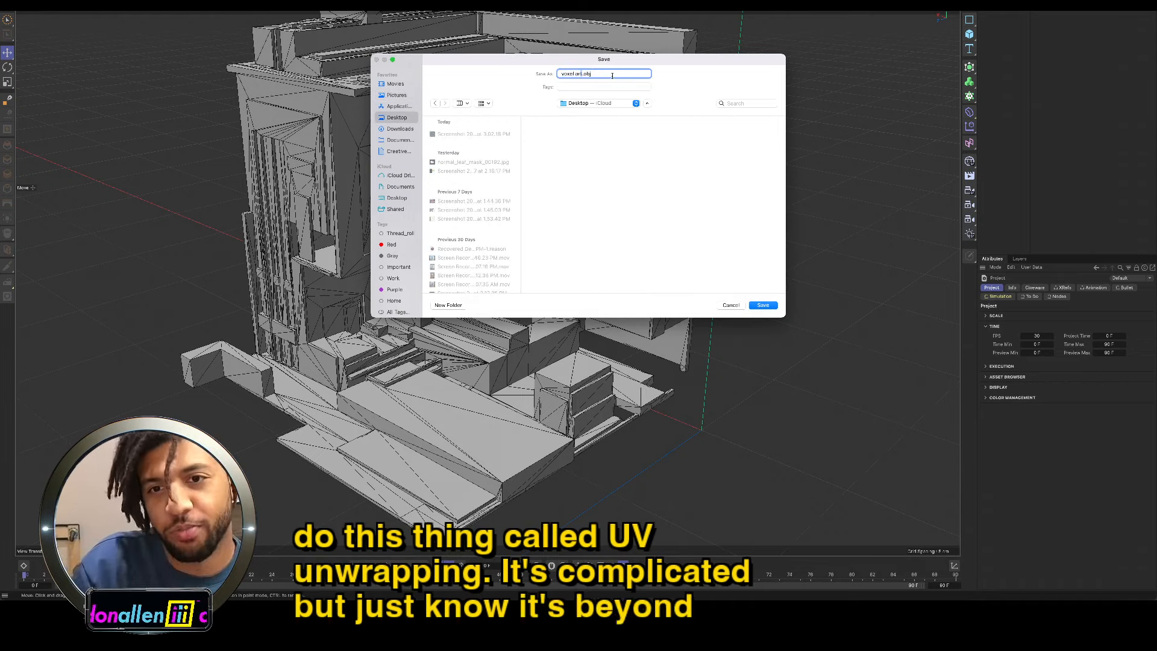
{"action": "type", "text": "_"}
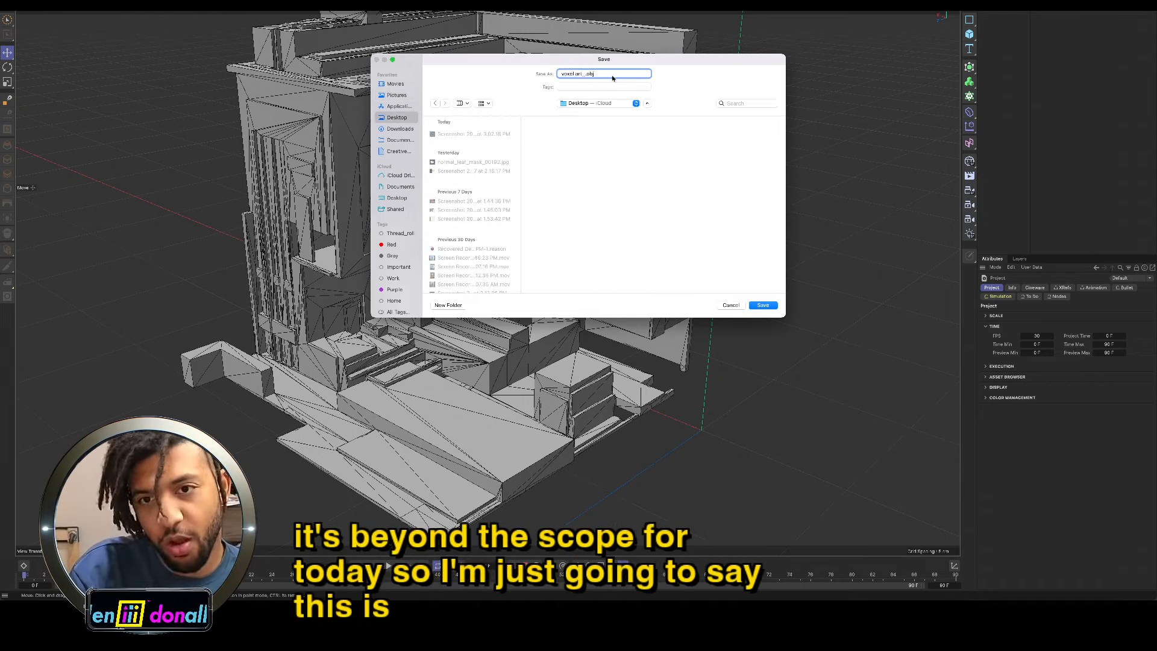
{"action": "type", "text": "with_"}
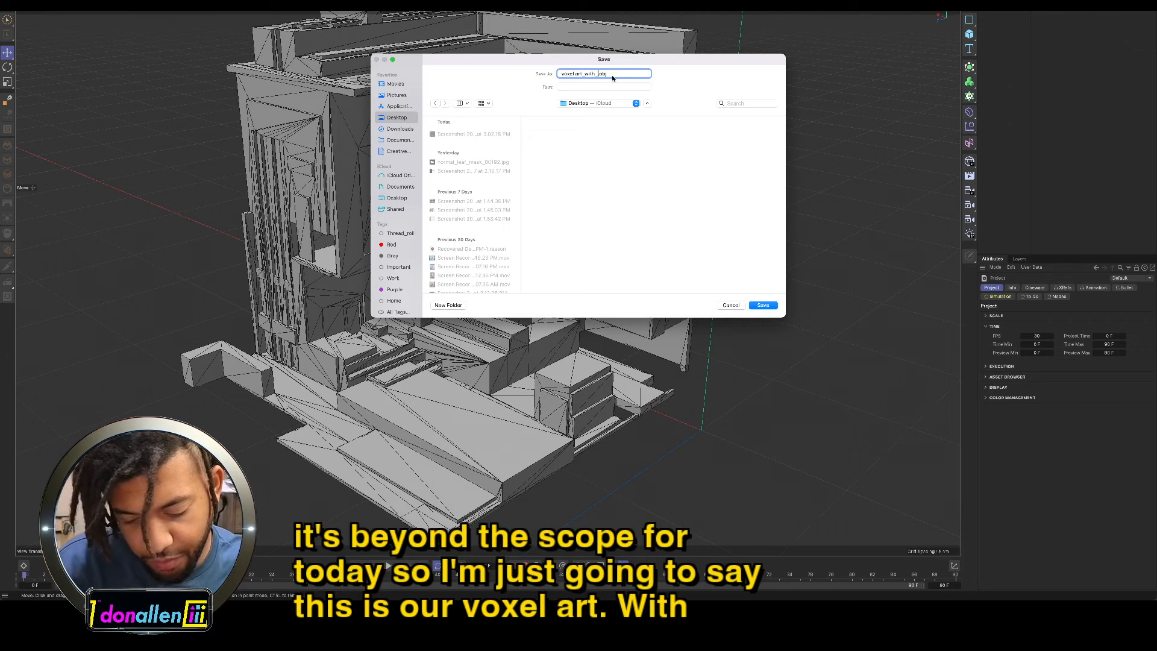
{"action": "type", "text": "uv m"}
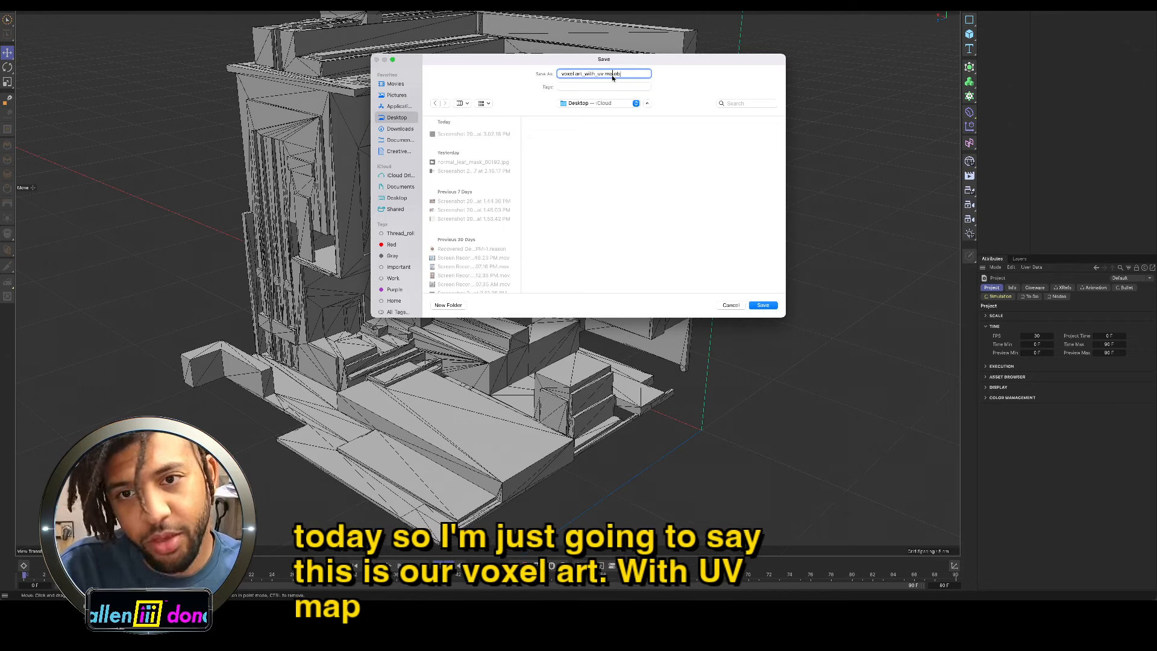
{"action": "type", "text": "aps"}
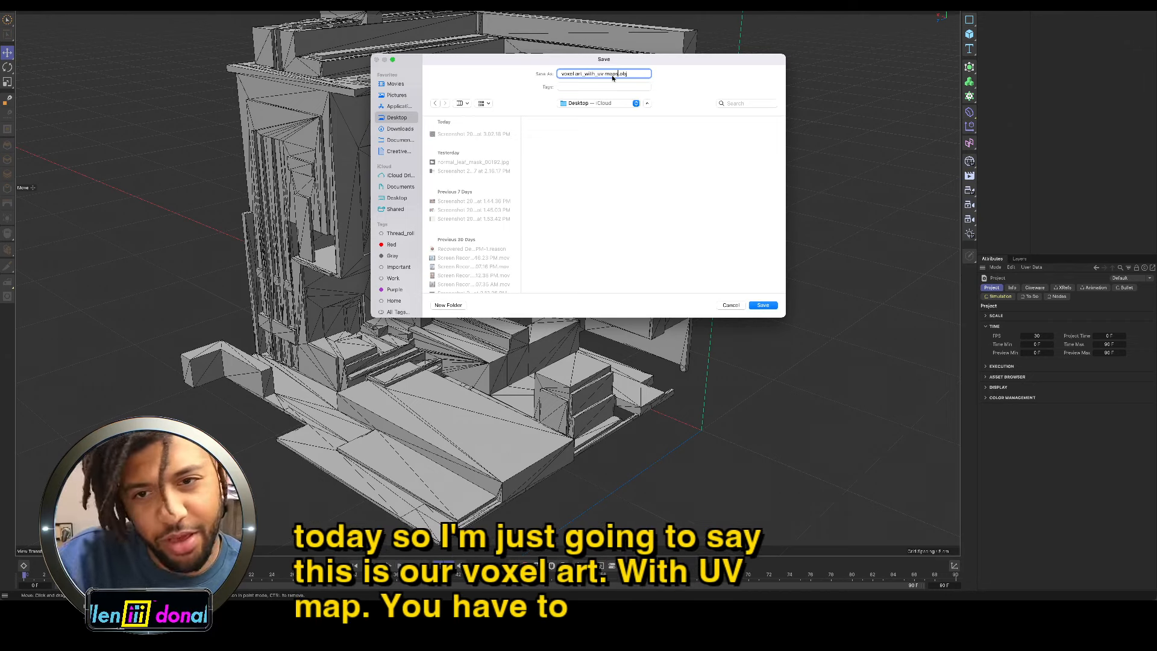
{"action": "left_click", "coordinate": [763, 306]}
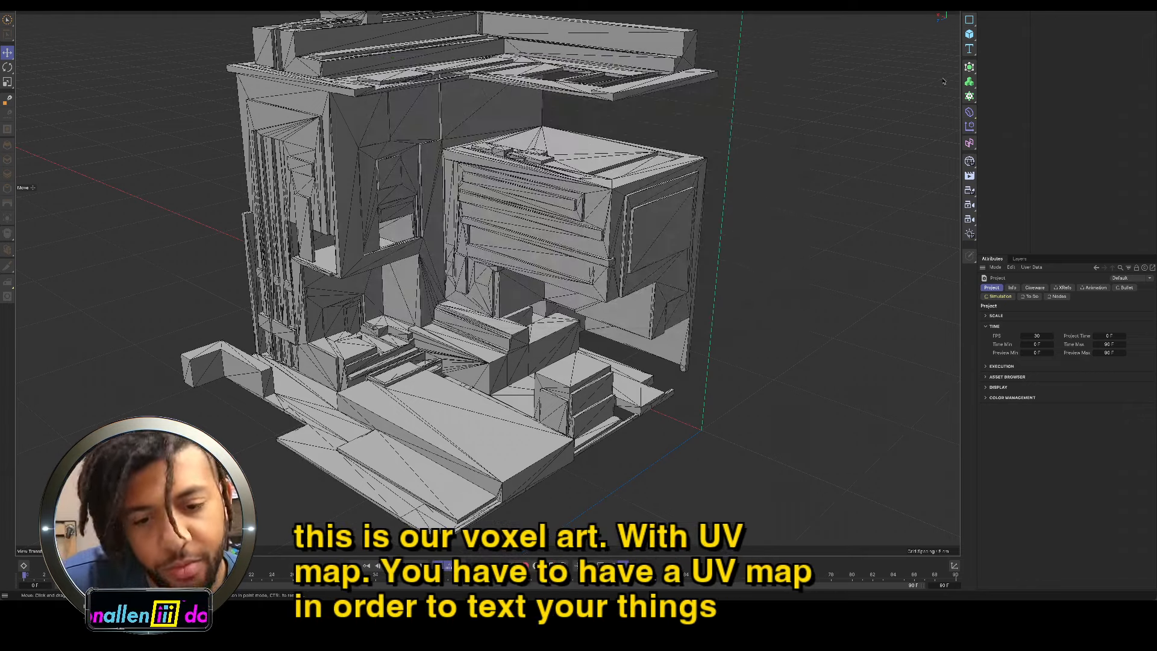
Step: Close the building project and quit Cinema 4D
{"action": "key", "text": "super+q"}
{"action": "left_click", "coordinate": [577, 198]}
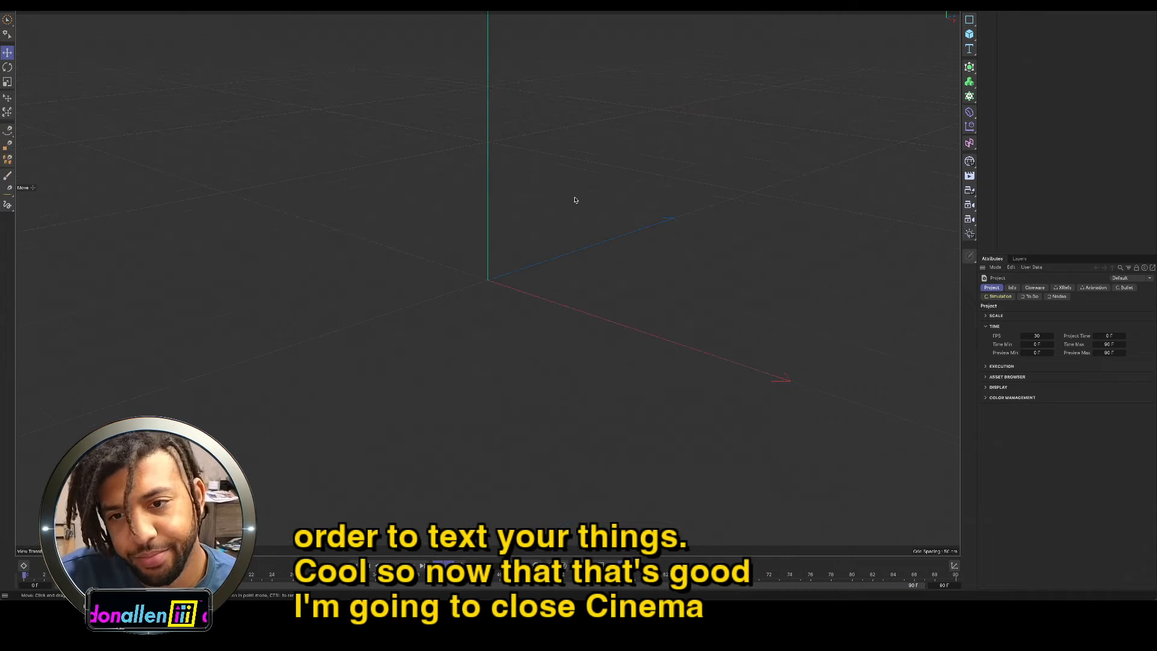
{"action": "mouse_move", "coordinate": [256, 593]}
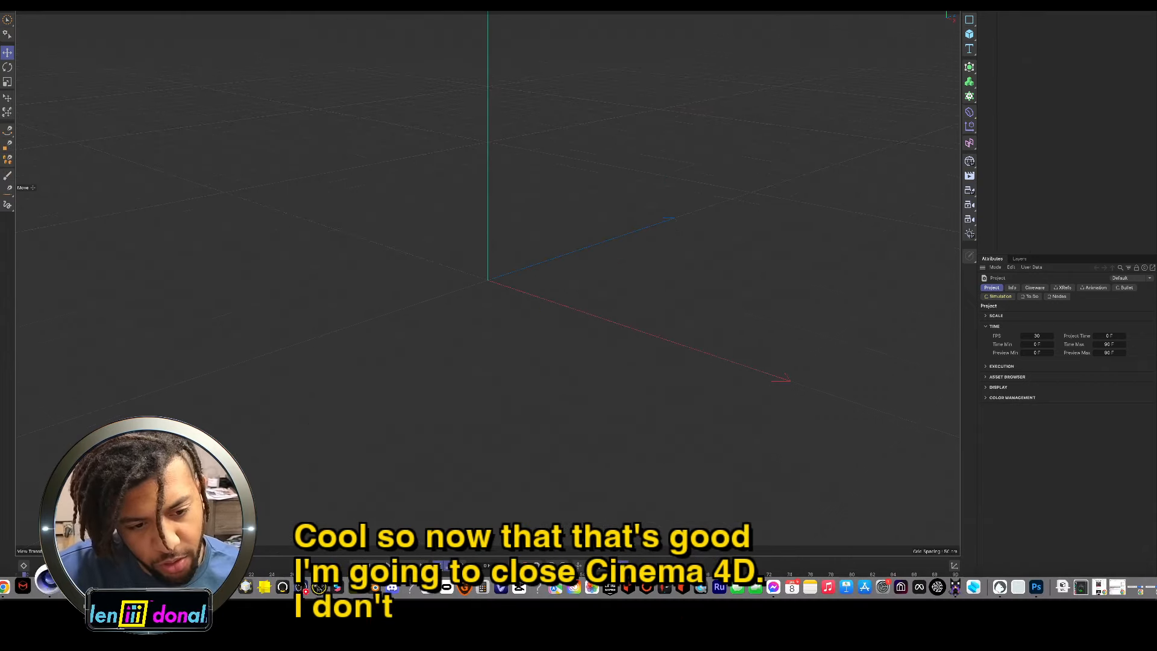
{"action": "right_click", "coordinate": [83, 584]}
{"action": "left_click", "coordinate": [100, 543]}
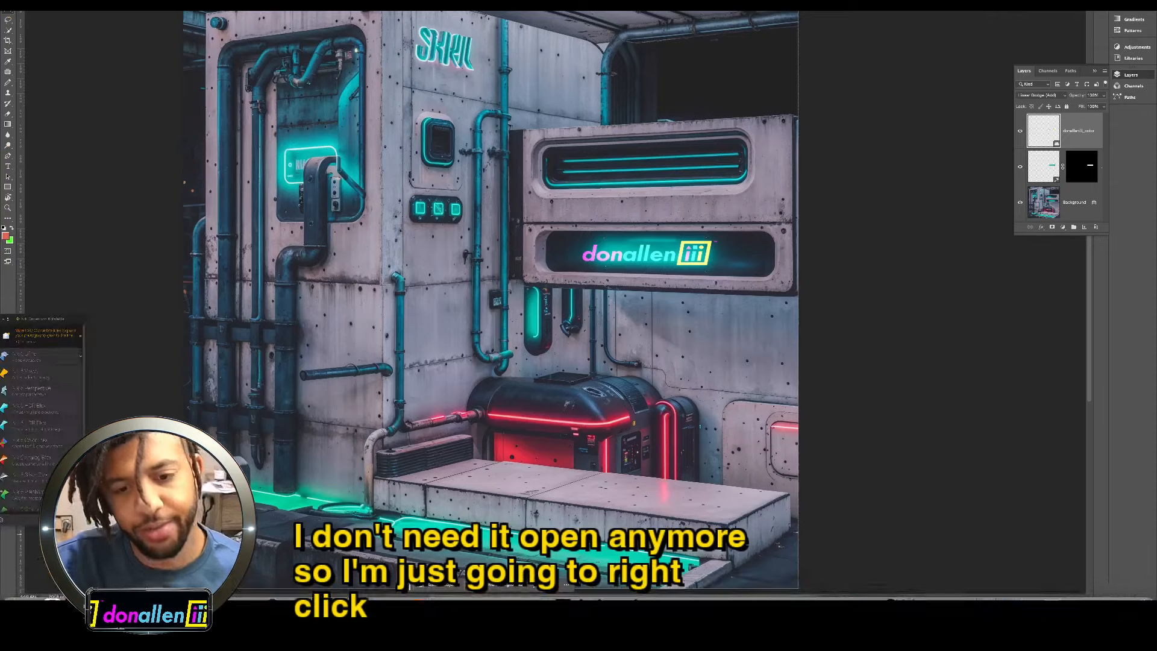
Step: Search the installed applications for "sub", launch Adobe Substance 3D Painter and dismiss its home screen
{"action": "mouse_move", "coordinate": [261, 591]}
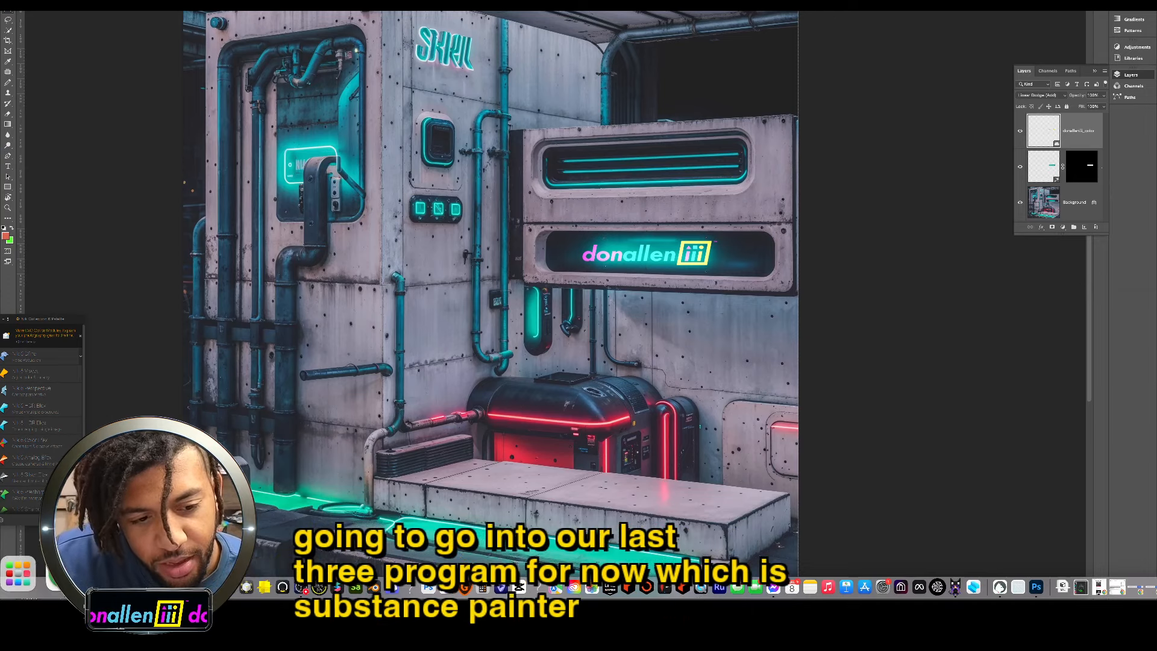
{"action": "left_click", "coordinate": [36, 578]}
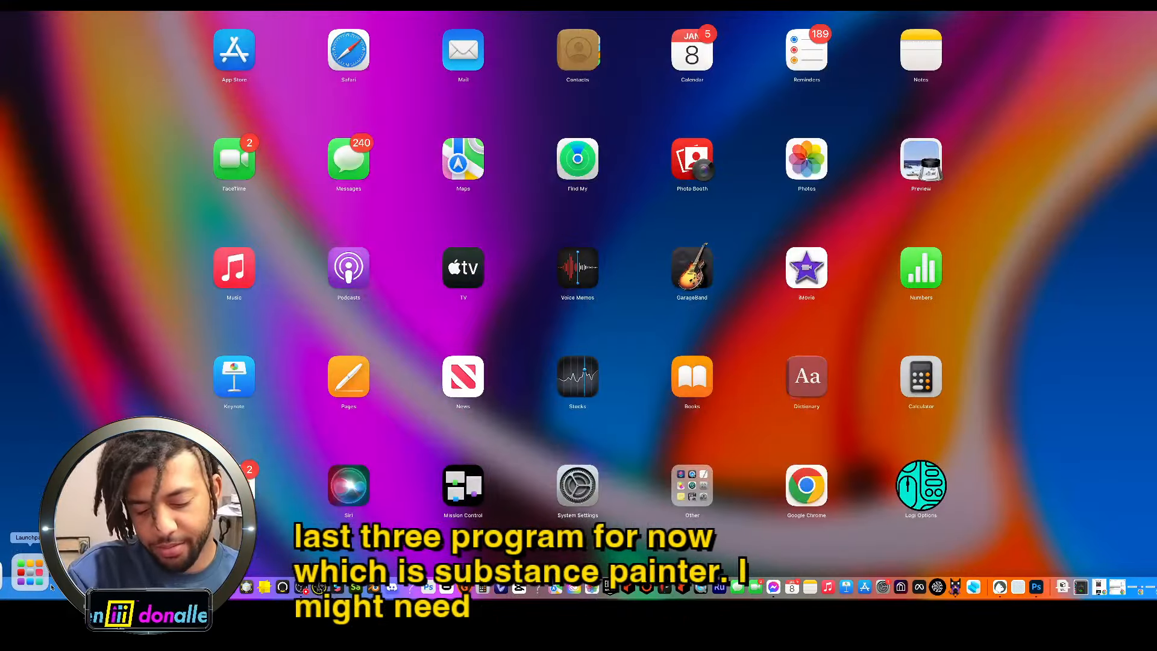
{"action": "type", "text": "sub"}
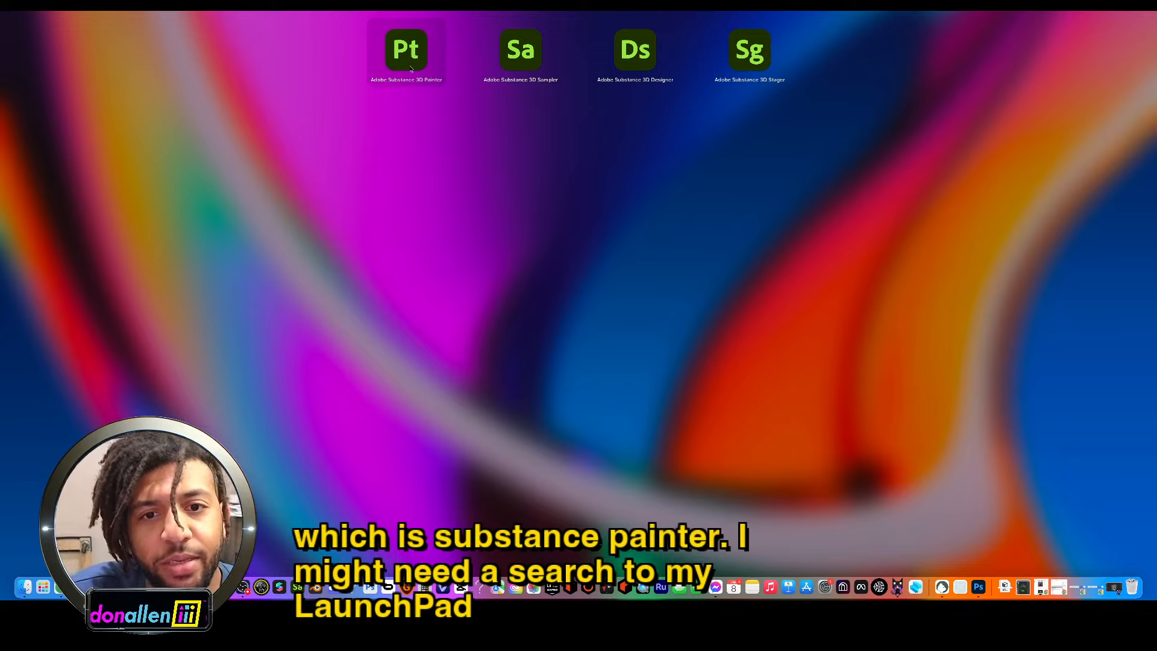
{"action": "left_click", "coordinate": [408, 54]}
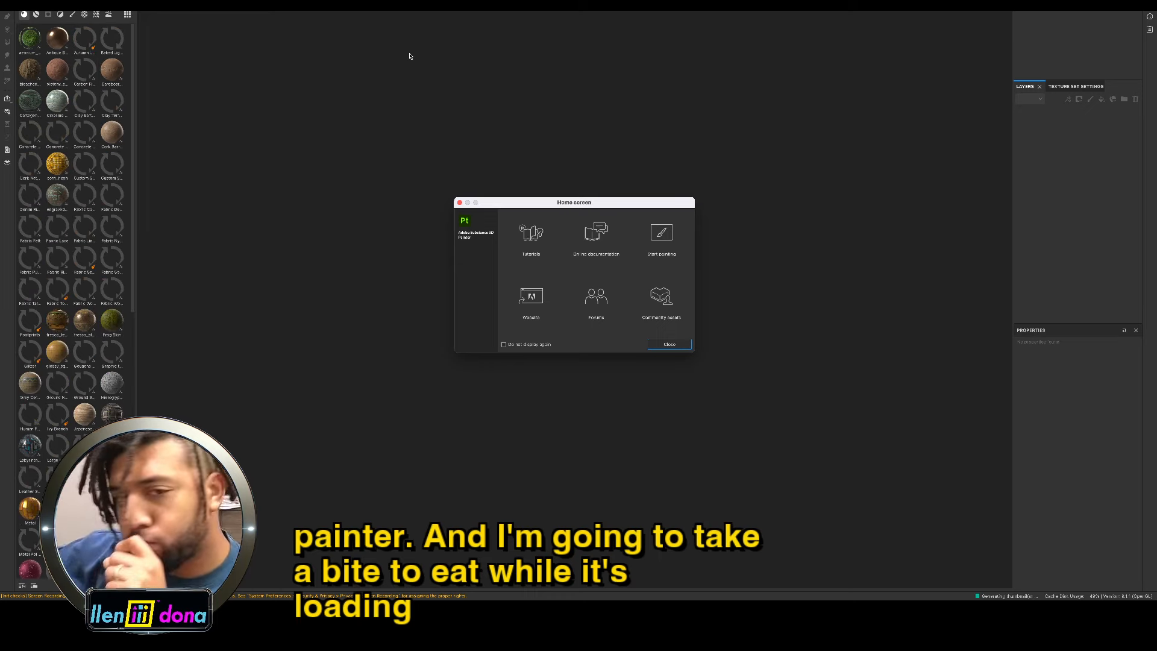
{"action": "left_click", "coordinate": [681, 345]}
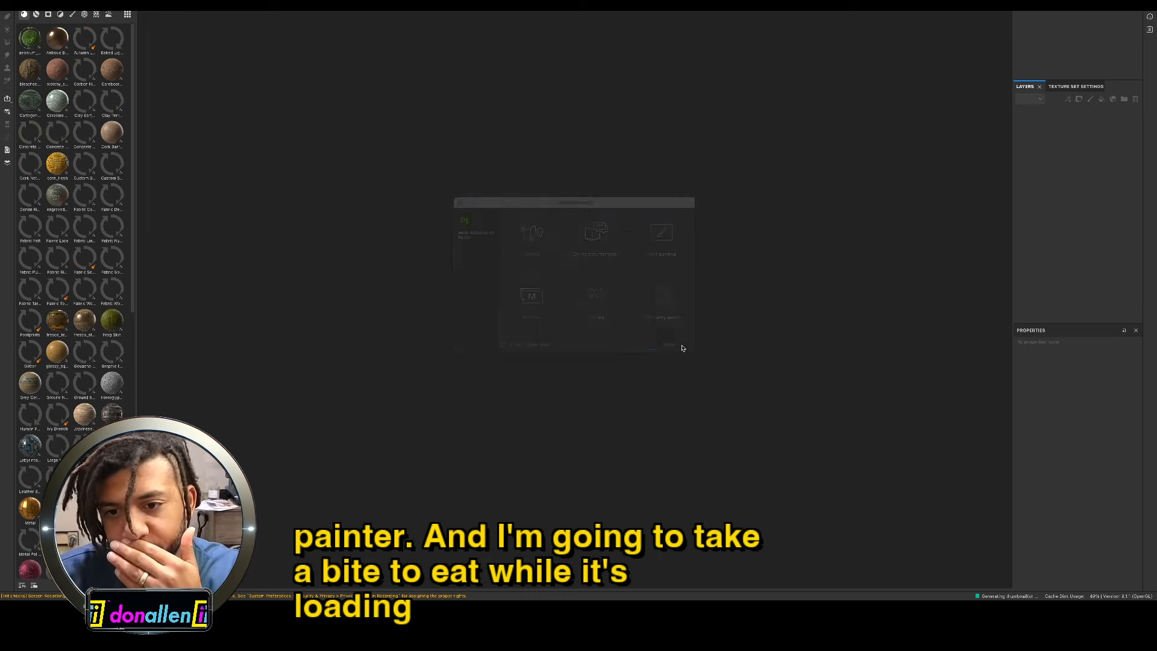
Step: Start a new project and set its document resolution to 2048
{"action": "left_click", "coordinate": [90, 1]}
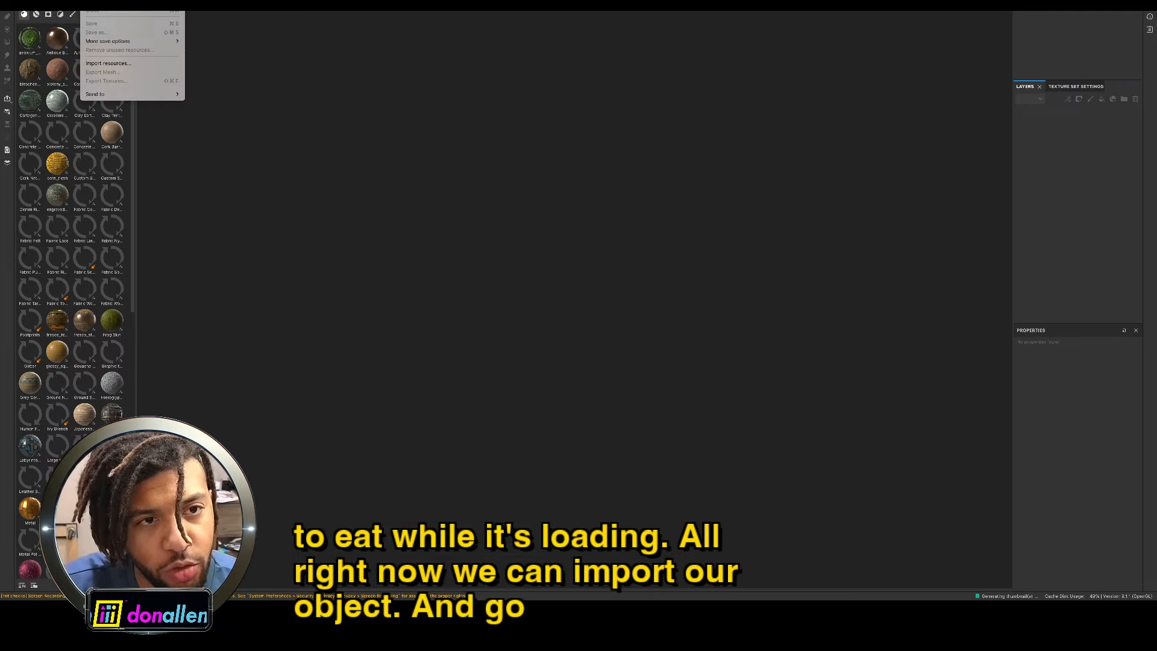
{"action": "left_click", "coordinate": [95, 1]}
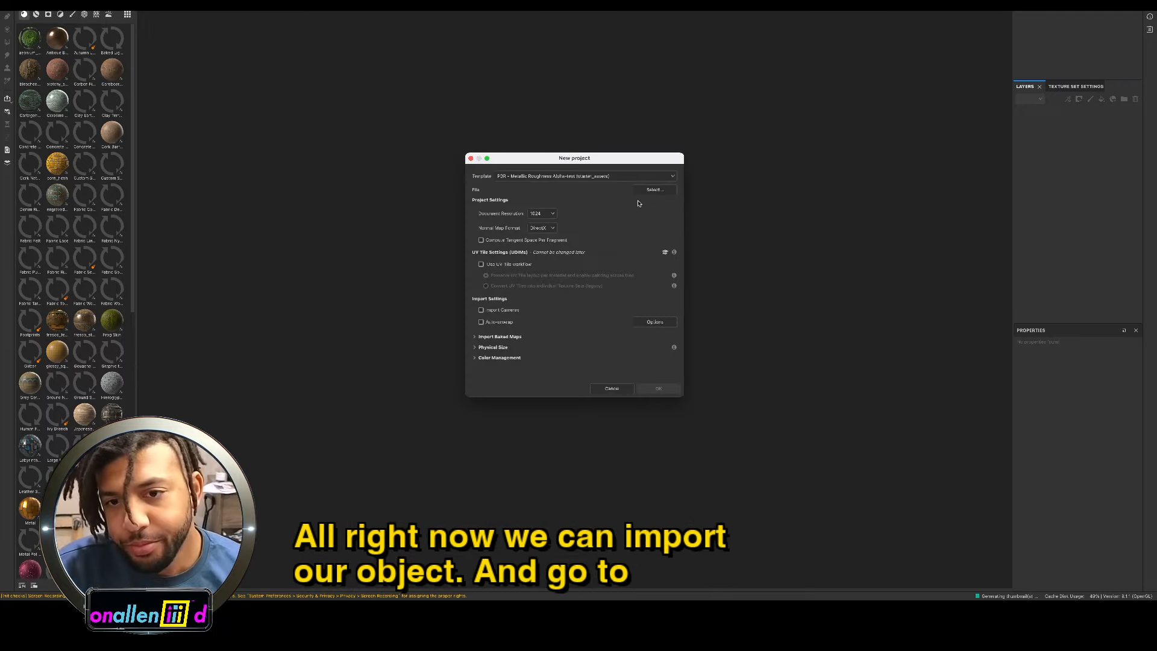
{"action": "left_click", "coordinate": [535, 214]}
{"action": "left_click", "coordinate": [545, 263]}
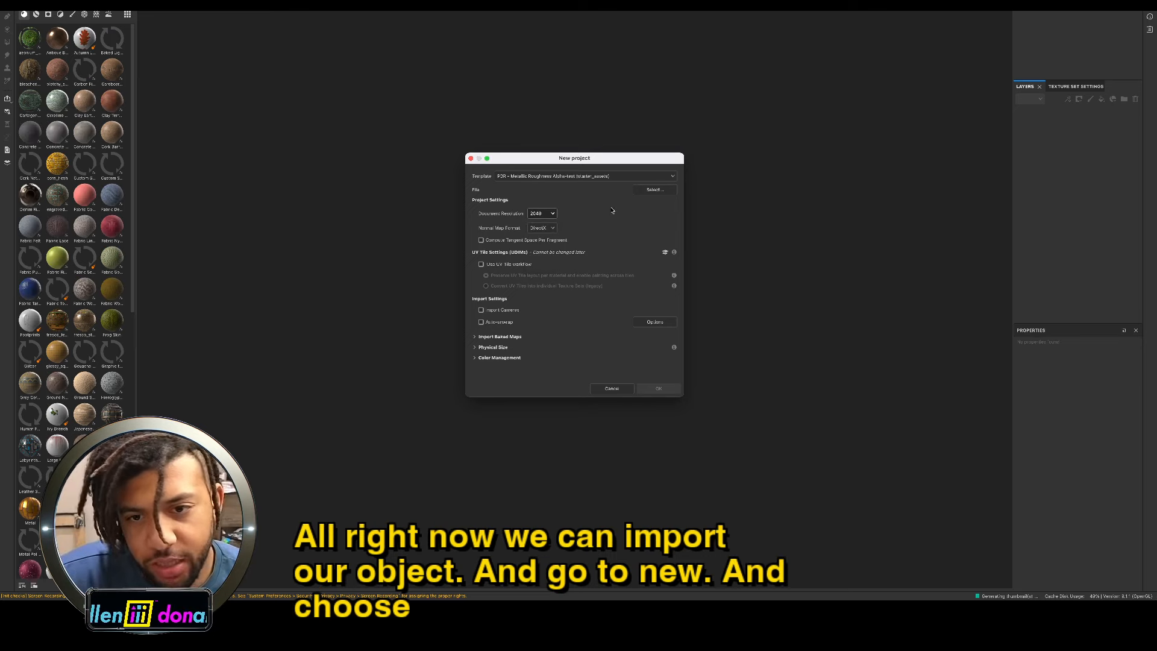
Step: Browse the Desktop, Downloads, Pictures and Recents folders for the exported OBJ as the project mesh, sorting Downloads by date added
{"action": "left_click", "coordinate": [655, 190]}
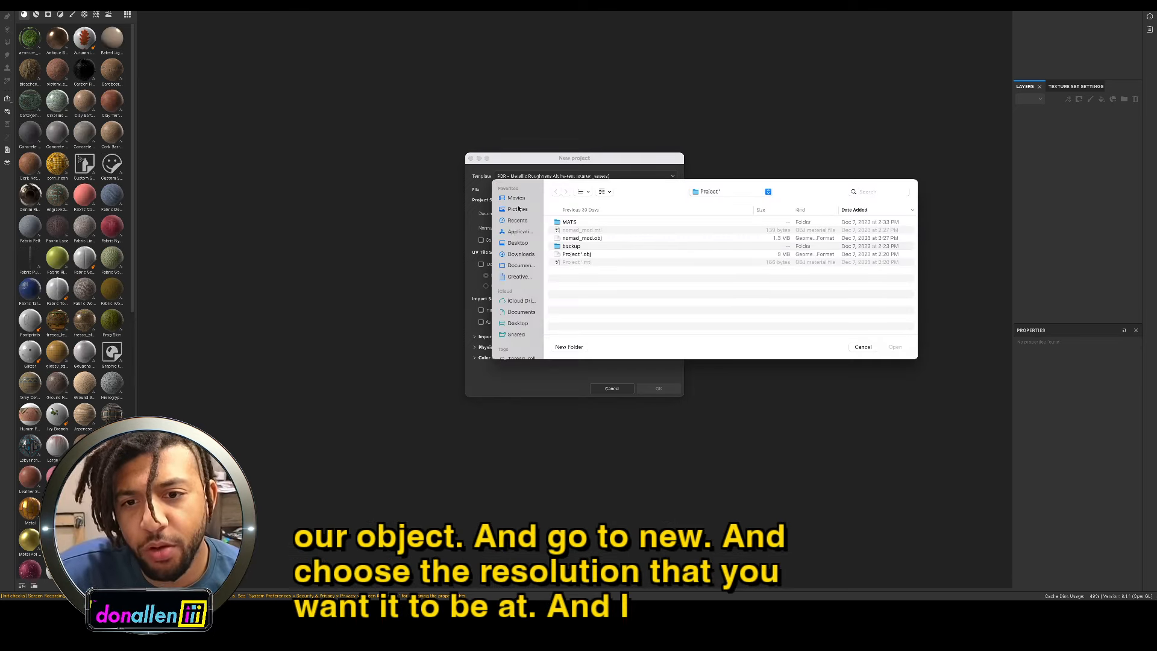
{"action": "left_click", "coordinate": [518, 243]}
{"action": "left_click", "coordinate": [520, 254]}
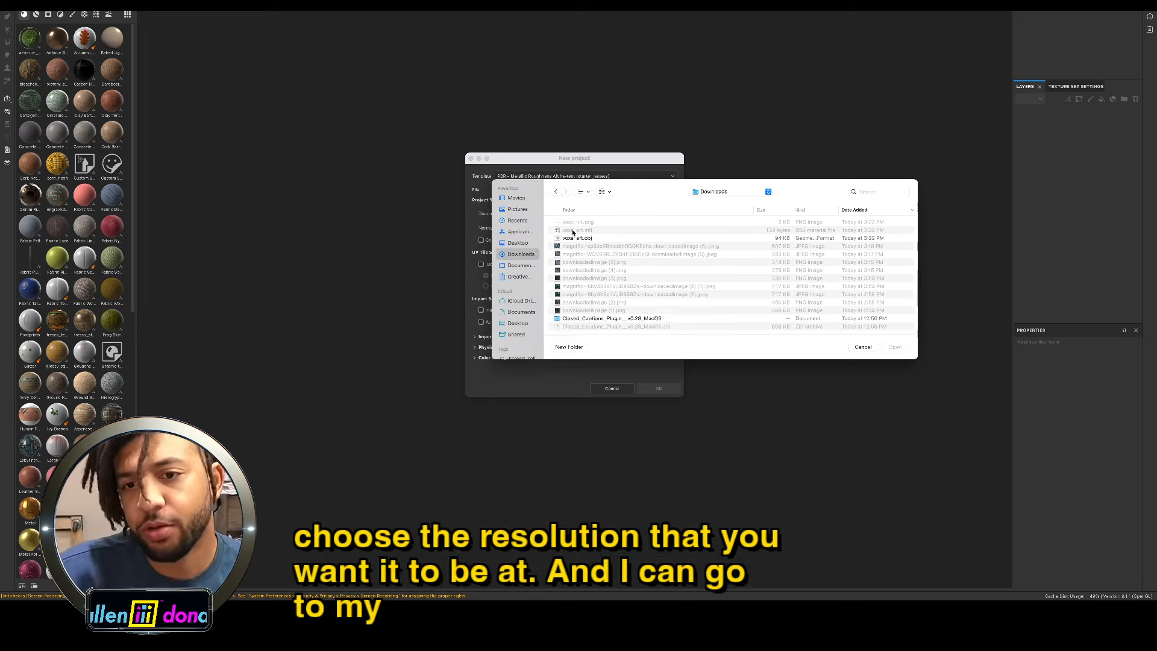
{"action": "left_click", "coordinate": [573, 238]}
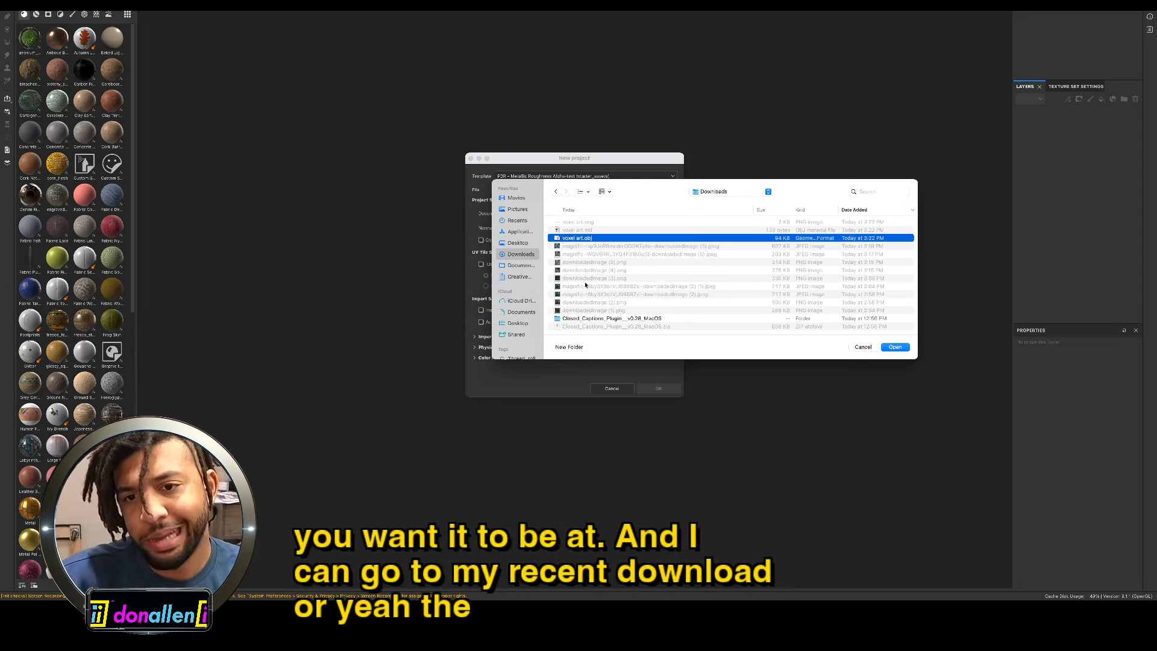
{"action": "left_click", "coordinate": [516, 209]}
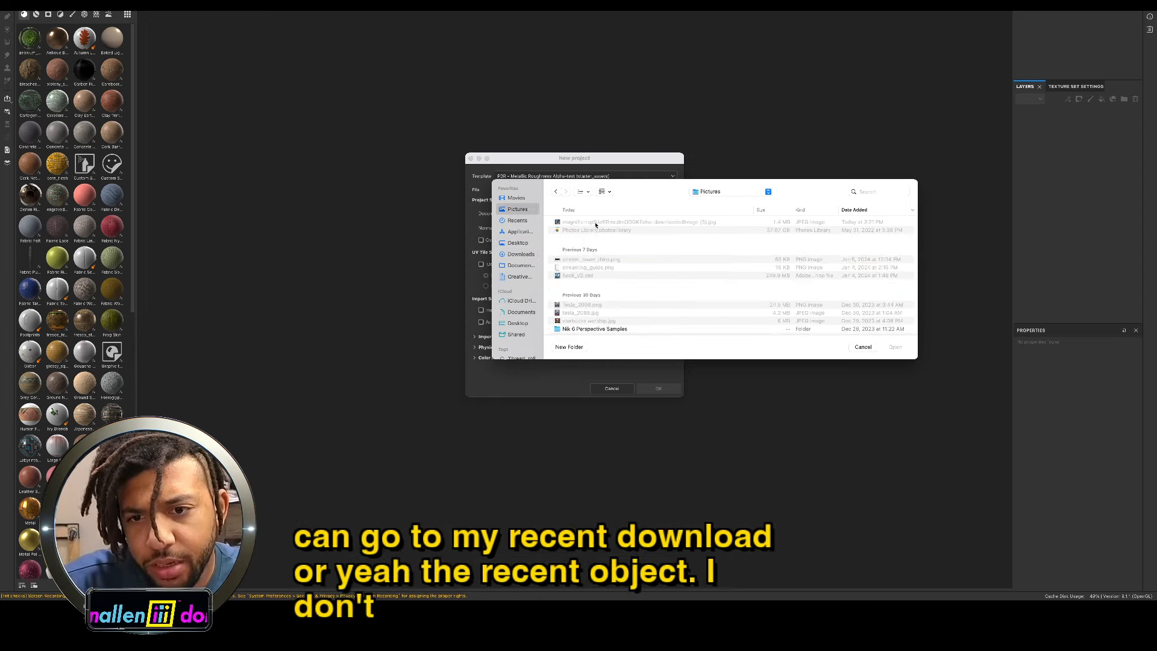
{"action": "left_click", "coordinate": [515, 220]}
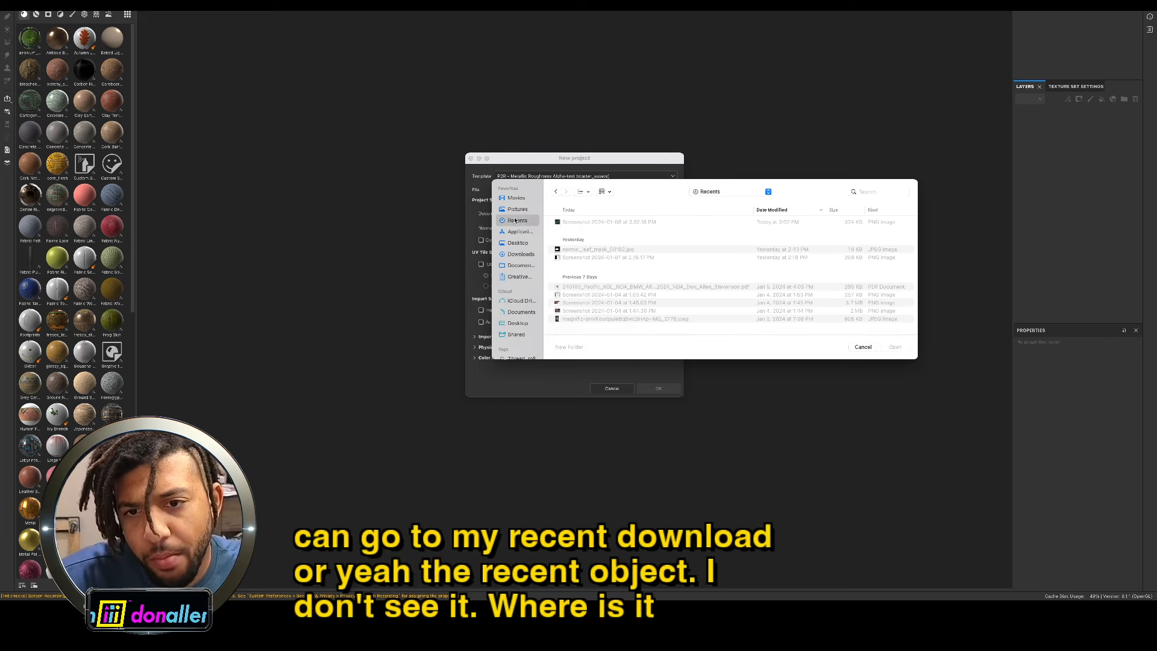
{"action": "left_click", "coordinate": [516, 210]}
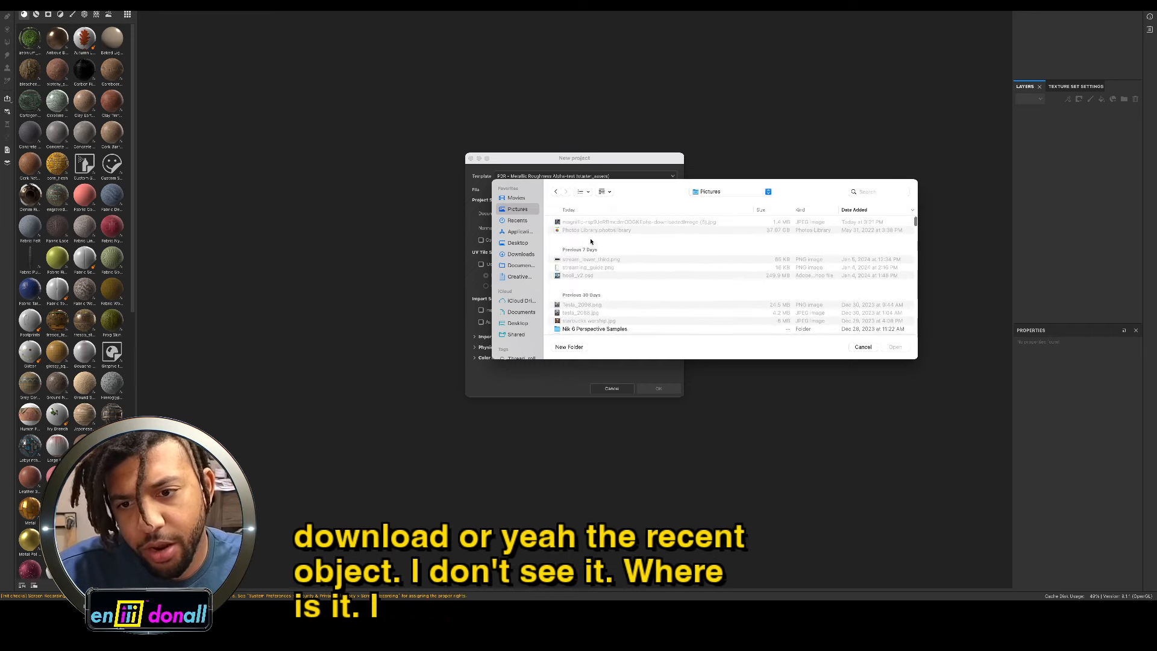
{"action": "left_click", "coordinate": [518, 254]}
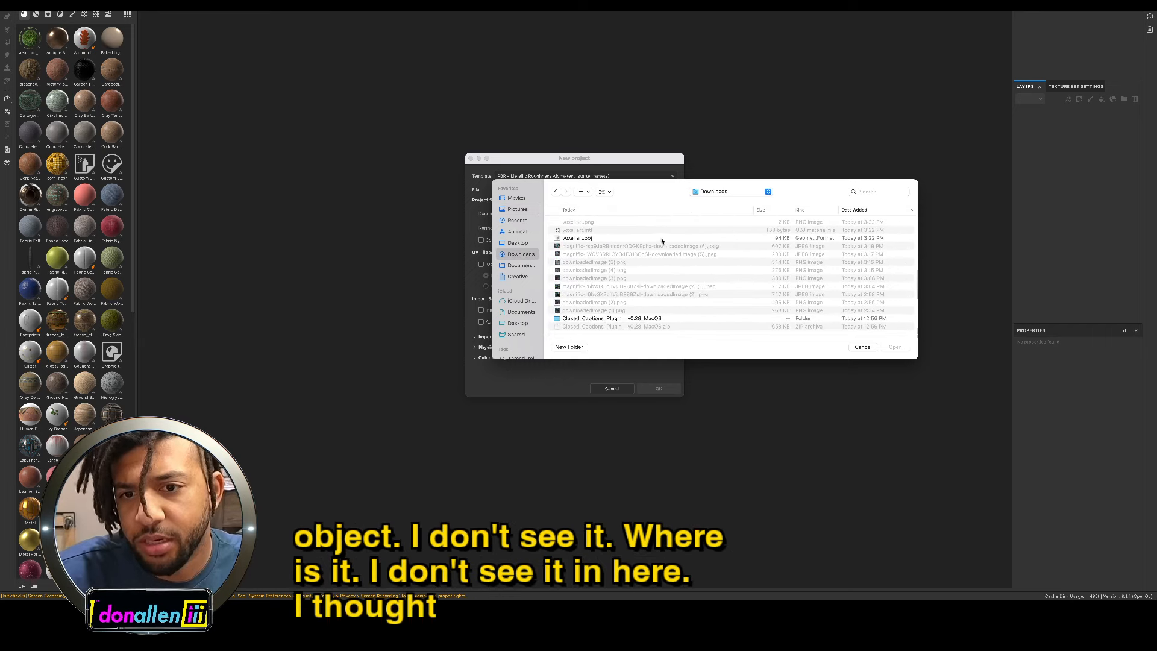
{"action": "left_click", "coordinate": [862, 211]}
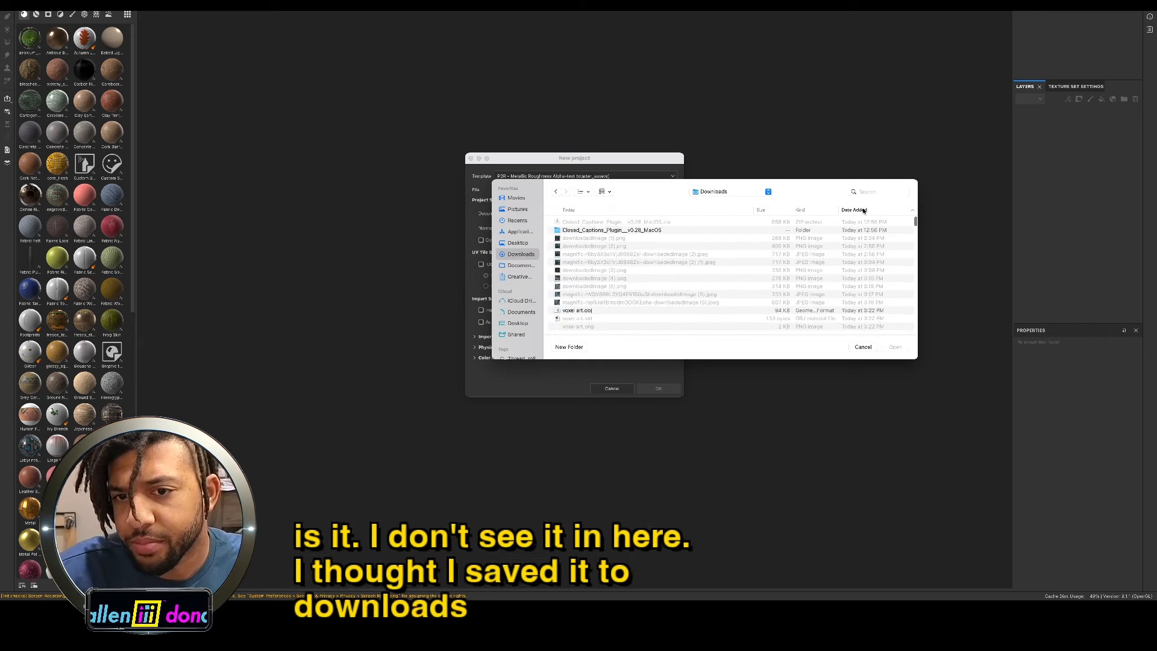
{"action": "left_click", "coordinate": [863, 210]}
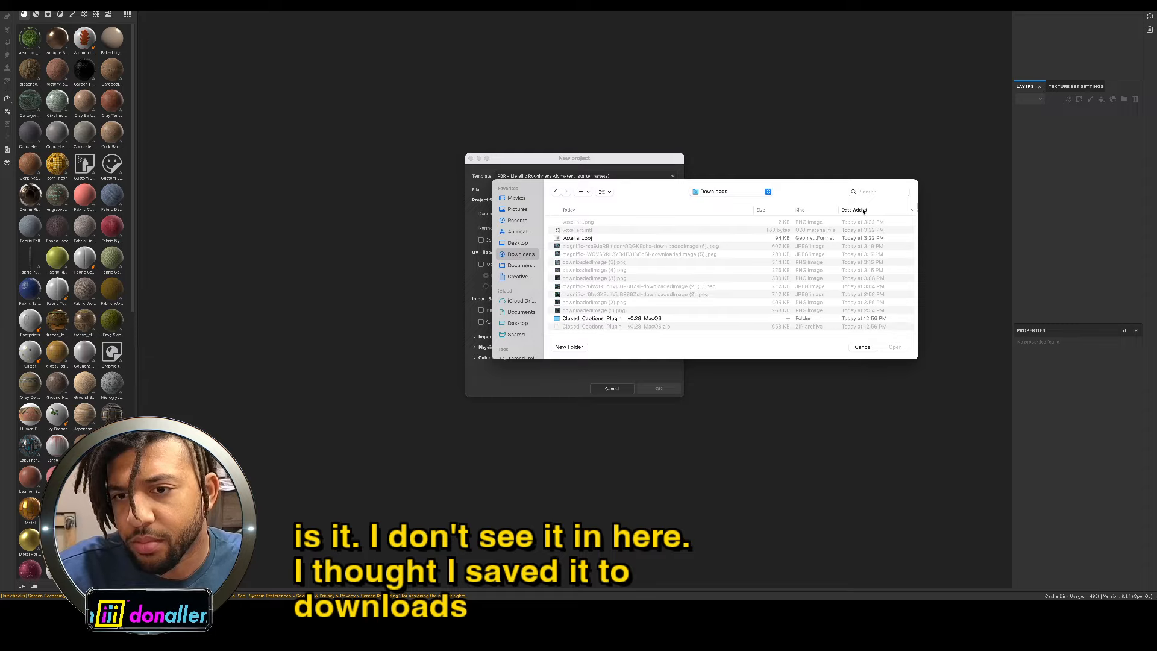
Step: Cancel the mesh file selection and switch to the Finder window with the Downloads folder
{"action": "left_click", "coordinate": [865, 348]}
{"action": "key", "text": "ctrl+Up"}
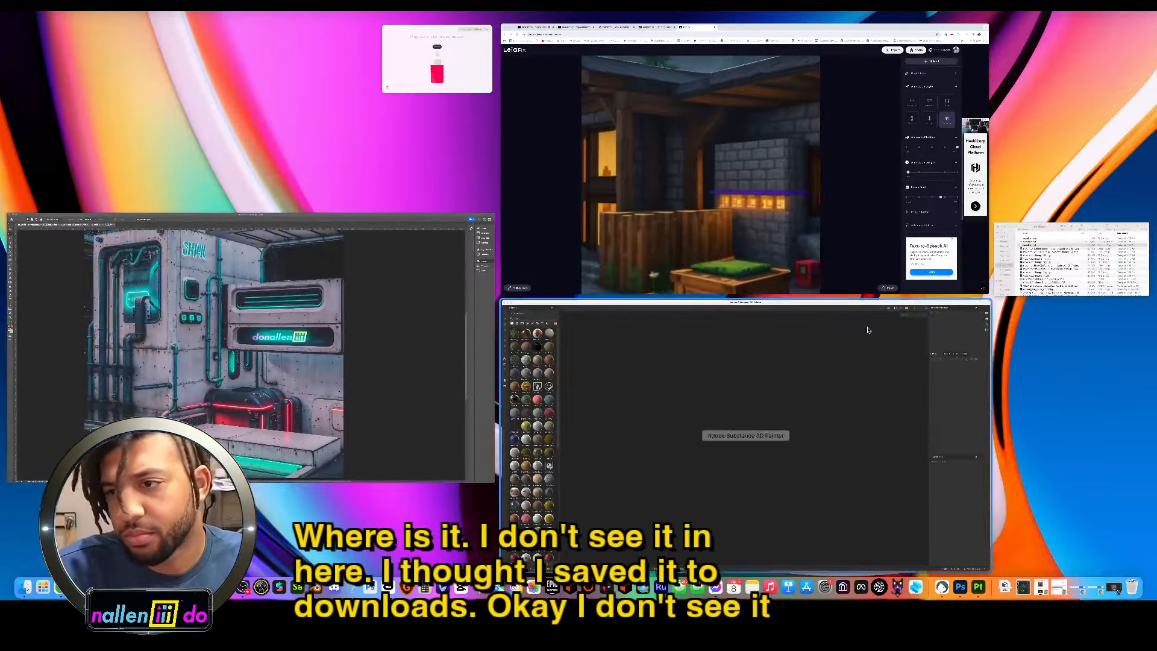
{"action": "left_click", "coordinate": [649, 343]}
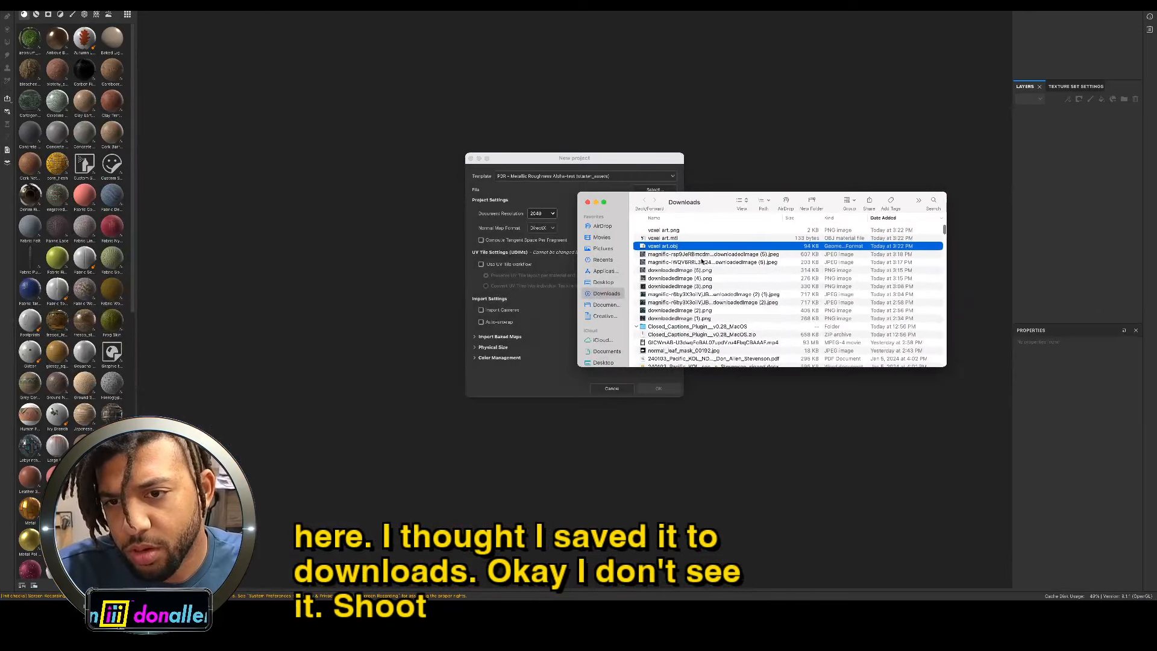
Step: Look for the saved model in Recents and Downloads, sort Downloads by date added and preview voxel art.obj
{"action": "key", "text": "space"}
{"action": "key", "text": "space"}
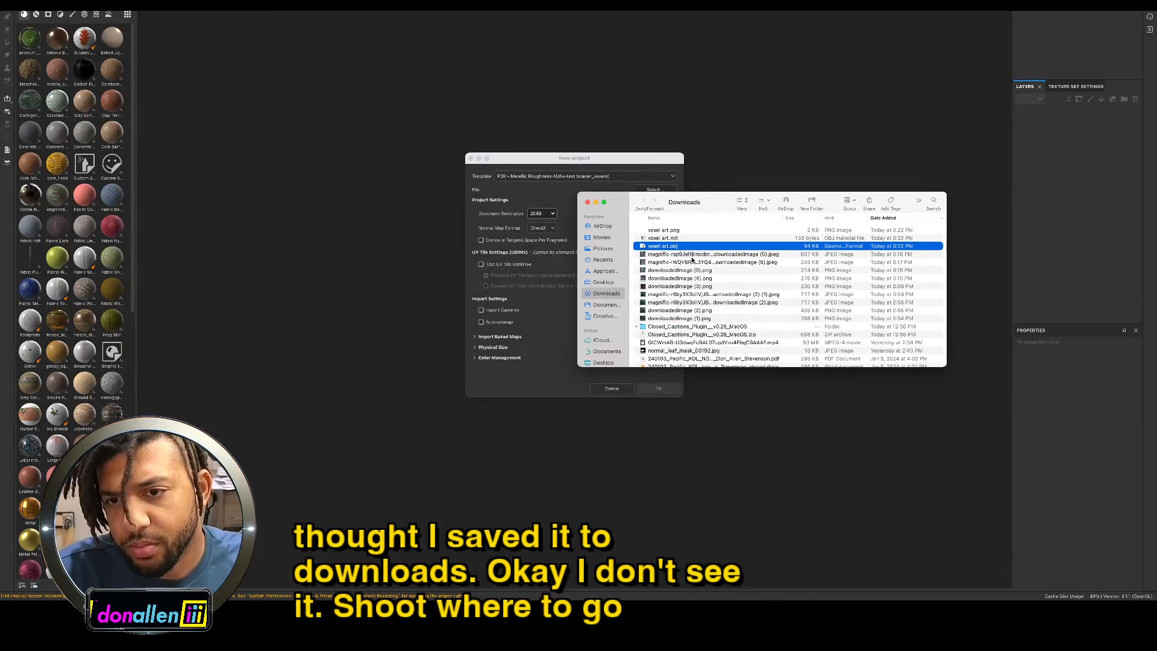
{"action": "left_click", "coordinate": [604, 259]}
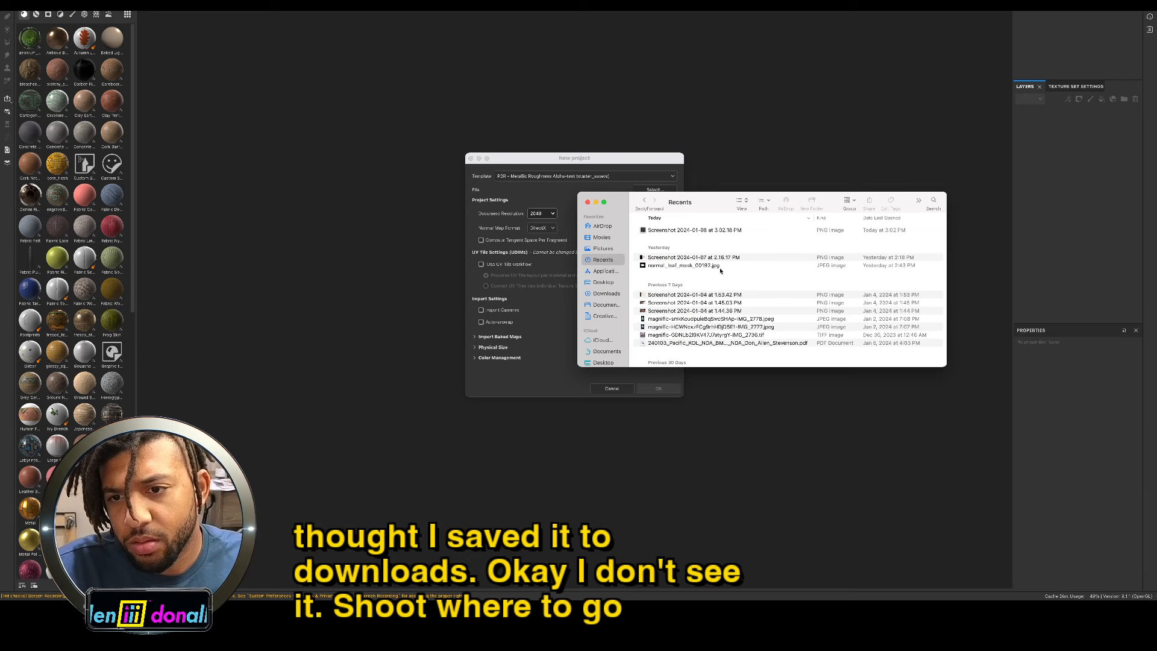
{"action": "scroll", "coordinate": [687, 311], "scroll_direction": "down", "scroll_amount": 4}
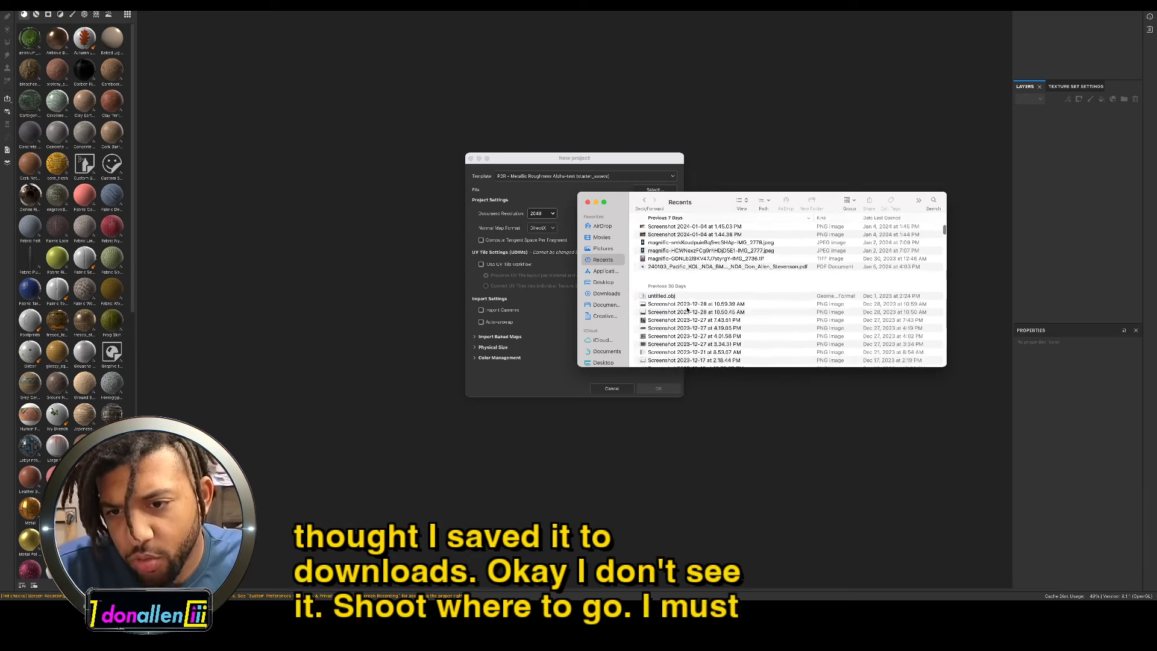
{"action": "scroll", "coordinate": [639, 259], "scroll_direction": "up", "scroll_amount": 4}
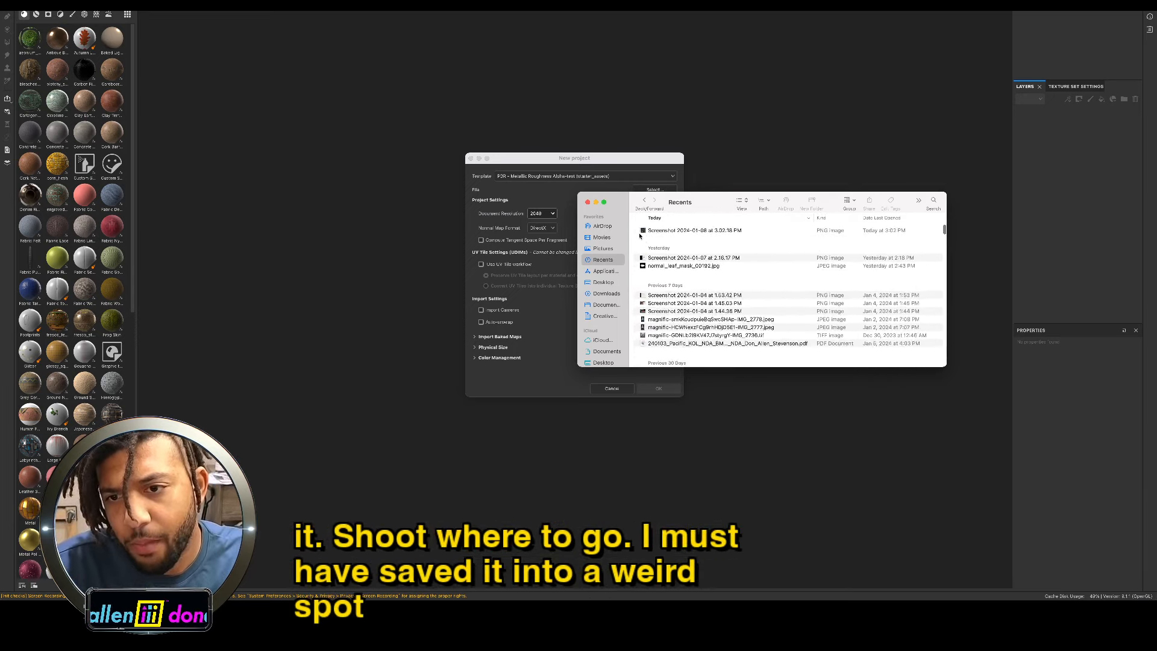
{"action": "left_click", "coordinate": [606, 294]}
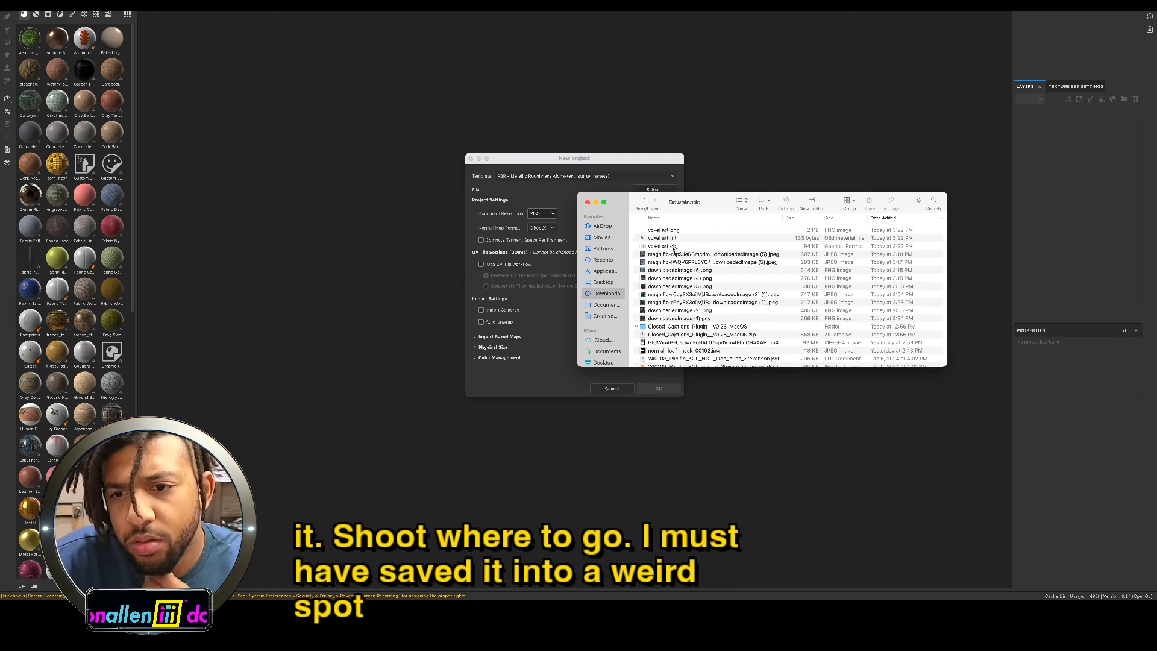
{"action": "left_click", "coordinate": [887, 219]}
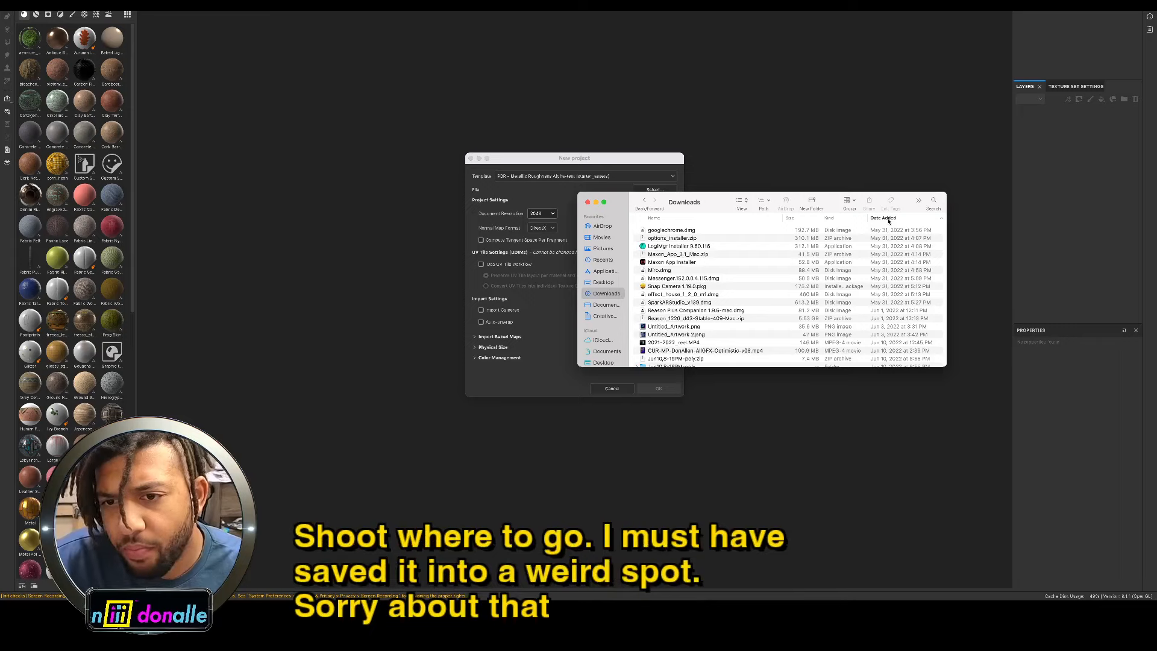
{"action": "left_click", "coordinate": [887, 219]}
{"action": "left_click", "coordinate": [678, 231]}
{"action": "left_click", "coordinate": [676, 246]}
{"action": "key", "text": "space"}
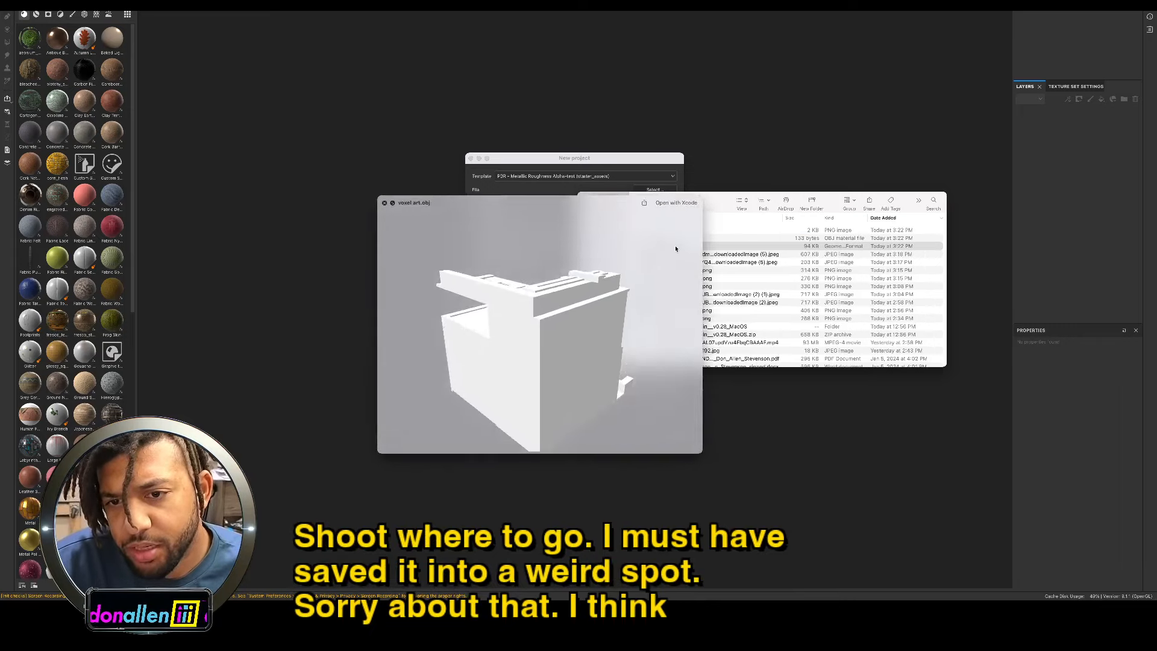
{"action": "key", "text": "space"}
Step: Switch to Cinema 4D and dismiss its Quick Start Dialog
{"action": "key", "text": "ctrl+Up"}
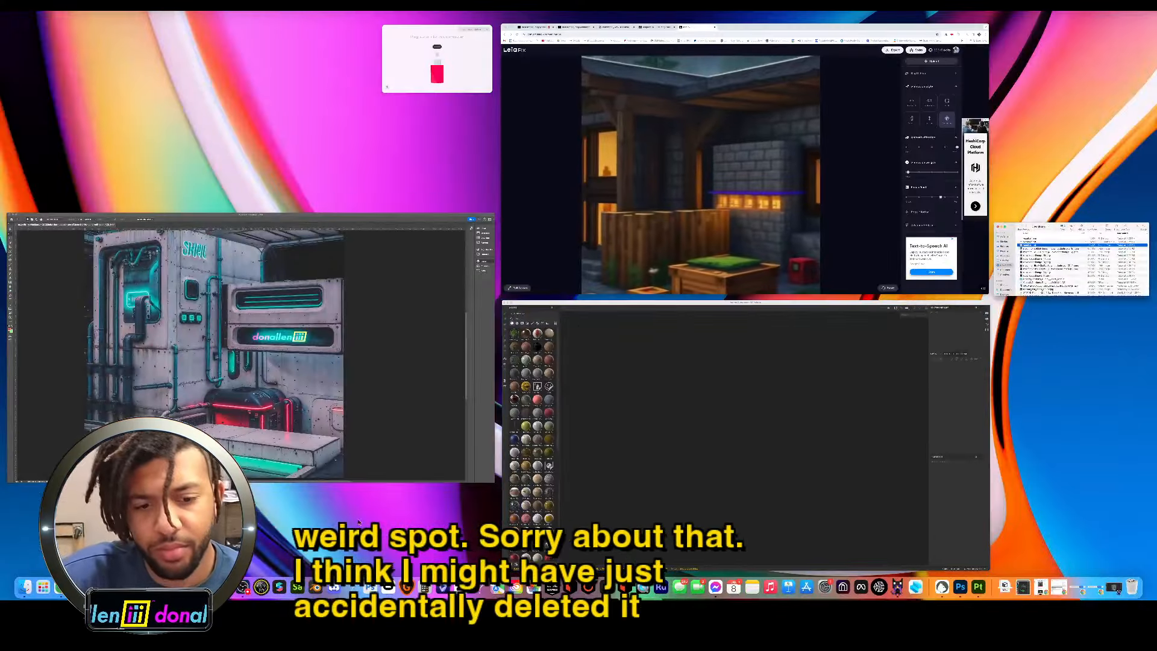
{"action": "key", "text": "ctrl+Up"}
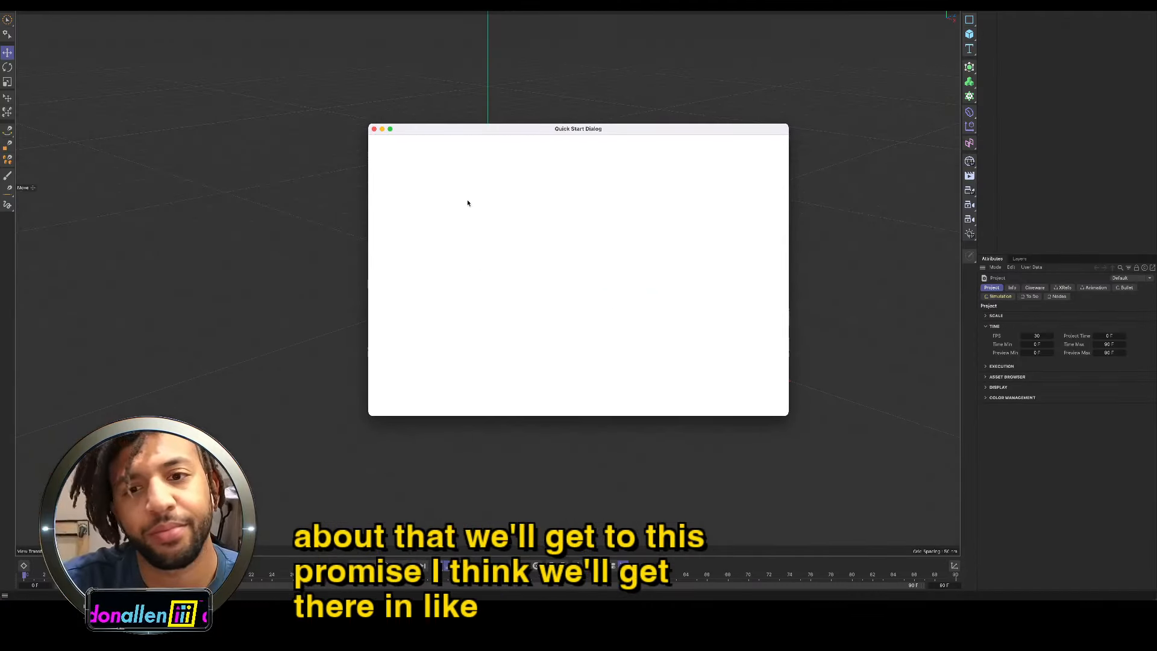
{"action": "left_click", "coordinate": [374, 130]}
Step: Import voxel art.obj from the Downloads folder into the empty Cinema 4D scene
{"action": "mouse_move", "coordinate": [50, 589]}
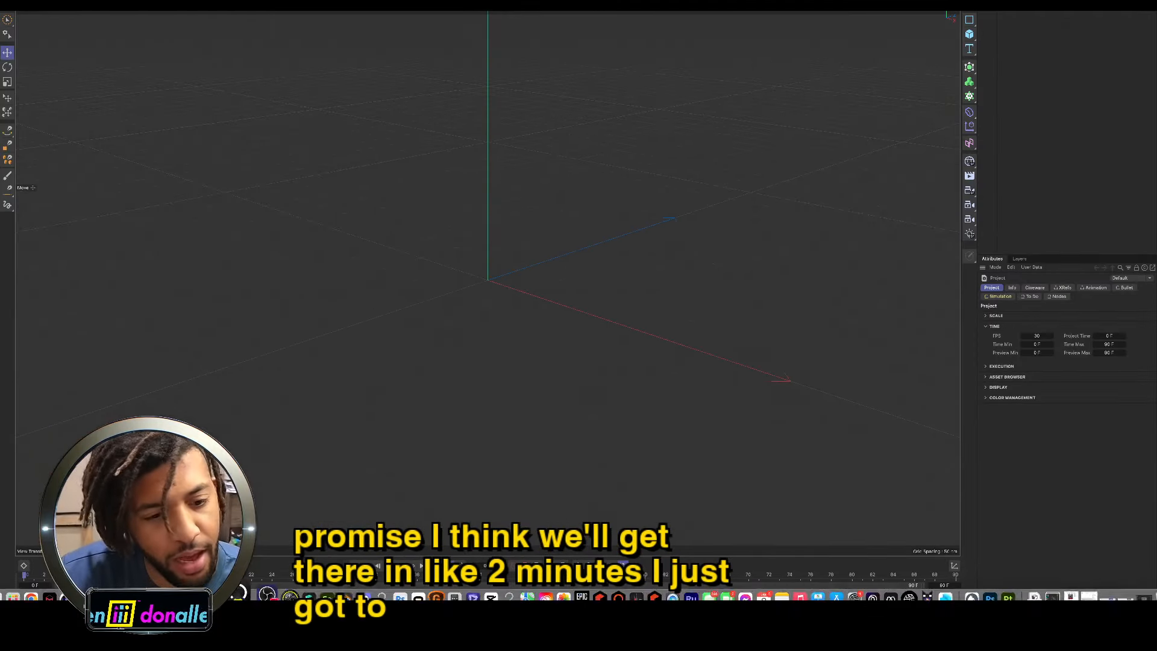
{"action": "left_click", "coordinate": [62, 588]}
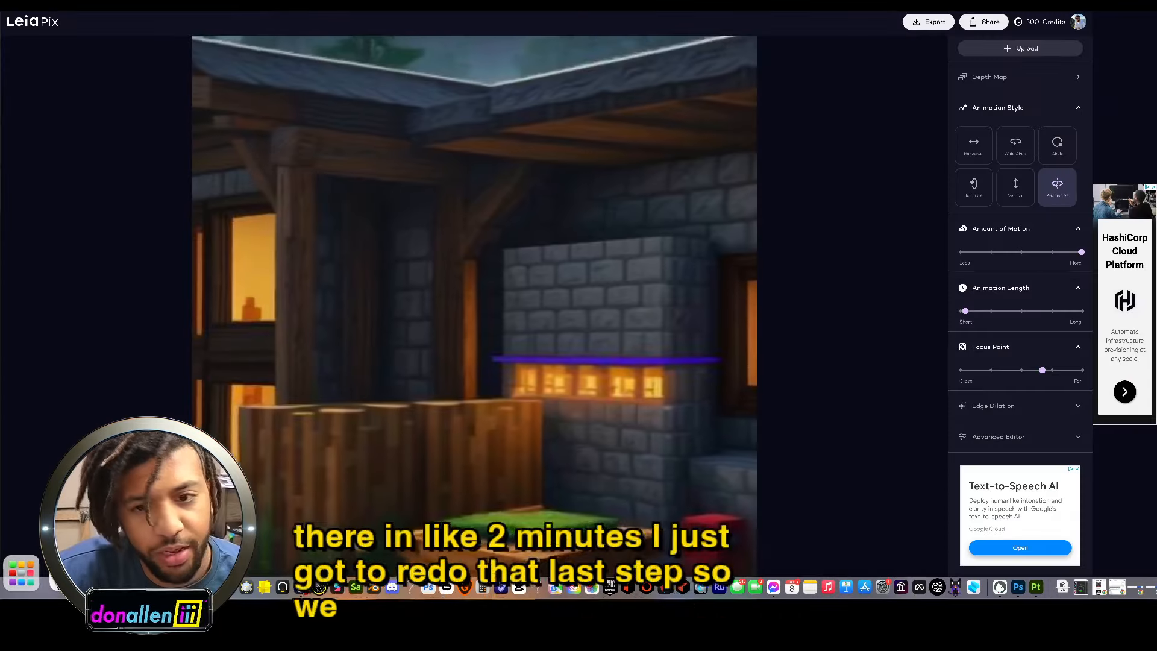
{"action": "left_click", "coordinate": [25, 587]}
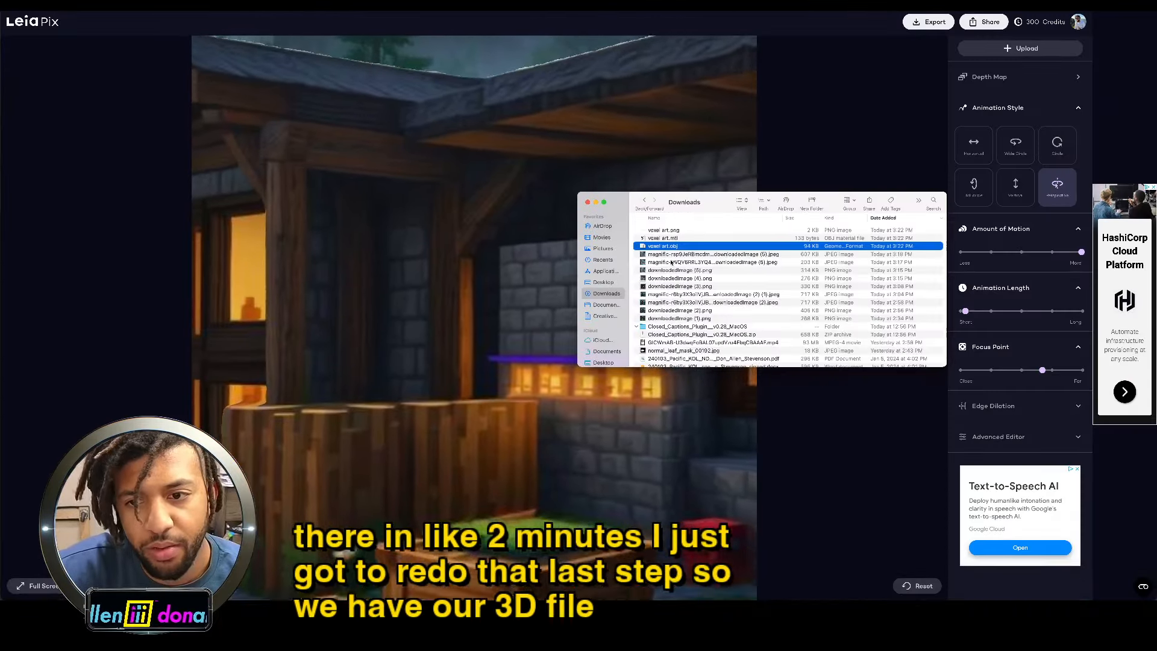
{"action": "key", "text": "ctrl+Up"}
{"action": "left_click", "coordinate": [779, 415]}
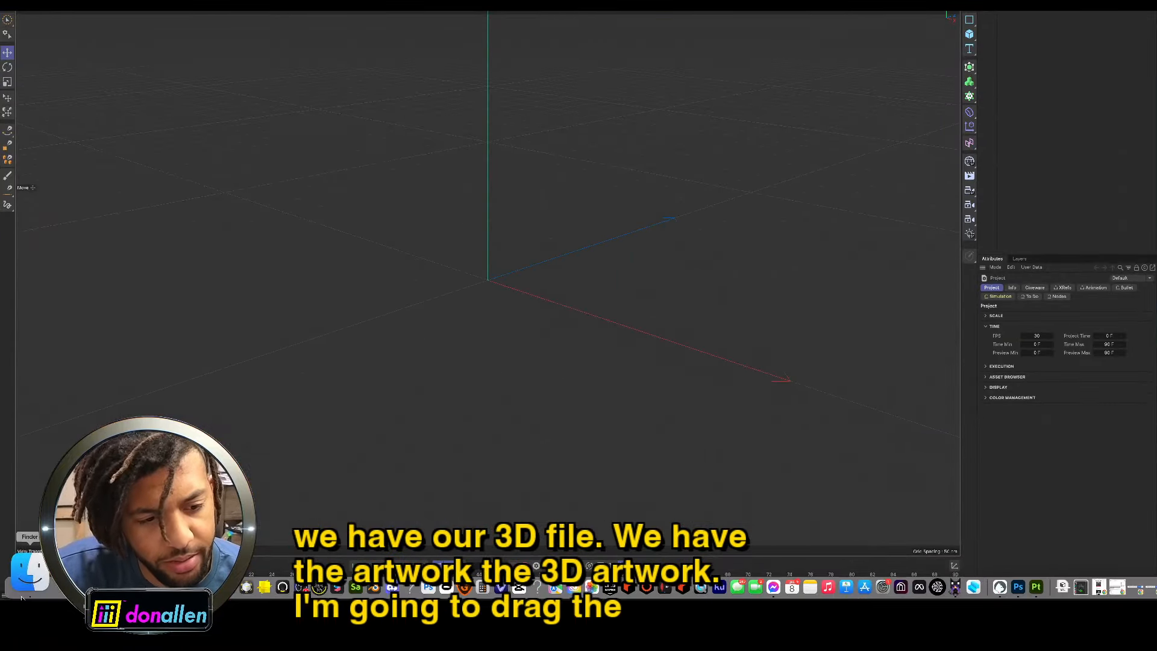
{"action": "left_click", "coordinate": [12, 572]}
{"action": "left_click_drag", "start_coordinate": [672, 249], "coordinate": [477, 241]}
{"action": "left_click", "coordinate": [540, 328]}
Step: Move the imported voxel building so it sits at floor level, centred on the scene origin
{"action": "left_click_drag", "start_coordinate": [517, 305], "coordinate": [843, 259], "text": "alt"}
{"action": "scroll", "coordinate": [837, 258], "scroll_direction": "down", "scroll_amount": 5}
{"action": "middle_click_drag", "start_coordinate": [844, 260], "coordinate": [654, 259], "text": "alt"}
{"action": "scroll", "coordinate": [583, 242], "scroll_direction": "up", "scroll_amount": 5}
{"action": "mouse_move", "coordinate": [583, 243]}
{"action": "left_mouse_down", "text": "alt"}
{"action": "mouse_move", "coordinate": [572, 187]}
{"action": "mouse_move", "coordinate": [561, 243]}
{"action": "left_mouse_up", "text": "alt"}
{"action": "scroll", "coordinate": [560, 244], "scroll_direction": "down", "scroll_amount": 5}
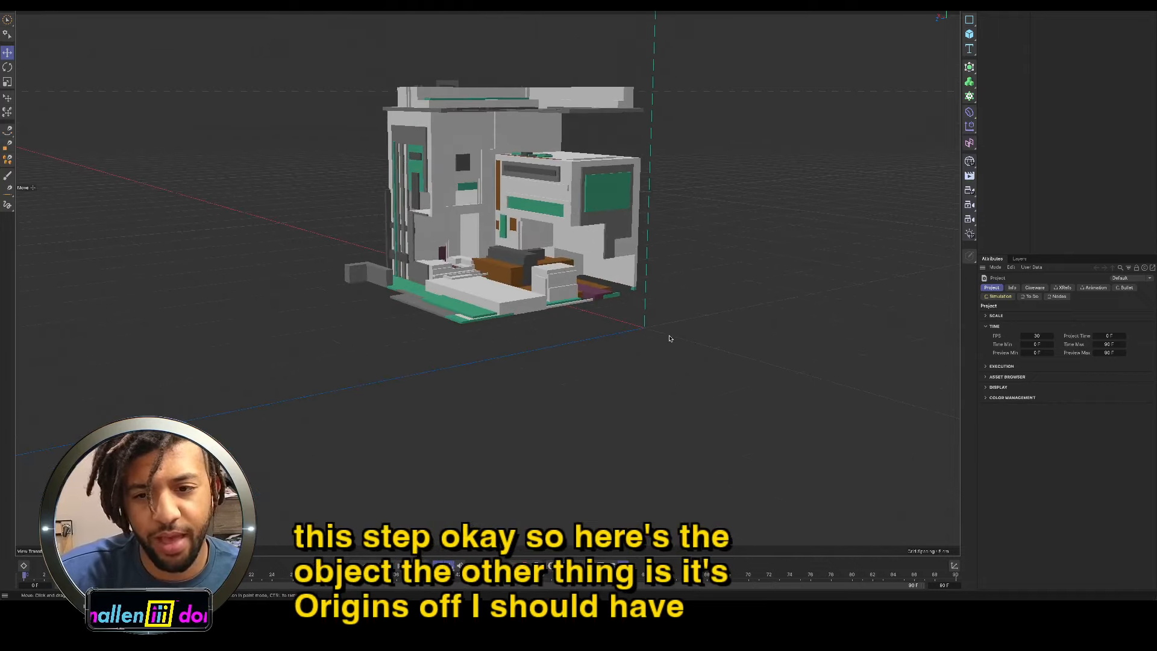
{"action": "left_click_drag", "start_coordinate": [646, 328], "coordinate": [674, 330], "text": "alt"}
{"action": "left_click", "coordinate": [993, 13]}
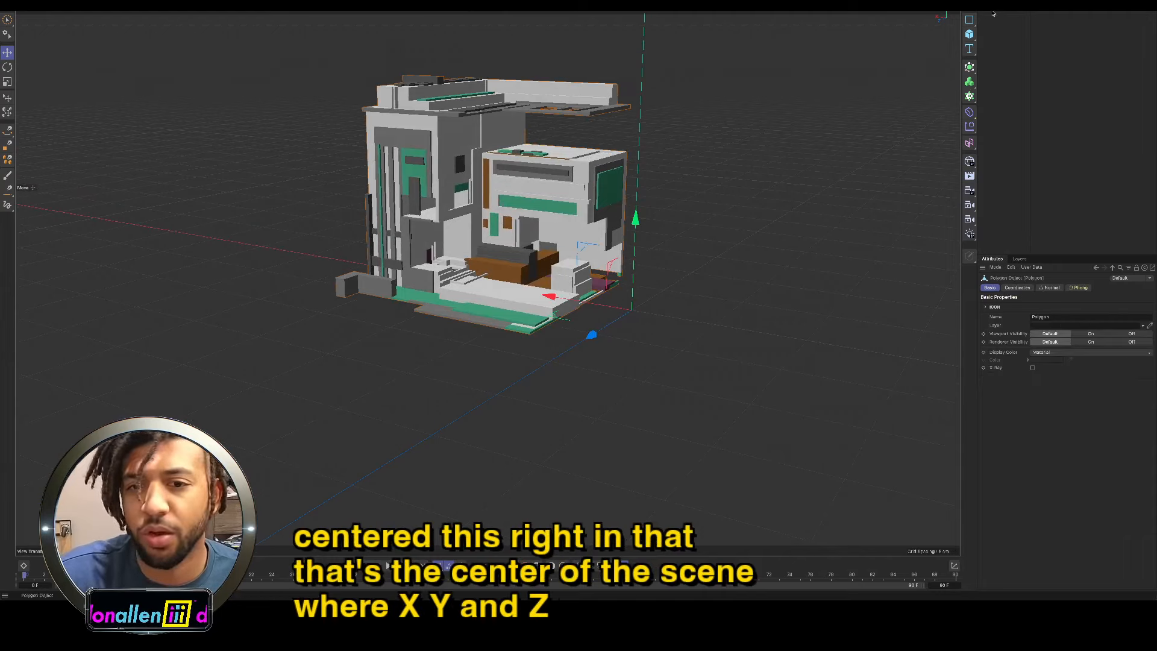
{"action": "left_click_drag", "start_coordinate": [566, 297], "coordinate": [693, 320]}
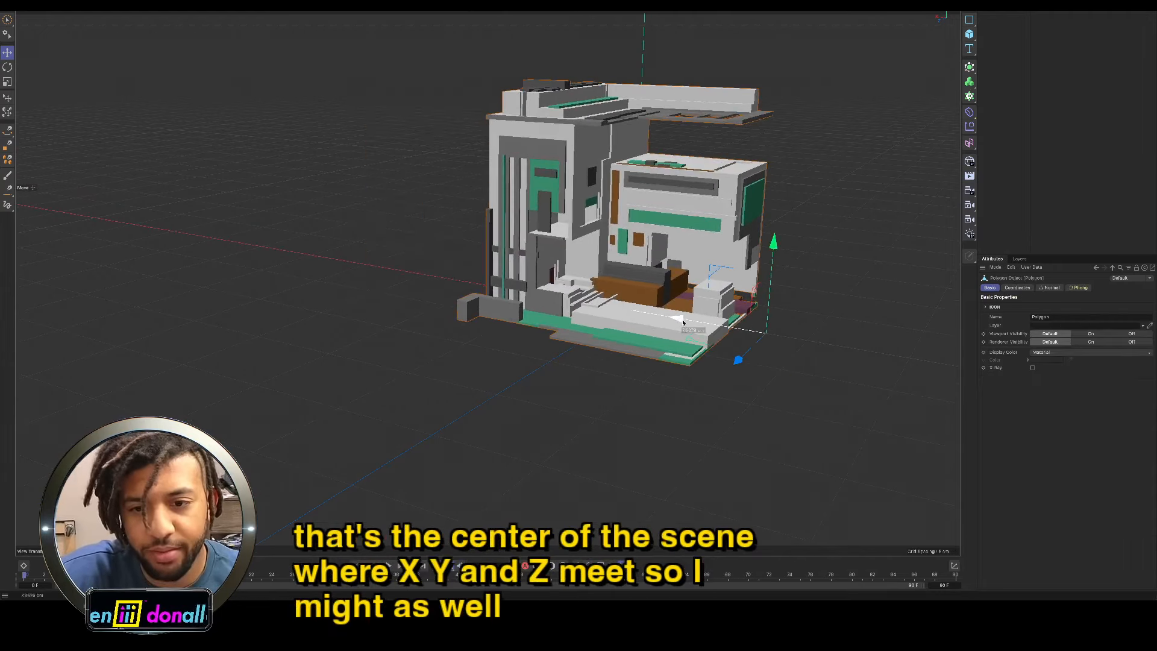
{"action": "left_click_drag", "start_coordinate": [775, 242], "coordinate": [667, 230]}
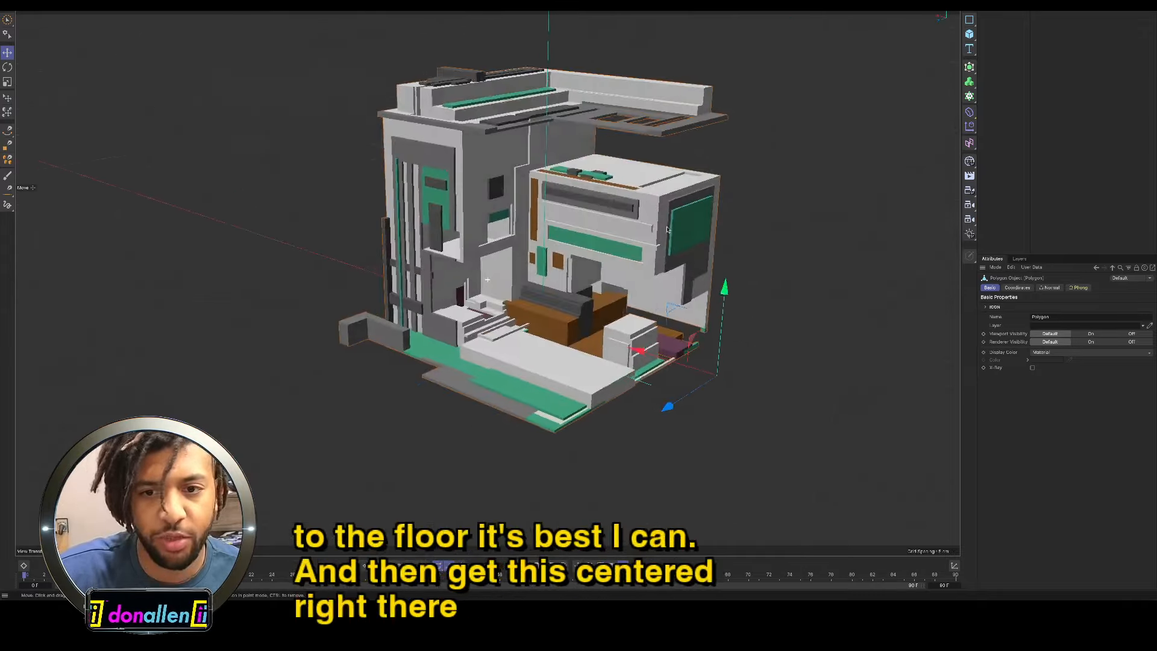
Step: Delete the material tag and the normal tag from the building object
{"action": "left_click", "coordinate": [1048, 11]}
{"action": "key", "text": "Delete"}
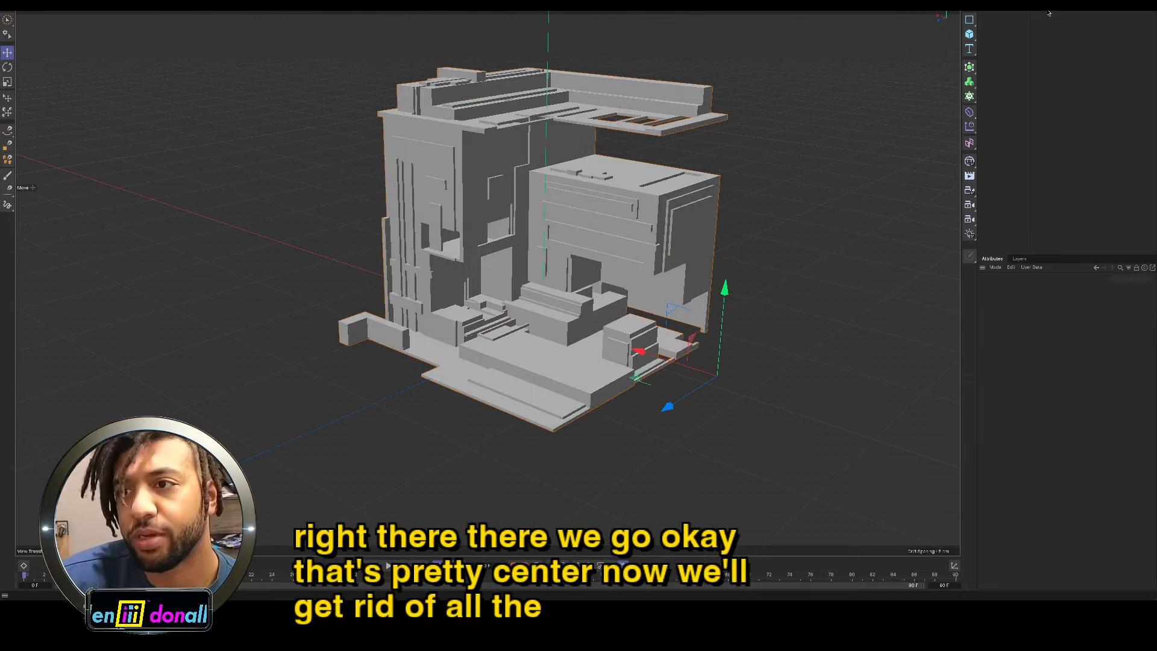
{"action": "left_click", "coordinate": [1049, 12]}
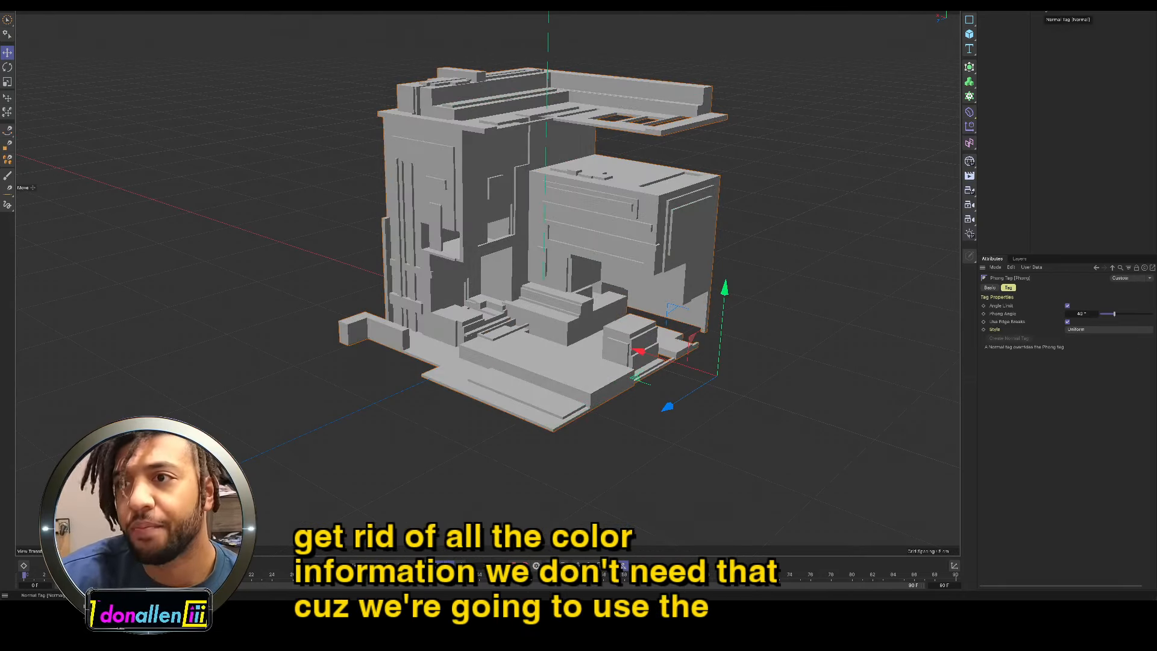
{"action": "key", "text": "Delete"}
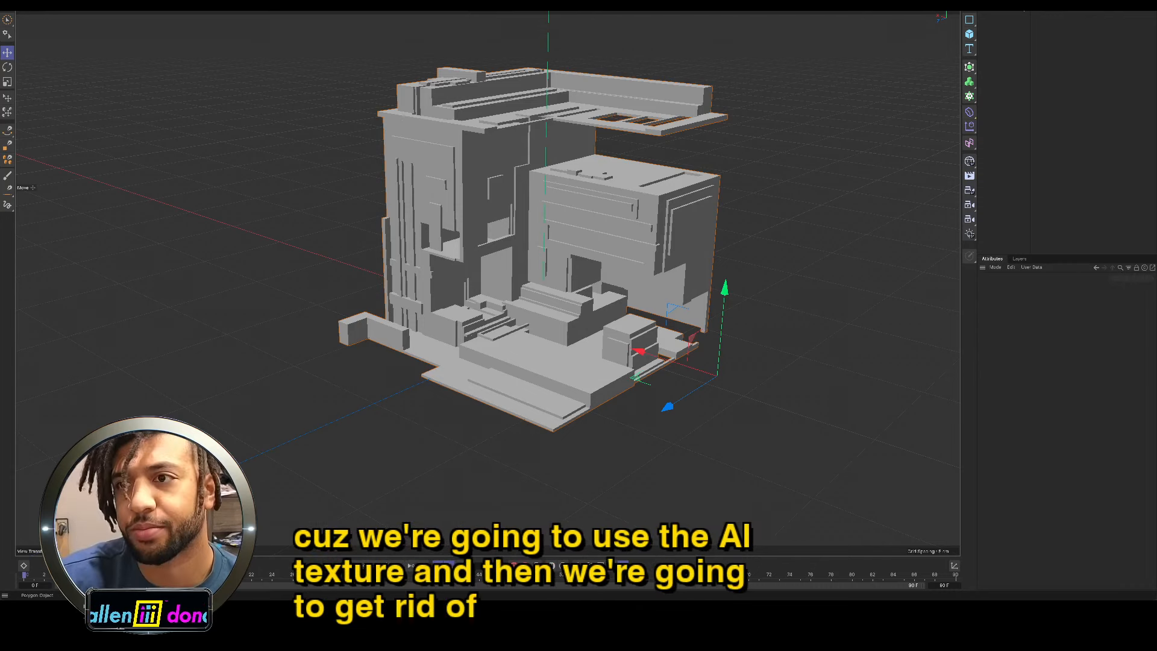
Step: In the UV editing layout, select all the building's polygons, set their UVW from projection and apply a Packed automatic UV unwrap
{"action": "left_click", "coordinate": [1005, 9]}
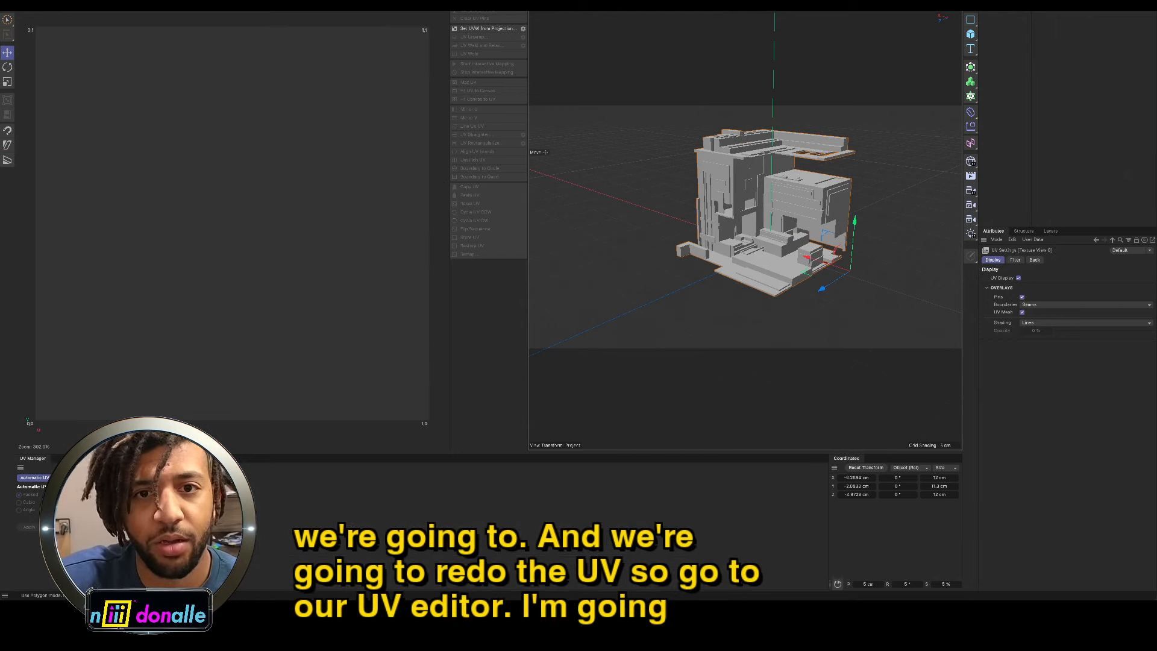
{"action": "key", "text": "ctrl+a"}
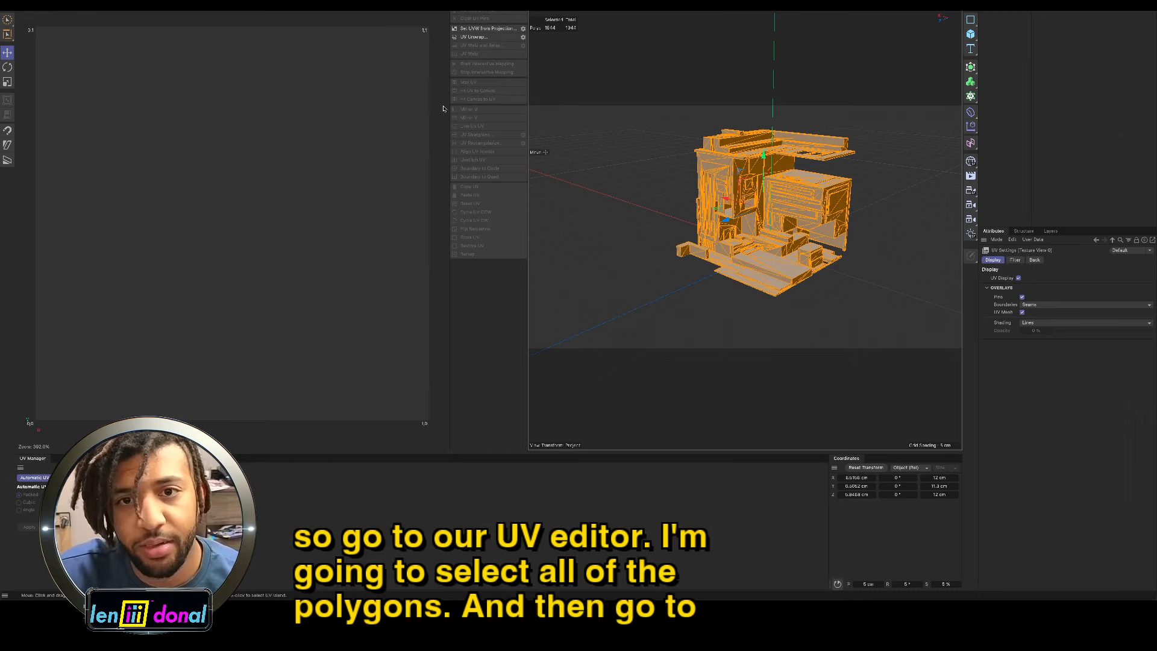
{"action": "left_click", "coordinate": [487, 28]}
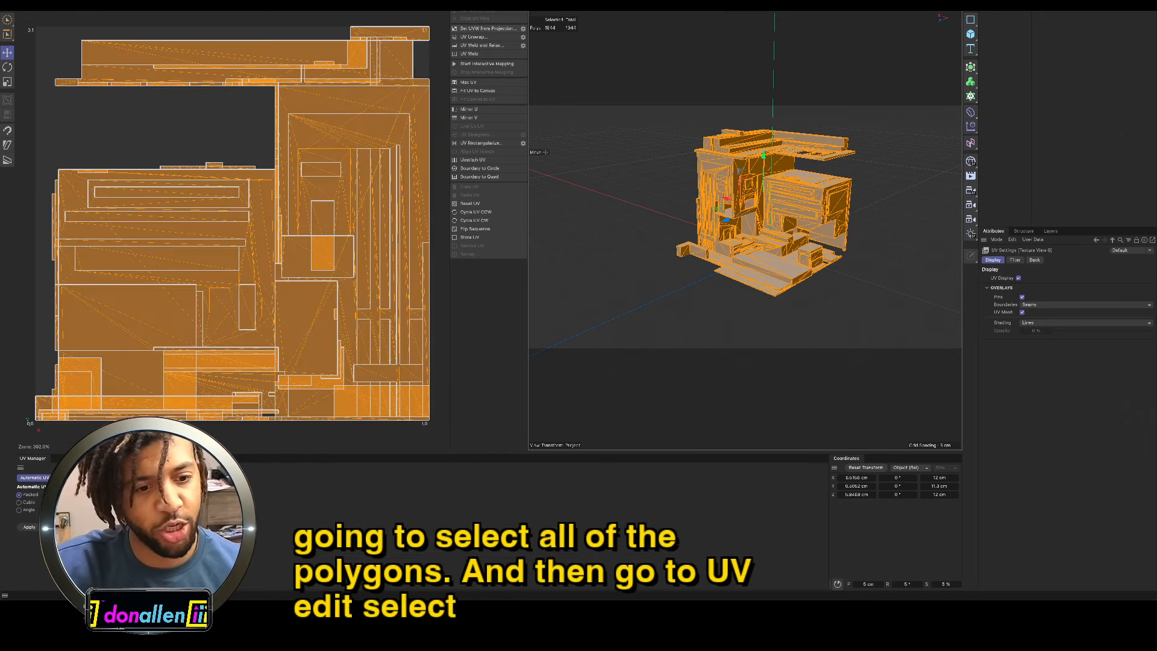
{"action": "left_click", "coordinate": [22, 528]}
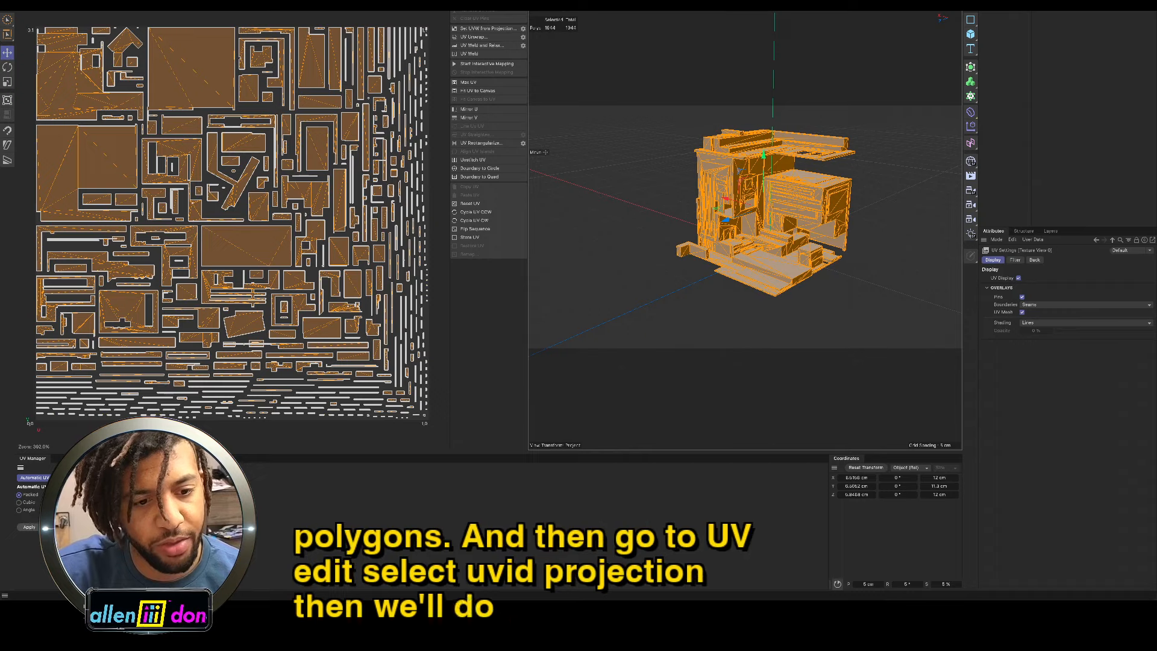
Step: Repack the building's UV islands with Geometric UV packing and deselect the object
{"action": "left_click", "coordinate": [67, 478]}
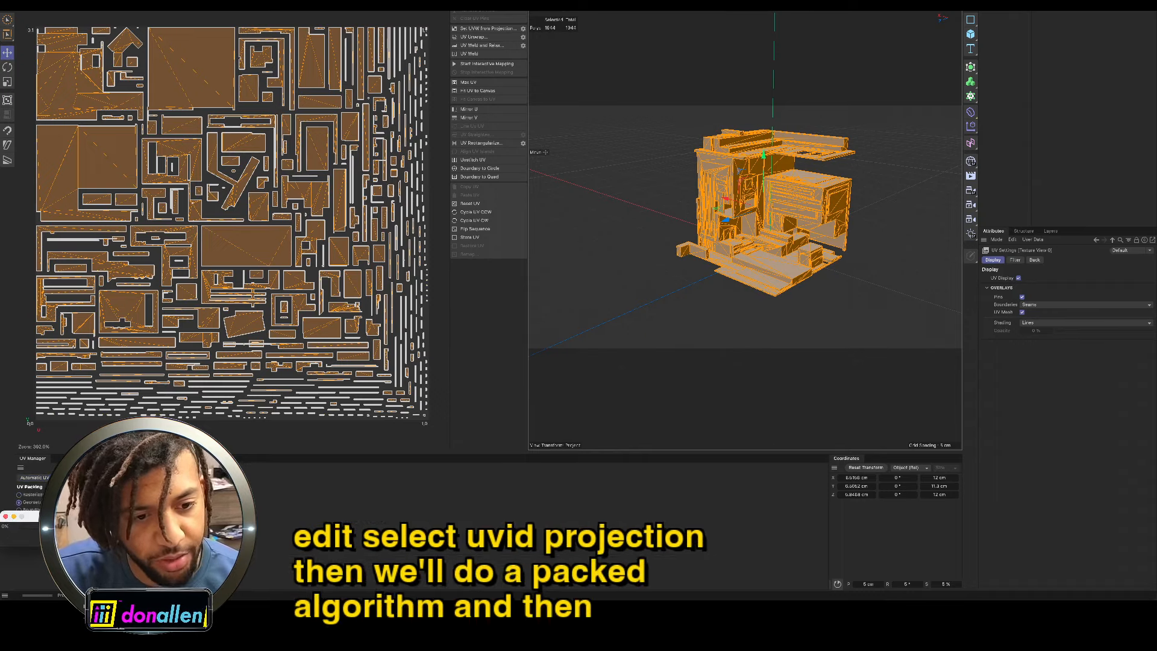
{"action": "left_click", "coordinate": [27, 528]}
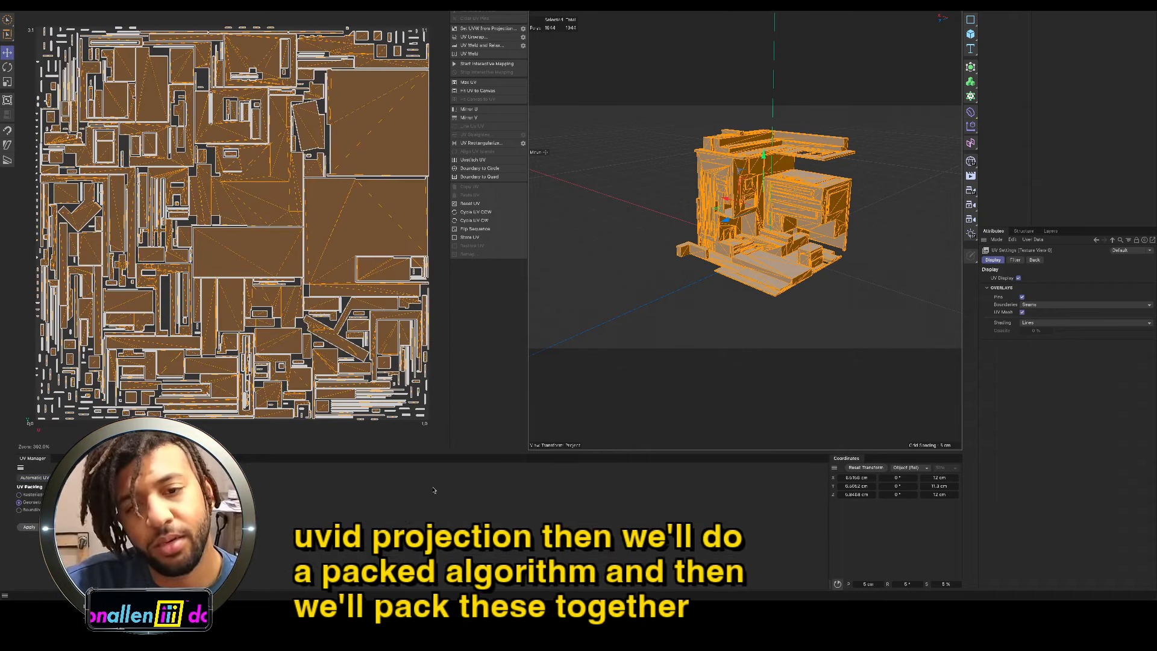
{"action": "left_click", "coordinate": [1013, 84]}
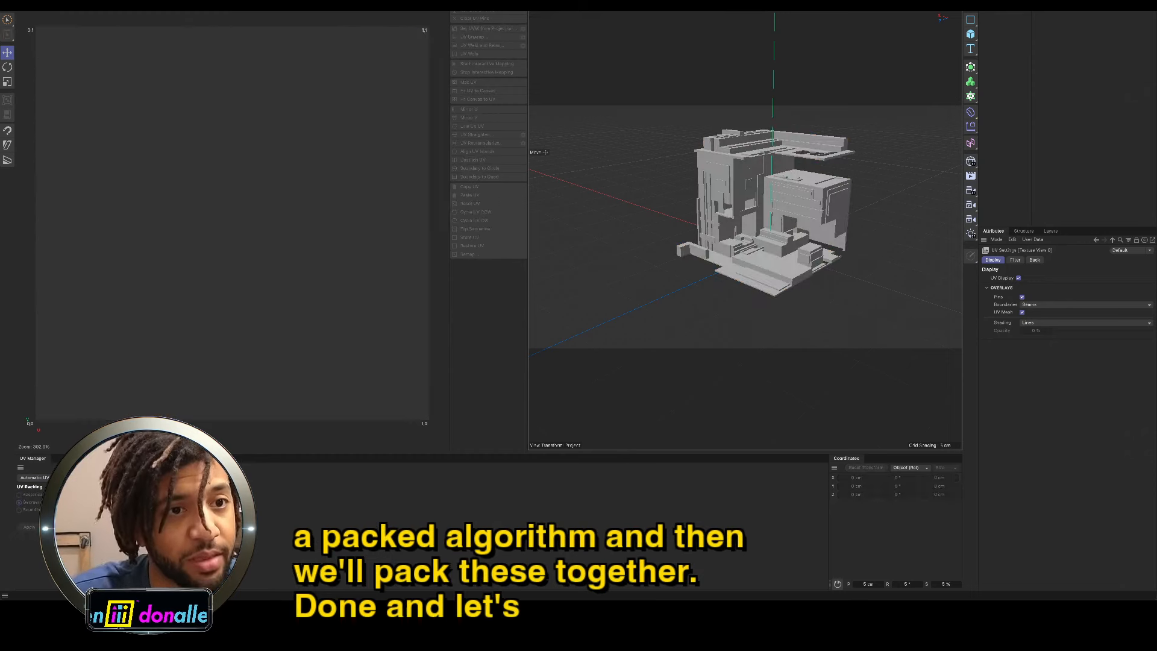
Step: Save the project as voxel art.c4d in the Downloads folder
{"action": "left_click", "coordinate": [67, 5]}
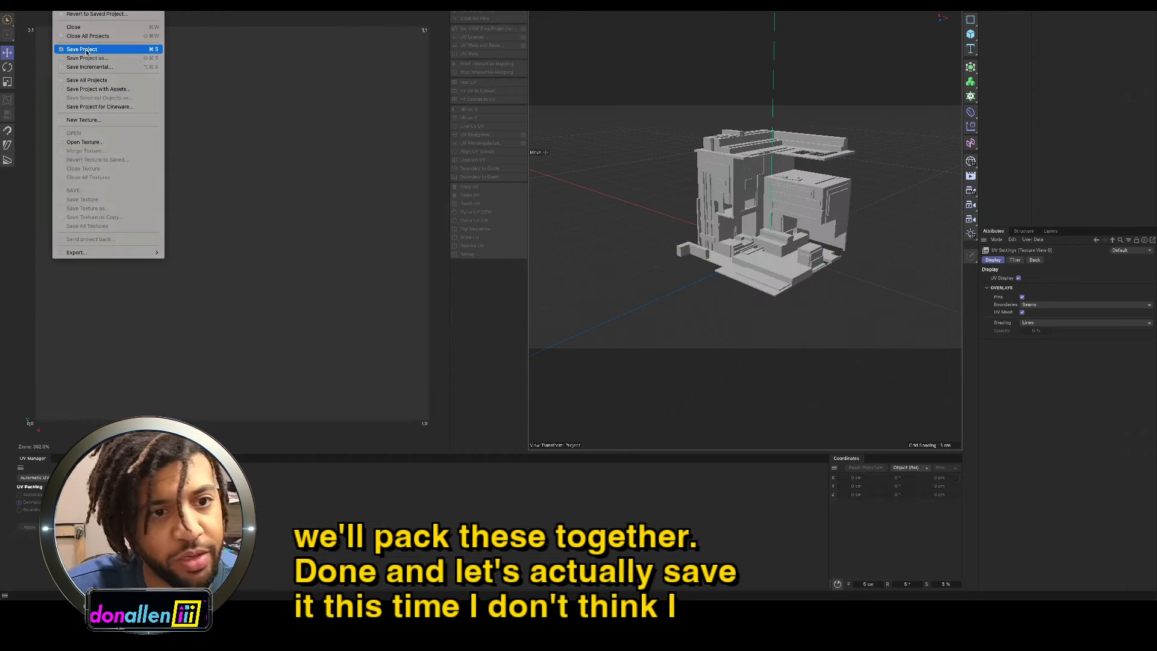
{"action": "left_click", "coordinate": [85, 48]}
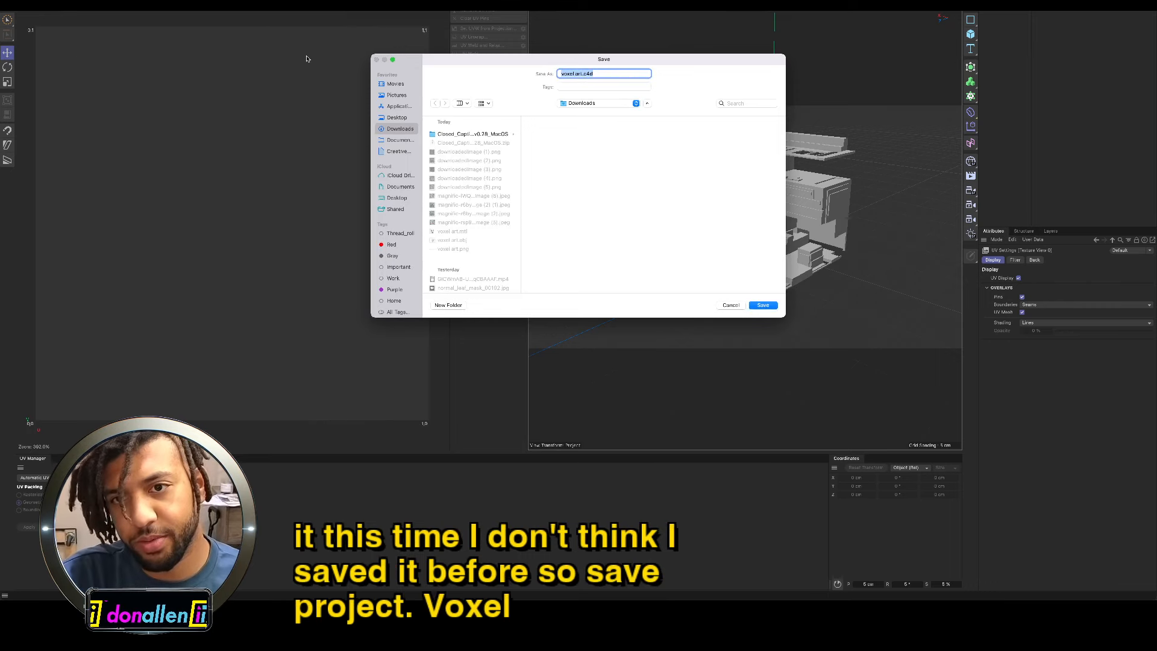
{"action": "left_click", "coordinate": [761, 307]}
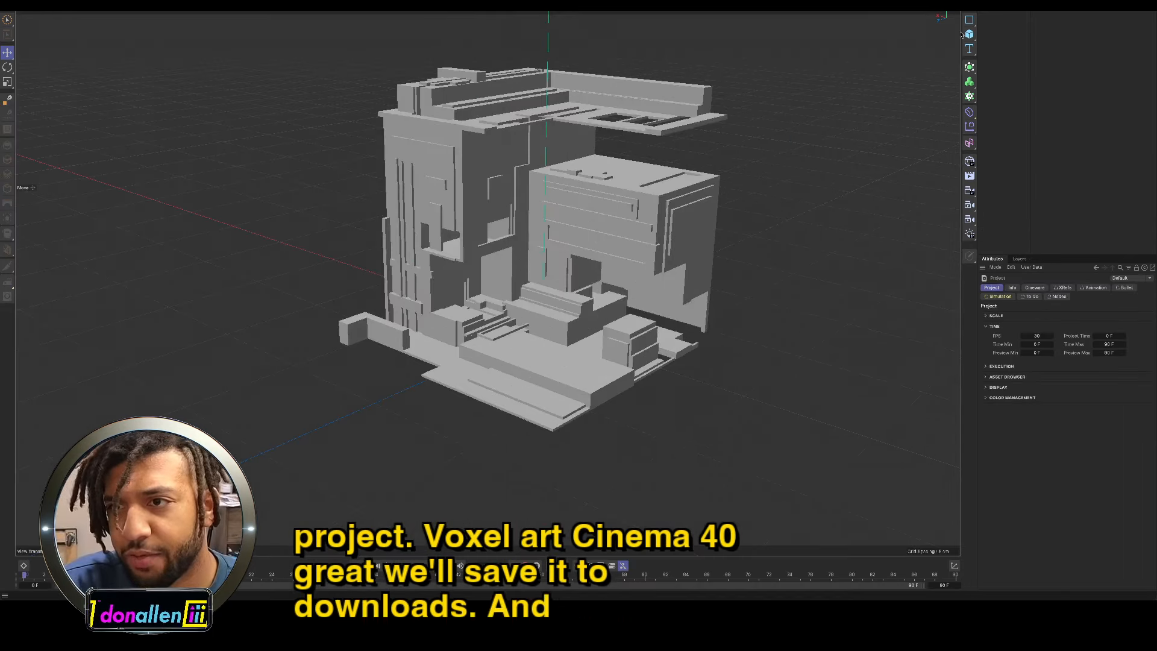
Step: Show the scene's materials and delete the imported one
{"action": "left_click", "coordinate": [955, 6]}
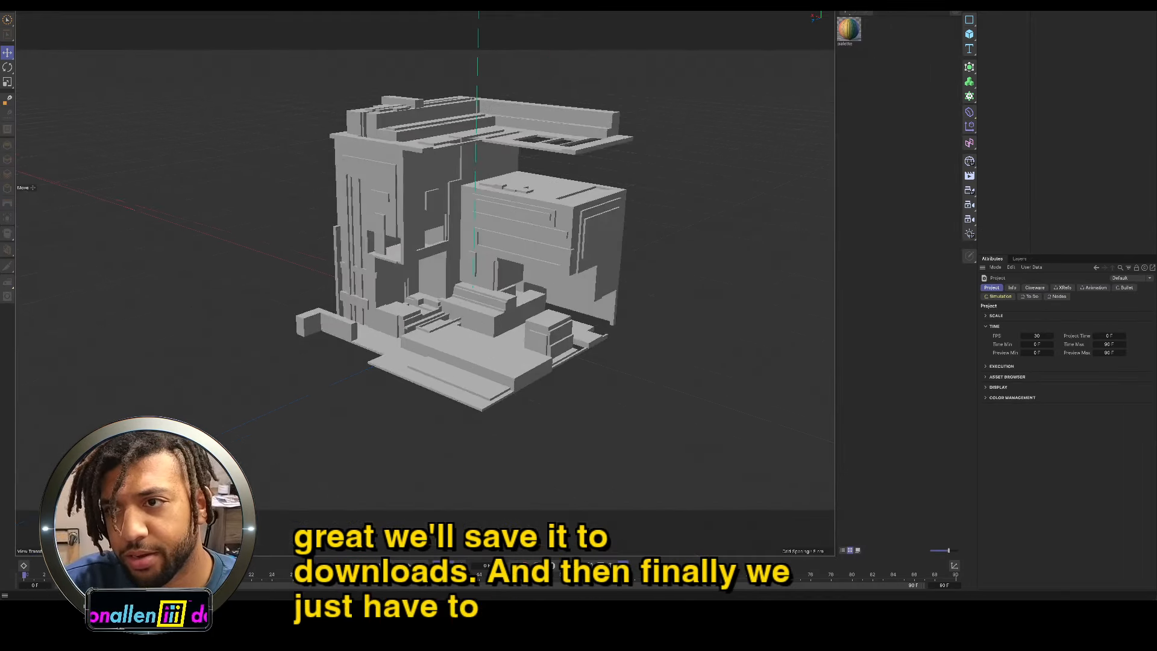
{"action": "left_click", "coordinate": [860, 40]}
{"action": "left_click", "coordinate": [852, 38]}
{"action": "key", "text": "Delete"}
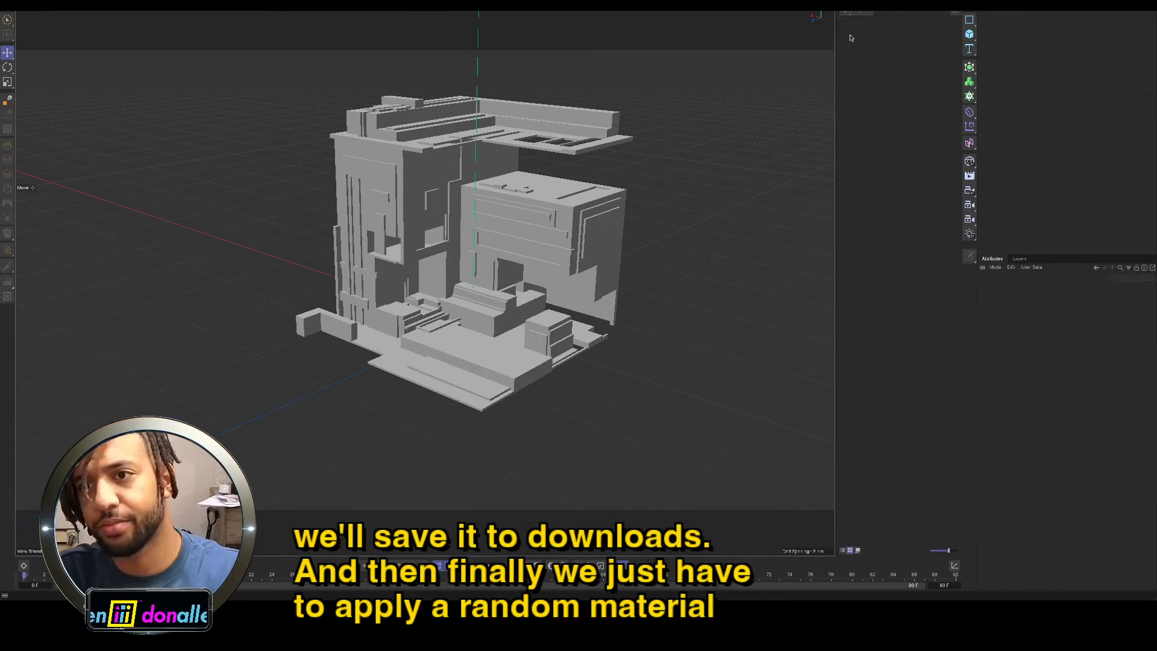
Step: Create a new material named "material" and apply it to the building
{"action": "left_click", "coordinate": [843, 14]}
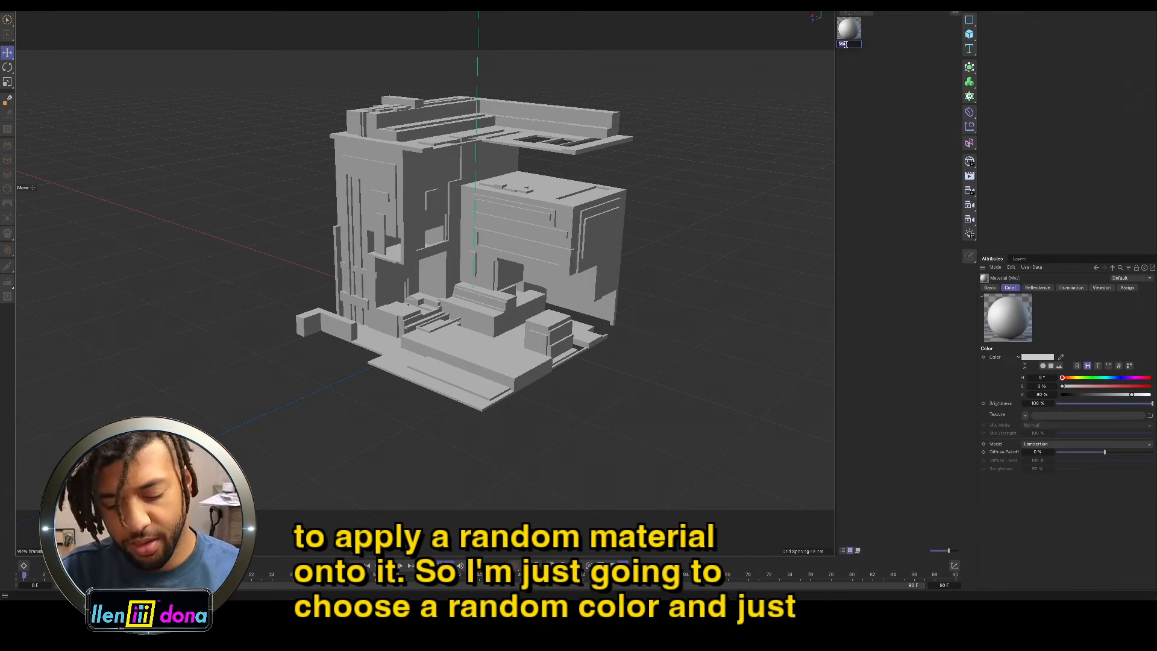
{"action": "type", "text": "material"}
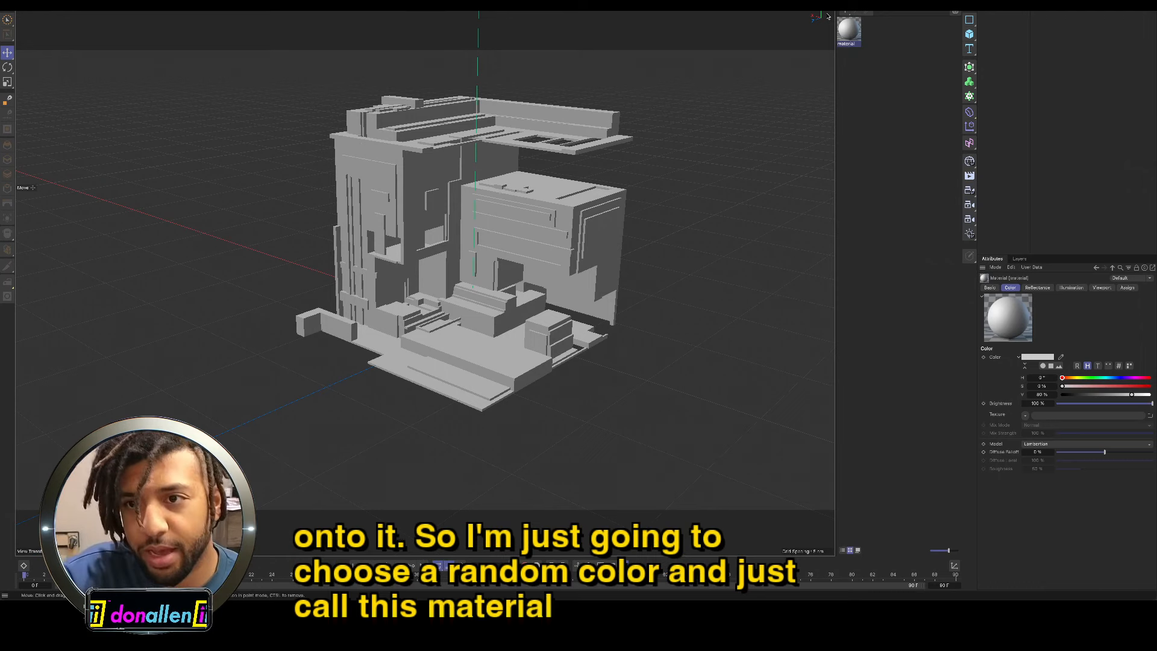
{"action": "left_click_drag", "start_coordinate": [571, 228], "coordinate": [571, 230]}
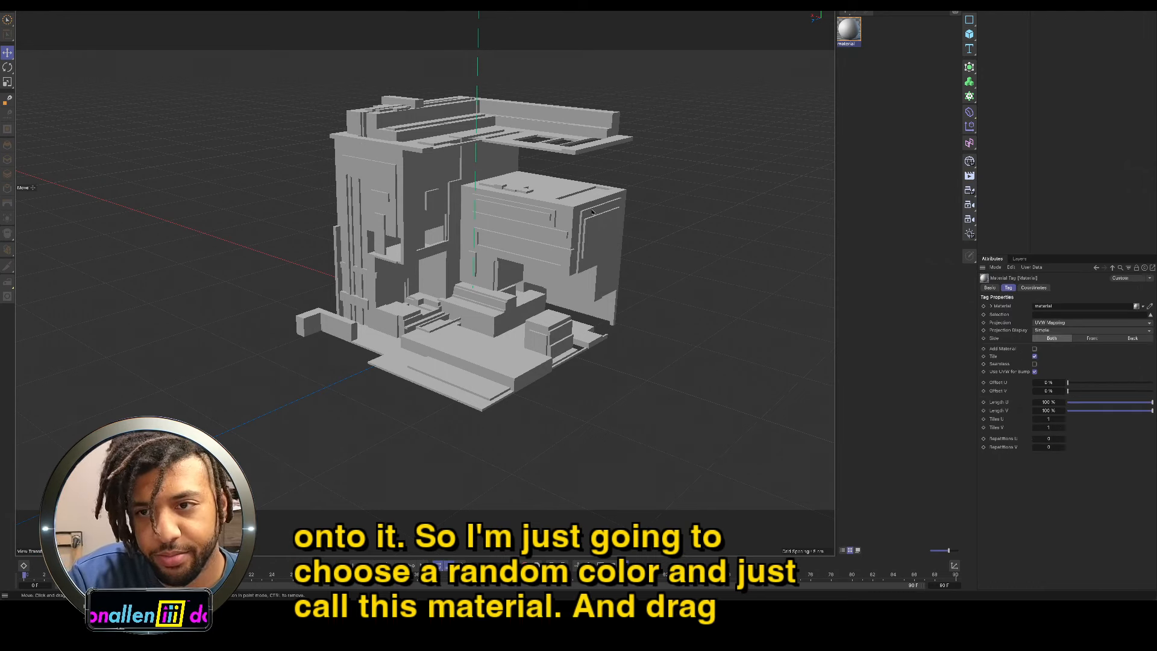
Step: Change the color of the building's material from grey to teal and close the Material Editor
{"action": "double_click", "coordinate": [849, 33]}
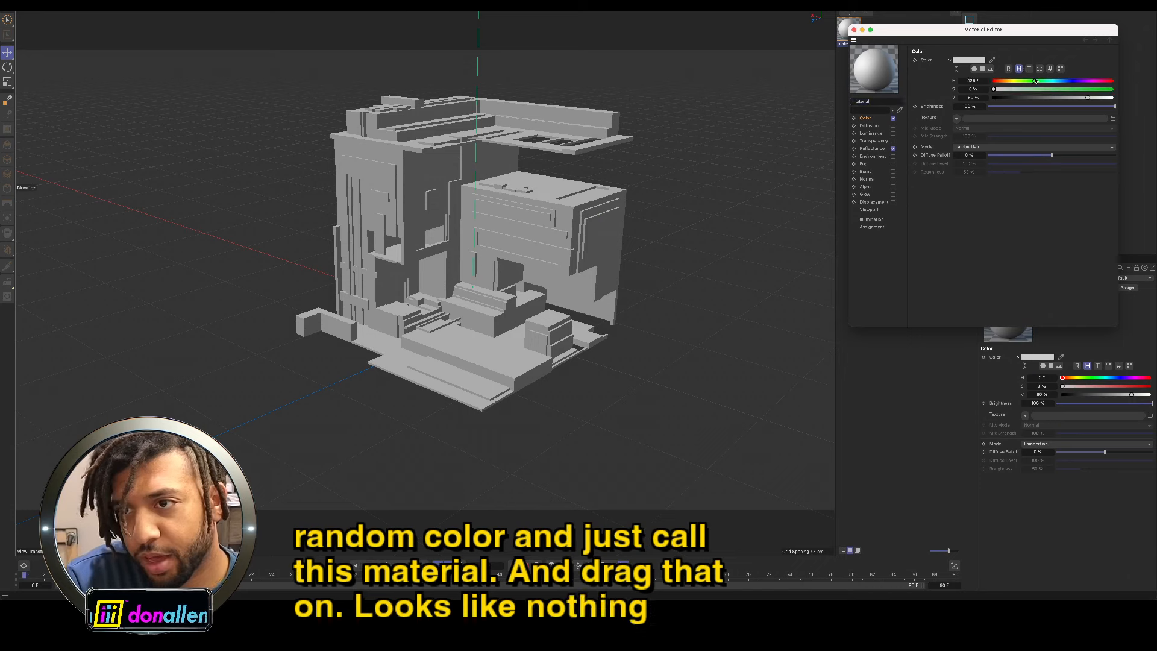
{"action": "left_click", "coordinate": [968, 61]}
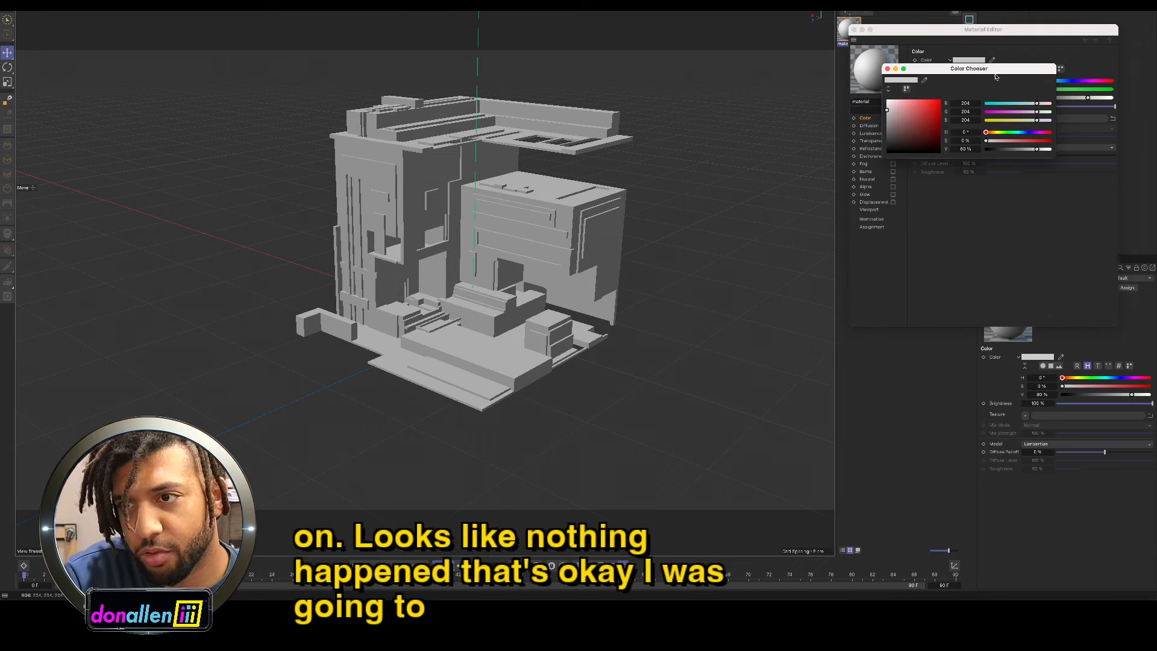
{"action": "left_click", "coordinate": [1017, 103]}
{"action": "left_click", "coordinate": [854, 29]}
{"action": "left_click", "coordinate": [872, 79]}
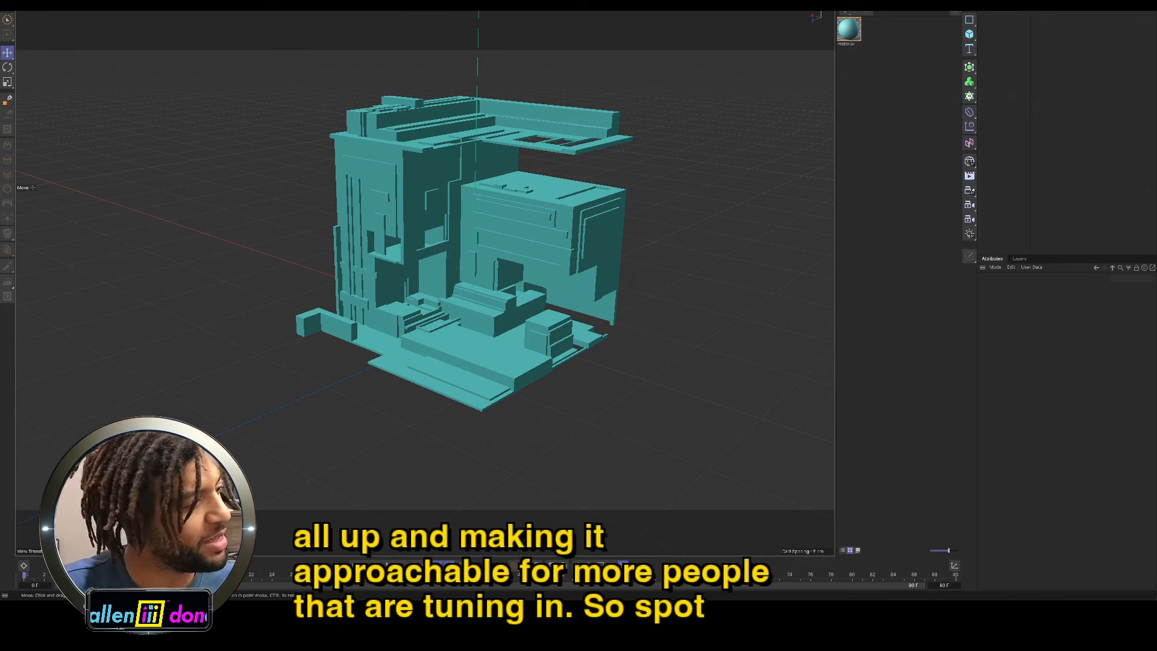
Step: Export the building as a Wavefront OBJ named voxel art_uv_unwrapped.obj in the Downloads folder, keeping the default export settings
{"action": "left_click", "coordinate": [587, 284]}
{"action": "left_click", "coordinate": [67, 5]}
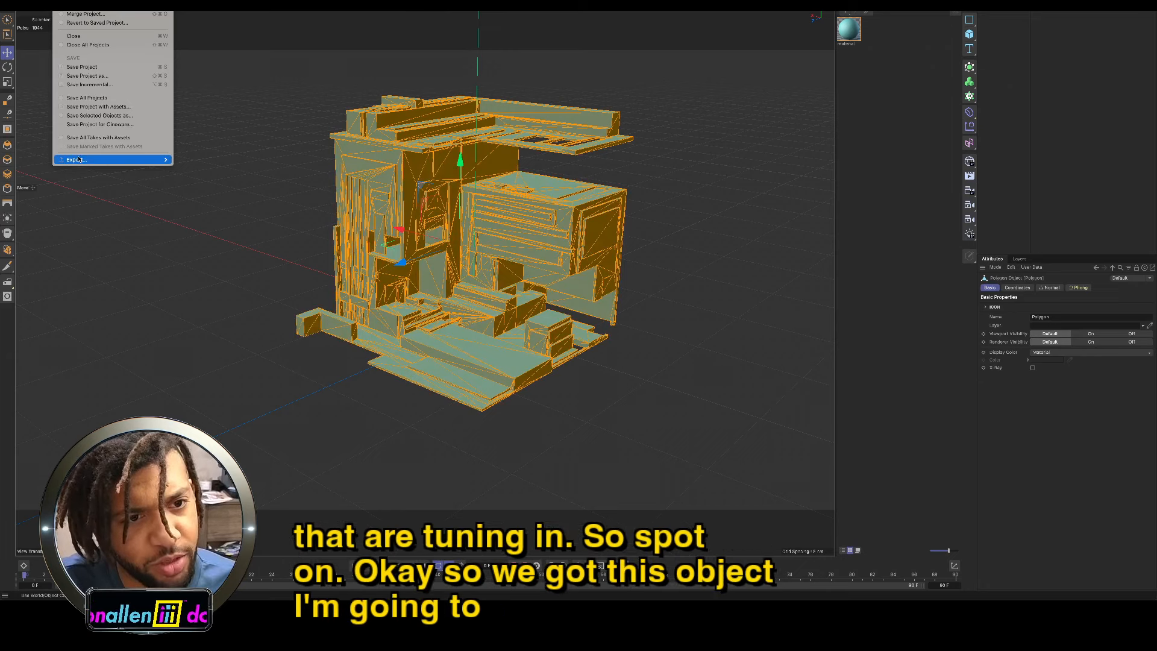
{"action": "left_click", "coordinate": [79, 159]}
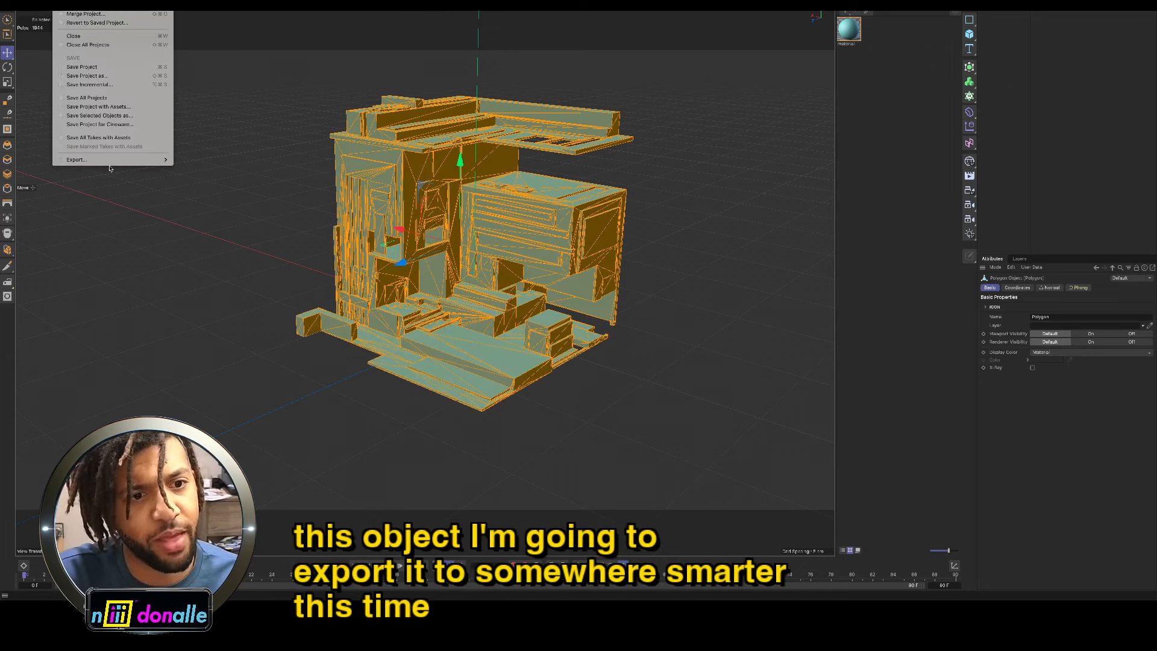
{"action": "mouse_move", "coordinate": [117, 161]}
{"action": "left_click", "coordinate": [226, 310]}
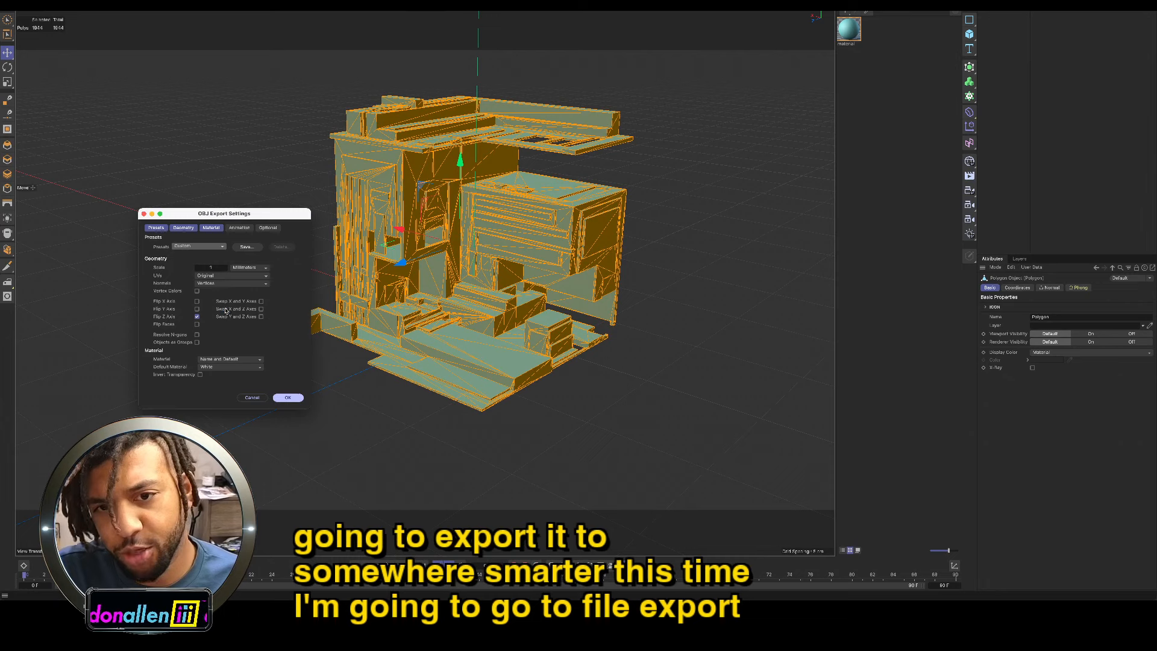
{"action": "left_click", "coordinate": [299, 400]}
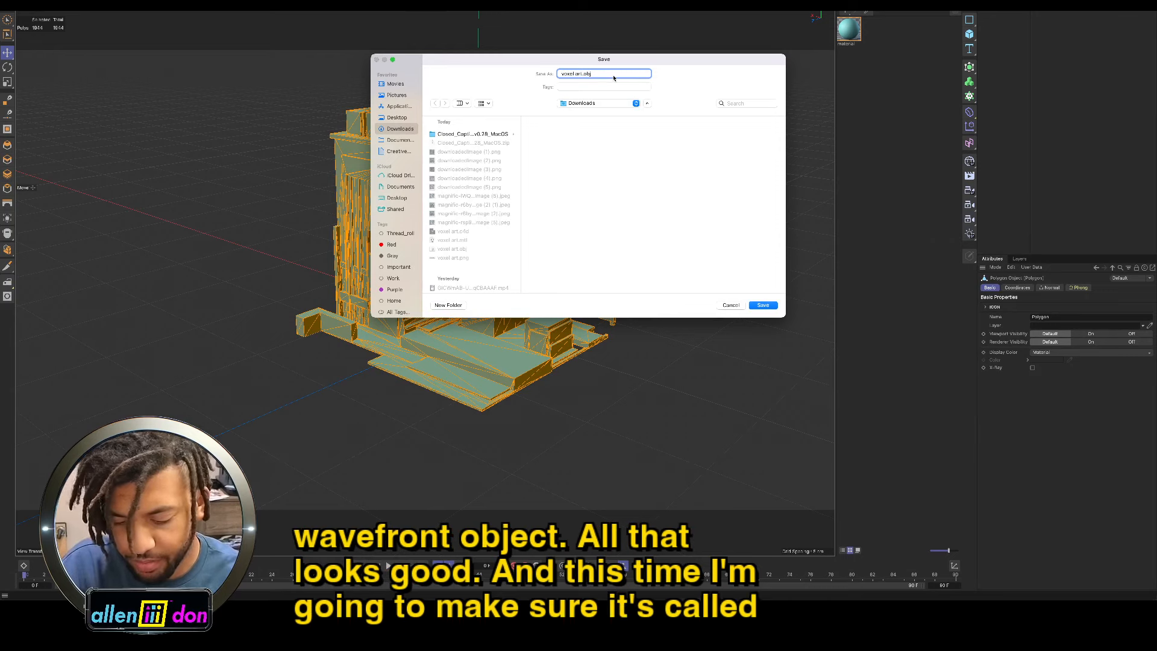
{"action": "type", "text": "_uv_"}
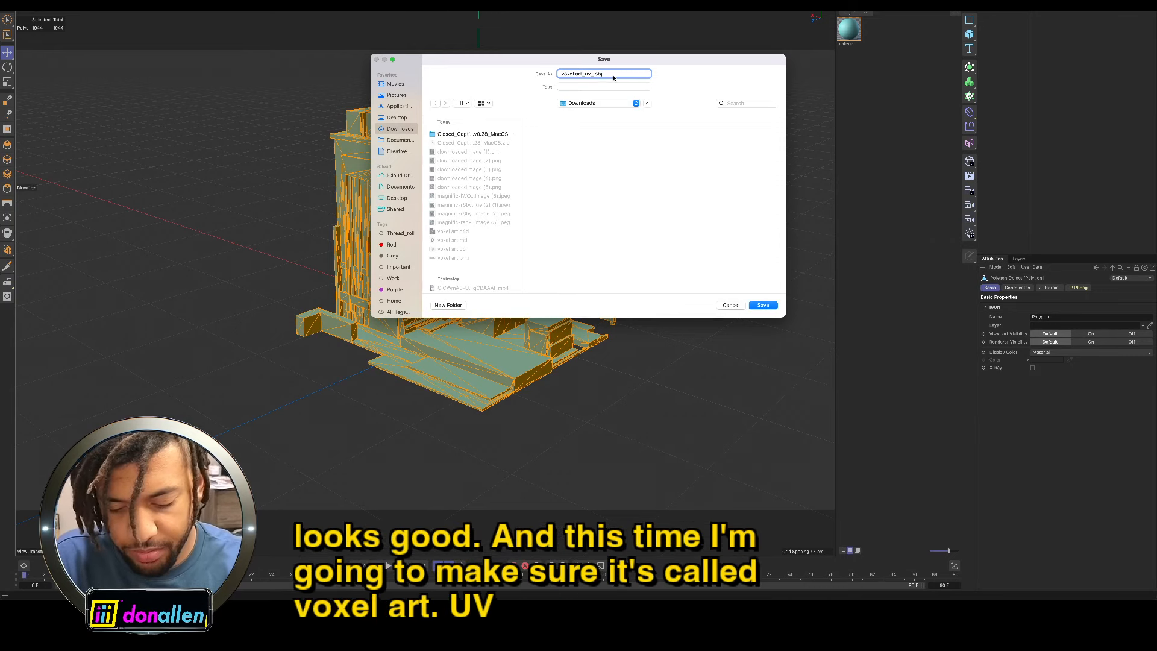
{"action": "type", "text": "unwrapped"}
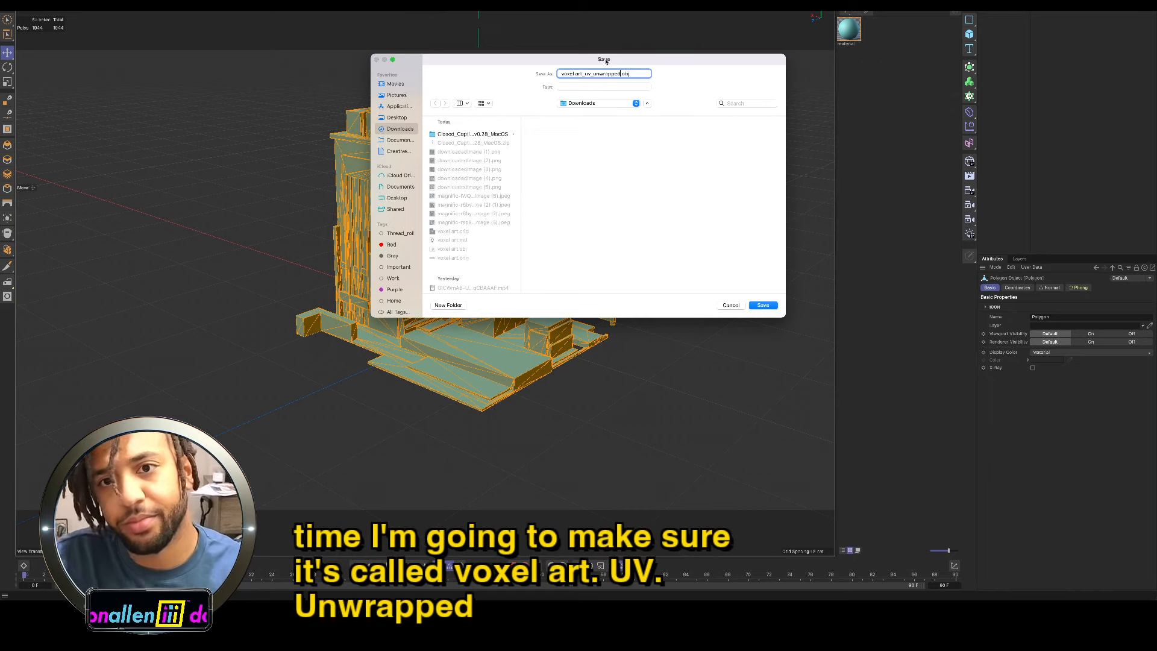
{"action": "left_click", "coordinate": [764, 305]}
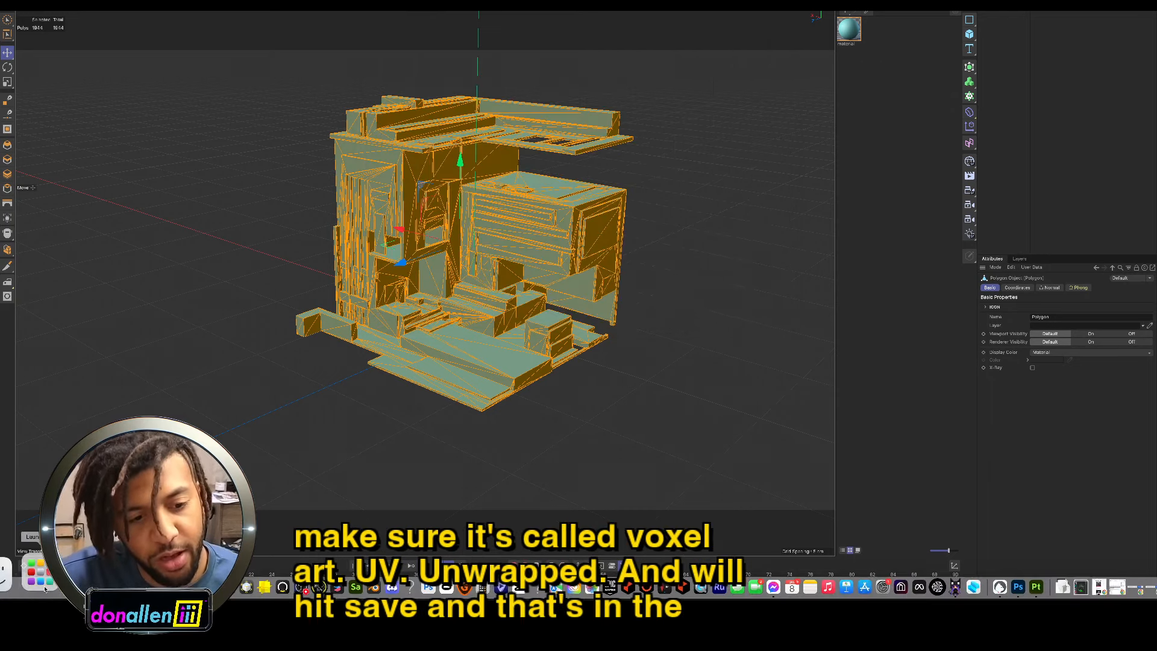
Step: Preview the exported voxel art_uv_unwrapped.obj from the Downloads folder in Finder
{"action": "left_click", "coordinate": [22, 583]}
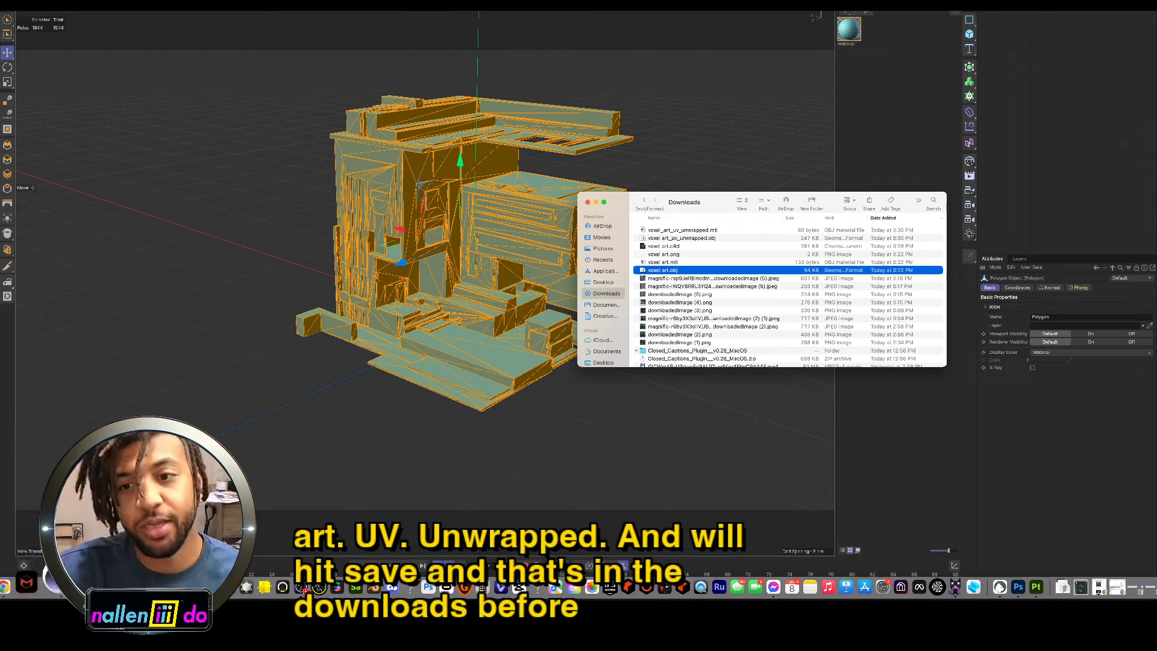
{"action": "left_click", "coordinate": [706, 239]}
{"action": "key", "text": "space"}
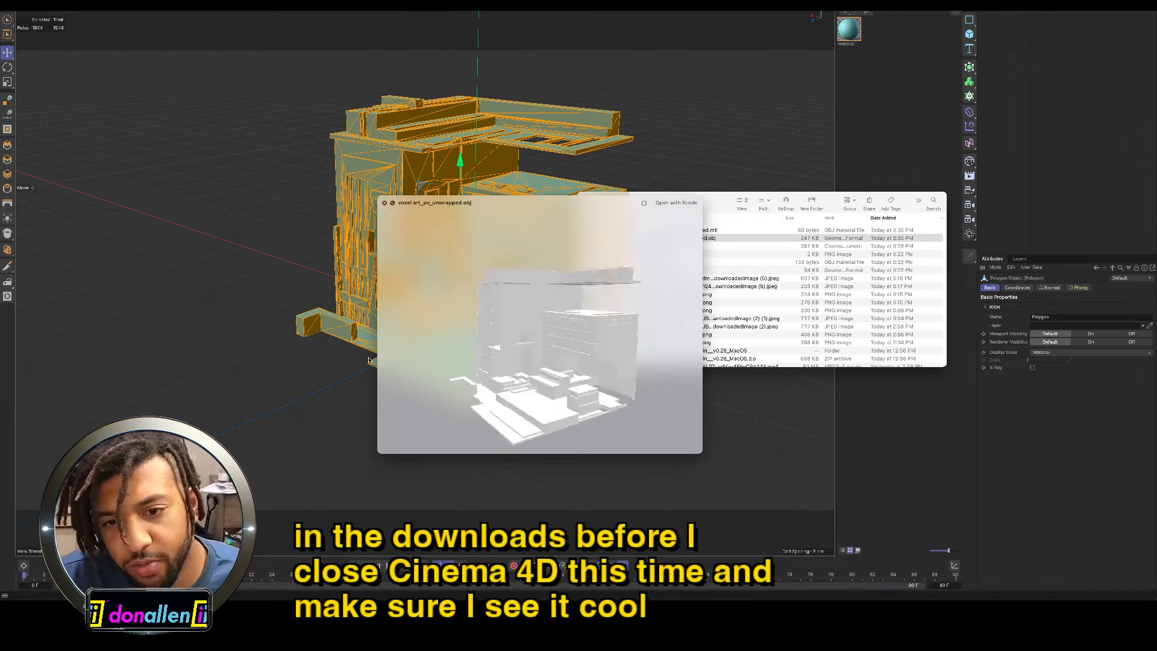
{"action": "key", "text": "space"}
Step: Switch to Substance 3D Painter and create a new project from voxel art_uv_unwrapped.obj in Downloads, keeping the default project settings
{"action": "key", "text": "ctrl+Up"}
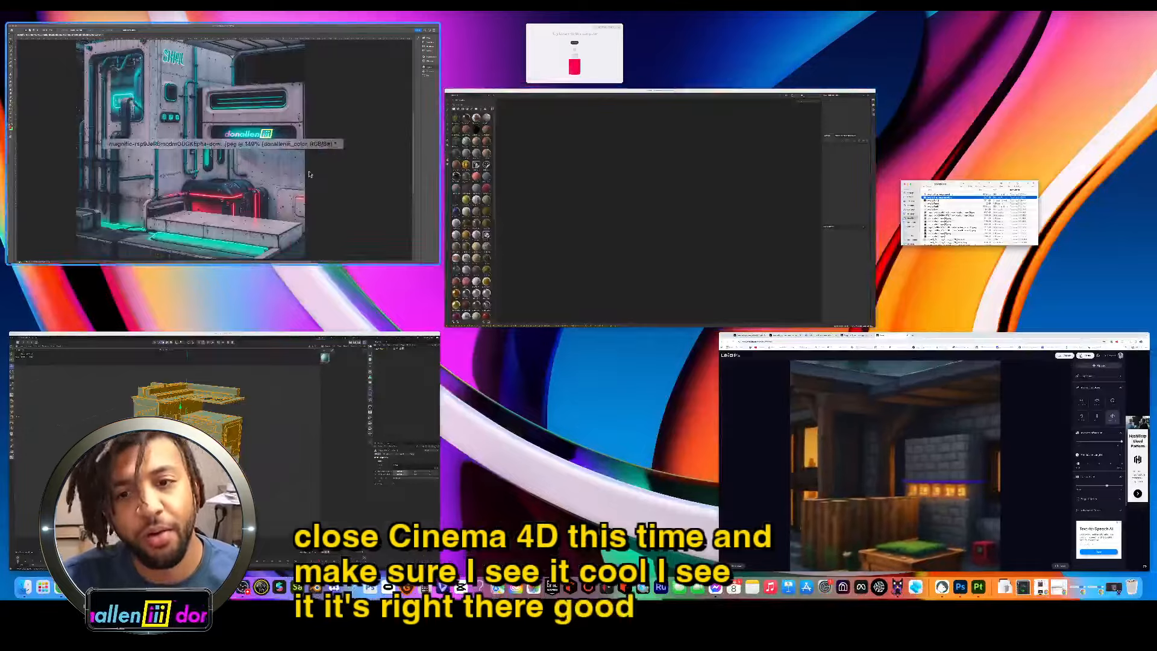
{"action": "left_click", "coordinate": [652, 192]}
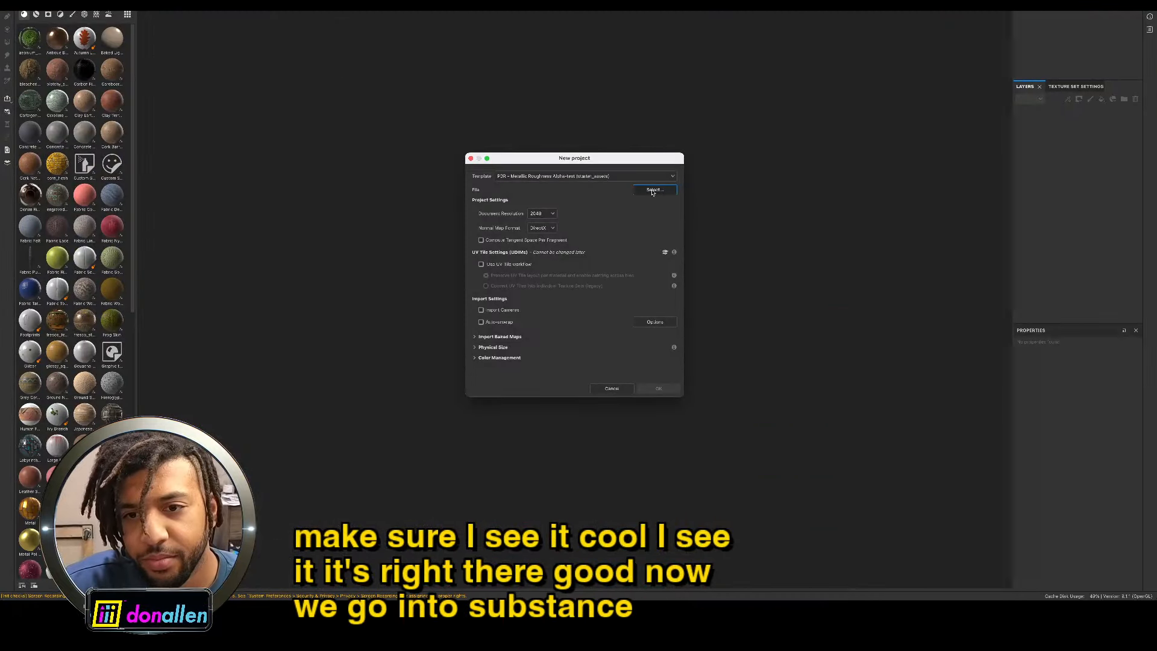
{"action": "left_click", "coordinate": [652, 191]}
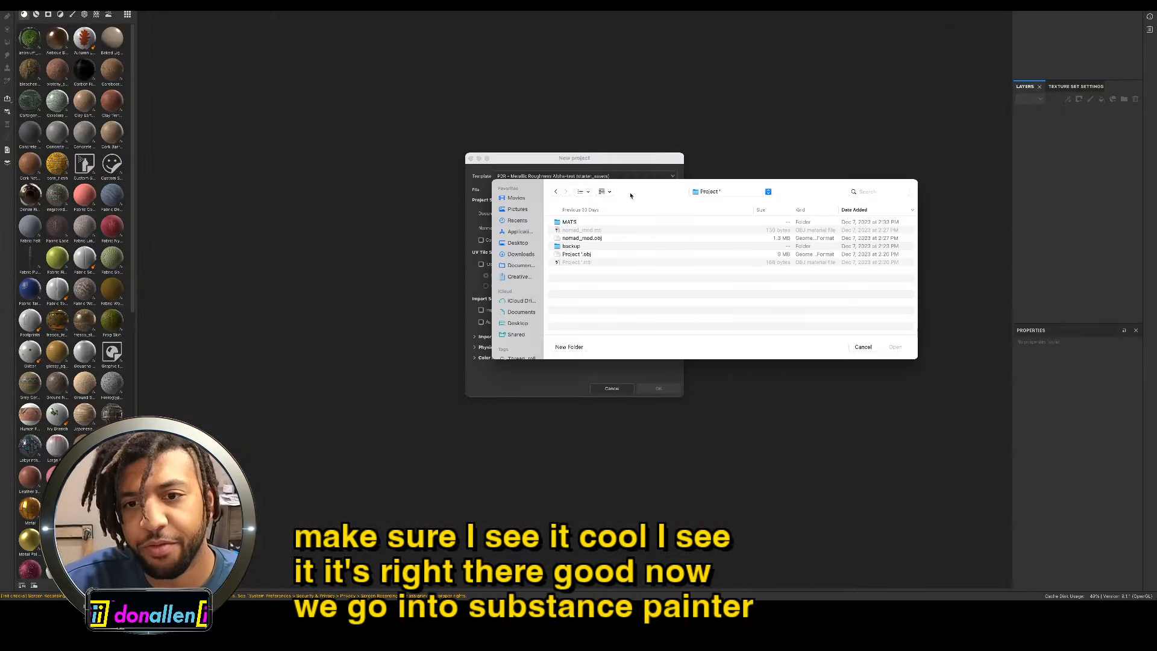
{"action": "left_click", "coordinate": [521, 254]}
{"action": "left_click", "coordinate": [602, 233]}
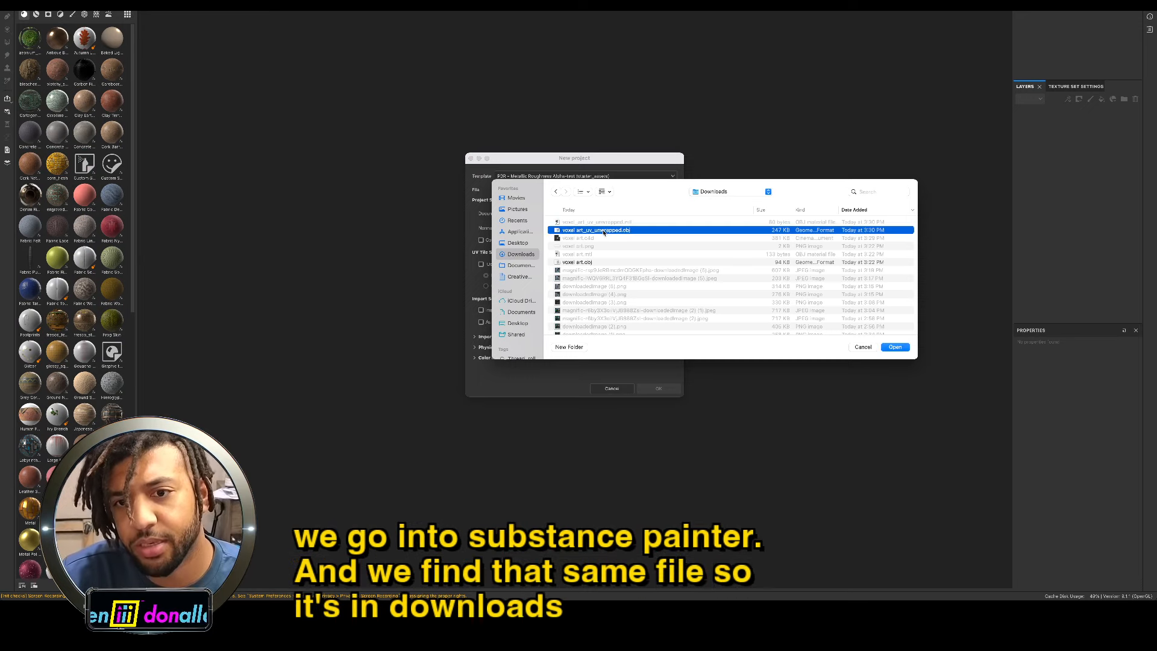
{"action": "key", "text": "space"}
{"action": "key", "text": "space"}
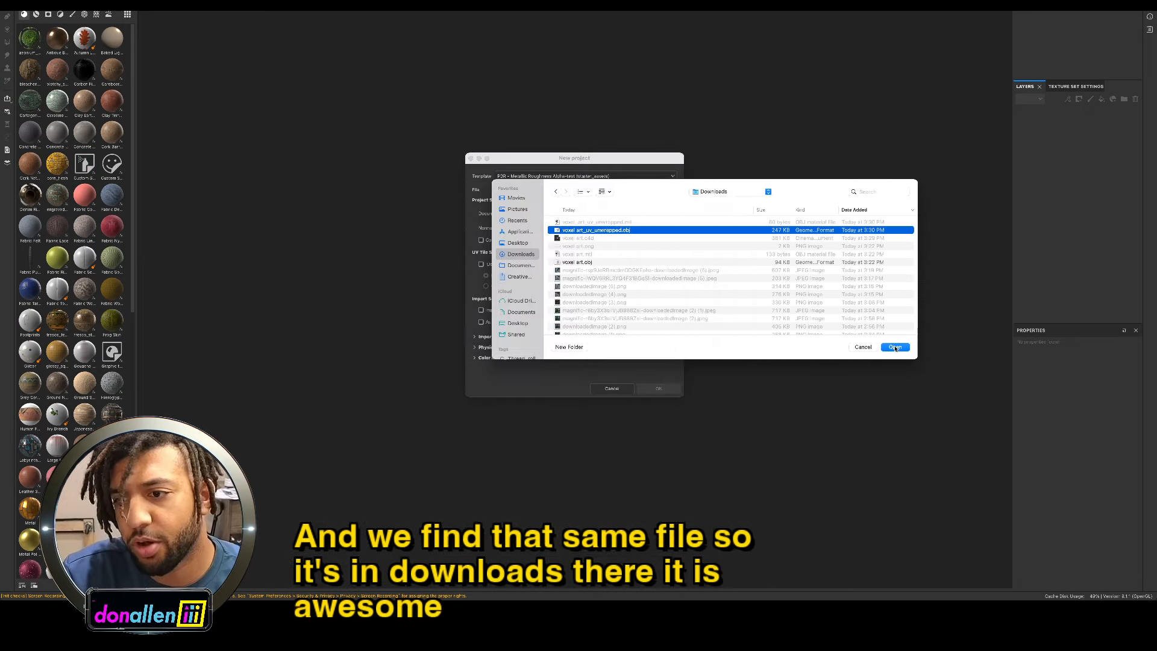
{"action": "left_click", "coordinate": [880, 342]}
{"action": "left_click", "coordinate": [660, 389]}
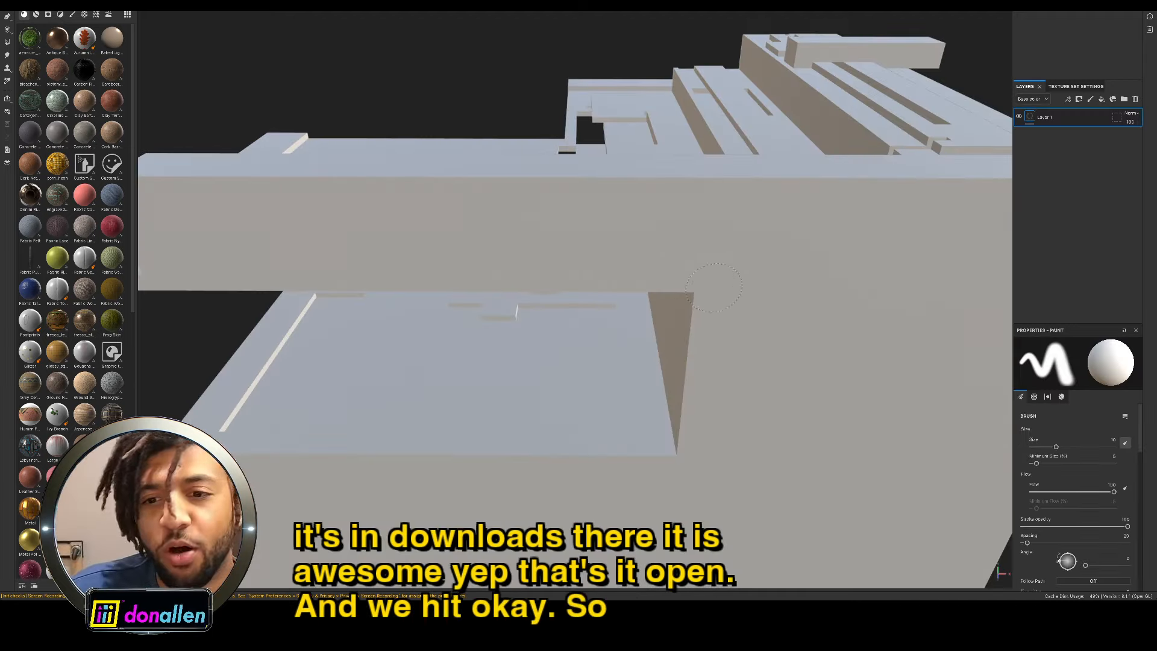
Step: Examine the imported building from several angles, ending with the whole model in view
{"action": "right_click_drag", "start_coordinate": [714, 287], "coordinate": [384, 317], "text": "alt"}
{"action": "left_click_drag", "start_coordinate": [384, 318], "coordinate": [790, 313], "text": "alt"}
{"action": "right_click_drag", "start_coordinate": [789, 313], "coordinate": [405, 311], "text": "alt"}
{"action": "left_click_drag", "start_coordinate": [405, 312], "coordinate": [577, 341], "text": "alt"}
{"action": "right_click_drag", "start_coordinate": [577, 342], "coordinate": [521, 387], "text": "alt"}
{"action": "left_click_drag", "start_coordinate": [521, 388], "coordinate": [524, 294], "text": "alt"}
{"action": "right_click_drag", "start_coordinate": [524, 393], "coordinate": [525, 396], "text": "alt"}
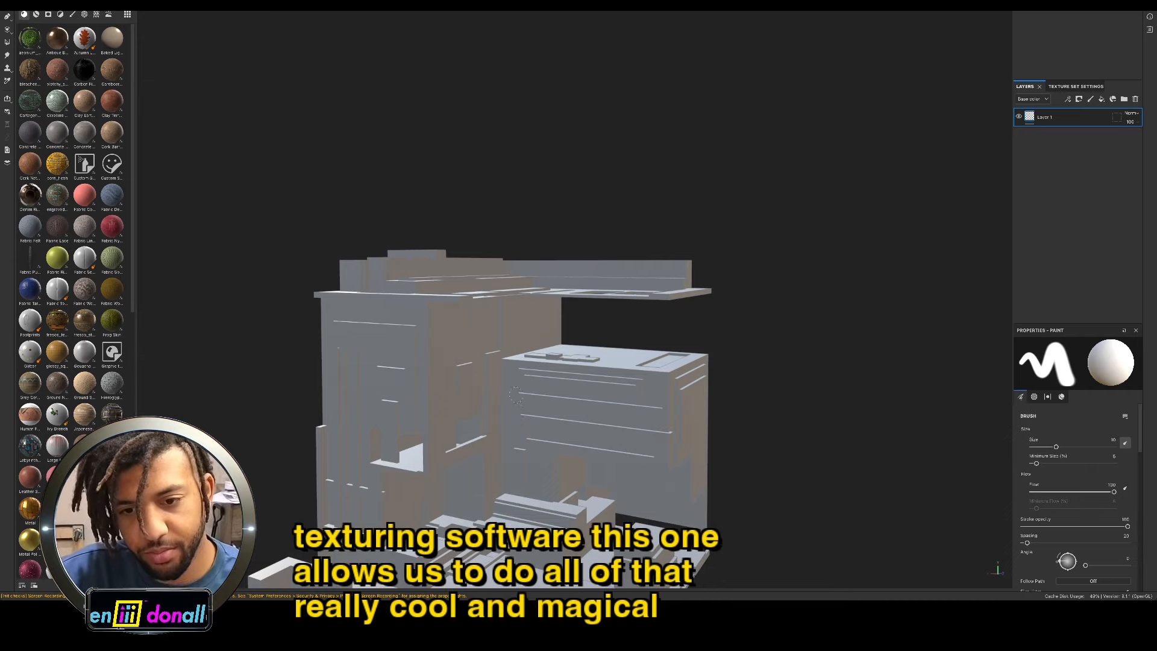
{"action": "left_click_drag", "start_coordinate": [518, 409], "coordinate": [522, 408], "text": "alt"}
{"action": "right_click_drag", "start_coordinate": [522, 408], "coordinate": [498, 393], "text": "shift"}
{"action": "left_click_drag", "start_coordinate": [602, 364], "coordinate": [550, 391], "text": "alt"}
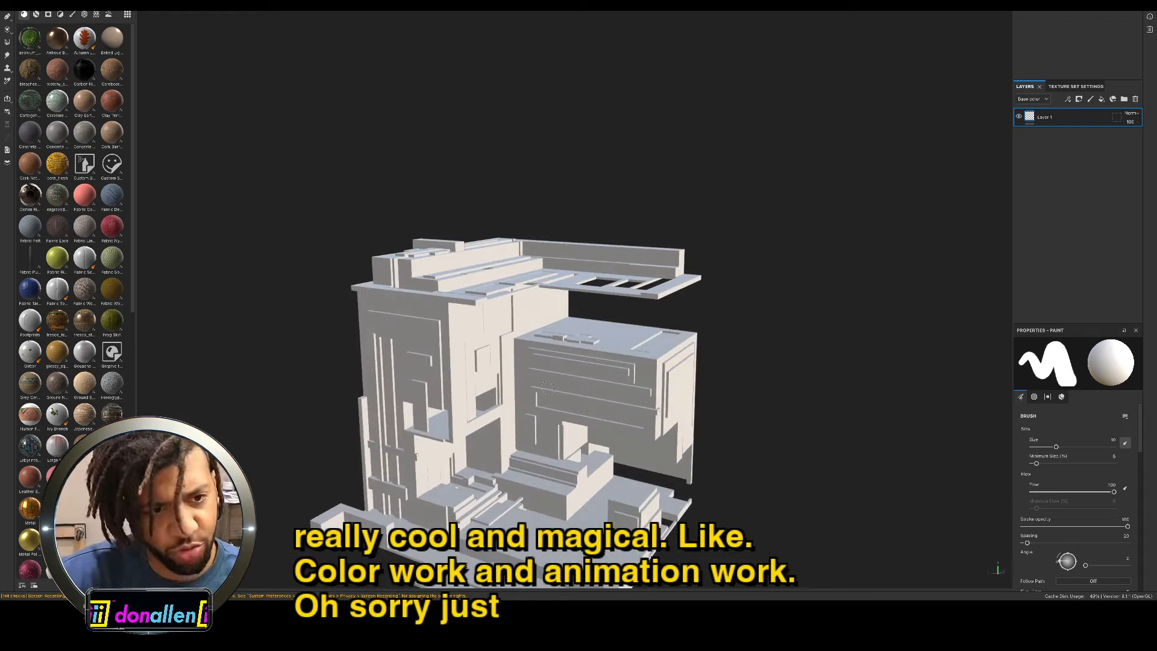
{"action": "mouse_move", "coordinate": [609, 386]}
{"action": "left_mouse_down", "text": "alt"}
{"action": "mouse_move", "coordinate": [452, 403]}
{"action": "mouse_move", "coordinate": [636, 395]}
{"action": "mouse_move", "coordinate": [607, 388]}
{"action": "left_mouse_up", "text": "alt"}
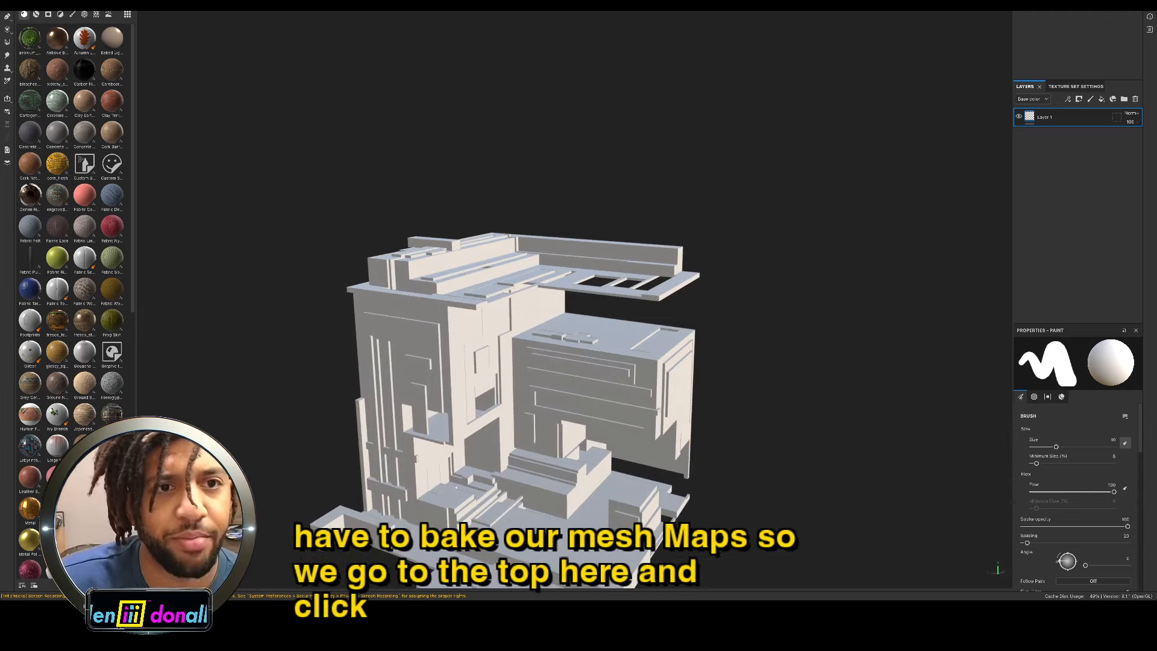
Step: Bake the building's mesh maps at an output size of 2048 and return to painting mode
{"action": "key", "text": "F8"}
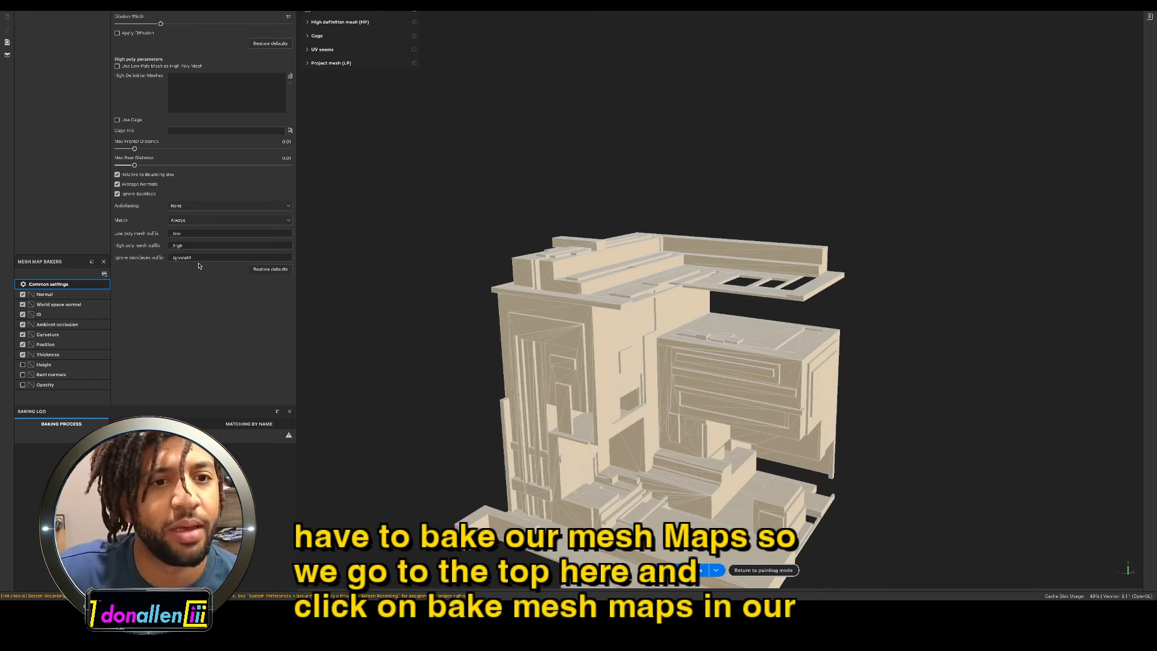
{"action": "left_click", "coordinate": [176, 7]}
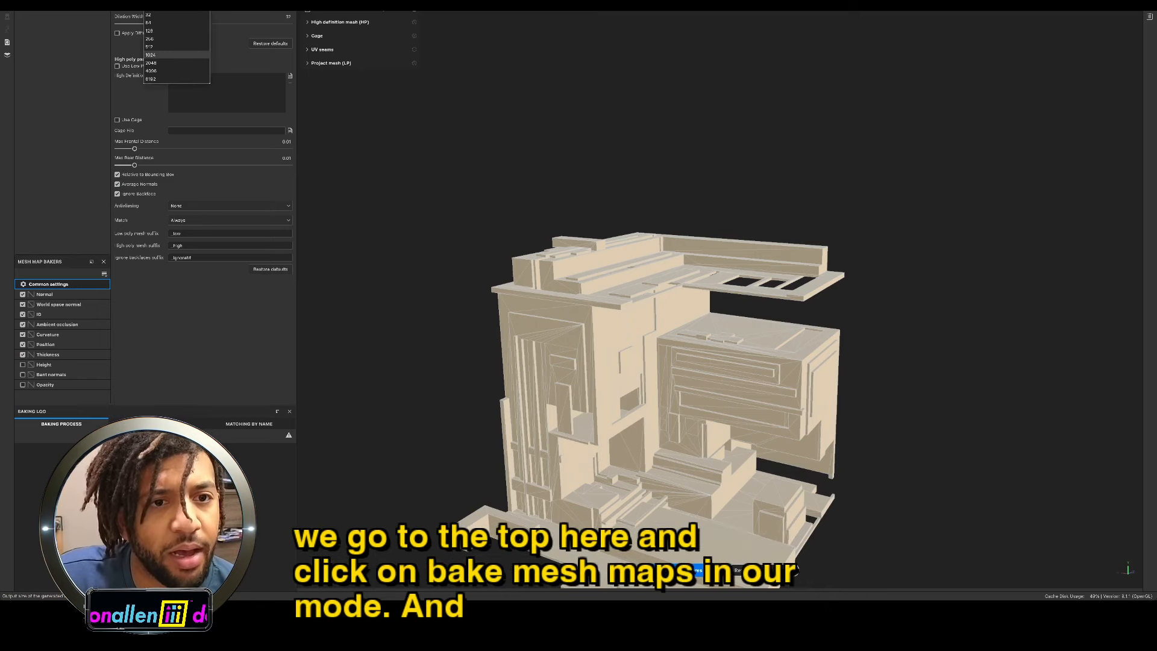
{"action": "left_click", "coordinate": [162, 63]}
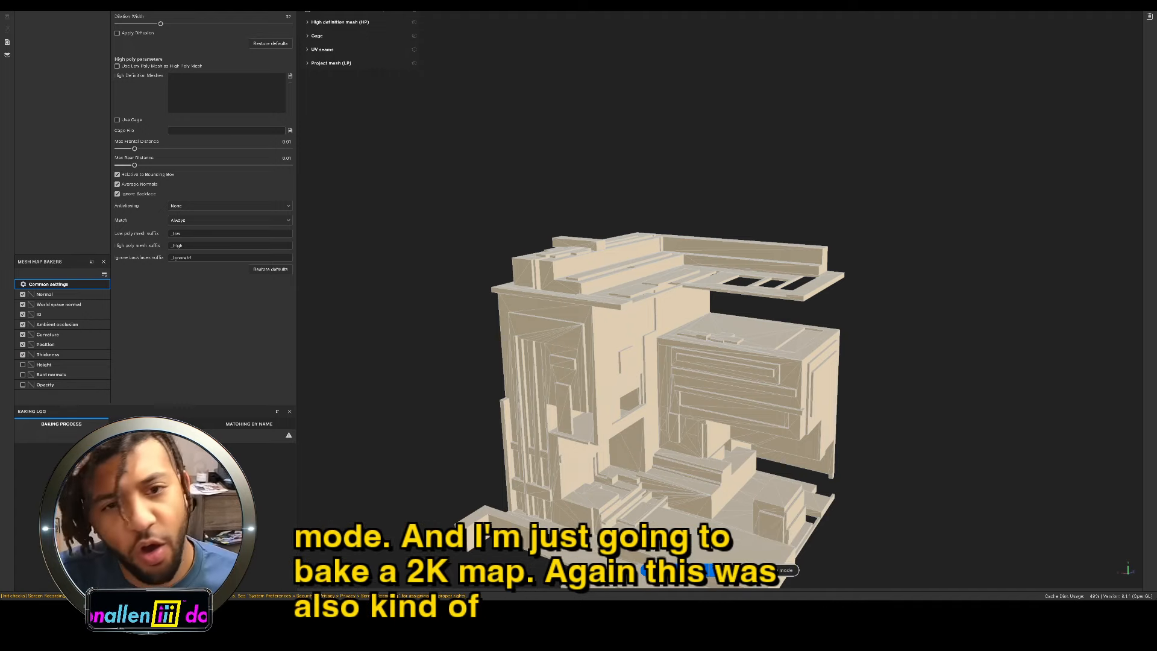
{"action": "left_click", "coordinate": [678, 570]}
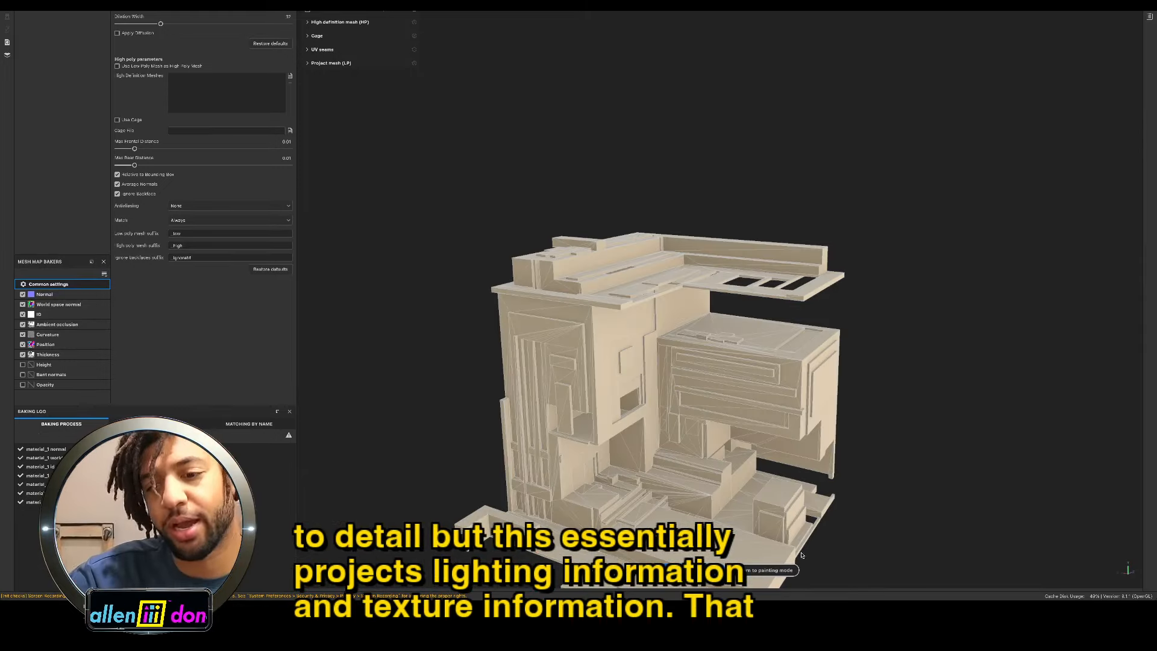
{"action": "left_click", "coordinate": [756, 570]}
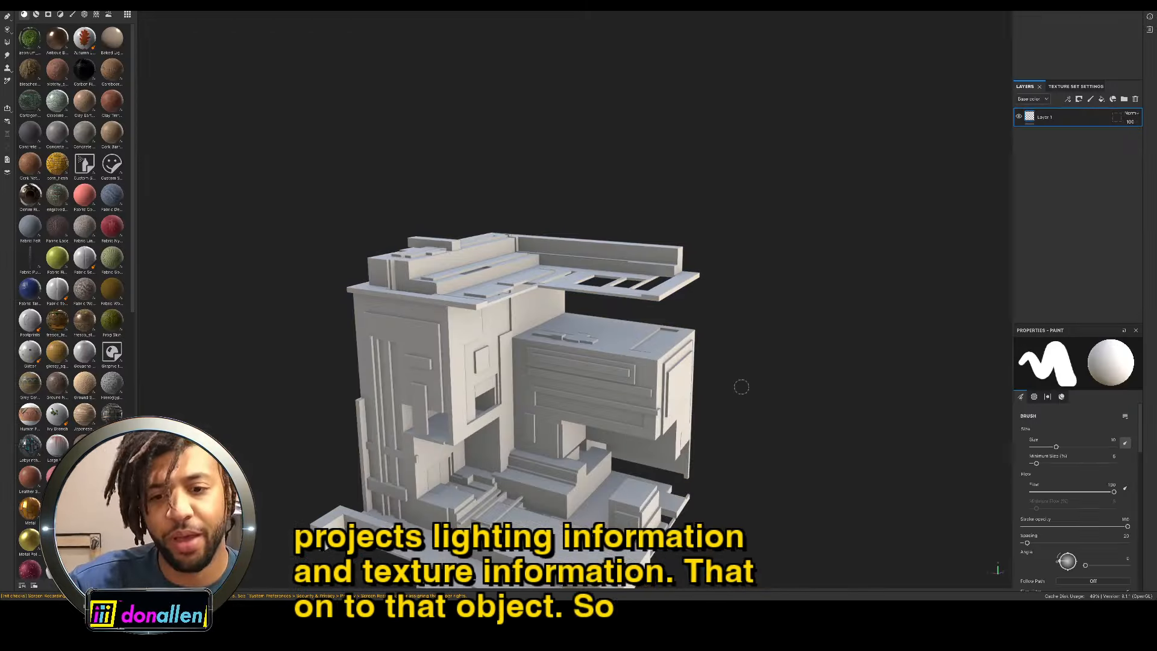
Step: Examine the shading of the baked building up close, from its front and from above
{"action": "scroll", "coordinate": [744, 361], "scroll_direction": "down", "scroll_amount": 5}
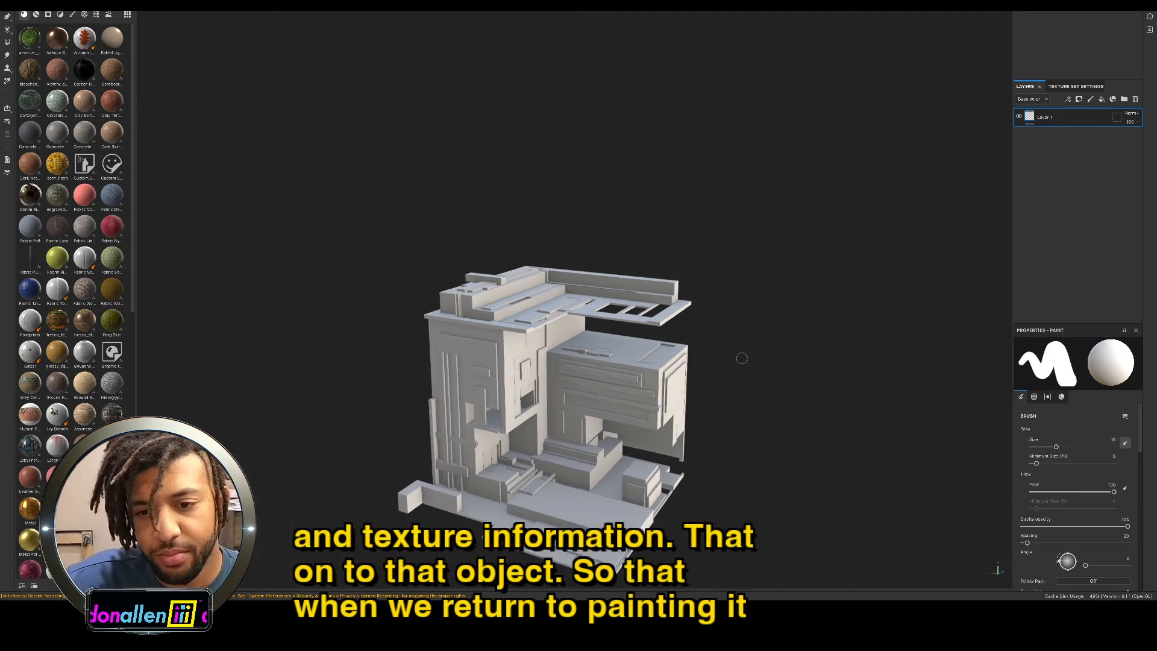
{"action": "scroll", "coordinate": [742, 358], "scroll_direction": "down", "scroll_amount": 1}
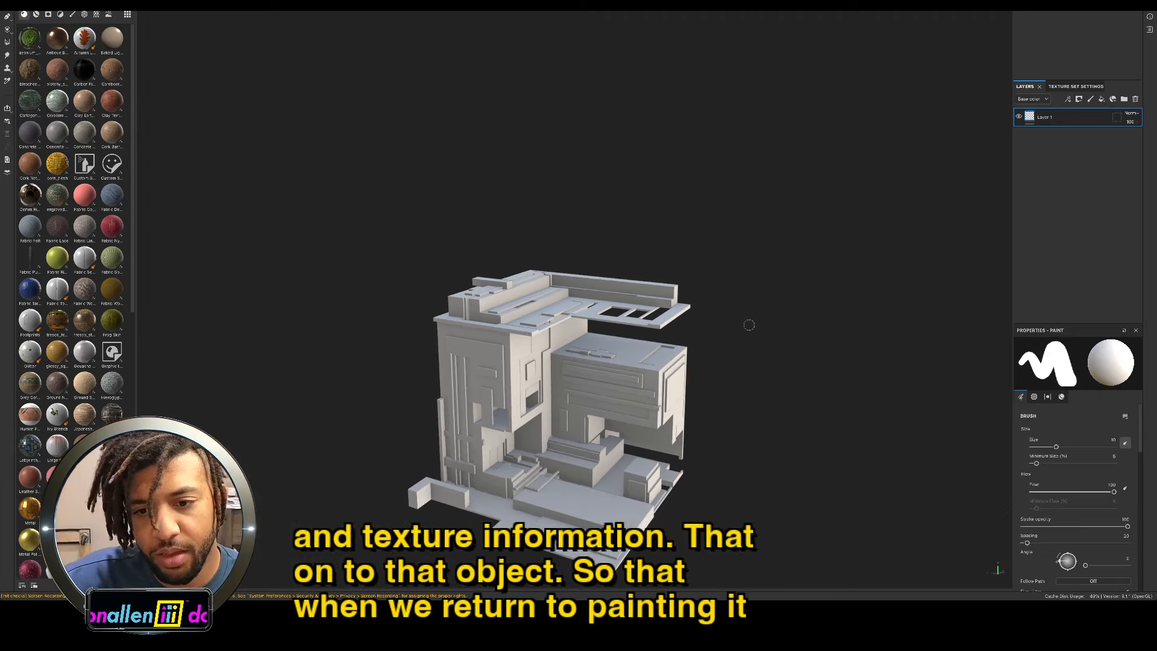
{"action": "left_click_drag", "start_coordinate": [761, 352], "coordinate": [737, 386], "text": "alt"}
{"action": "scroll", "coordinate": [717, 415], "scroll_direction": "up", "scroll_amount": 3}
{"action": "left_click_drag", "start_coordinate": [699, 441], "coordinate": [696, 430], "text": "alt"}
{"action": "middle_click_drag", "start_coordinate": [696, 430], "coordinate": [662, 314], "text": "alt"}
{"action": "scroll", "coordinate": [662, 314], "scroll_direction": "up", "scroll_amount": 2}
{"action": "left_click_drag", "start_coordinate": [662, 301], "coordinate": [657, 265], "text": "alt"}
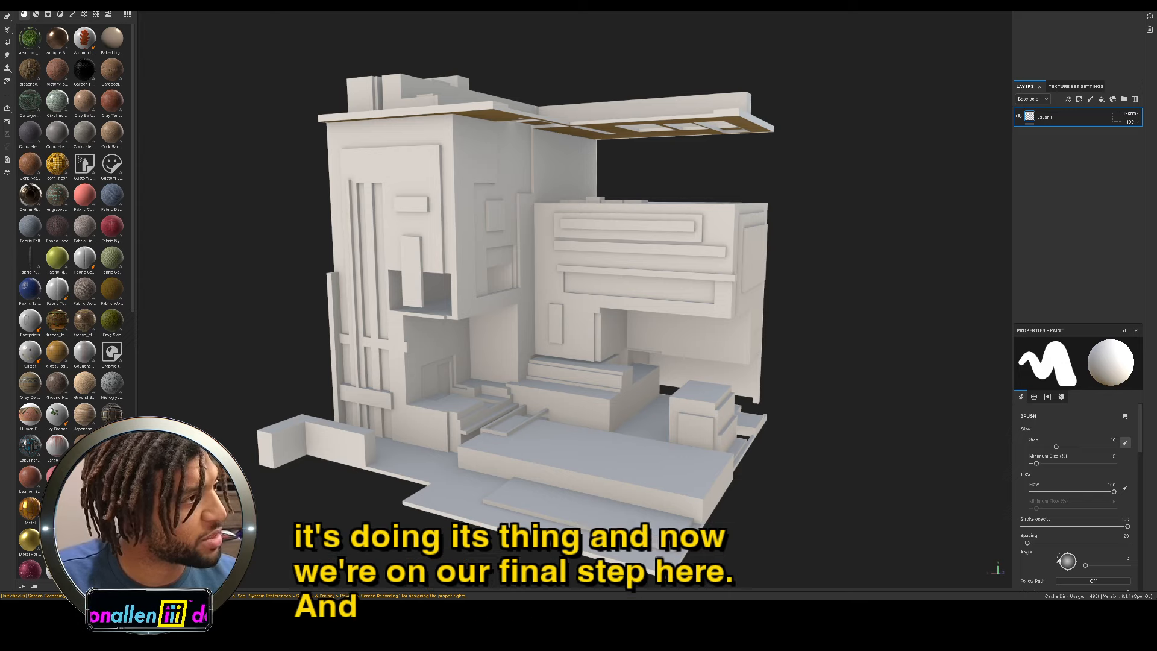
{"action": "left_click_drag", "start_coordinate": [620, 255], "coordinate": [504, 305], "text": "alt"}
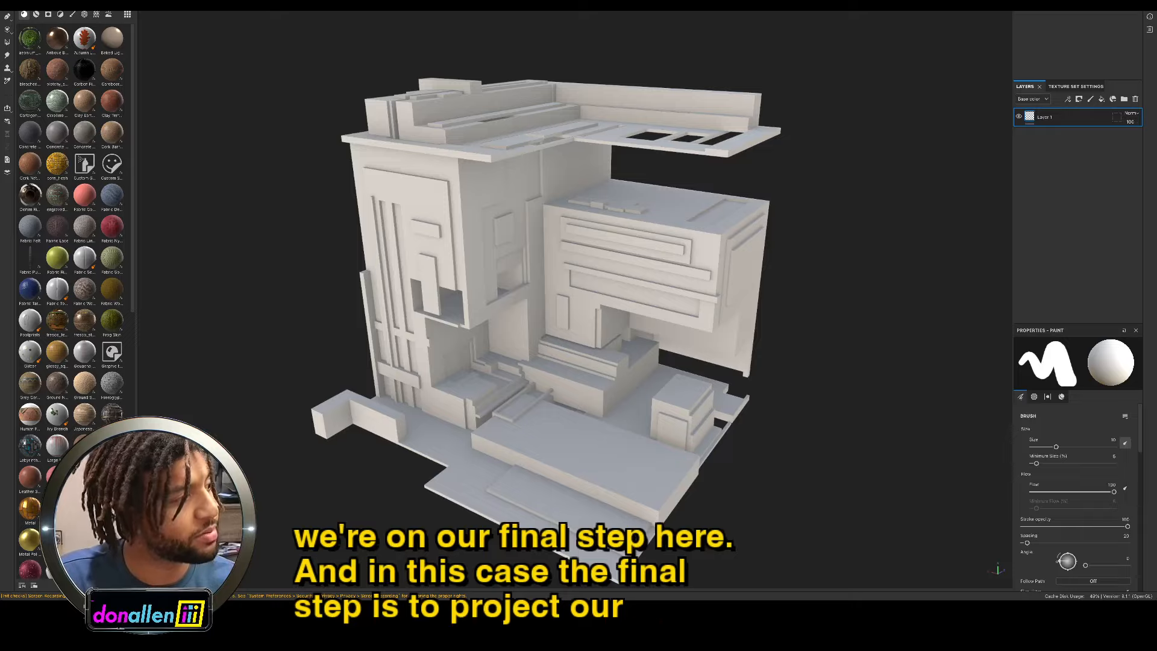
Step: Launch Substance 3D Sampler
{"action": "key", "text": "ctrl+Up"}
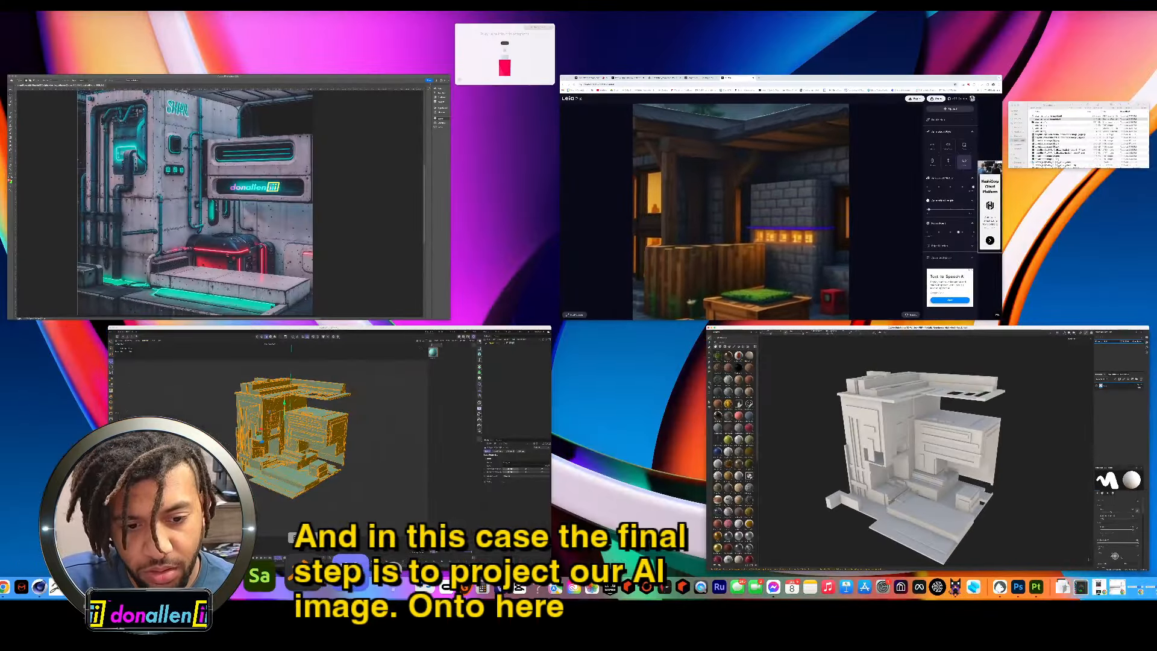
{"action": "left_click", "coordinate": [259, 576]}
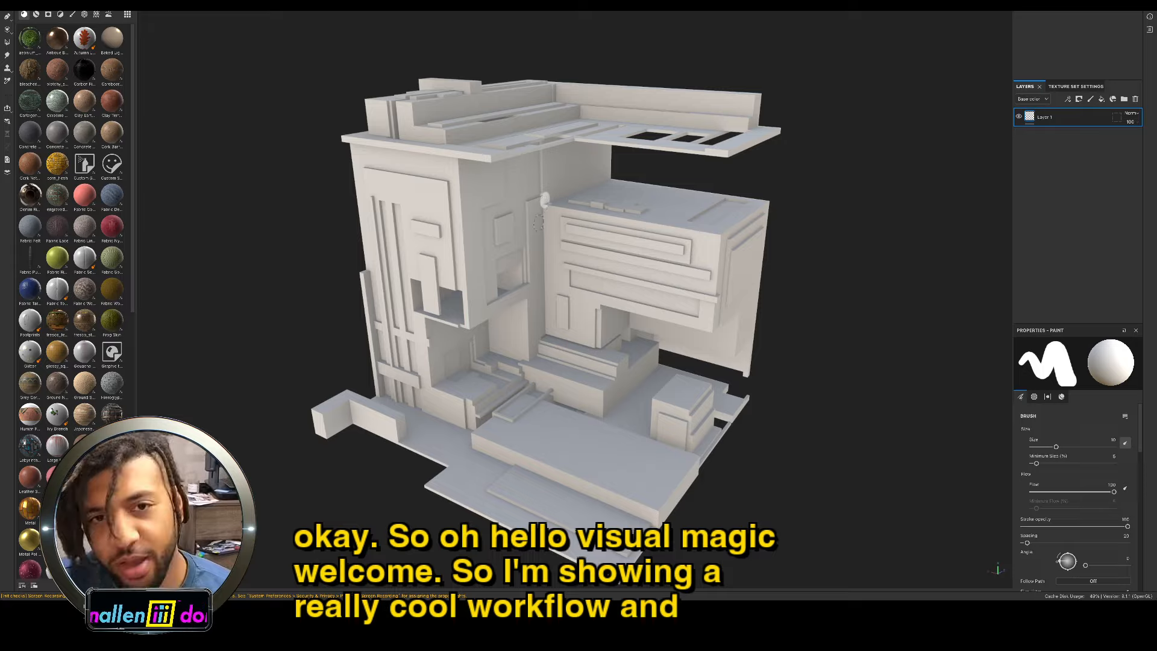
Step: Review the upscaled AI output image in Photoshop and return to the building in Substance 3D Painter
{"action": "key", "text": "ctrl+Up"}
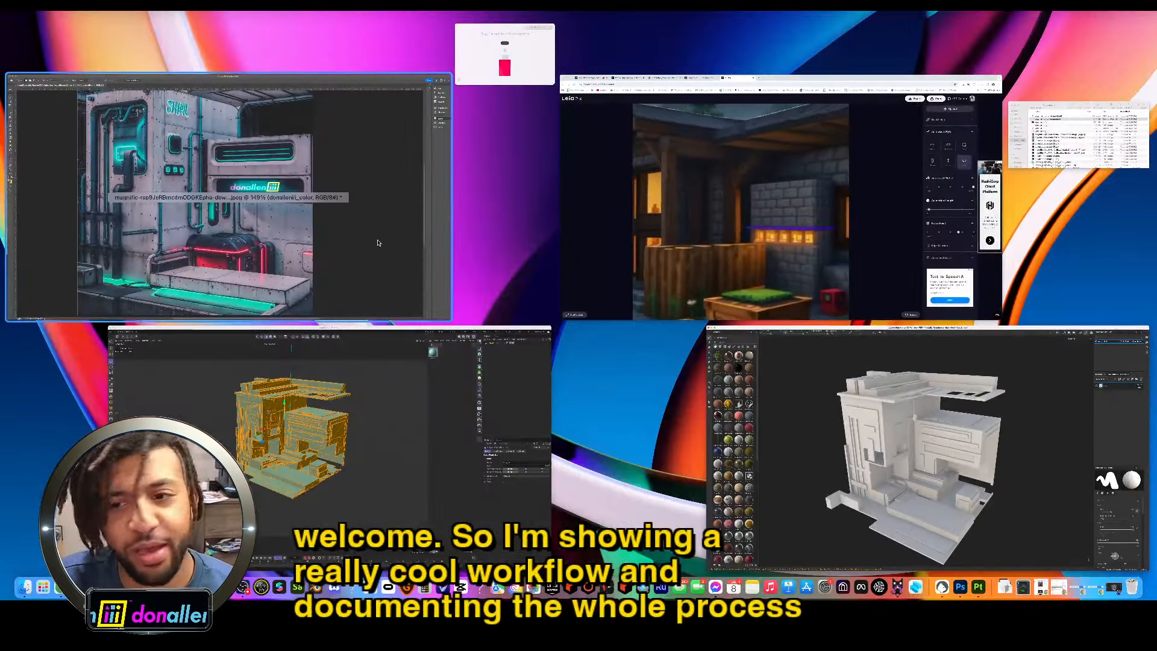
{"action": "left_click", "coordinate": [717, 199]}
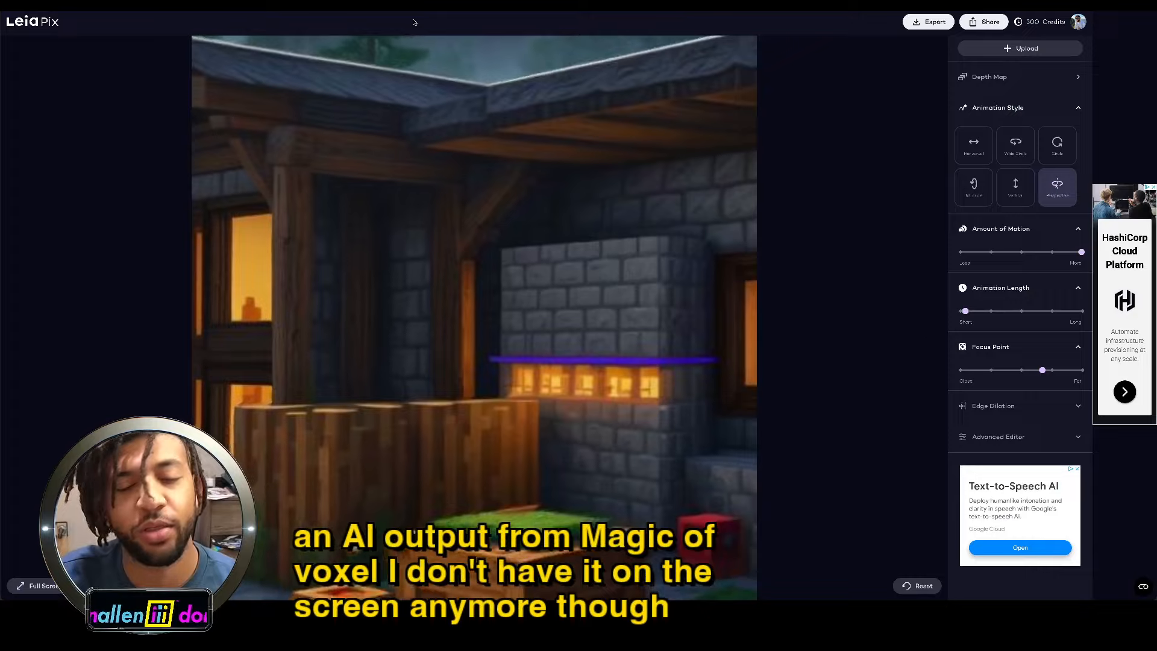
{"action": "key", "text": "ctrl+Up"}
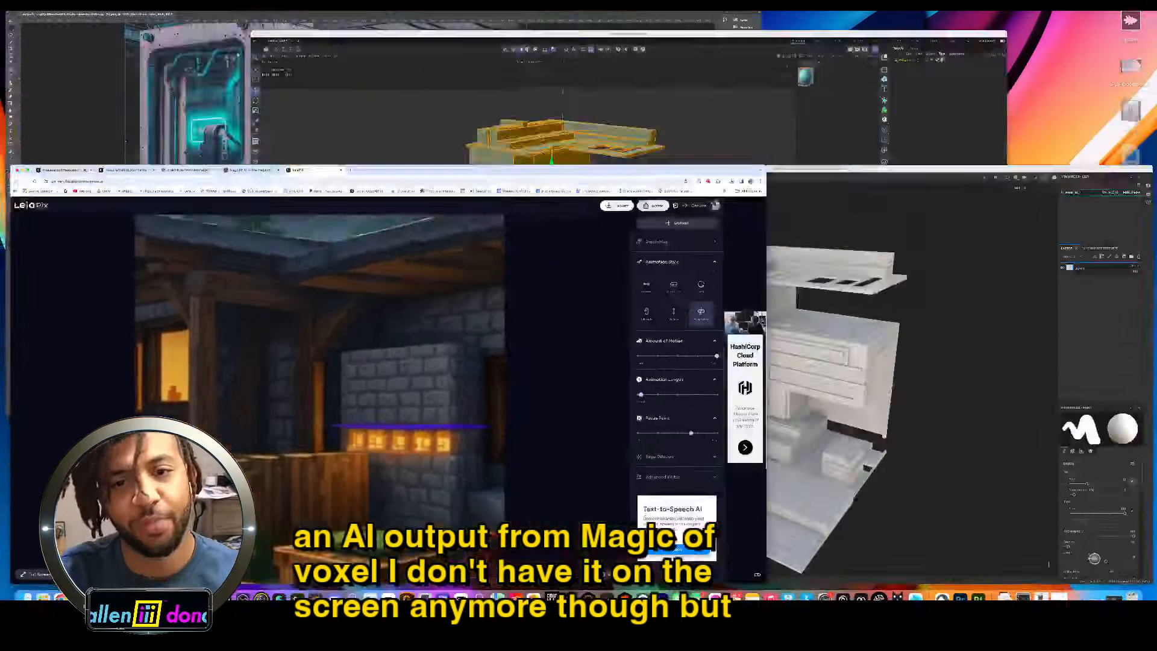
{"action": "left_click", "coordinate": [312, 196]}
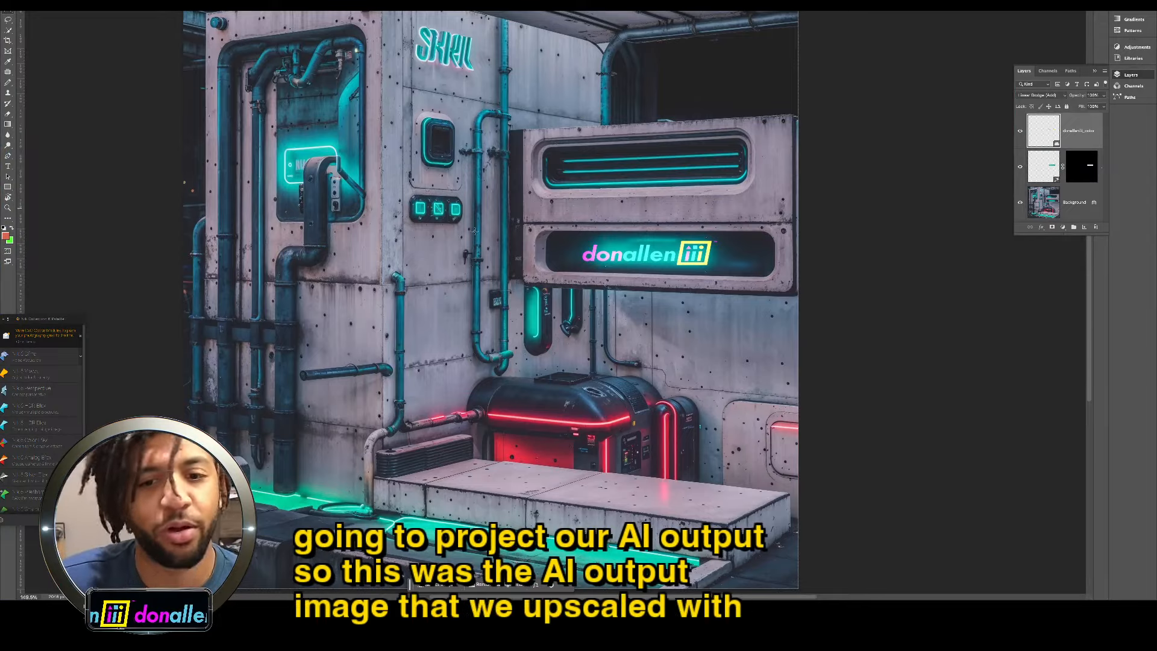
{"action": "key", "text": "ctrl+Up"}
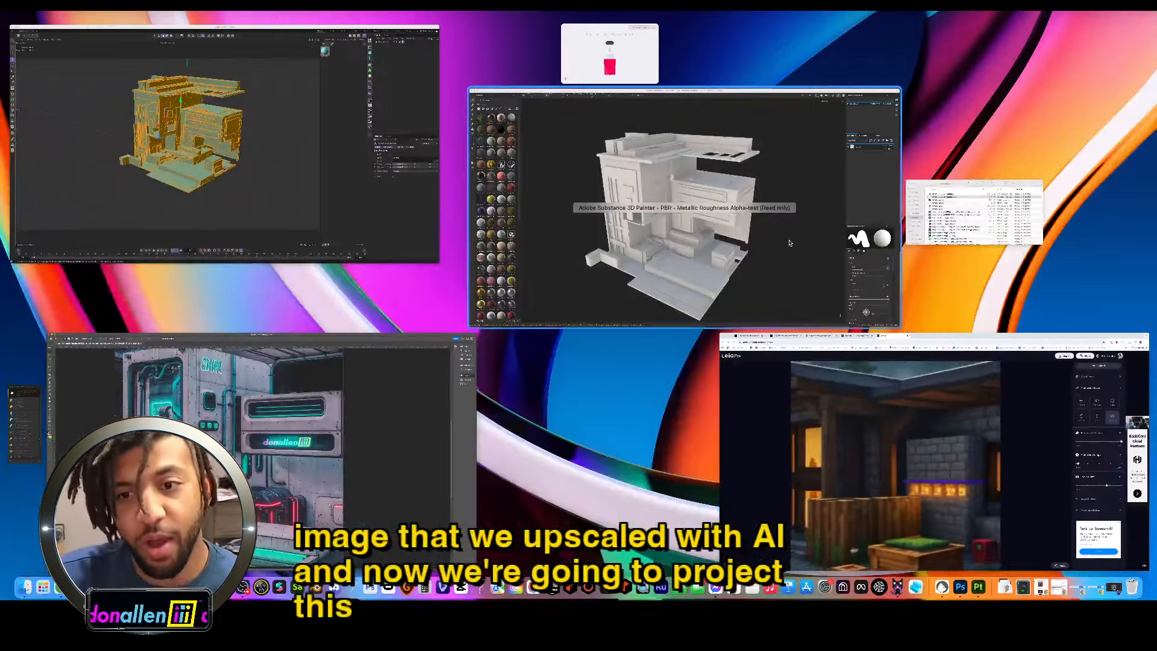
{"action": "left_click", "coordinate": [636, 247]}
{"action": "mouse_move", "coordinate": [581, 282]}
{"action": "left_mouse_down", "text": "alt"}
{"action": "mouse_move", "coordinate": [780, 227]}
{"action": "mouse_move", "coordinate": [595, 271]}
{"action": "left_mouse_up", "text": "alt"}
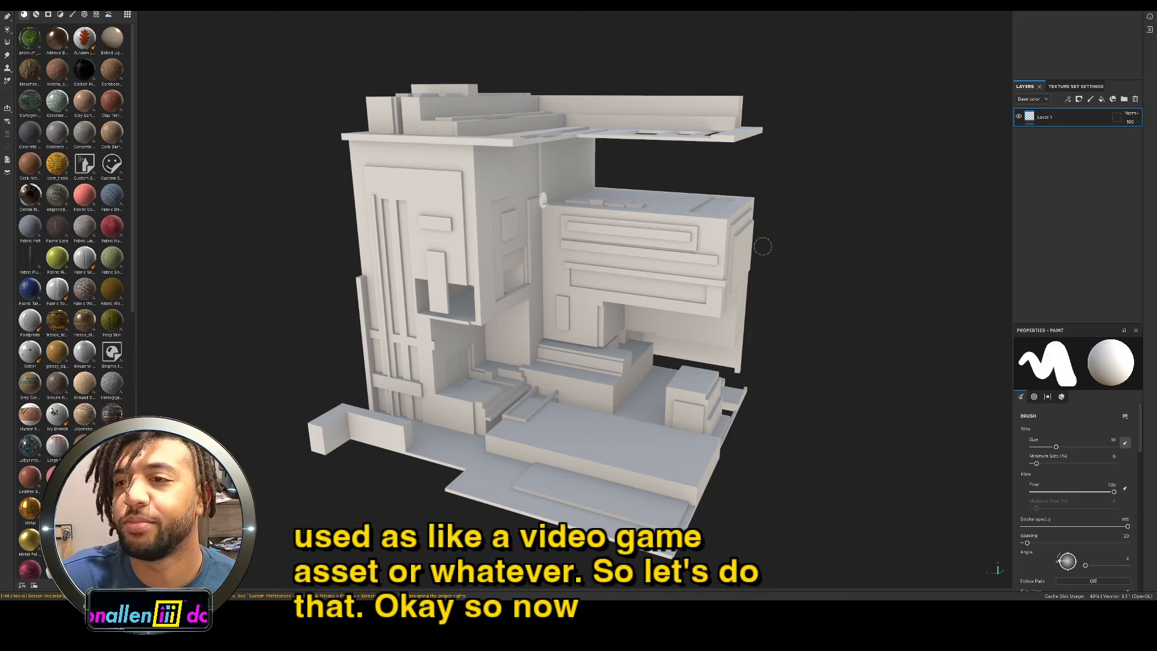
Step: Preview the image files in the Downloads folder to look for the edited AI output JPEG
{"action": "scroll", "coordinate": [62, 162], "scroll_direction": "down", "scroll_amount": 10}
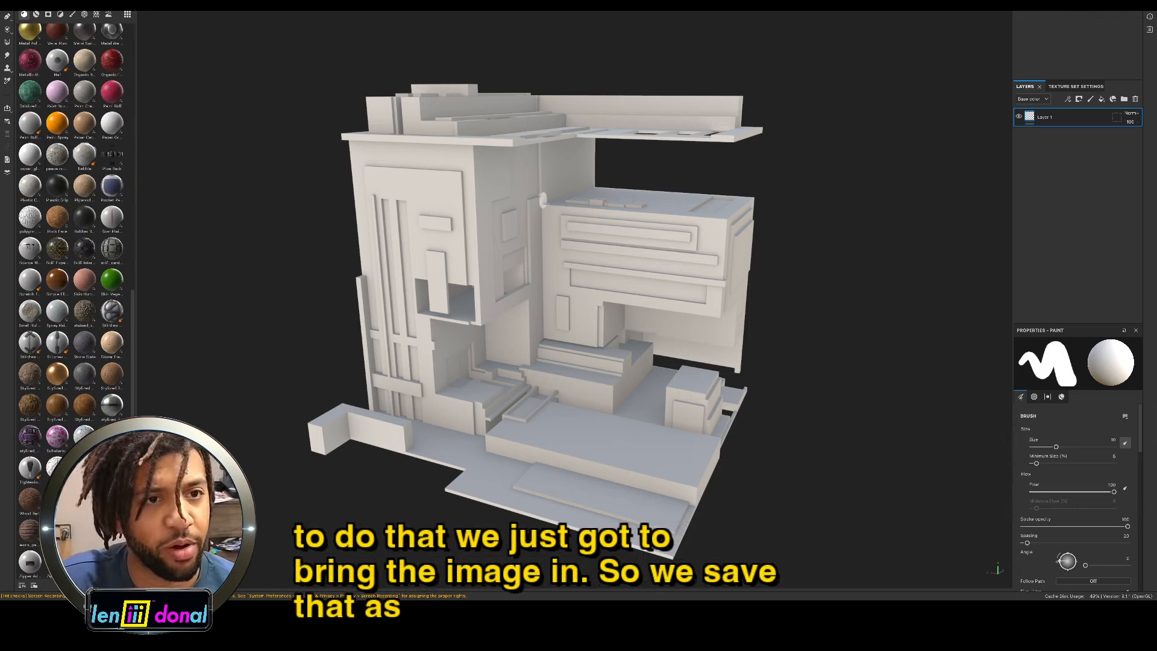
{"action": "key", "text": "ctrl+Up"}
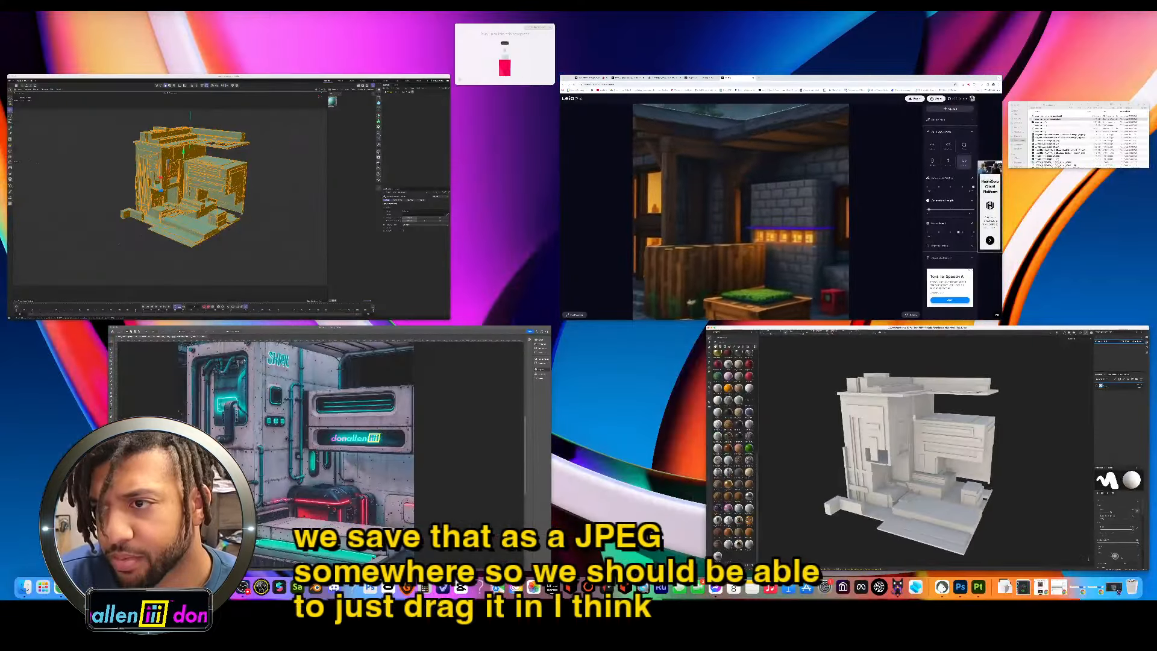
{"action": "left_click", "coordinate": [1072, 140]}
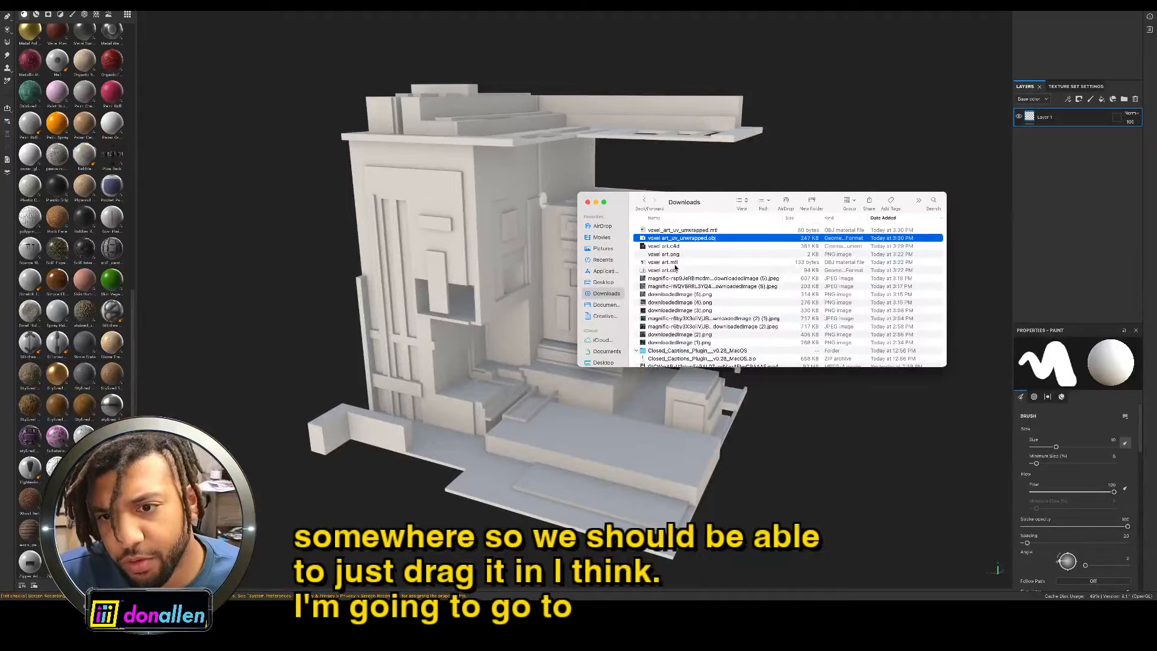
{"action": "double_click", "coordinate": [678, 278]}
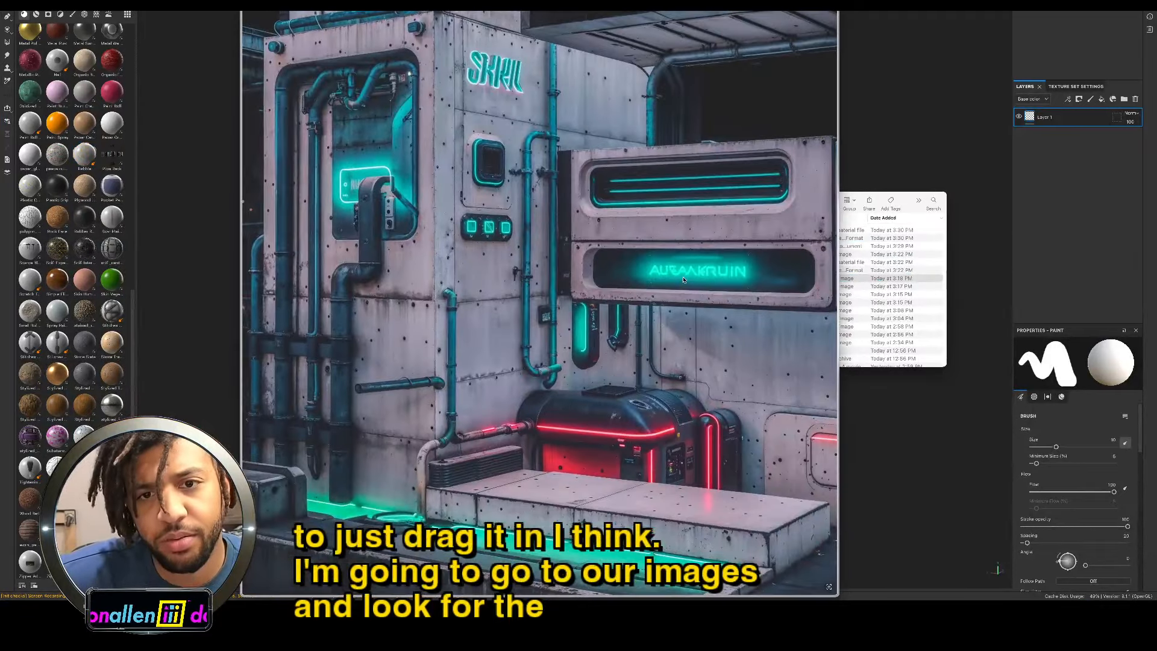
{"action": "key", "text": "Up"}
{"action": "key", "text": "Up"}
{"action": "key", "text": "Up"}
{"action": "key", "text": "Up"}
{"action": "key", "text": "Up"}
{"action": "key", "text": "Up"}
{"action": "key", "text": "Down"}
{"action": "key", "text": "Down"}
{"action": "key", "text": "Down"}
{"action": "key", "text": "Down"}
{"action": "key", "text": "Down"}
{"action": "key", "text": "Down"}
{"action": "key", "text": "space"}
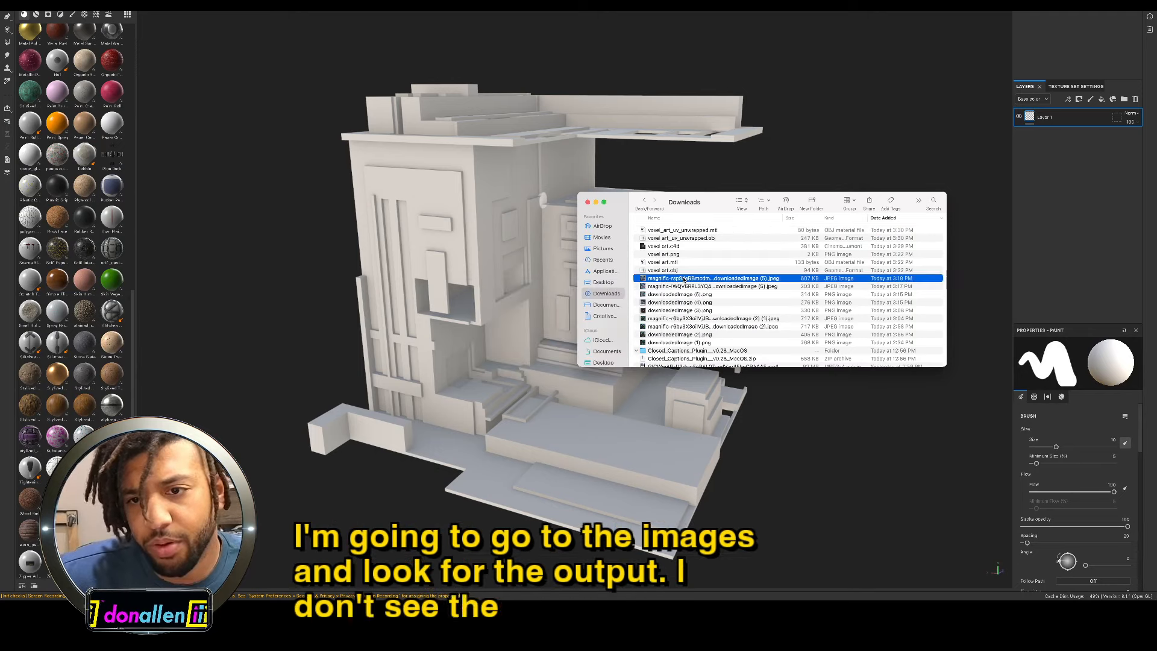
Step: Bring the edited JPEG from the Pictures folder onto the building as a base color warp projection and position it on the tower's side wall
{"action": "left_click", "coordinate": [605, 249]}
{"action": "double_click", "coordinate": [688, 231]}
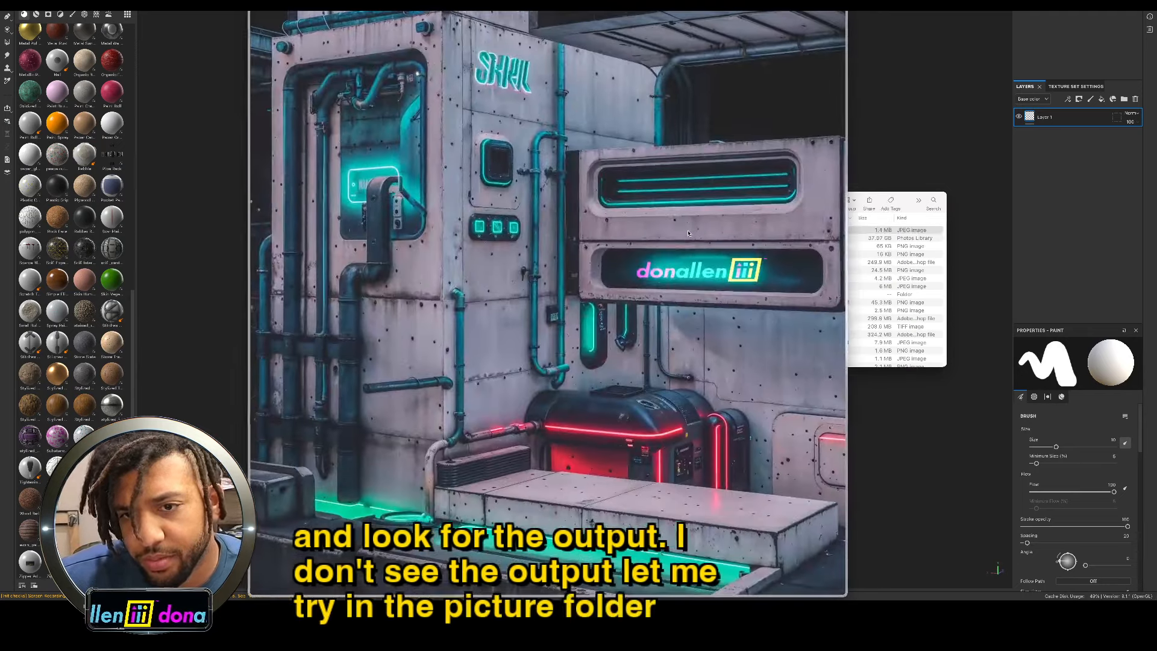
{"action": "key", "text": "space"}
{"action": "left_click_drag", "start_coordinate": [679, 230], "coordinate": [507, 255]}
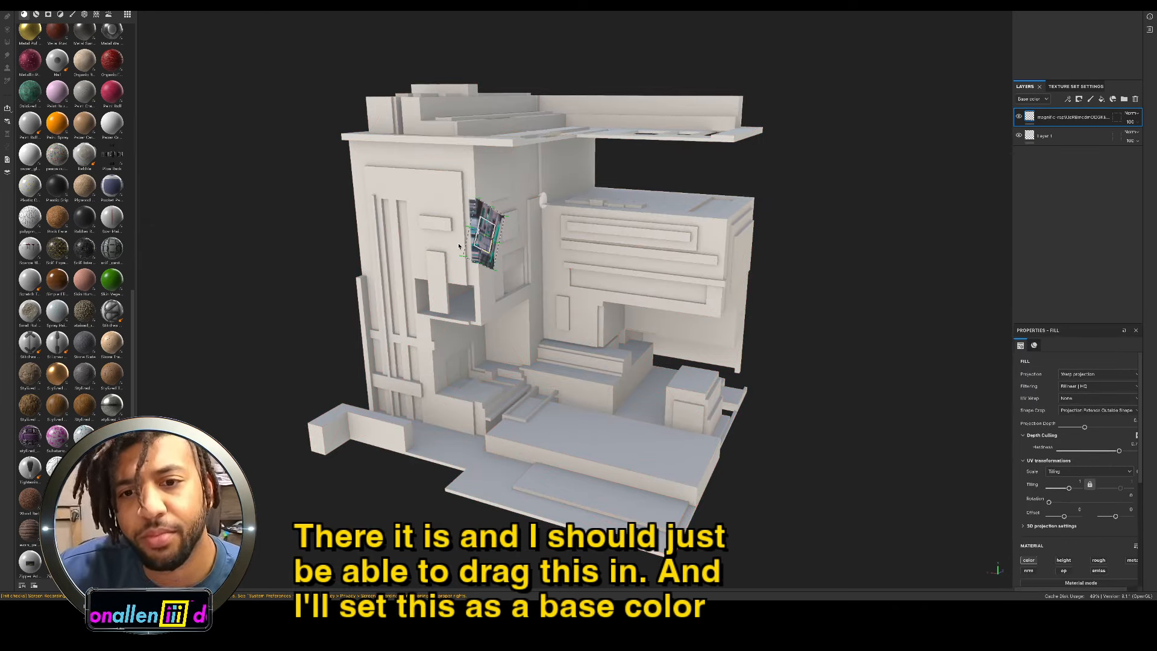
{"action": "left_click_drag", "start_coordinate": [464, 244], "coordinate": [485, 235]}
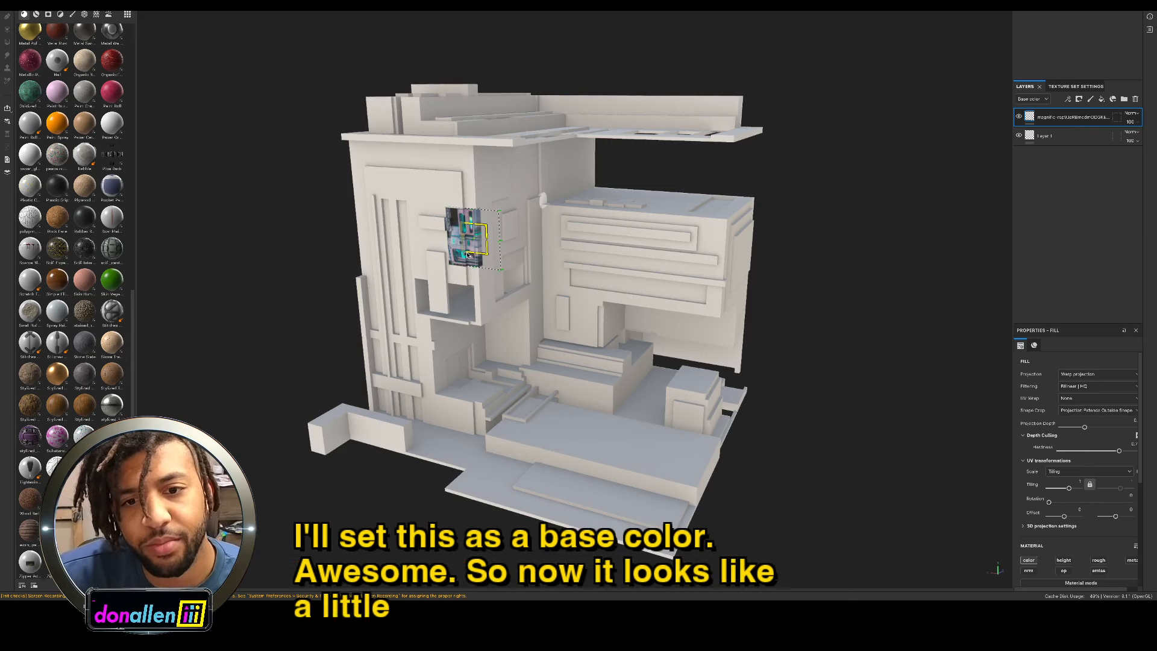
{"action": "left_click_drag", "start_coordinate": [476, 245], "coordinate": [489, 228]}
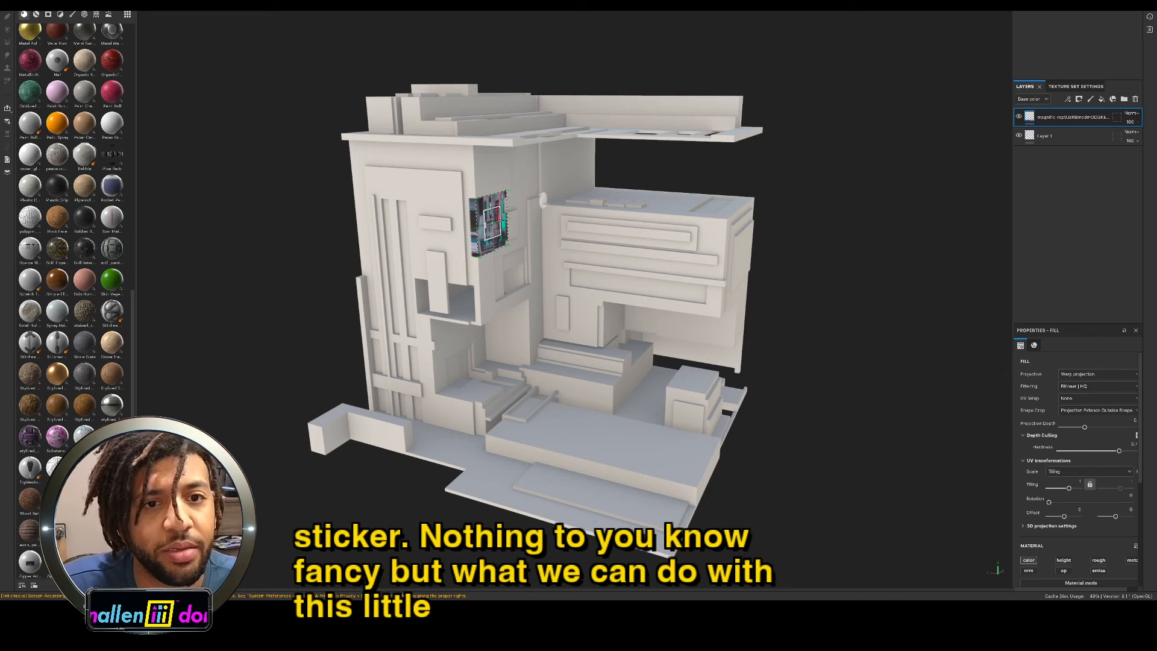
Step: Scale the small projected image up until it spans the full height of the building
{"action": "key", "text": "r"}
{"action": "left_click_drag", "start_coordinate": [495, 223], "coordinate": [842, 110]}
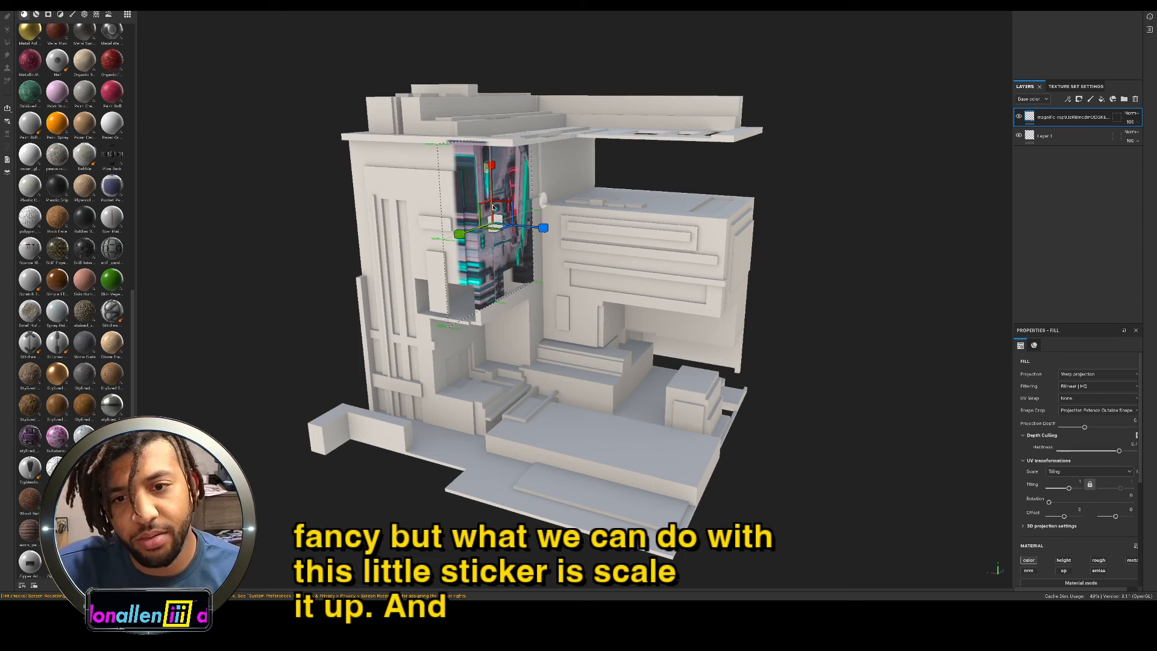
{"action": "left_click_drag", "start_coordinate": [499, 220], "coordinate": [786, 96]}
{"action": "right_click", "coordinate": [767, 223]}
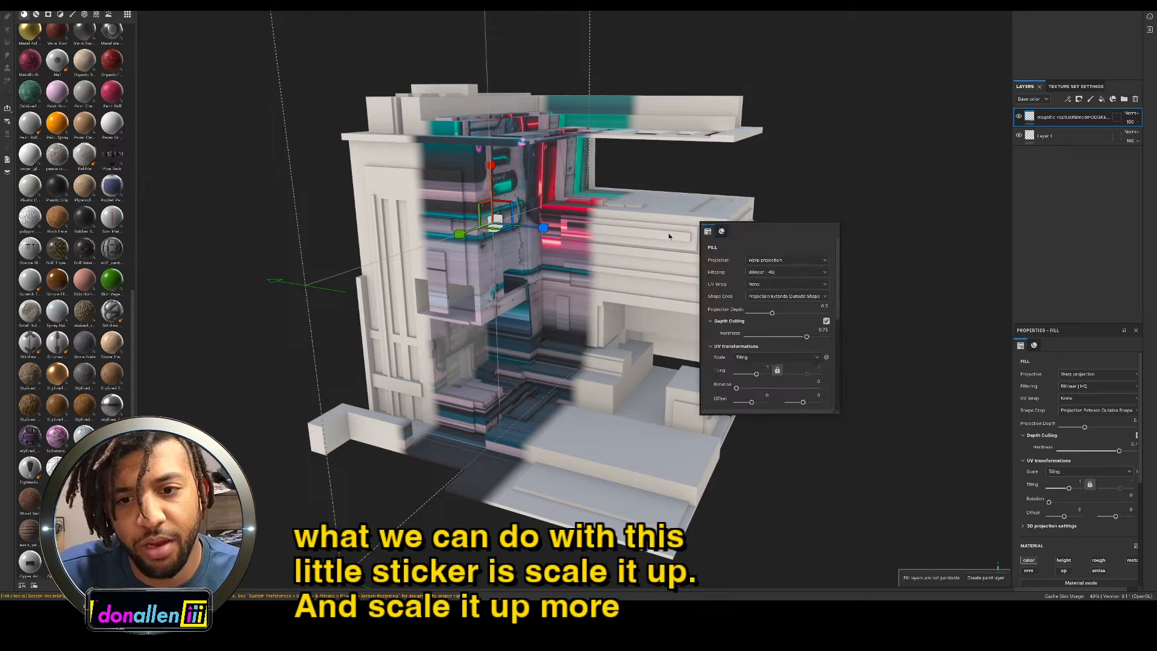
{"action": "right_click", "coordinate": [724, 176]}
Step: Rotate the projected image upright towards the building's front corner and center its projection box on the model
{"action": "left_click_drag", "start_coordinate": [710, 173], "coordinate": [771, 208], "text": "alt"}
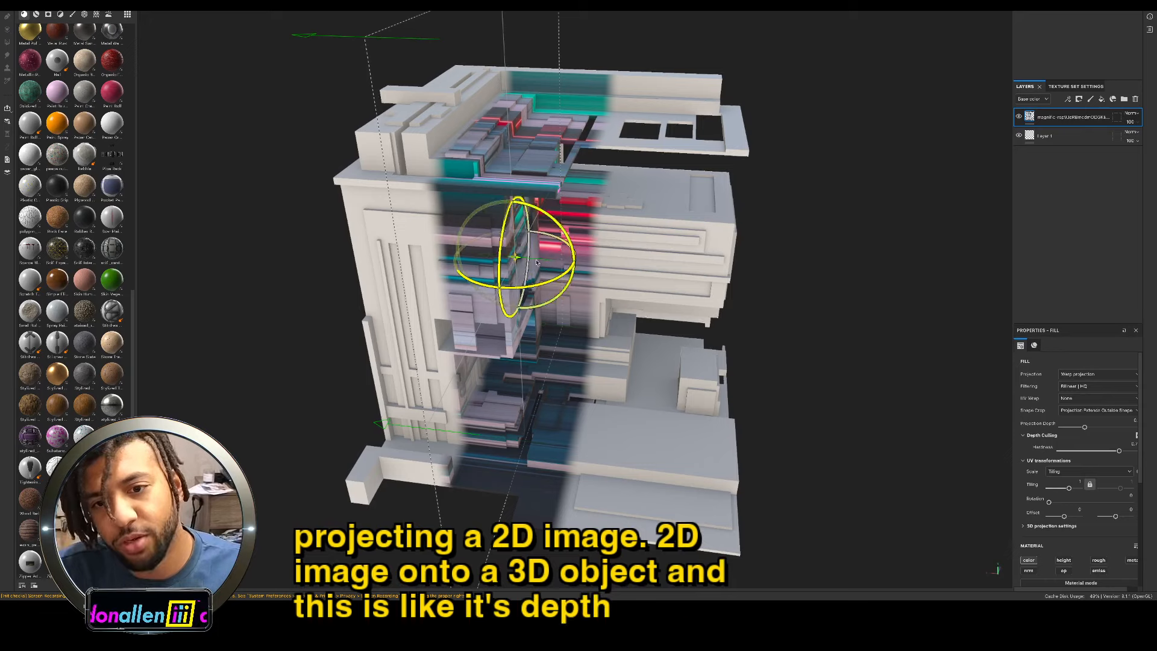
{"action": "left_click_drag", "start_coordinate": [551, 281], "coordinate": [480, 283]}
{"action": "right_click", "coordinate": [617, 282]}
{"action": "left_click_drag", "start_coordinate": [623, 258], "coordinate": [569, 198], "text": "alt"}
{"action": "left_click_drag", "start_coordinate": [510, 167], "coordinate": [511, 220]}
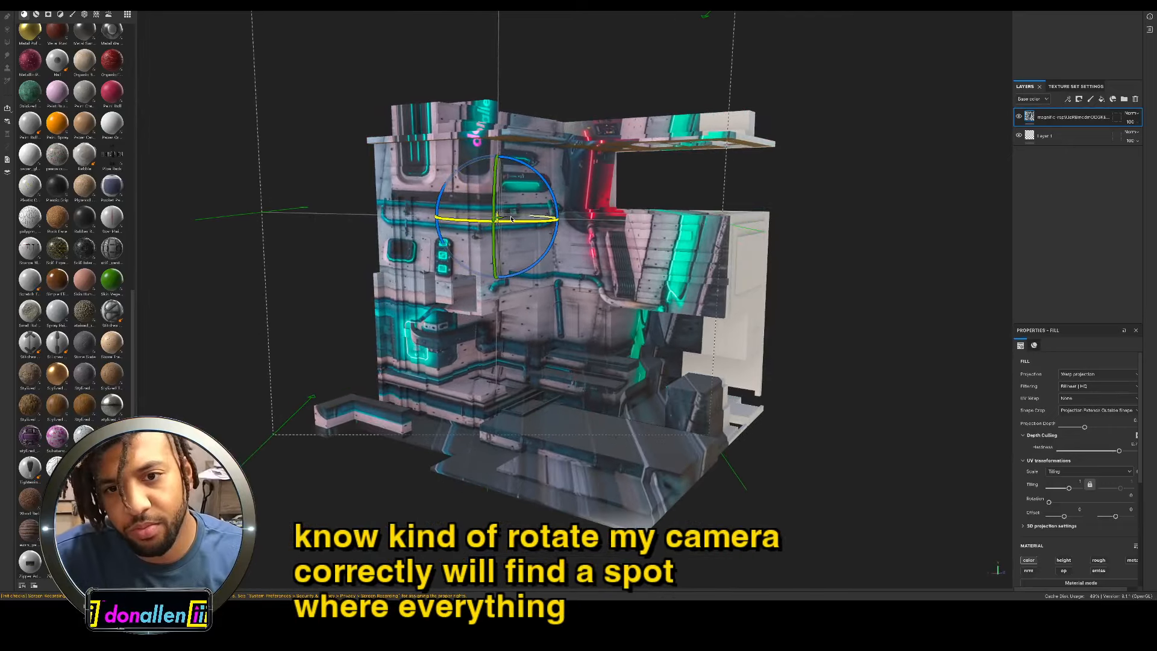
{"action": "left_click_drag", "start_coordinate": [480, 206], "coordinate": [543, 310]}
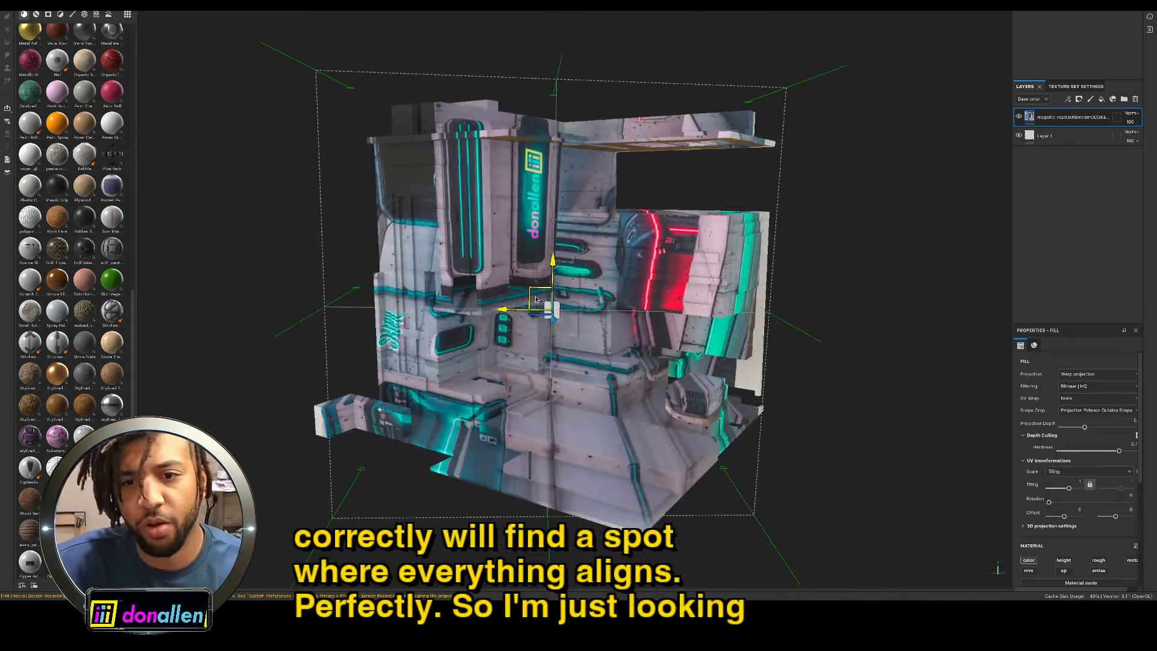
{"action": "left_click_drag", "start_coordinate": [537, 261], "coordinate": [634, 266]}
Step: Lower the projection so the lettering and wall panels sit further down the building's facades
{"action": "key", "text": "w"}
{"action": "left_click", "coordinate": [558, 255]}
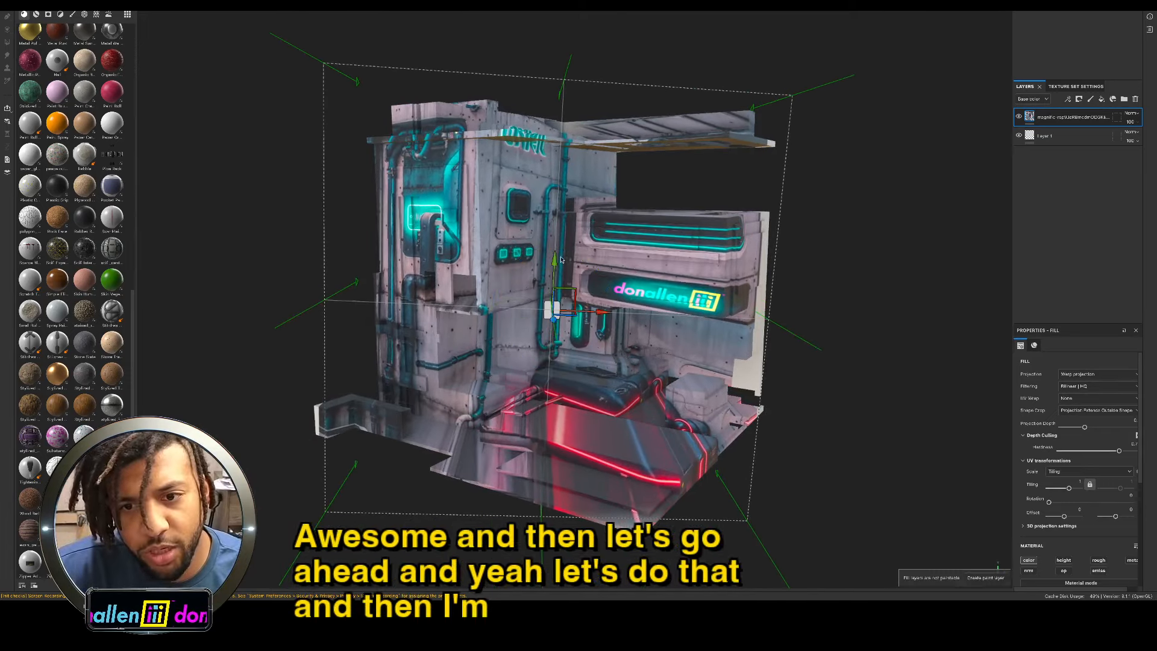
{"action": "mouse_move", "coordinate": [558, 255]}
{"action": "left_mouse_down"}
{"action": "mouse_move", "coordinate": [556, 202]}
{"action": "mouse_move", "coordinate": [547, 328]}
{"action": "mouse_move", "coordinate": [551, 295]}
{"action": "left_mouse_up"}
Step: Enlarge the projected image slightly and raise it on the building
{"action": "key", "text": "e"}
{"action": "key", "text": "r"}
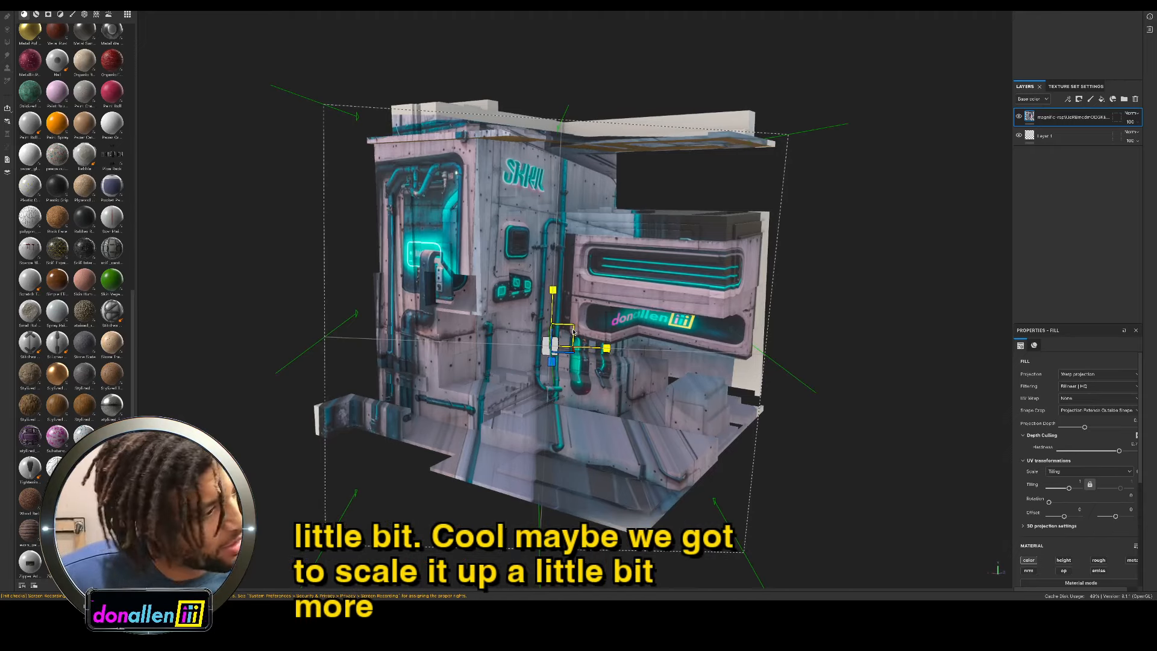
{"action": "left_click_drag", "start_coordinate": [573, 332], "coordinate": [651, 279]}
{"action": "key", "text": "w"}
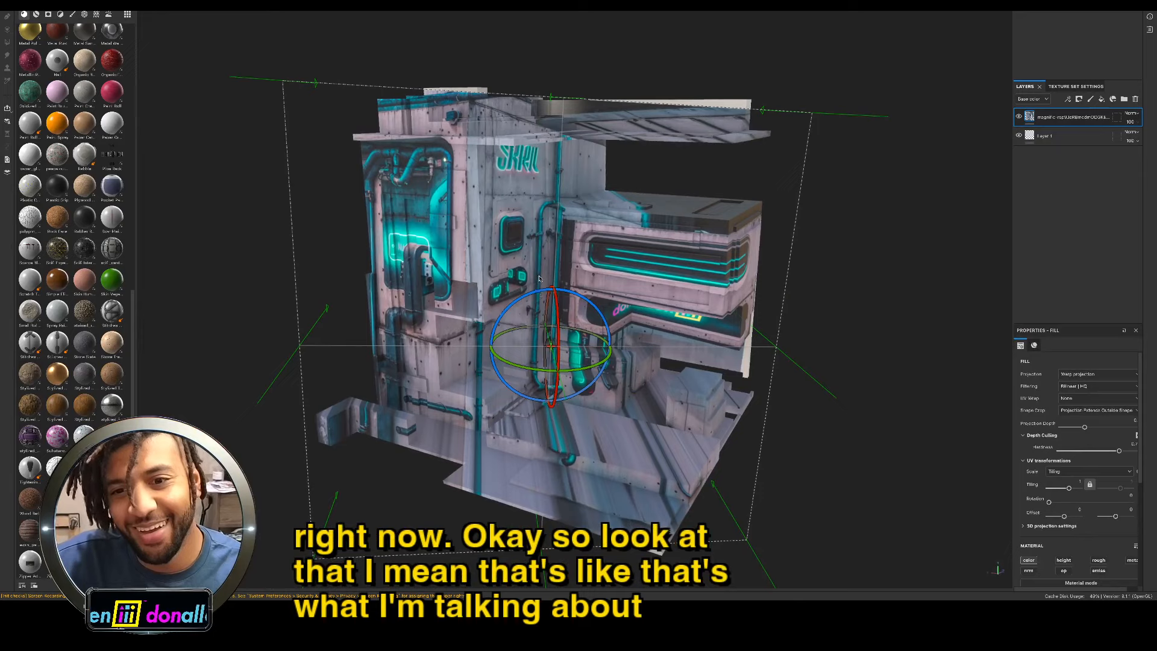
{"action": "left_click_drag", "start_coordinate": [556, 295], "coordinate": [554, 221]}
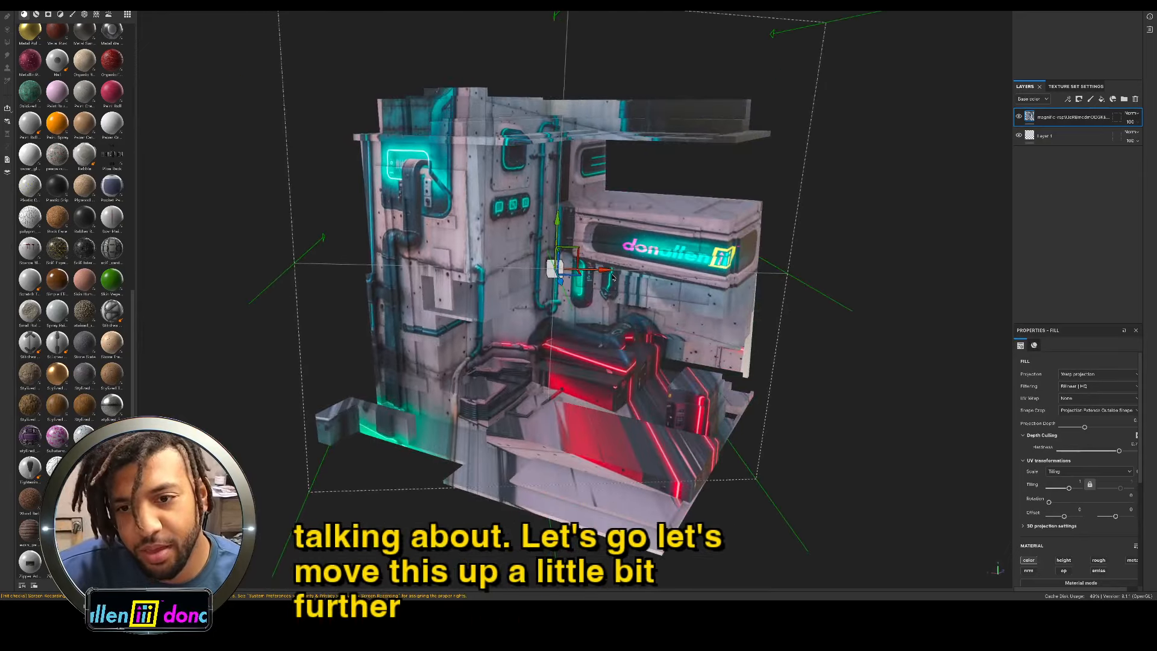
Step: Examine the projection from other angles and compare its camera angle with the source image in Photoshop
{"action": "left_click_drag", "start_coordinate": [613, 276], "coordinate": [515, 268], "text": "alt"}
{"action": "left_click_drag", "start_coordinate": [296, 281], "coordinate": [602, 271], "text": "alt"}
{"action": "key", "text": "ctrl+Up"}
{"action": "left_click", "coordinate": [331, 446]}
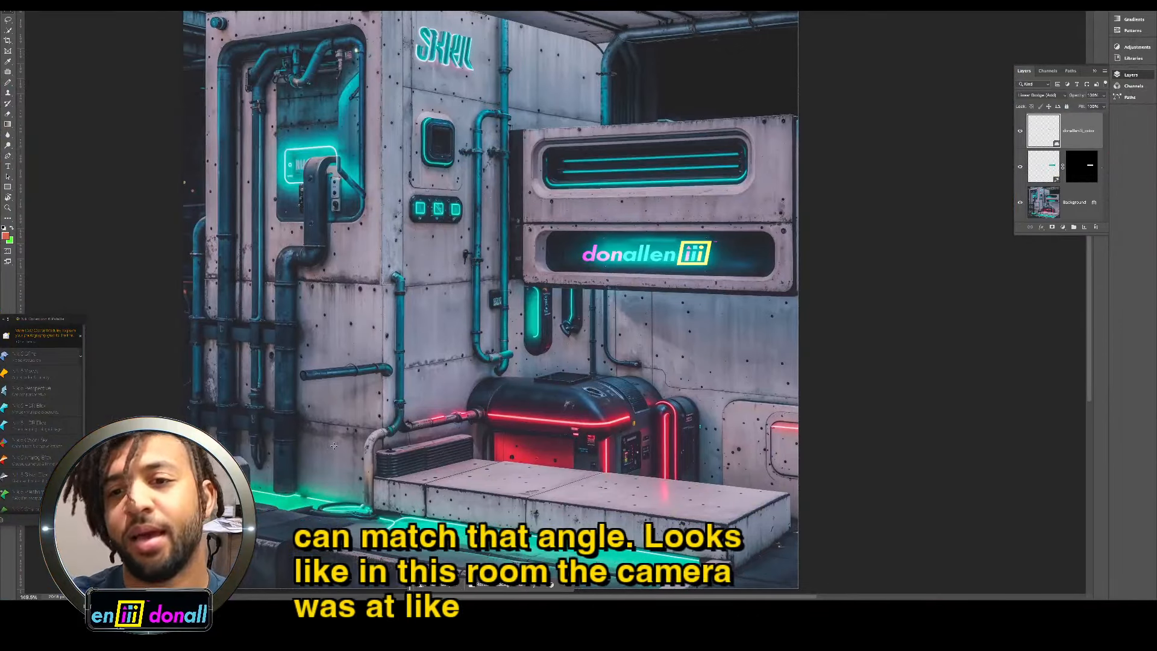
{"action": "key", "text": "ctrl+Up"}
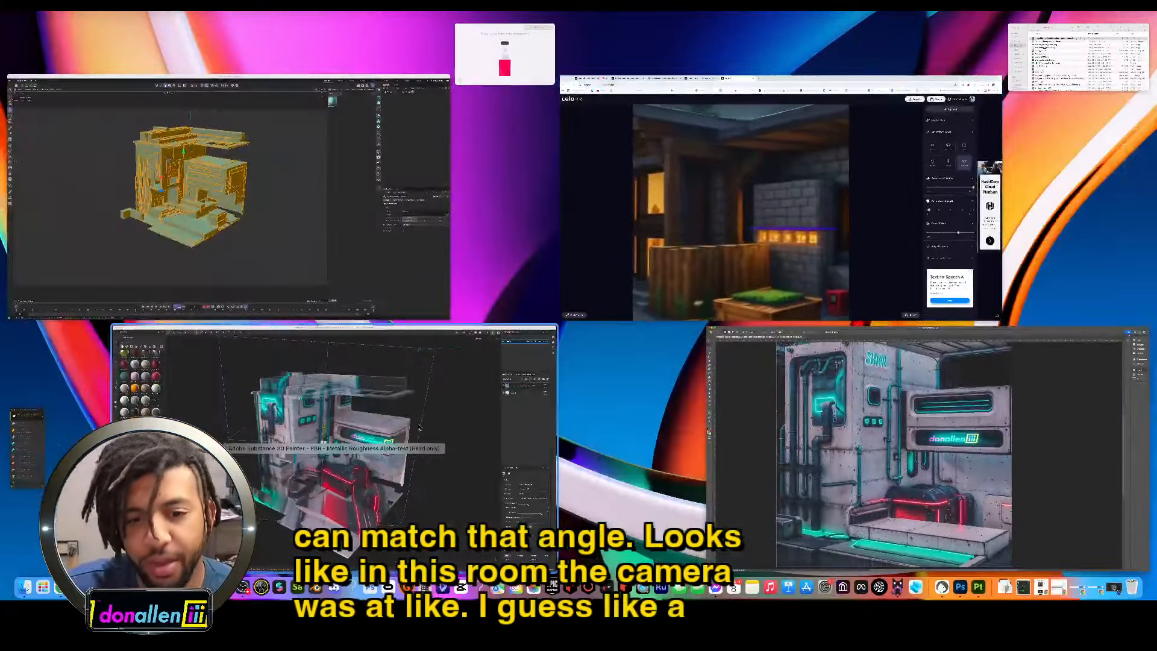
{"action": "left_click", "coordinate": [419, 427]}
Step: View the building from the source image's angle and scale the projection down to fit its front walls
{"action": "scroll", "coordinate": [584, 238], "scroll_direction": "down", "scroll_amount": 3}
{"action": "left_click_drag", "start_coordinate": [549, 201], "coordinate": [599, 277], "text": "alt"}
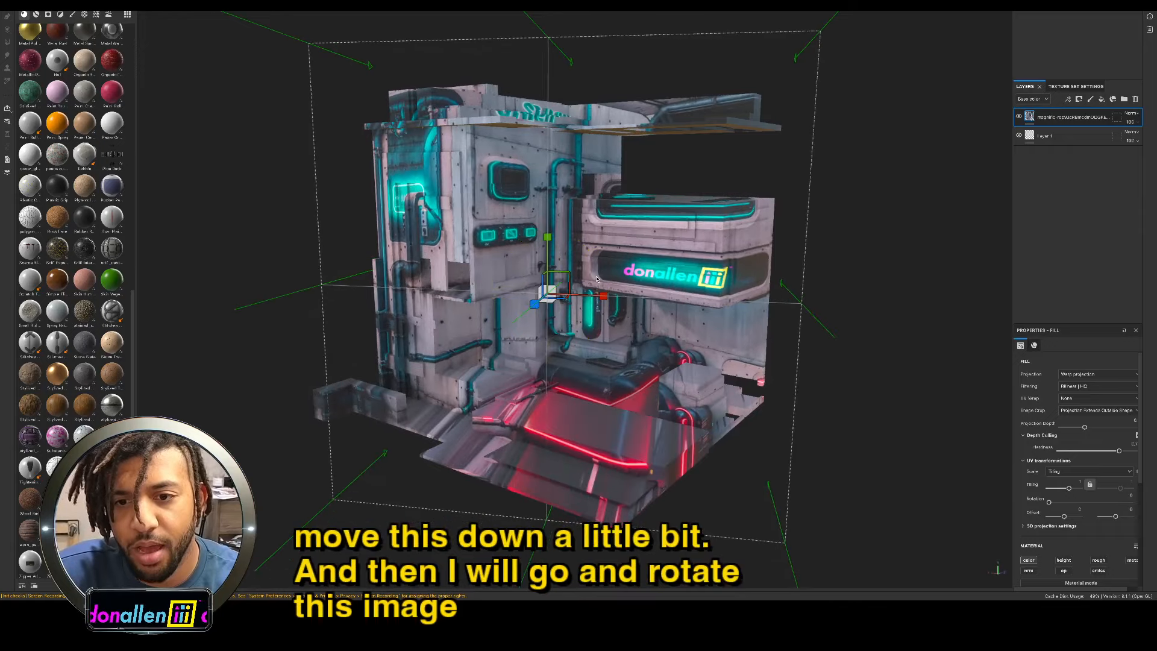
{"action": "key", "text": "e"}
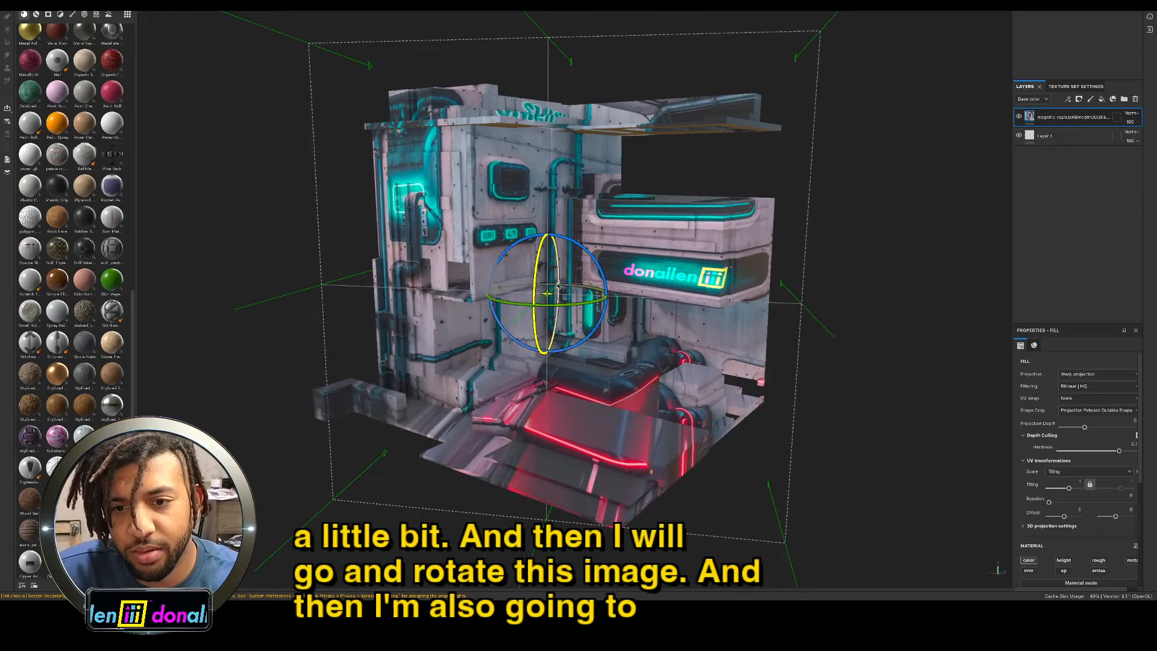
{"action": "key", "text": "r"}
{"action": "left_click_drag", "start_coordinate": [553, 289], "coordinate": [454, 315]}
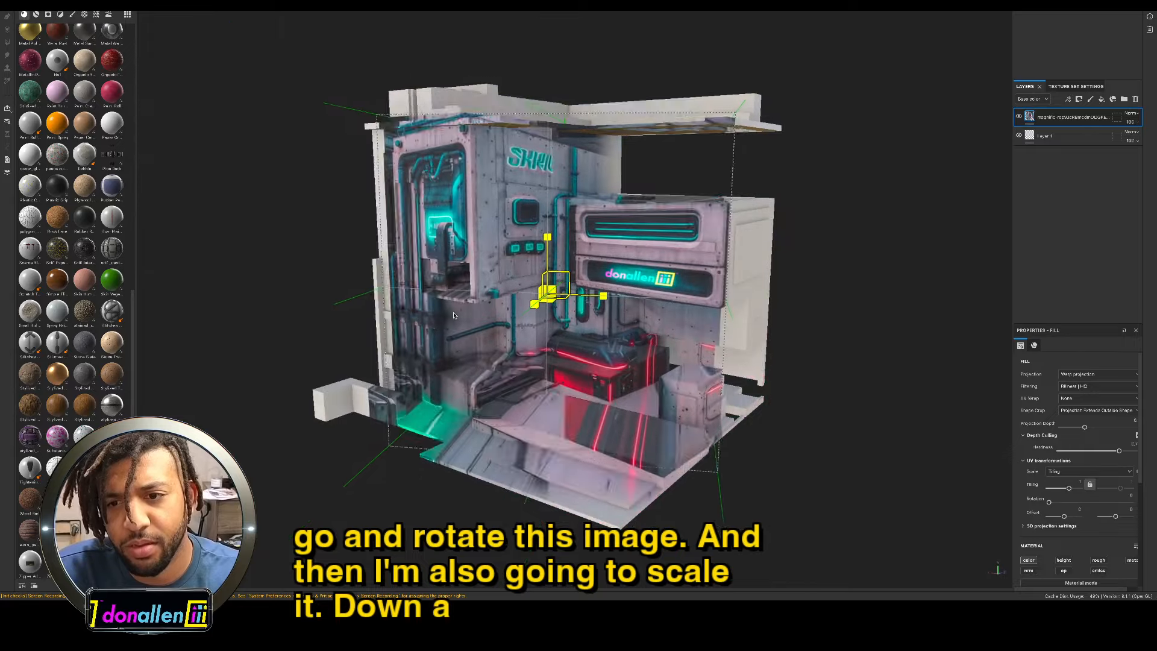
Step: Fine-tune the projection's rotation and scale up close so the wall panels and illuminated sign align with the geometry
{"action": "left_click_drag", "start_coordinate": [547, 240], "coordinate": [579, 223], "text": "alt"}
{"action": "right_click_drag", "start_coordinate": [578, 223], "coordinate": [809, 219], "text": "alt"}
{"action": "mouse_move", "coordinate": [809, 219]}
{"action": "left_mouse_down", "text": "alt"}
{"action": "mouse_move", "coordinate": [834, 246]}
{"action": "mouse_move", "coordinate": [798, 286]}
{"action": "mouse_move", "coordinate": [838, 288]}
{"action": "mouse_move", "coordinate": [840, 267]}
{"action": "mouse_move", "coordinate": [792, 250]}
{"action": "mouse_move", "coordinate": [818, 218]}
{"action": "left_mouse_up", "text": "alt"}
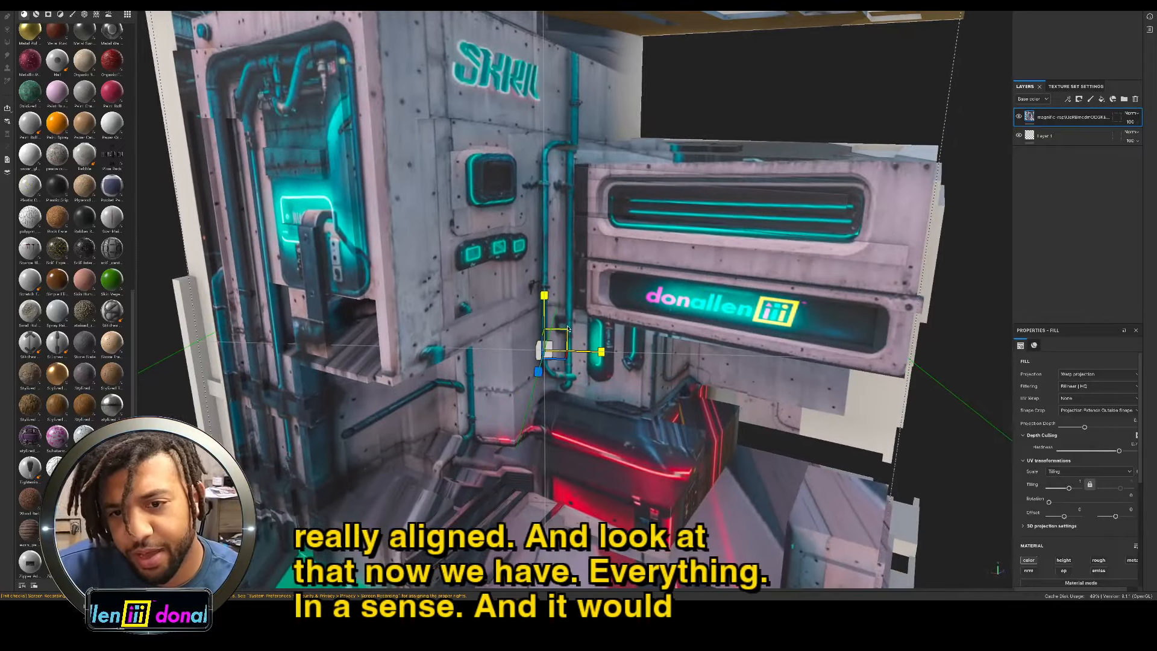
{"action": "key", "text": "e"}
{"action": "left_click_drag", "start_coordinate": [588, 314], "coordinate": [589, 315]}
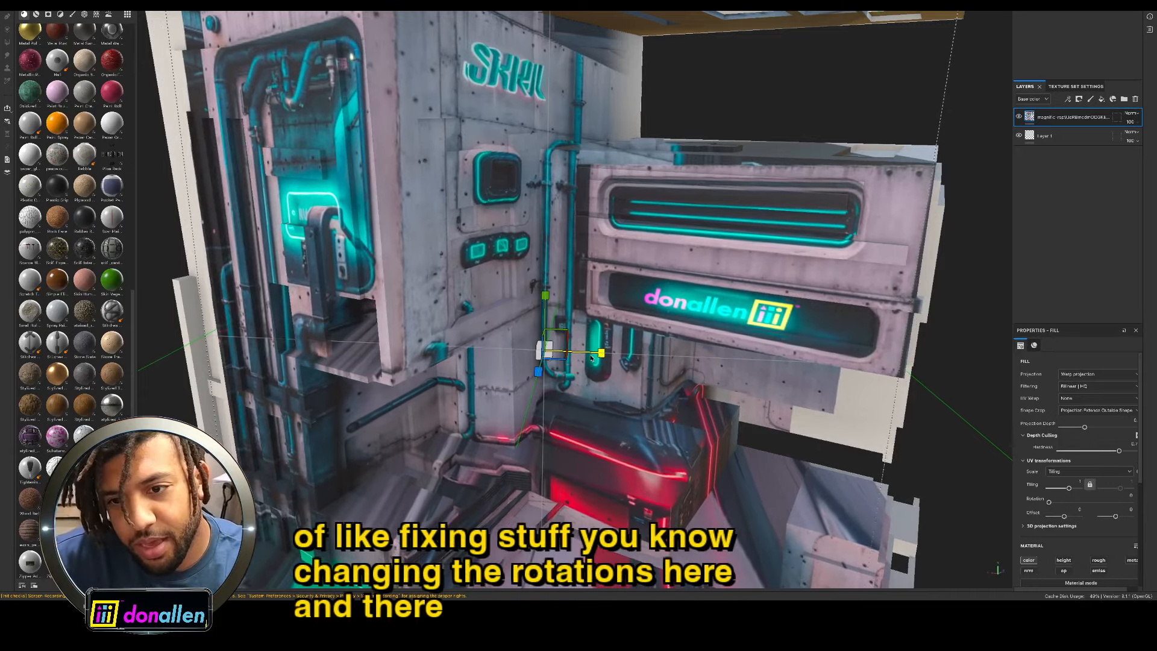
{"action": "left_click_drag", "start_coordinate": [549, 353], "coordinate": [544, 362]}
Step: Nudge the projection slightly upward and sideways, and check the alignment of the tower and sign block from another angle
{"action": "key", "text": "e"}
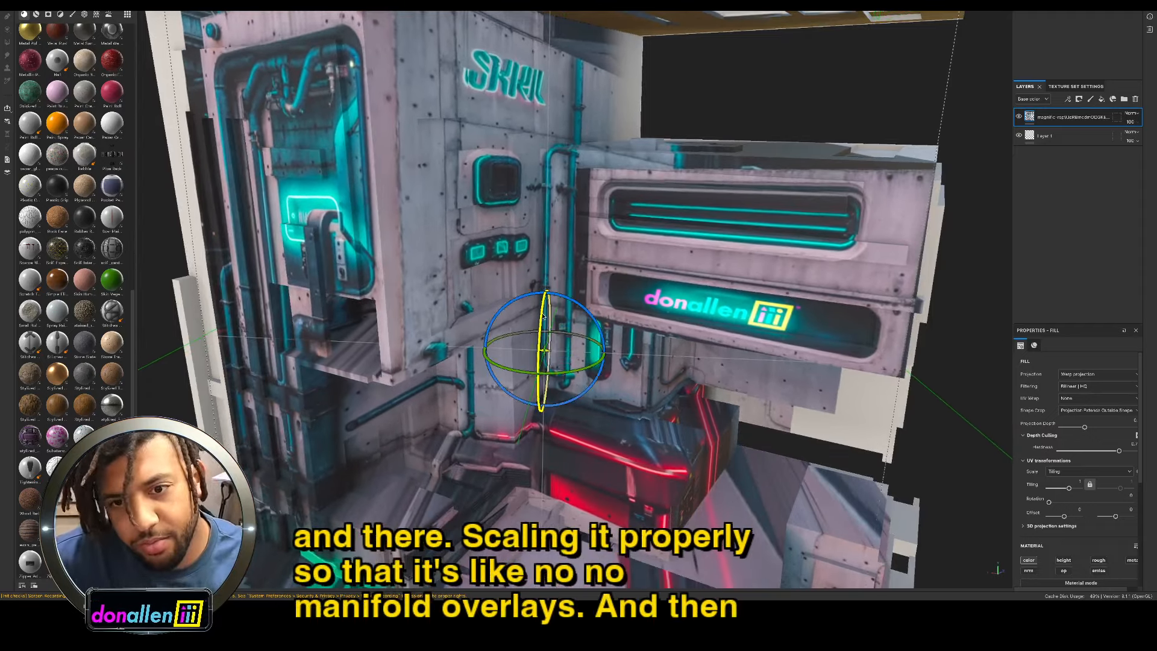
{"action": "left_click_drag", "start_coordinate": [544, 296], "coordinate": [544, 291]}
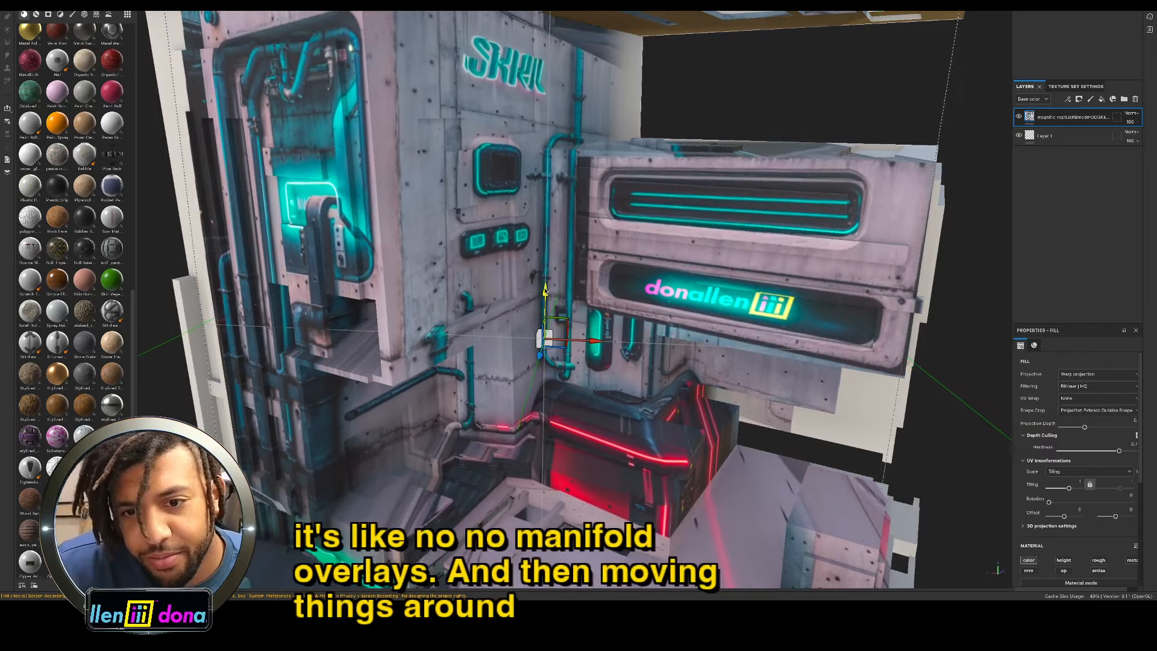
{"action": "left_click_drag", "start_coordinate": [577, 341], "coordinate": [578, 343]}
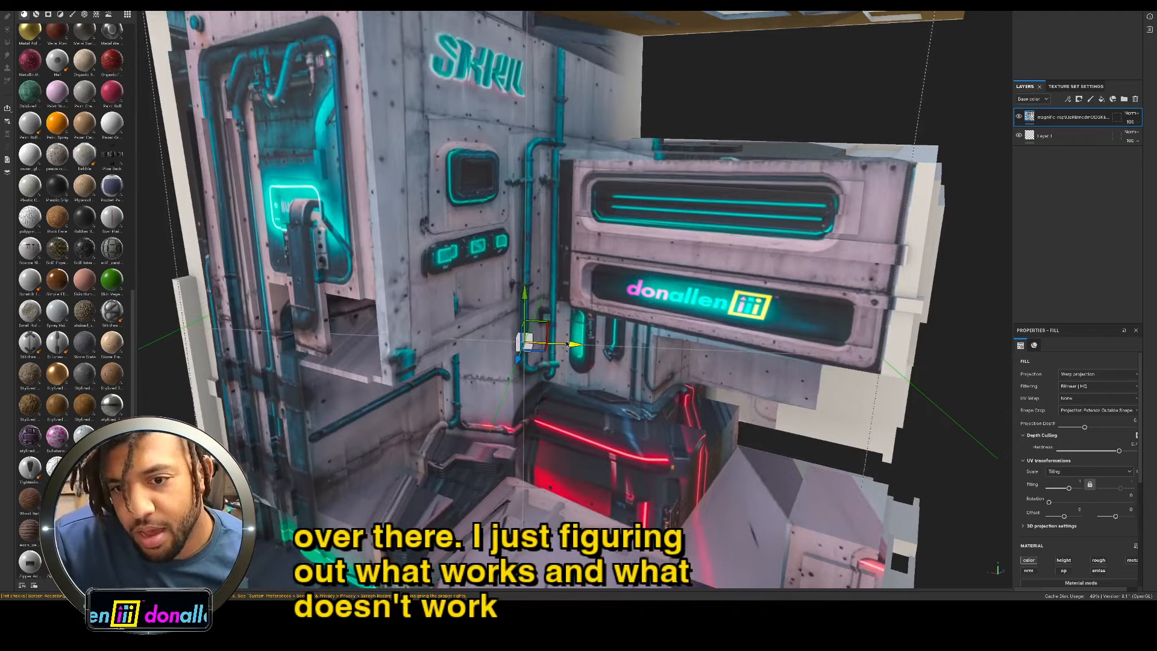
{"action": "left_click_drag", "start_coordinate": [639, 259], "coordinate": [637, 448], "text": "alt"}
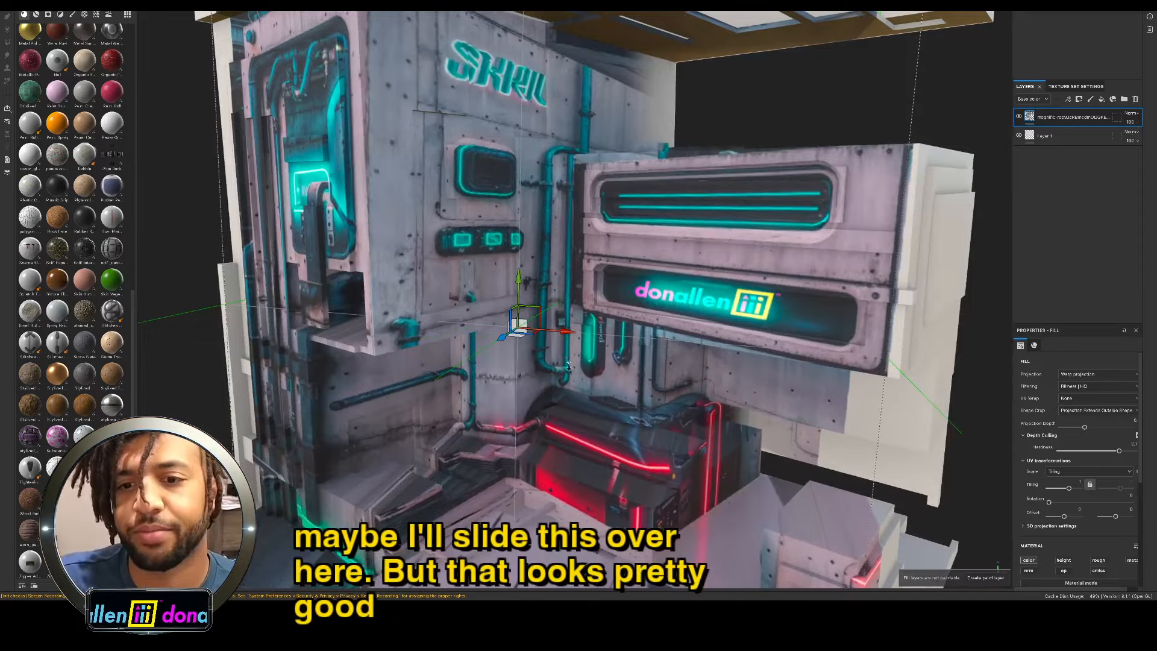
Step: Duplicate the projected image fill layer
{"action": "right_click_drag", "start_coordinate": [568, 365], "coordinate": [570, 429], "text": "alt"}
{"action": "left_click_drag", "start_coordinate": [570, 429], "coordinate": [520, 459], "text": "alt"}
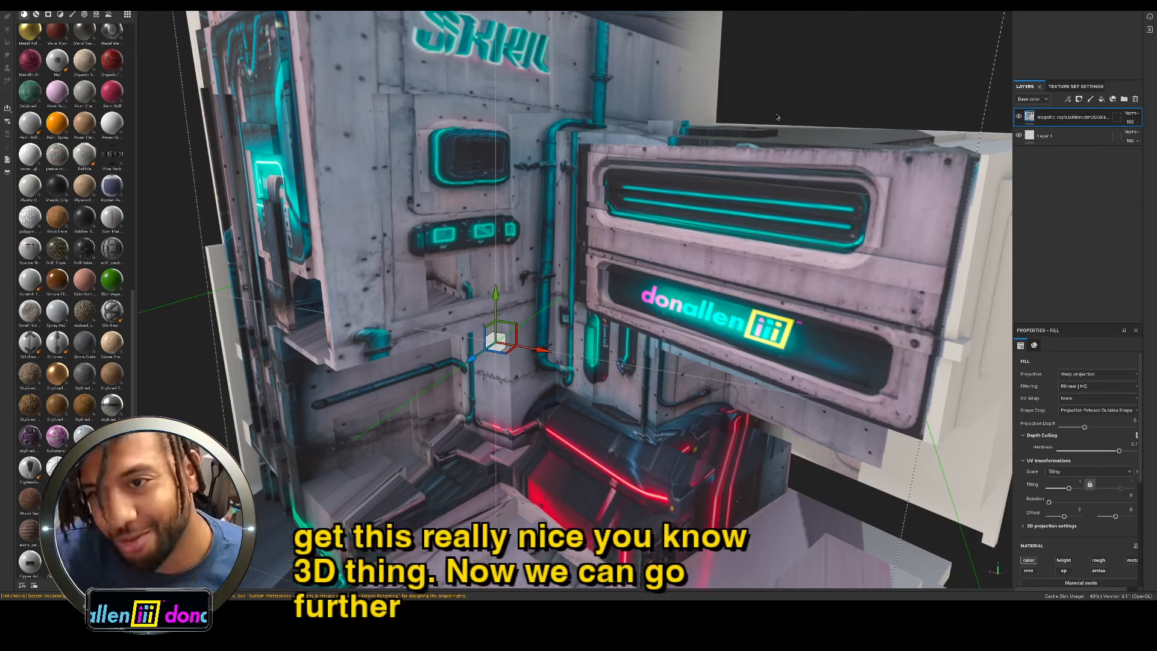
{"action": "right_click", "coordinate": [1031, 121]}
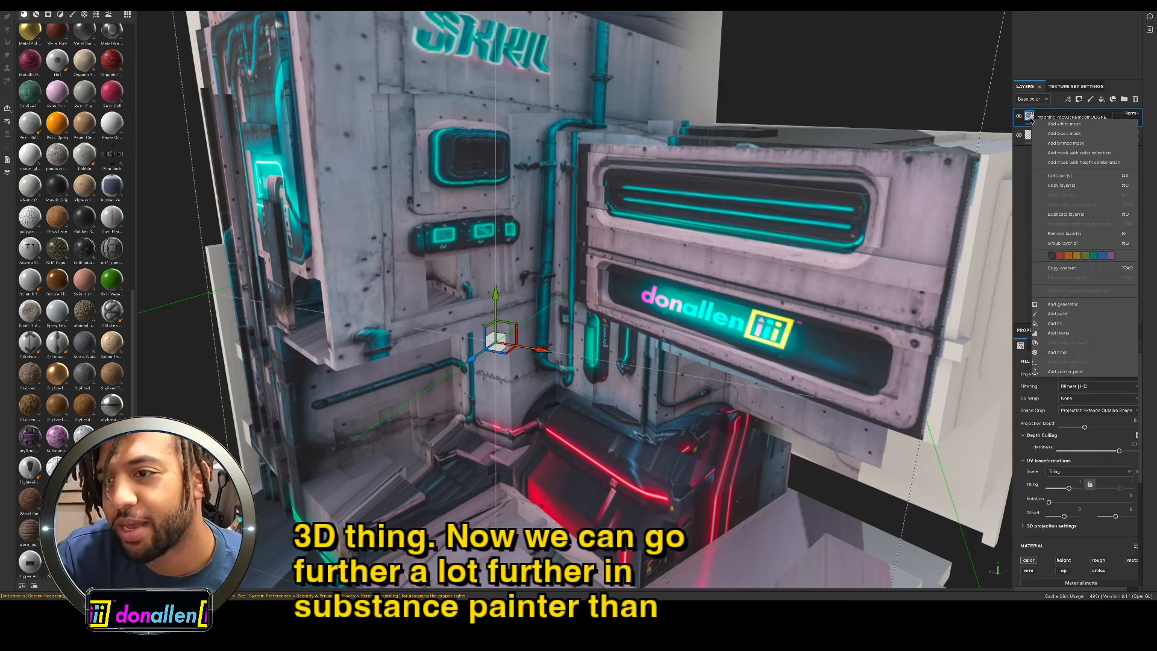
{"action": "left_click", "coordinate": [1031, 121]}
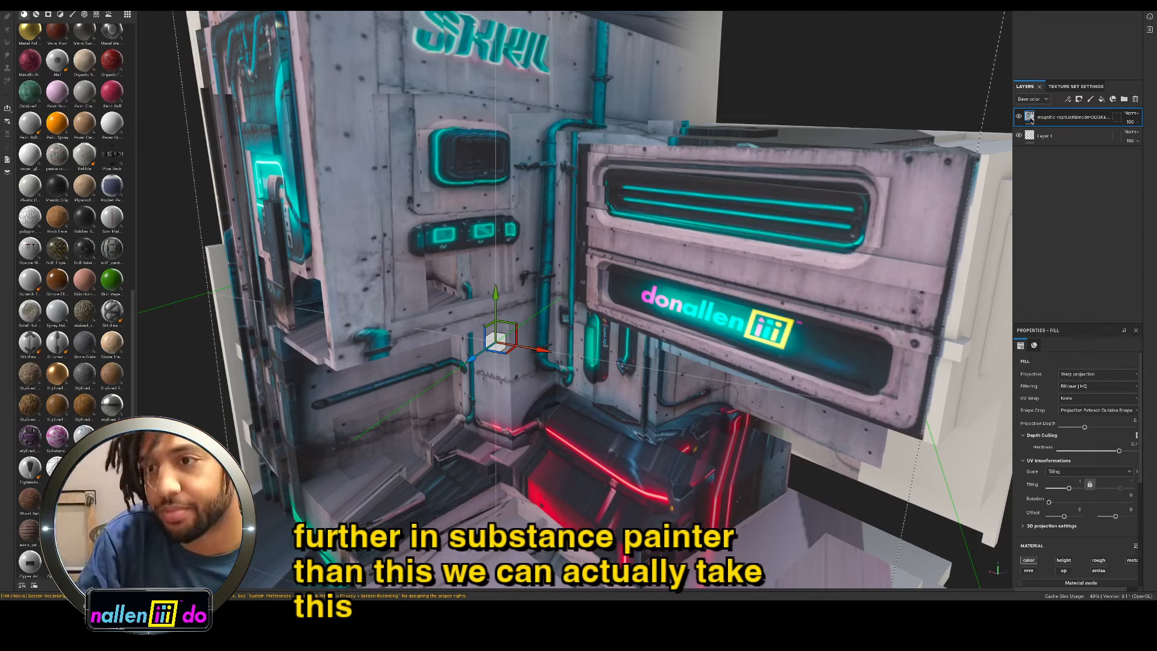
{"action": "key", "text": "super+d"}
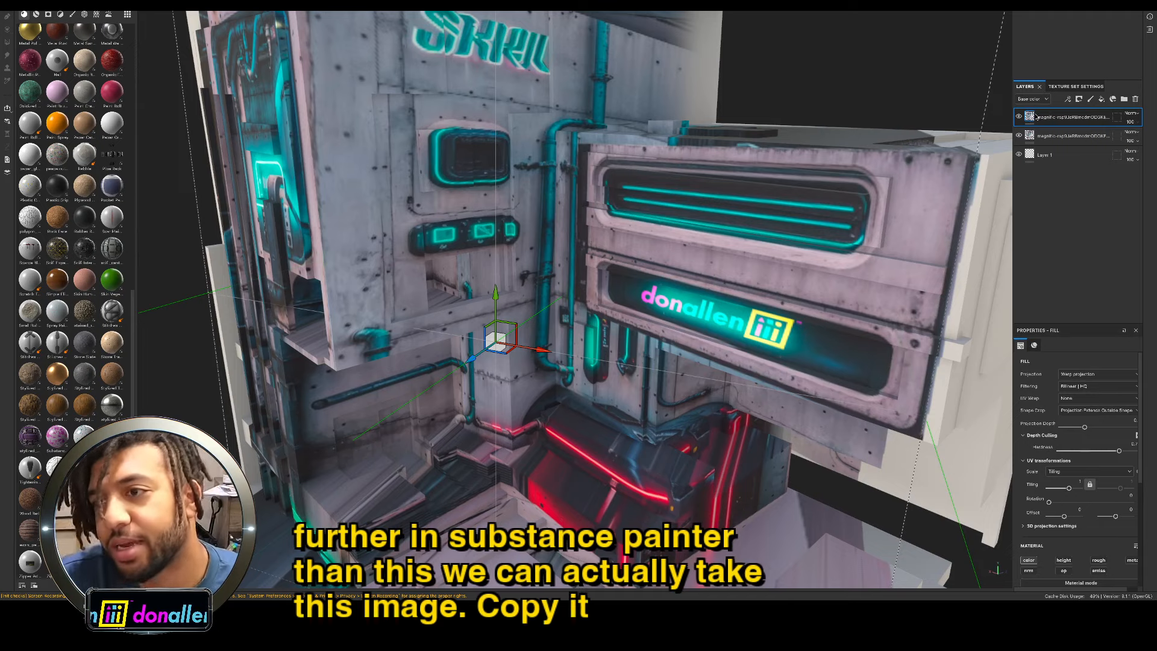
Step: Enable the height channel on the duplicated fill layer and shift its uniform height slightly below zero
{"action": "left_click", "coordinate": [1061, 87]}
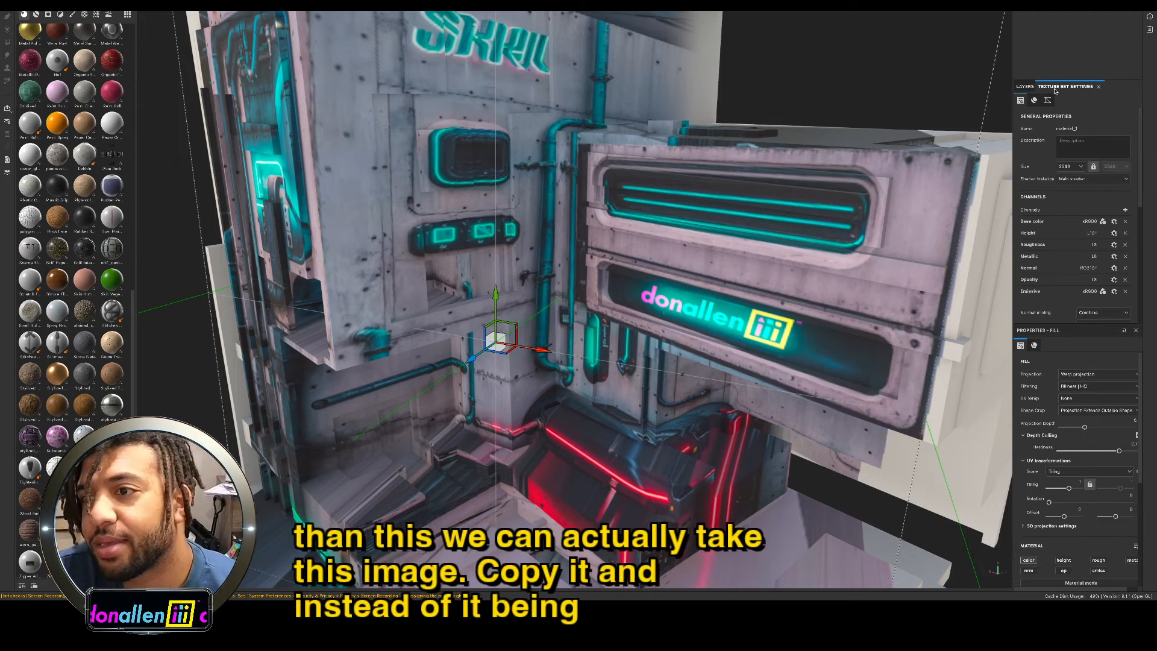
{"action": "left_click", "coordinate": [1025, 87]}
{"action": "scroll", "coordinate": [1036, 373], "scroll_direction": "down", "scroll_amount": 5}
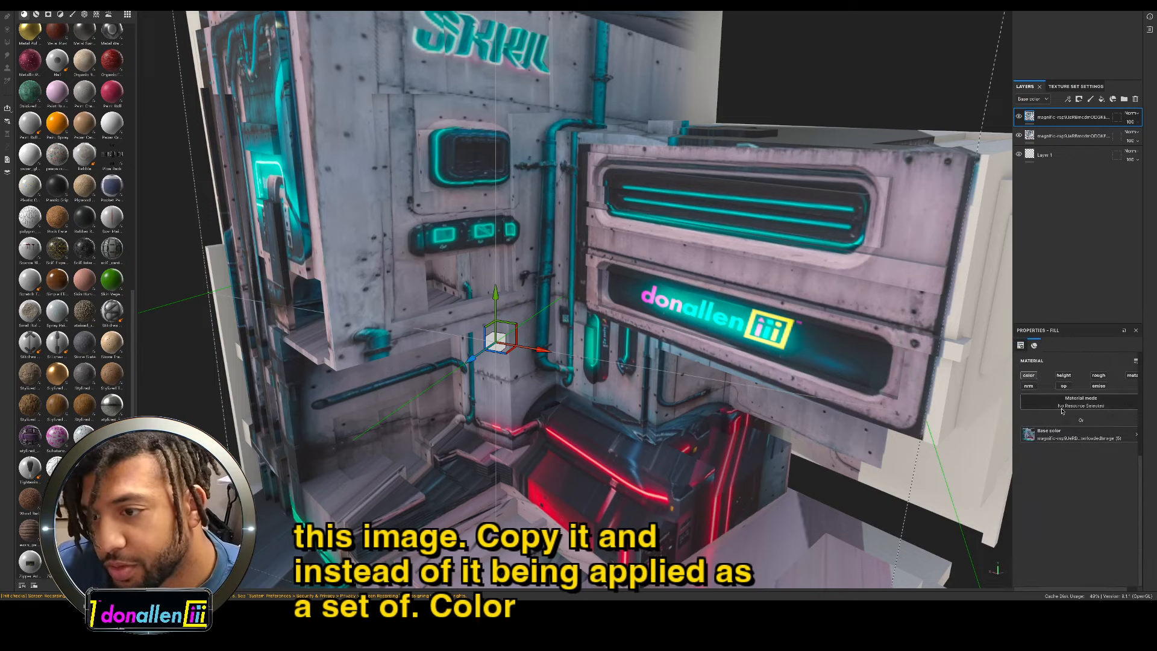
{"action": "left_click", "coordinate": [1064, 376]}
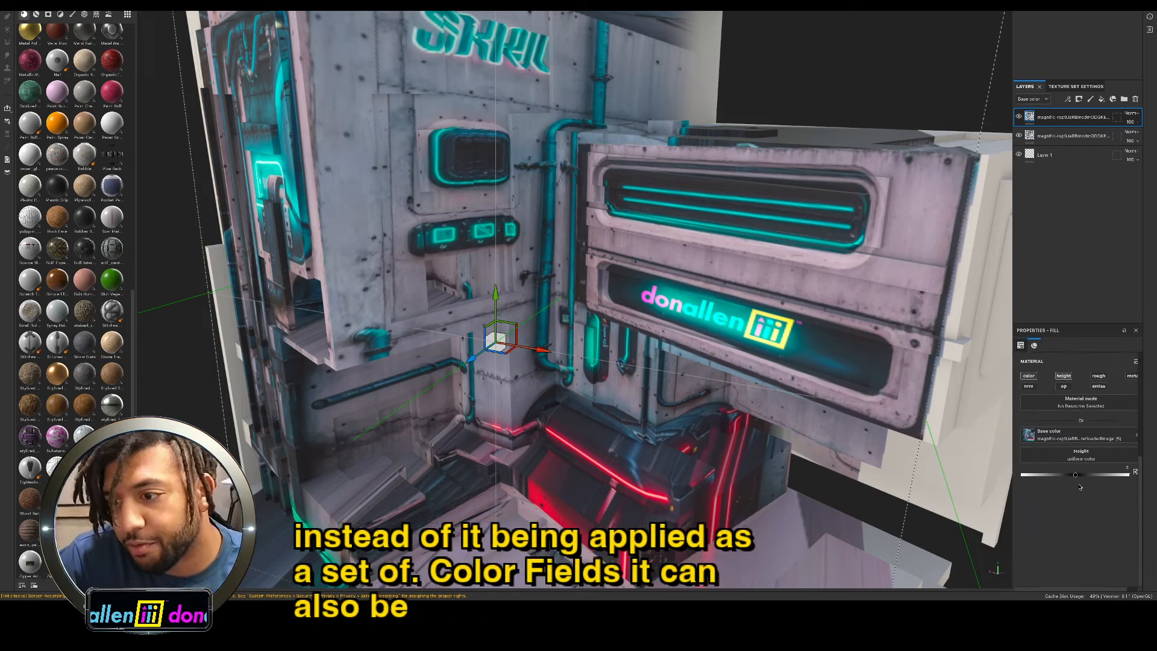
{"action": "left_click_drag", "start_coordinate": [1075, 475], "coordinate": [1070, 477]}
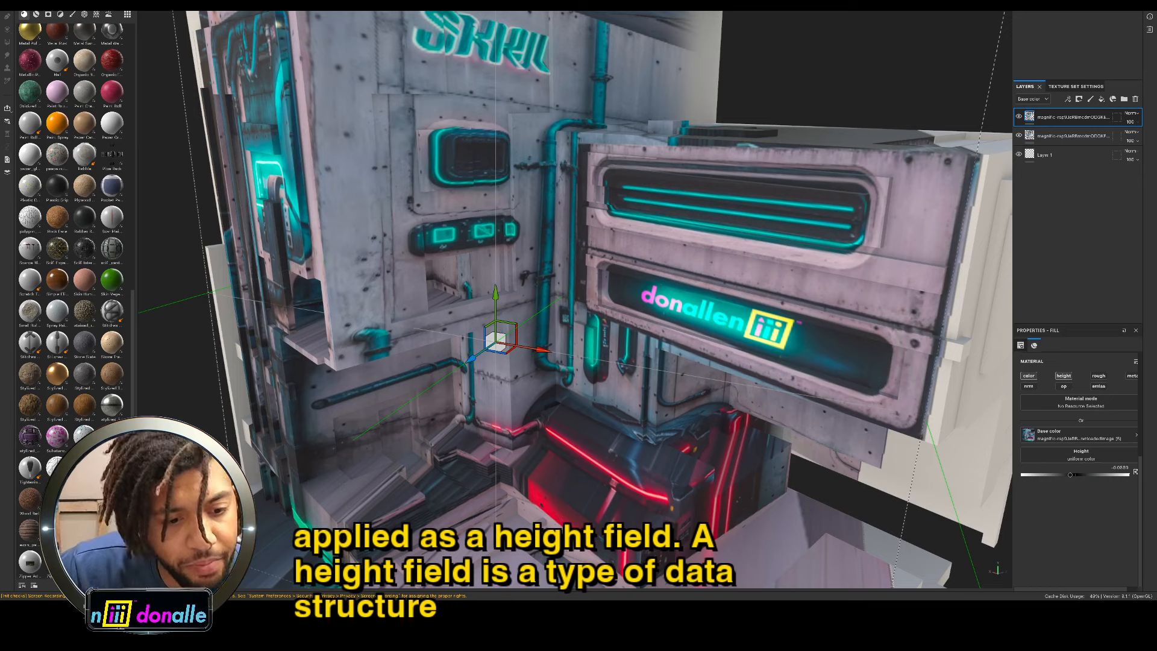
Step: Create a material preset from the duplicated fill layer and try to assign it to the layer's height channel
{"action": "scroll", "coordinate": [82, 428], "scroll_direction": "up", "scroll_amount": 10}
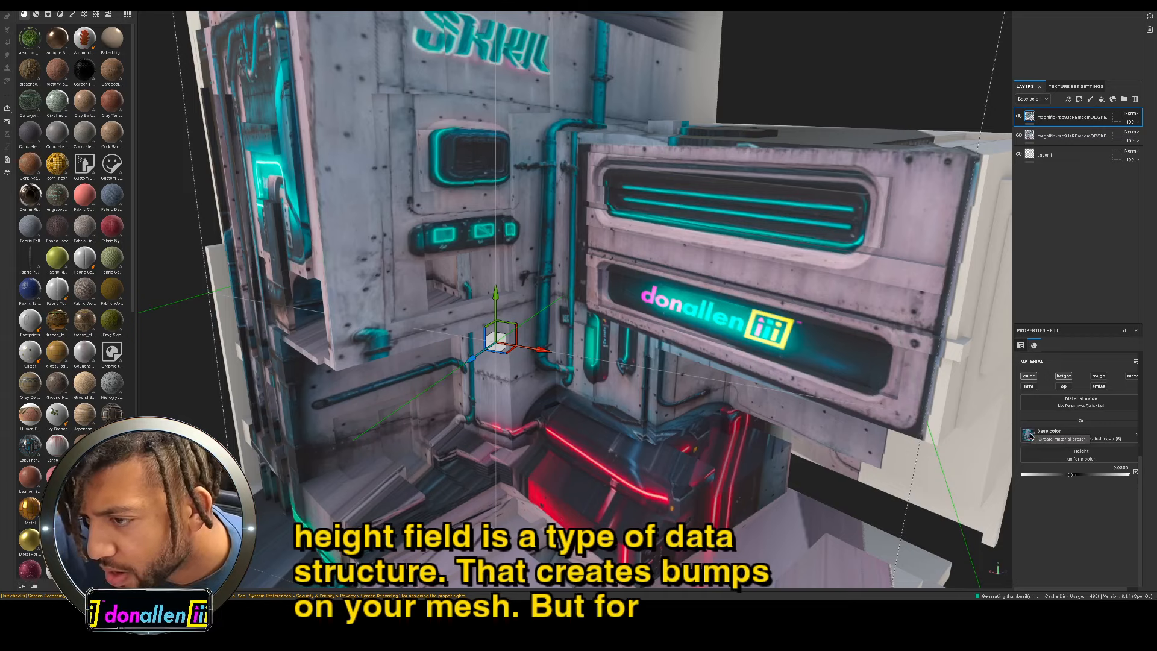
{"action": "left_click", "coordinate": [1048, 442]}
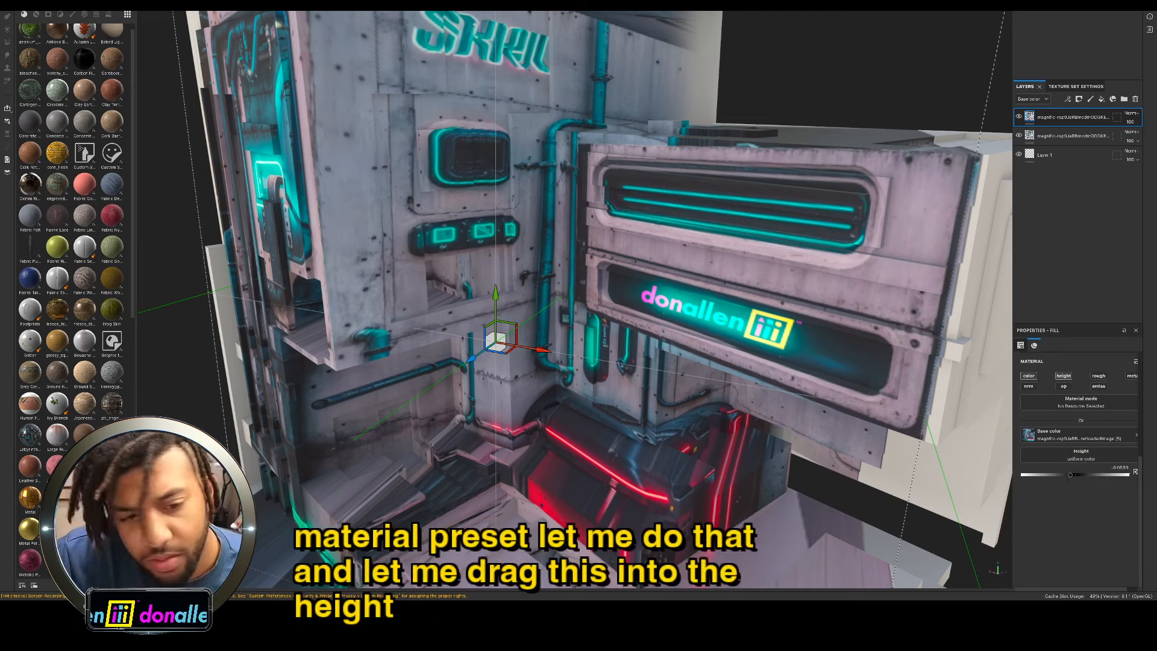
{"action": "left_click_drag", "start_coordinate": [112, 465], "coordinate": [1082, 469]}
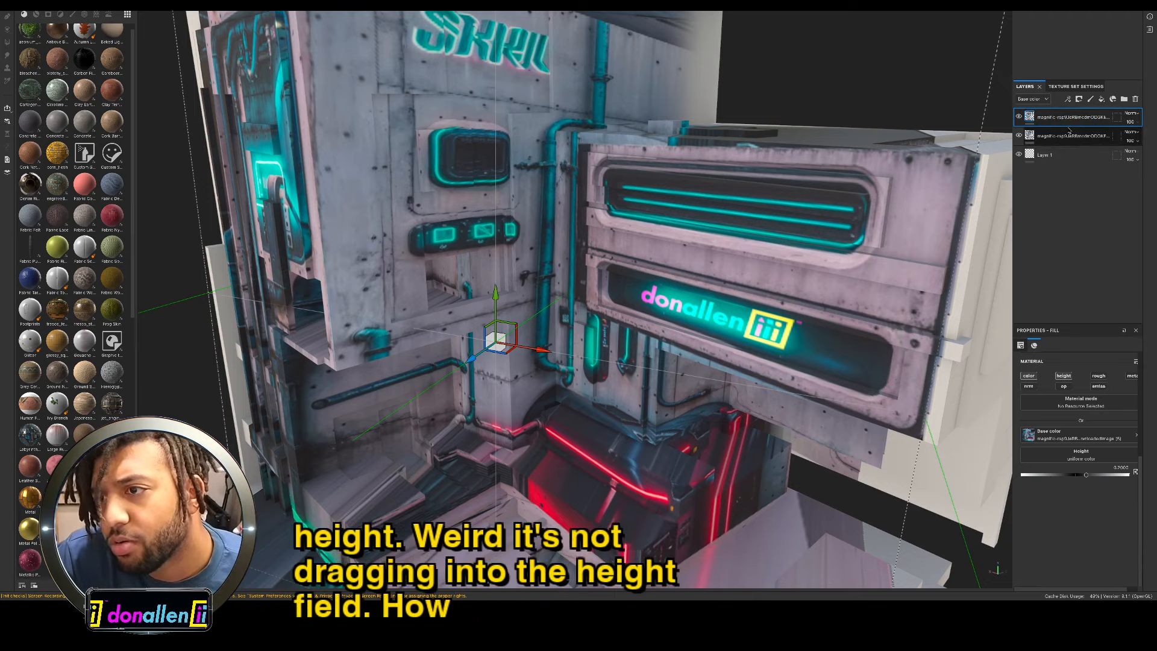
{"action": "left_click", "coordinate": [1044, 101]}
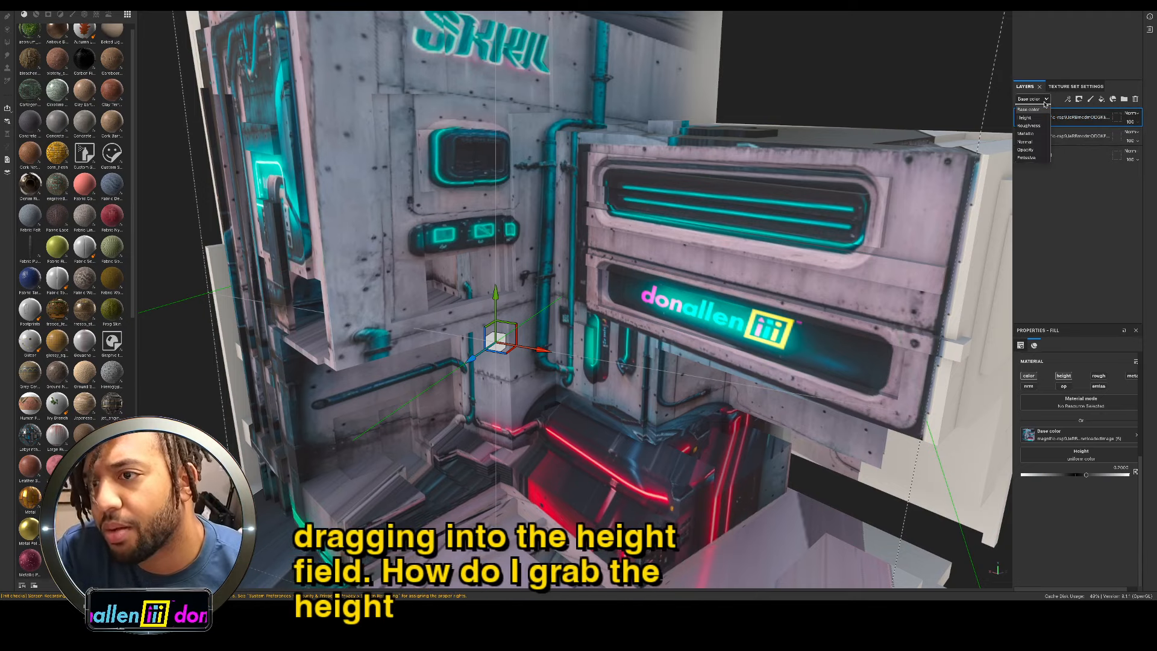
{"action": "left_click", "coordinate": [1033, 119]}
{"action": "left_click", "coordinate": [1044, 100]}
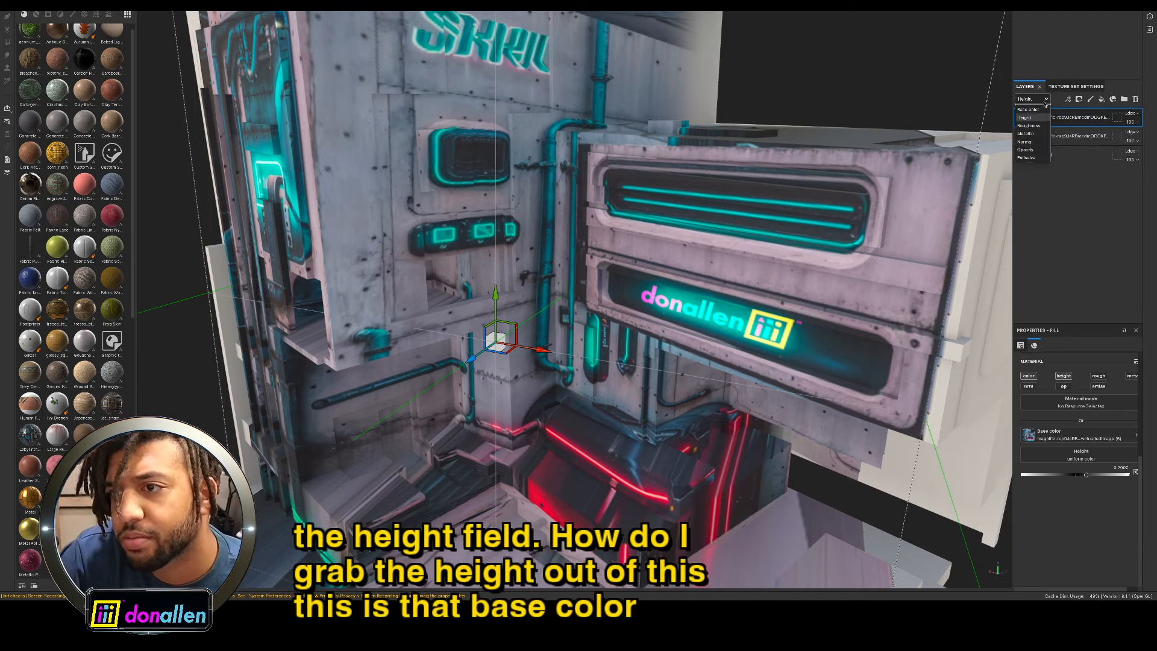
{"action": "left_click", "coordinate": [1041, 109]}
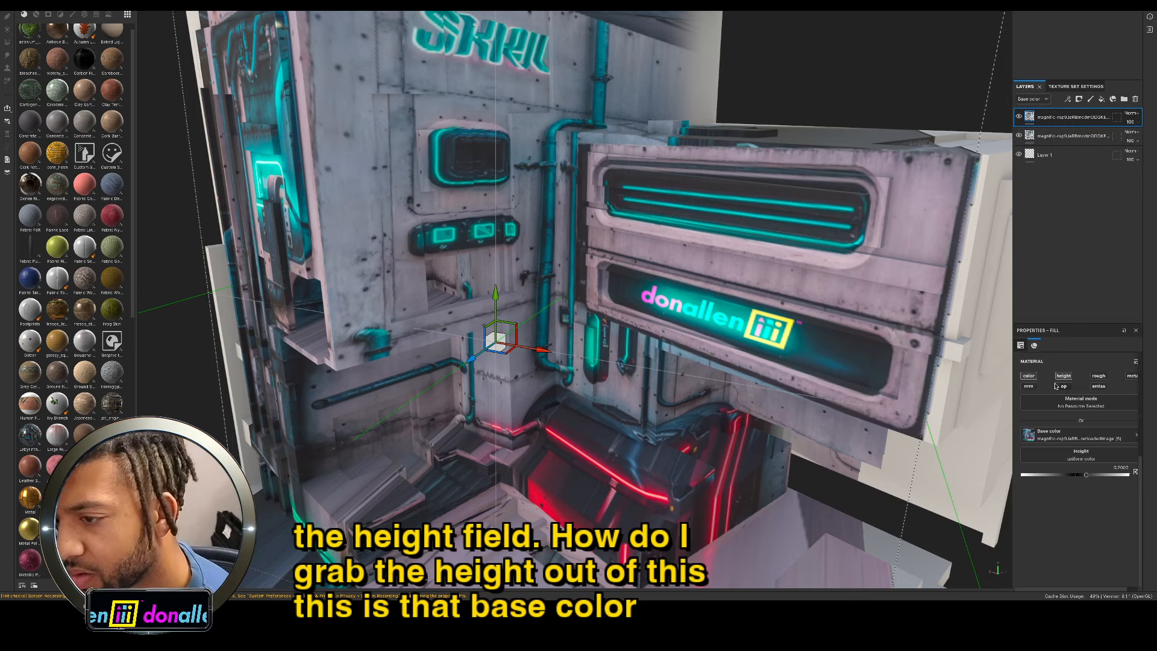
Step: Make more room for the fill properties and look through the asset library for the imported image
{"action": "left_click_drag", "start_coordinate": [1012, 392], "coordinate": [874, 398]}
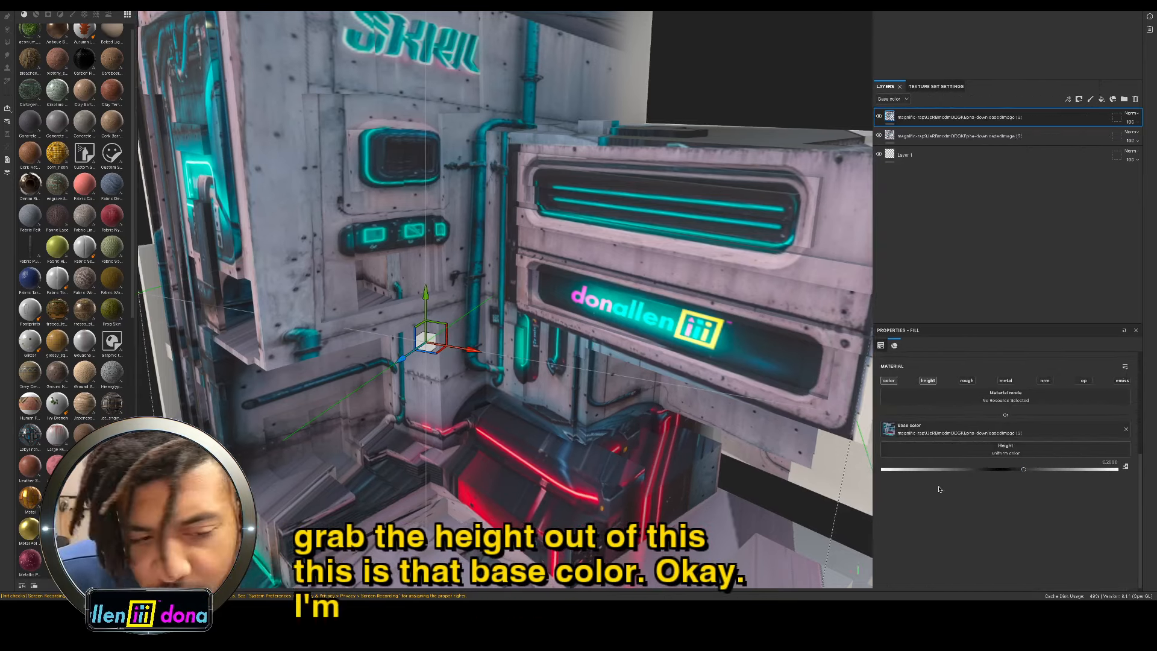
{"action": "scroll", "coordinate": [91, 151], "scroll_direction": "down", "scroll_amount": 8}
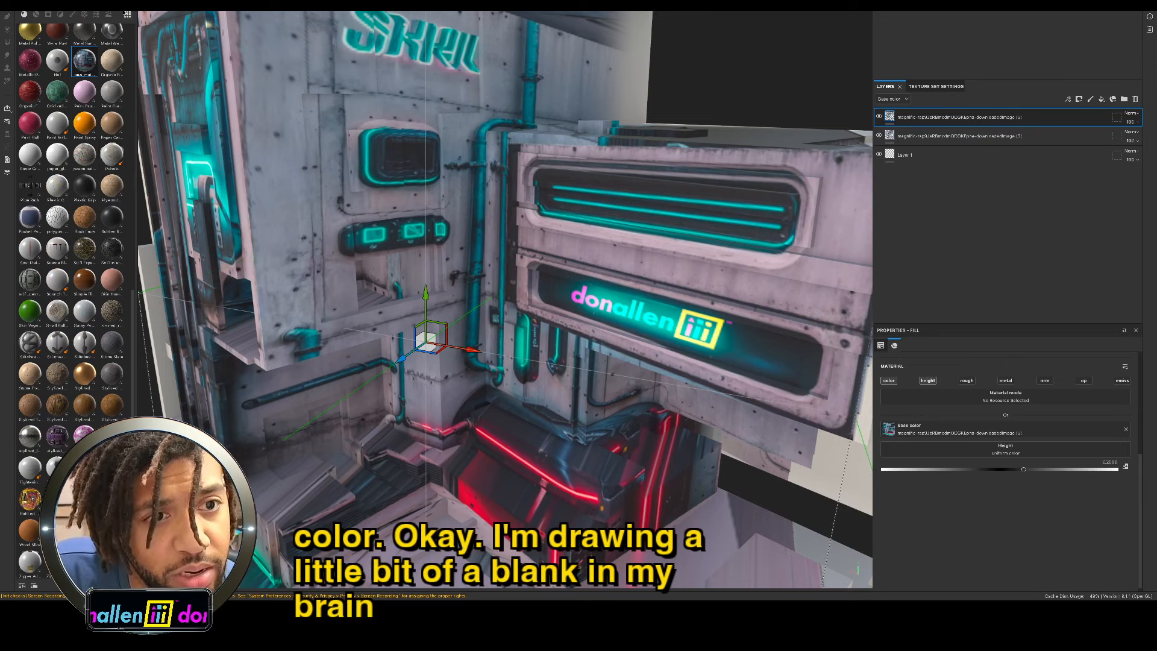
{"action": "left_click", "coordinate": [108, 14]}
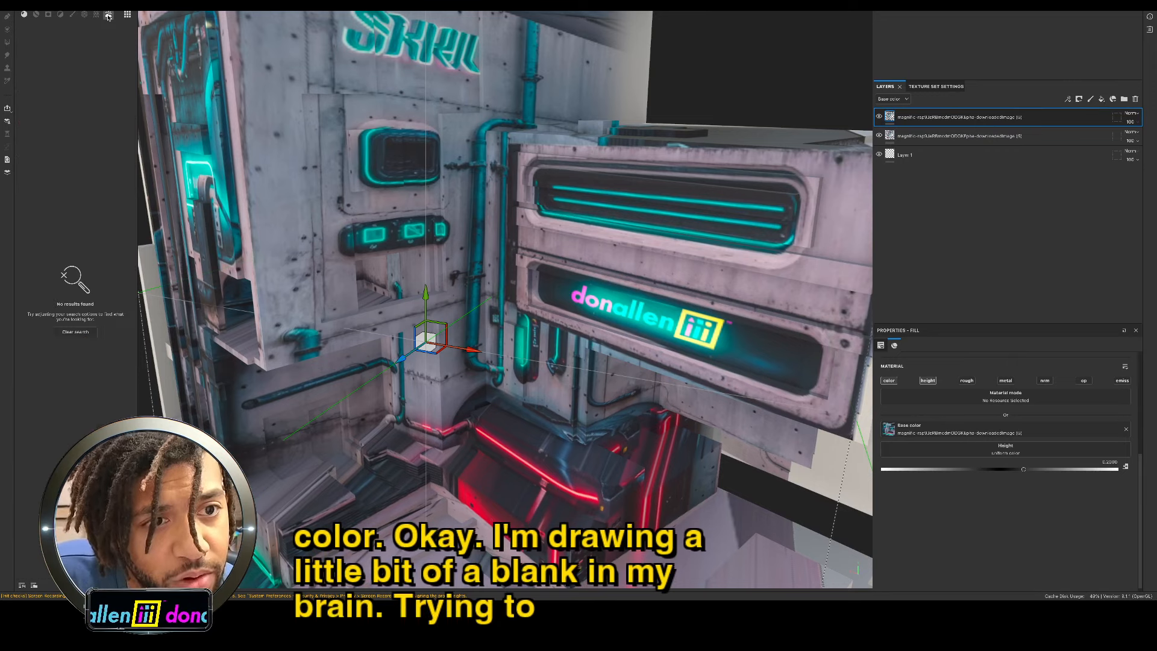
{"action": "left_click", "coordinate": [25, 15]}
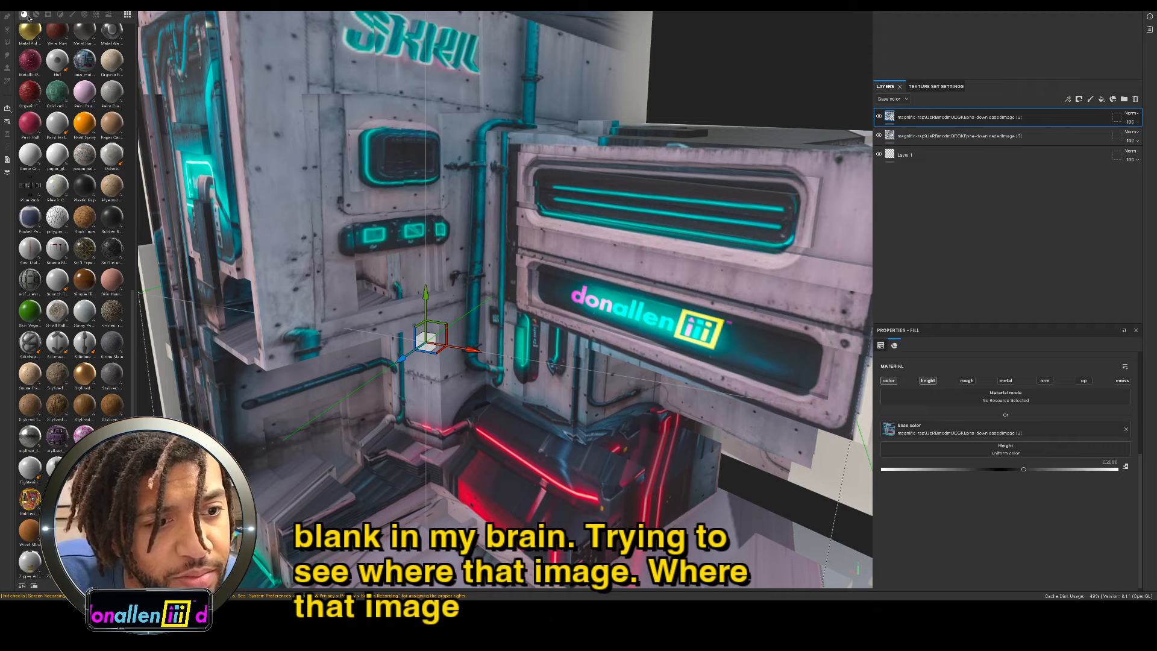
{"action": "scroll", "coordinate": [72, 74], "scroll_direction": "up", "scroll_amount": 3}
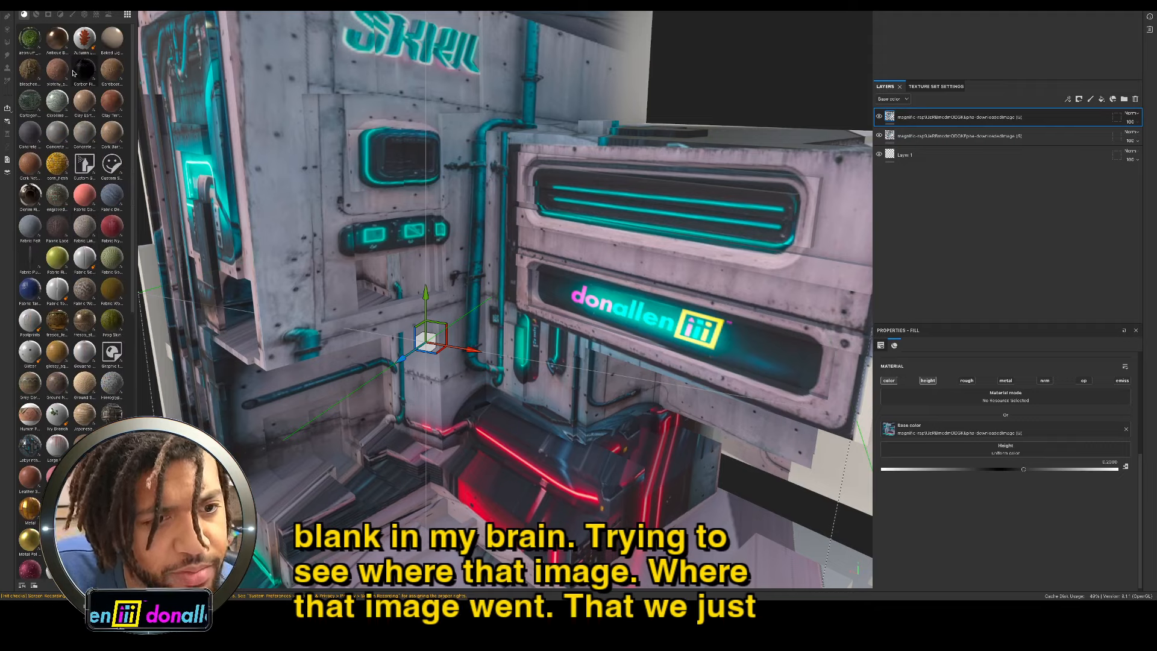
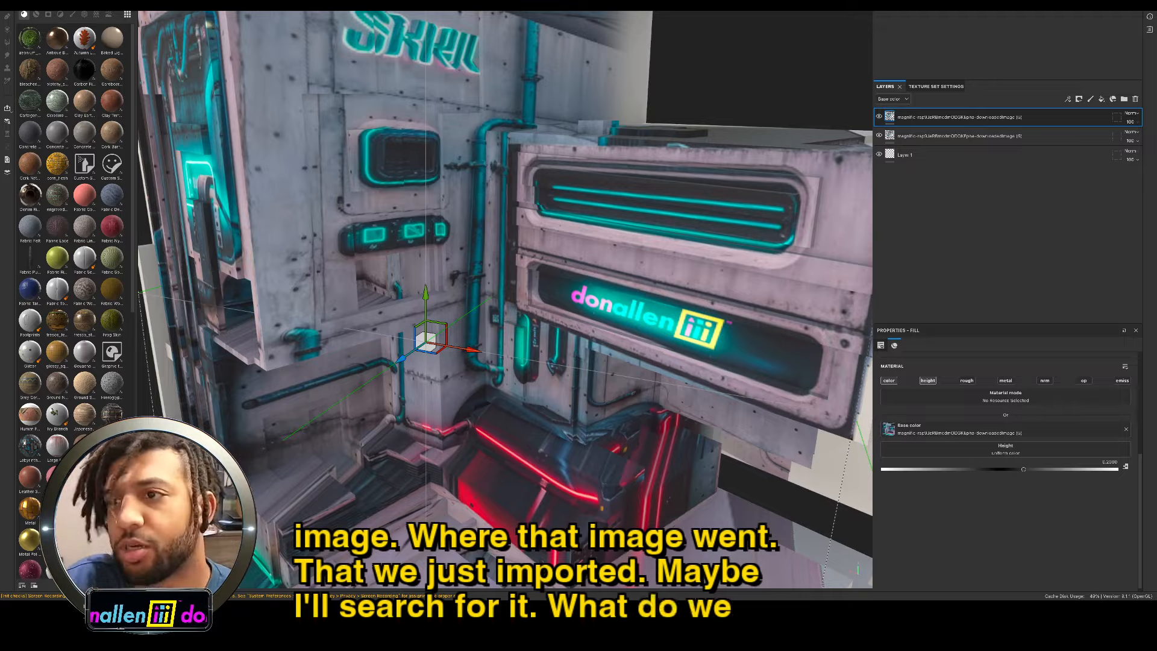
Step: Check the imported image's file name in Finder's Pictures folder and return to Substance 3D Painter
{"action": "key", "text": "ctrl+Up"}
{"action": "left_click", "coordinate": [1136, 143]}
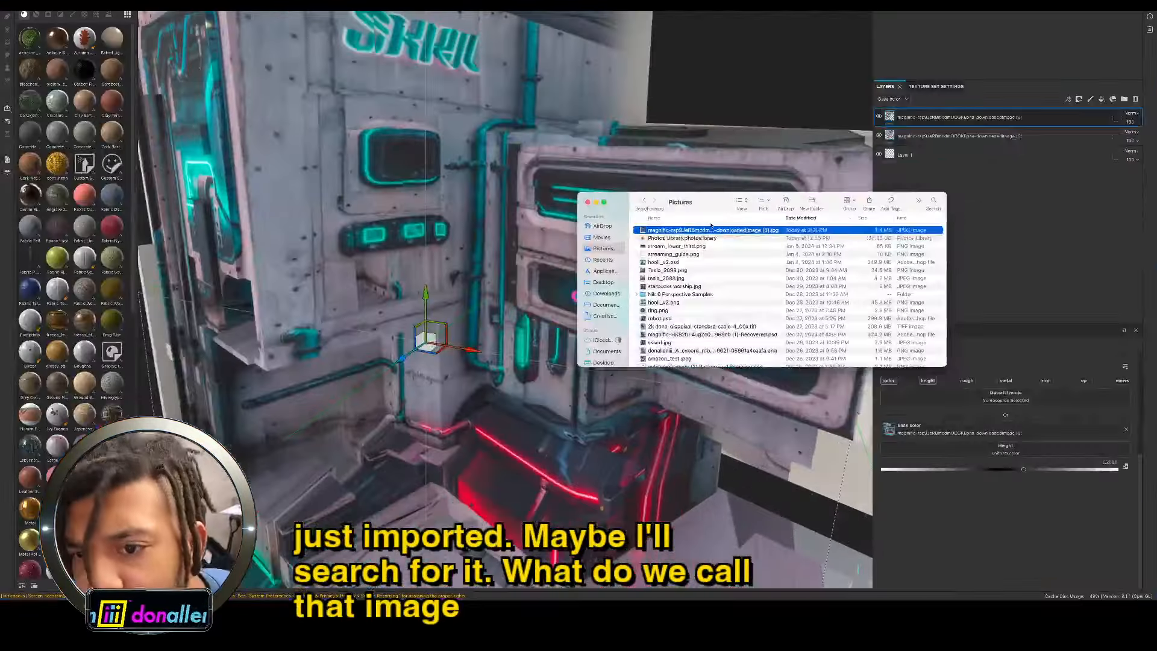
{"action": "key", "text": "ctrl+Up"}
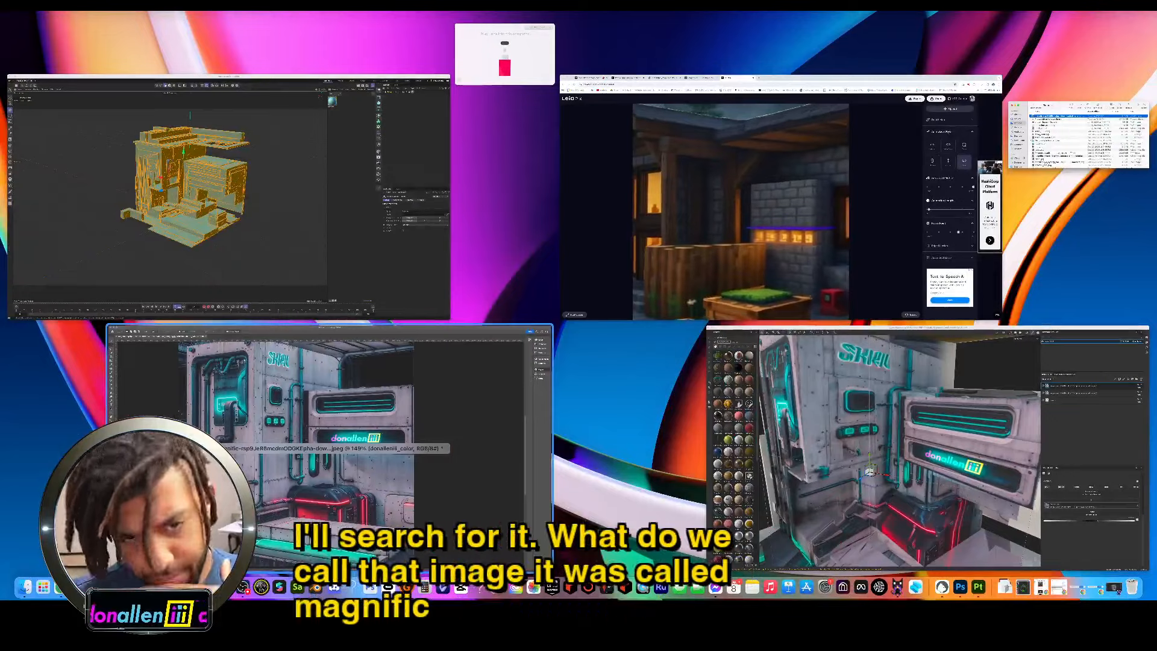
{"action": "left_click", "coordinate": [774, 402]}
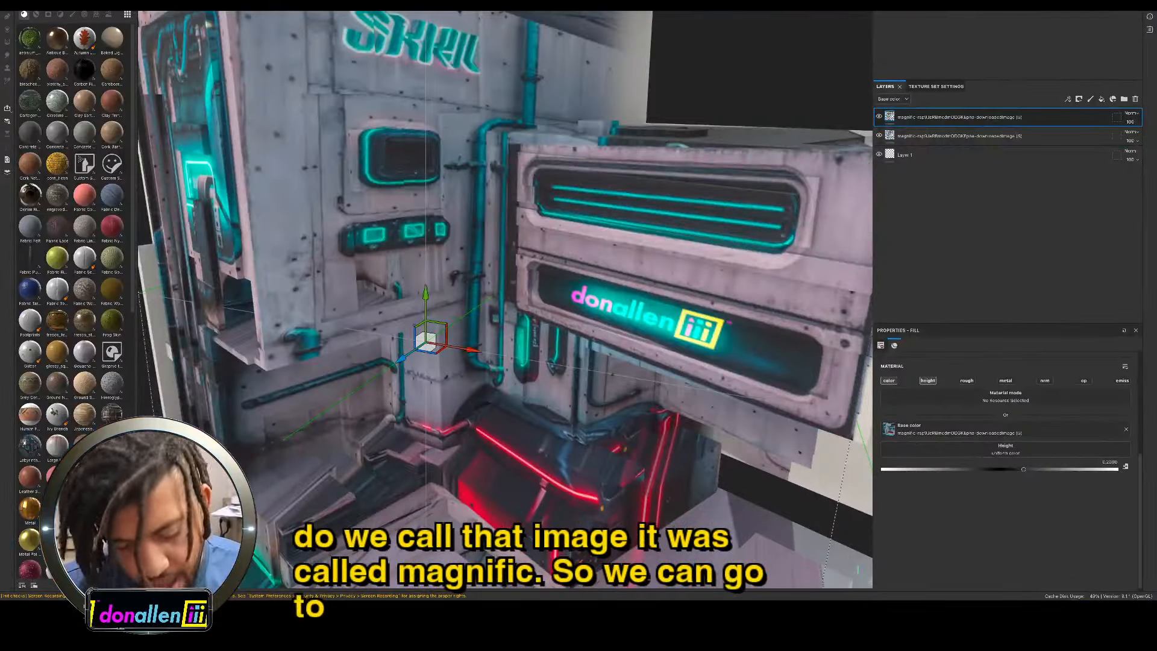
Step: Find the magnific image among the texture assets by searching for "mag" and assign it to the duplicated layer's height channel
{"action": "type", "text": "mag"}
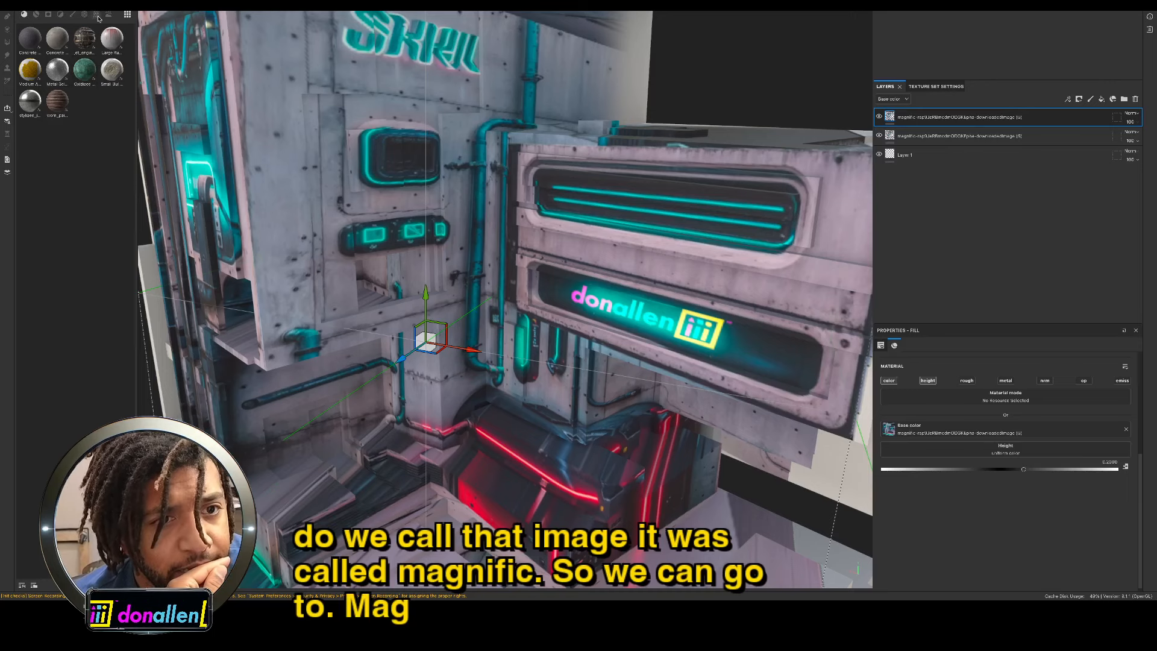
{"action": "left_click", "coordinate": [24, 14]}
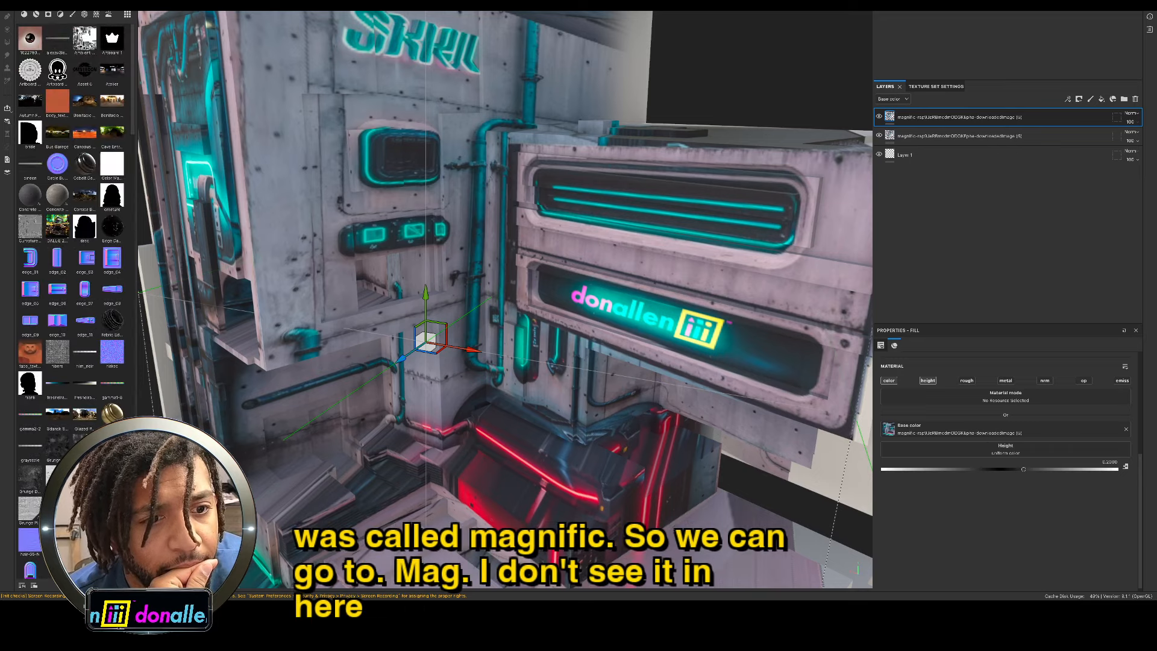
{"action": "type", "text": "mag"}
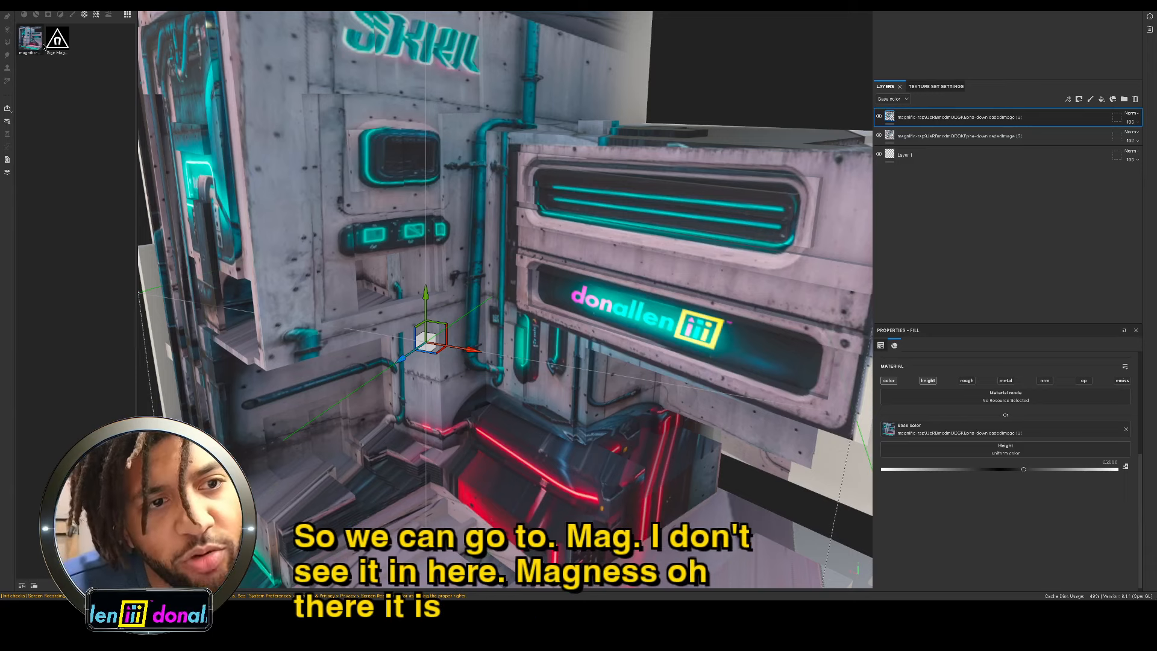
{"action": "left_click_drag", "start_coordinate": [37, 43], "coordinate": [991, 445]}
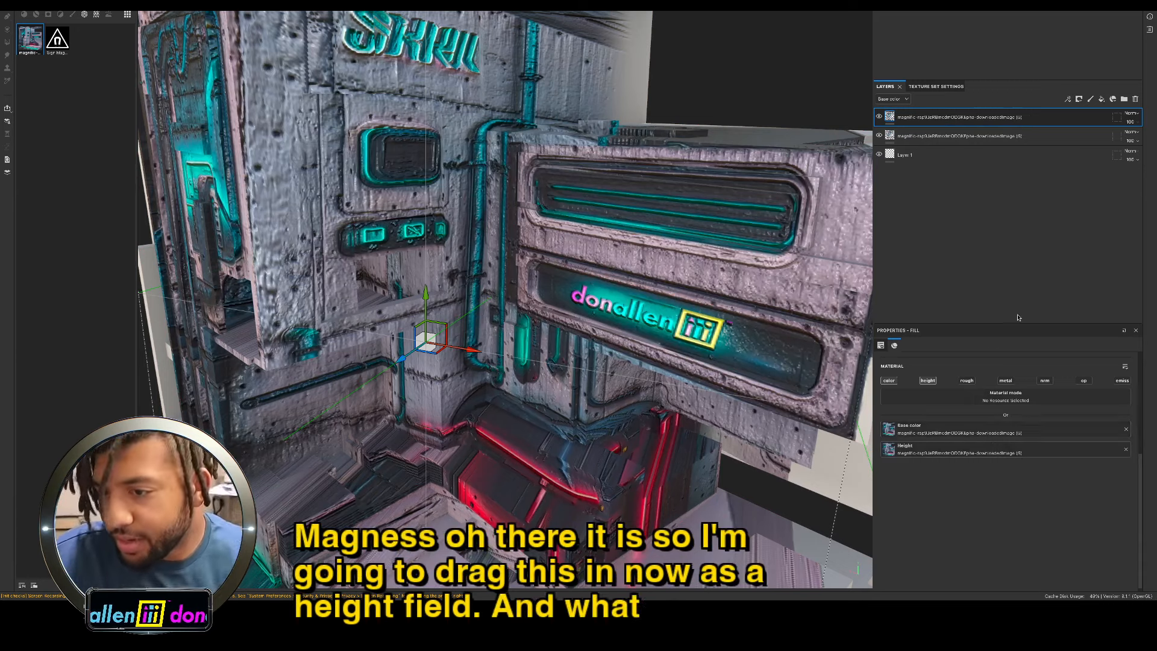
Step: Add a Levels effect to the duplicated layer, set it to affect Height, and lower the black input to -0.001
{"action": "right_click", "coordinate": [890, 116]}
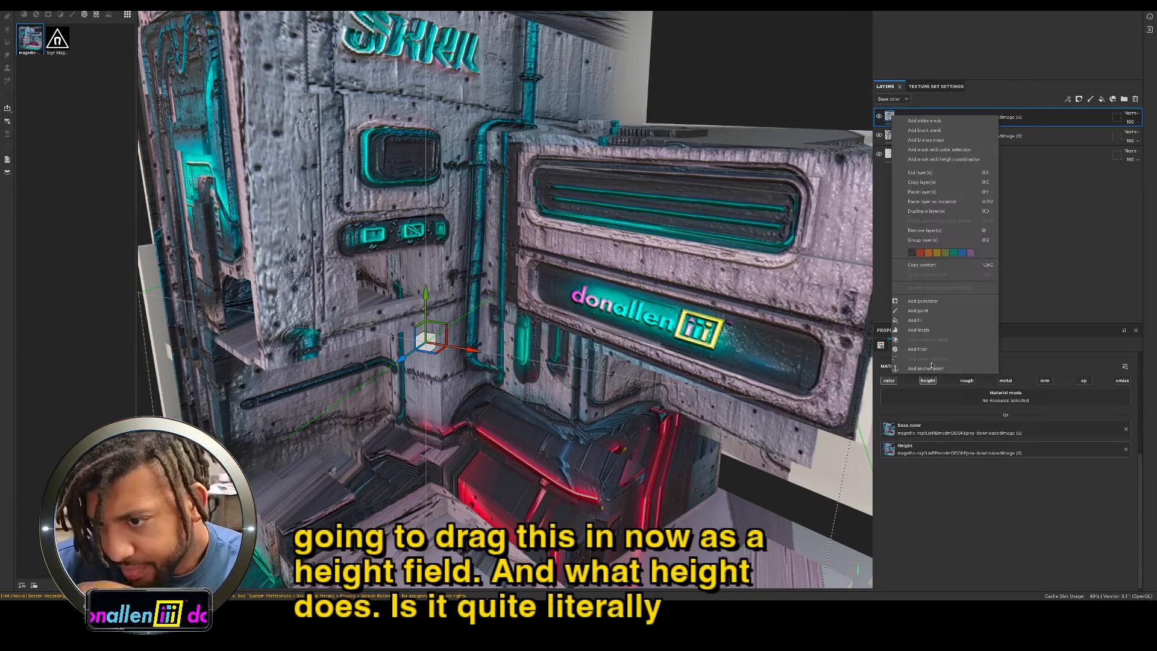
{"action": "left_click", "coordinate": [919, 330]}
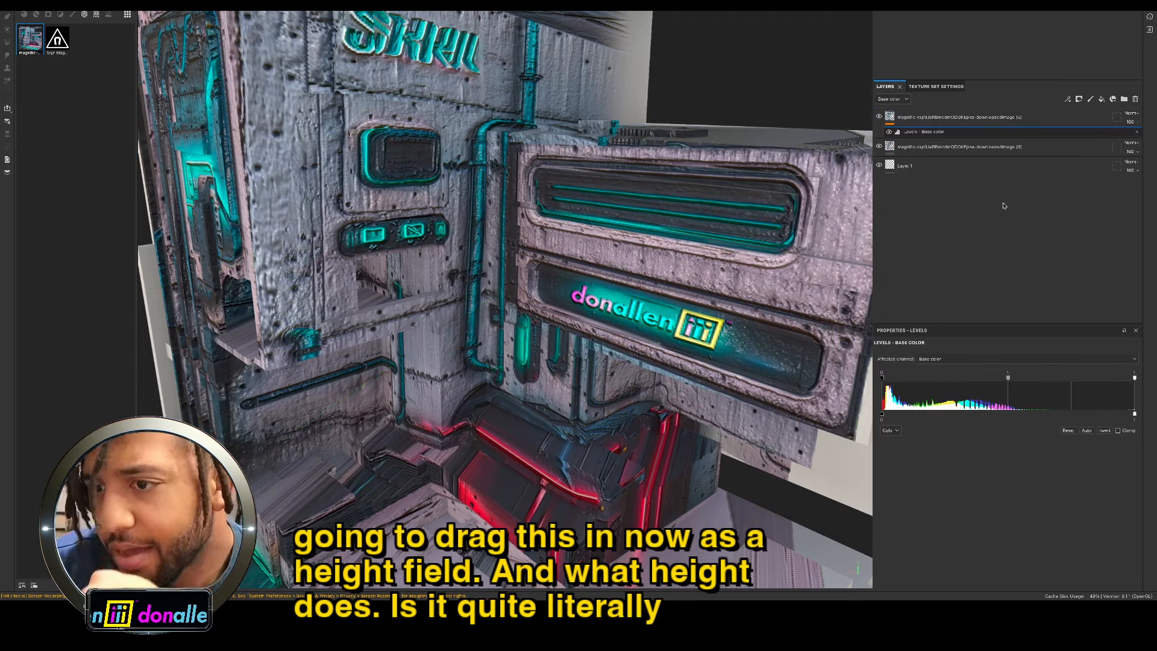
{"action": "left_click", "coordinate": [971, 359]}
{"action": "left_click", "coordinate": [1002, 380]}
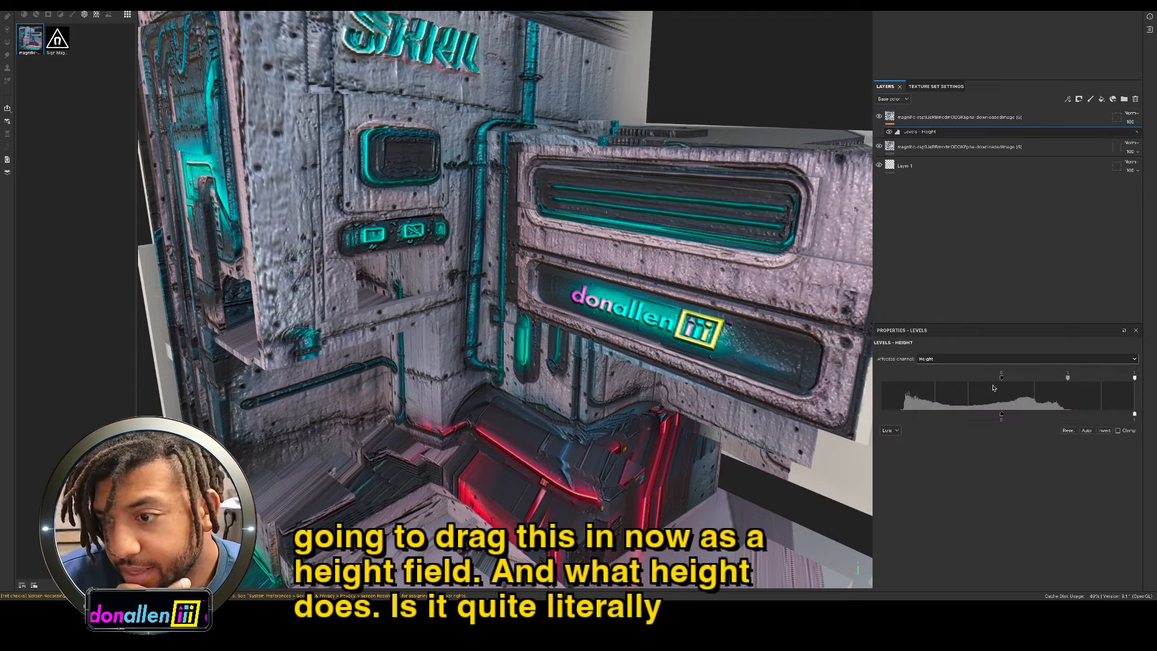
{"action": "left_click_drag", "start_coordinate": [941, 383], "coordinate": [883, 382]}
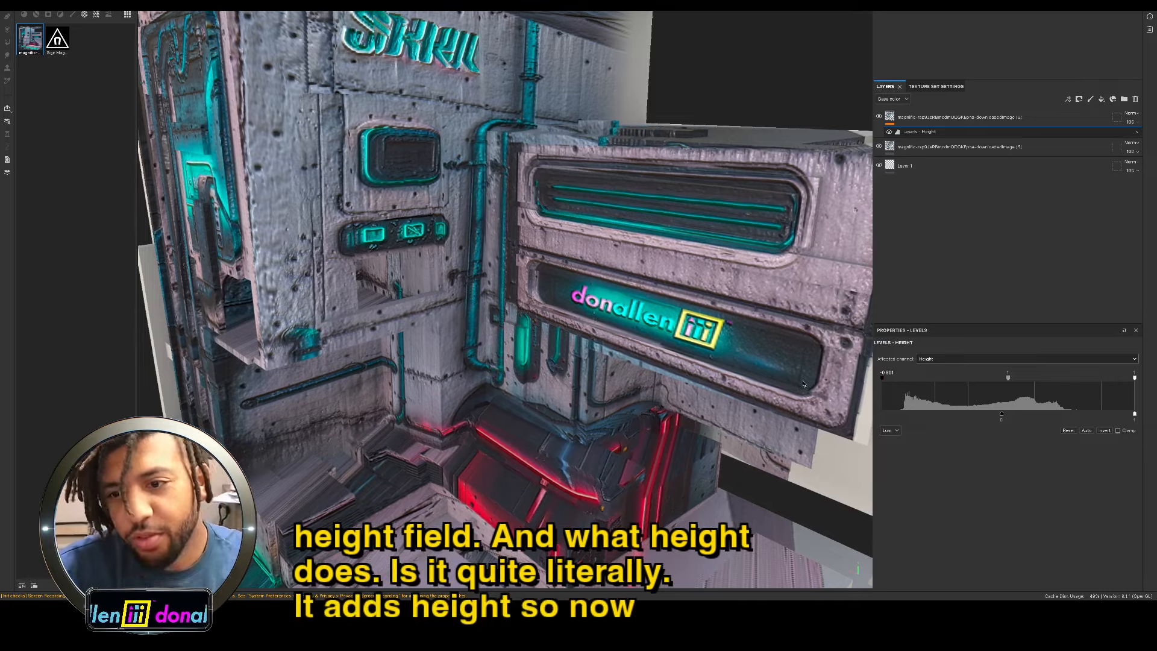
Step: Soften the bumps by setting the height levels' midtone to 0.277, lowering the white input and adjusting the minimum output slightly above zero
{"action": "left_click_drag", "start_coordinate": [637, 328], "coordinate": [843, 376], "text": "alt"}
{"action": "left_click_drag", "start_coordinate": [1007, 377], "coordinate": [913, 391]}
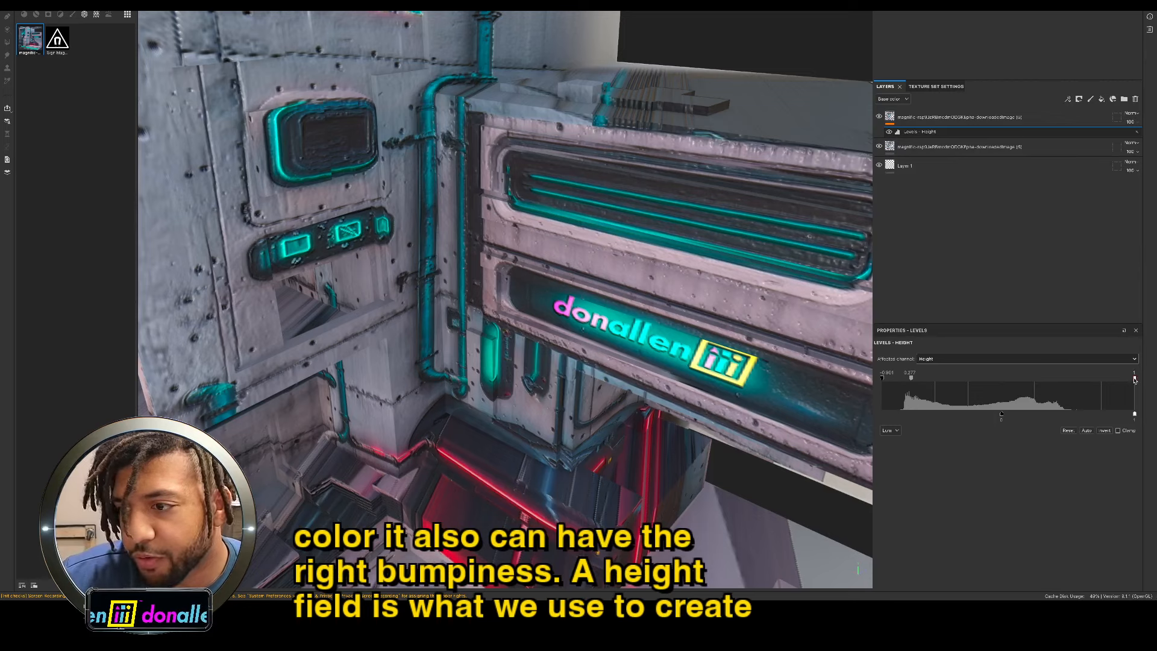
{"action": "left_click_drag", "start_coordinate": [1045, 380], "coordinate": [1139, 382]}
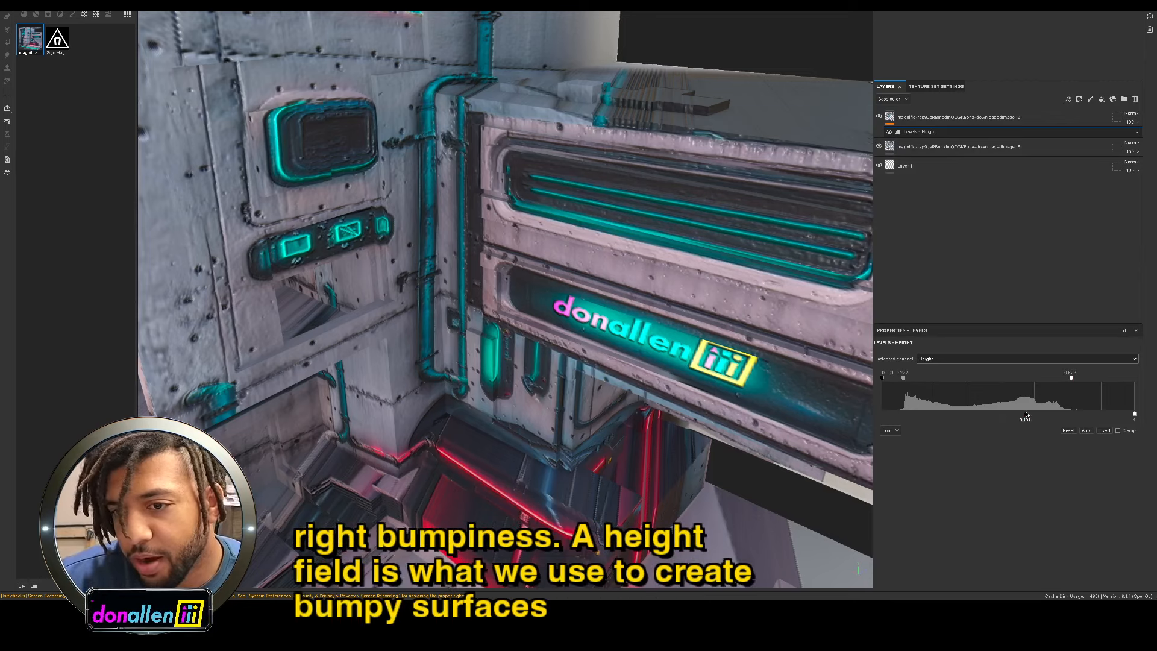
{"action": "left_click_drag", "start_coordinate": [1027, 415], "coordinate": [996, 411]}
Step: Examine how light falls on the bumpy walls by viewing the building from other angles and rotating the environment lighting
{"action": "left_click_drag", "start_coordinate": [643, 262], "coordinate": [661, 244], "text": "alt"}
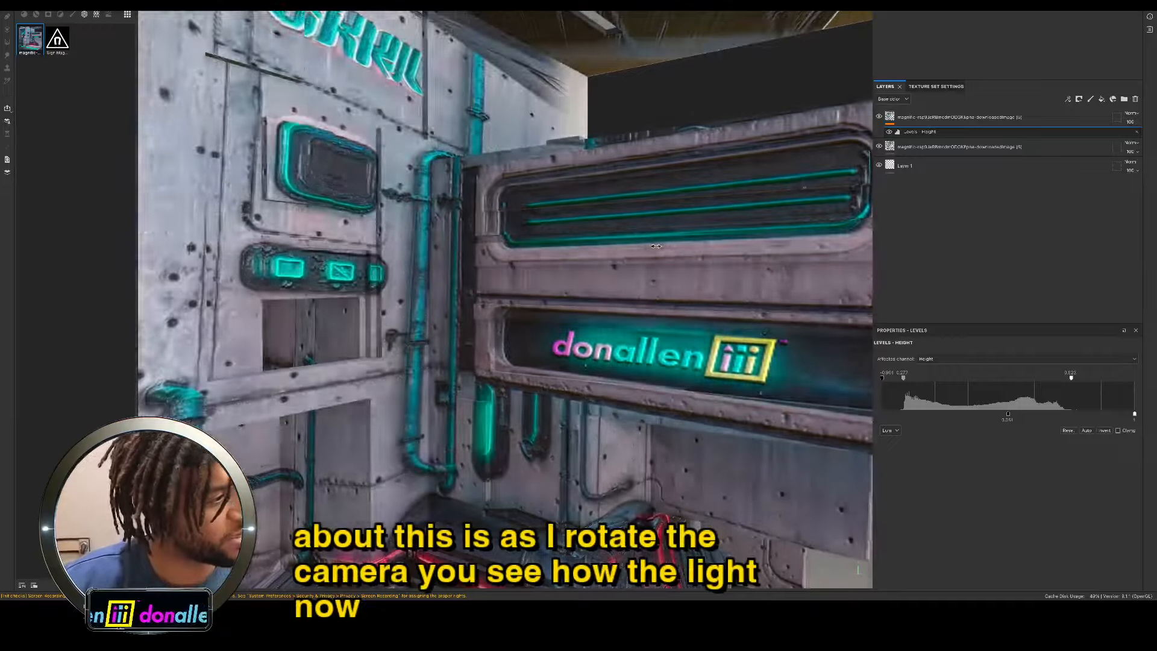
{"action": "mouse_move", "coordinate": [656, 246]}
{"action": "right_mouse_down", "text": "shift"}
{"action": "mouse_move", "coordinate": [639, 247]}
{"action": "mouse_move", "coordinate": [651, 246]}
{"action": "right_mouse_up", "text": "shift"}
{"action": "left_click_drag", "start_coordinate": [650, 246], "coordinate": [580, 220], "text": "alt"}
{"action": "right_click_drag", "start_coordinate": [581, 221], "coordinate": [456, 258], "text": "shift"}
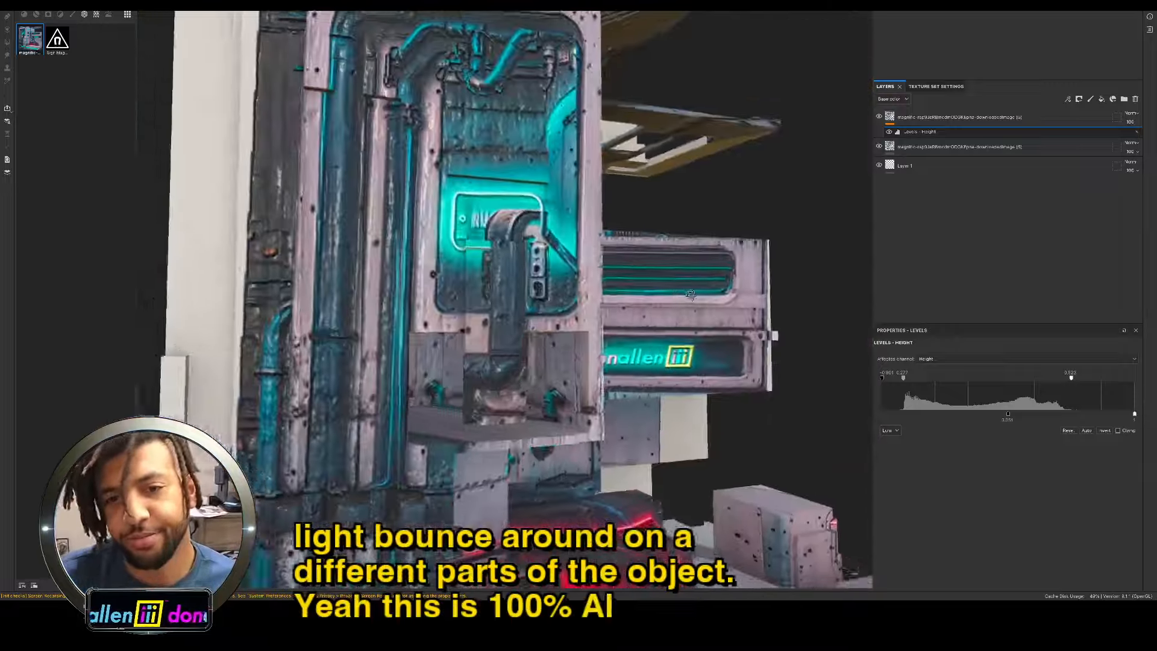
Step: Compare the building with and without the projected image layer by hiding it and showing it again
{"action": "left_click_drag", "start_coordinate": [691, 295], "coordinate": [450, 323], "text": "alt"}
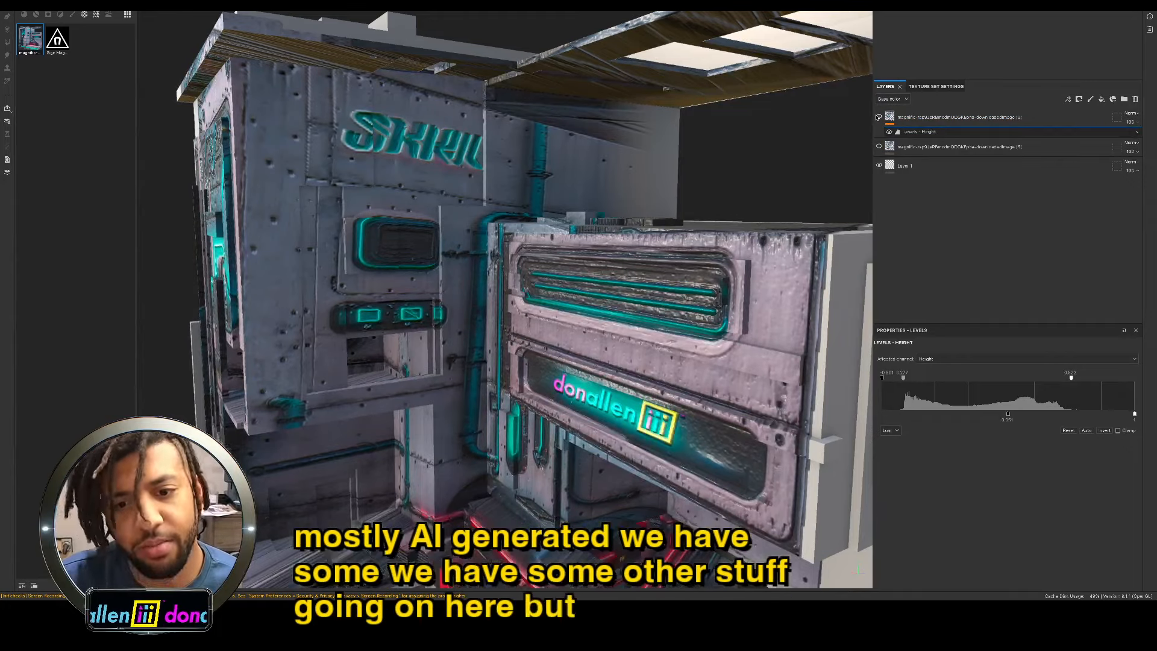
{"action": "left_click", "coordinate": [879, 117]}
{"action": "left_click_drag", "start_coordinate": [502, 219], "coordinate": [582, 228], "text": "alt"}
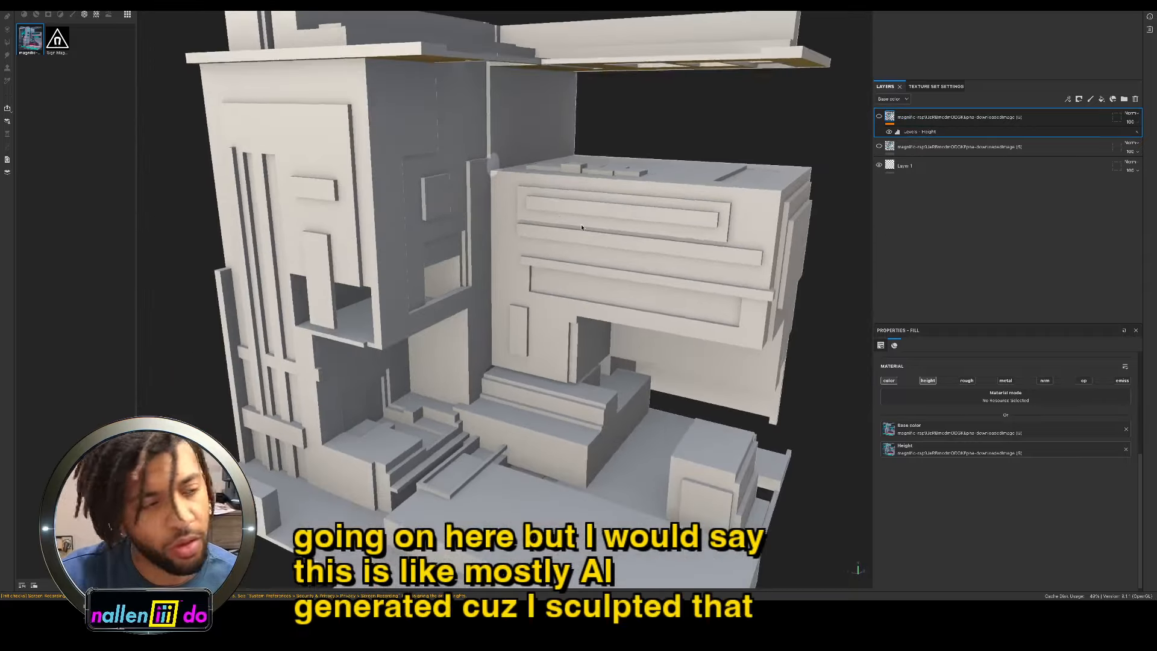
{"action": "left_click_drag", "start_coordinate": [505, 228], "coordinate": [504, 230], "text": "alt"}
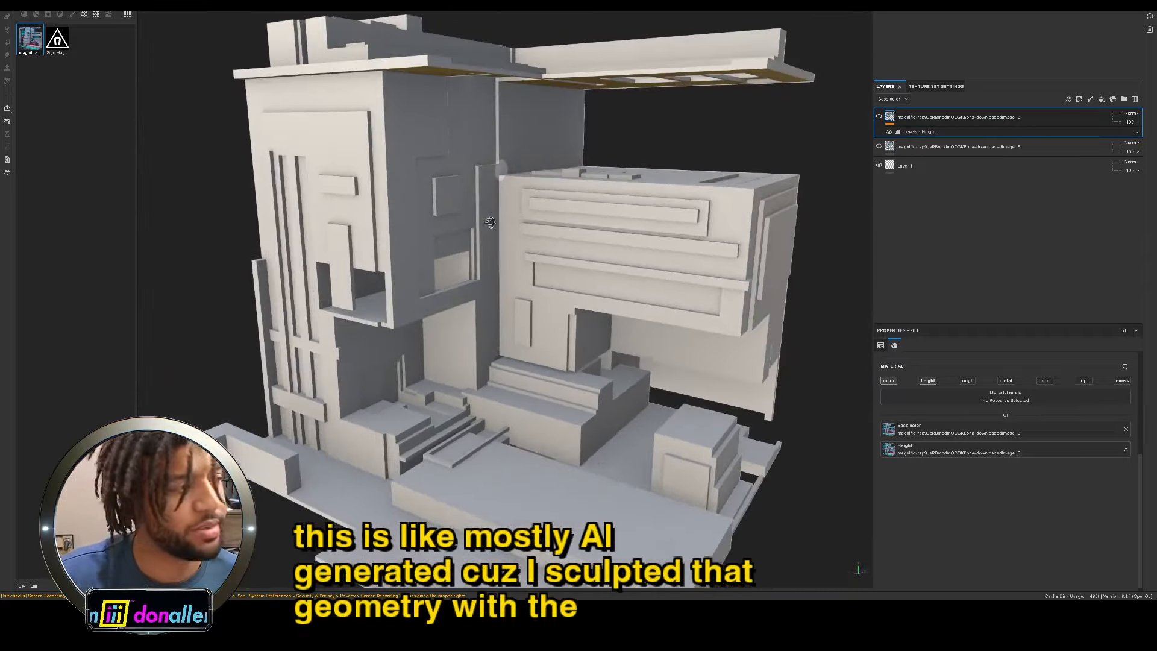
{"action": "left_click", "coordinate": [879, 117]}
{"action": "mouse_move", "coordinate": [495, 199]}
{"action": "left_mouse_down", "text": "alt"}
{"action": "mouse_move", "coordinate": [461, 208]}
{"action": "mouse_move", "coordinate": [452, 256]}
{"action": "mouse_move", "coordinate": [488, 190]}
{"action": "left_mouse_up", "text": "alt"}
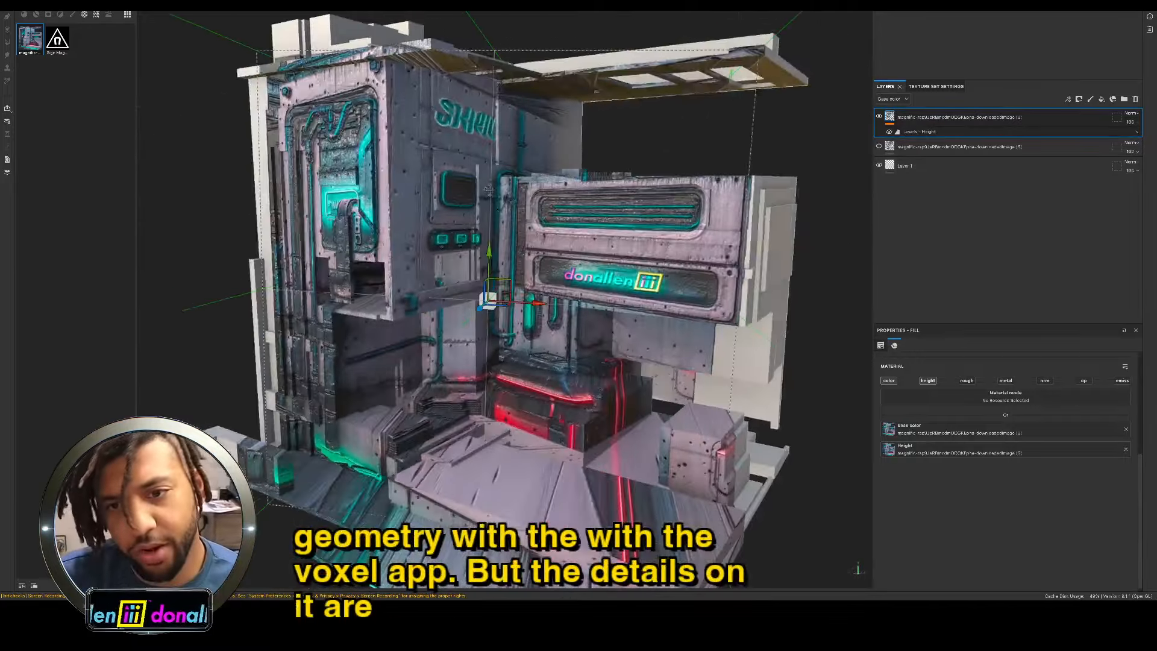
Step: Examine the bumpy projected details on the tower and sign walls from several angles
{"action": "right_click_drag", "start_coordinate": [488, 191], "coordinate": [539, 208], "text": "alt"}
{"action": "mouse_move", "coordinate": [538, 208]}
{"action": "left_mouse_down", "text": "alt"}
{"action": "mouse_move", "coordinate": [541, 188]}
{"action": "mouse_move", "coordinate": [543, 208]}
{"action": "left_mouse_up", "text": "alt"}
{"action": "right_click_drag", "start_coordinate": [542, 208], "coordinate": [562, 219], "text": "alt"}
{"action": "left_click_drag", "start_coordinate": [562, 220], "coordinate": [533, 225], "text": "alt"}
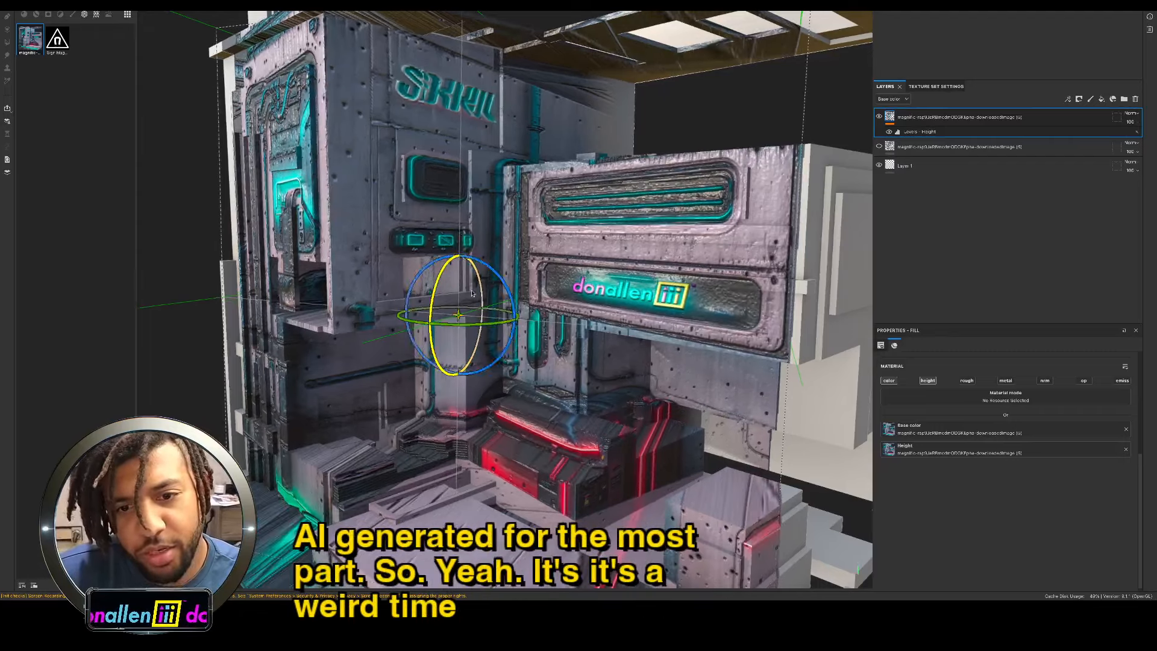
{"action": "left_click_drag", "start_coordinate": [458, 324], "coordinate": [462, 323], "text": "alt"}
{"action": "left_click_drag", "start_coordinate": [486, 253], "coordinate": [454, 289], "text": "alt"}
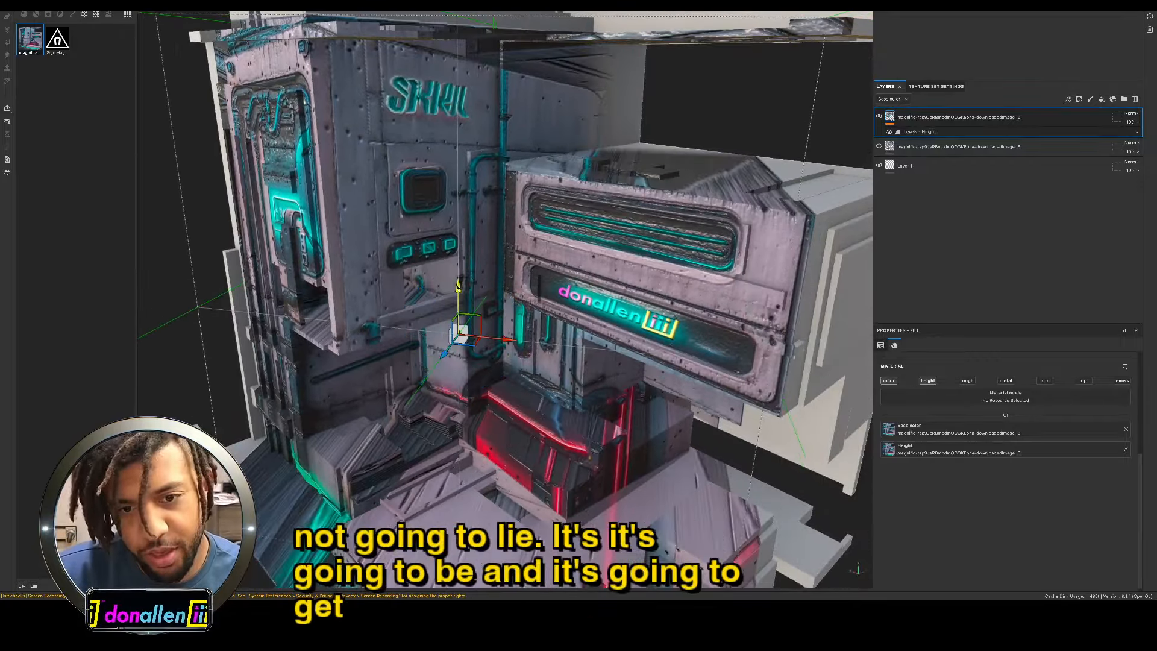
{"action": "left_click_drag", "start_coordinate": [458, 288], "coordinate": [529, 276], "text": "alt"}
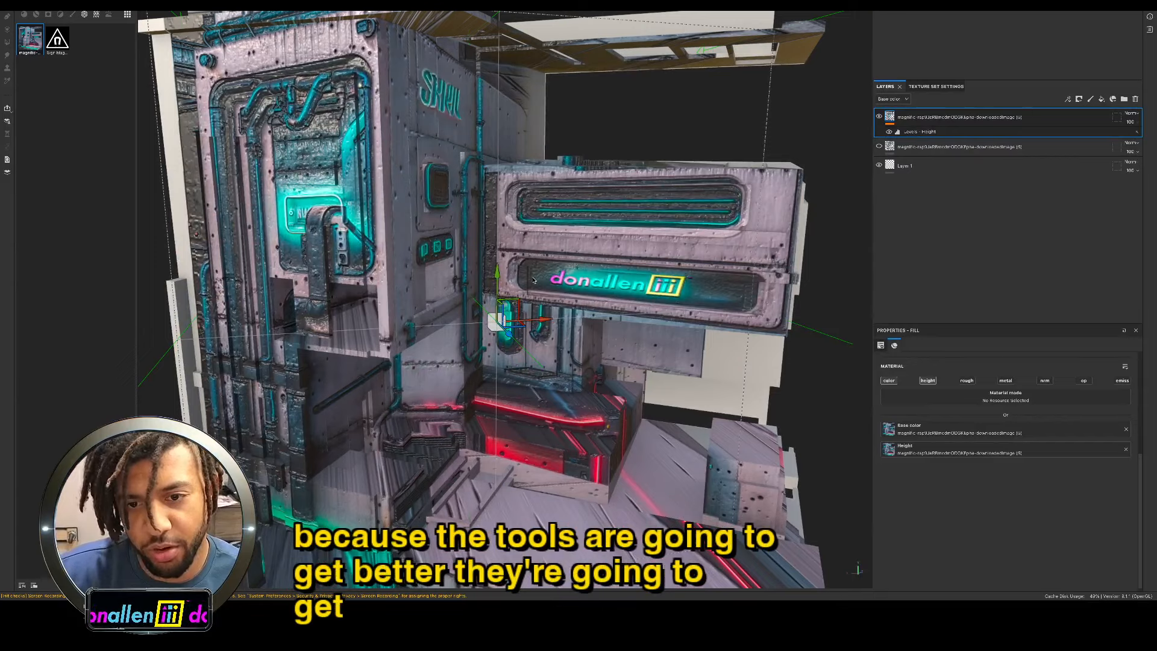
{"action": "key", "text": "e"}
{"action": "left_click_drag", "start_coordinate": [528, 338], "coordinate": [639, 232]}
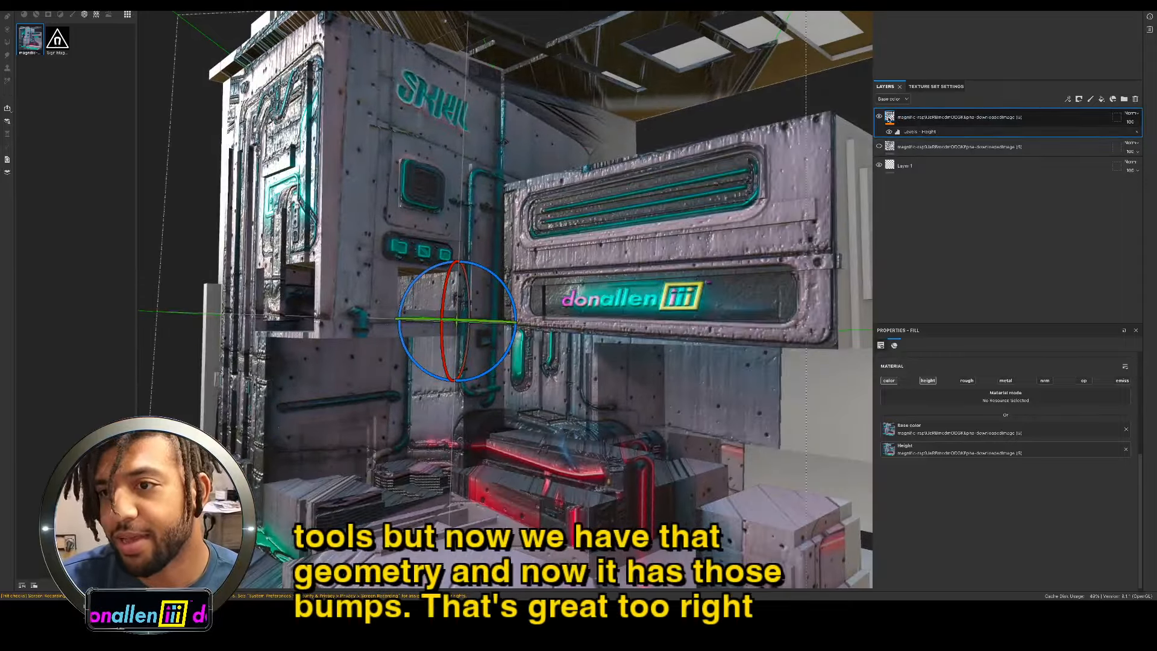
Step: Assign the magnific image to the projected layer's roughness channel and add a Levels effect that affects Roughness
{"action": "left_click", "coordinate": [968, 380]}
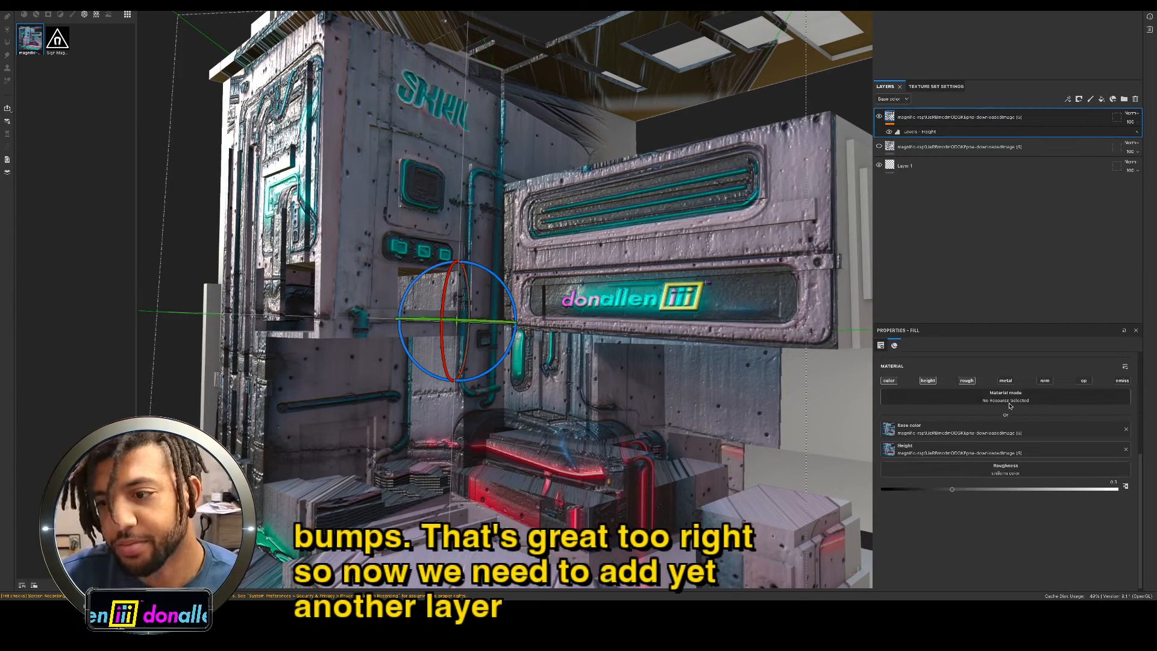
{"action": "left_click_drag", "start_coordinate": [30, 38], "coordinate": [974, 470]}
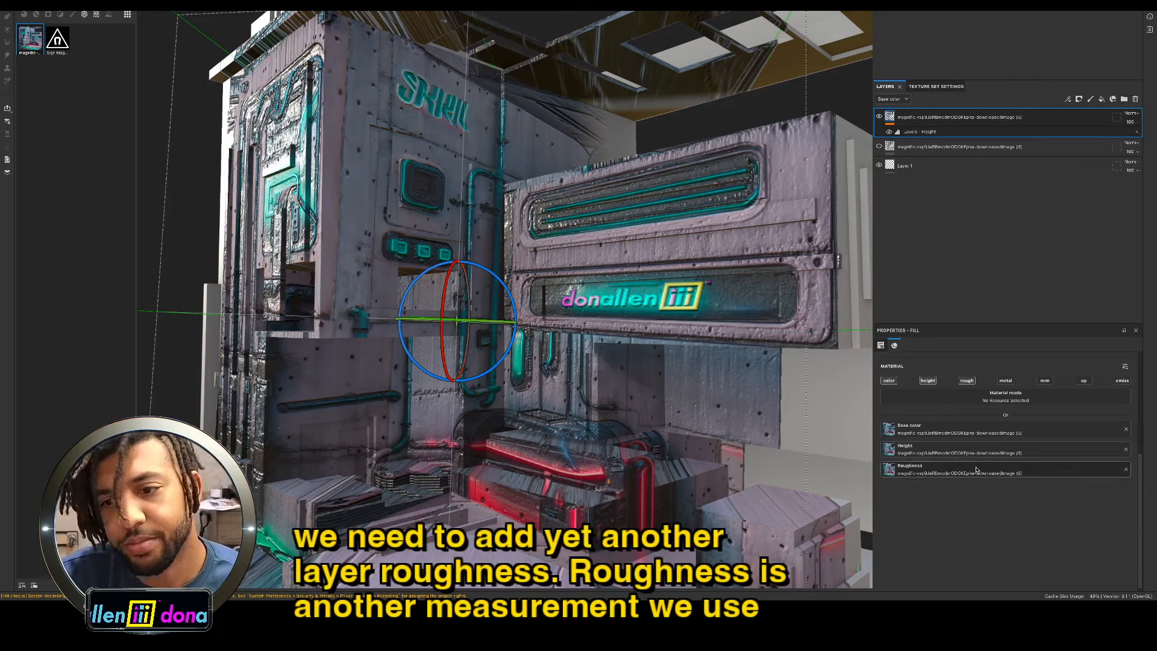
{"action": "right_click", "coordinate": [908, 124]}
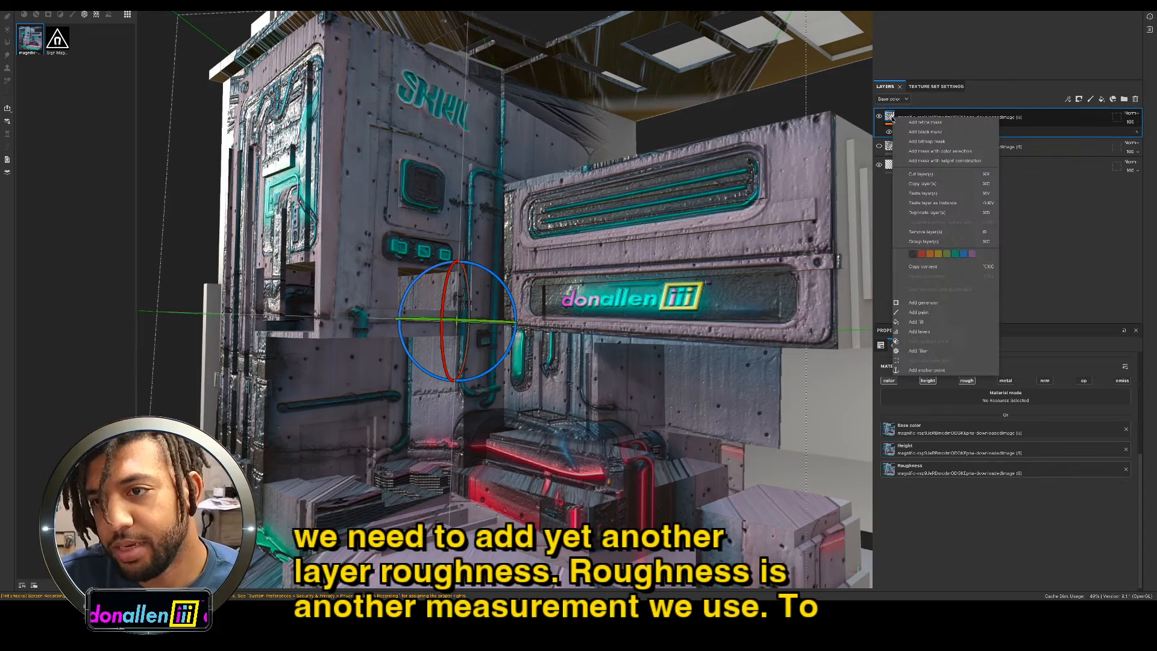
{"action": "left_click", "coordinate": [920, 331]}
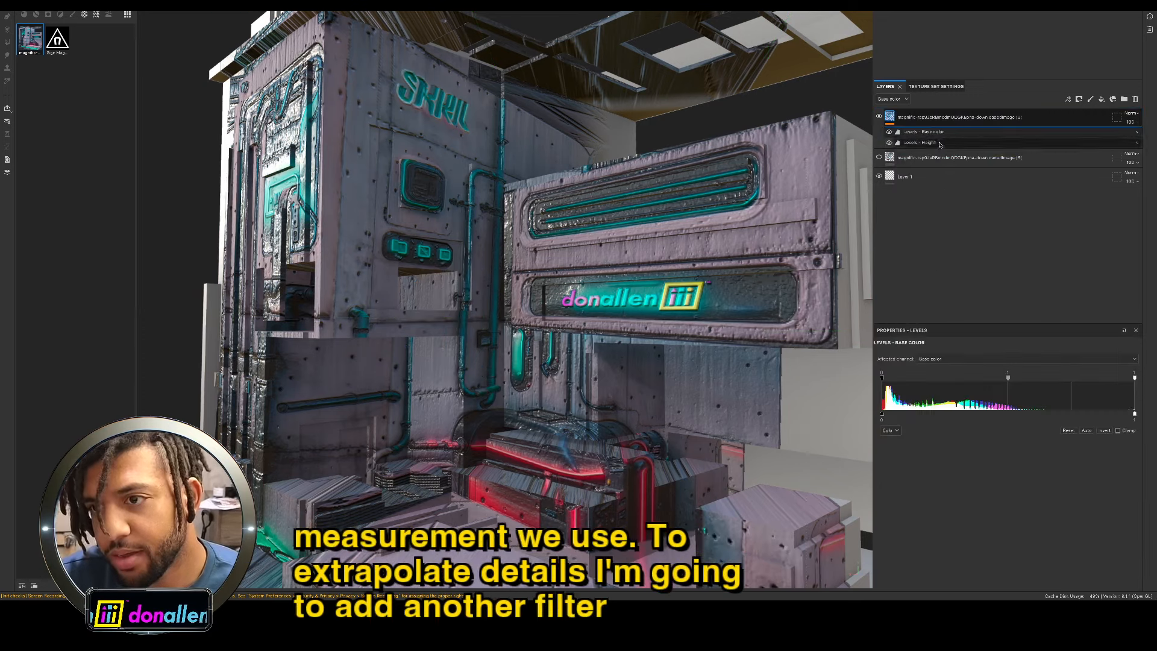
{"action": "left_click", "coordinate": [939, 359]}
{"action": "left_click", "coordinate": [967, 394]}
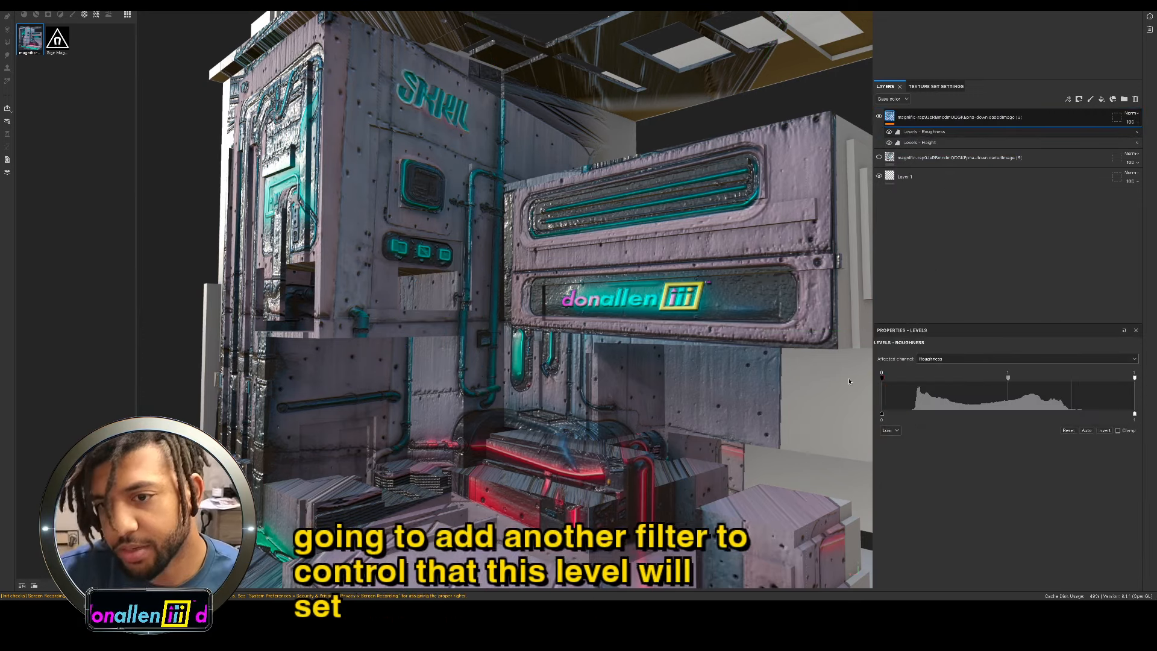
Step: Raise the roughness levels' black input to 0.3 and check the gloss near the sign under rotated lighting
{"action": "left_click_drag", "start_coordinate": [1008, 378], "coordinate": [954, 395]}
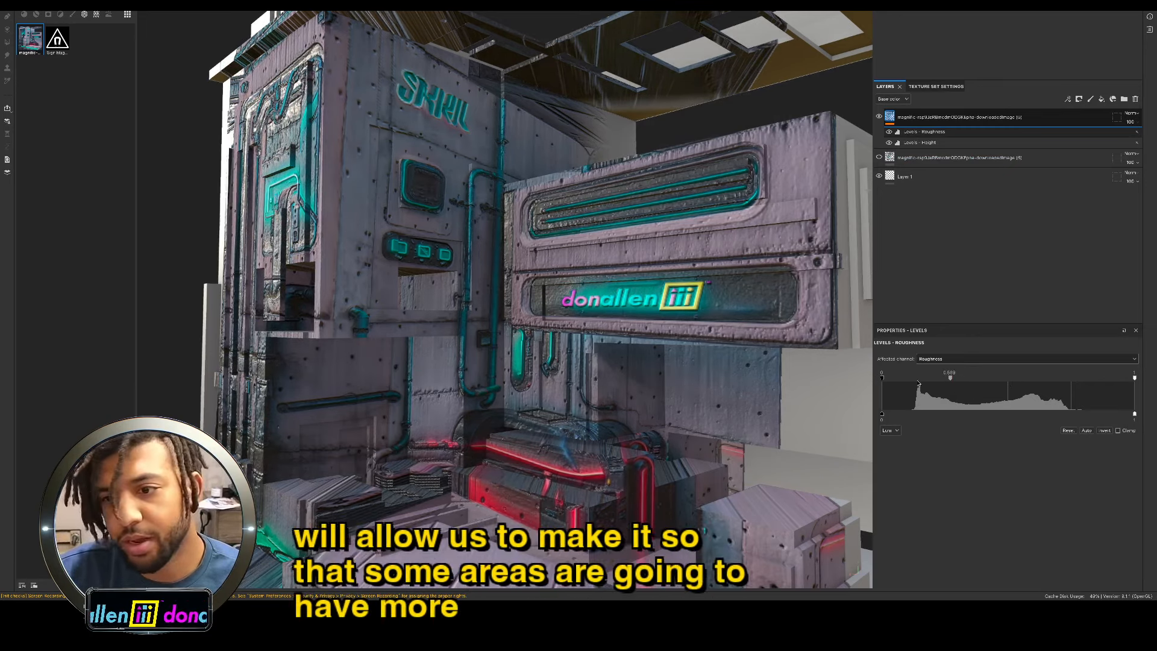
{"action": "left_click_drag", "start_coordinate": [881, 380], "coordinate": [958, 390]}
{"action": "right_click_drag", "start_coordinate": [548, 289], "coordinate": [615, 282], "text": "shift"}
{"action": "left_click_drag", "start_coordinate": [614, 282], "coordinate": [611, 244], "text": "alt"}
{"action": "scroll", "coordinate": [618, 280], "scroll_direction": "up", "scroll_amount": 4}
Step: Display only the roughness channel on the building and lower the roughness levels' black input to 0.128
{"action": "left_click", "coordinate": [833, 15]}
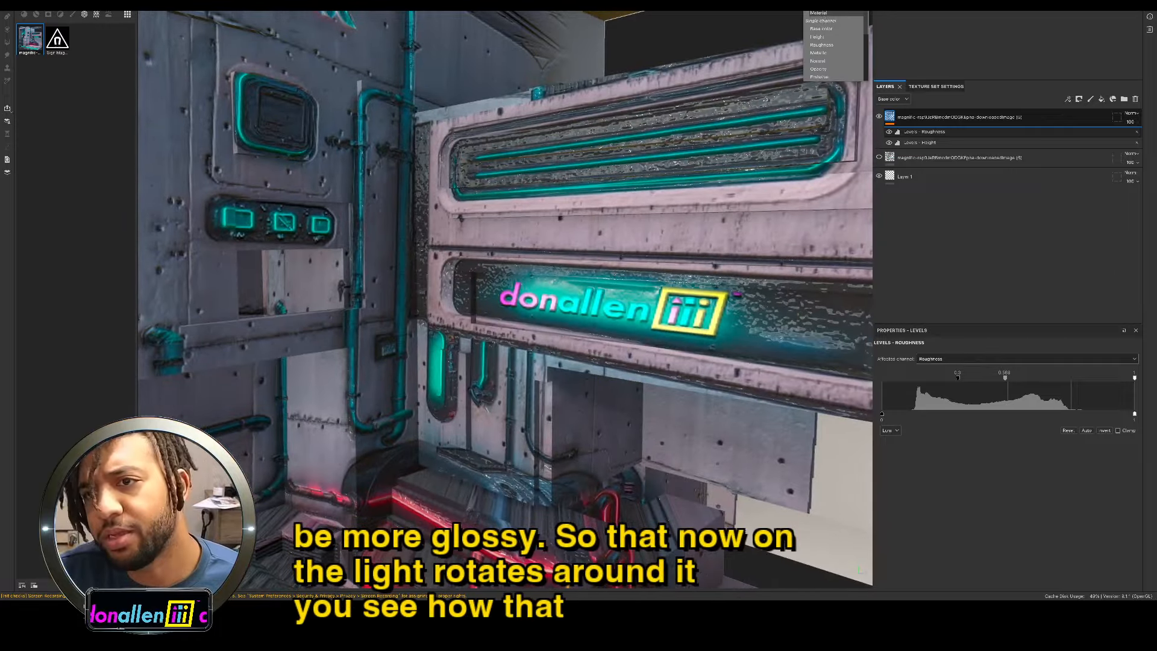
{"action": "left_click", "coordinate": [822, 45]}
{"action": "left_click_drag", "start_coordinate": [821, 45], "coordinate": [439, 244], "text": "alt"}
{"action": "scroll", "coordinate": [440, 244], "scroll_direction": "down", "scroll_amount": 3}
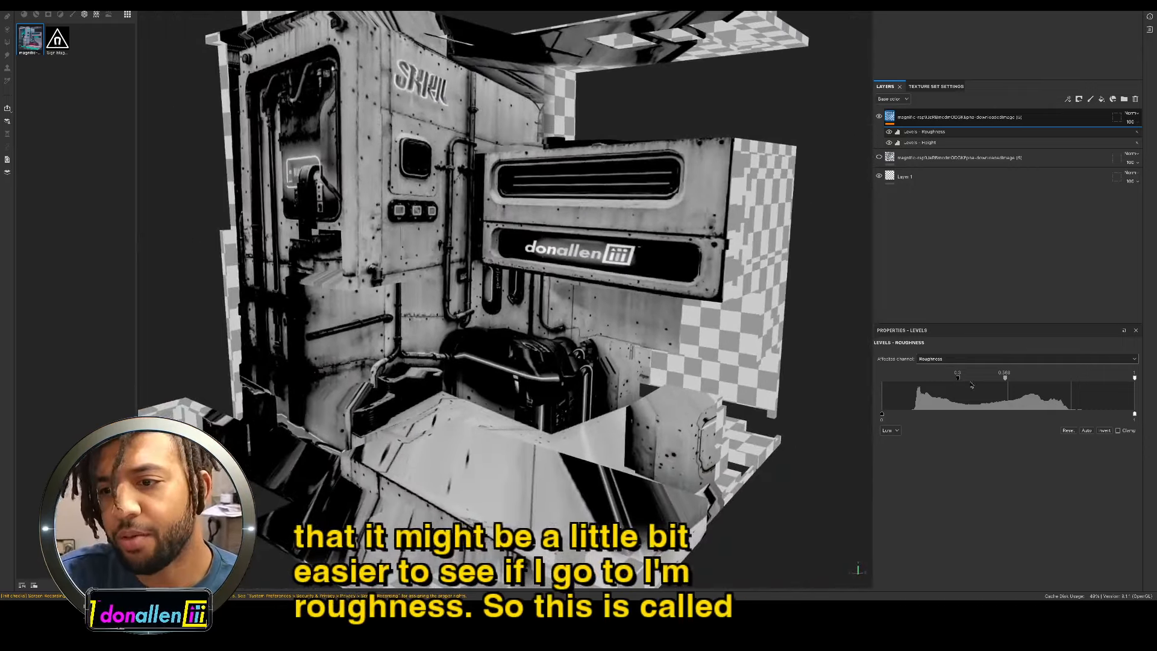
{"action": "left_click_drag", "start_coordinate": [958, 377], "coordinate": [918, 389]}
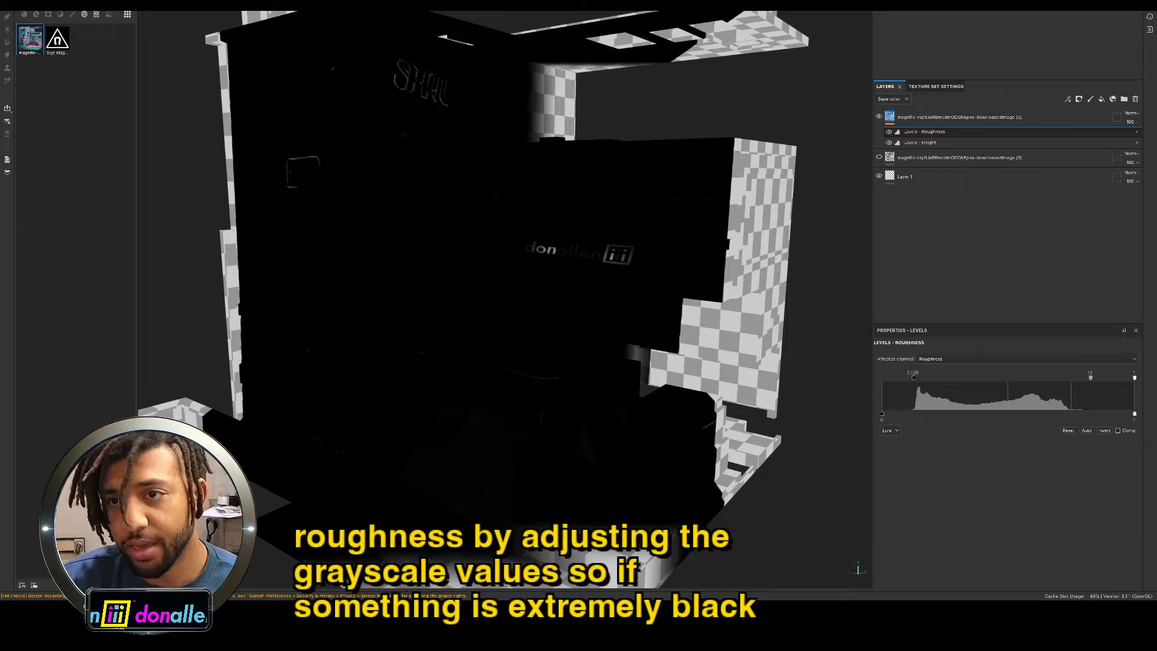
Step: Return to the full material display and examine how the shiny walls react to rotated lighting
{"action": "left_click", "coordinate": [837, 8]}
{"action": "left_click", "coordinate": [836, 15]}
{"action": "left_click_drag", "start_coordinate": [624, 194], "coordinate": [531, 217], "text": "alt"}
{"action": "mouse_move", "coordinate": [532, 217]}
{"action": "right_mouse_down", "text": "shift"}
{"action": "mouse_move", "coordinate": [512, 219]}
{"action": "mouse_move", "coordinate": [609, 225]}
{"action": "mouse_move", "coordinate": [523, 225]}
{"action": "right_mouse_up", "text": "shift"}
{"action": "scroll", "coordinate": [518, 220], "scroll_direction": "up", "scroll_amount": 5}
{"action": "left_click_drag", "start_coordinate": [523, 225], "coordinate": [535, 208], "text": "alt"}
{"action": "mouse_move", "coordinate": [535, 208]}
{"action": "right_mouse_down", "text": "shift"}
{"action": "mouse_move", "coordinate": [578, 208]}
{"action": "mouse_move", "coordinate": [548, 207]}
{"action": "right_mouse_up", "text": "shift"}
Step: In the roughness-only display, isolate the shiny areas with roughness levels of about 0.48 black input and 0.56 white input
{"action": "left_click", "coordinate": [834, 7]}
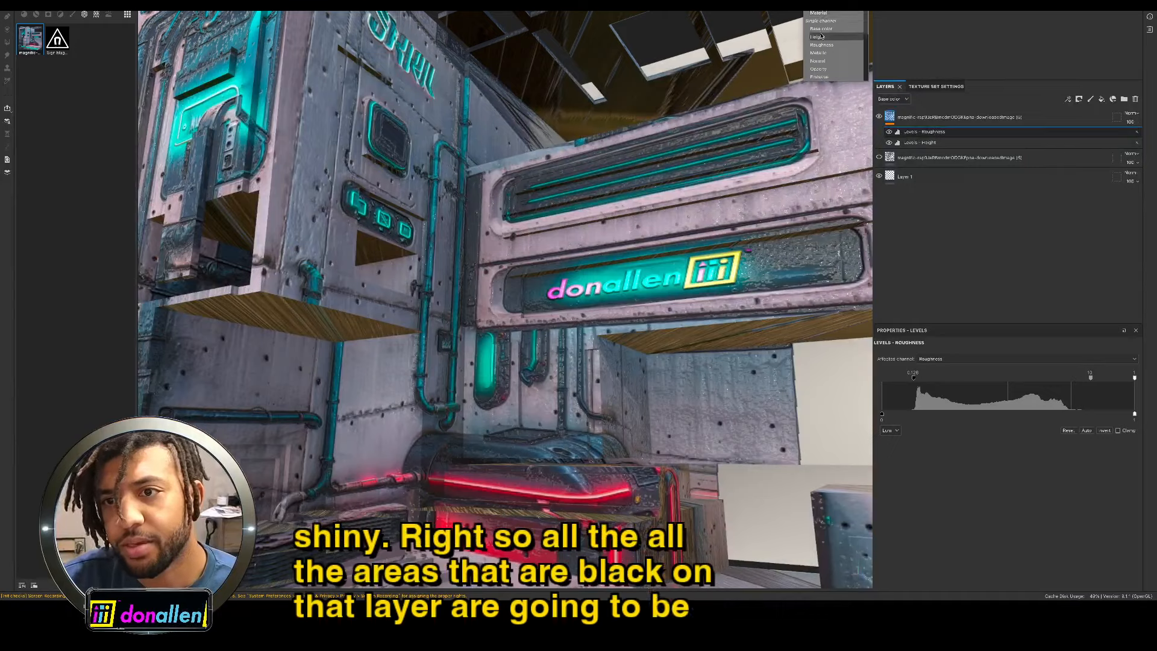
{"action": "left_click", "coordinate": [826, 42]}
{"action": "left_click_drag", "start_coordinate": [693, 217], "coordinate": [678, 256], "text": "alt"}
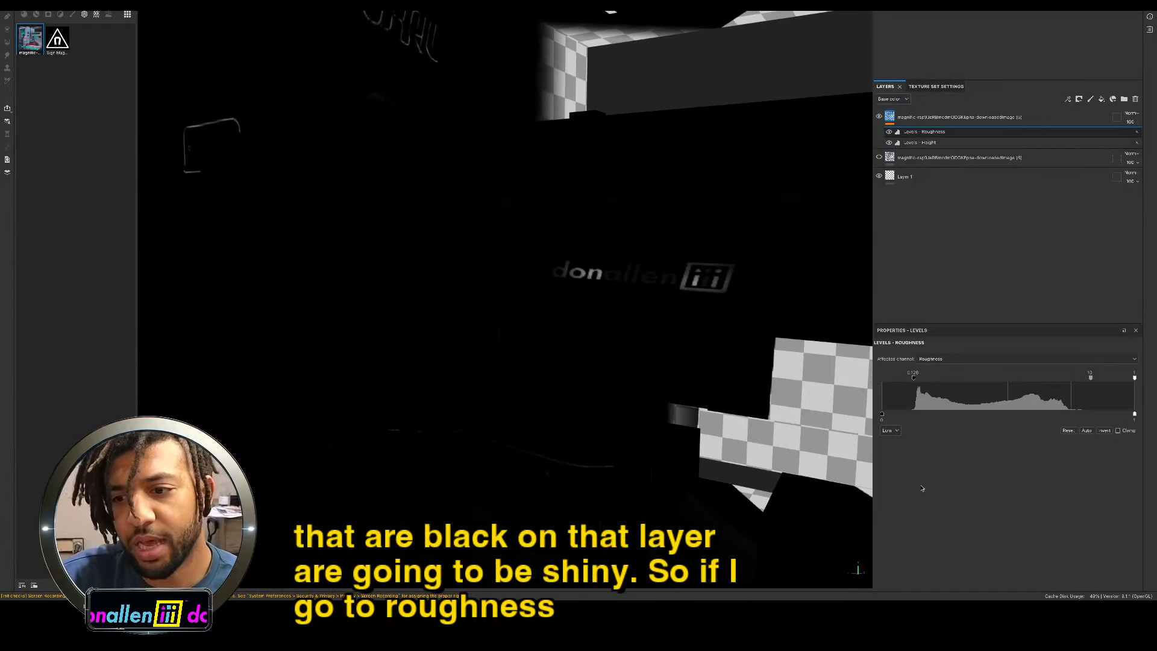
{"action": "left_click_drag", "start_coordinate": [914, 379], "coordinate": [962, 390]}
{"action": "left_click_drag", "start_coordinate": [1094, 384], "coordinate": [996, 384]}
{"action": "left_click_drag", "start_coordinate": [1135, 379], "coordinate": [956, 382]}
{"action": "mouse_move", "coordinate": [880, 415]}
{"action": "left_mouse_down"}
{"action": "mouse_move", "coordinate": [940, 415]}
{"action": "mouse_move", "coordinate": [888, 414]}
{"action": "left_mouse_up"}
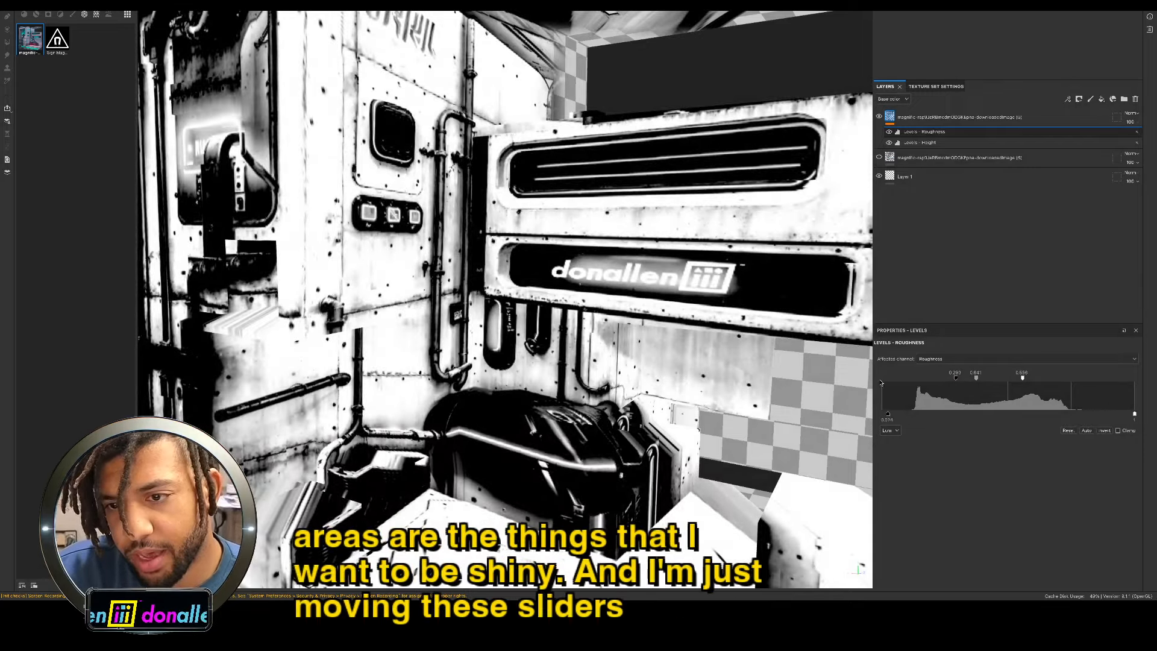
{"action": "left_click_drag", "start_coordinate": [957, 380], "coordinate": [938, 381]}
{"action": "left_click_drag", "start_coordinate": [945, 378], "coordinate": [1024, 378]}
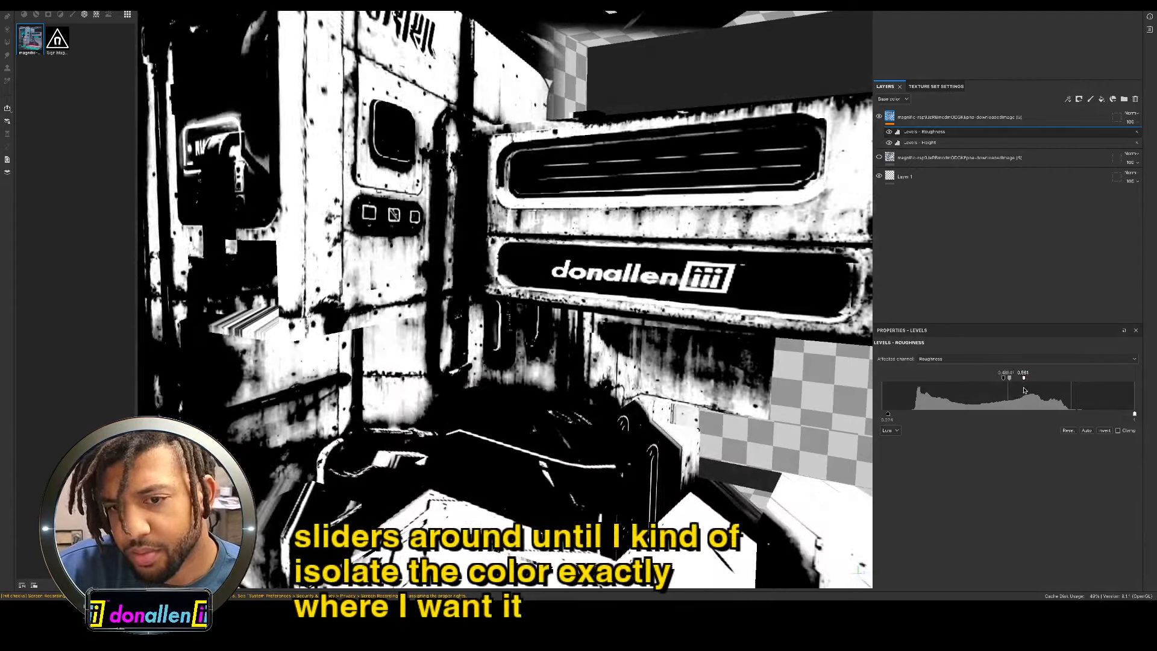
Step: Inspect the roughness mask on the whole building, then check the mixed glossy and matte surfaces in the full material display
{"action": "right_click_drag", "start_coordinate": [702, 386], "coordinate": [404, 344], "text": "alt"}
{"action": "left_click_drag", "start_coordinate": [438, 302], "coordinate": [528, 333], "text": "alt"}
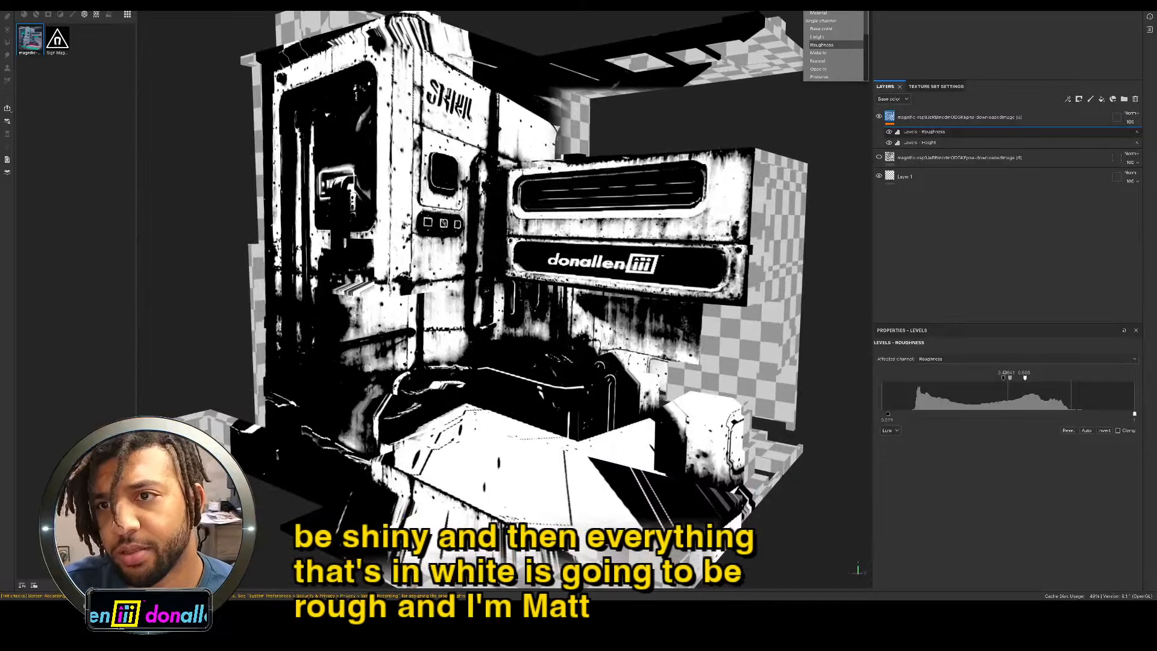
{"action": "left_click", "coordinate": [820, 15]}
{"action": "left_click_drag", "start_coordinate": [661, 216], "coordinate": [639, 250], "text": "alt"}
{"action": "right_click_drag", "start_coordinate": [638, 250], "coordinate": [898, 236], "text": "alt"}
{"action": "right_click_drag", "start_coordinate": [783, 244], "coordinate": [644, 259], "text": "shift"}
{"action": "left_click_drag", "start_coordinate": [644, 259], "coordinate": [614, 254], "text": "alt"}
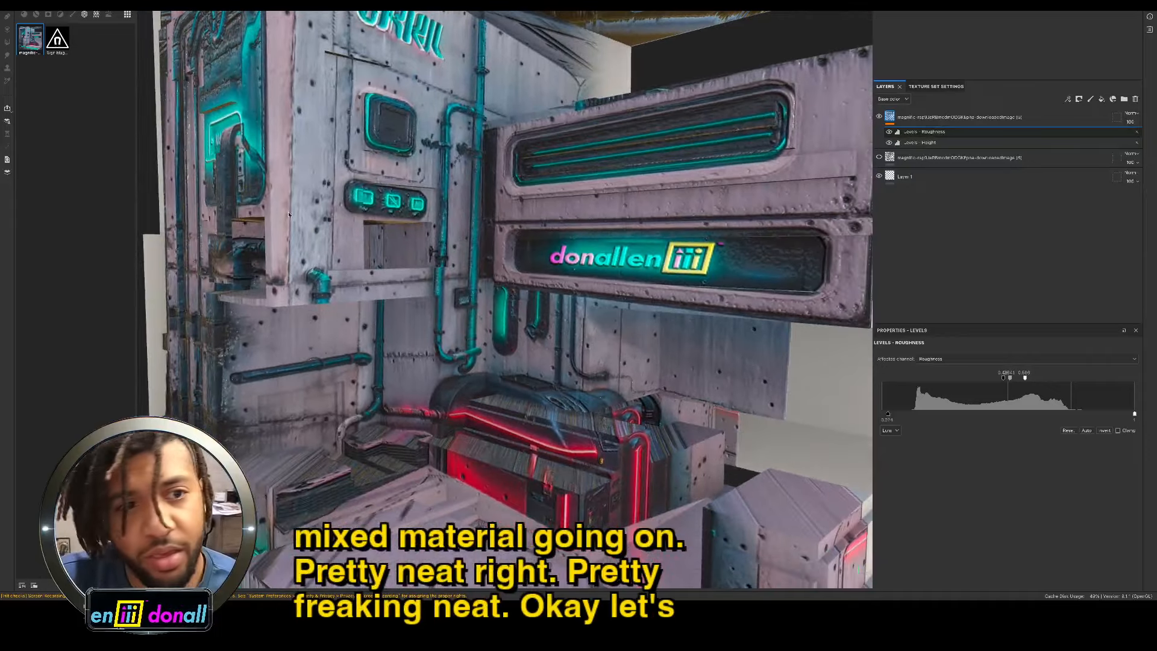
Step: Apply the fire smart material with glowing borders, Folder 1, from the materials library to the building
{"action": "left_click", "coordinate": [934, 86]}
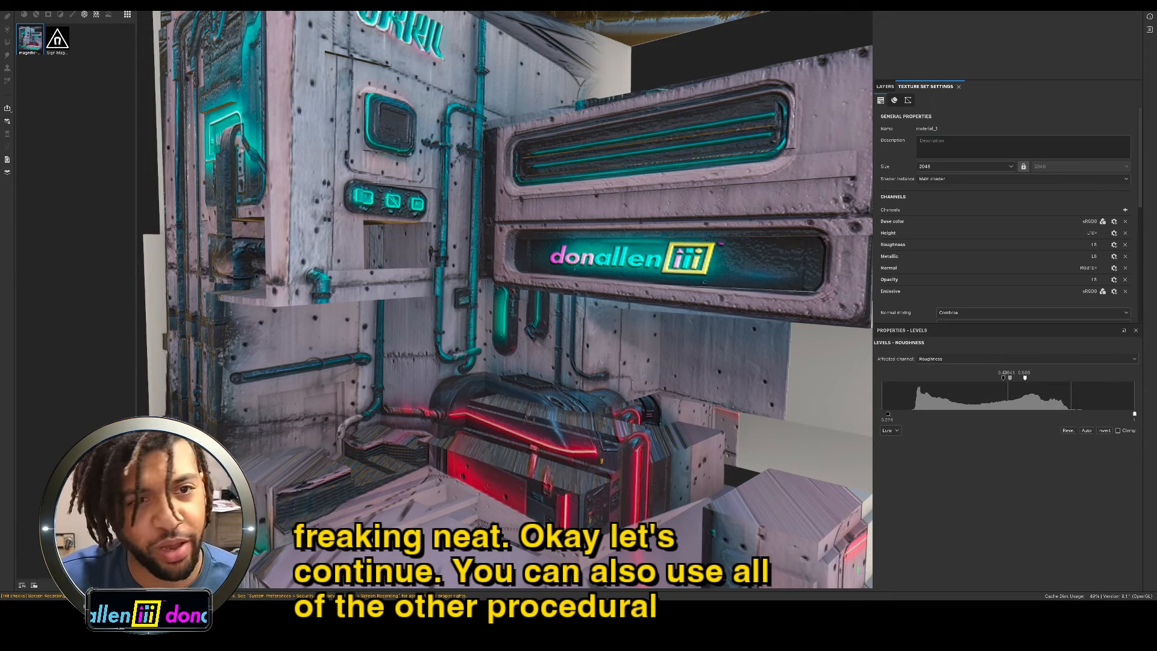
{"action": "left_click", "coordinate": [121, 3]}
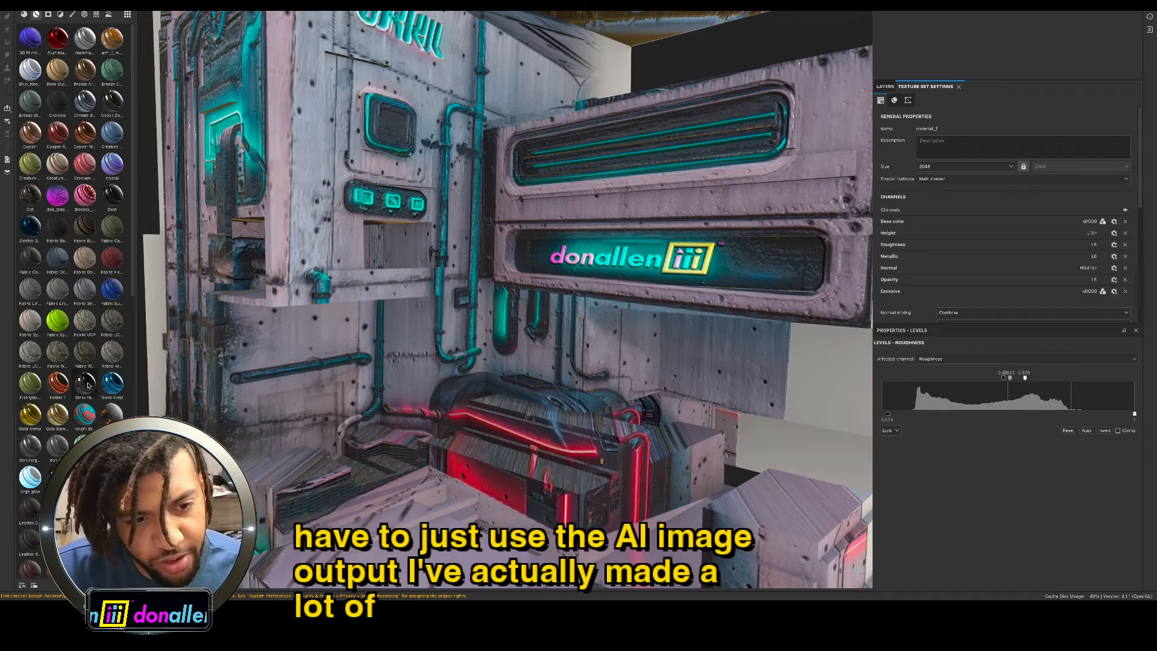
{"action": "left_click_drag", "start_coordinate": [63, 387], "coordinate": [521, 207]}
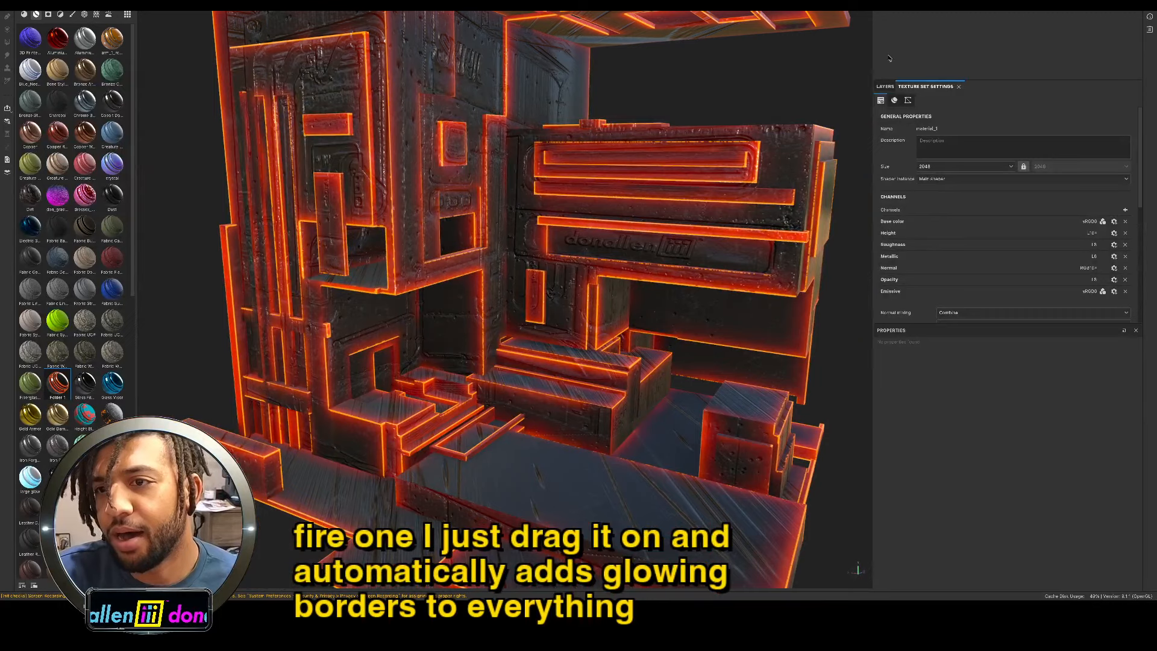
Step: Compare the building with and without the fire material by toggling the visibility of its folder and the projected layer
{"action": "left_click", "coordinate": [883, 87]}
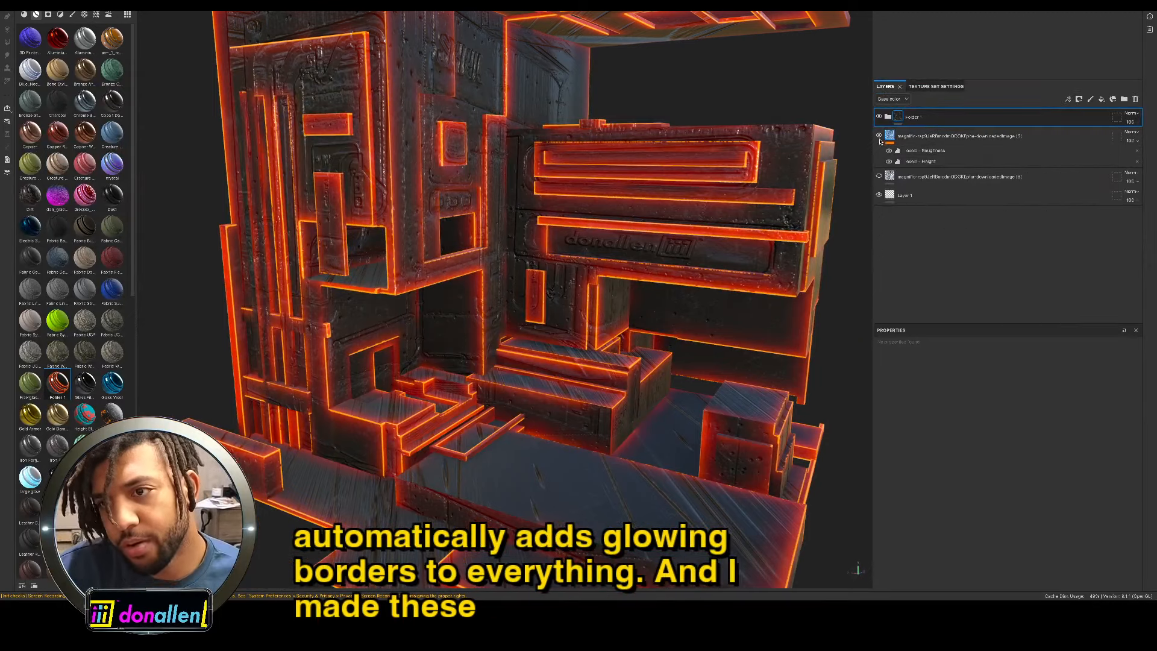
{"action": "left_click", "coordinate": [879, 137]}
{"action": "left_click", "coordinate": [880, 136]}
{"action": "left_click", "coordinate": [880, 117]}
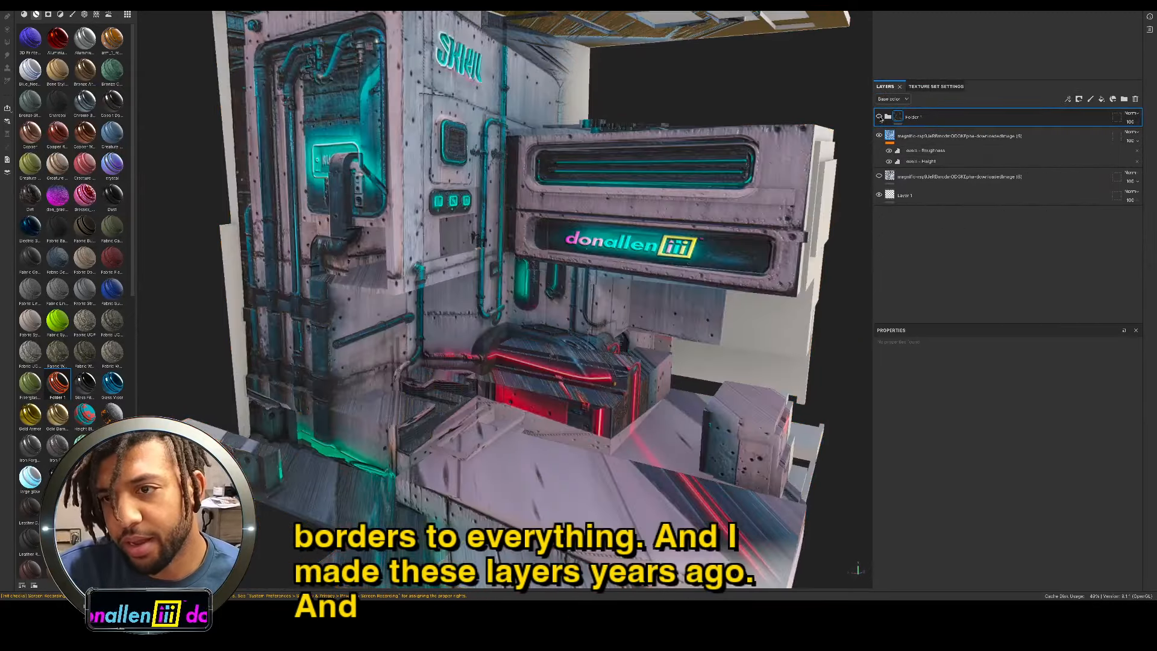
{"action": "left_click", "coordinate": [879, 116]}
{"action": "left_click", "coordinate": [879, 117]}
{"action": "left_click", "coordinate": [879, 117]}
Step: Expand Folder 1 and hide its steel painted group, keeping only the lava edge glow over the projected image
{"action": "left_click", "coordinate": [888, 117]}
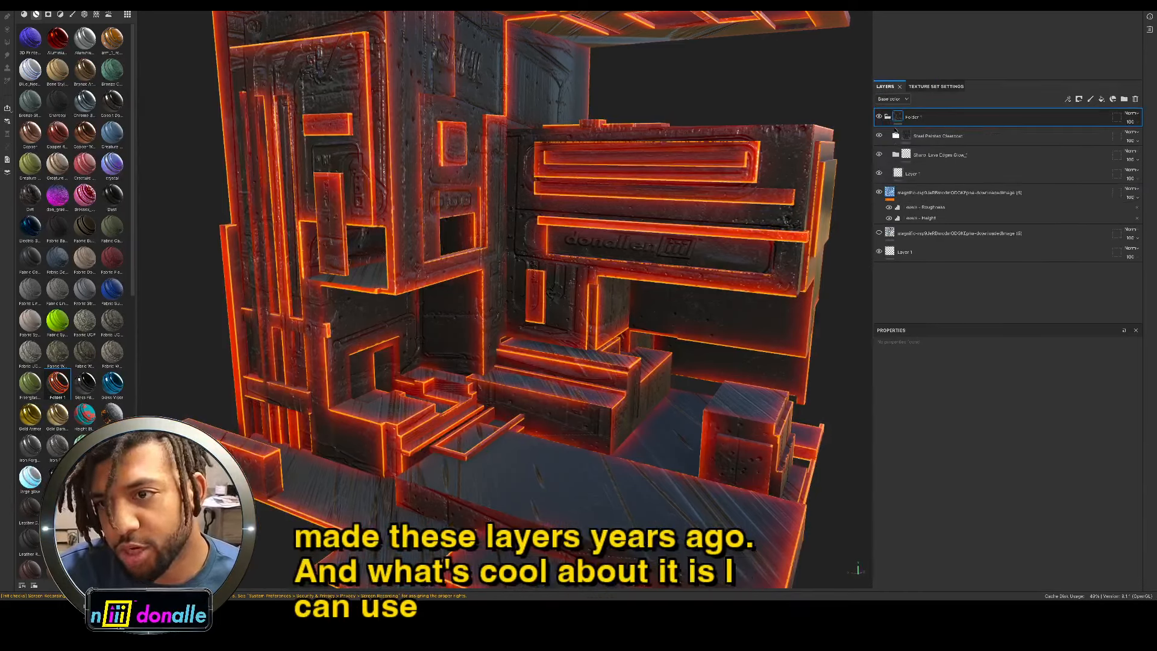
{"action": "left_click", "coordinate": [880, 136]}
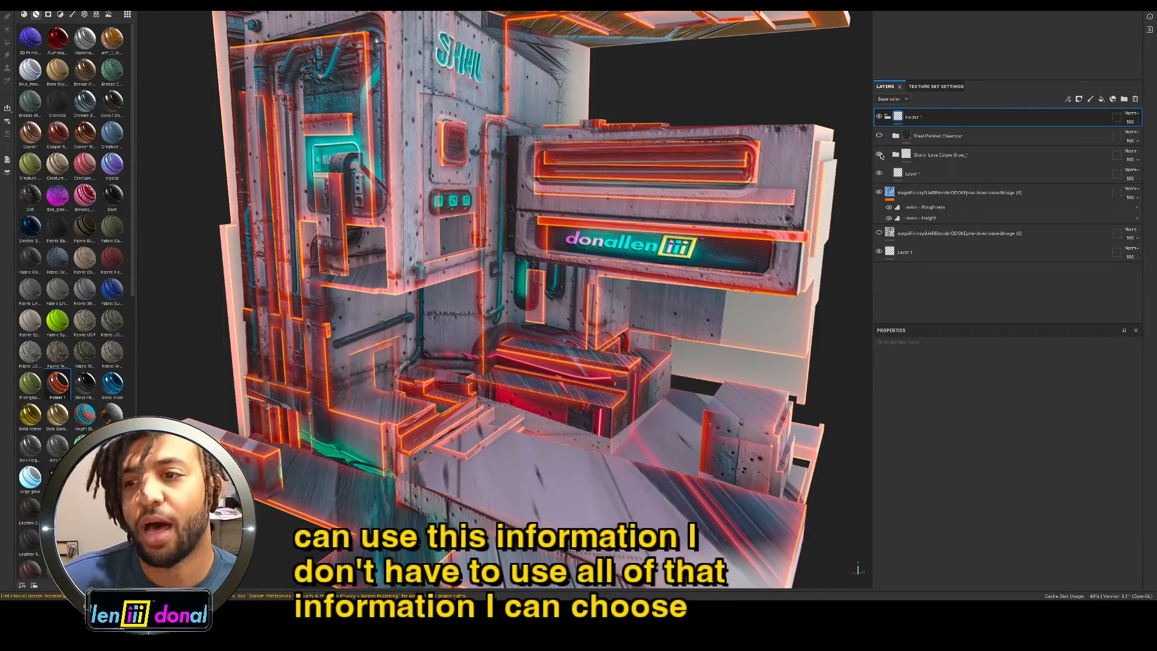
{"action": "left_click", "coordinate": [879, 155]}
{"action": "left_click", "coordinate": [879, 155]}
{"action": "left_click", "coordinate": [879, 154]}
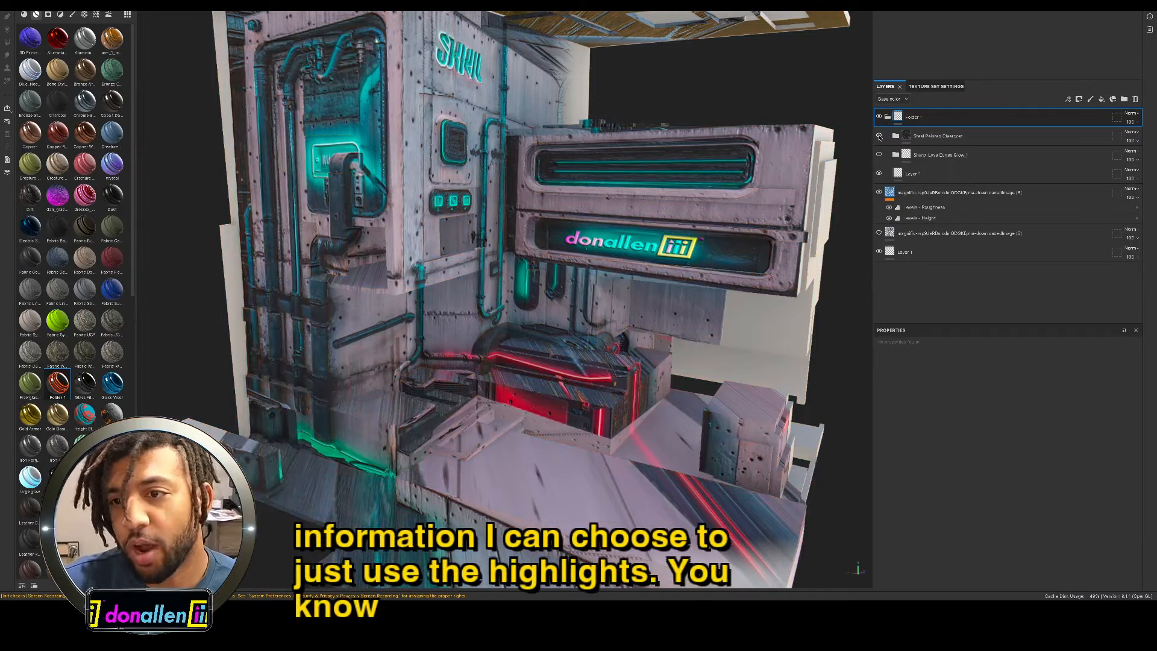
{"action": "left_click", "coordinate": [879, 136]}
{"action": "left_click", "coordinate": [880, 136]}
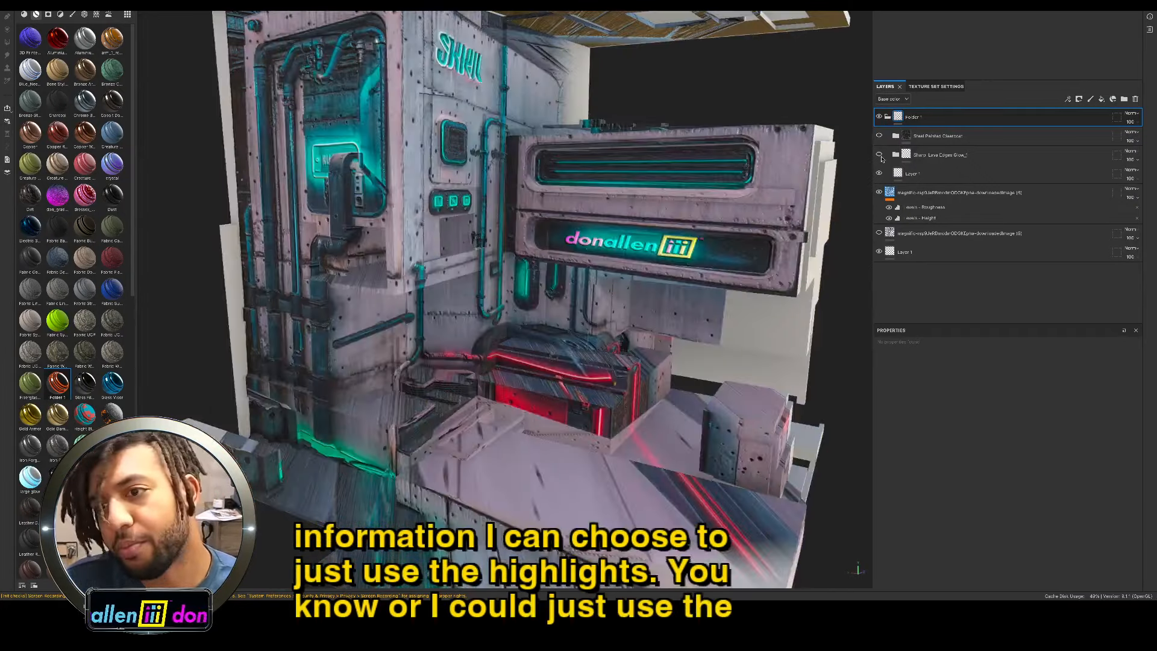
{"action": "left_click", "coordinate": [880, 155]}
{"action": "left_click_drag", "start_coordinate": [792, 181], "coordinate": [574, 239], "text": "alt"}
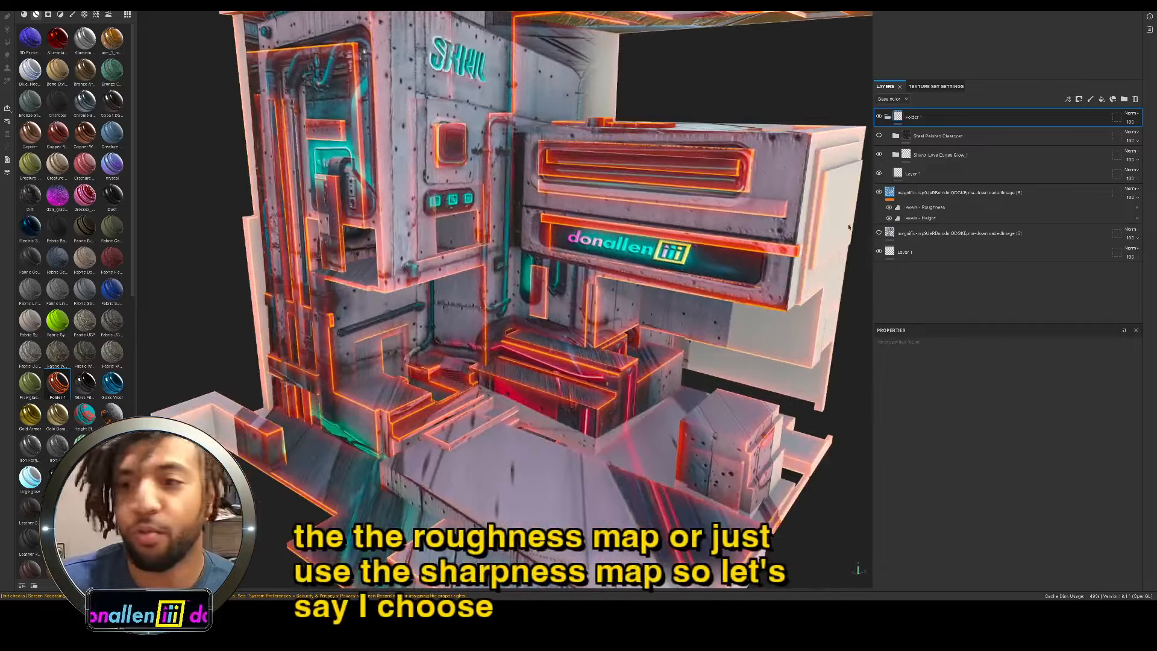
Step: Expand the lava edge glow group and hide its two fill layer copies, leaving only the top fill layer's edge lines visible
{"action": "left_click", "coordinate": [880, 192]}
{"action": "left_click", "coordinate": [879, 192]}
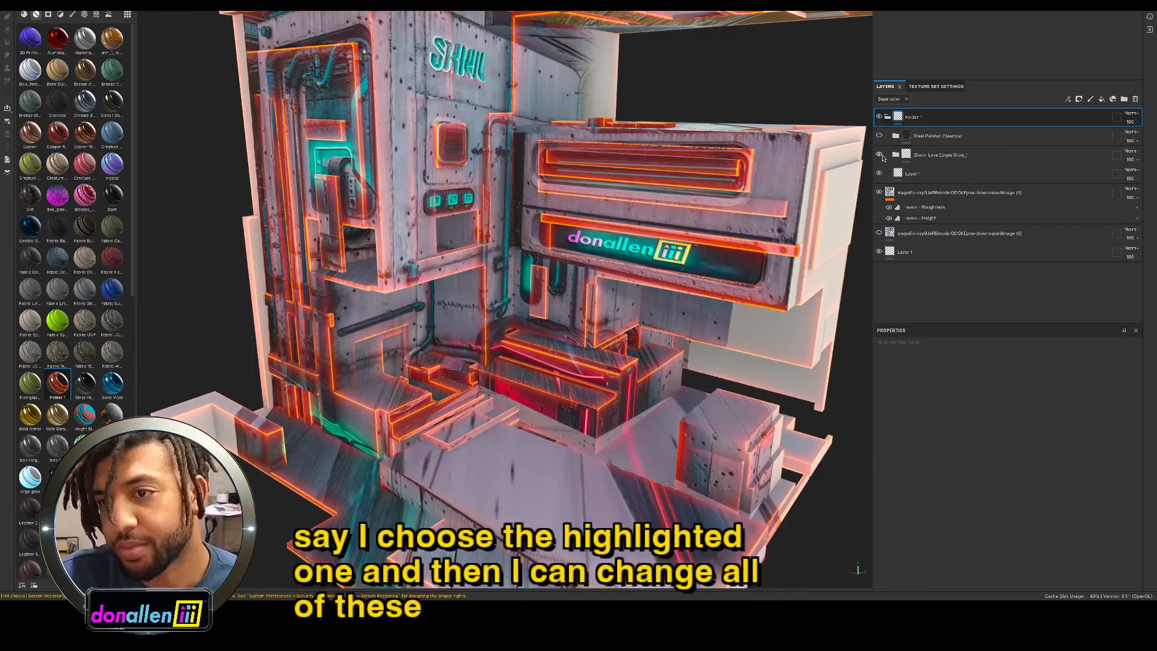
{"action": "left_click", "coordinate": [896, 155]}
{"action": "left_click", "coordinate": [879, 173]}
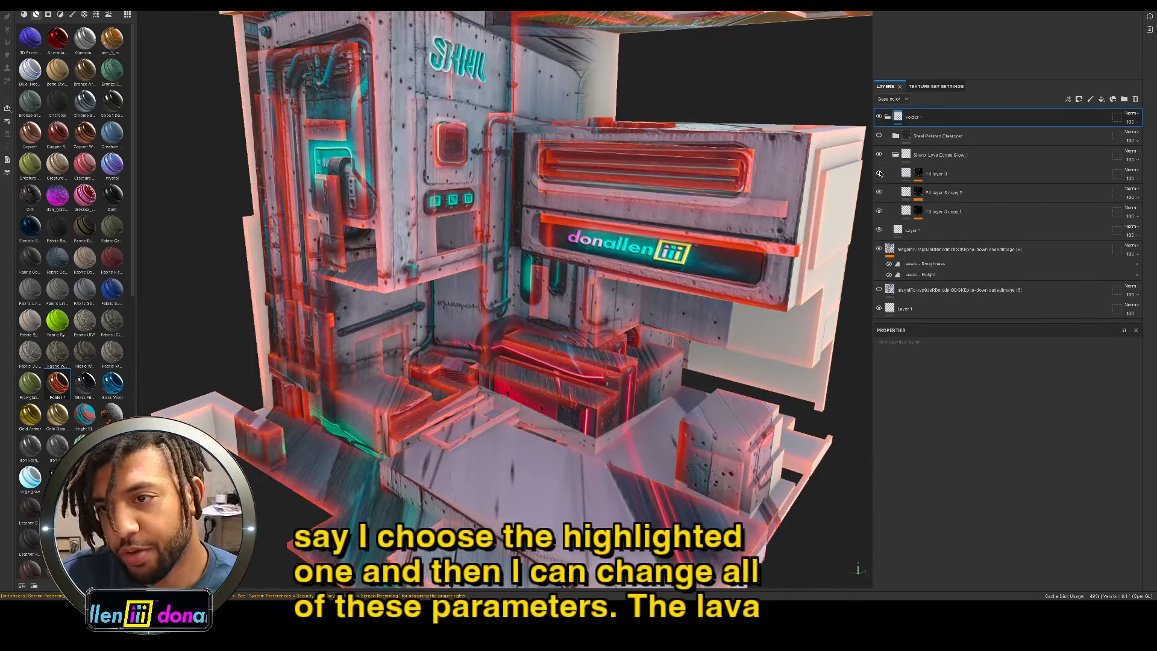
{"action": "left_click", "coordinate": [880, 173]}
{"action": "left_click", "coordinate": [879, 192]}
{"action": "left_click", "coordinate": [879, 210]}
{"action": "left_click", "coordinate": [880, 173]}
{"action": "left_click", "coordinate": [880, 173]}
{"action": "left_click", "coordinate": [880, 173]}
{"action": "left_click", "coordinate": [880, 173]}
Step: Set the top glow fill layer's emissive color to a neon turquoise sampled from the building's sign panel
{"action": "left_click", "coordinate": [912, 174]}
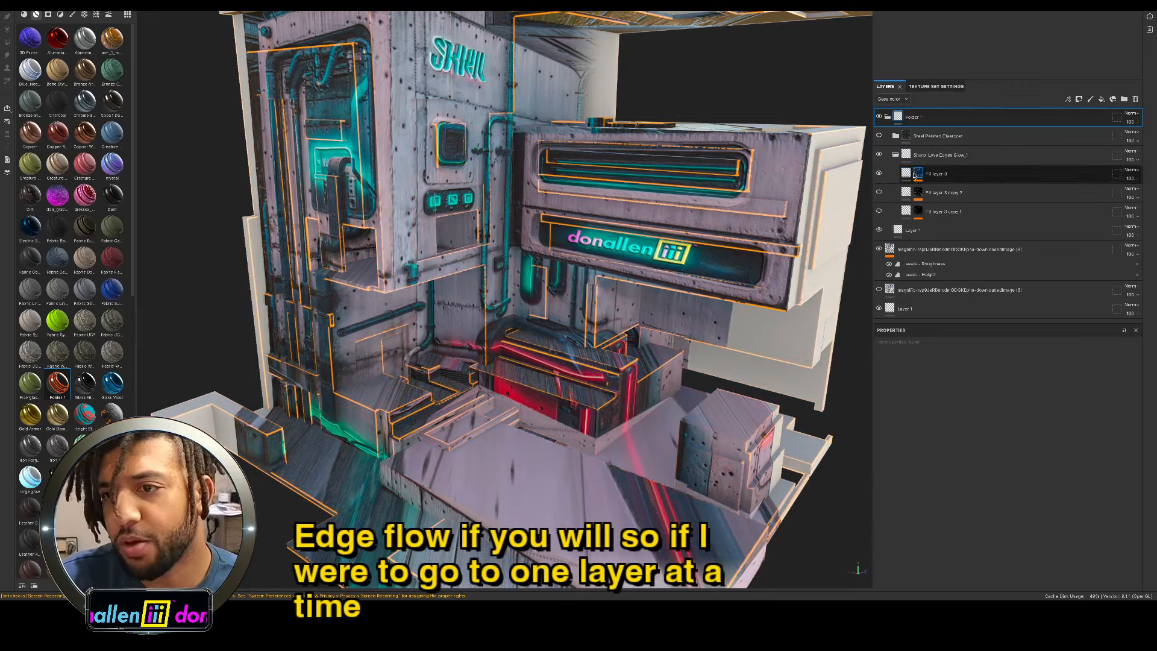
{"action": "left_click", "coordinate": [907, 175]}
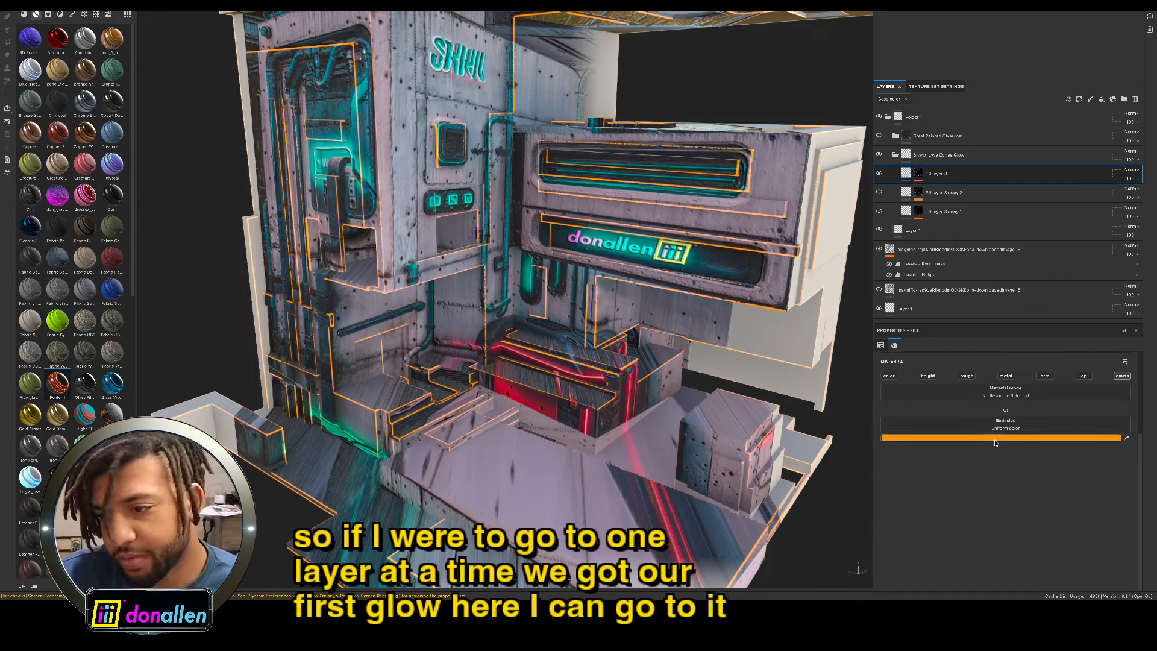
{"action": "left_click", "coordinate": [1113, 438]}
{"action": "left_click", "coordinate": [1126, 438]}
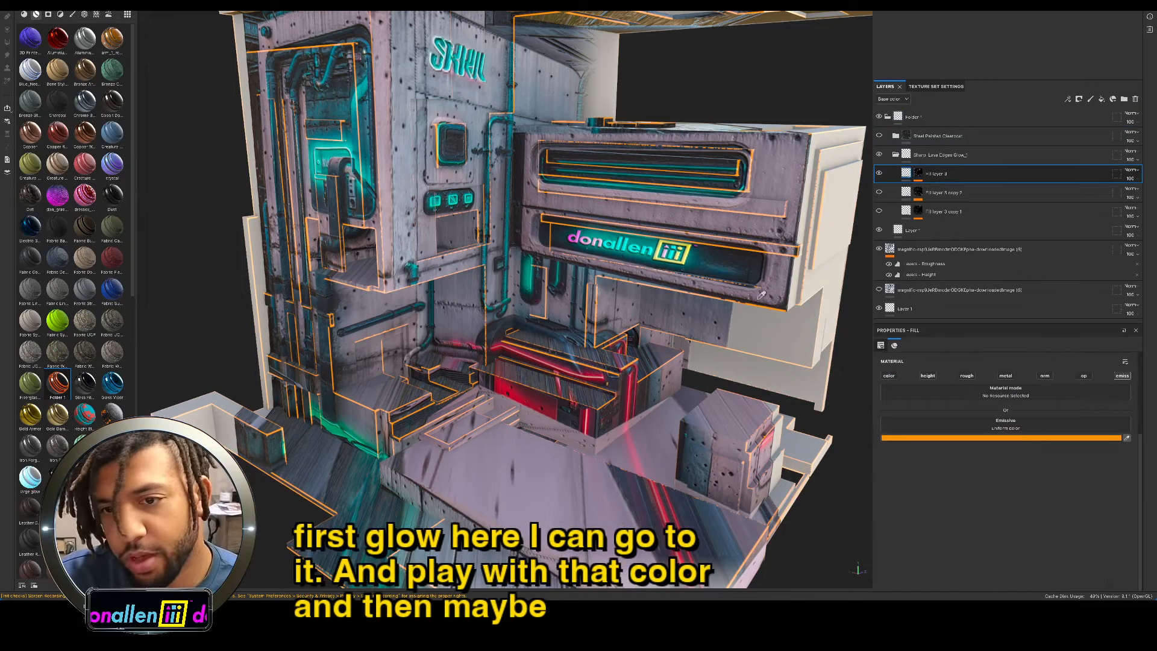
{"action": "left_click", "coordinate": [624, 241]}
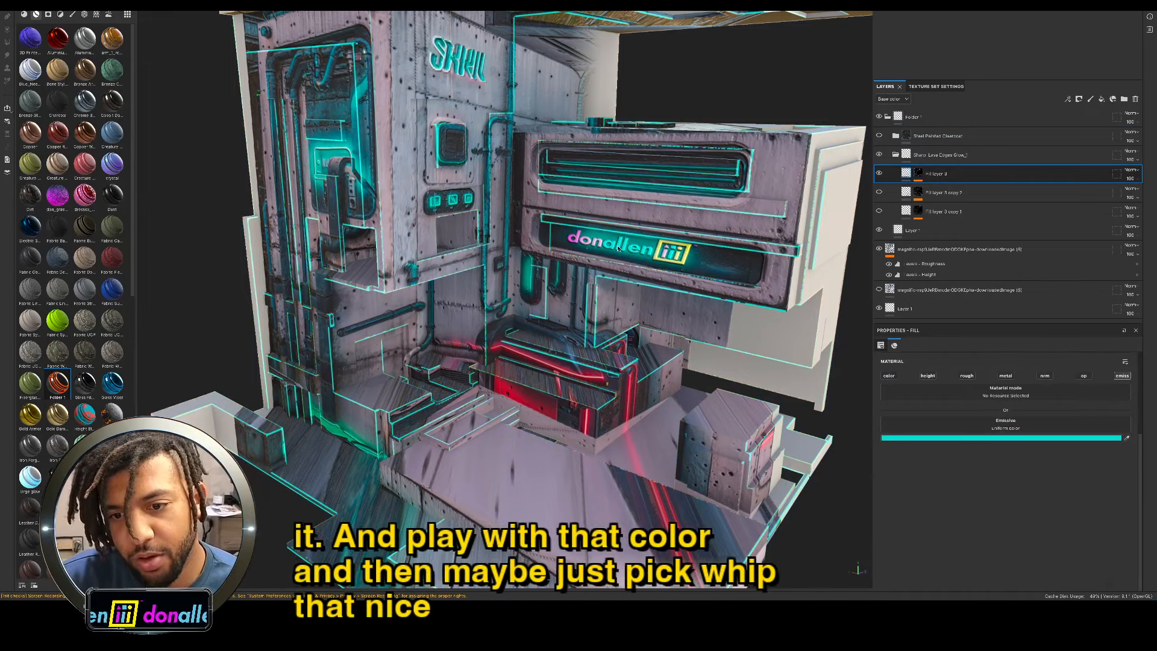
Step: Show the middle glow fill layer again and change its emissive color to a bright blue
{"action": "left_click", "coordinate": [879, 191]}
{"action": "left_click", "coordinate": [914, 193]}
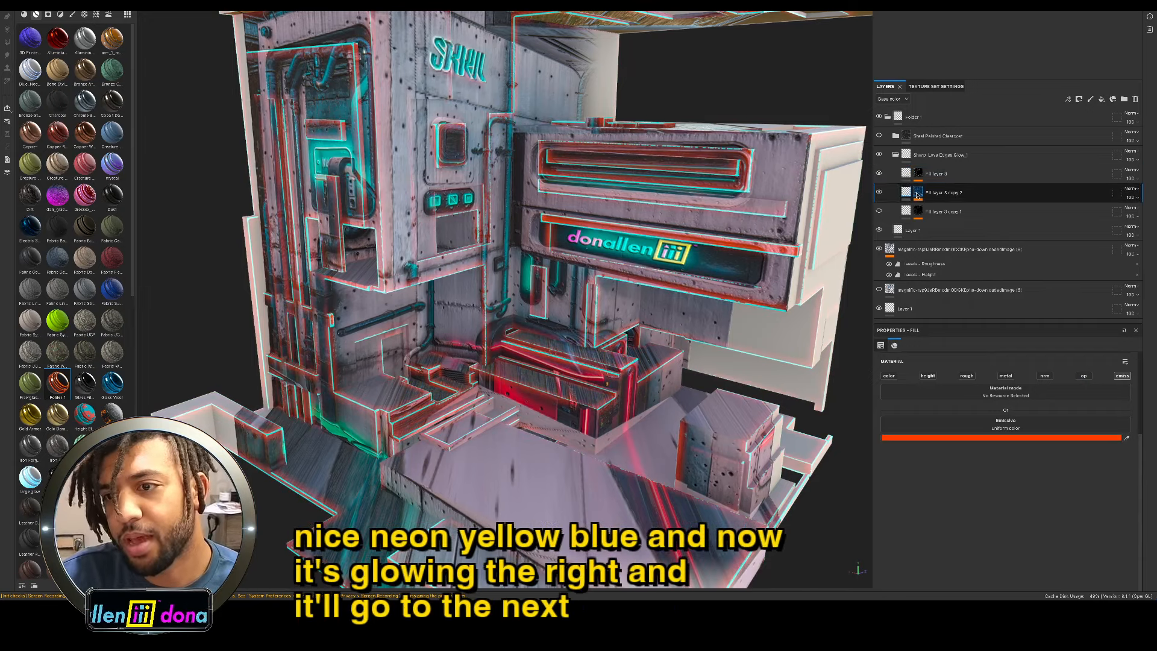
{"action": "left_click", "coordinate": [905, 192]}
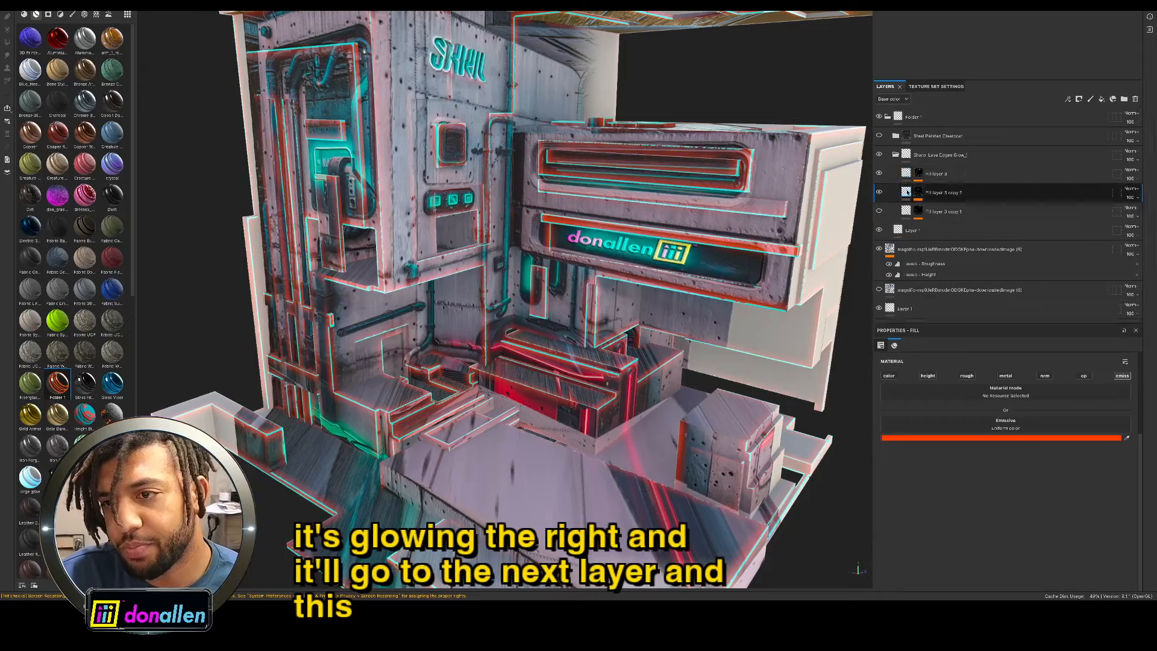
{"action": "left_click", "coordinate": [1009, 439]}
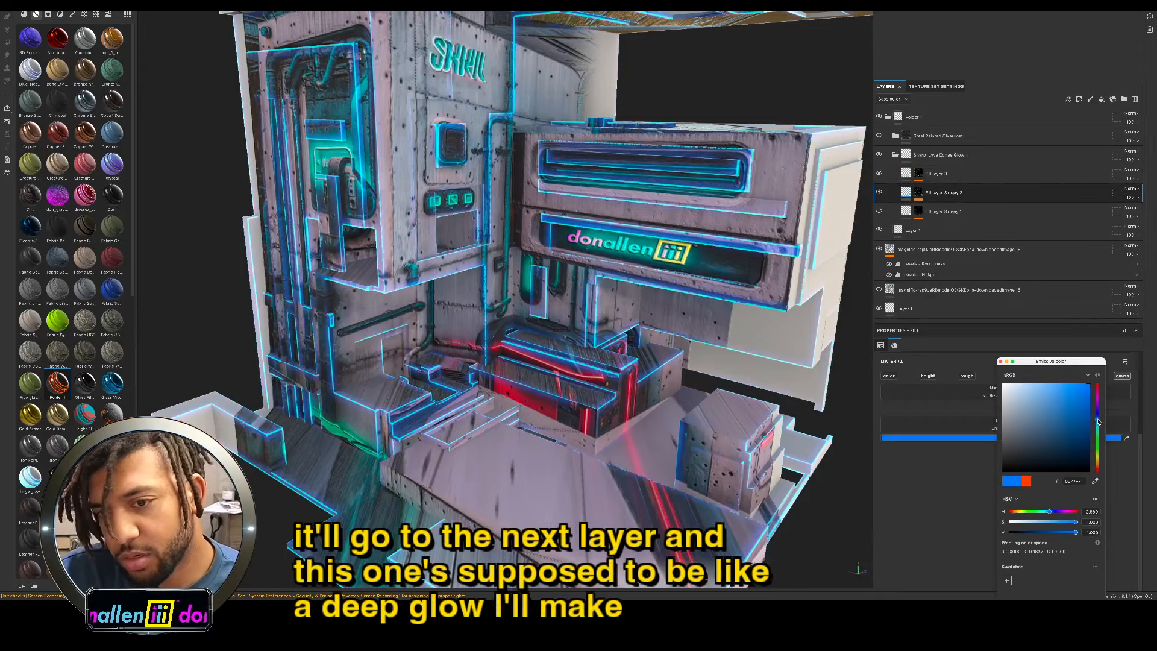
Step: Show the bottom glow fill layer again and change its emissive color to a bright blue
{"action": "left_click", "coordinate": [908, 212]}
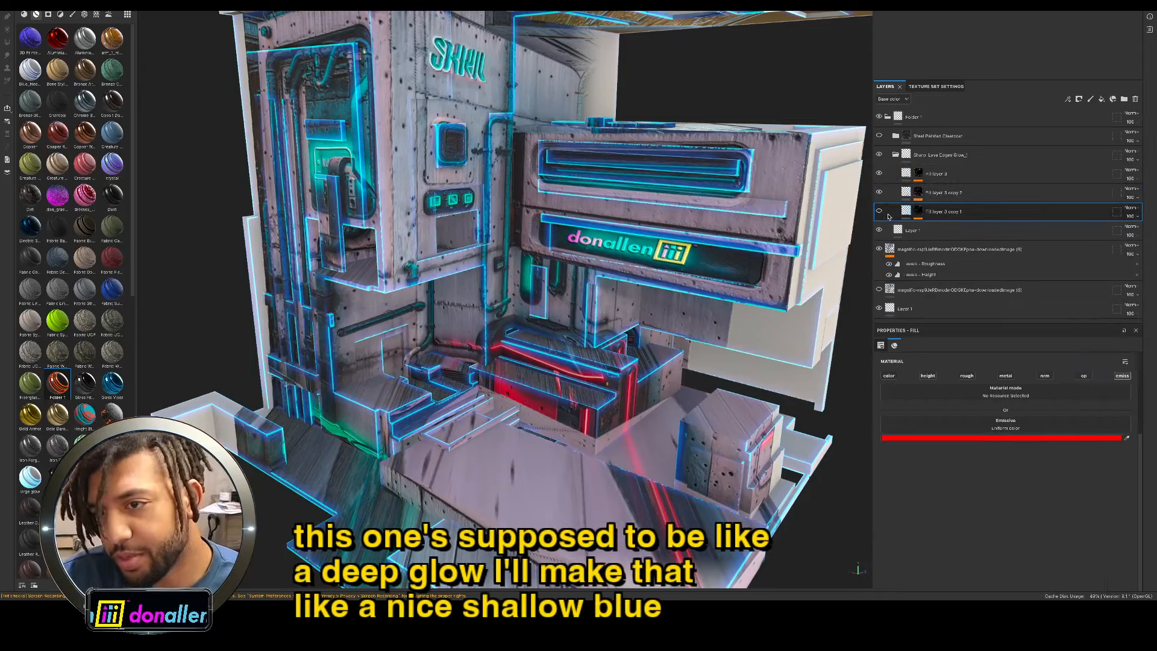
{"action": "left_click", "coordinate": [988, 438]}
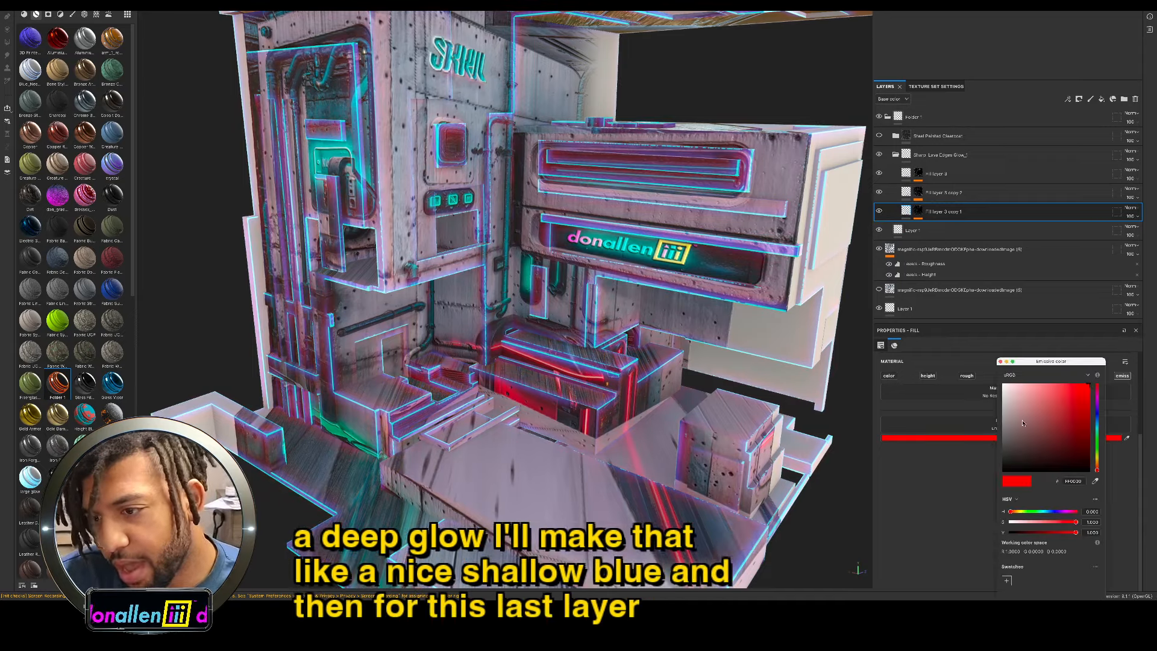
{"action": "left_click", "coordinate": [1099, 418]}
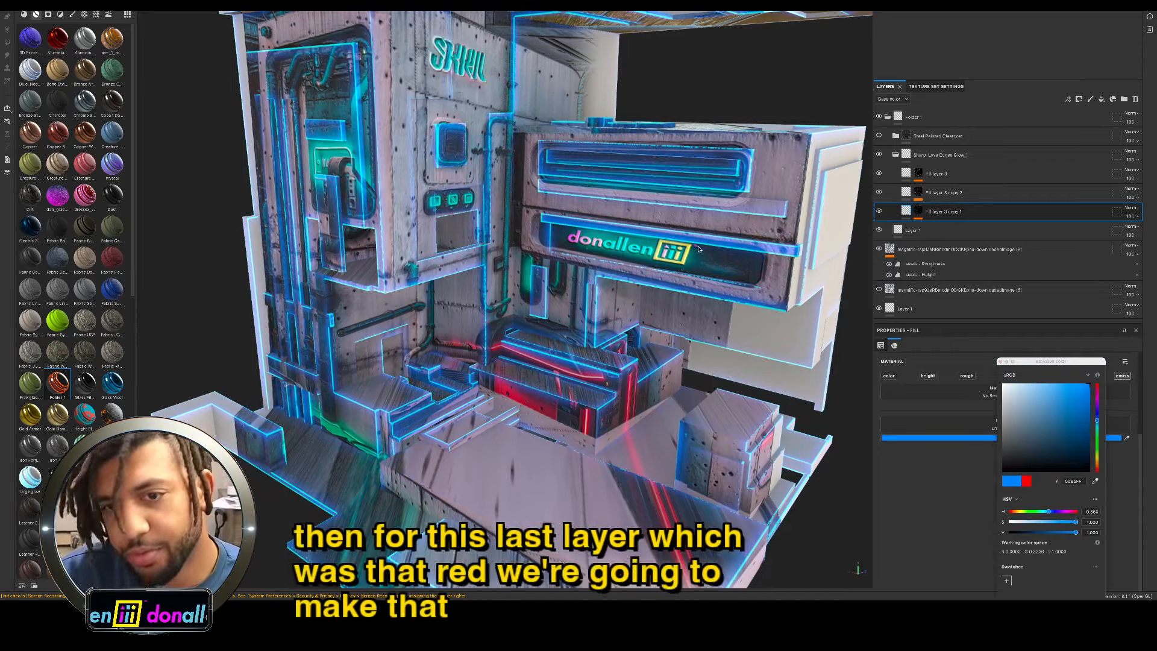
Step: Inspect the blue edge glow on the whole building and compare it with and without Folder 1
{"action": "right_click_drag", "start_coordinate": [689, 277], "coordinate": [669, 265], "text": "alt"}
{"action": "left_click_drag", "start_coordinate": [668, 266], "coordinate": [508, 229], "text": "alt"}
{"action": "right_click_drag", "start_coordinate": [508, 230], "coordinate": [521, 224], "text": "alt"}
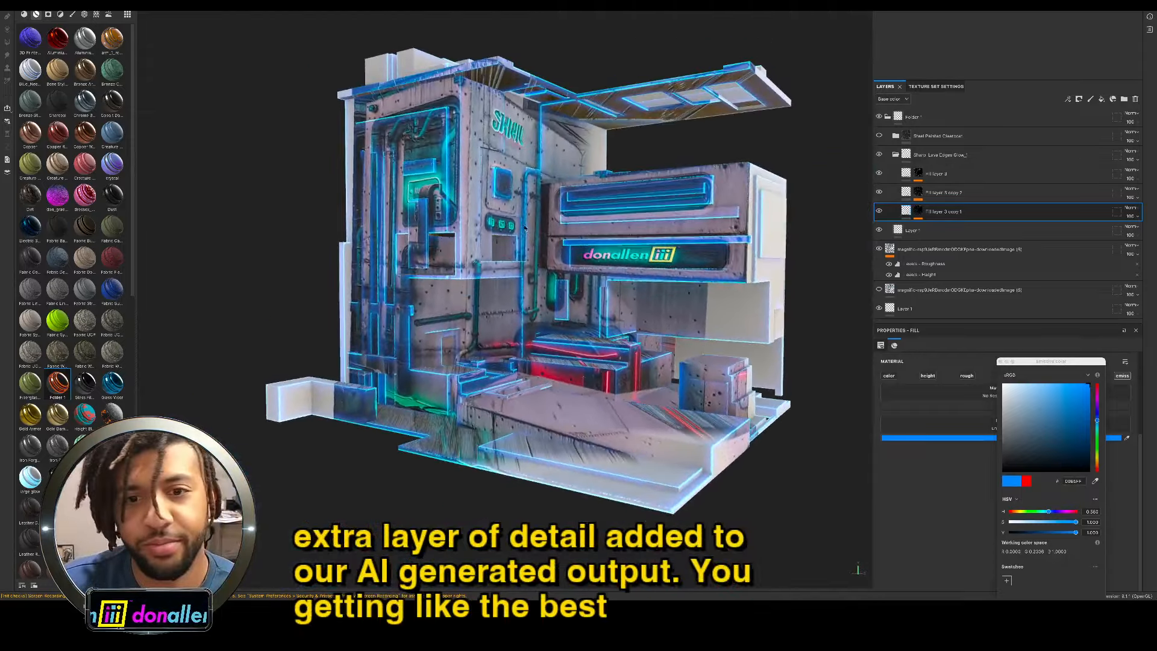
{"action": "middle_click_drag", "start_coordinate": [521, 224], "coordinate": [485, 276], "text": "alt"}
{"action": "mouse_move", "coordinate": [485, 276]}
{"action": "left_mouse_down", "text": "alt"}
{"action": "mouse_move", "coordinate": [463, 339]}
{"action": "mouse_move", "coordinate": [468, 279]}
{"action": "left_mouse_up", "text": "alt"}
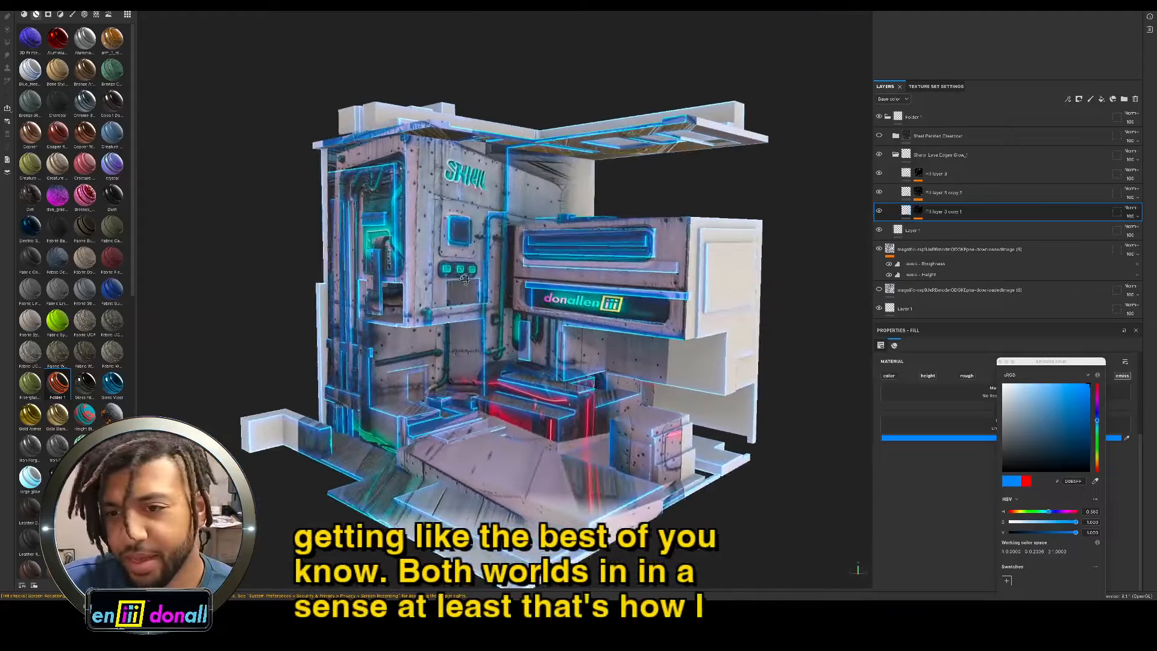
{"action": "left_click", "coordinate": [884, 118]}
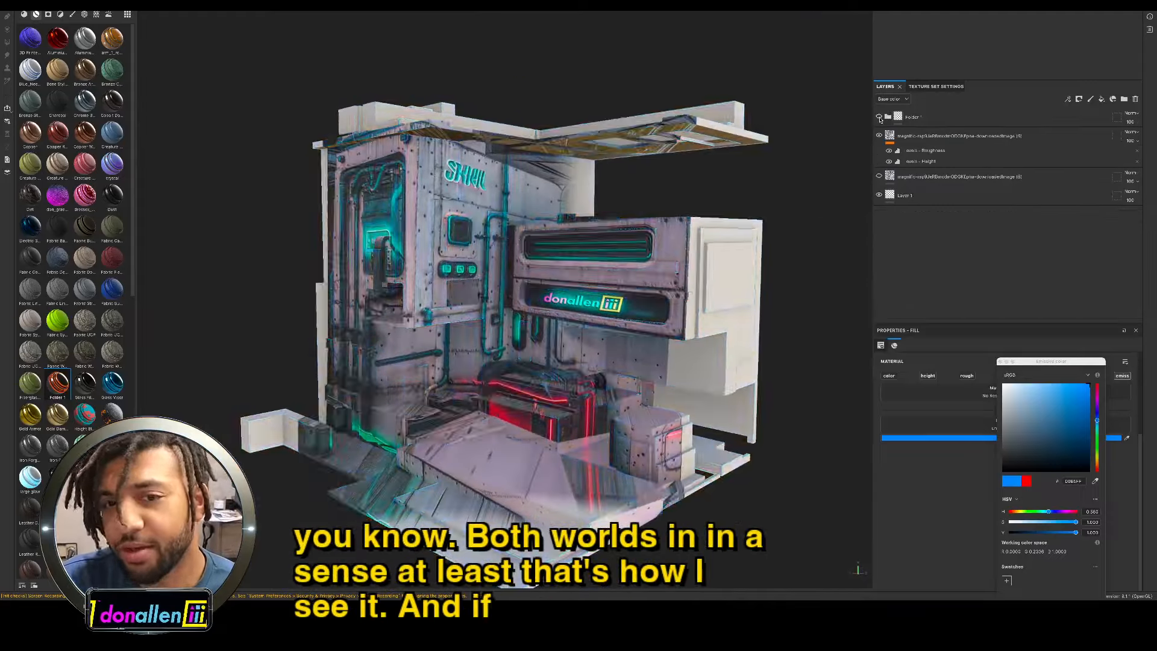
{"action": "left_click", "coordinate": [880, 119]}
Step: Add a black mask to Folder 1 and paint the blue glow back along the edge of the tower's door recess
{"action": "right_click", "coordinate": [968, 119]}
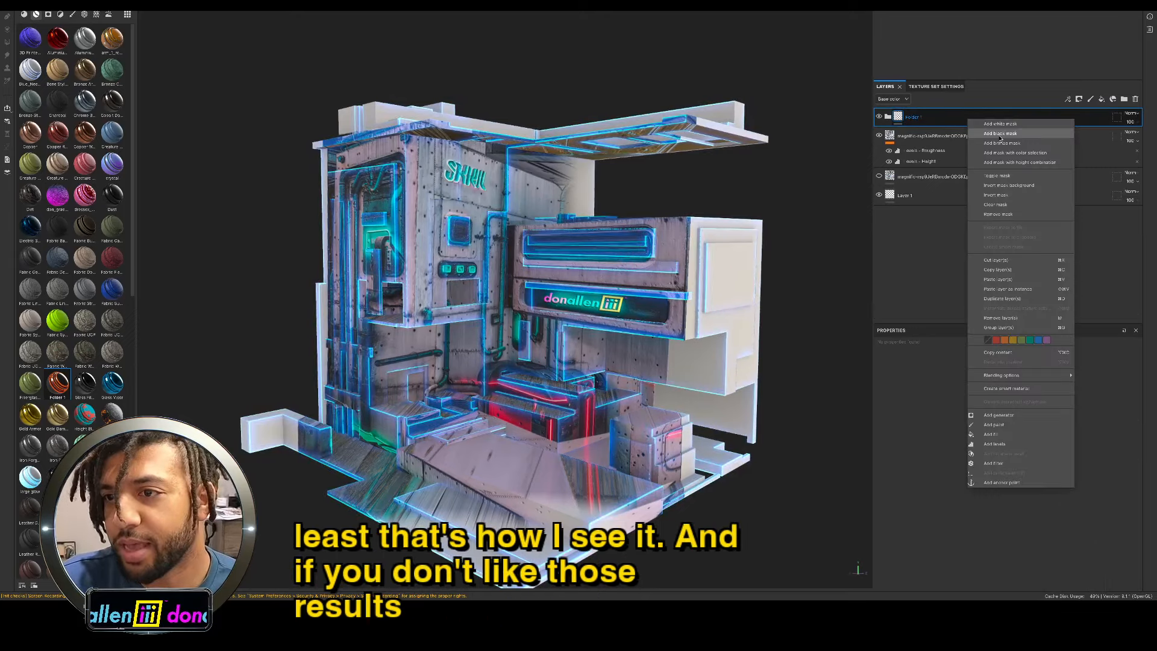
{"action": "left_click", "coordinate": [1005, 134]}
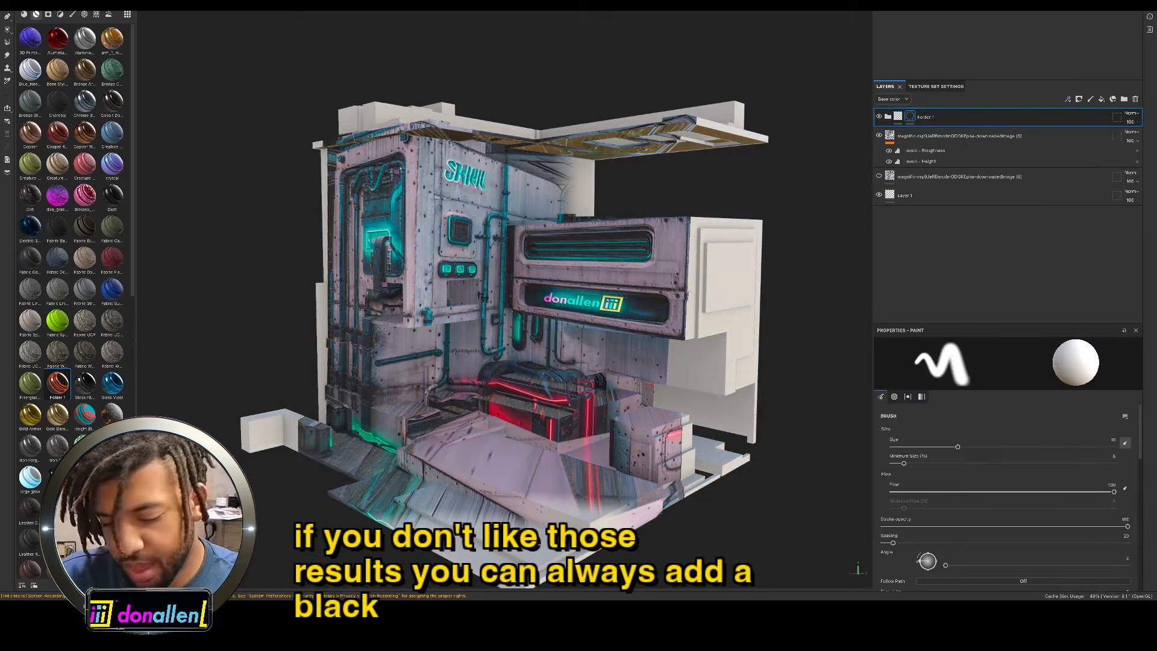
{"action": "left_click_drag", "start_coordinate": [416, 298], "coordinate": [465, 280], "text": "alt"}
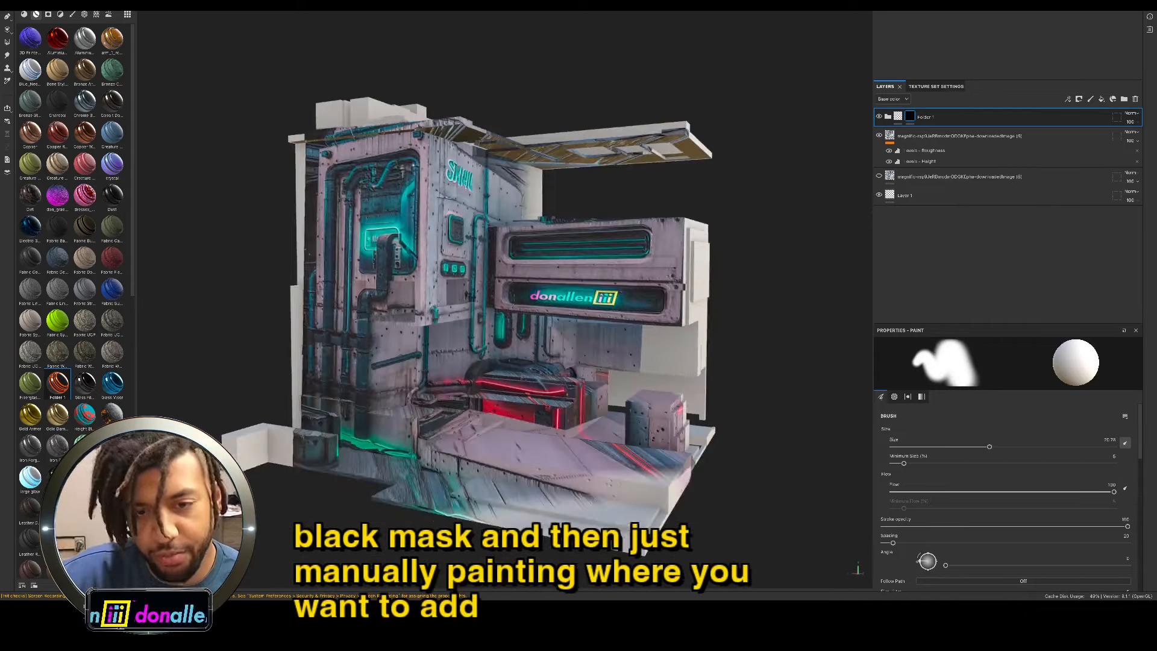
{"action": "right_click_drag", "start_coordinate": [562, 275], "coordinate": [748, 241], "text": "alt"}
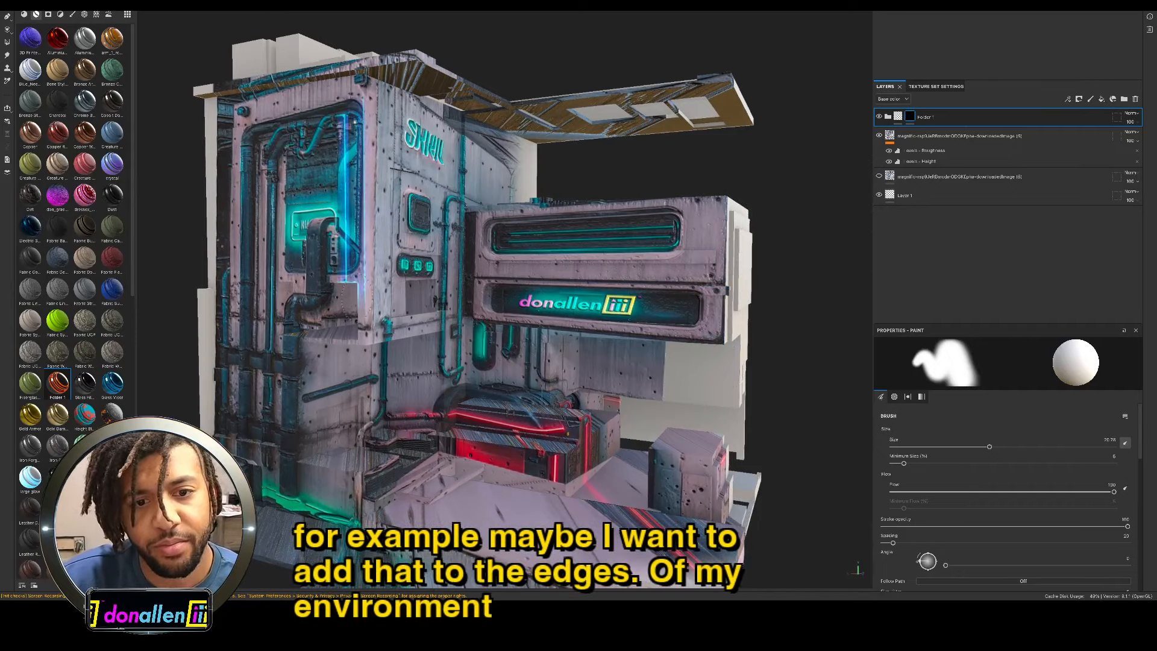
Step: Paint the glow into the mask on the tower's lower edge and the small square window beside the door recess
{"action": "left_click_drag", "start_coordinate": [421, 312], "coordinate": [331, 292], "text": "alt"}
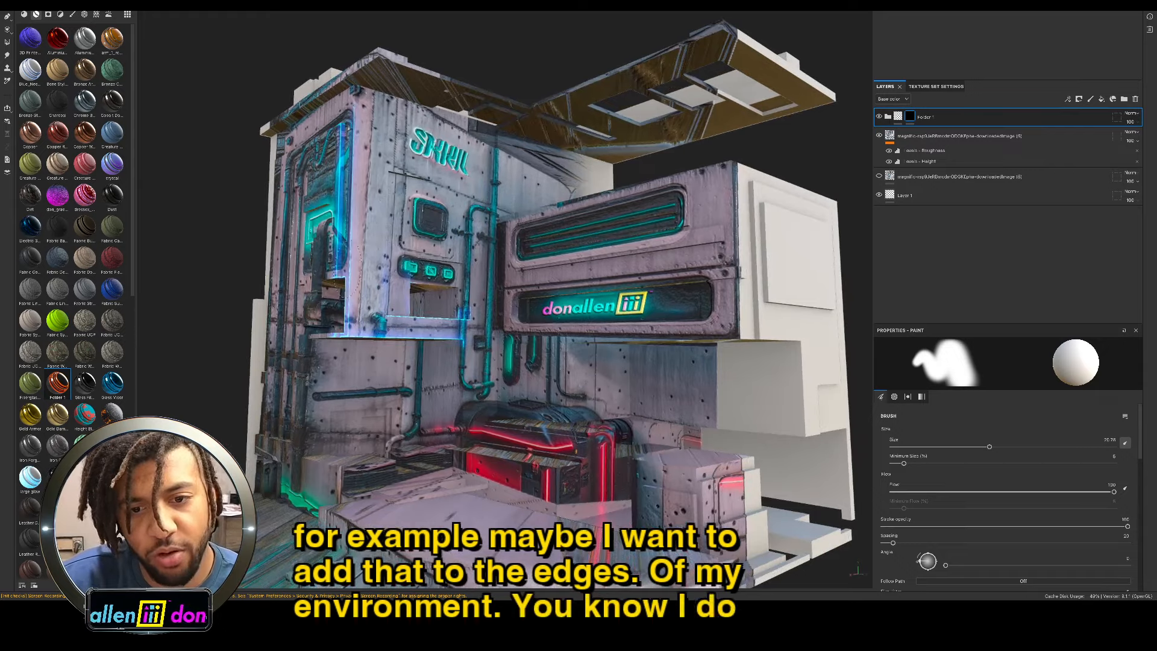
{"action": "scroll", "coordinate": [430, 204], "scroll_direction": "up", "scroll_amount": 5}
{"action": "left_click_drag", "start_coordinate": [419, 212], "coordinate": [426, 227]}
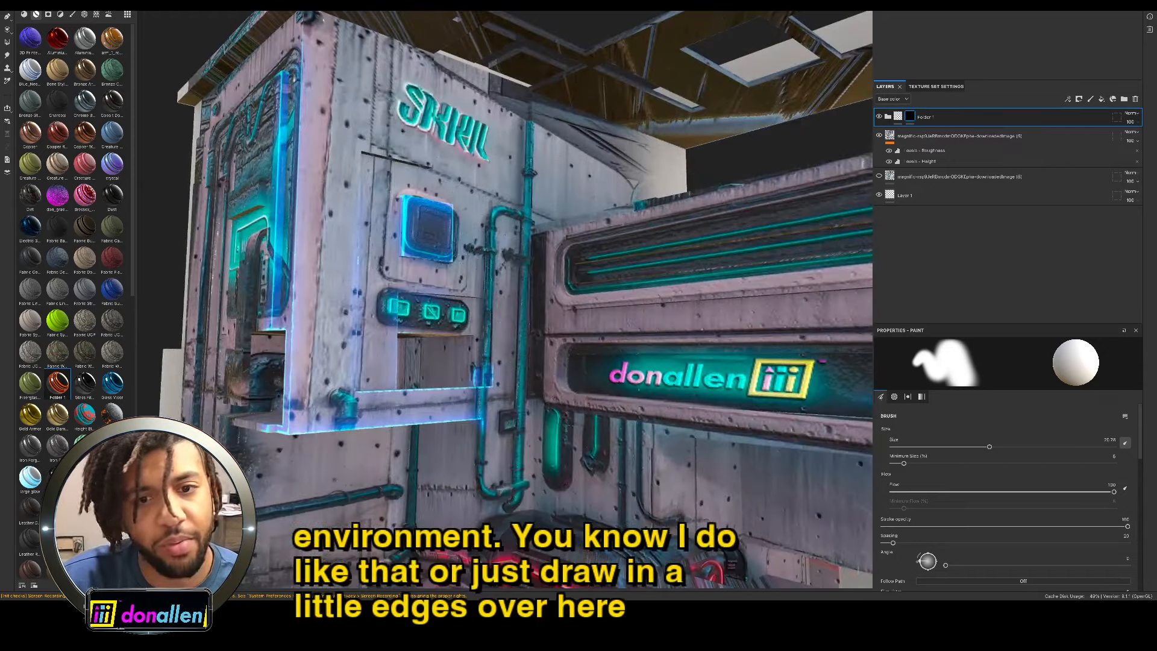
{"action": "scroll", "coordinate": [482, 373], "scroll_direction": "down", "scroll_amount": 3}
{"action": "left_click_drag", "start_coordinate": [482, 374], "coordinate": [545, 416], "text": "alt"}
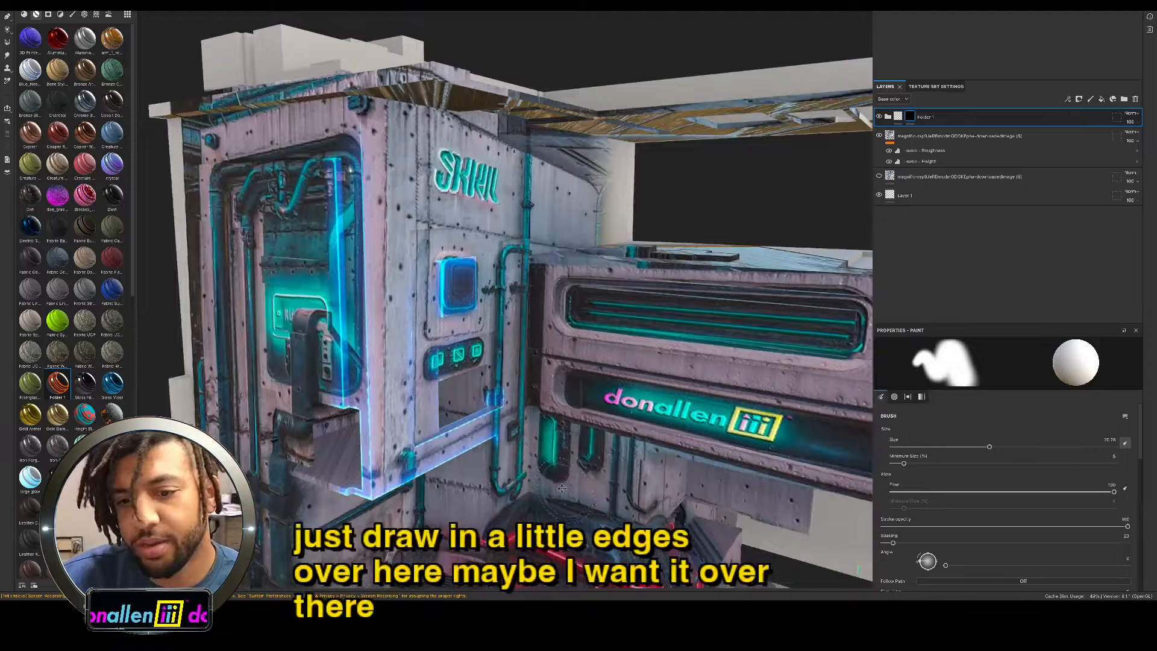
Step: Paint the glow onto the red-lit bench and the crate, try it on the steps beside them, and undo that last stroke
{"action": "middle_click_drag", "start_coordinate": [545, 416], "coordinate": [467, 201], "text": "alt"}
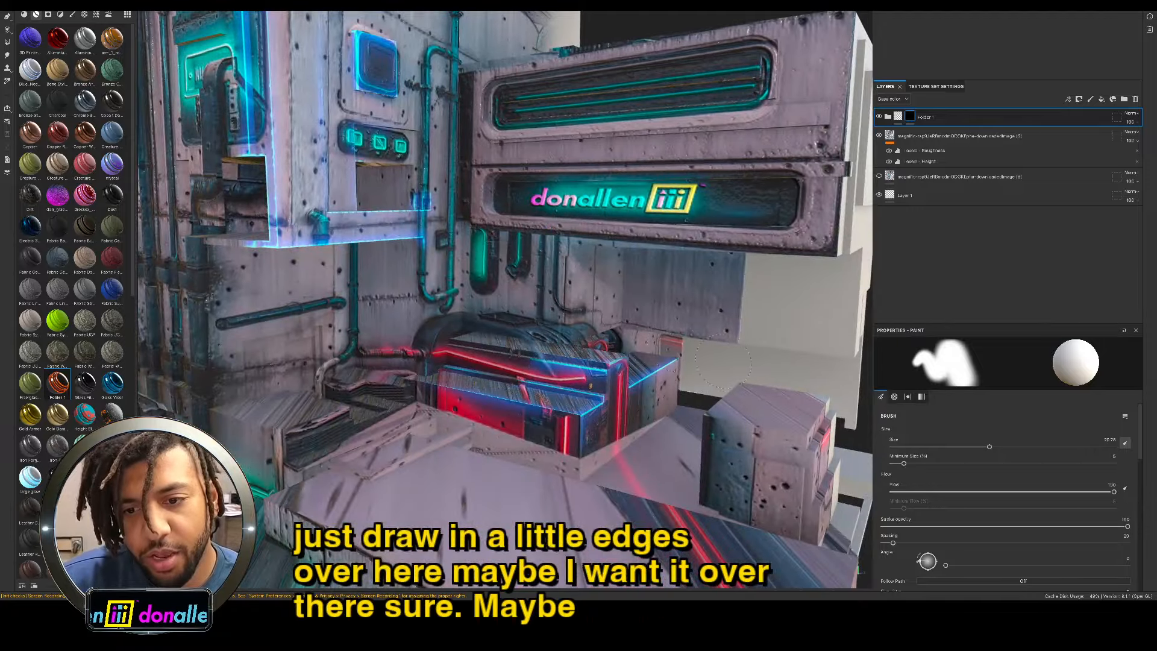
{"action": "left_click_drag", "start_coordinate": [723, 363], "coordinate": [642, 341]}
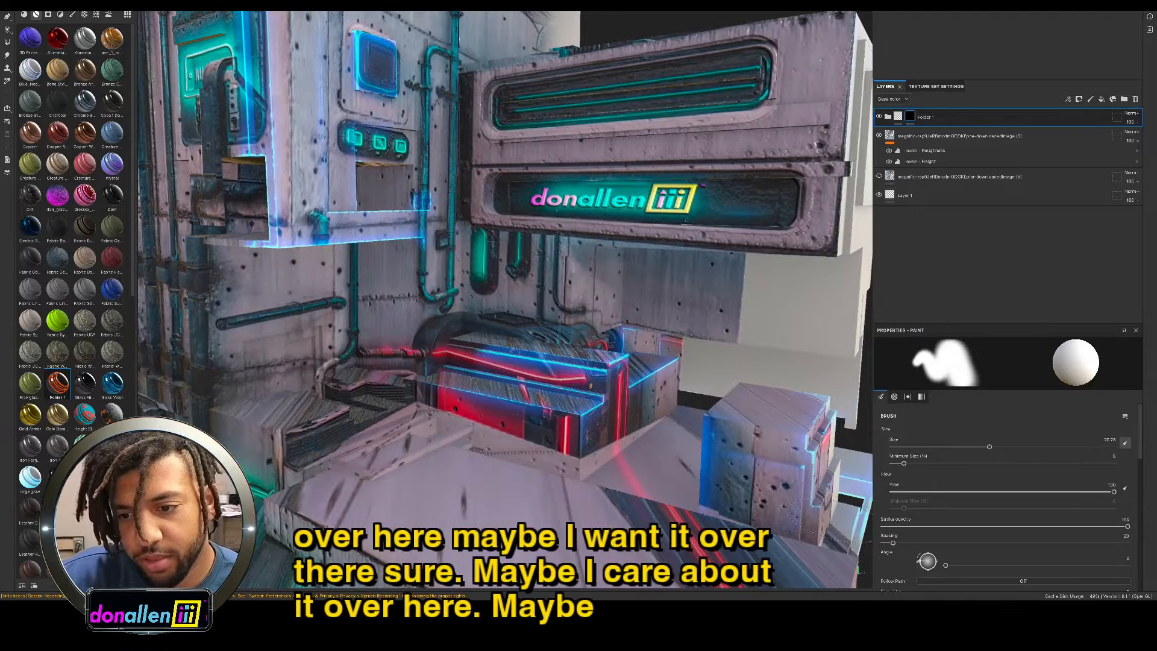
{"action": "left_click_drag", "start_coordinate": [272, 459], "coordinate": [412, 404]}
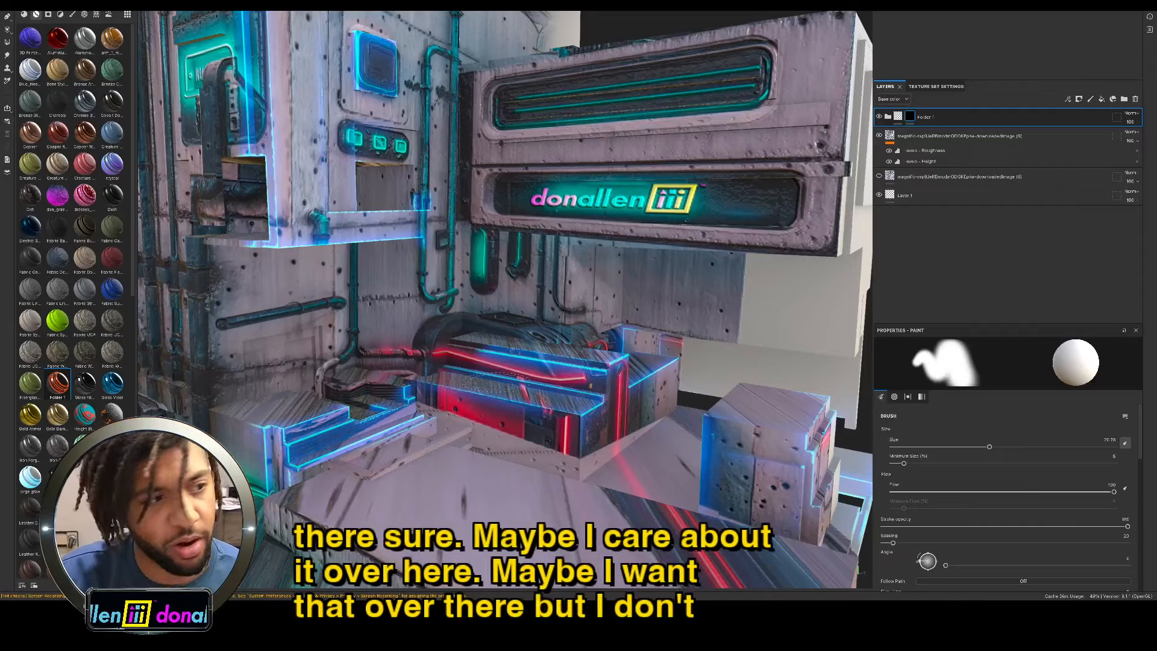
{"action": "key", "text": "ctrl+z"}
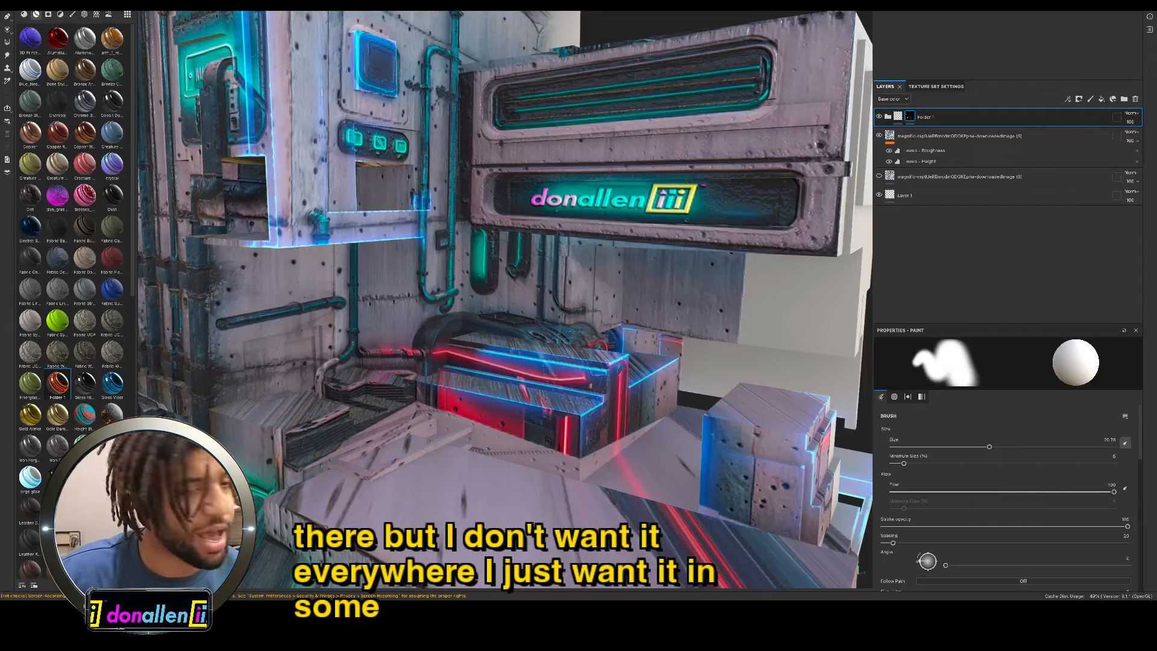
Step: Hide Folder 1 and examine the projected texture's relief from several angles under rotated environment lighting
{"action": "scroll", "coordinate": [424, 370], "scroll_direction": "down", "scroll_amount": 3}
{"action": "left_click_drag", "start_coordinate": [446, 374], "coordinate": [430, 309], "text": "alt"}
{"action": "middle_click_drag", "start_coordinate": [430, 310], "coordinate": [472, 339], "text": "alt"}
{"action": "scroll", "coordinate": [470, 319], "scroll_direction": "down", "scroll_amount": 3}
{"action": "left_click_drag", "start_coordinate": [472, 339], "coordinate": [369, 300], "text": "alt"}
{"action": "right_click_drag", "start_coordinate": [369, 300], "coordinate": [480, 260], "text": "shift"}
{"action": "left_click_drag", "start_coordinate": [481, 263], "coordinate": [534, 266], "text": "alt"}
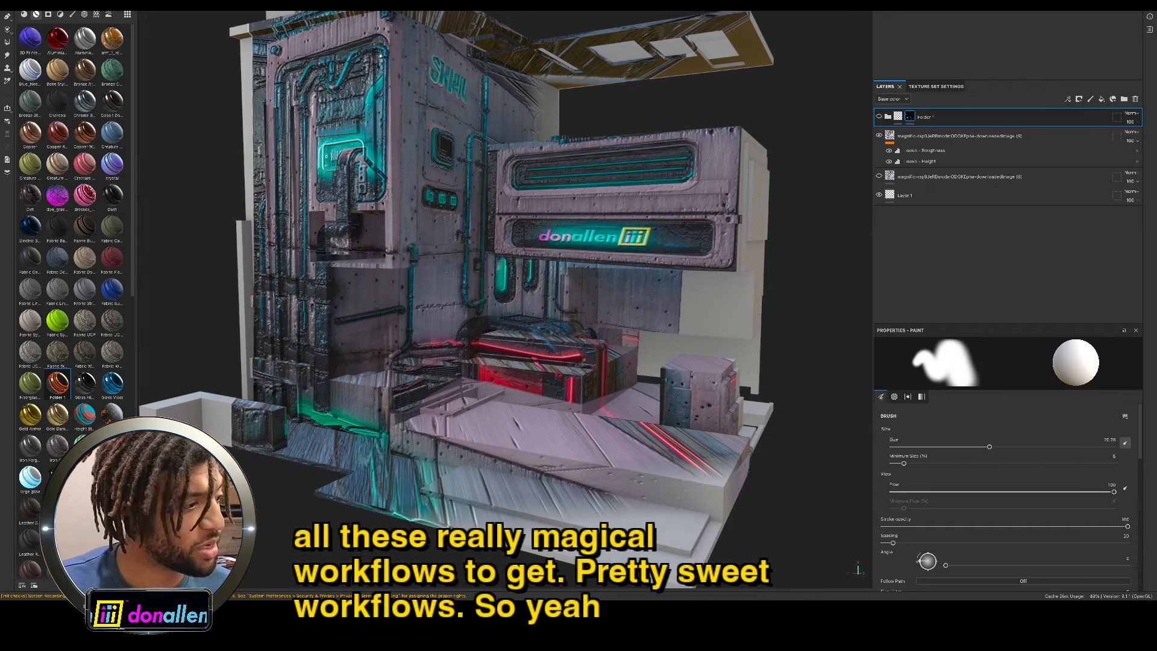
{"action": "left_click_drag", "start_coordinate": [392, 270], "coordinate": [361, 278], "text": "alt"}
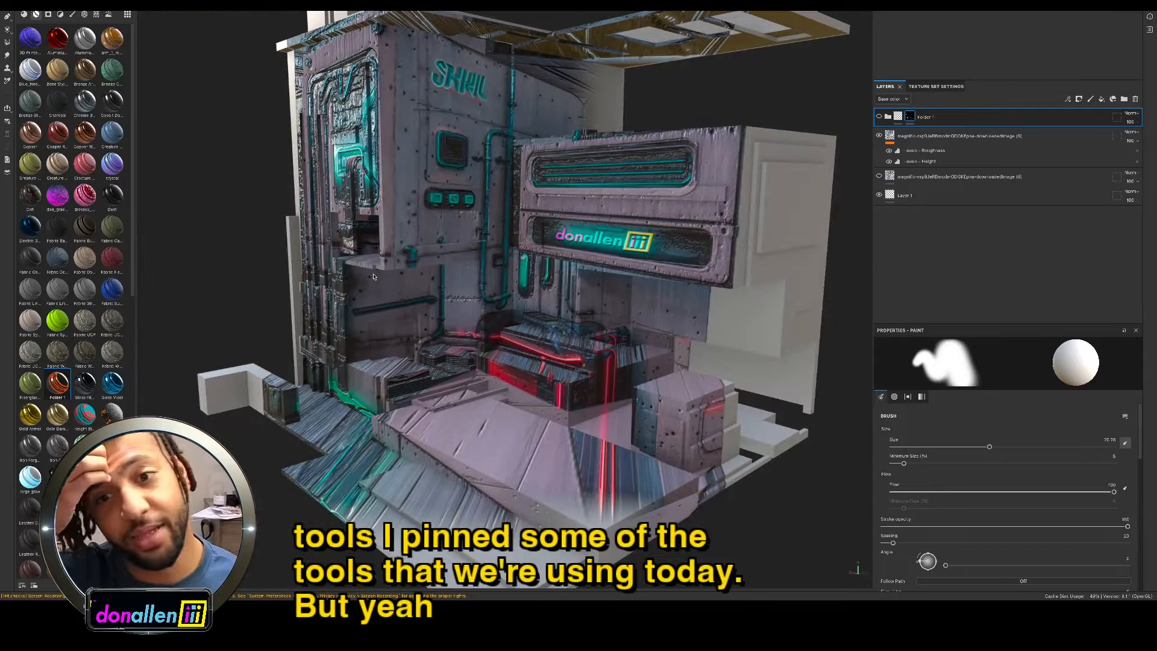
{"action": "right_click_drag", "start_coordinate": [643, 149], "coordinate": [561, 142], "text": "shift"}
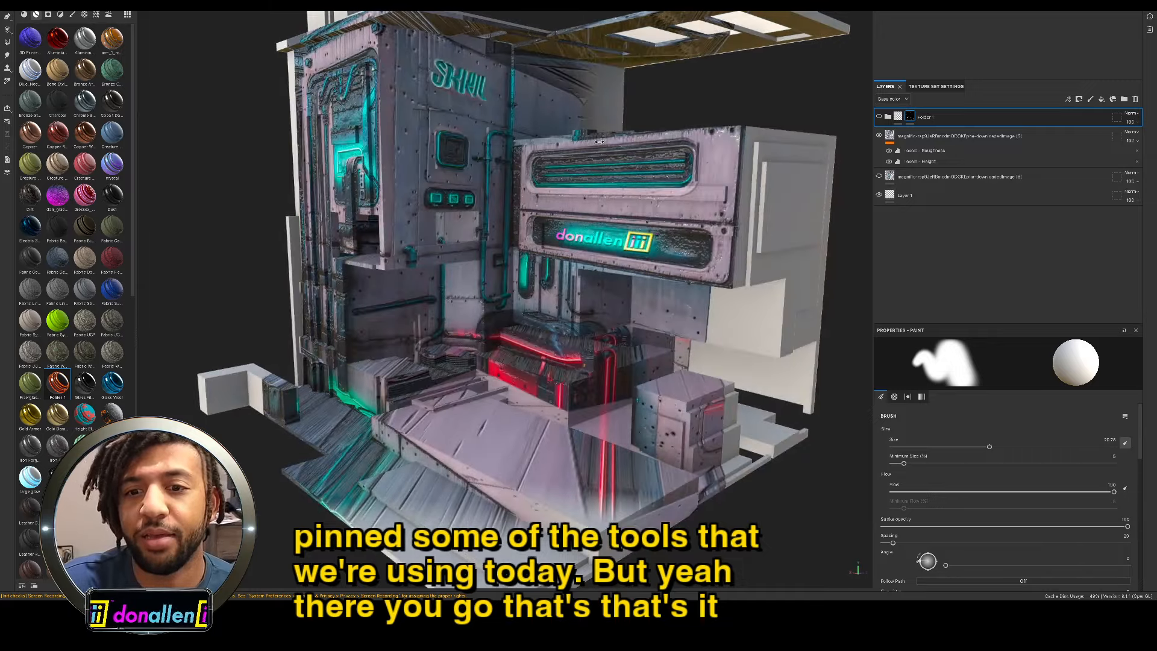
{"action": "left_click_drag", "start_coordinate": [530, 145], "coordinate": [507, 144], "text": "alt"}
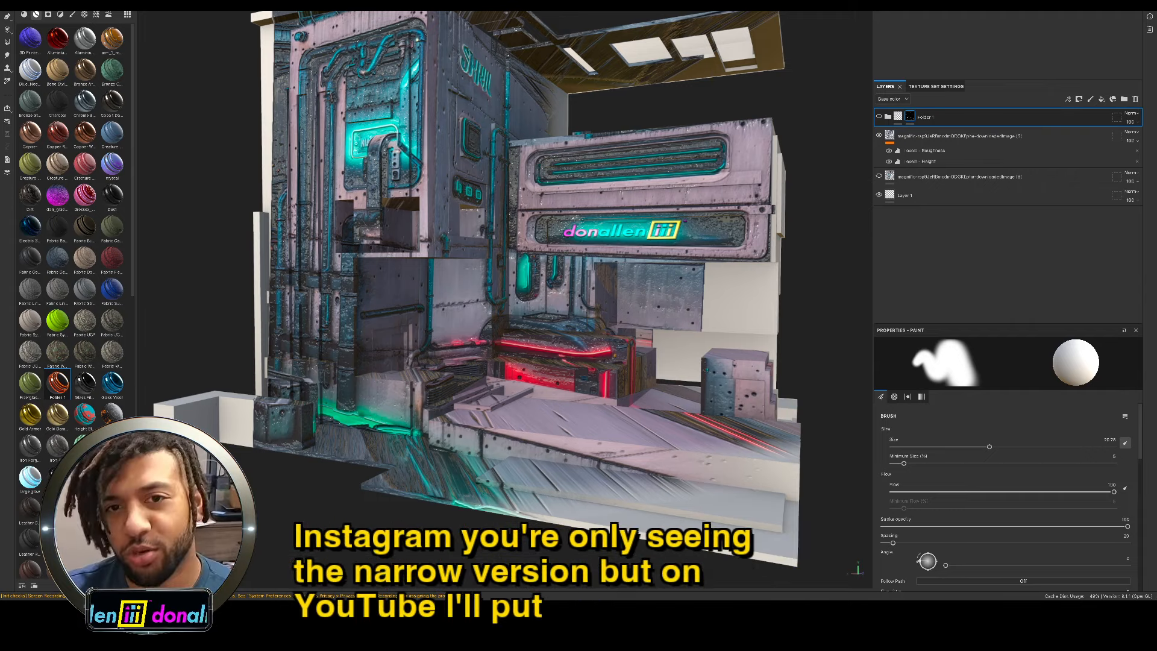
Step: Switch to the LeiaPix depth animation in the browser to view it, and return to Substance 3D Painter
{"action": "key", "text": "ctrl+Up"}
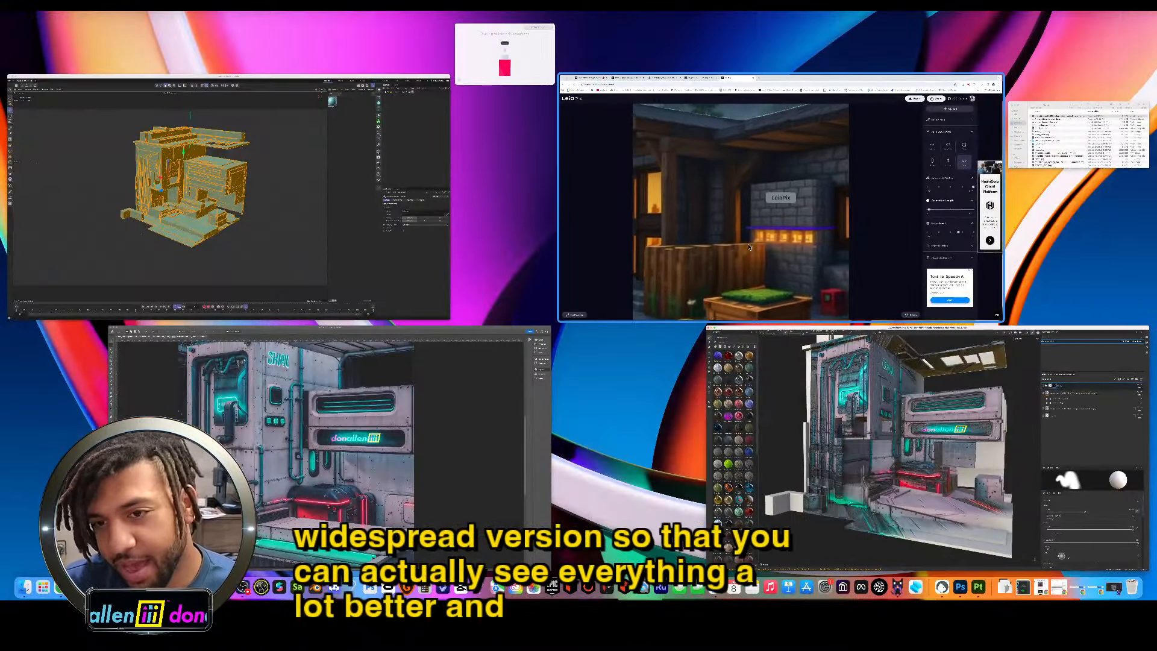
{"action": "left_click", "coordinate": [779, 296]}
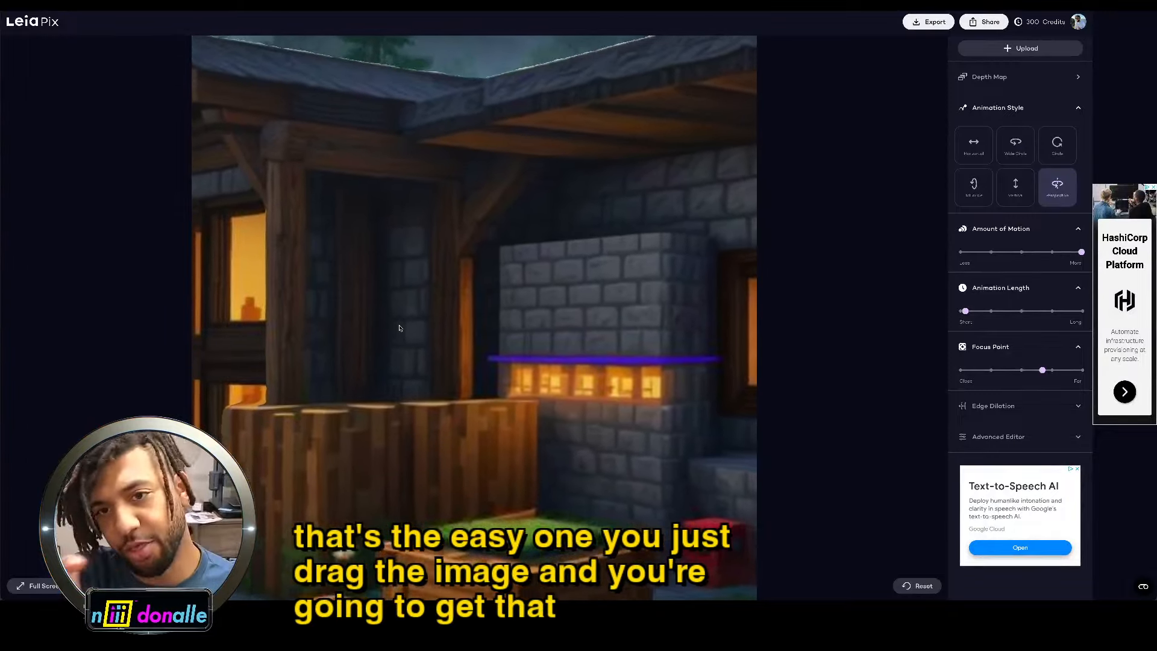
{"action": "key", "text": "ctrl+Up"}
{"action": "left_click", "coordinate": [892, 440]}
Step: Examine the building's surface relief and texture stretching up close, and hide the projected image layer to check the bare mesh
{"action": "left_click_drag", "start_coordinate": [609, 356], "coordinate": [423, 405], "text": "alt"}
{"action": "left_click_drag", "start_coordinate": [673, 408], "coordinate": [631, 304], "text": "alt"}
{"action": "right_click_drag", "start_coordinate": [631, 304], "coordinate": [267, 327], "text": "alt"}
{"action": "mouse_move", "coordinate": [500, 337]}
{"action": "left_mouse_down", "text": "alt"}
{"action": "mouse_move", "coordinate": [297, 385]}
{"action": "mouse_move", "coordinate": [478, 430]}
{"action": "mouse_move", "coordinate": [512, 347]}
{"action": "left_mouse_up", "text": "alt"}
{"action": "right_click_drag", "start_coordinate": [512, 346], "coordinate": [960, 350], "text": "alt"}
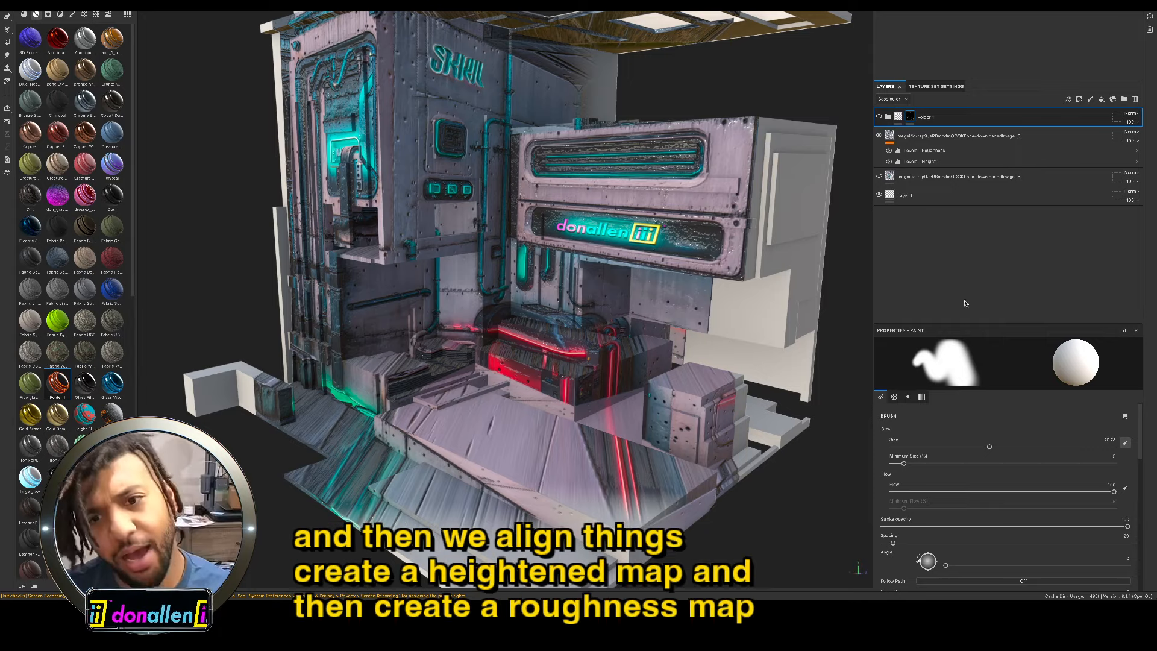
{"action": "scroll", "coordinate": [502, 243], "scroll_direction": "up", "scroll_amount": 4}
{"action": "left_click_drag", "start_coordinate": [502, 242], "coordinate": [522, 263], "text": "alt"}
{"action": "scroll", "coordinate": [531, 256], "scroll_direction": "down", "scroll_amount": 3}
{"action": "scroll", "coordinate": [570, 264], "scroll_direction": "up", "scroll_amount": 3}
{"action": "left_click_drag", "start_coordinate": [422, 257], "coordinate": [635, 287], "text": "alt"}
{"action": "scroll", "coordinate": [588, 267], "scroll_direction": "up", "scroll_amount": 3}
{"action": "right_click_drag", "start_coordinate": [576, 277], "coordinate": [29, 218], "text": "alt"}
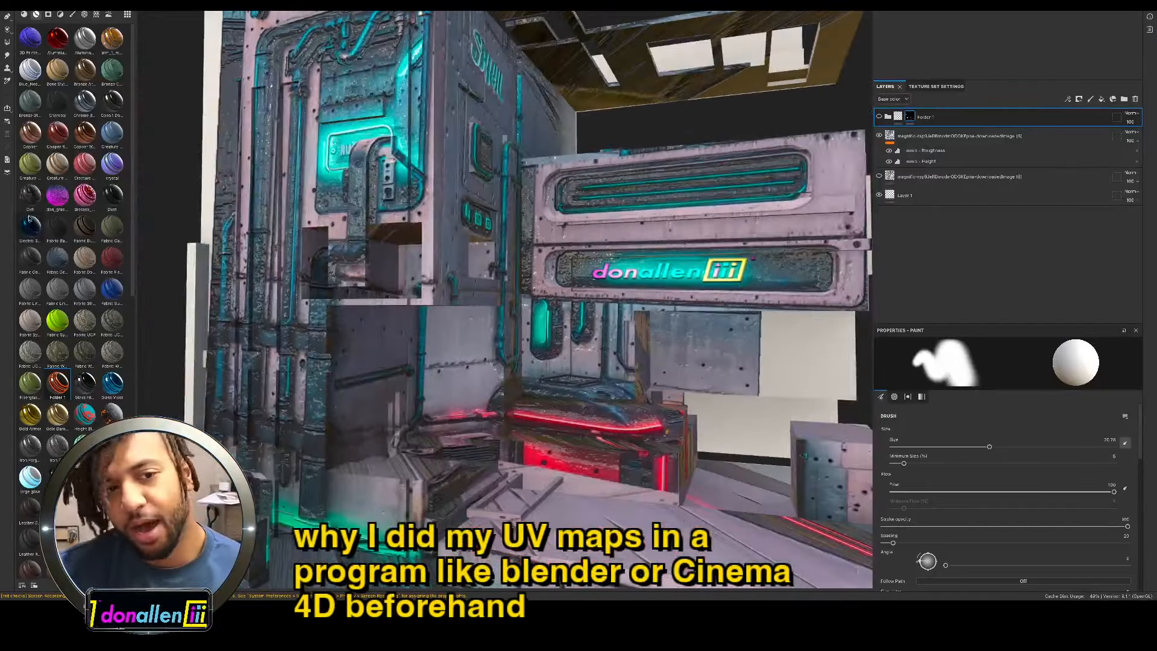
{"action": "left_click", "coordinate": [878, 136]}
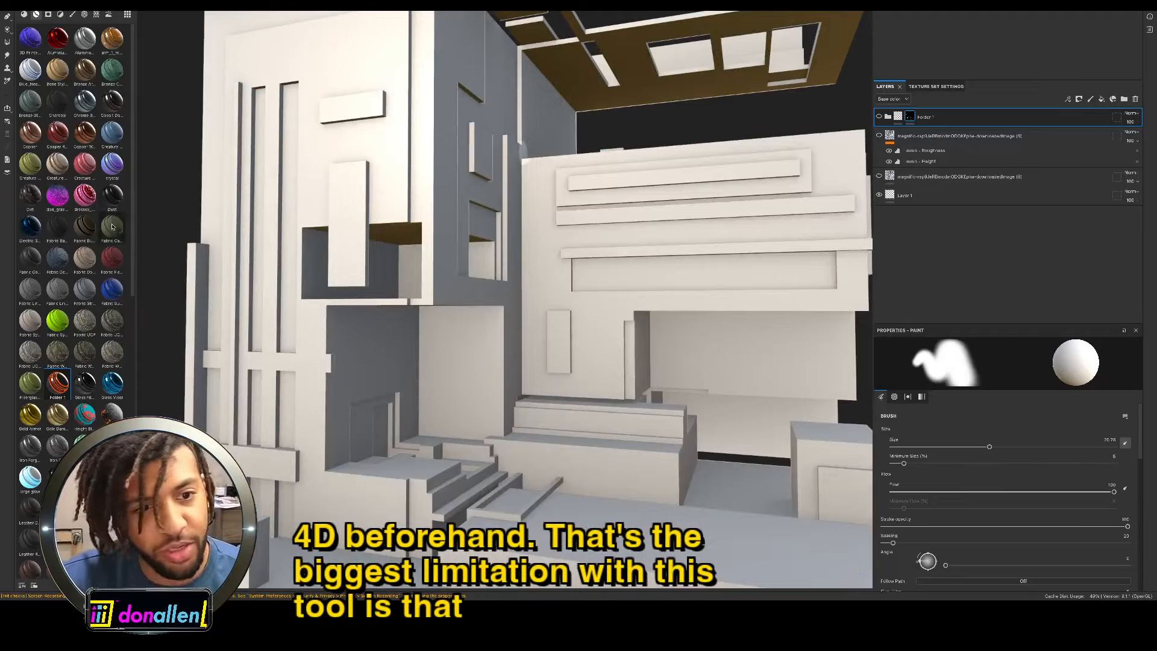
Step: Try the crystal and burlap fabric smart materials over the whole building, undoing each one
{"action": "left_click_drag", "start_coordinate": [112, 167], "coordinate": [545, 251]}
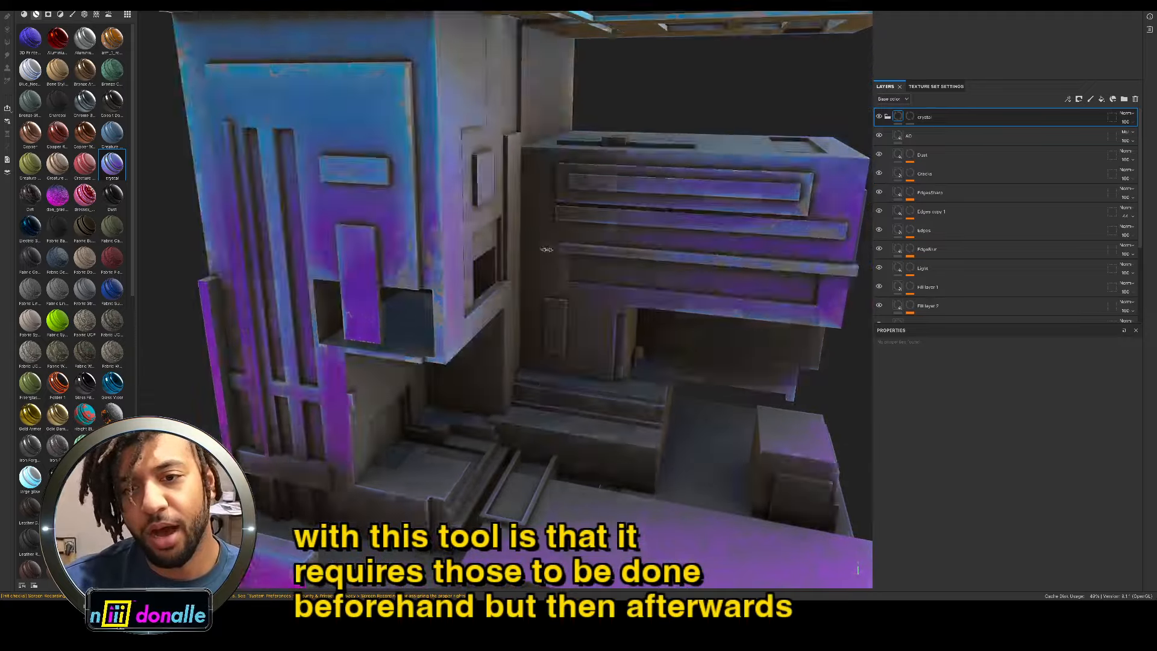
{"action": "right_click_drag", "start_coordinate": [544, 251], "coordinate": [530, 249], "text": "alt"}
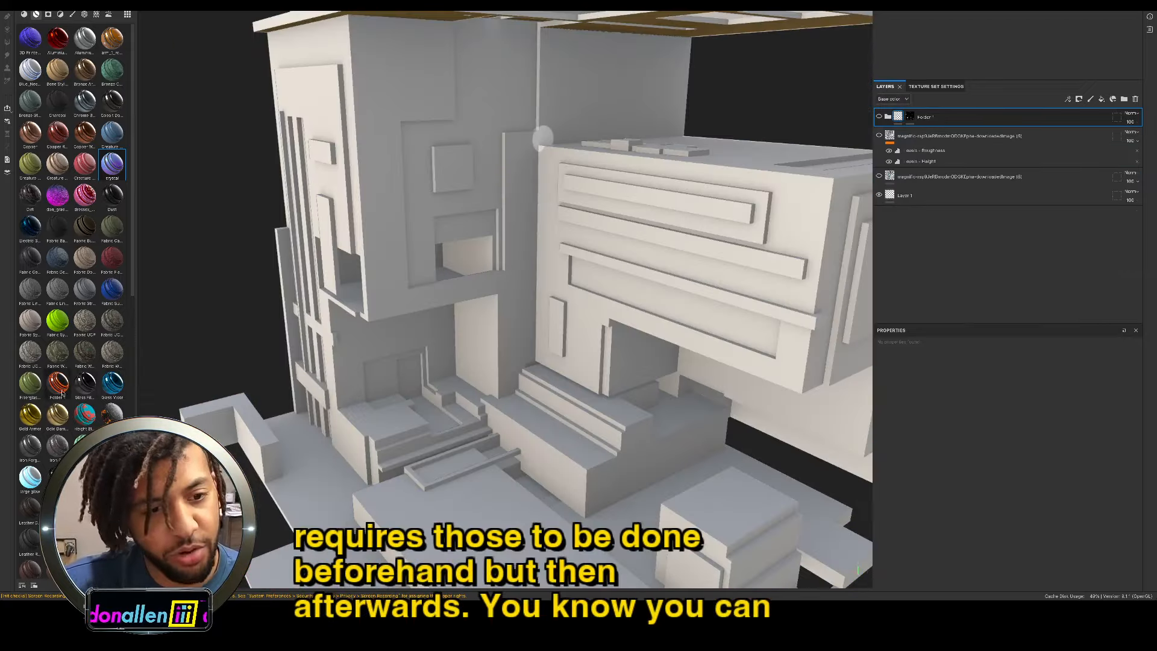
{"action": "left_click_drag", "start_coordinate": [84, 226], "coordinate": [631, 270]}
{"action": "scroll", "coordinate": [536, 282], "scroll_direction": "down", "scroll_amount": 4}
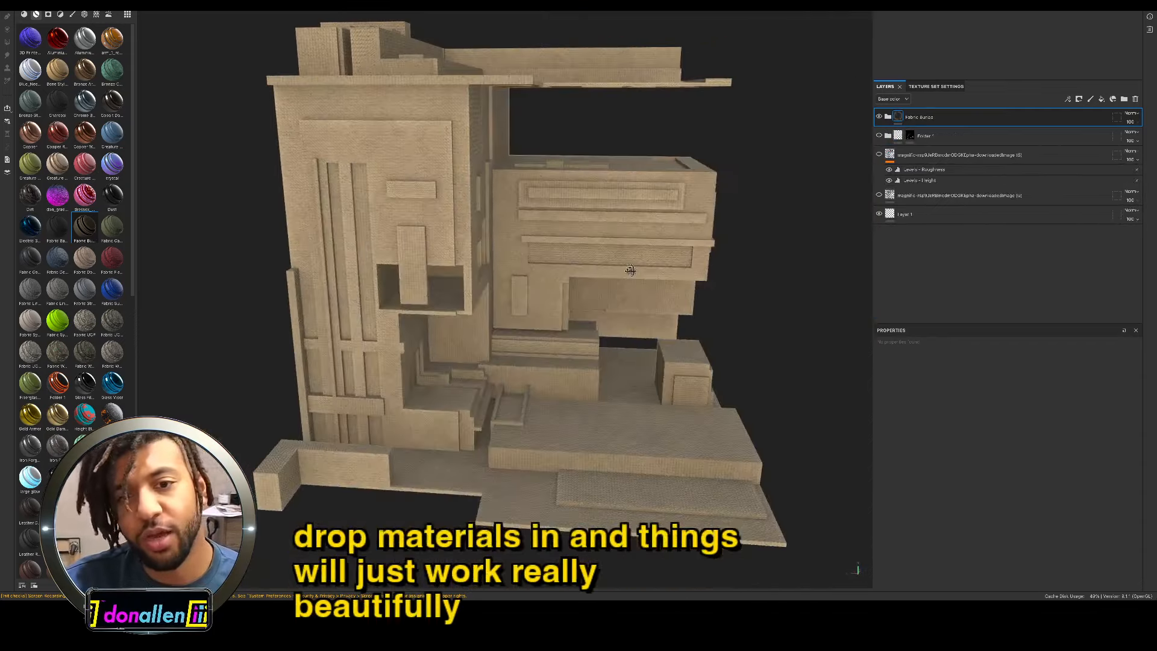
{"action": "key", "text": "ctrl+z"}
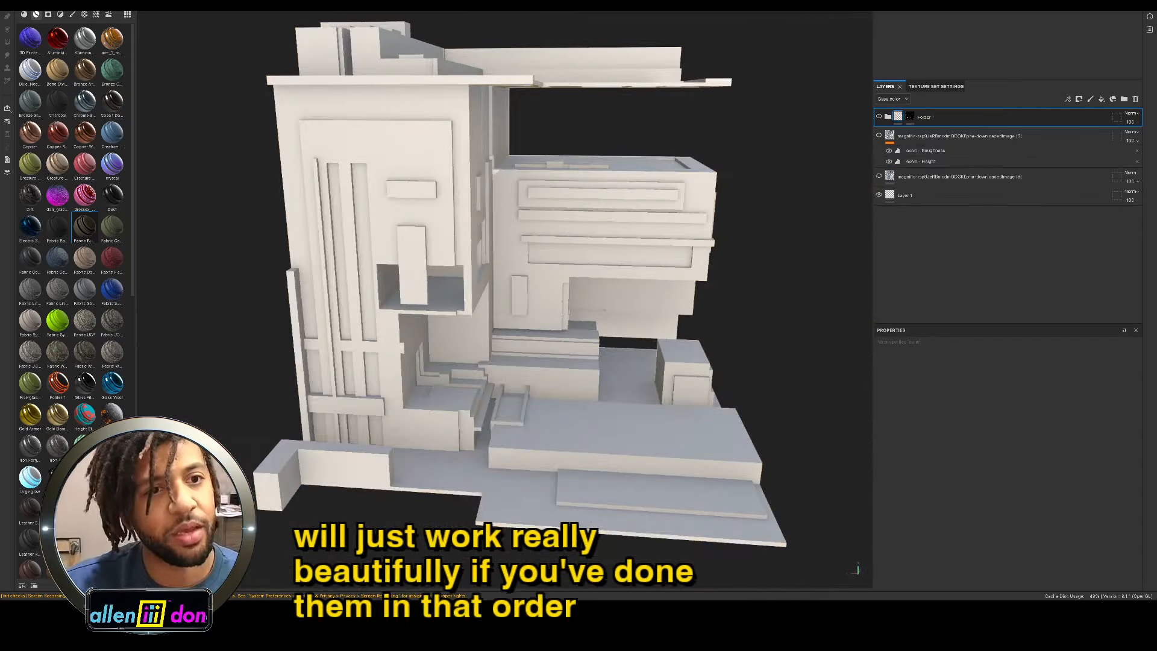
Step: Search the asset library for concrete and list the base materials instead of the smart materials
{"action": "type", "text": "concrete"}
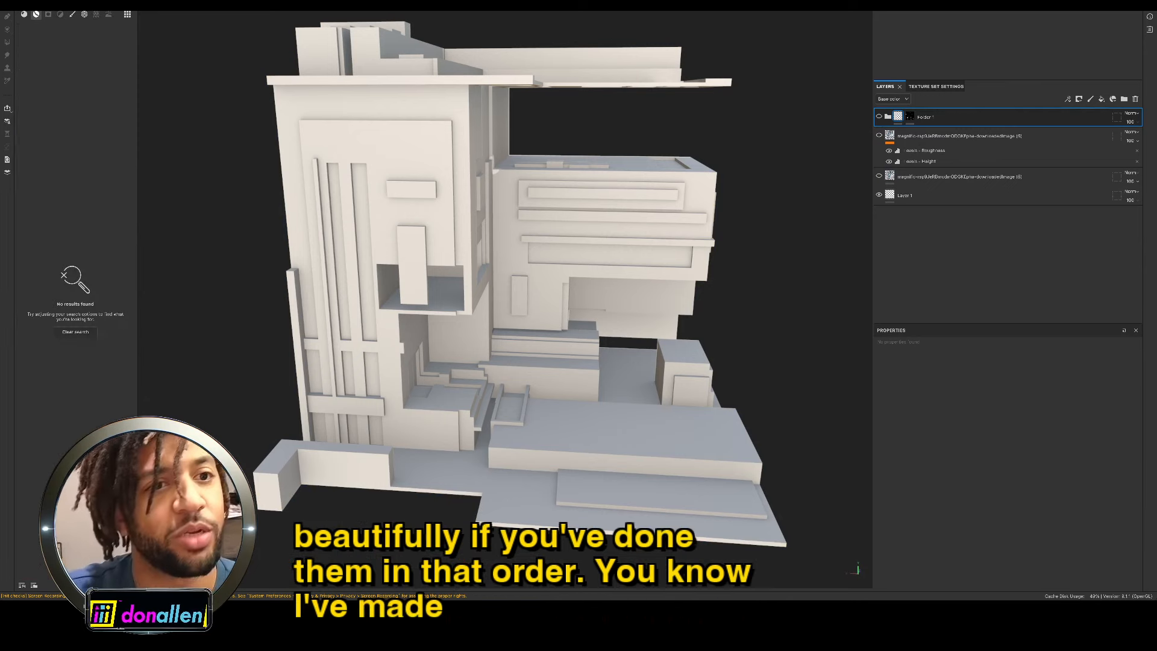
{"action": "left_click", "coordinate": [27, 14]}
Step: Try the engraved ancient Egyptian gold and Cardboard Torn materials on the building, and undo both
{"action": "left_click_drag", "start_coordinate": [43, 77], "coordinate": [500, 148]}
{"action": "key", "text": "super+z"}
{"action": "left_click_drag", "start_coordinate": [111, 40], "coordinate": [534, 127]}
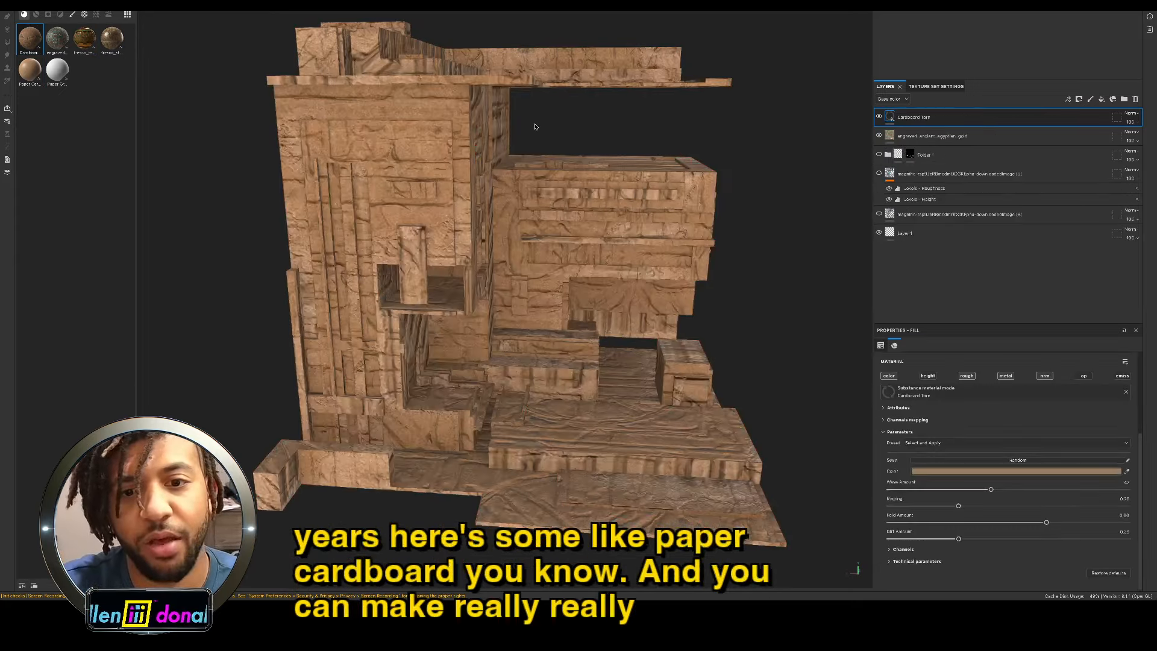
{"action": "key", "text": "super+z"}
{"action": "key", "text": "super+z"}
Step: Apply the Cardboard Torn material to the whole building as the top fill layer, replacing the first attempt
{"action": "left_click_drag", "start_coordinate": [31, 39], "coordinate": [392, 143]}
{"action": "left_click_drag", "start_coordinate": [578, 193], "coordinate": [452, 175], "text": "alt"}
{"action": "scroll", "coordinate": [497, 140], "scroll_direction": "up", "scroll_amount": 3}
{"action": "key", "text": "Delete"}
{"action": "left_click_drag", "start_coordinate": [37, 44], "coordinate": [542, 181]}
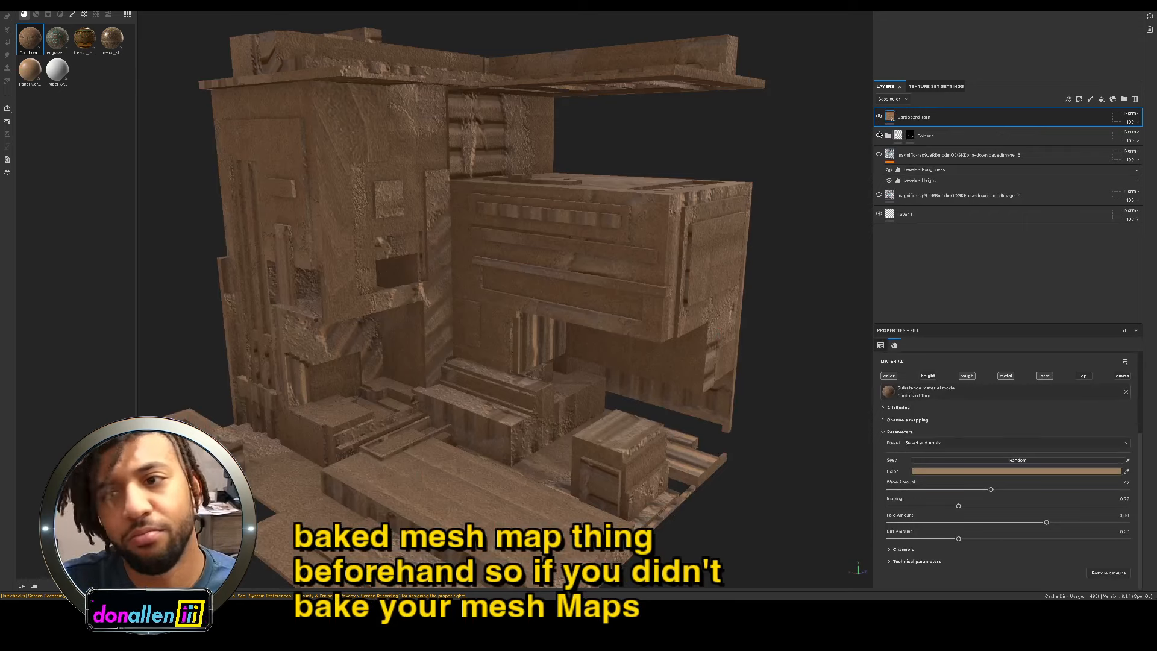
Step: Show Folder 1 and the projected image layer to examine their relief under the cardboard, and hide Folder 1 again
{"action": "left_click", "coordinate": [879, 135]}
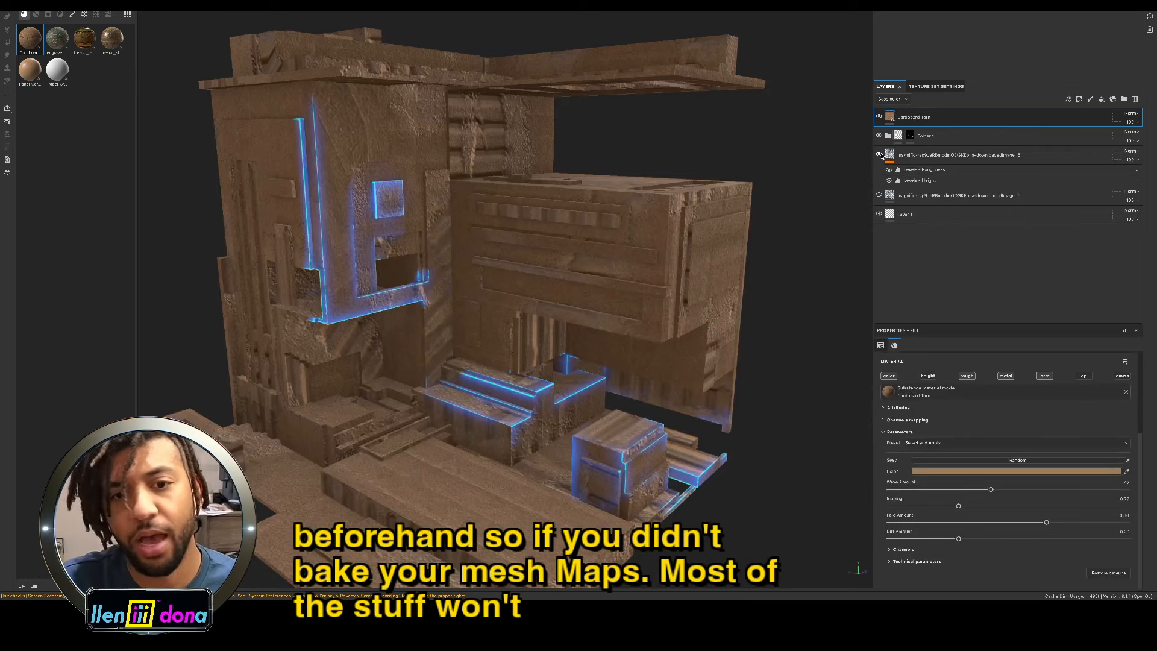
{"action": "left_click", "coordinate": [879, 154]}
{"action": "left_click_drag", "start_coordinate": [530, 271], "coordinate": [477, 217], "text": "alt"}
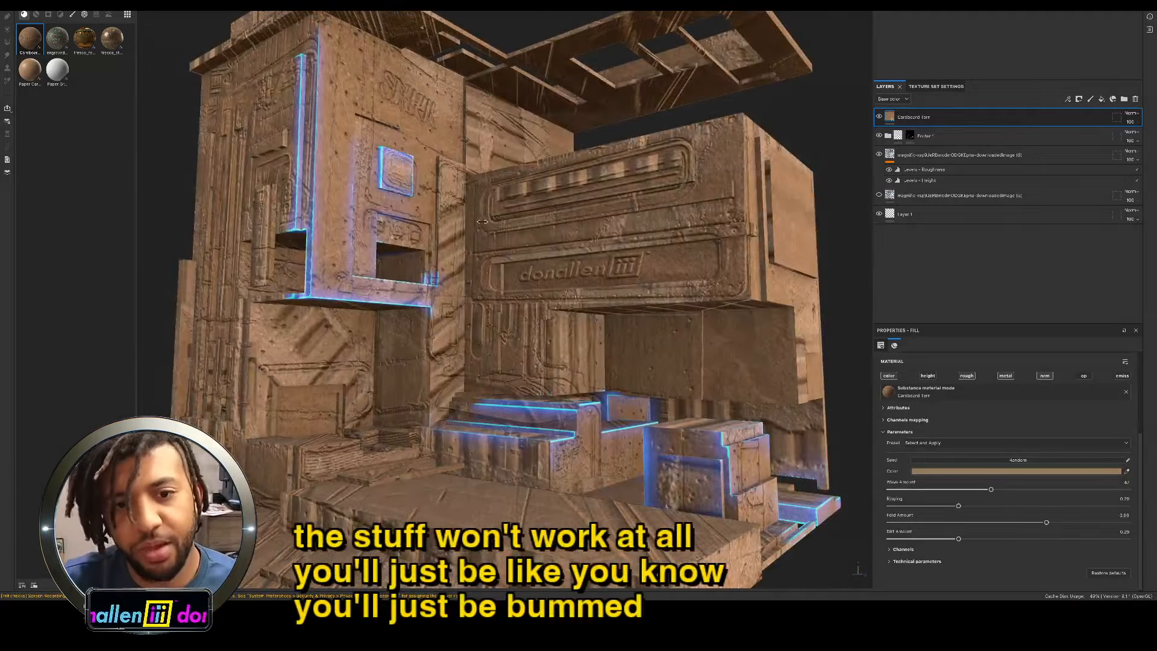
{"action": "left_click", "coordinate": [880, 137]}
{"action": "mouse_move", "coordinate": [494, 253]}
{"action": "left_mouse_down", "text": "alt"}
{"action": "mouse_move", "coordinate": [561, 259]}
{"action": "mouse_move", "coordinate": [362, 247]}
{"action": "mouse_move", "coordinate": [344, 193]}
{"action": "mouse_move", "coordinate": [530, 235]}
{"action": "mouse_move", "coordinate": [458, 289]}
{"action": "mouse_move", "coordinate": [313, 247]}
{"action": "mouse_move", "coordinate": [119, 232]}
{"action": "mouse_move", "coordinate": [261, 256]}
{"action": "mouse_move", "coordinate": [464, 241]}
{"action": "mouse_move", "coordinate": [494, 259]}
{"action": "left_mouse_up", "text": "alt"}
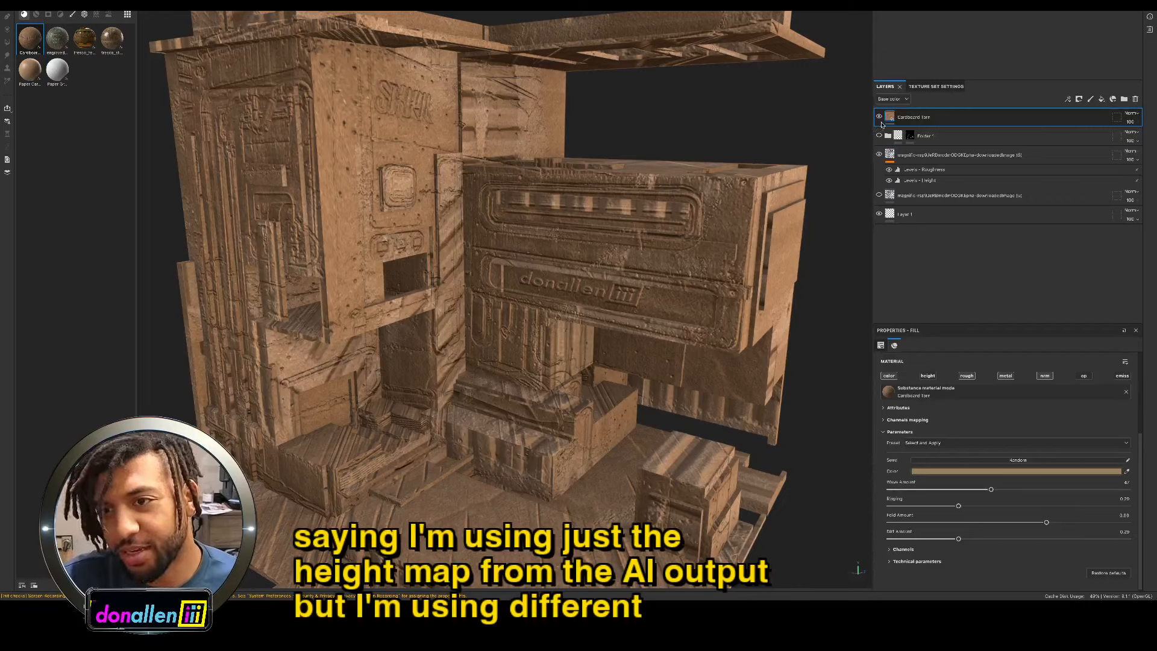
Step: Hide the Cardboard Torn and projected image layers to check the bare mesh, and show only the cardboard again
{"action": "left_click", "coordinate": [879, 116]}
{"action": "left_click", "coordinate": [880, 155]}
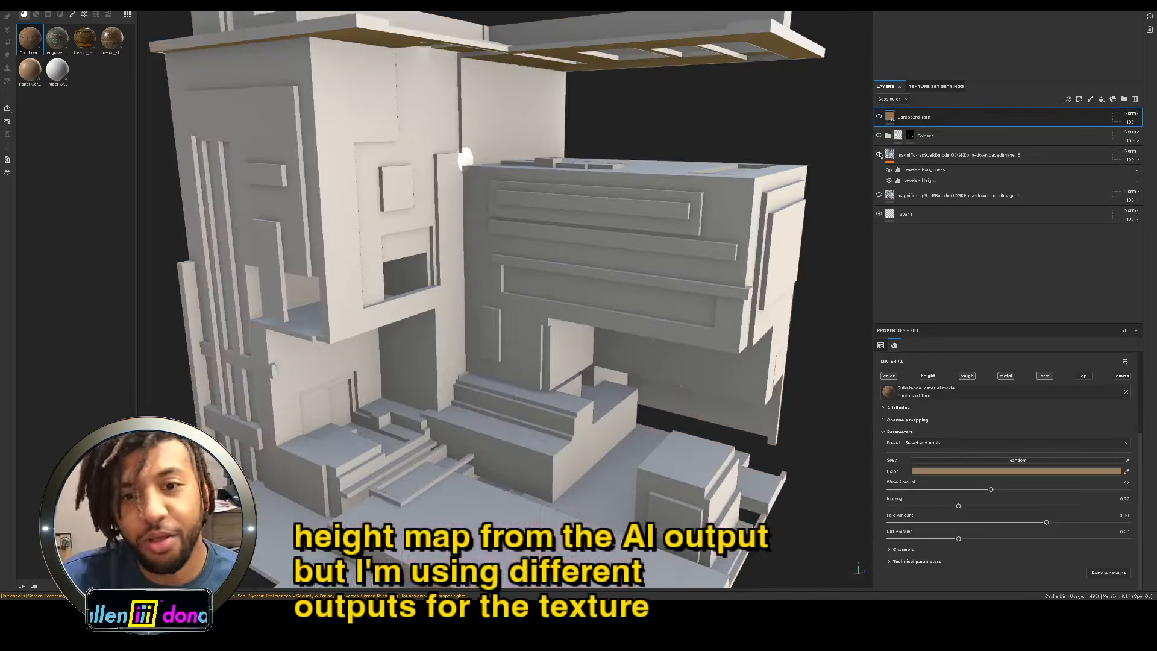
{"action": "left_click", "coordinate": [879, 117]}
Step: Try planar projection on the Cardboard Torn layer, and set its projection to Tri-planar
{"action": "scroll", "coordinate": [578, 259], "scroll_direction": "up", "scroll_amount": 5}
{"action": "left_click_drag", "start_coordinate": [579, 259], "coordinate": [484, 221], "text": "alt"}
{"action": "left_click_drag", "start_coordinate": [413, 285], "coordinate": [656, 345], "text": "alt"}
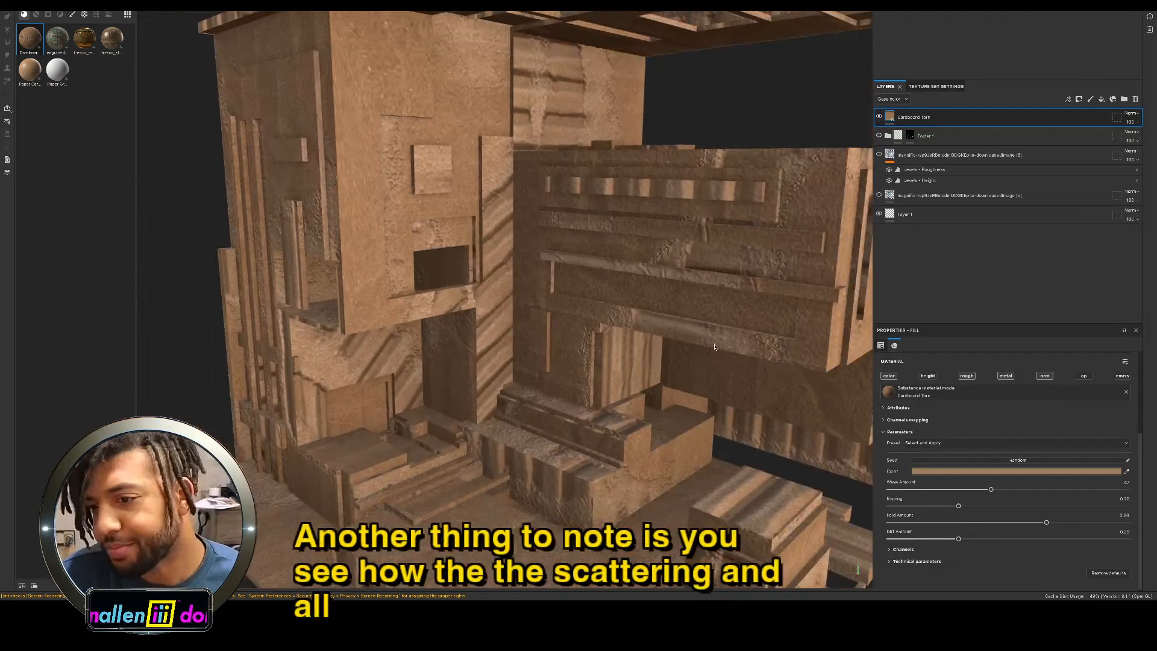
{"action": "scroll", "coordinate": [940, 392], "scroll_direction": "up", "scroll_amount": 4}
{"action": "left_click", "coordinate": [962, 375]}
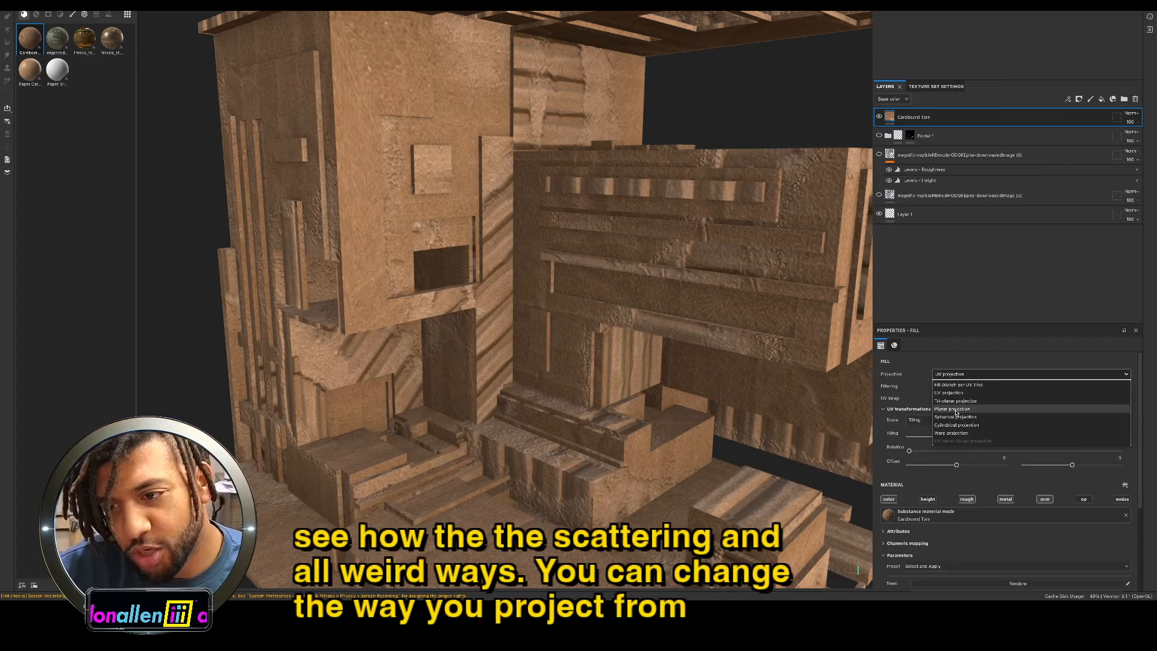
{"action": "left_click", "coordinate": [956, 410]}
{"action": "left_click", "coordinate": [958, 374]}
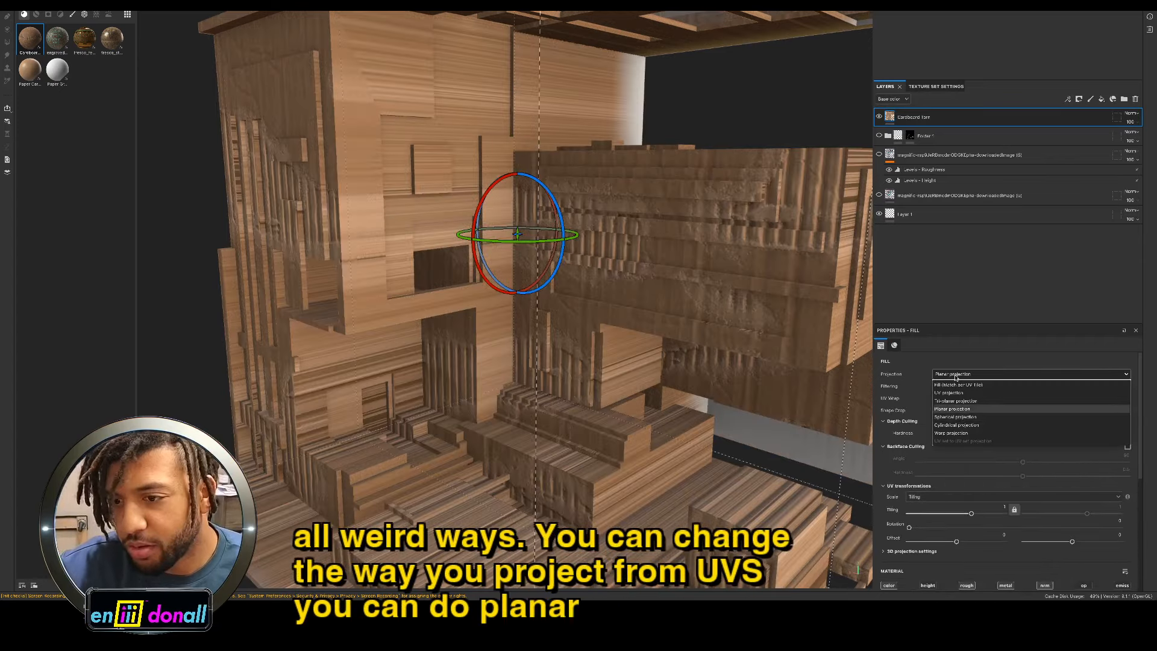
{"action": "left_click", "coordinate": [957, 402]}
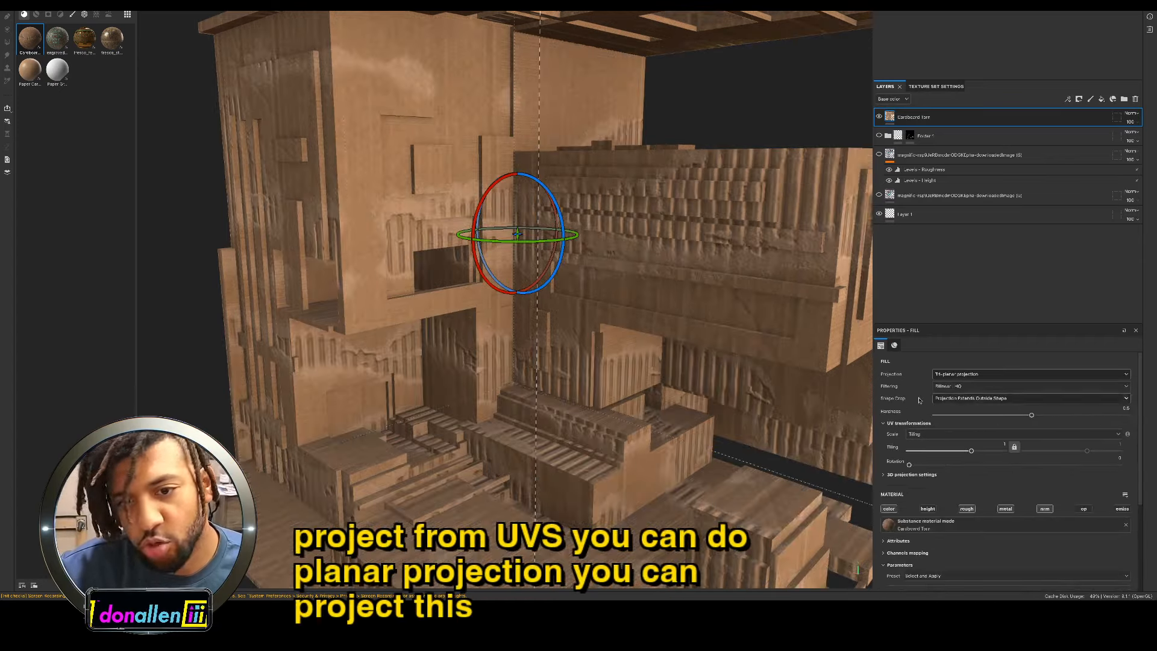
{"action": "scroll", "coordinate": [561, 295], "scroll_direction": "down", "scroll_amount": 3}
{"action": "mouse_move", "coordinate": [506, 307]}
{"action": "left_mouse_down", "text": "alt"}
{"action": "mouse_move", "coordinate": [596, 316]}
{"action": "mouse_move", "coordinate": [337, 323]}
{"action": "mouse_move", "coordinate": [214, 307]}
{"action": "mouse_move", "coordinate": [191, 318]}
{"action": "mouse_move", "coordinate": [458, 329]}
{"action": "mouse_move", "coordinate": [490, 309]}
{"action": "left_mouse_up", "text": "alt"}
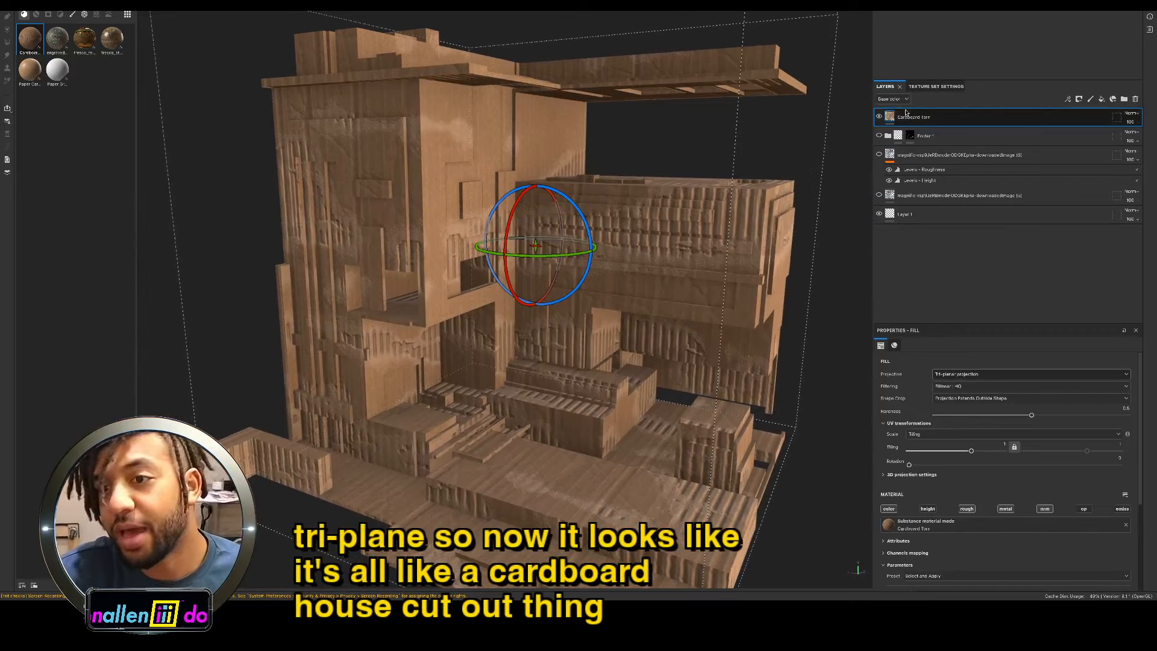
Step: Move the projected image layer above Cardboard Torn and turn off its height levels effect
{"action": "left_click_drag", "start_coordinate": [912, 154], "coordinate": [898, 115]}
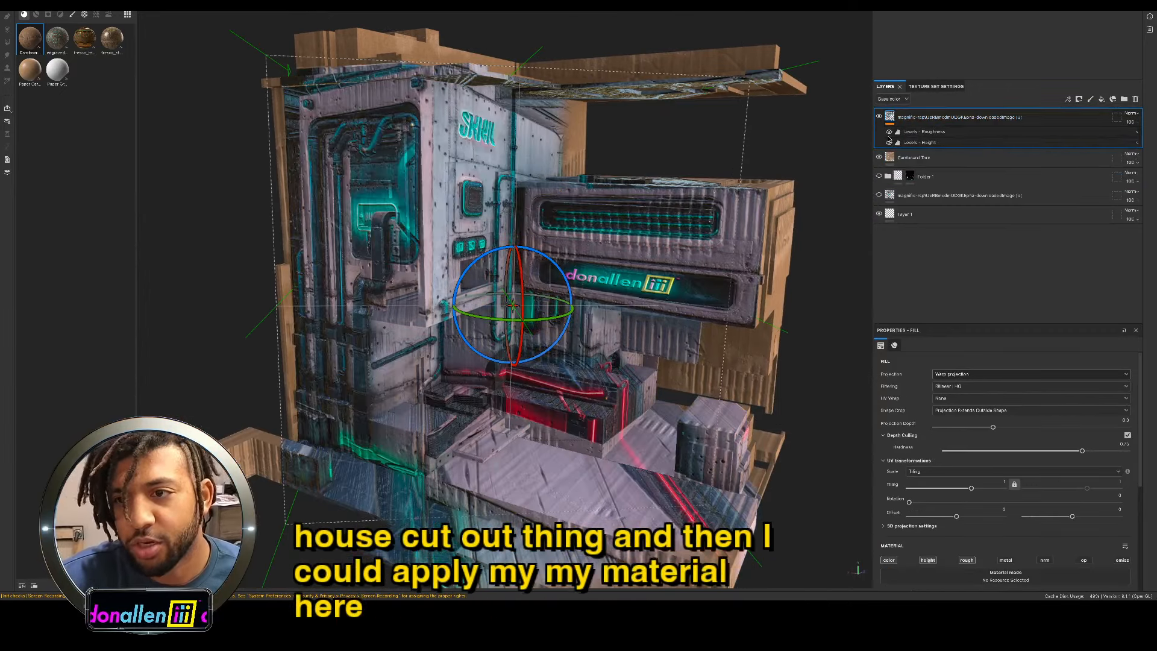
{"action": "left_click", "coordinate": [888, 142]}
{"action": "left_click", "coordinate": [888, 131]}
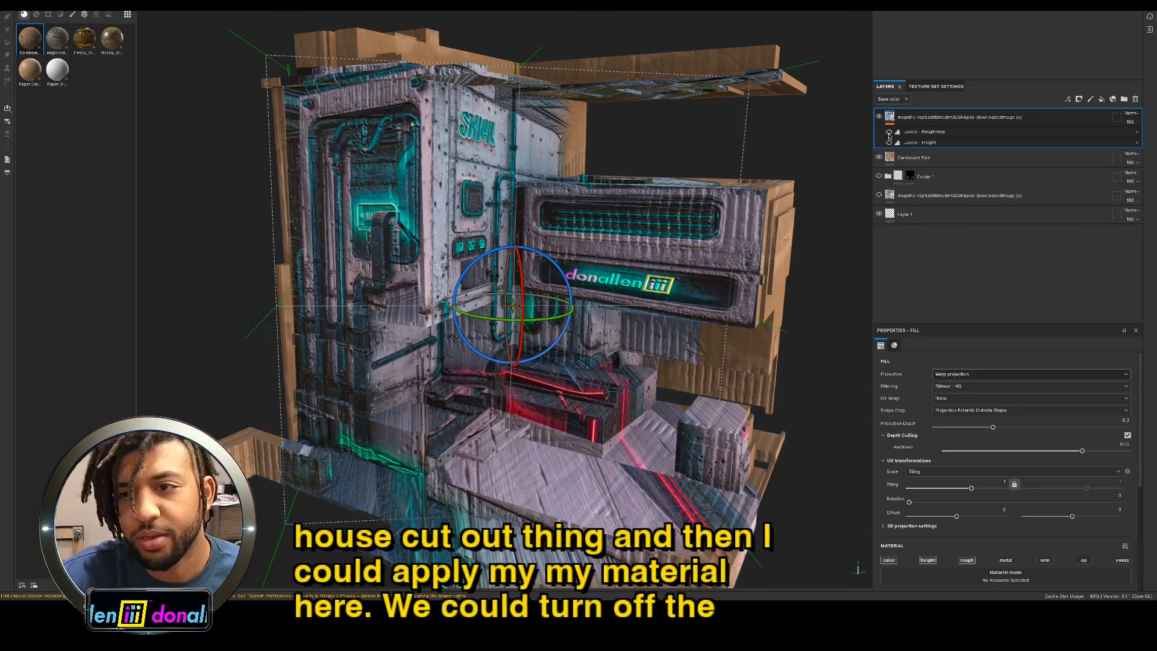
{"action": "left_click", "coordinate": [889, 132]}
Step: Blend the projected image layer's base color with Multiply and turn off its roughness levels effect
{"action": "left_click", "coordinate": [1131, 113]}
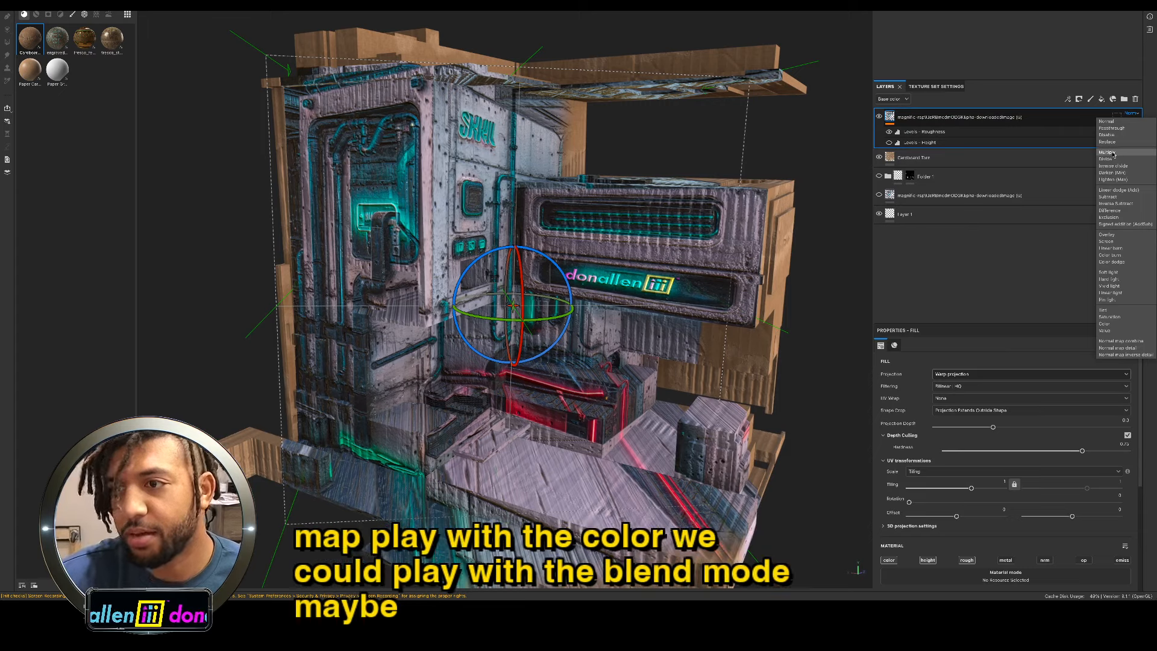
{"action": "left_click", "coordinate": [1126, 152]}
{"action": "left_click_drag", "start_coordinate": [597, 242], "coordinate": [525, 240], "text": "alt"}
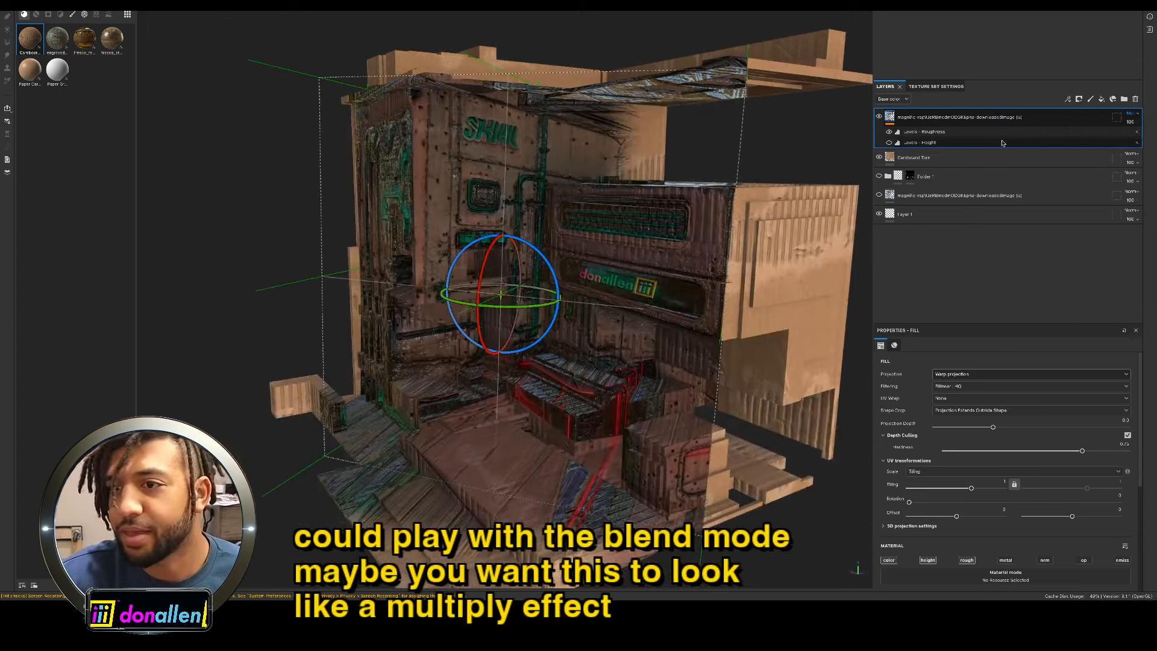
{"action": "left_click", "coordinate": [888, 132]}
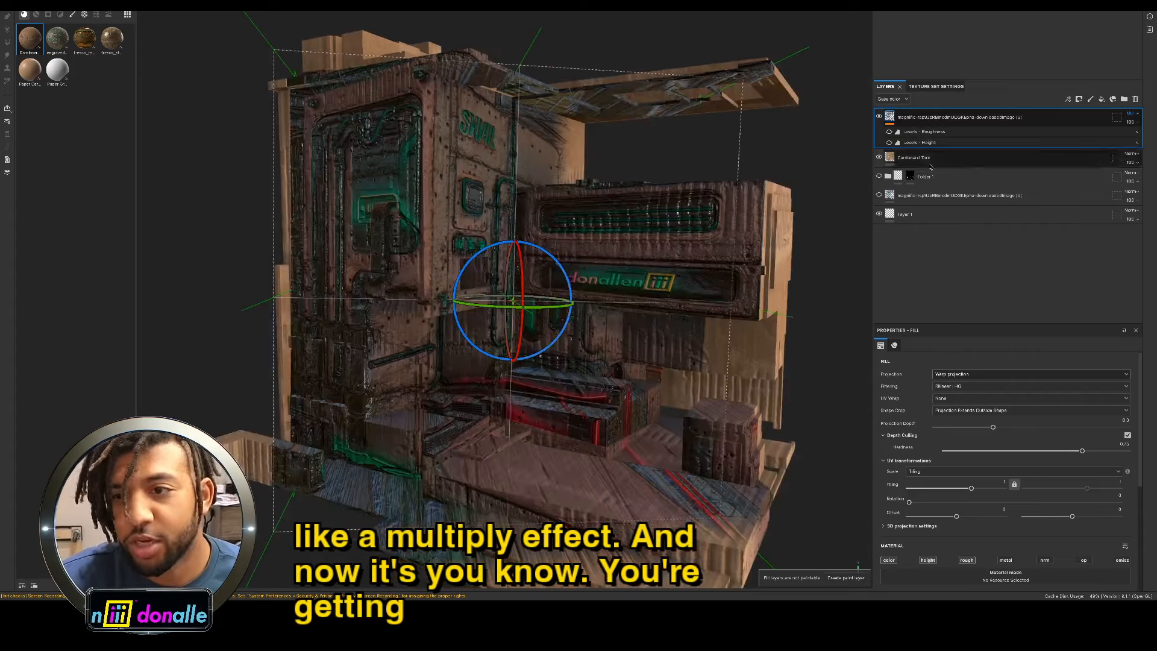
{"action": "left_click", "coordinate": [927, 218]}
{"action": "mouse_move", "coordinate": [633, 248]}
{"action": "left_mouse_down", "text": "alt"}
{"action": "mouse_move", "coordinate": [397, 261]}
{"action": "mouse_move", "coordinate": [608, 235]}
{"action": "left_mouse_up", "text": "alt"}
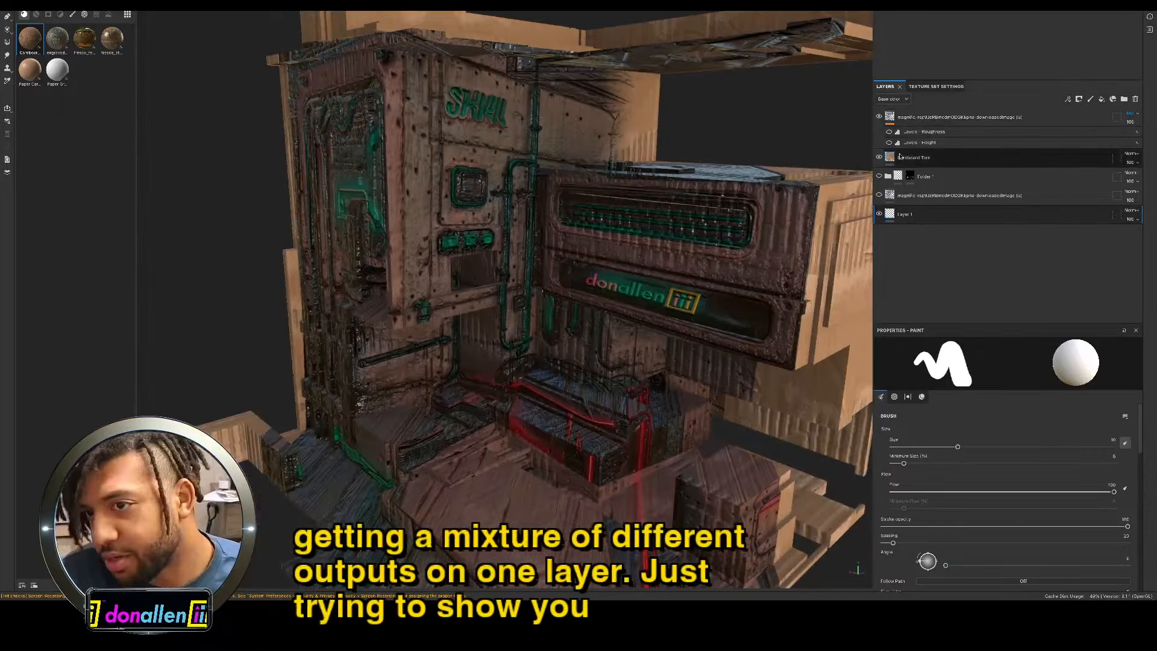
Step: Try Inverse divide, Overlay and Screen blending on the projected image layer, and set it to Passthrough
{"action": "left_click", "coordinate": [1131, 119]}
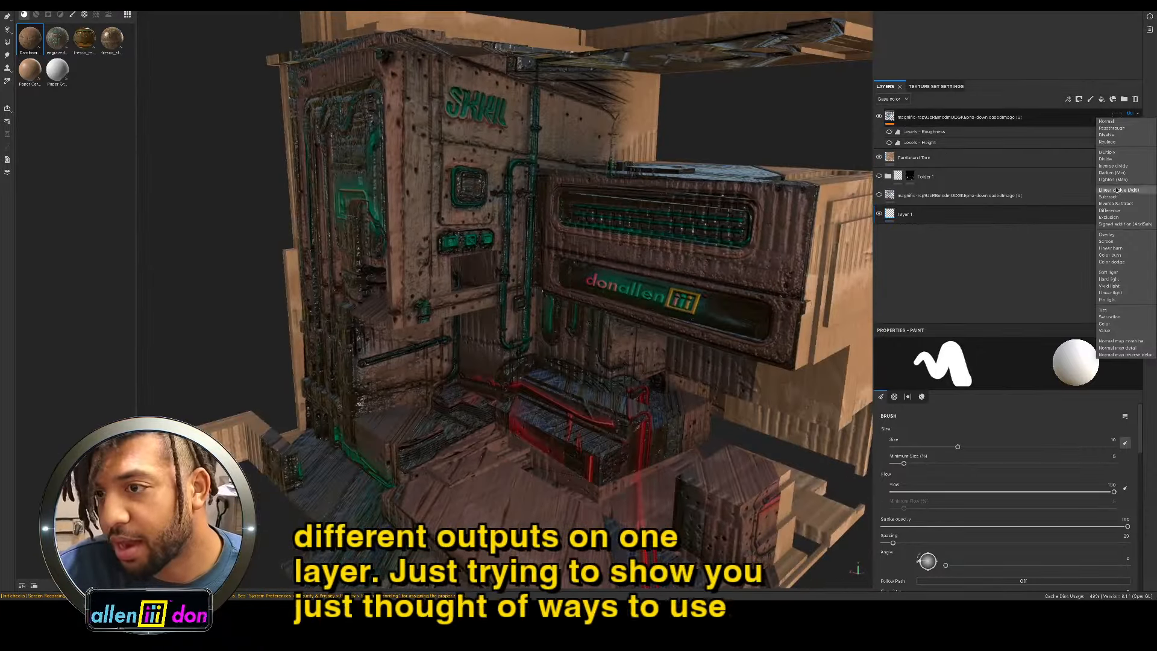
{"action": "left_click", "coordinate": [1111, 164]}
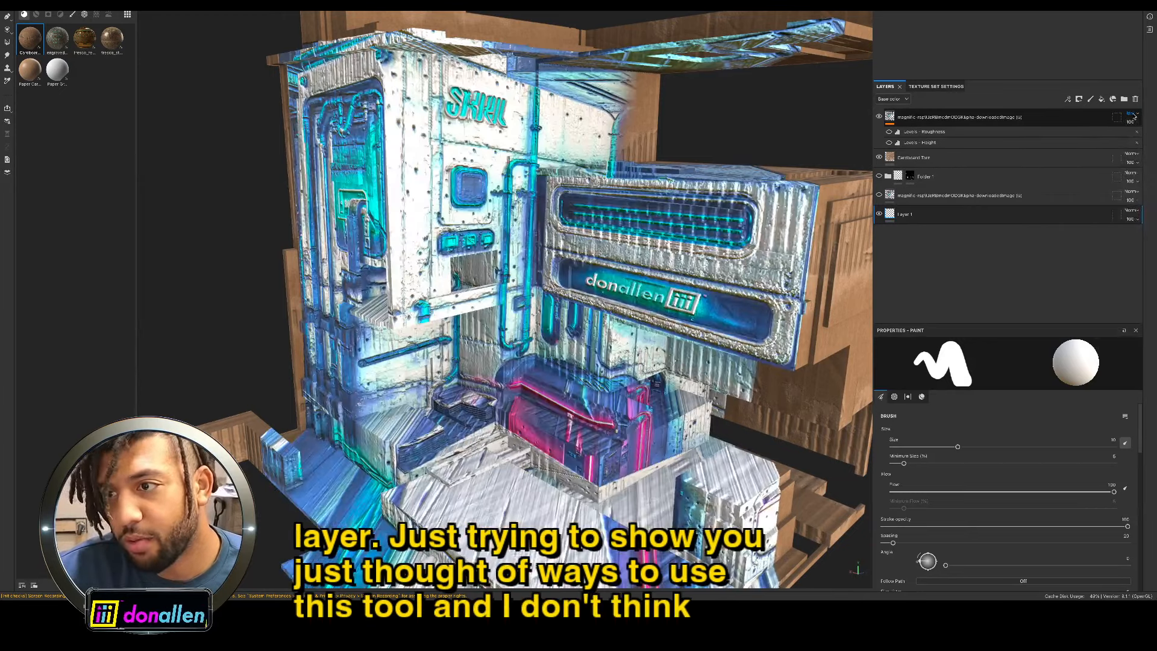
{"action": "left_click", "coordinate": [1130, 113]}
{"action": "left_click", "coordinate": [1115, 235]}
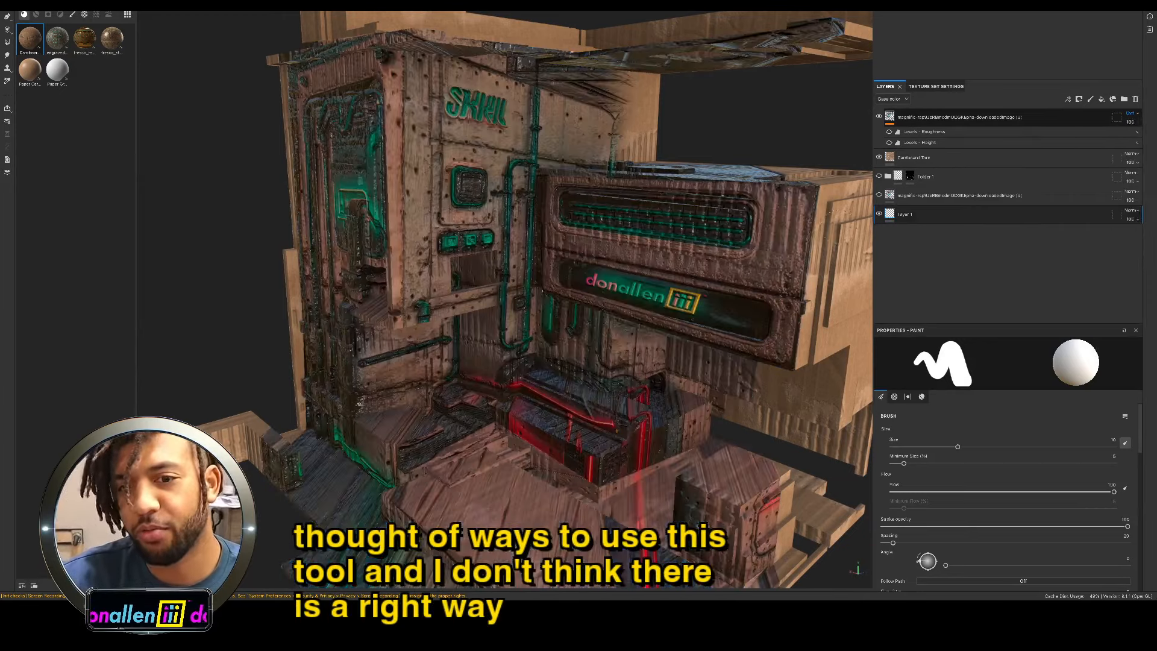
{"action": "left_click", "coordinate": [1129, 115]}
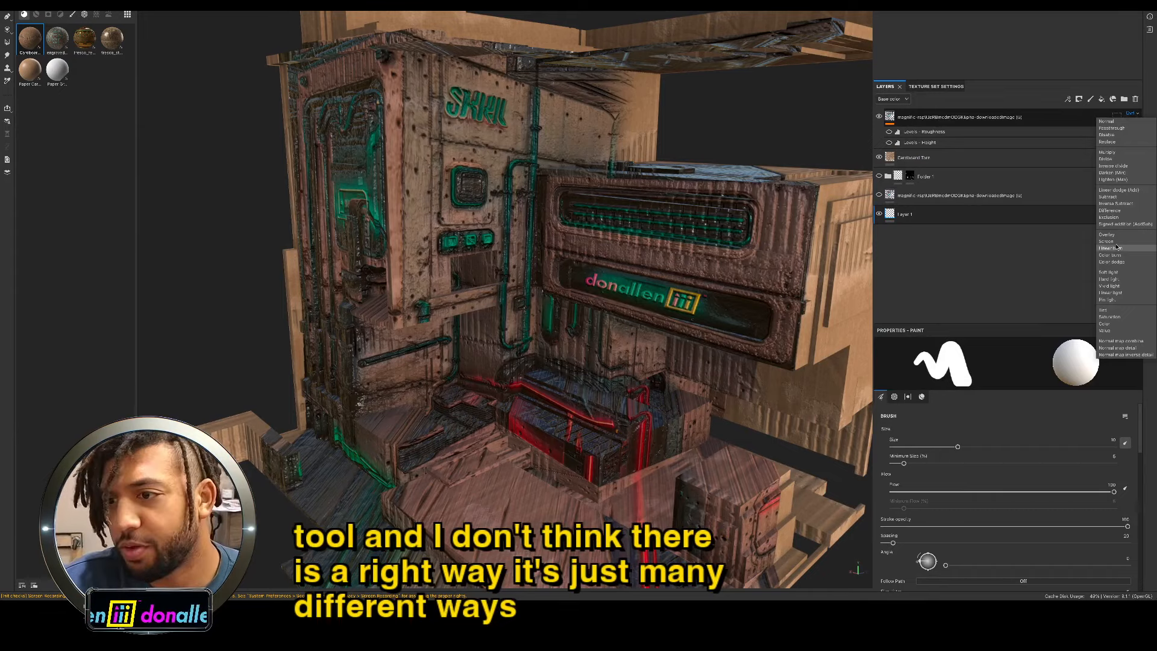
{"action": "left_click", "coordinate": [1107, 241]}
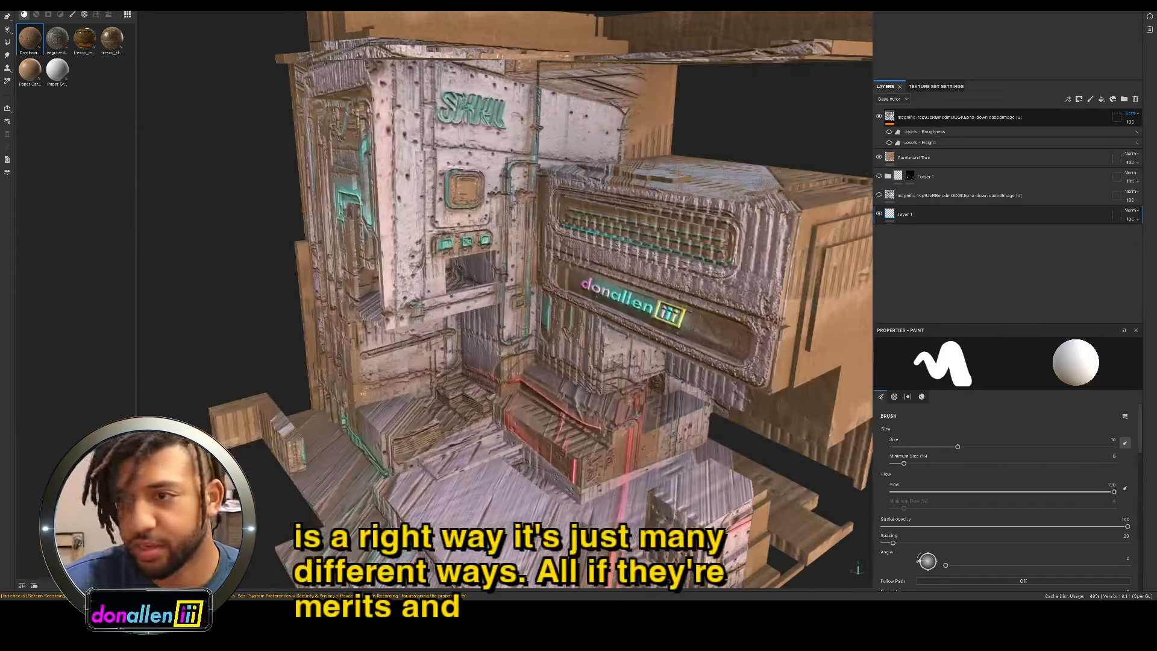
{"action": "left_click", "coordinate": [1131, 114]}
{"action": "left_click", "coordinate": [1114, 127]}
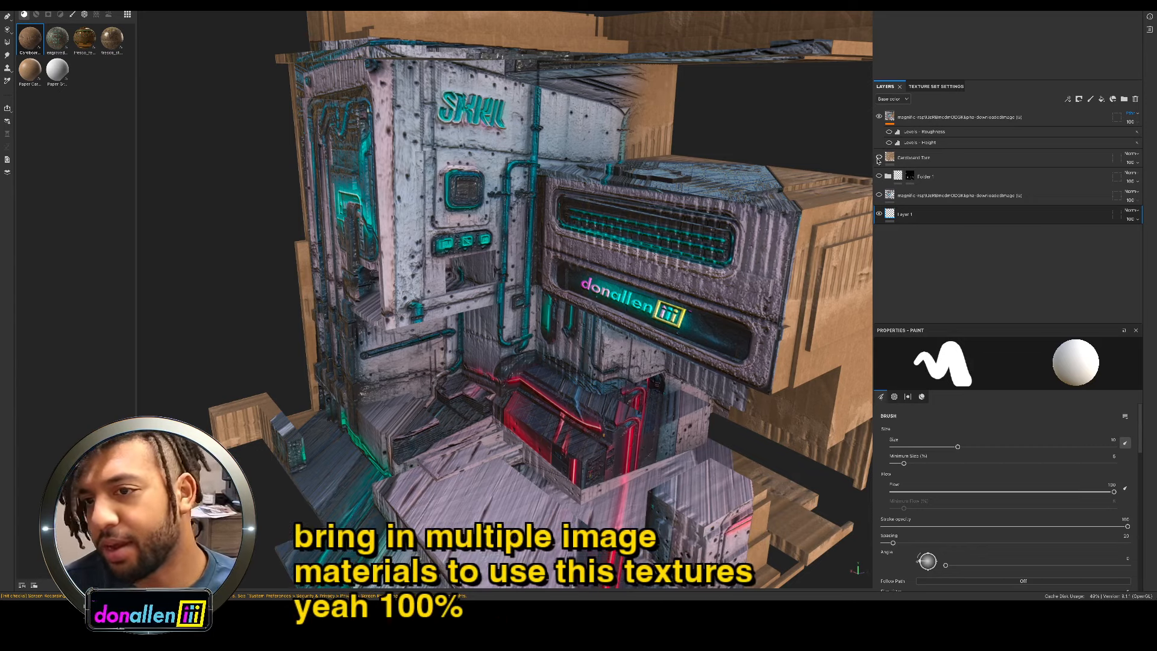
Step: Hide Layer 1 and the projected image layer, keeping the Cardboard Torn layer visible on the building
{"action": "left_click", "coordinate": [879, 158]}
{"action": "left_click", "coordinate": [880, 214]}
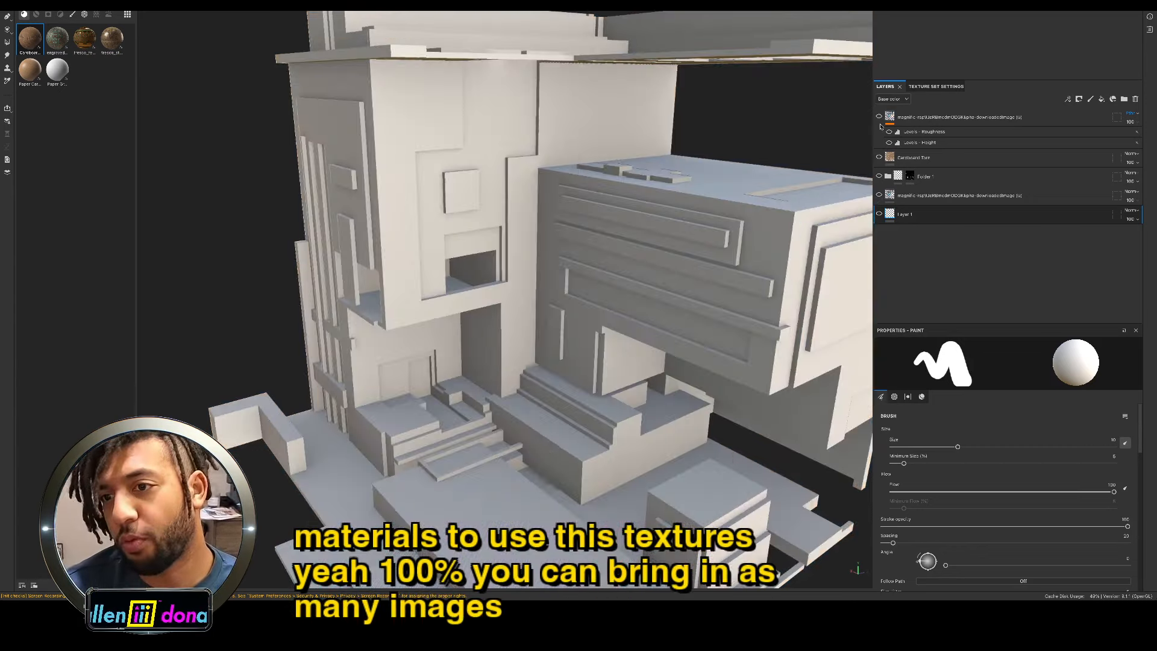
{"action": "left_click", "coordinate": [879, 116]}
{"action": "left_click", "coordinate": [879, 158]}
{"action": "left_click_drag", "start_coordinate": [698, 166], "coordinate": [558, 127], "text": "alt"}
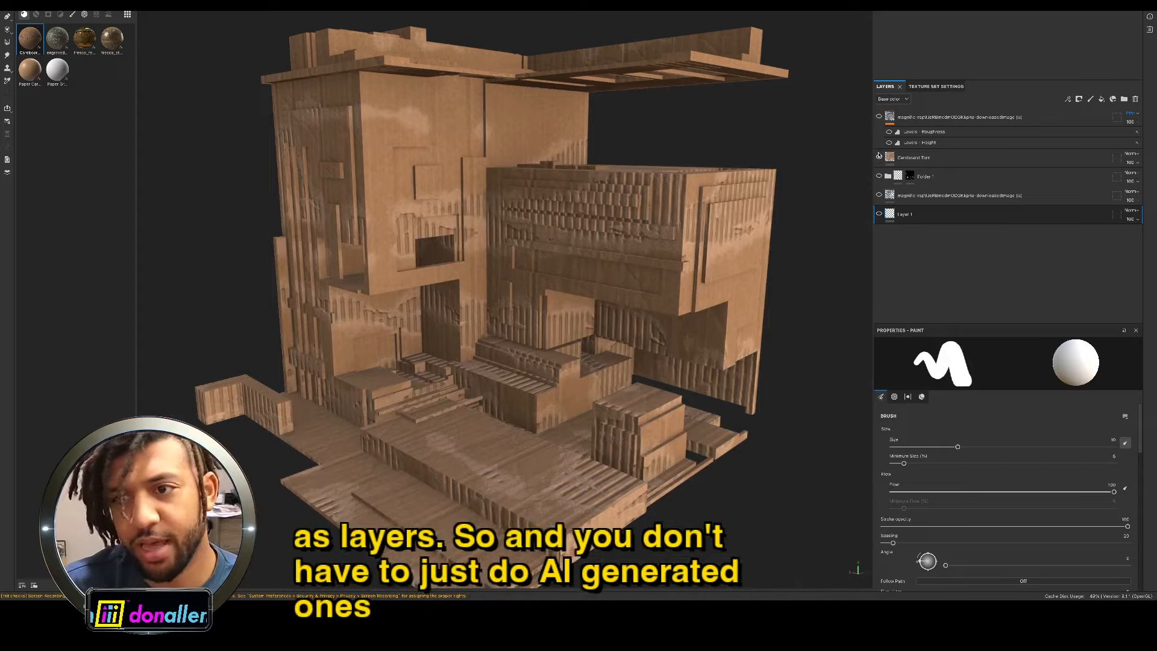
{"action": "left_click", "coordinate": [879, 116]}
{"action": "left_click", "coordinate": [879, 117]}
Step: Switch to the Pictures folder in Finder and preview robot.psd and hooli_v2.png as candidate images for the building
{"action": "key", "text": "ctrl+Up"}
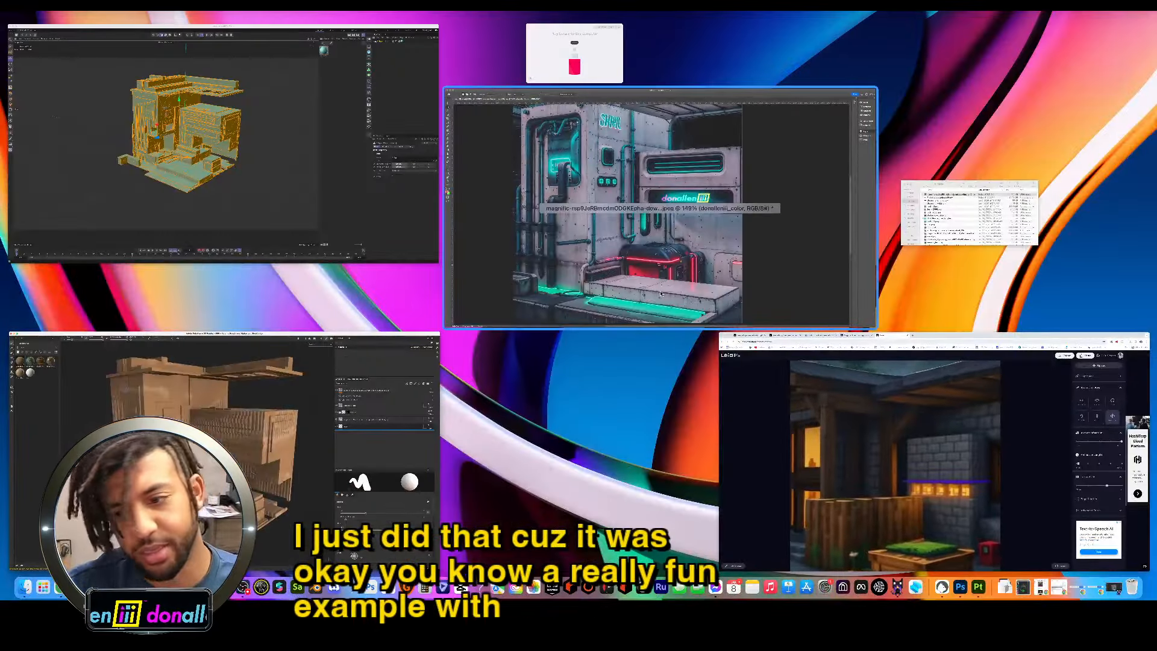
{"action": "left_click", "coordinate": [205, 389]}
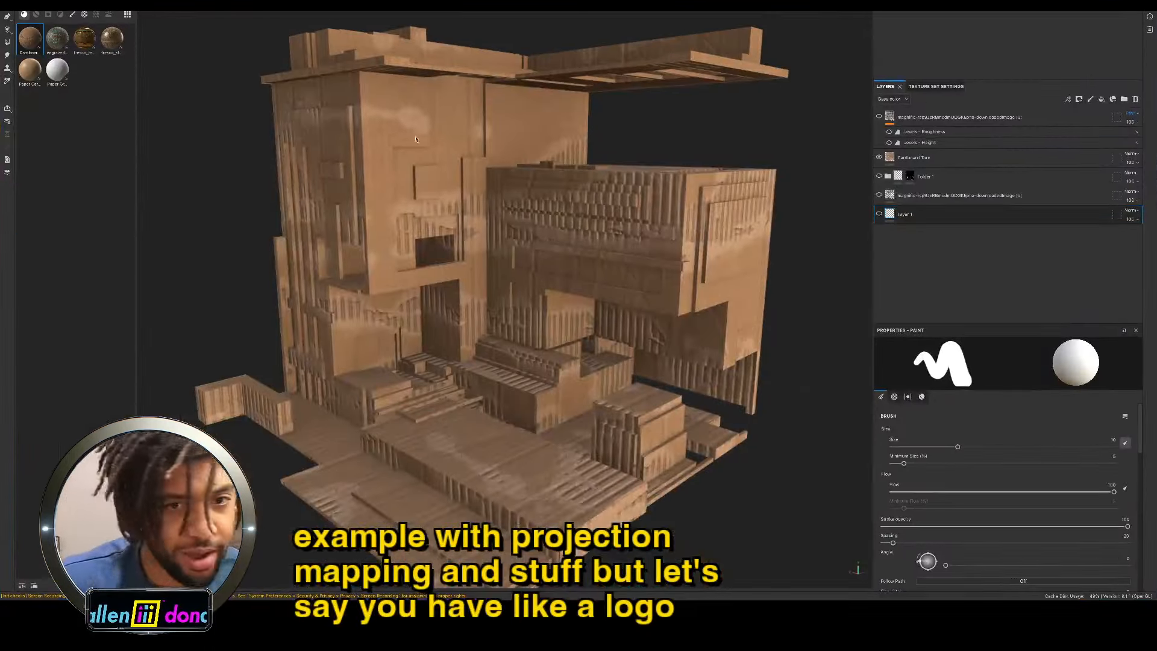
{"action": "key", "text": "ctrl+Up"}
{"action": "left_click", "coordinate": [959, 213]}
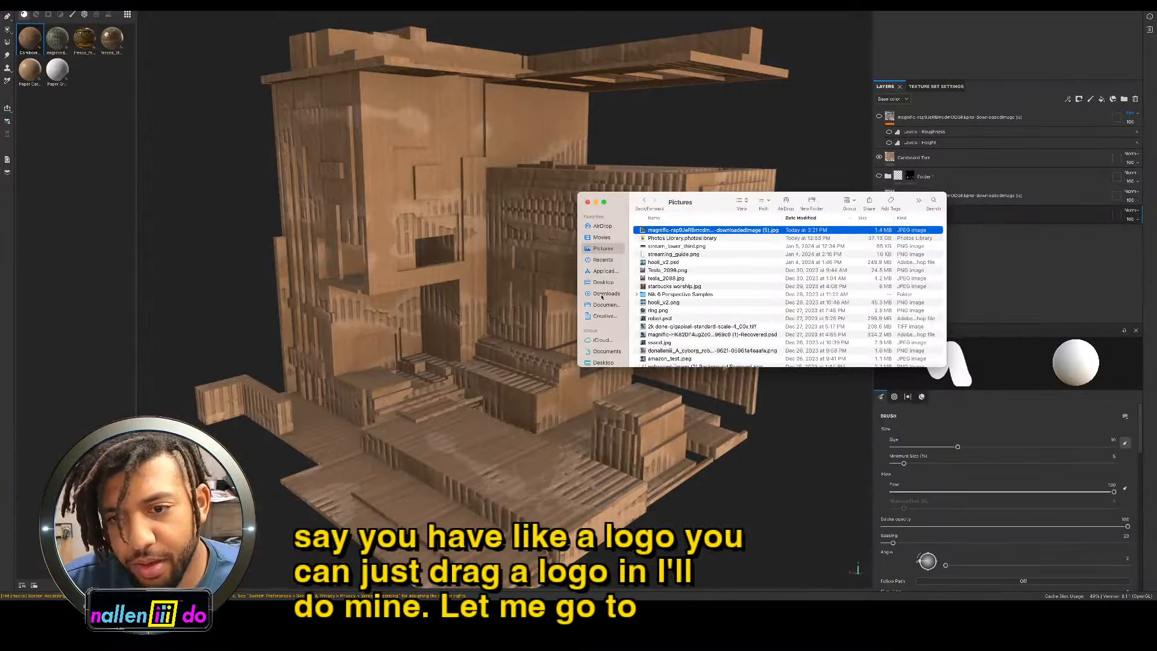
{"action": "left_click", "coordinate": [669, 270]}
{"action": "left_click", "coordinate": [673, 318]}
{"action": "key", "text": "space"}
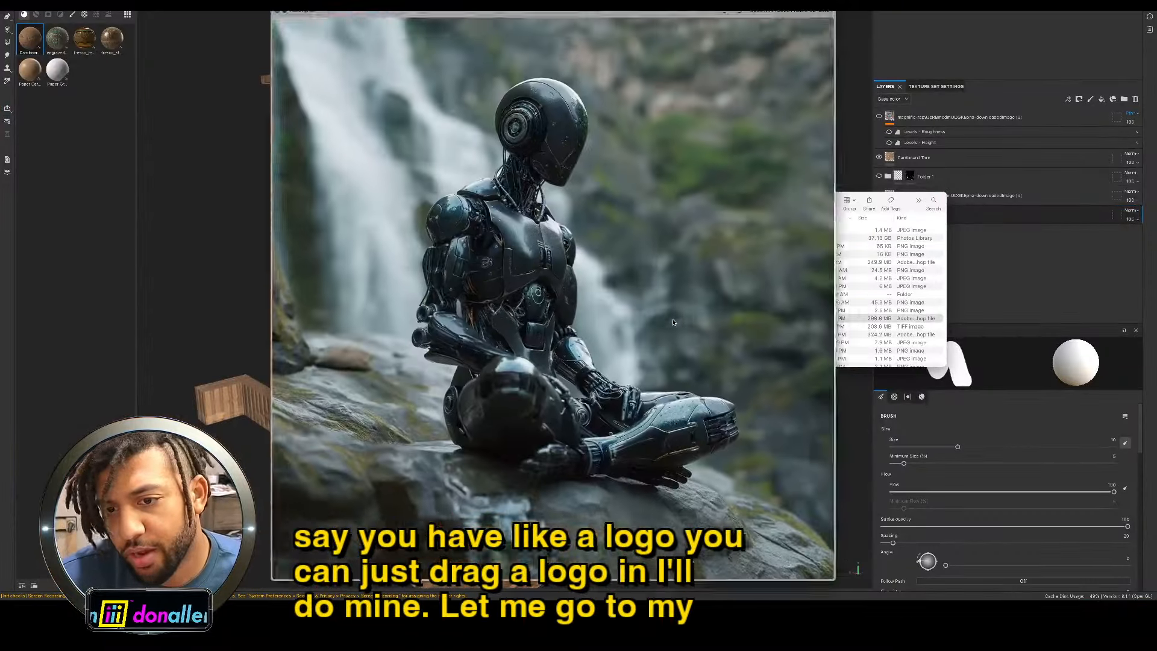
{"action": "key", "text": "Up"}
{"action": "key", "text": "space"}
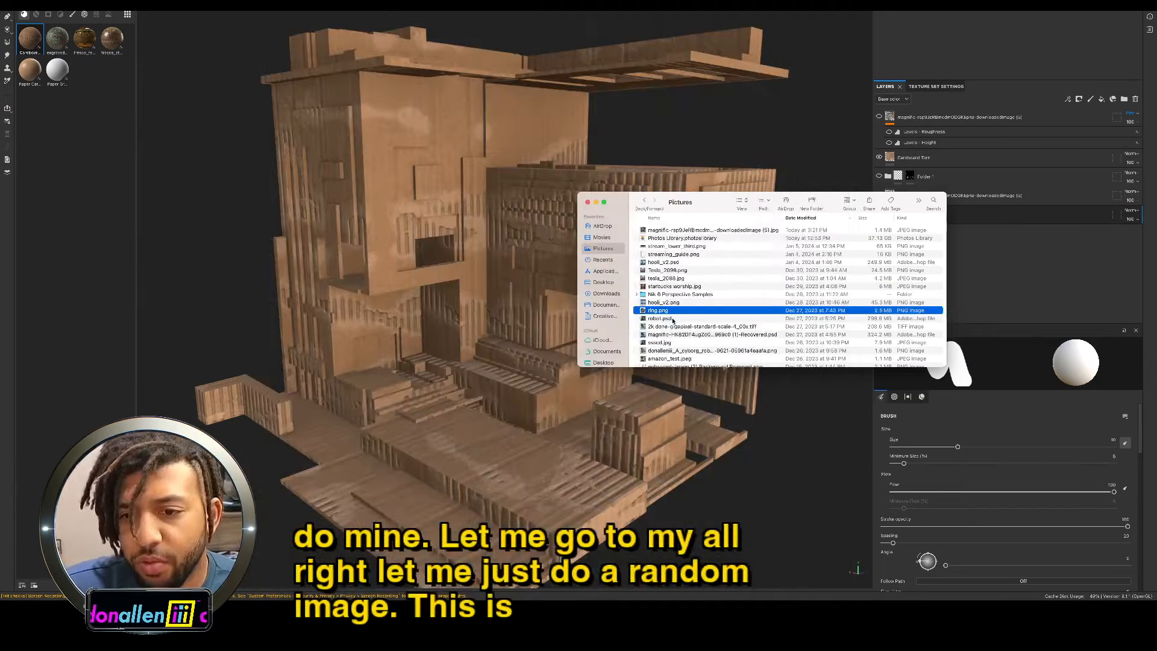
{"action": "key", "text": "Up"}
{"action": "key", "text": "space"}
{"action": "key", "text": "space"}
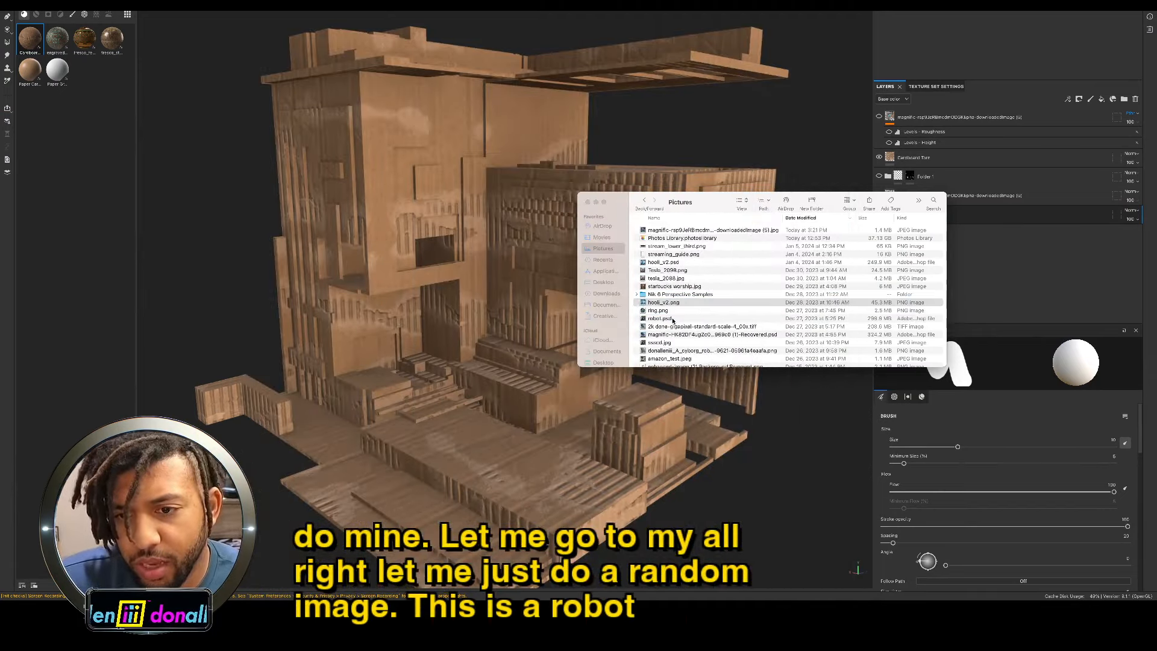
Step: Preview the starbucks worship image and place it on the tower's front wall as a warp-projected base color layer
{"action": "key", "text": "Down"}
{"action": "key", "text": "Up"}
{"action": "key", "text": "Up"}
{"action": "key", "text": "Up"}
{"action": "key", "text": "space"}
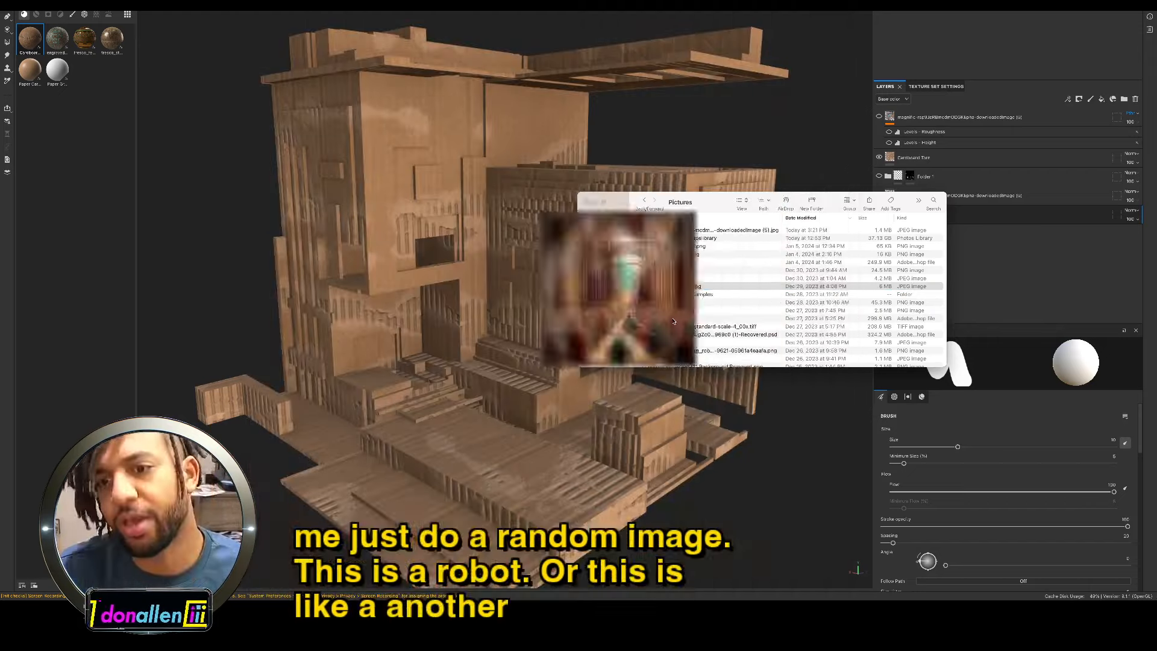
{"action": "left_click_drag", "start_coordinate": [674, 286], "coordinate": [441, 176]}
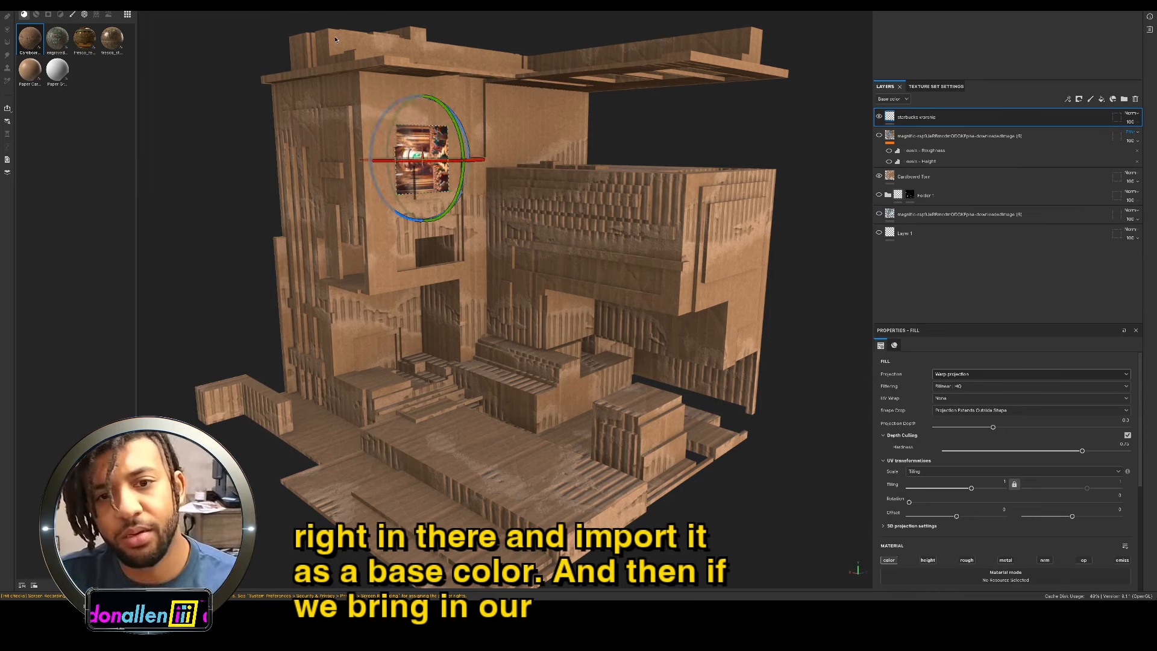
Step: Scale up the projected starbucks worship image to cover most of the tower's upper front wall
{"action": "key", "text": "w"}
{"action": "key", "text": "w"}
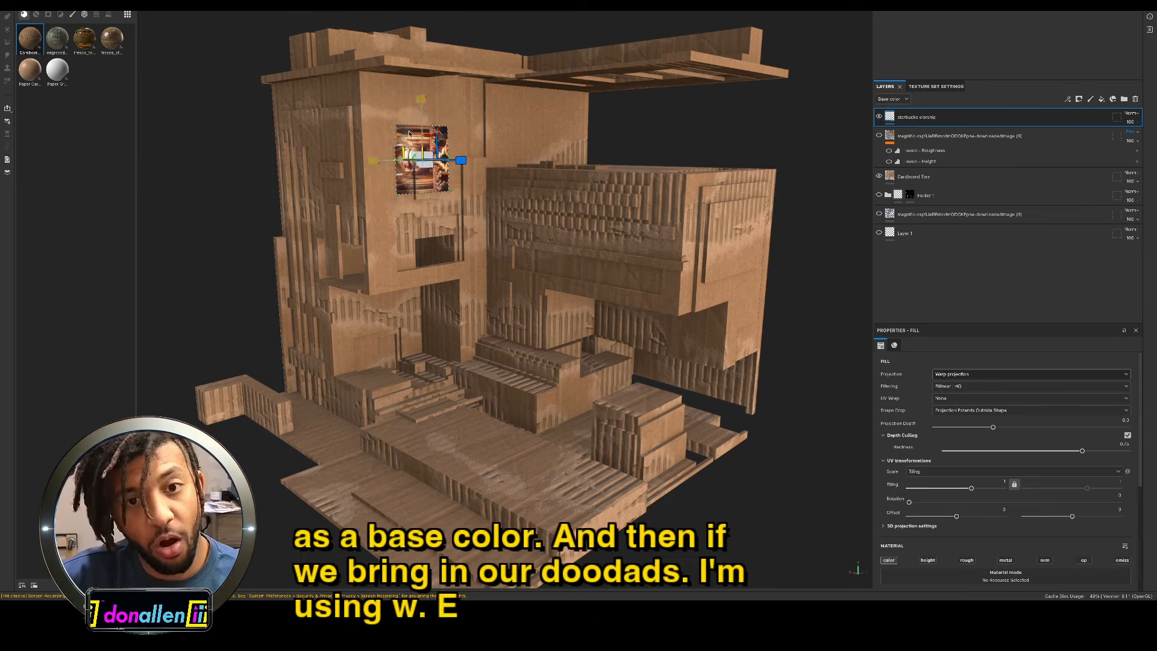
{"action": "left_click_drag", "start_coordinate": [430, 157], "coordinate": [543, 42]}
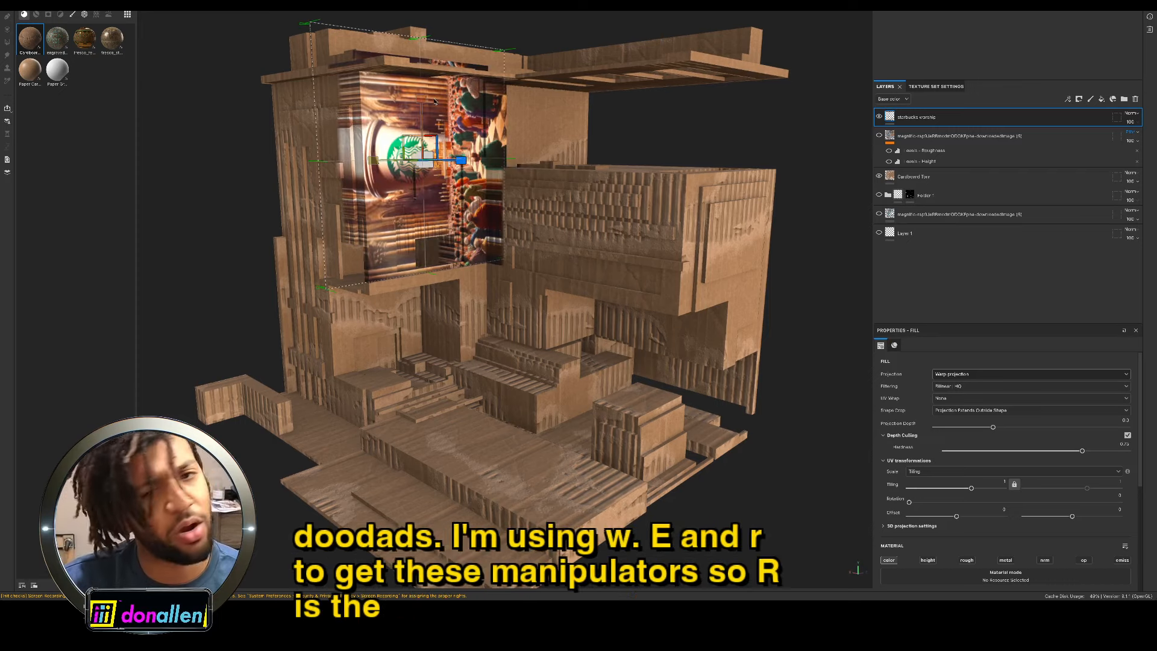
{"action": "key", "text": "r"}
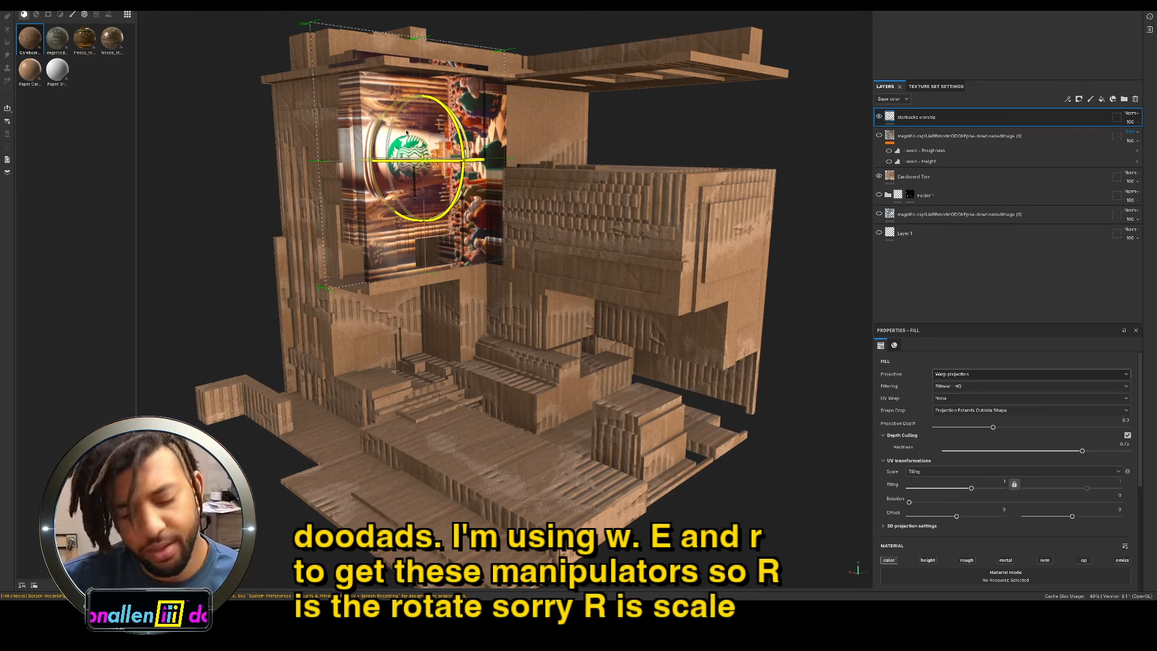
{"action": "left_click_drag", "start_coordinate": [394, 129], "coordinate": [386, 144]}
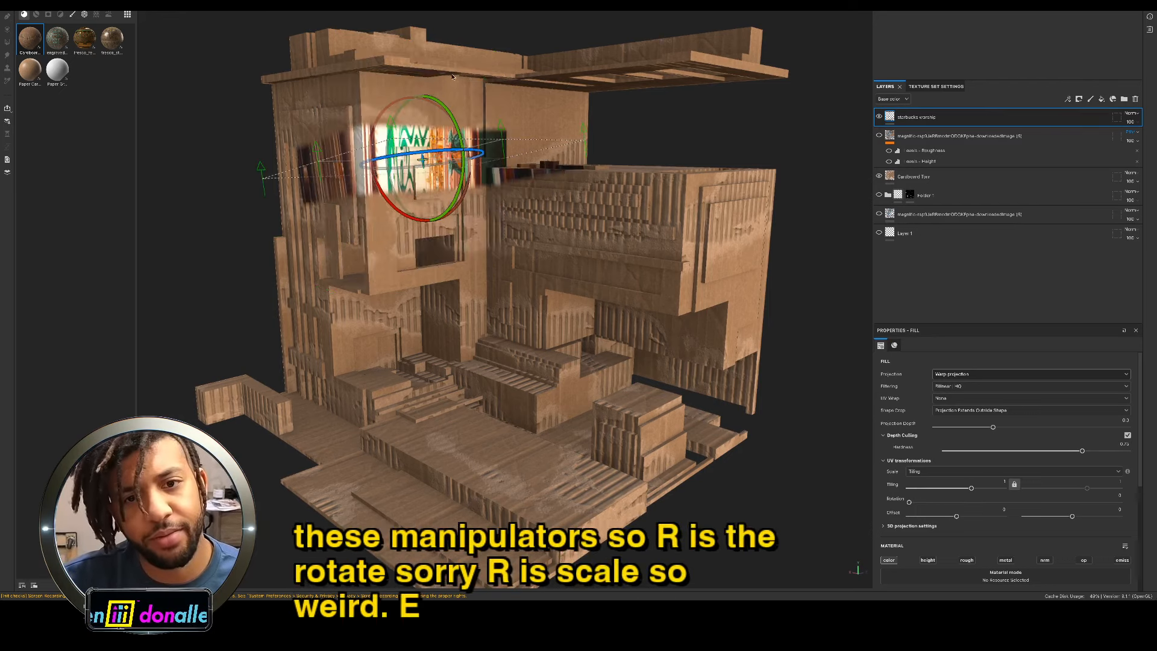
{"action": "key", "text": "super+z"}
{"action": "right_click", "coordinate": [379, 132]}
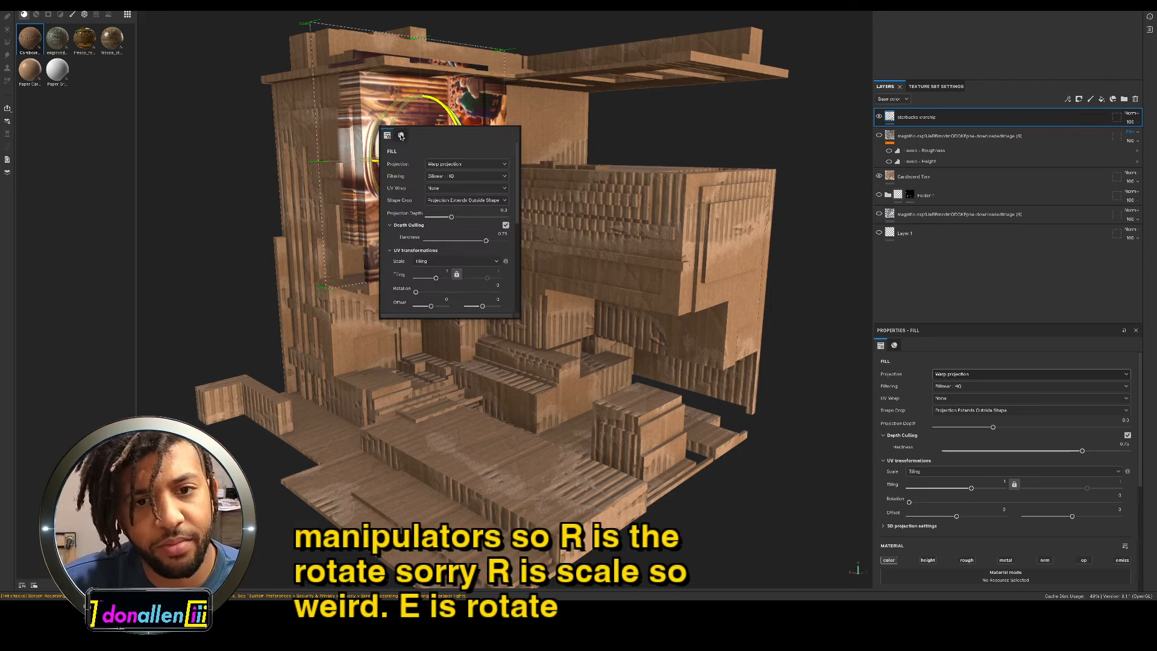
{"action": "right_click", "coordinate": [241, 77]}
{"action": "right_click", "coordinate": [202, 43]}
Step: Rotate the projected starbucks worship image so it stands upright on the tower's front wall
{"action": "left_click_drag", "start_coordinate": [476, 63], "coordinate": [473, 128], "text": "alt"}
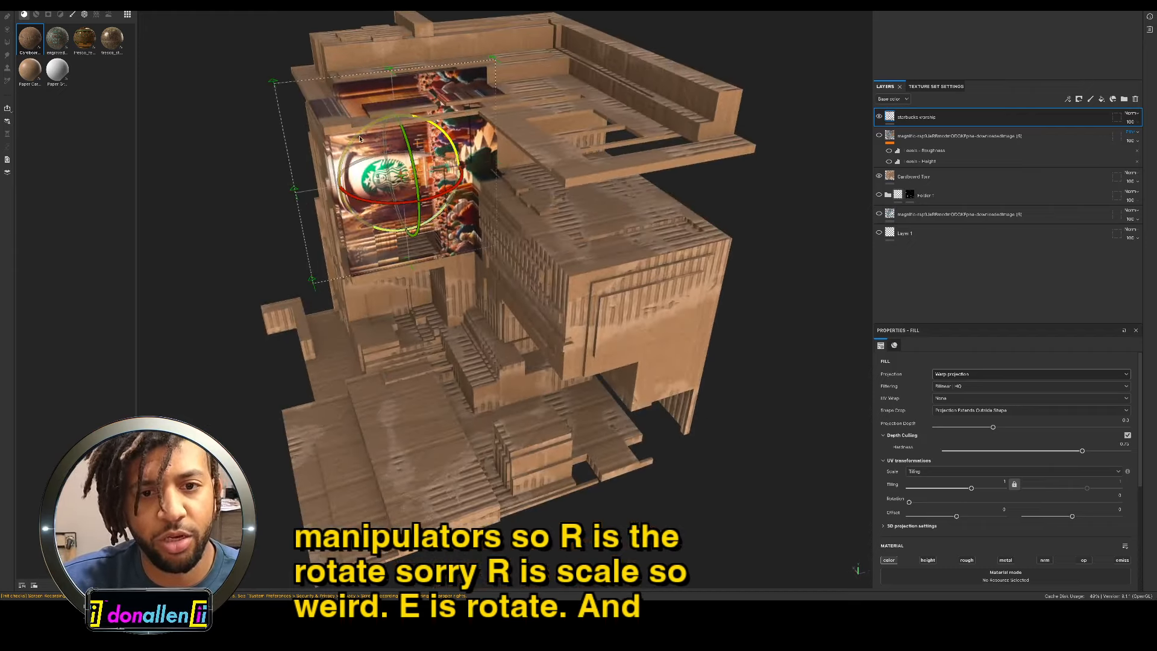
{"action": "scroll", "coordinate": [473, 127], "scroll_direction": "up", "scroll_amount": 8}
{"action": "left_click_drag", "start_coordinate": [473, 128], "coordinate": [644, 173], "text": "alt"}
{"action": "right_click_drag", "start_coordinate": [591, 196], "coordinate": [397, 188], "text": "alt"}
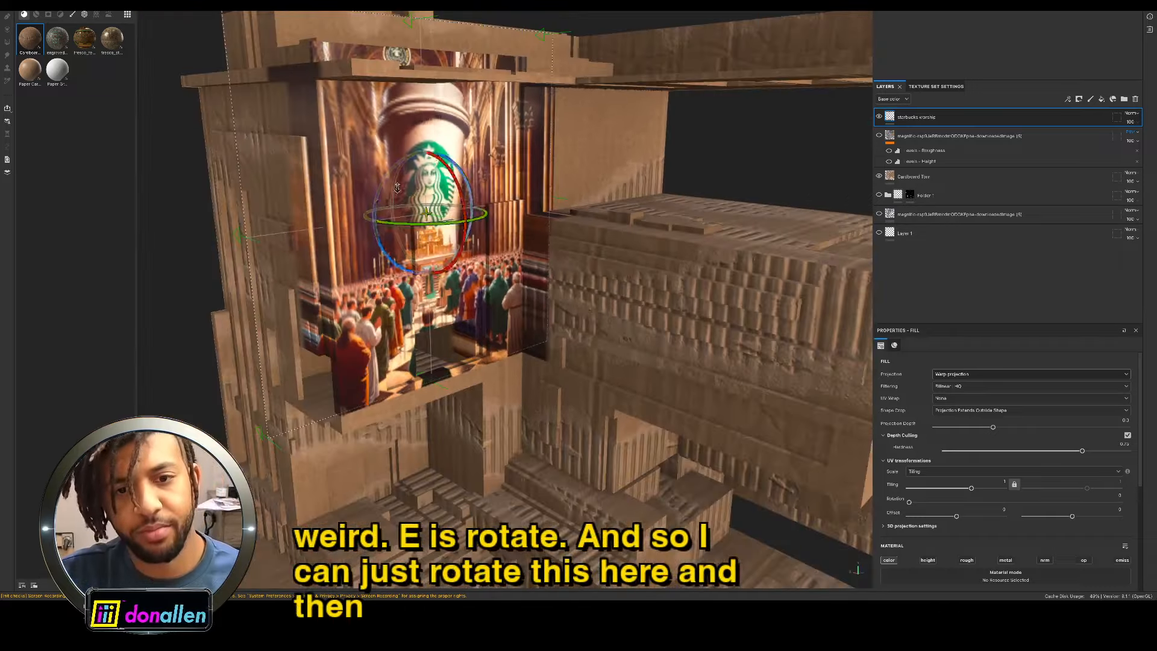
Step: Reposition the projected starbucks worship image and scale it down to fit the tower's front wall above the opening
{"action": "key", "text": "w"}
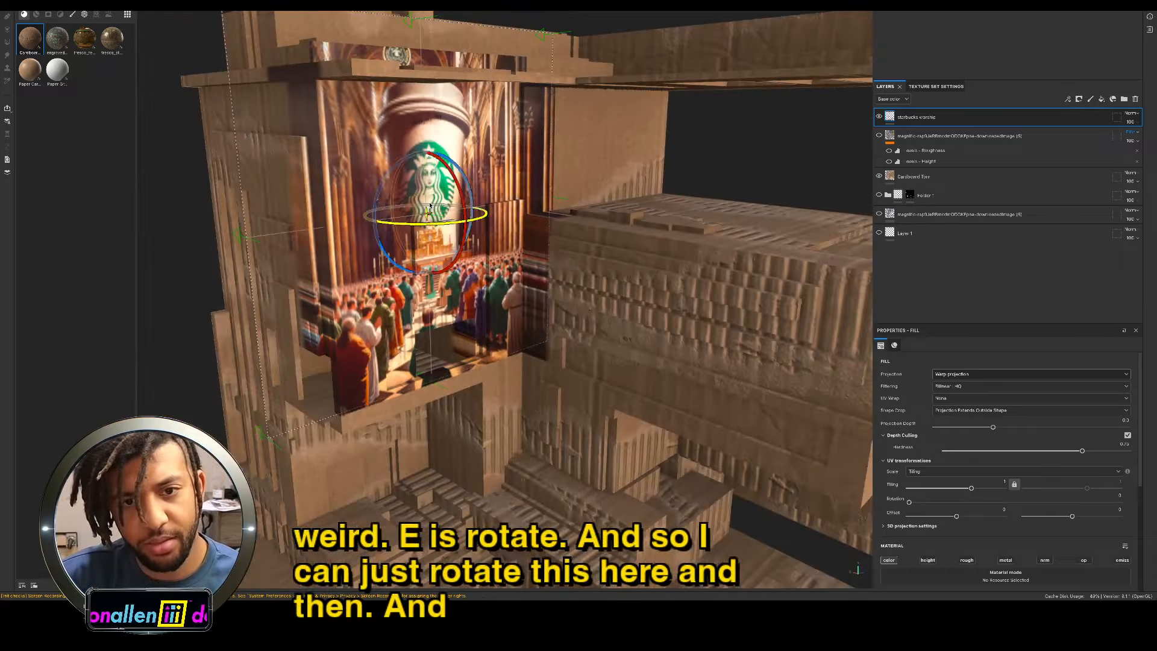
{"action": "key", "text": "w"}
{"action": "left_click_drag", "start_coordinate": [430, 222], "coordinate": [466, 283]}
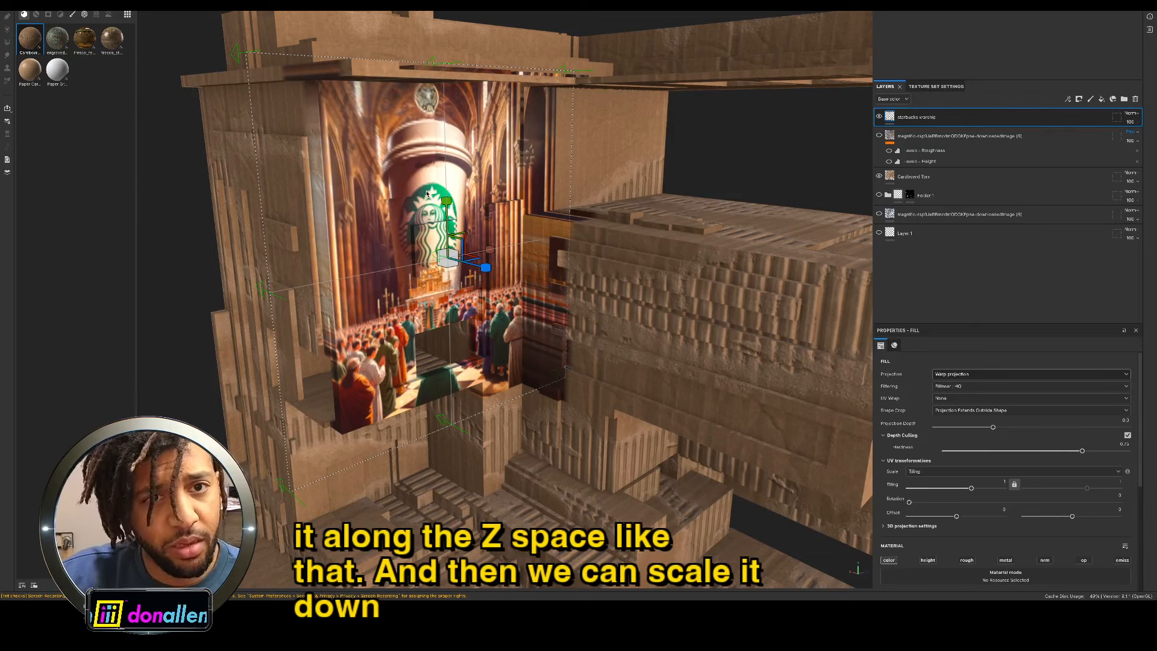
{"action": "mouse_move", "coordinate": [447, 258]}
{"action": "left_mouse_down"}
{"action": "mouse_move", "coordinate": [425, 283]}
{"action": "mouse_move", "coordinate": [455, 293]}
{"action": "mouse_move", "coordinate": [470, 235]}
{"action": "mouse_move", "coordinate": [525, 187]}
{"action": "mouse_move", "coordinate": [559, 193]}
{"action": "mouse_move", "coordinate": [585, 281]}
{"action": "left_mouse_up"}
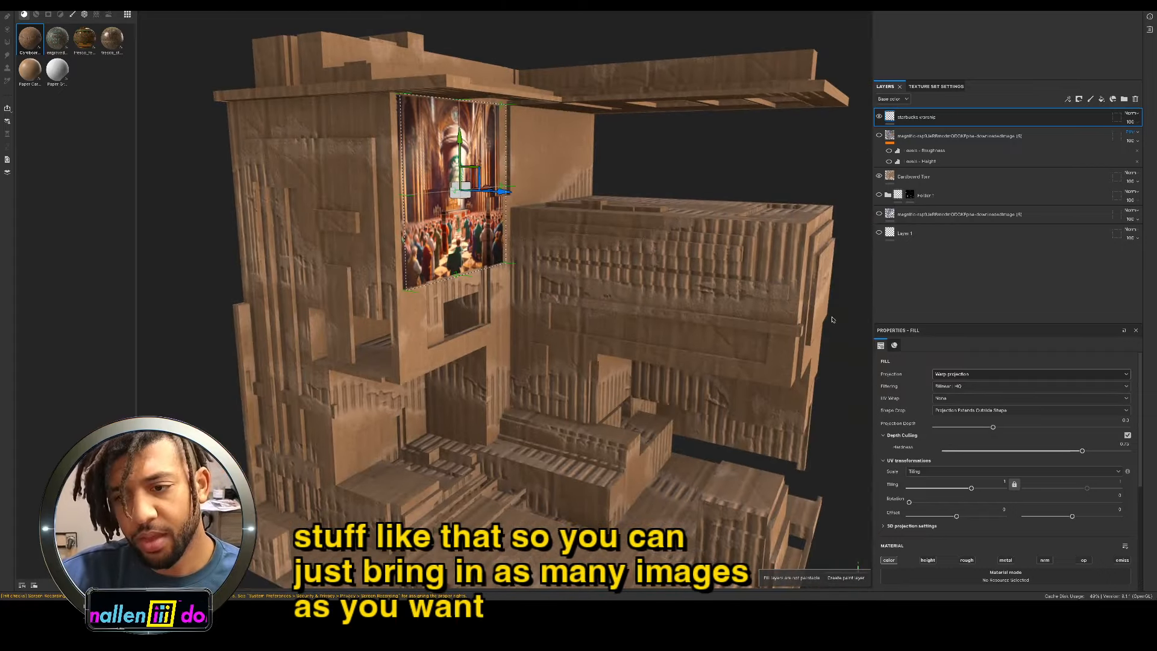
{"action": "left_click_drag", "start_coordinate": [512, 199], "coordinate": [461, 220], "text": "alt"}
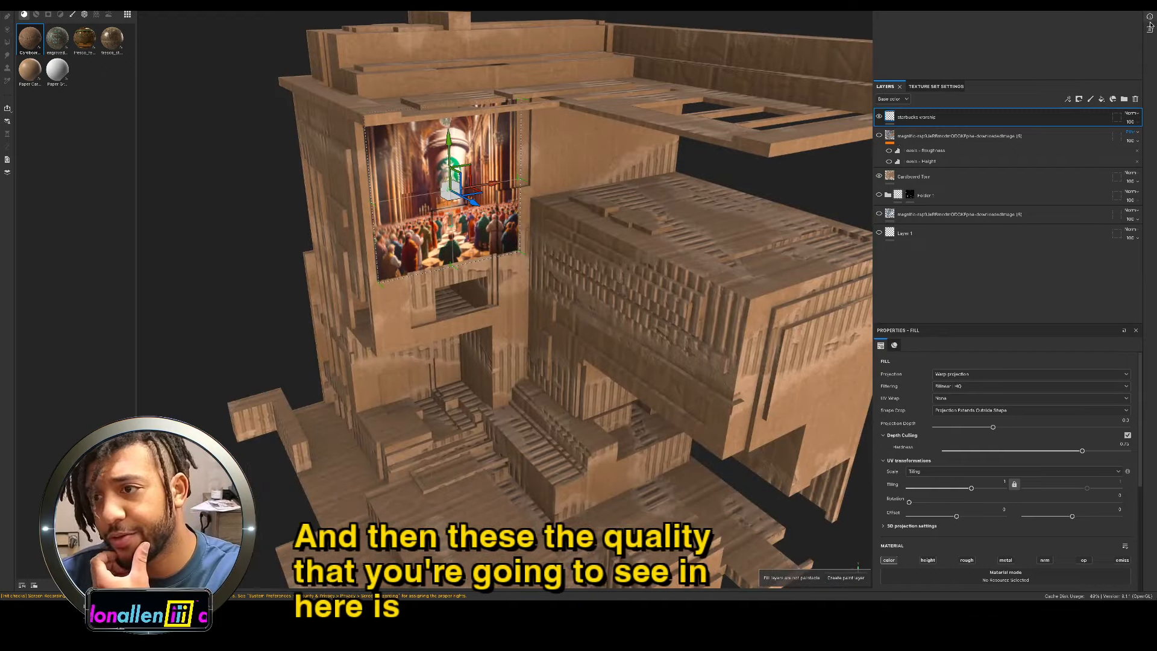
Step: Set the texture set's size to 4096 and check the sharpness of the image on the tower
{"action": "left_click", "coordinate": [935, 86]}
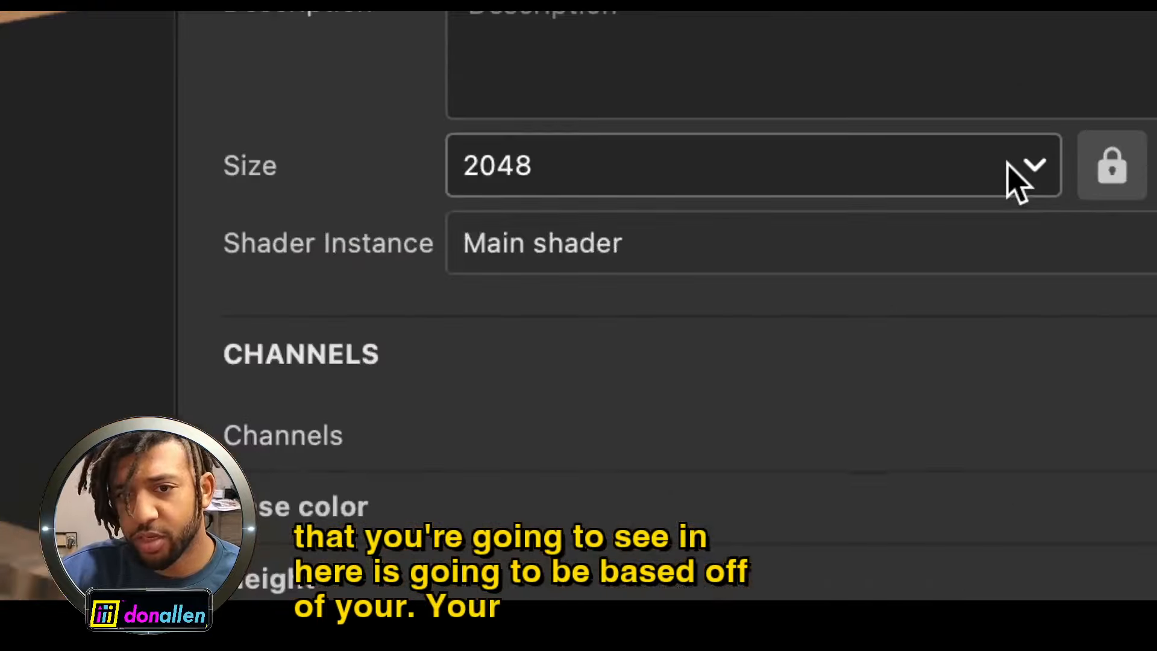
{"action": "left_click", "coordinate": [547, 170]}
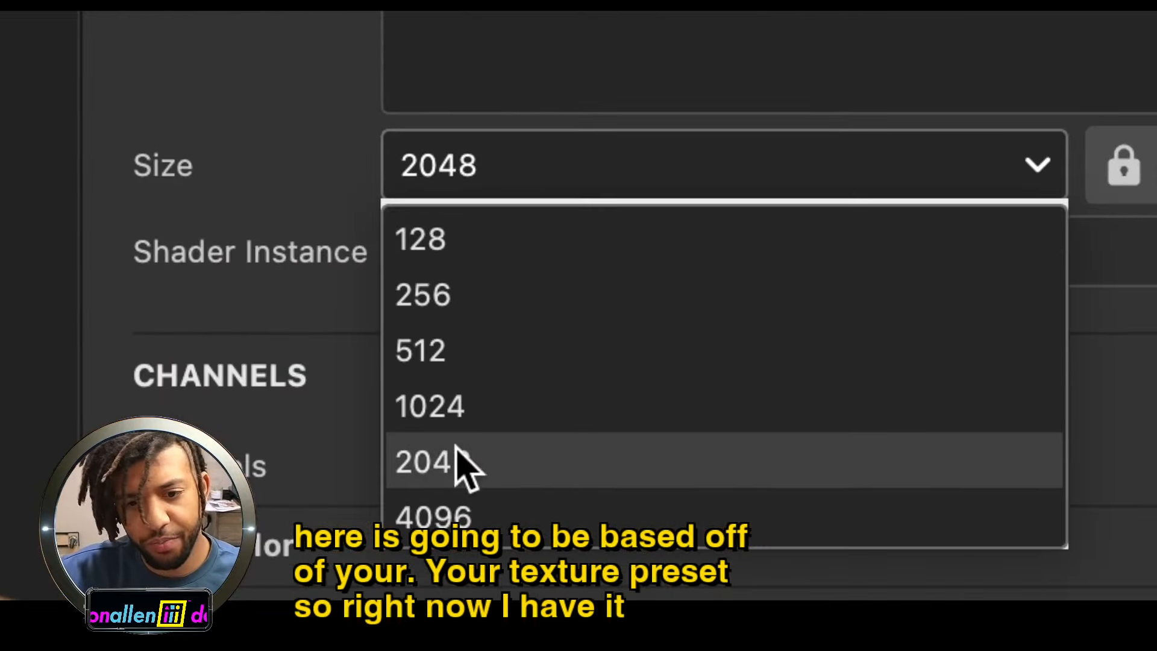
{"action": "left_click", "coordinate": [470, 517]}
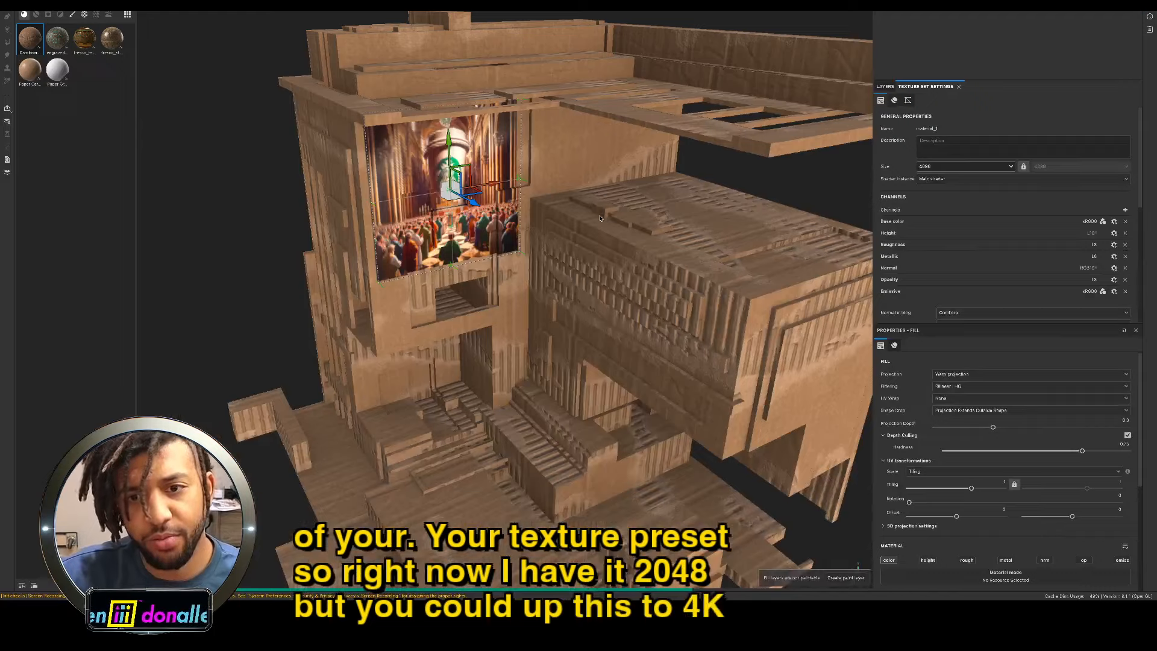
{"action": "scroll", "coordinate": [600, 218], "scroll_direction": "up", "scroll_amount": 5}
{"action": "left_click_drag", "start_coordinate": [600, 219], "coordinate": [747, 175], "text": "alt"}
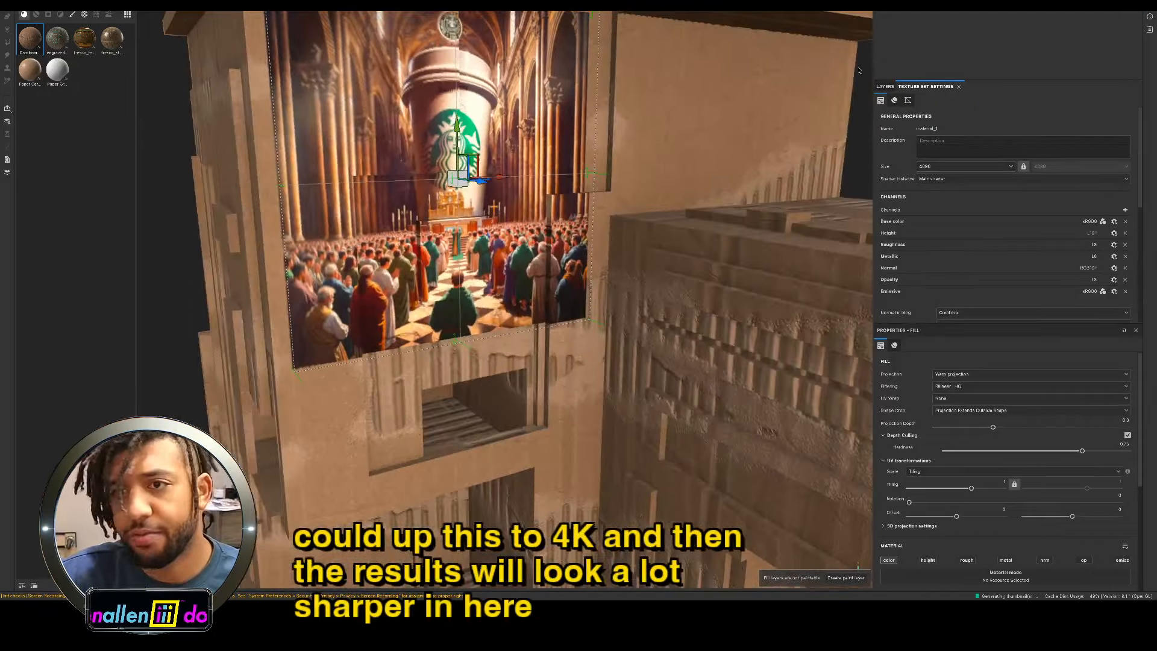
{"action": "right_click_drag", "start_coordinate": [409, 186], "coordinate": [326, 209], "text": "alt"}
{"action": "left_click_drag", "start_coordinate": [326, 210], "coordinate": [460, 149], "text": "alt"}
{"action": "middle_click_drag", "start_coordinate": [459, 149], "coordinate": [536, 269], "text": "alt"}
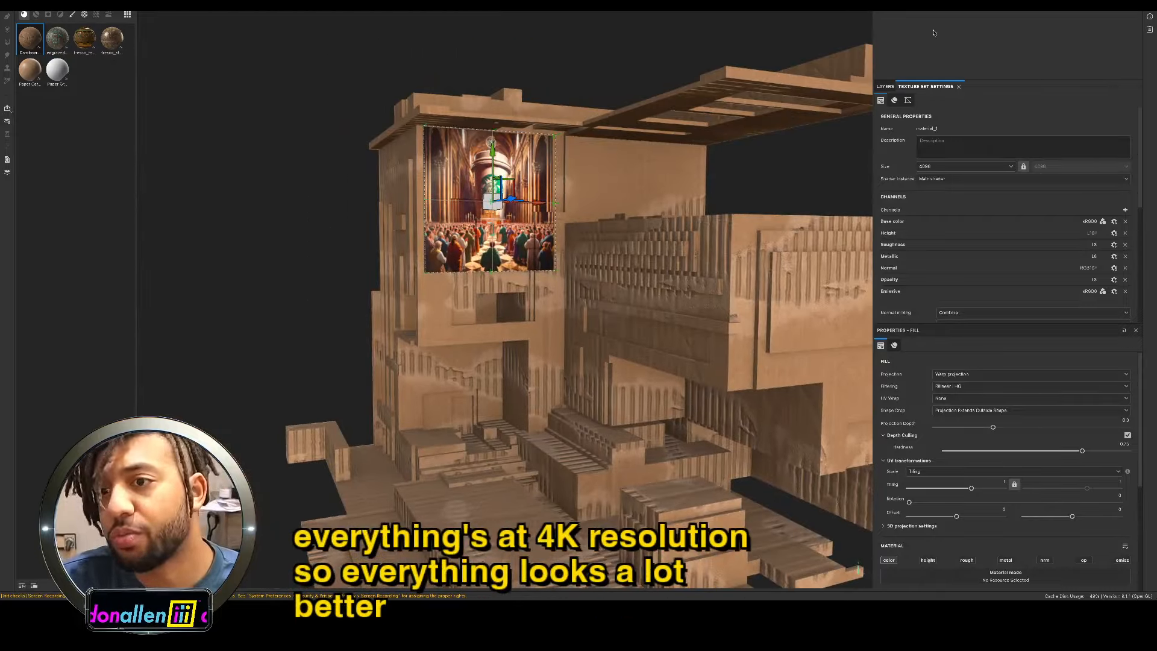
Step: Hide the starbucks worship and Cardboard Torn layers and show the projected AI image layer with the roughness and height levels
{"action": "left_click", "coordinate": [885, 87]}
{"action": "left_click", "coordinate": [879, 117]}
{"action": "left_click", "coordinate": [879, 176]}
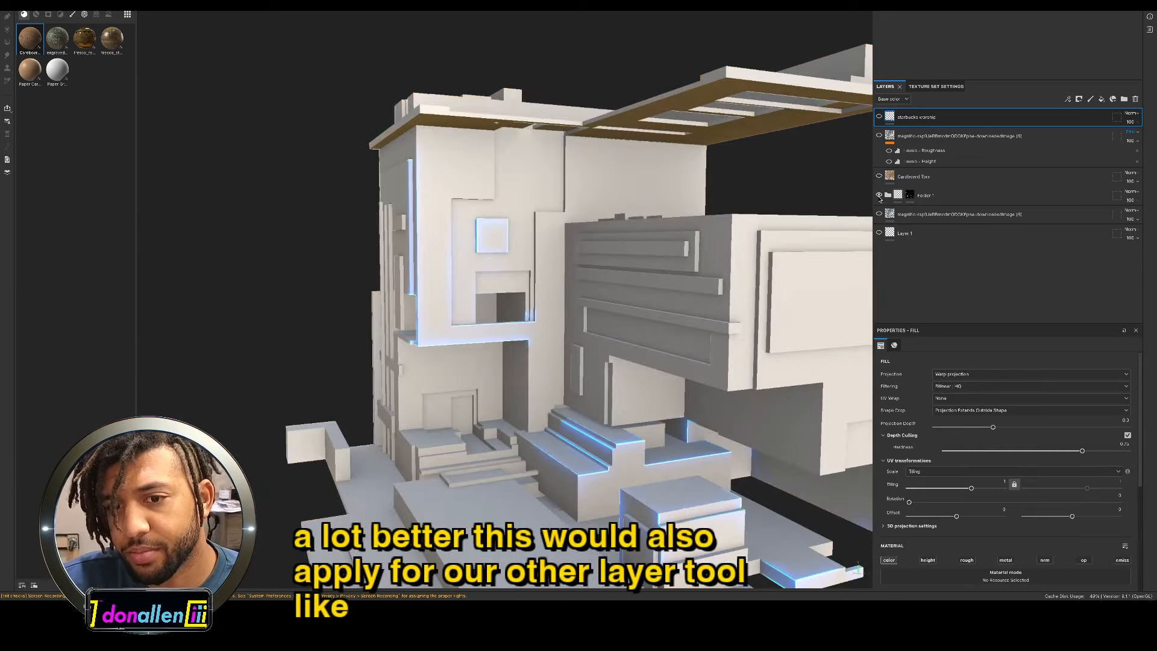
{"action": "left_click", "coordinate": [879, 176]}
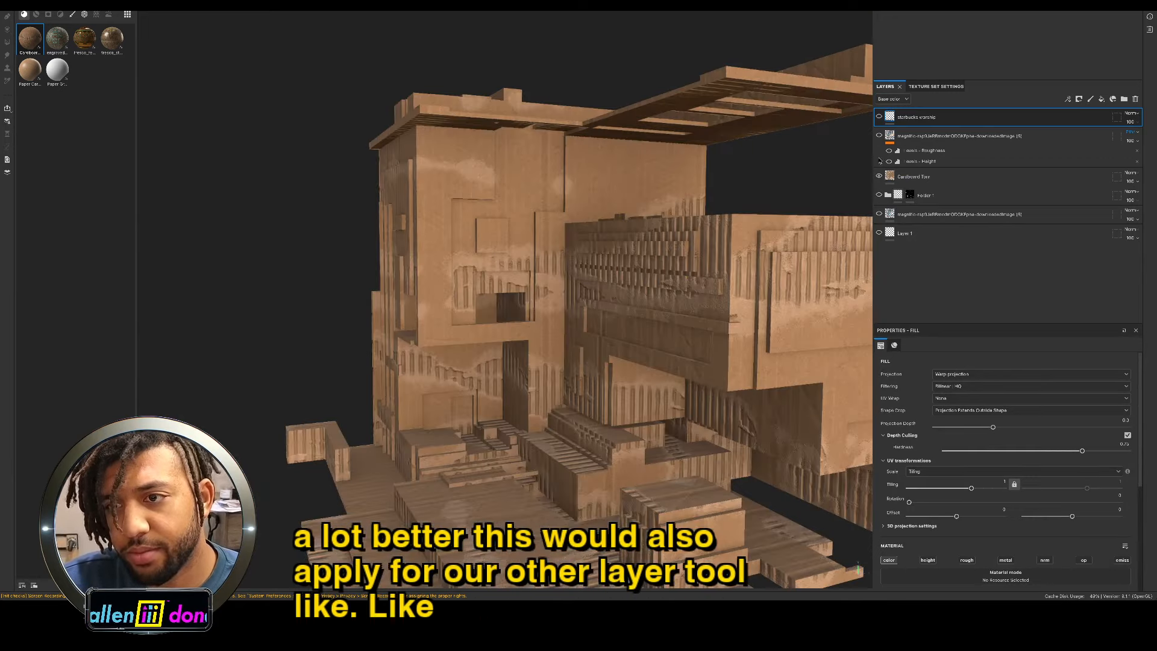
{"action": "left_click", "coordinate": [879, 136]}
{"action": "left_click", "coordinate": [879, 176]}
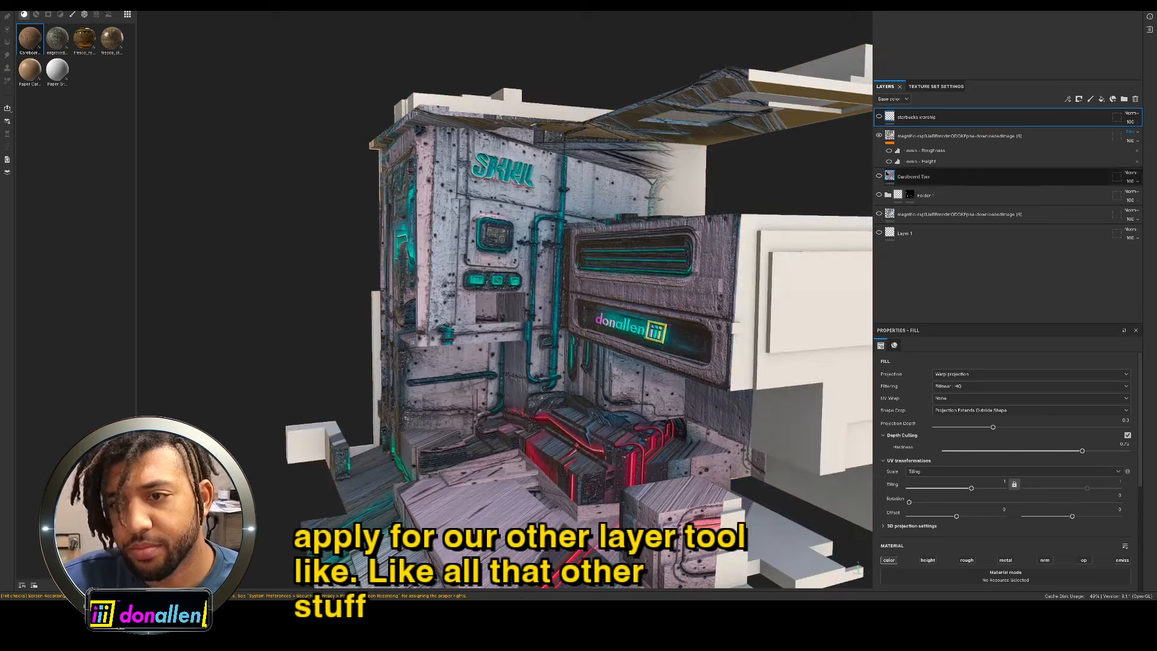
Step: Turn the projected AI image layer's height and roughness levels effects back on and set its base color blending to Normal
{"action": "left_click", "coordinate": [1046, 144]}
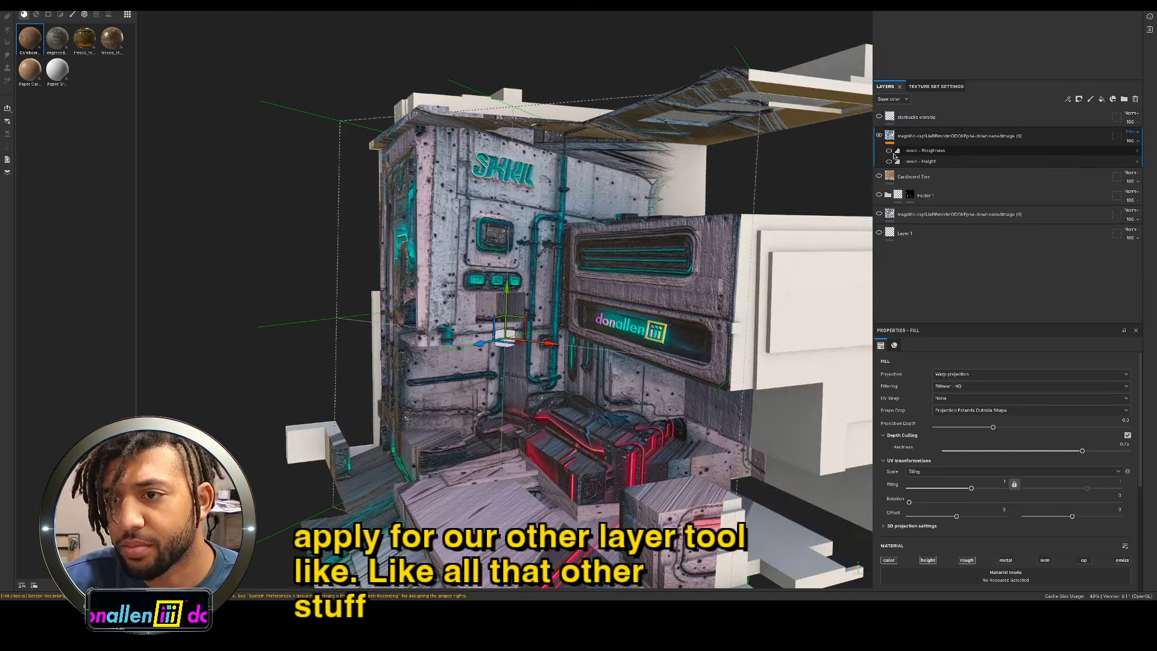
{"action": "left_click", "coordinate": [889, 161]}
{"action": "left_click", "coordinate": [889, 162]}
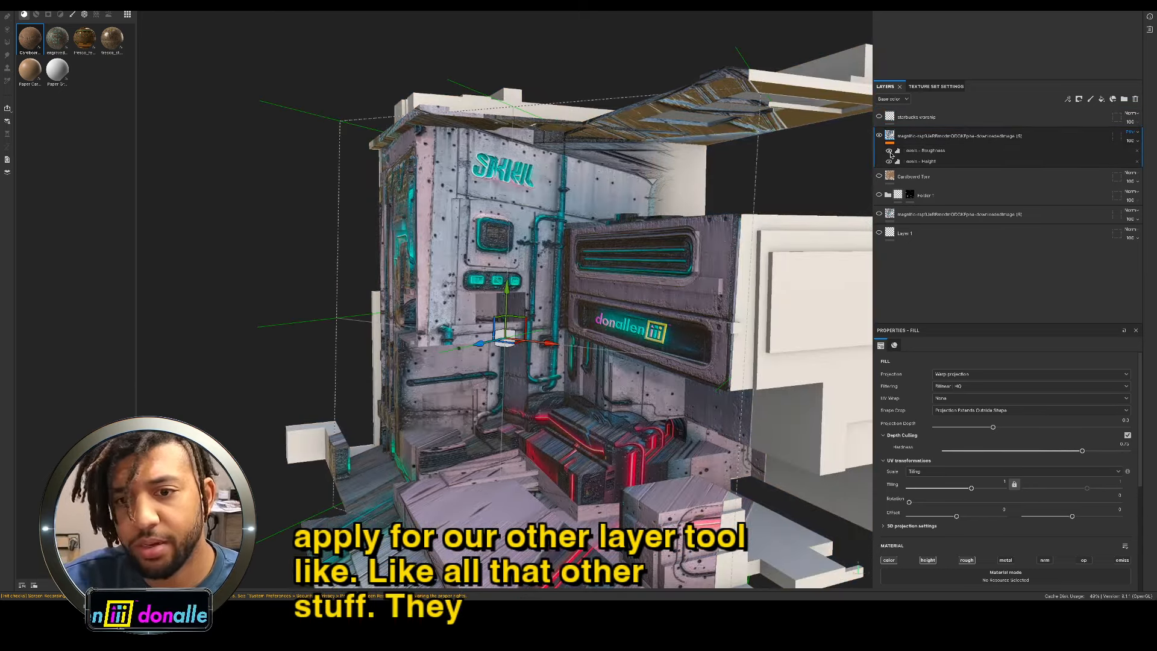
{"action": "left_click", "coordinate": [1131, 132]}
{"action": "left_click", "coordinate": [1112, 141]}
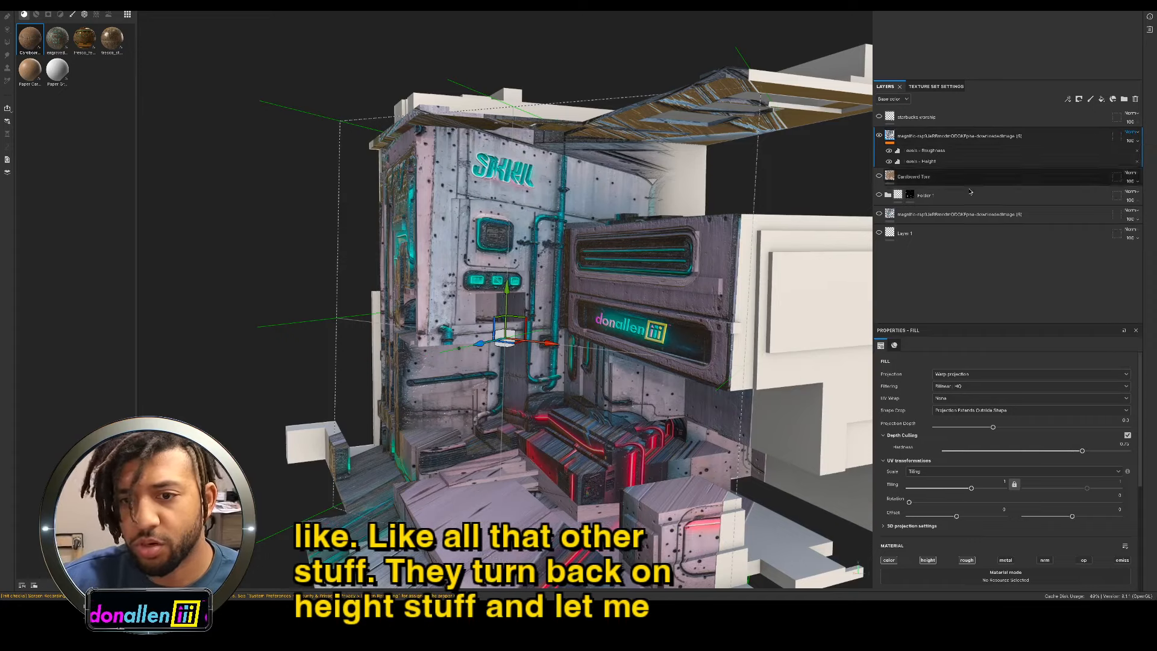
{"action": "scroll", "coordinate": [621, 284], "scroll_direction": "up", "scroll_amount": 5}
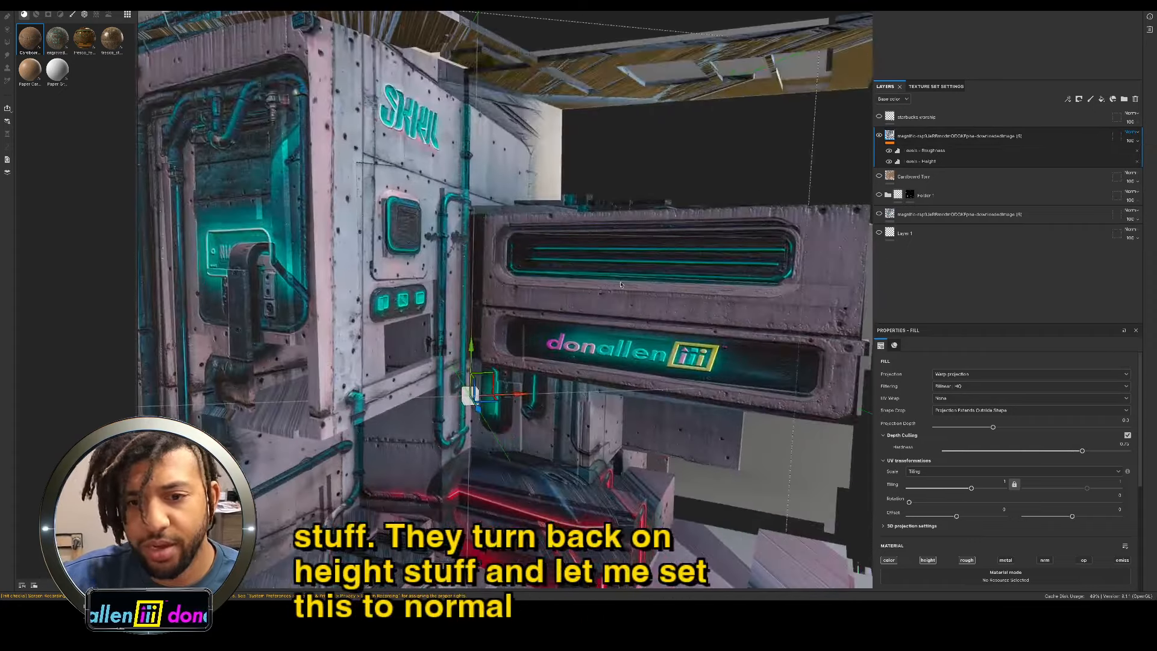
{"action": "middle_click_drag", "start_coordinate": [620, 285], "coordinate": [509, 200], "text": "alt"}
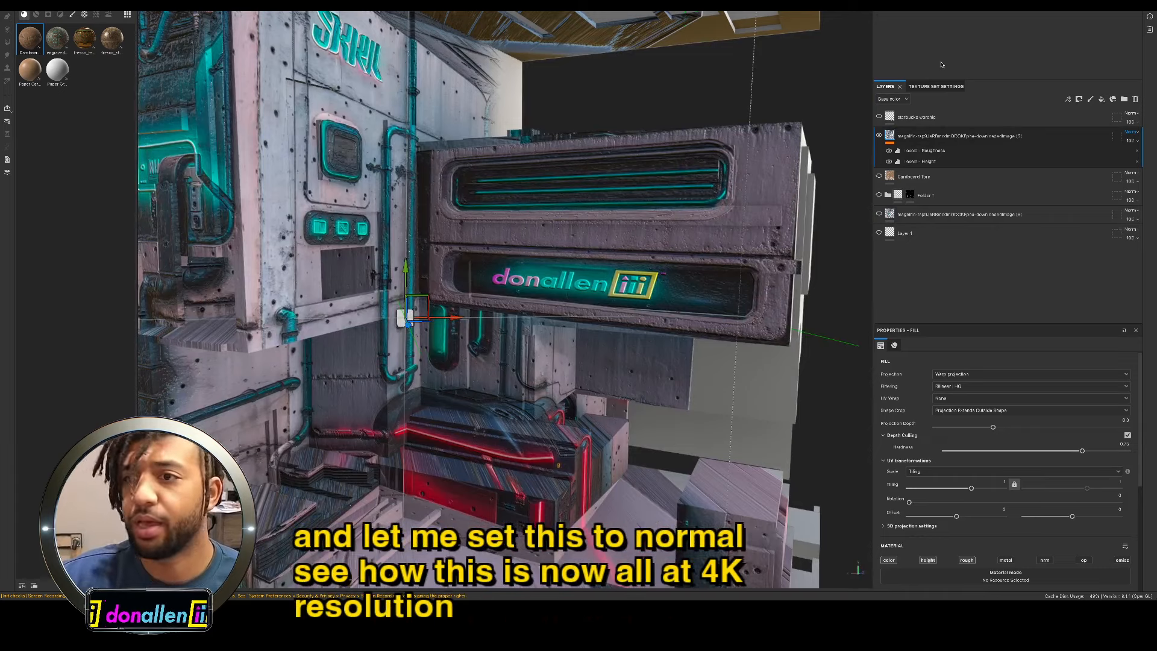
Step: Examine the 4K projected texture and its height detail on the building from several angles
{"action": "left_click", "coordinate": [920, 177]}
{"action": "left_click_drag", "start_coordinate": [594, 256], "coordinate": [534, 230], "text": "alt"}
{"action": "right_click_drag", "start_coordinate": [534, 230], "coordinate": [464, 243], "text": "alt"}
{"action": "left_click_drag", "start_coordinate": [464, 242], "coordinate": [392, 311], "text": "alt"}
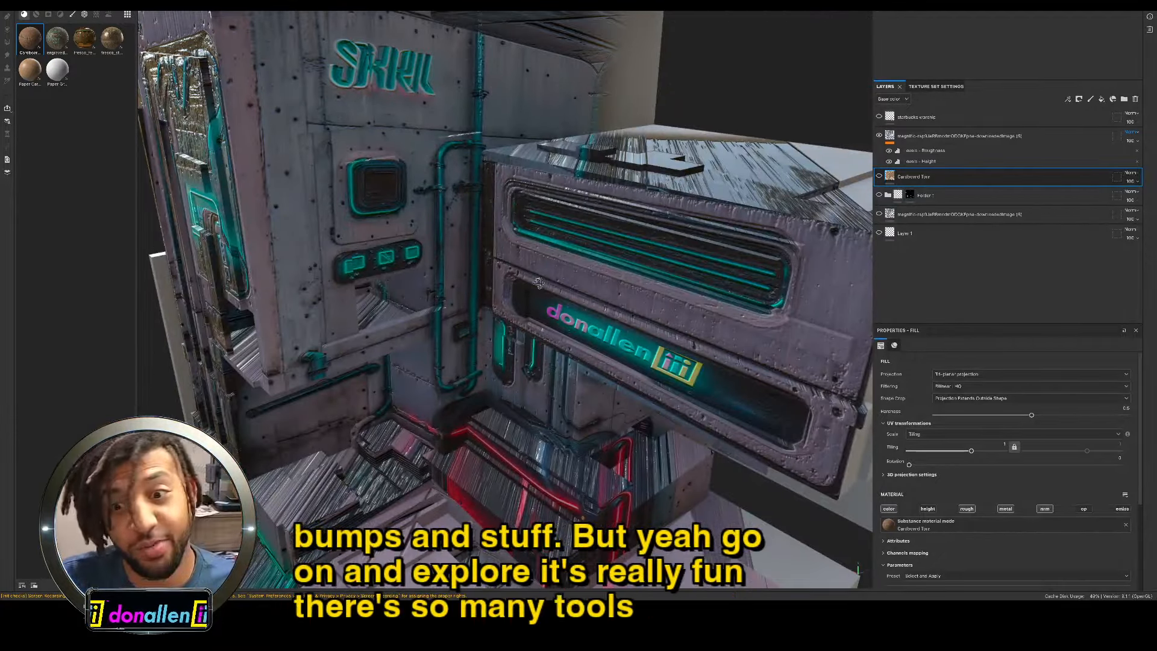
{"action": "left_click_drag", "start_coordinate": [562, 320], "coordinate": [570, 259], "text": "alt"}
{"action": "right_click_drag", "start_coordinate": [513, 283], "coordinate": [436, 301], "text": "alt"}
{"action": "left_click_drag", "start_coordinate": [436, 300], "coordinate": [533, 331], "text": "alt"}
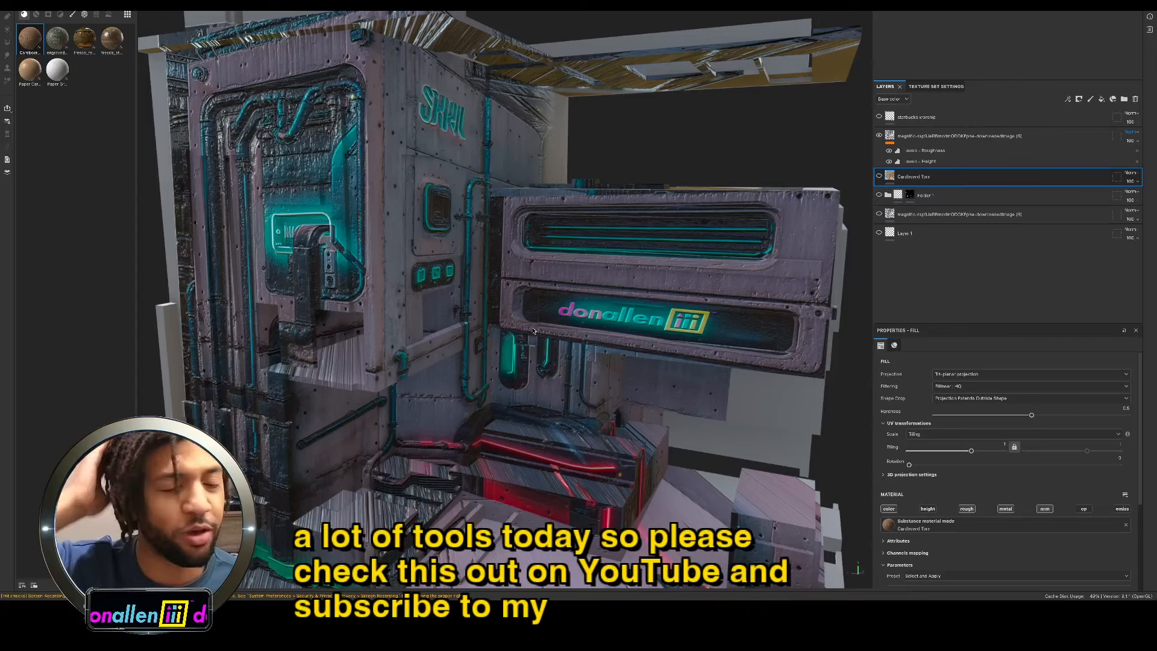
{"action": "right_click_drag", "start_coordinate": [533, 331], "coordinate": [461, 319], "text": "alt"}
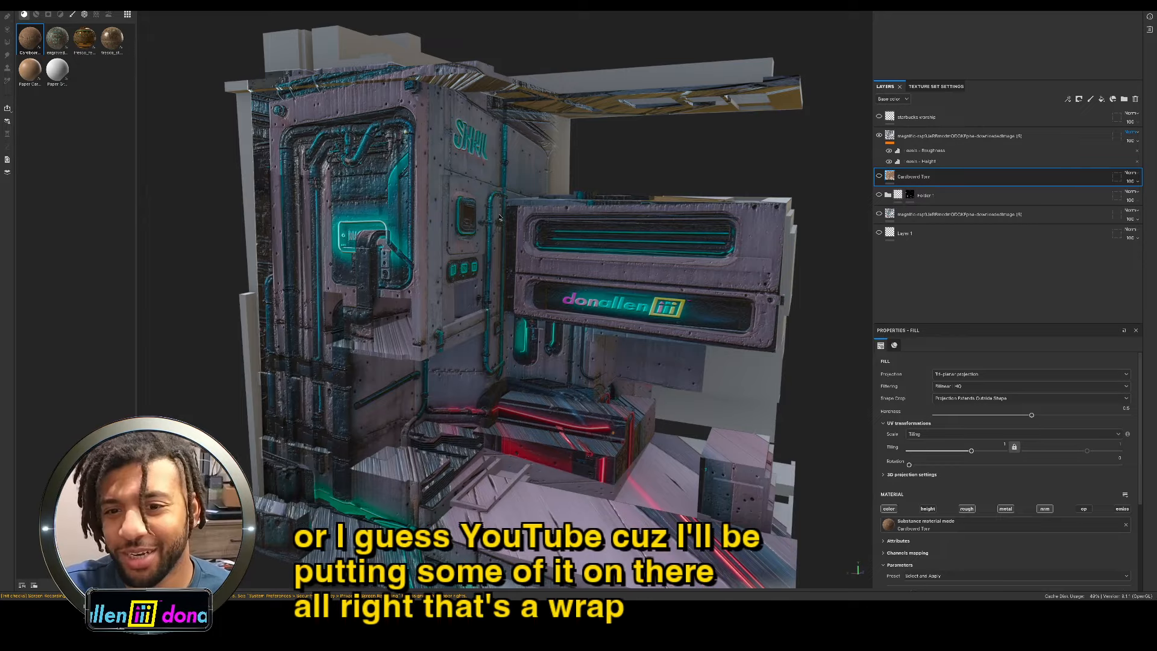
{"action": "left_click_drag", "start_coordinate": [499, 218], "coordinate": [467, 224], "text": "alt"}
{"action": "right_click_drag", "start_coordinate": [467, 225], "coordinate": [491, 269], "text": "alt"}
Step: Switch to Photoshop to view the source image used for the projection
{"action": "key", "text": "ctrl+Up"}
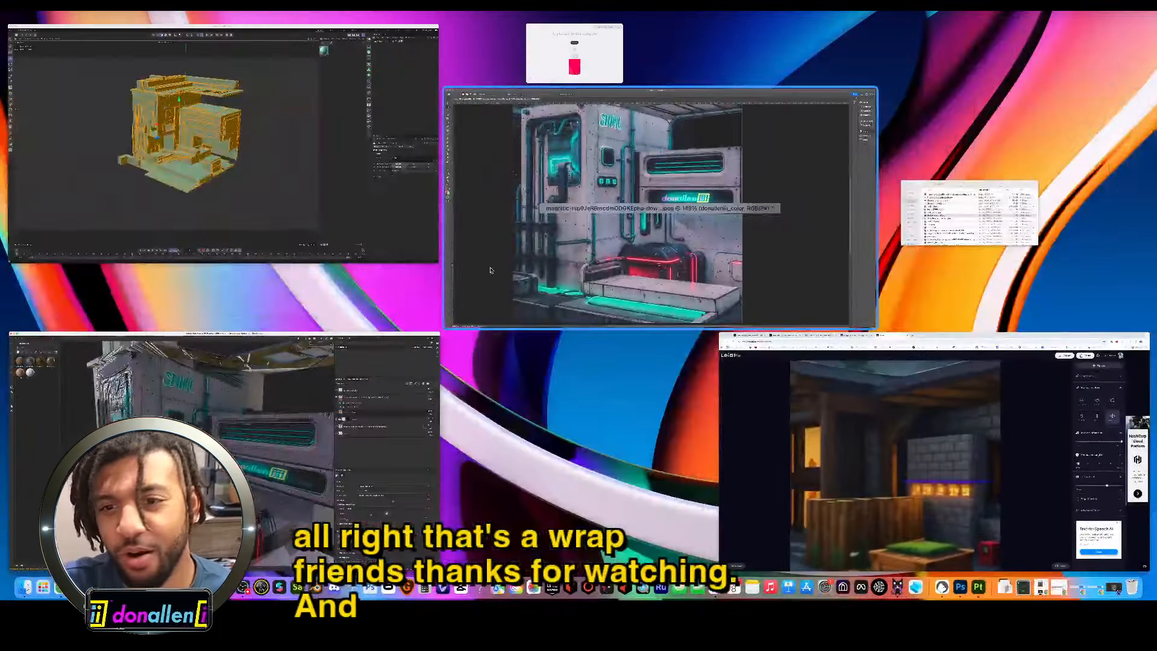
{"action": "left_click", "coordinate": [491, 270]}
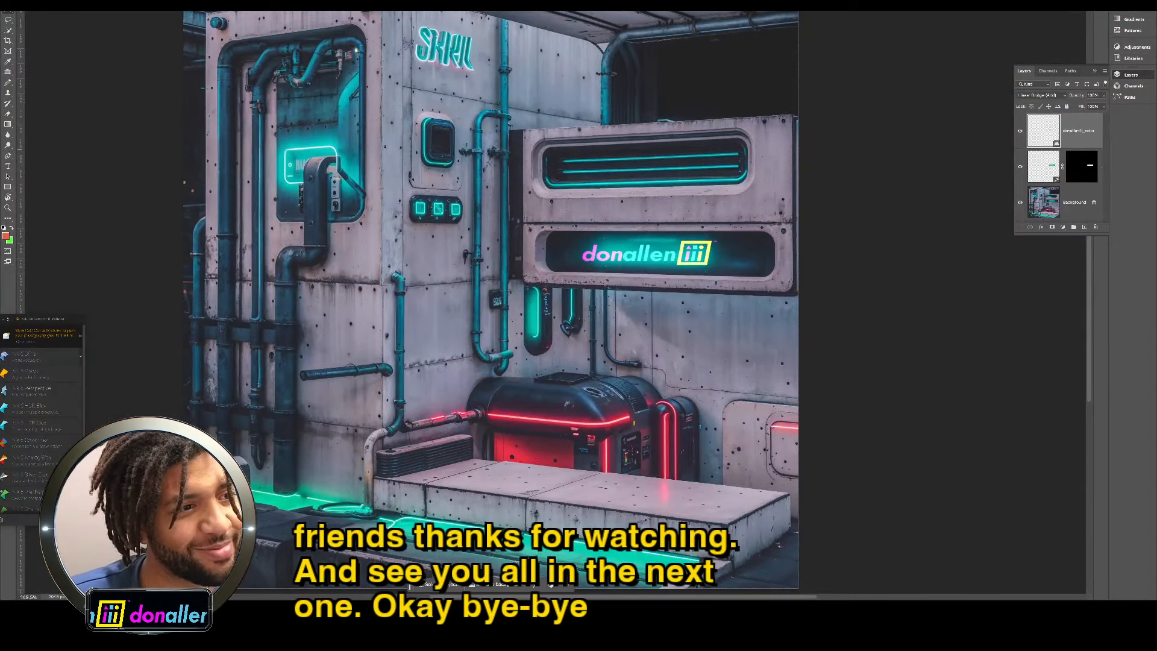
{"action": "key", "text": "super+Tab"}
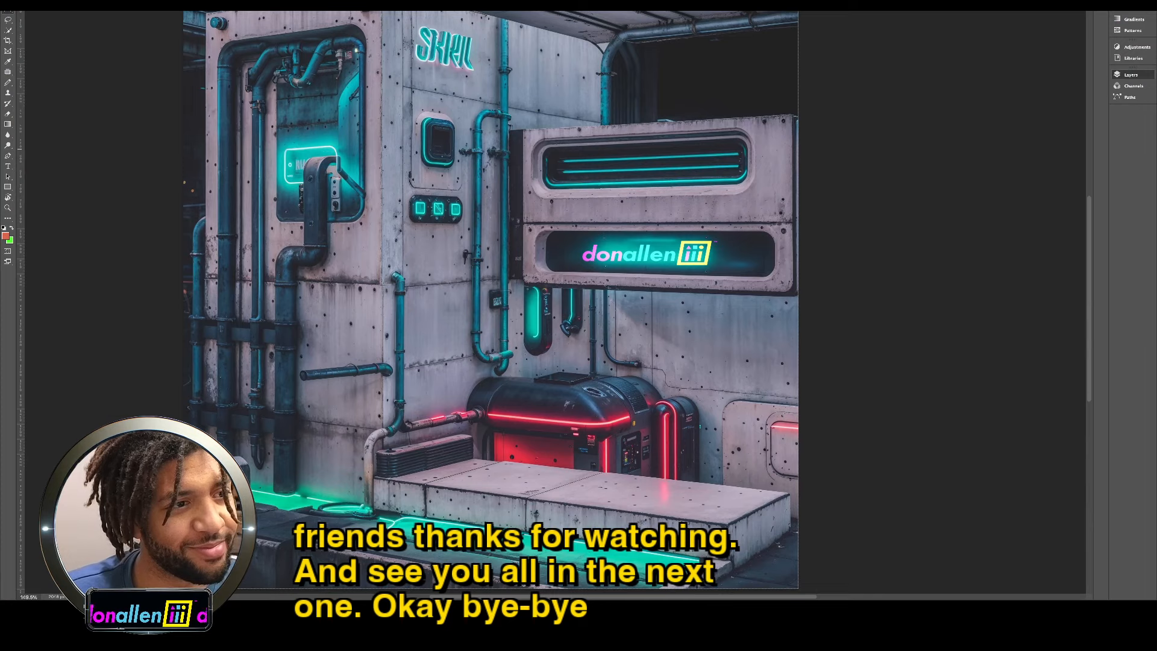